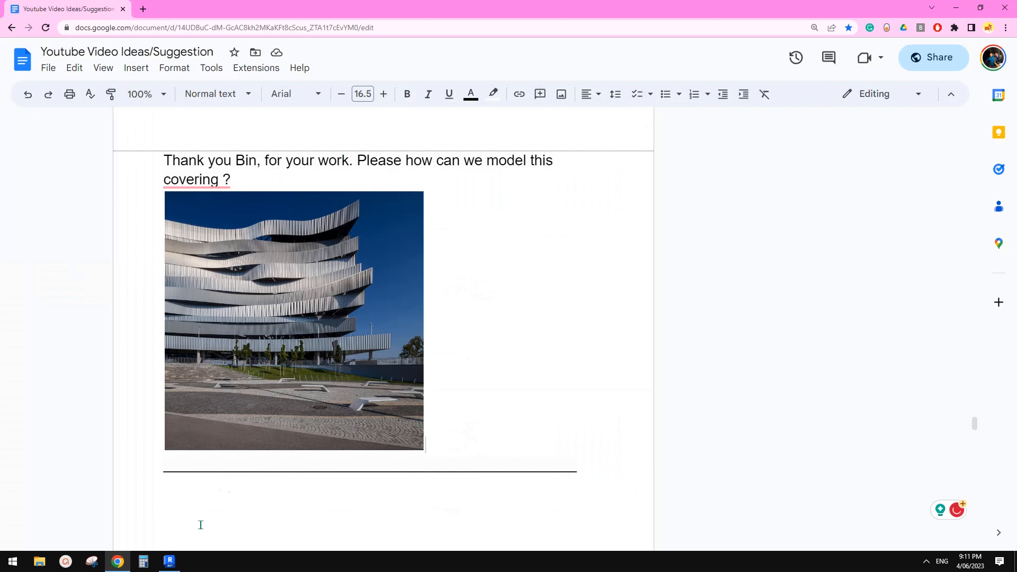
- Switch to Revit and create a new project from the Architectural Template
click(169, 560)
click(117, 561)
mouse_move(175, 561)
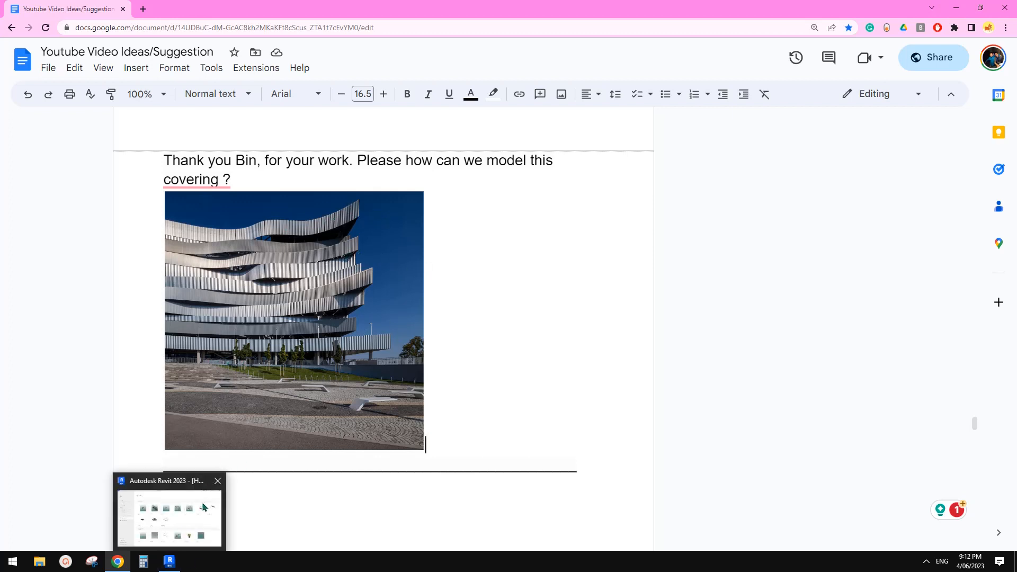
click(169, 561)
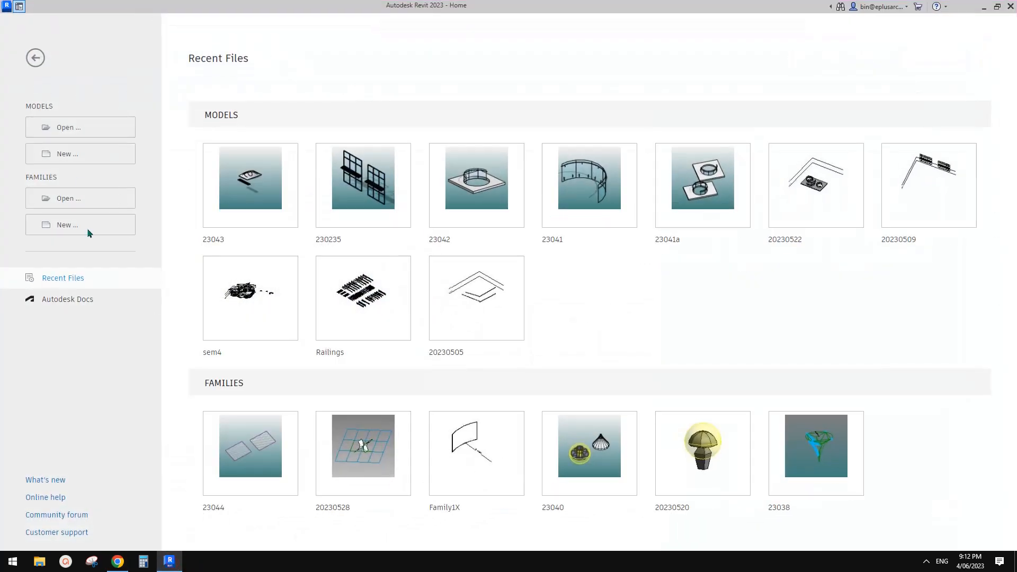
click(74, 154)
click(299, 168)
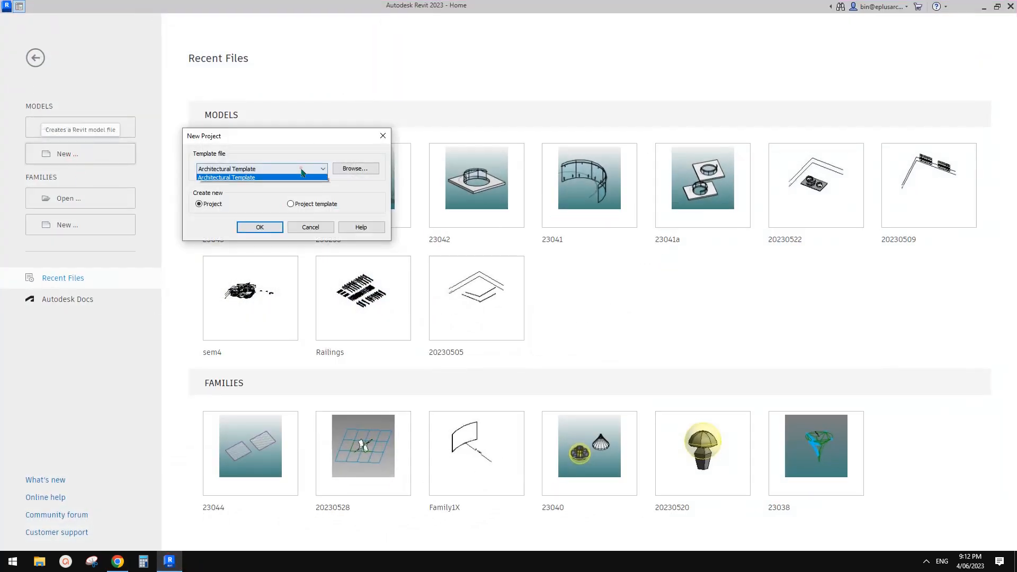
click(259, 227)
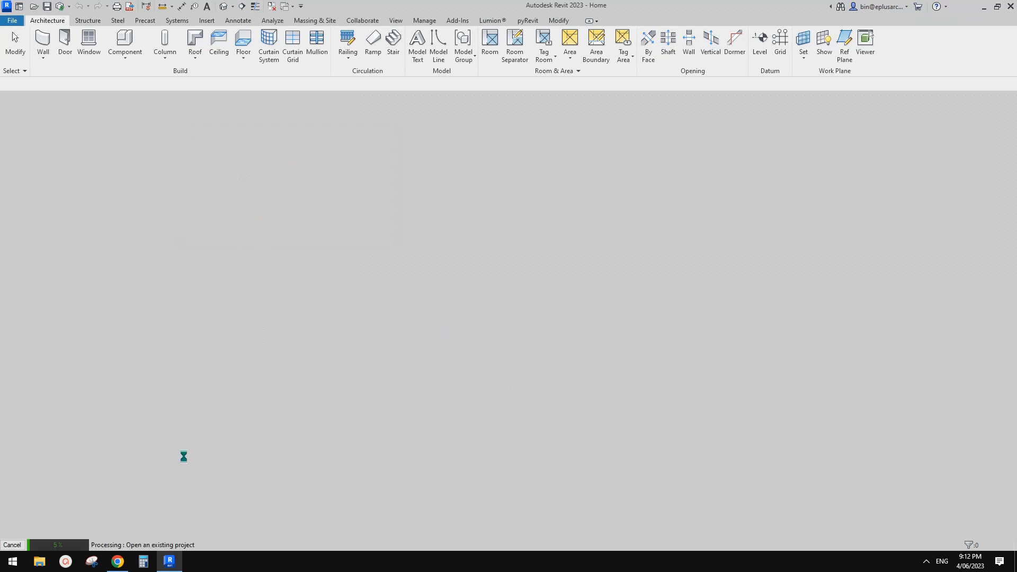
- Review the reference façade photo in Chrome, and open the South elevation of the new project in Revit
key(alt+Tab)
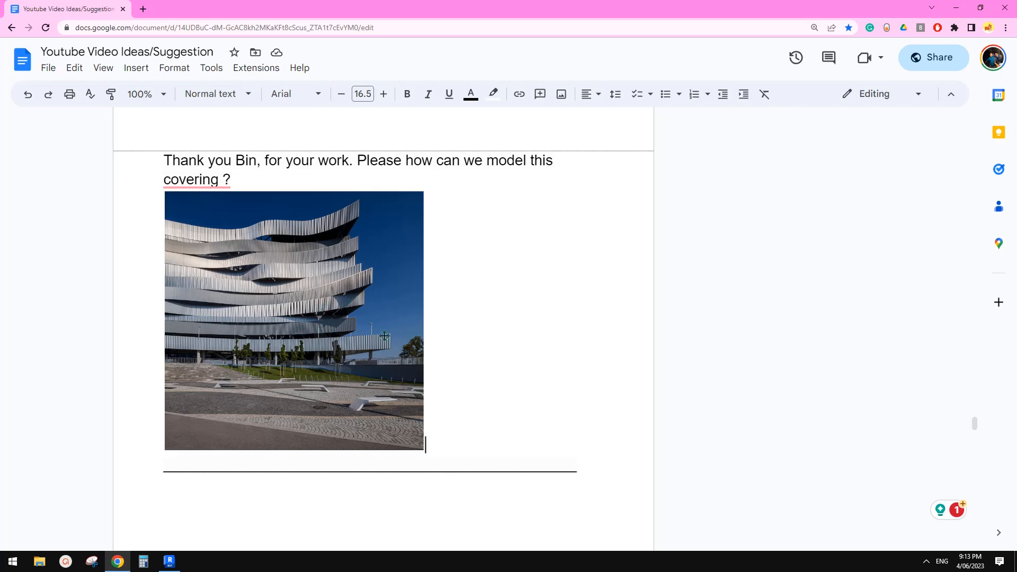
click(170, 560)
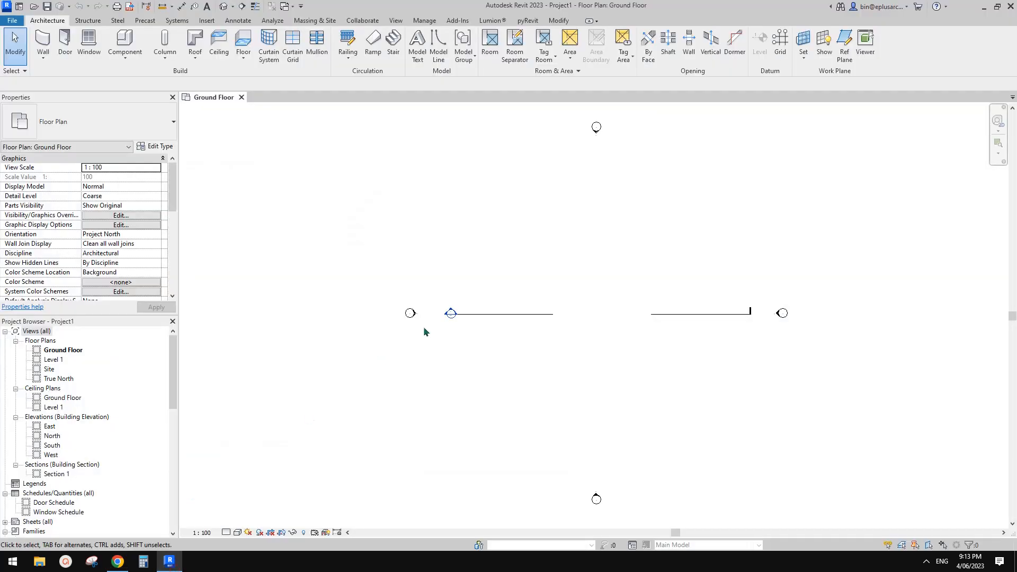
middle_drag(521, 325, 508, 324)
double_click(52, 435)
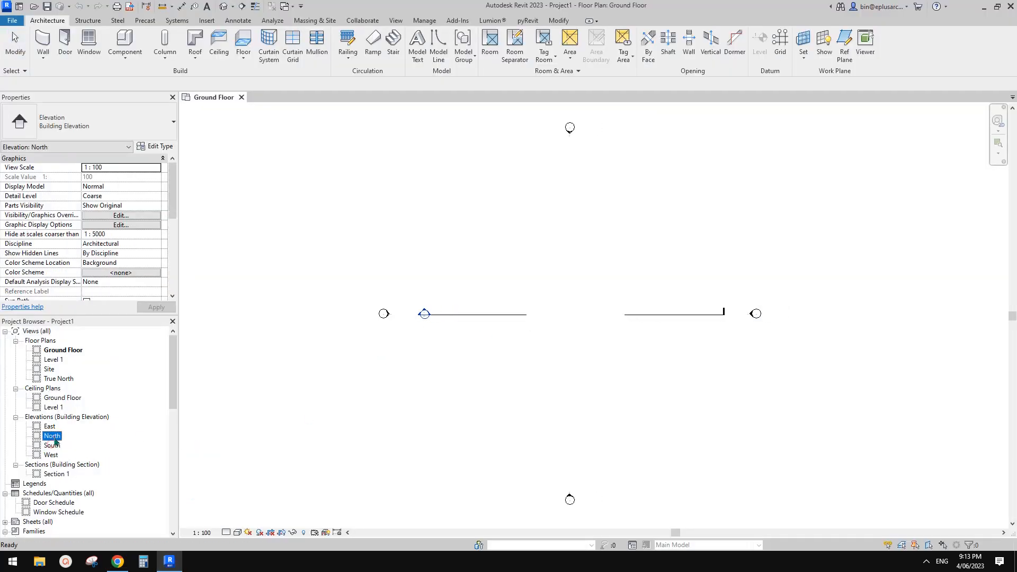
double_click(52, 445)
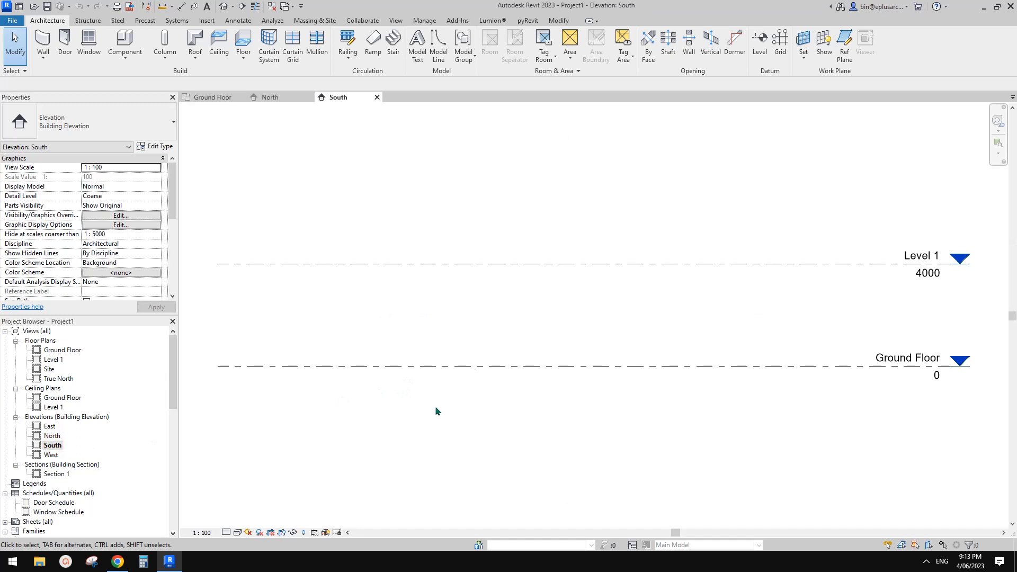
middle_drag(436, 408, 420, 414)
middle_drag(499, 301, 495, 304)
- Array Level 1 upward with a count of 8, using the 4000 mm distance from Ground Floor to Level 1 as spacing
drag(649, 220, 581, 323)
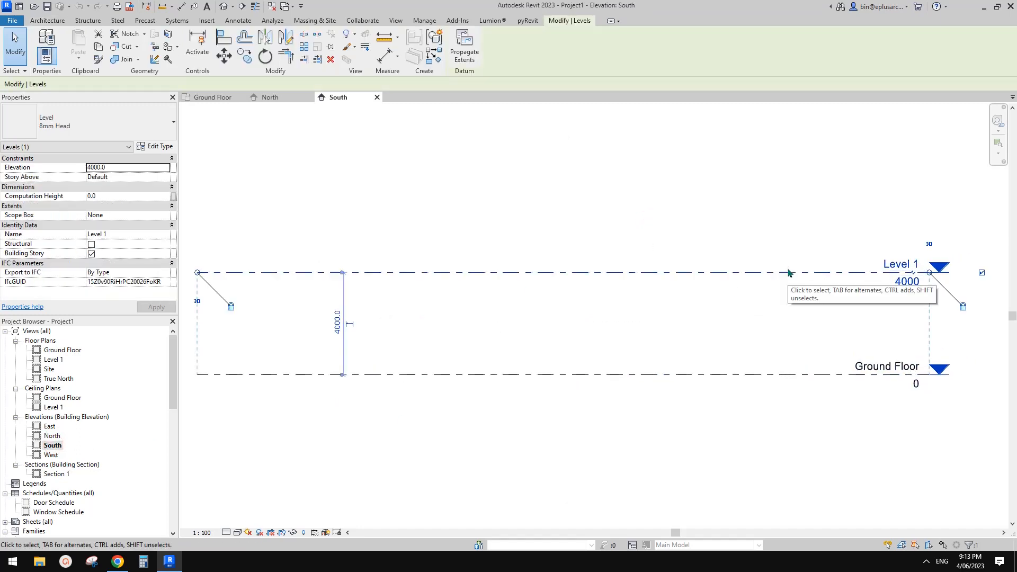
scroll(683, 297, down, 1)
middle_drag(729, 314, 714, 362)
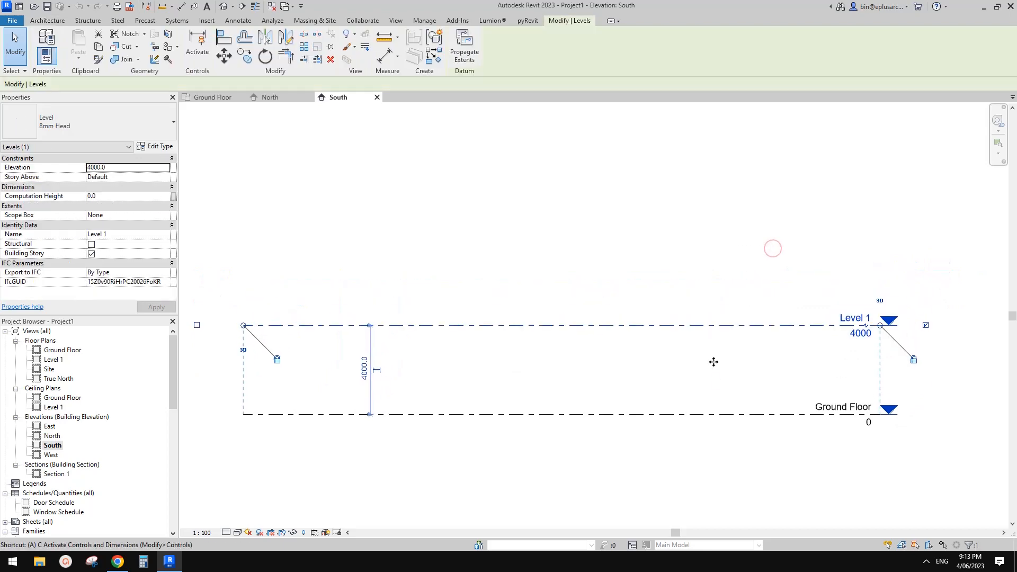
key(r)
click(718, 414)
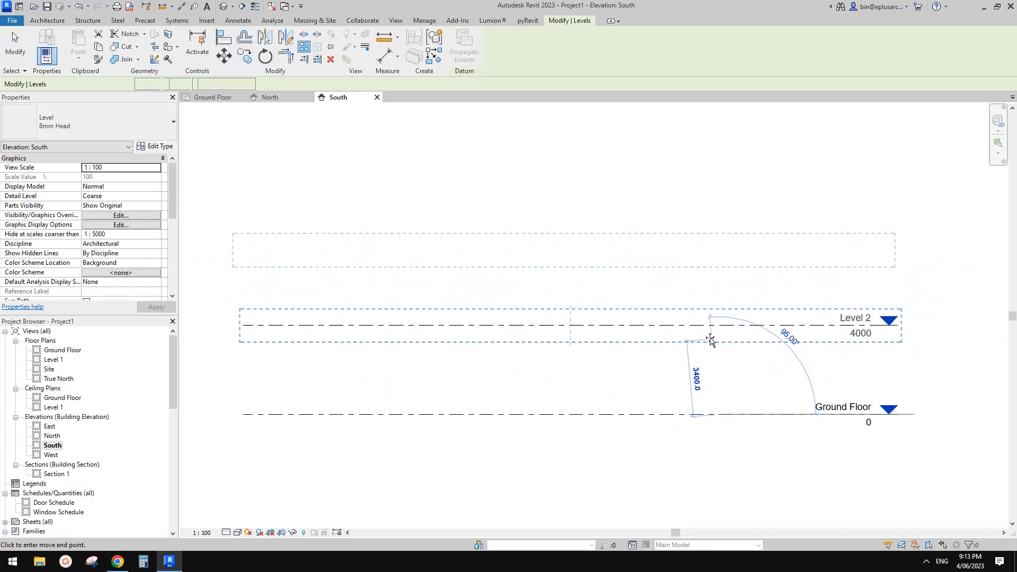
click(719, 325)
scroll(718, 325, down, 2)
middle_drag(607, 322, 586, 375)
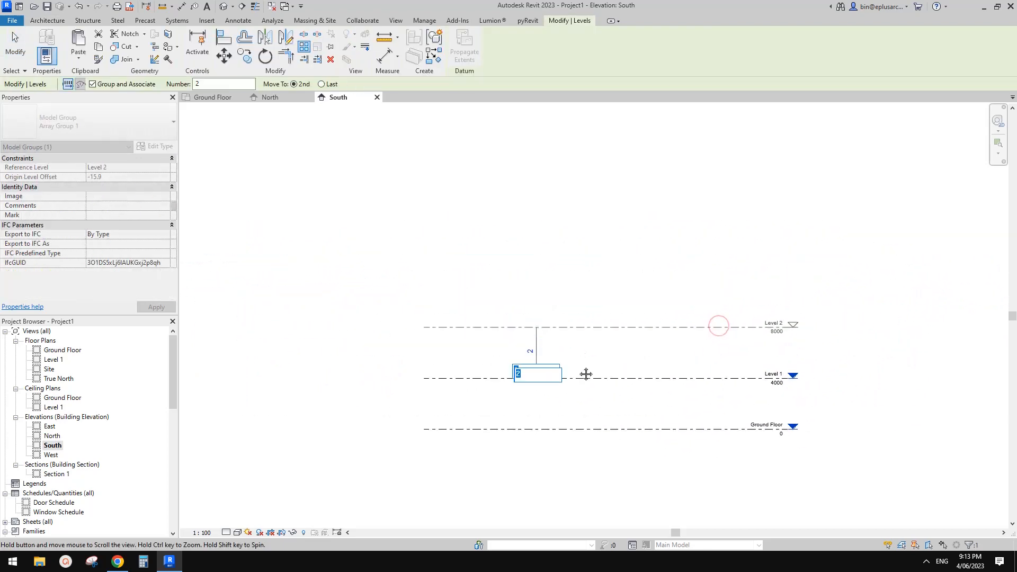
scroll(590, 364, down, 1)
middle_drag(603, 288, 587, 309)
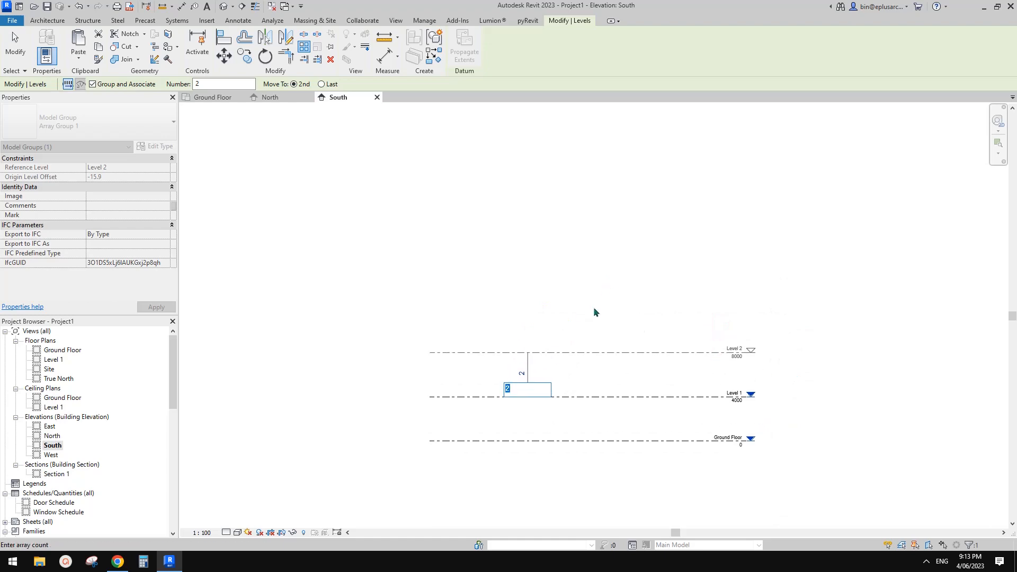
click(594, 283)
scroll(584, 317, down, 1)
middle_drag(586, 313, 529, 365)
key(Escape)
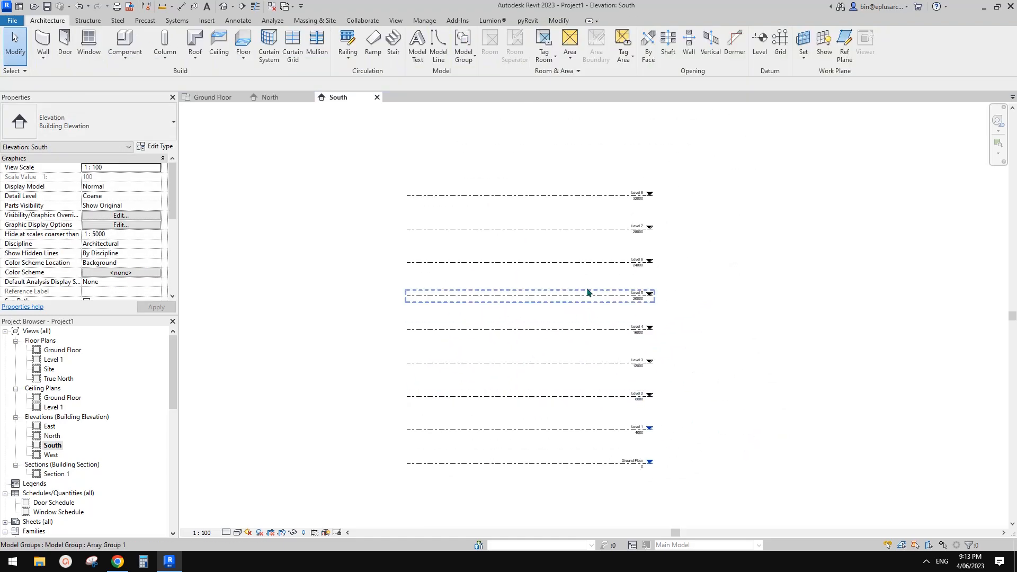
- Select all instances of the arrayed level group, ungroup them and check that every level is an individual element
click(595, 263)
middle_drag(660, 293, 656, 294)
key(s)
key(a)
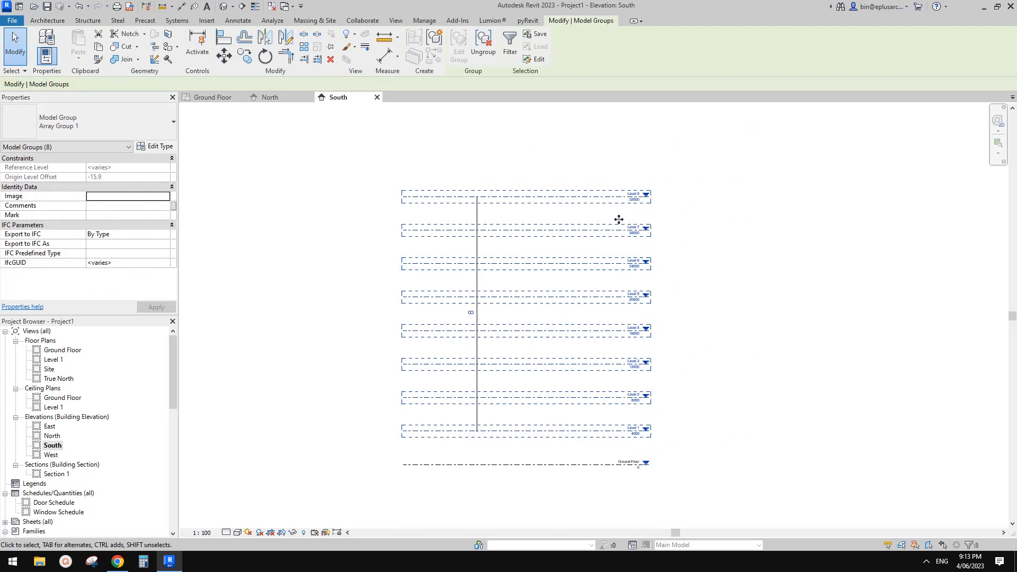
middle_drag(591, 266, 582, 265)
click(483, 47)
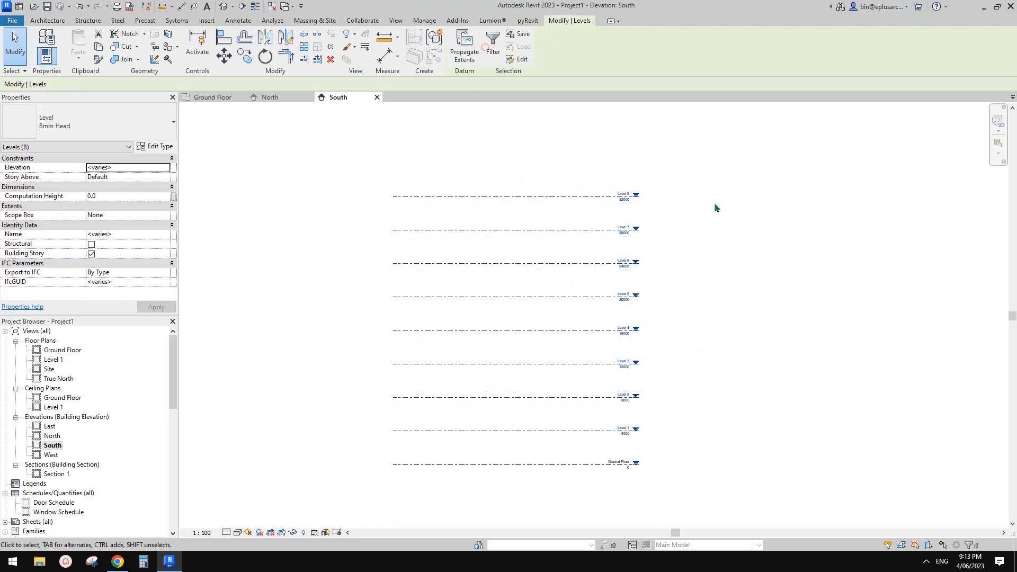
click(722, 175)
drag(722, 167, 505, 489)
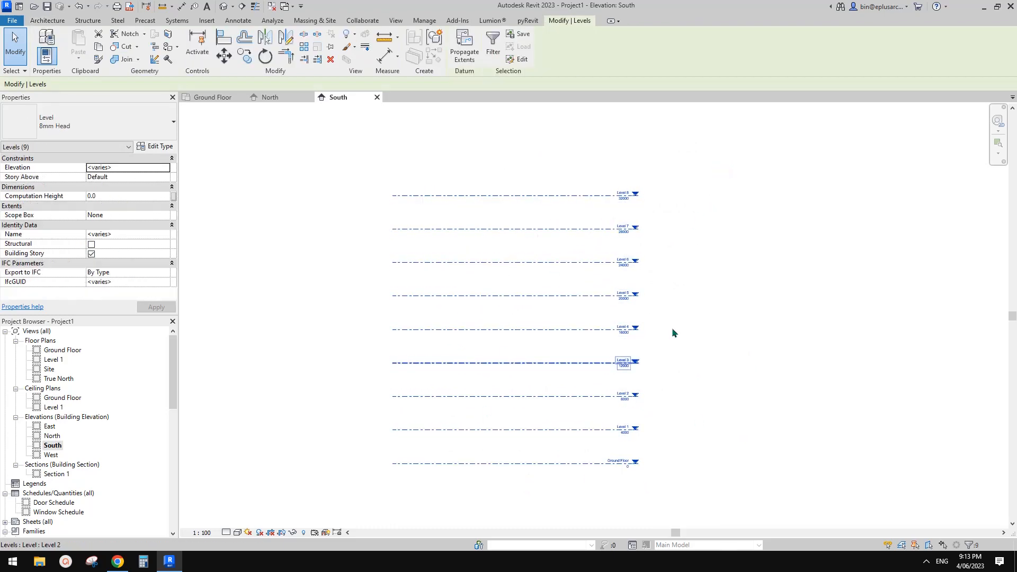
click(673, 333)
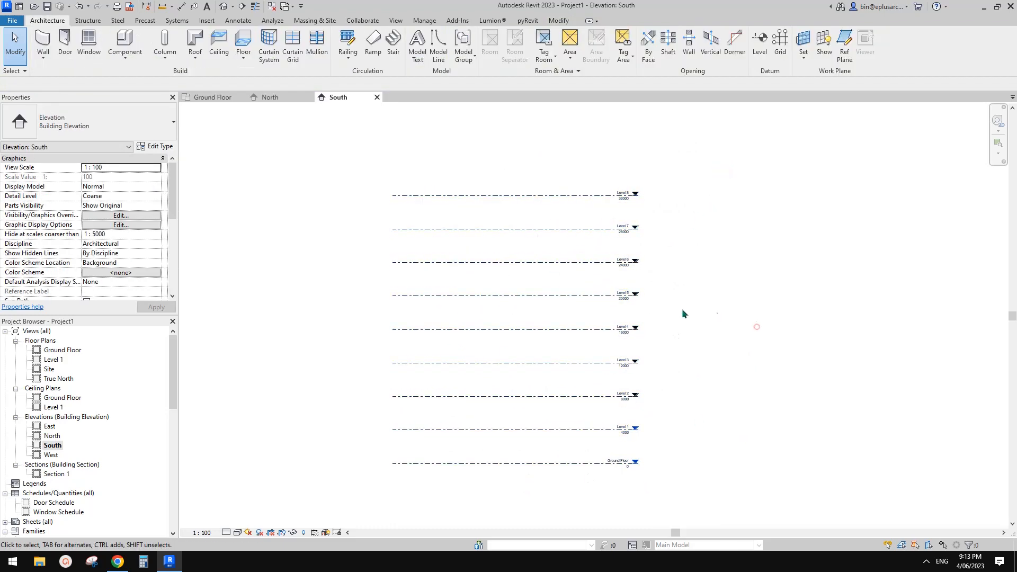
scroll(609, 365, up, 2)
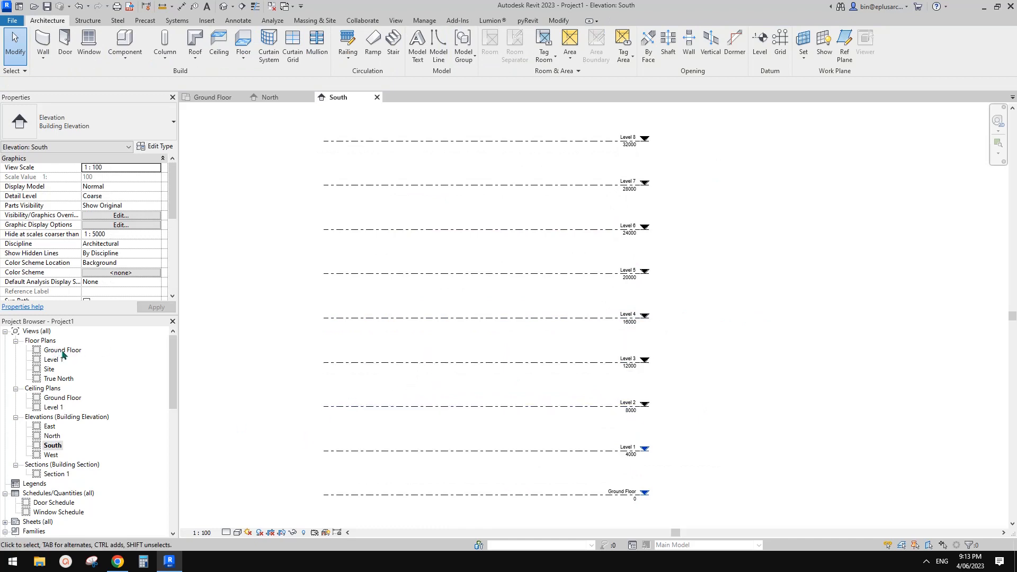
- From the Ground Floor plan, create floor plan views for Level 2 through Level 8
double_click(74, 350)
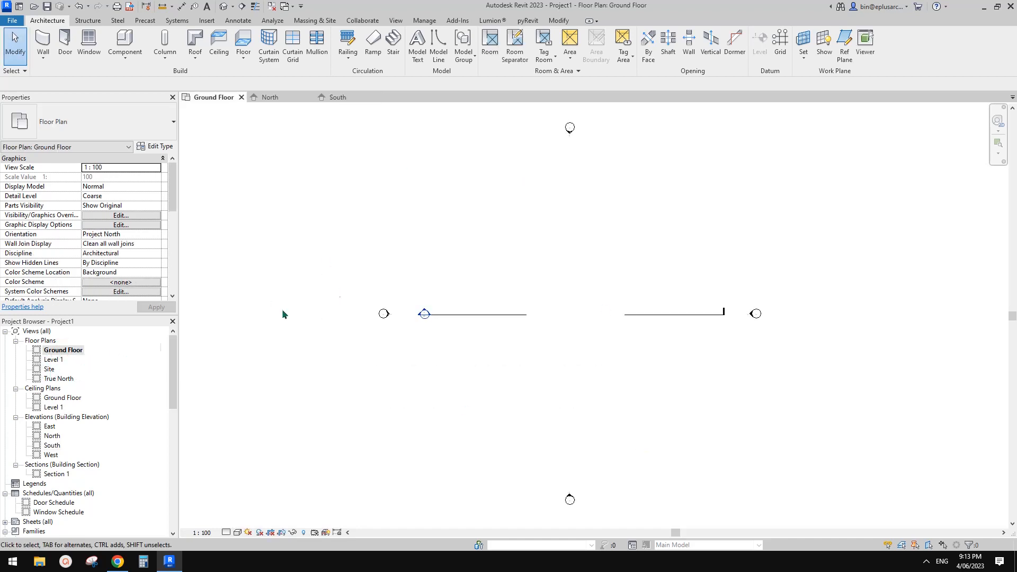
click(396, 20)
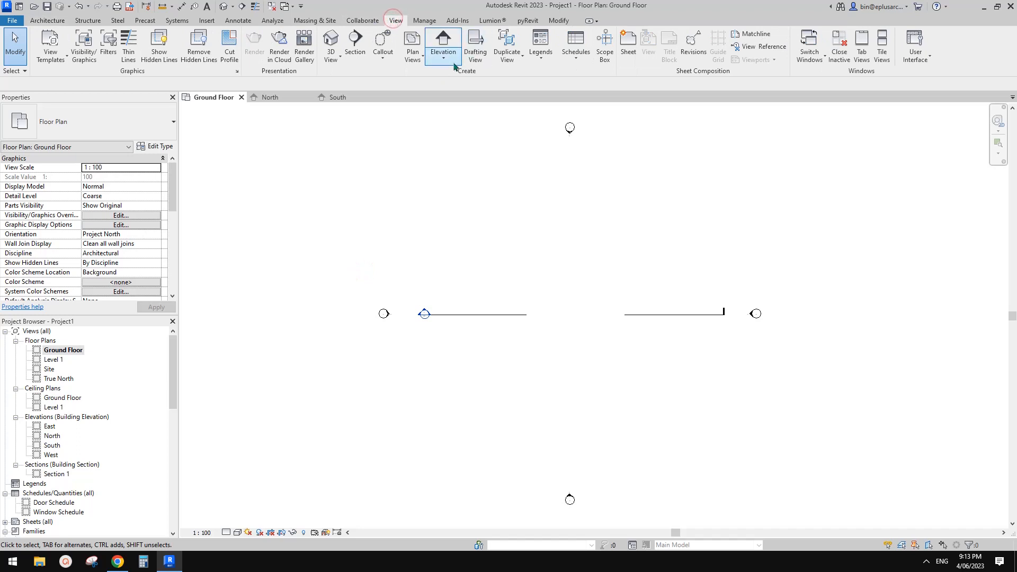
click(413, 58)
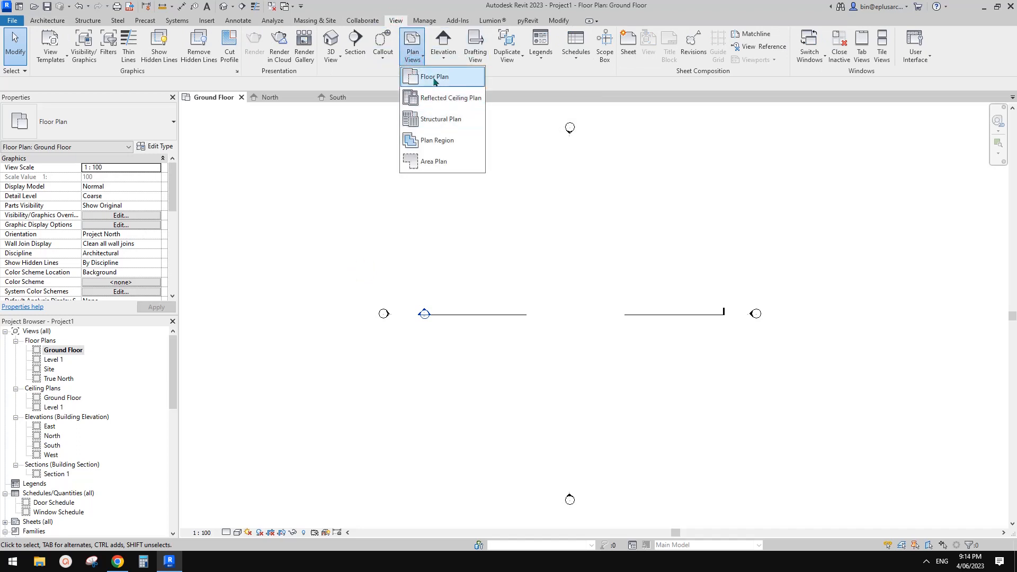
click(434, 78)
click(462, 249)
click(463, 270)
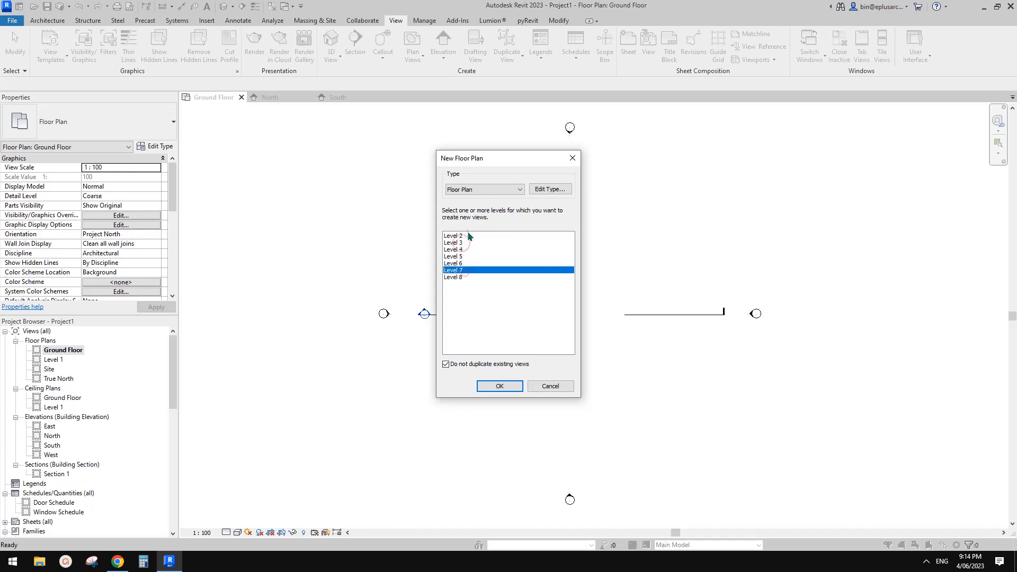
drag(468, 235, 469, 284)
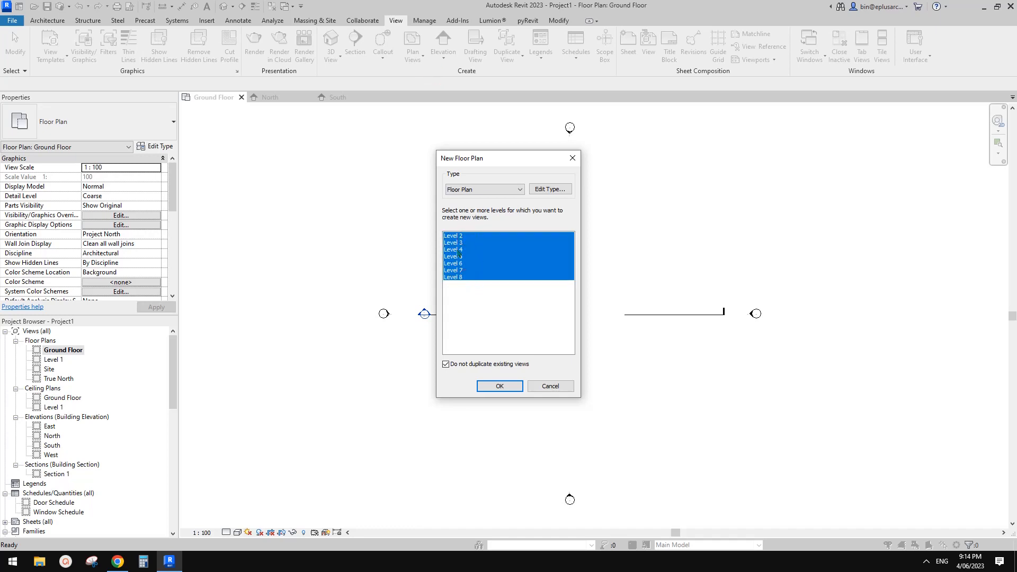
click(503, 388)
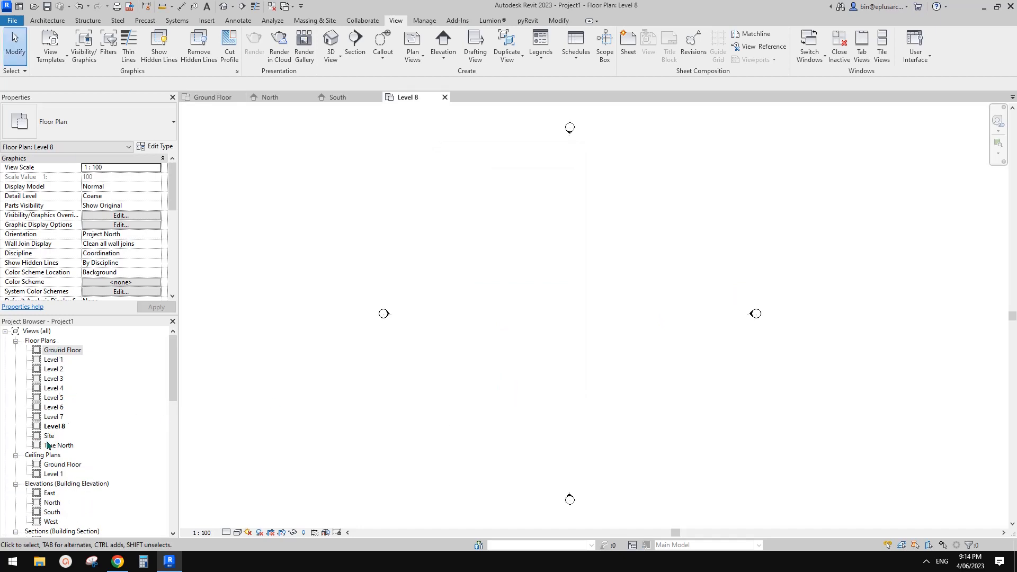
- Open the default 3D view and examine the stacked levels from an angle
click(62, 360)
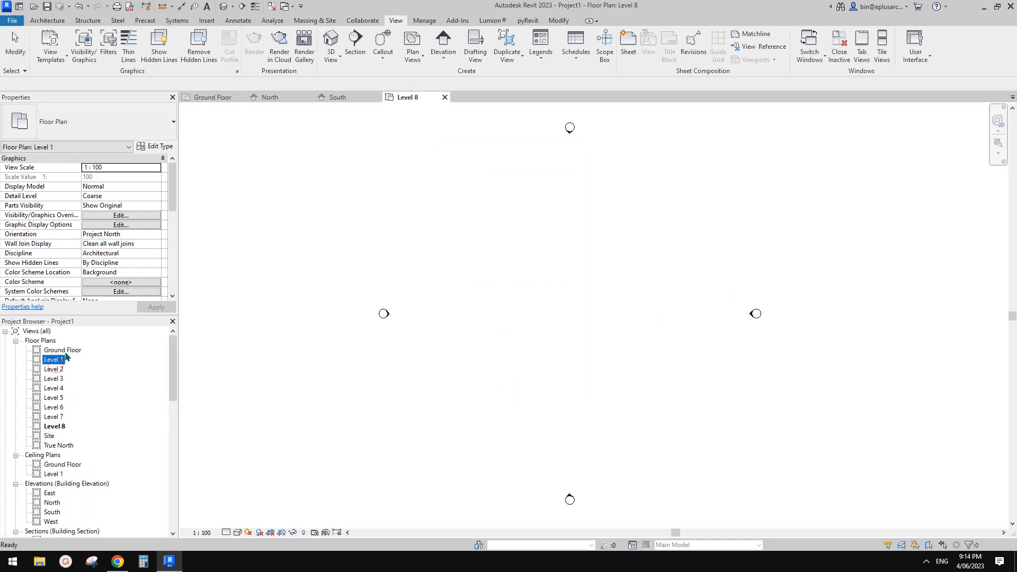
click(261, 295)
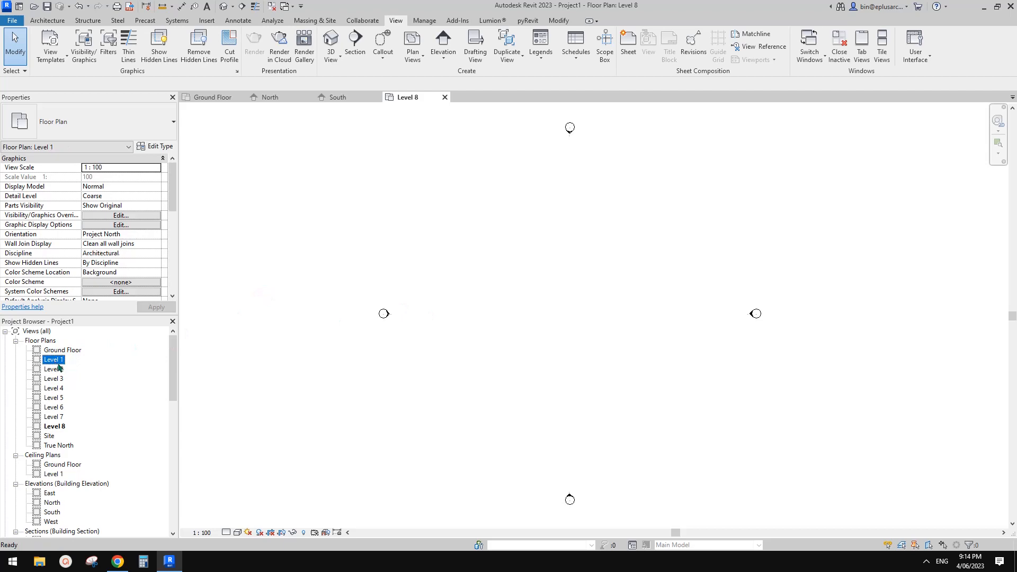
click(223, 5)
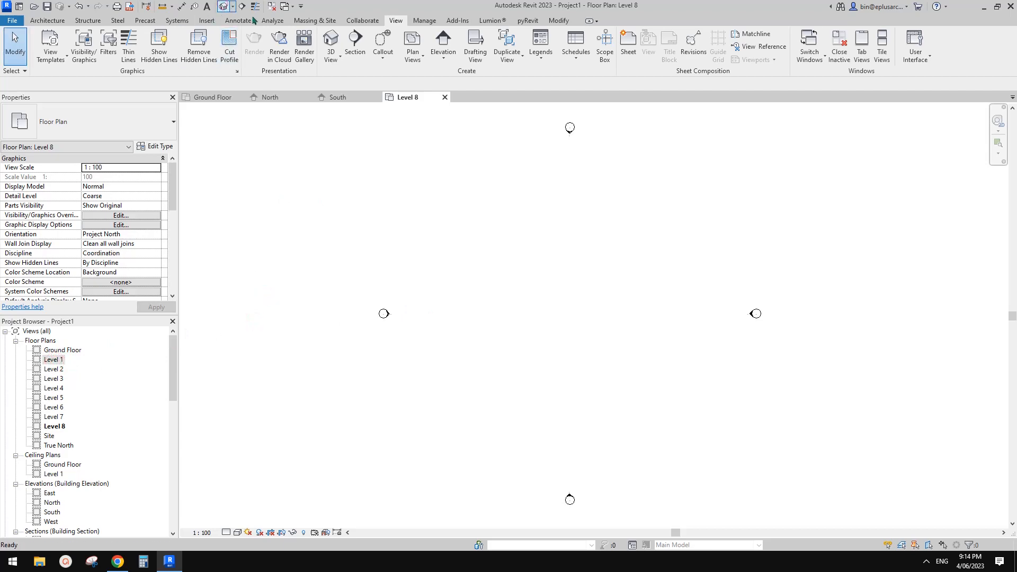
shift+middle_drag(492, 227, 580, 334)
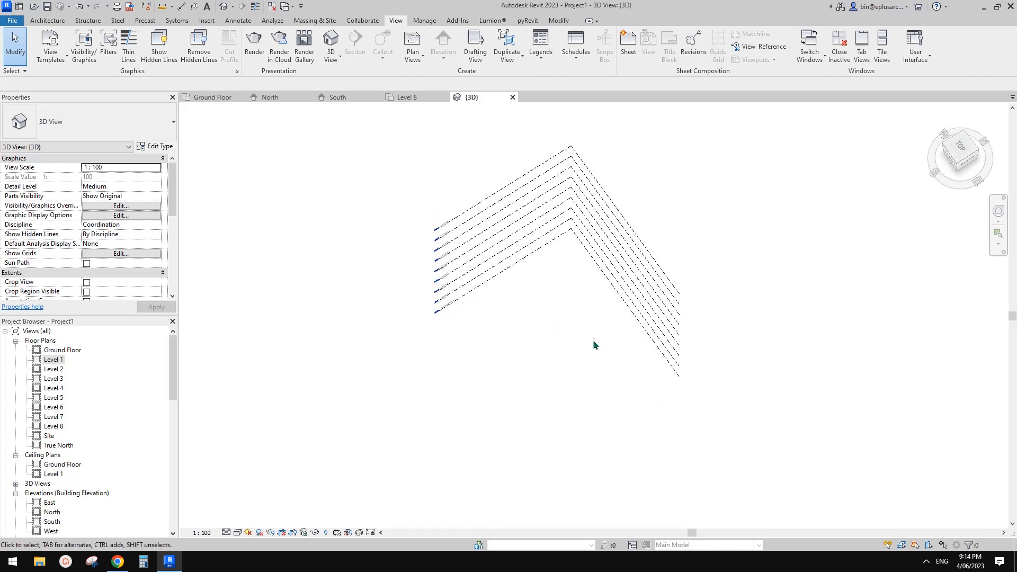
shift+middle_drag(611, 291, 568, 330)
- Look at the Level 2 and Level 1 floor plans, and return to the 3D view seen from the top
double_click(55, 370)
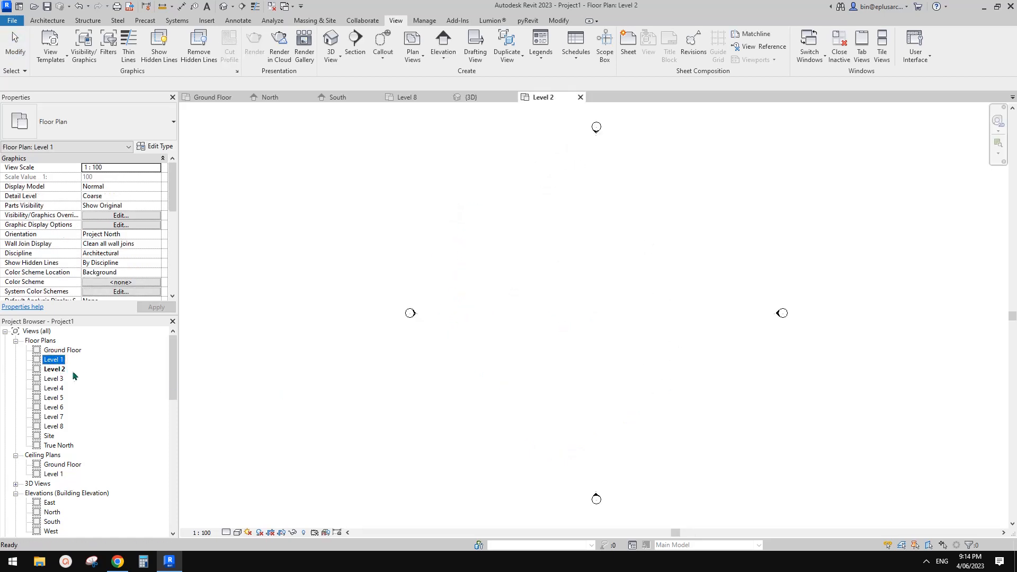
double_click(53, 359)
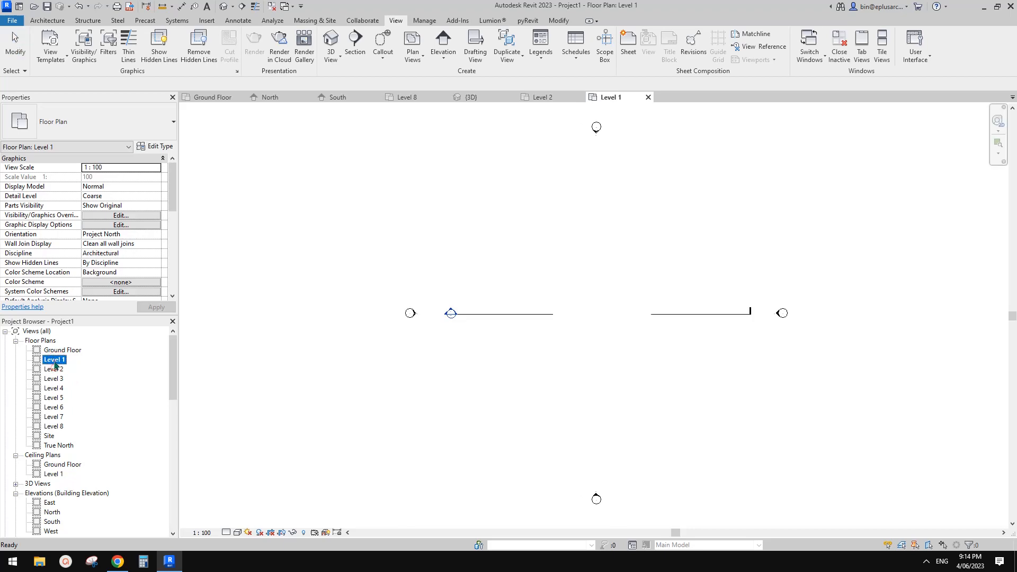
click(308, 282)
click(224, 6)
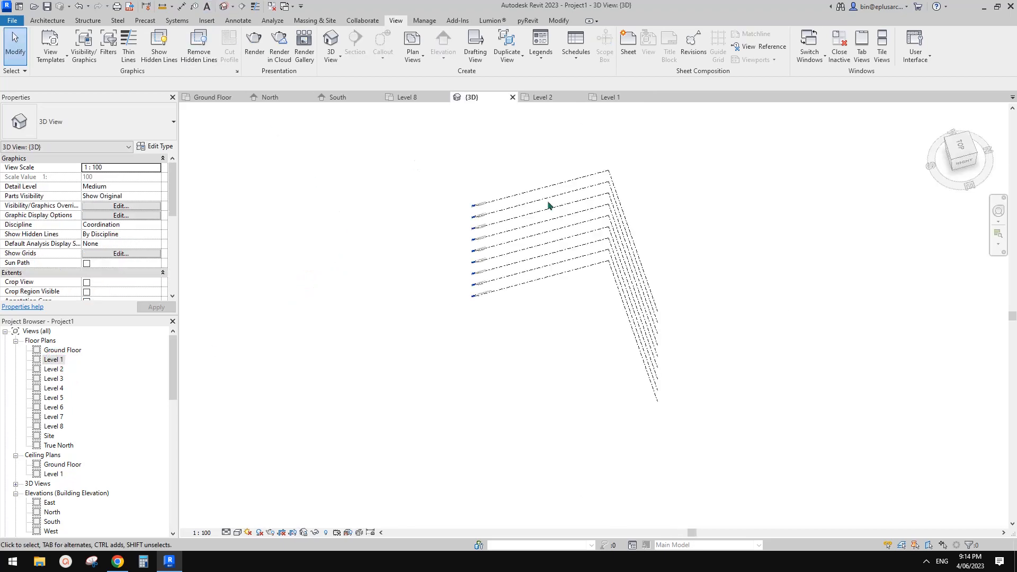
shift+middle_drag(548, 205, 297, 427)
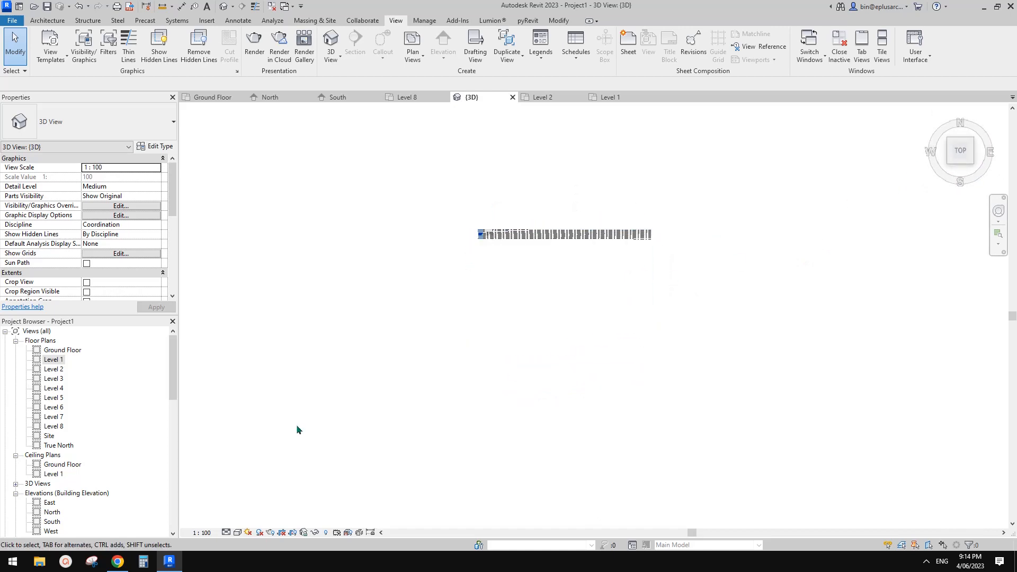
- Check the reference façade photo in Chrome again and return to the 3D view in Revit
click(117, 559)
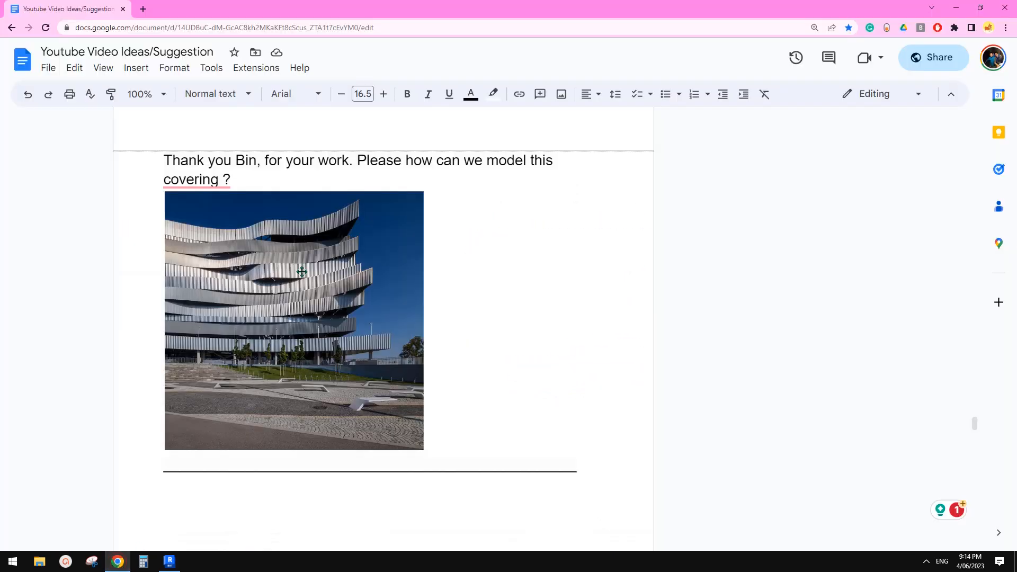
click(175, 564)
middle_drag(527, 315, 524, 325)
scroll(552, 277, up, 1)
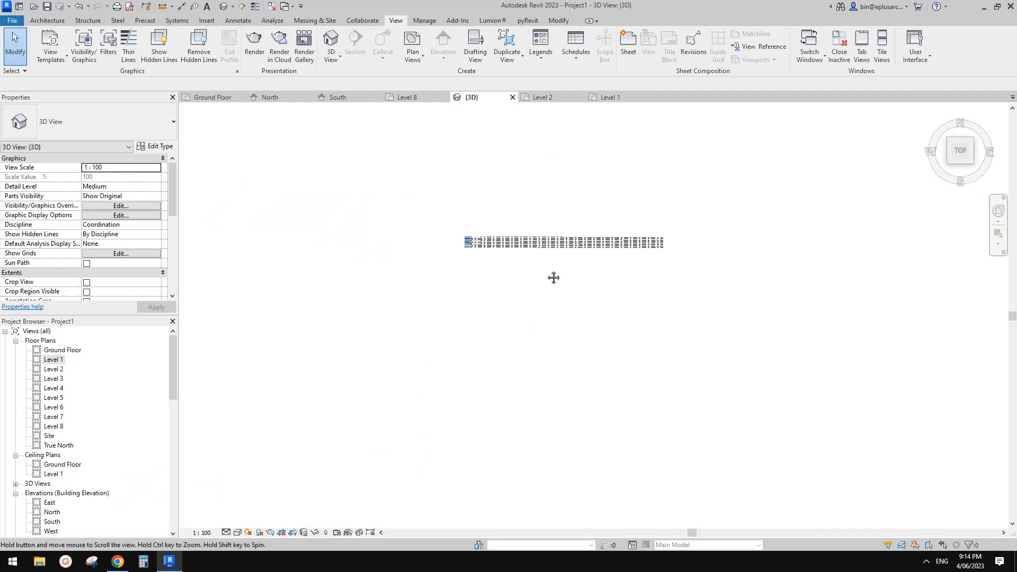
- Start an architectural wall using the Generic 100mm Wall type
scroll(392, 260, up, 1)
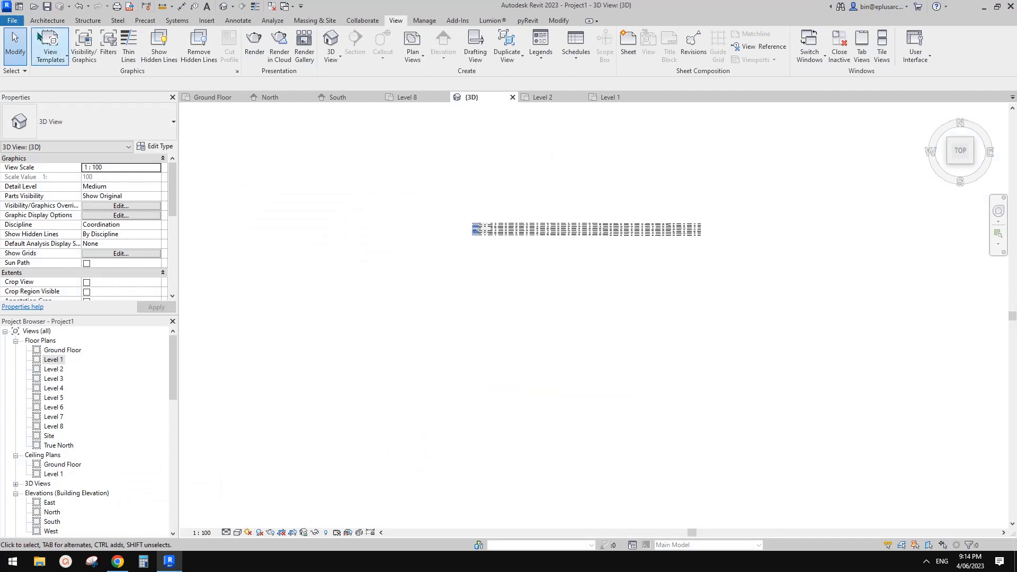
click(47, 20)
click(46, 58)
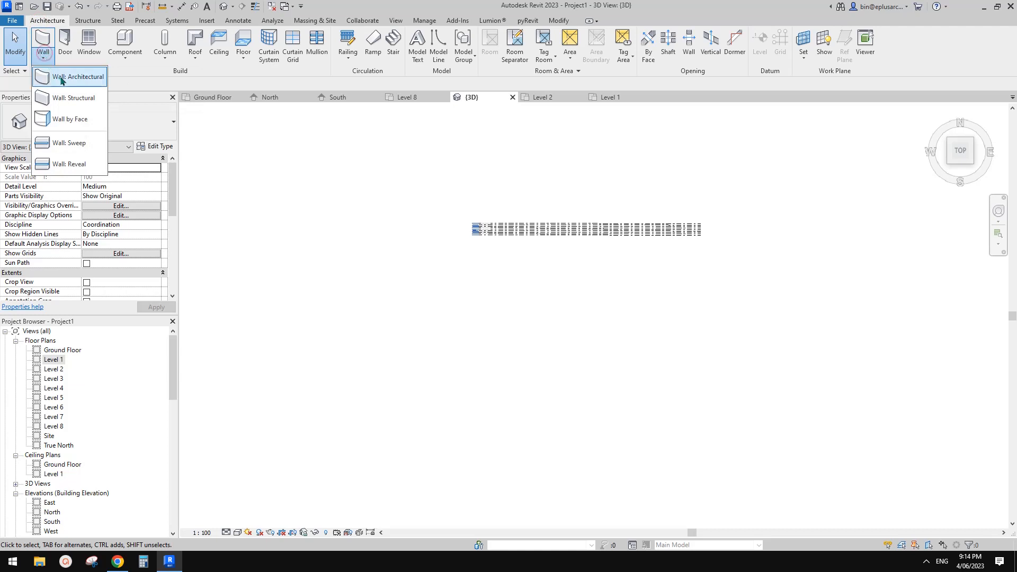
click(60, 76)
click(141, 130)
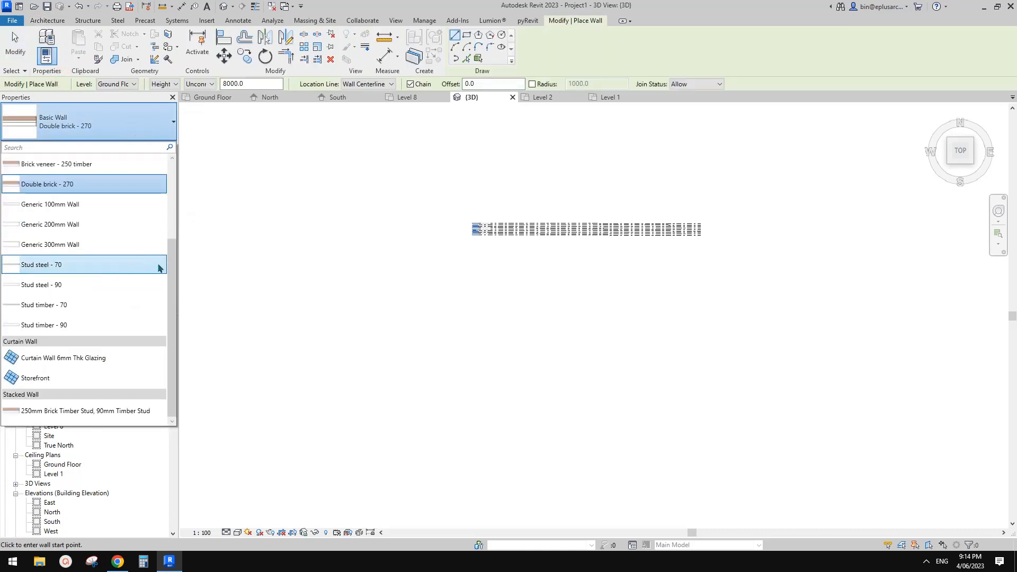
scroll(175, 198, up, 3)
scroll(174, 198, down, 3)
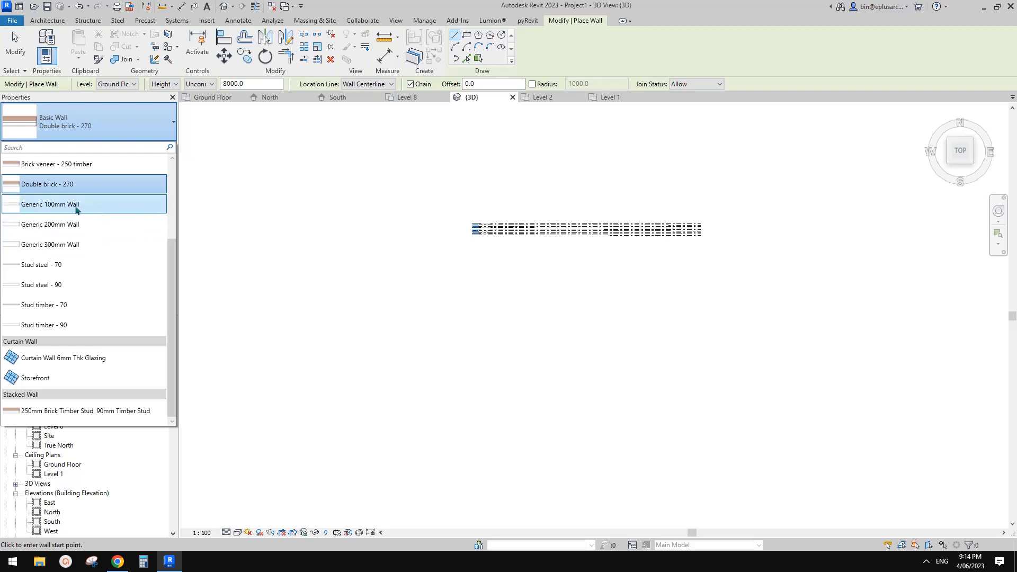
click(71, 205)
middle_drag(562, 308, 565, 292)
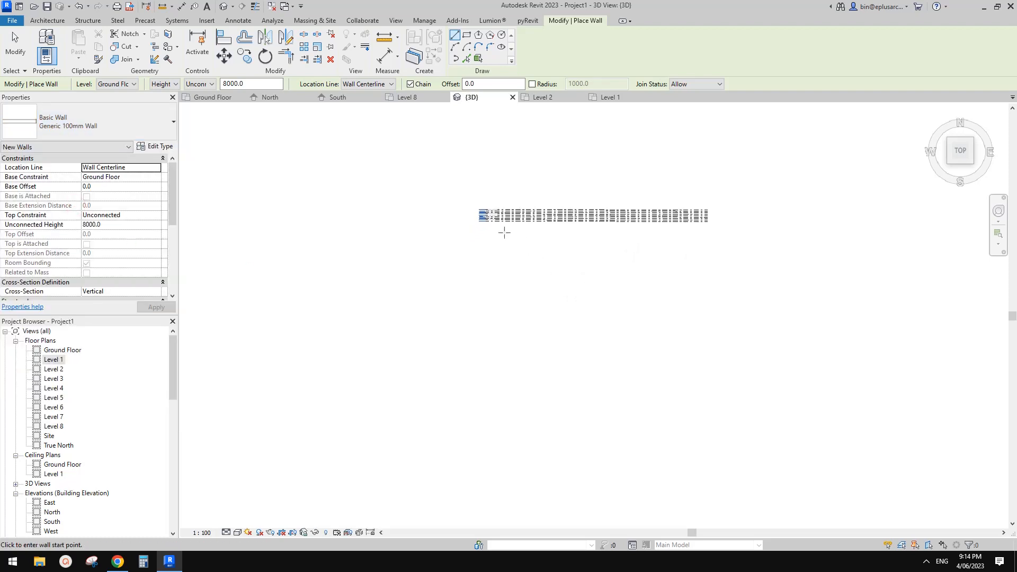
- View the levels from another angle in Revit and study the banded façade photo in Chrome, returning to Revit after each check
shift+middle_drag(503, 232, 451, 236)
shift+middle_drag(509, 248, 516, 259)
scroll(513, 235, up, 1)
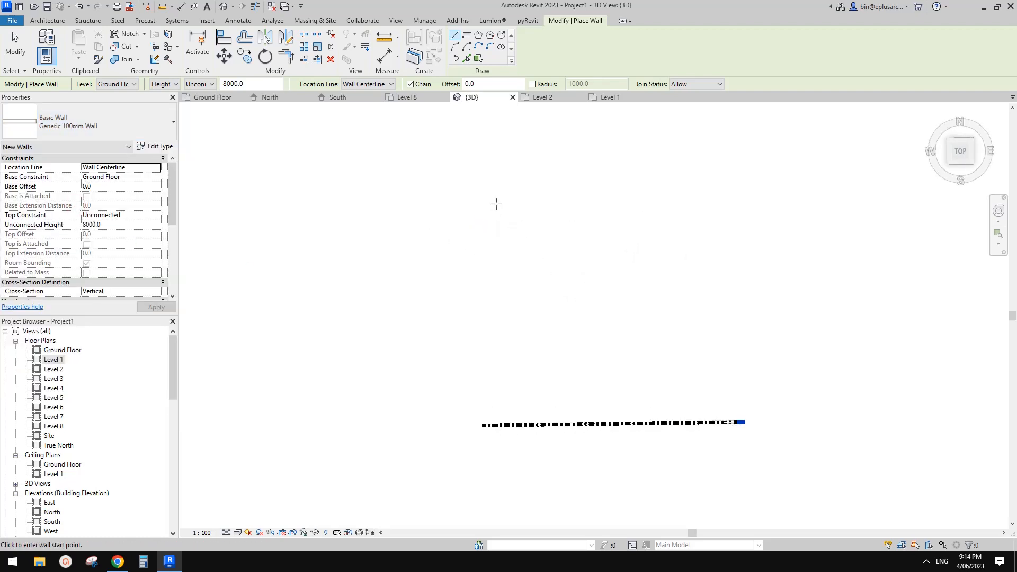
middle_drag(566, 300, 561, 175)
click(118, 561)
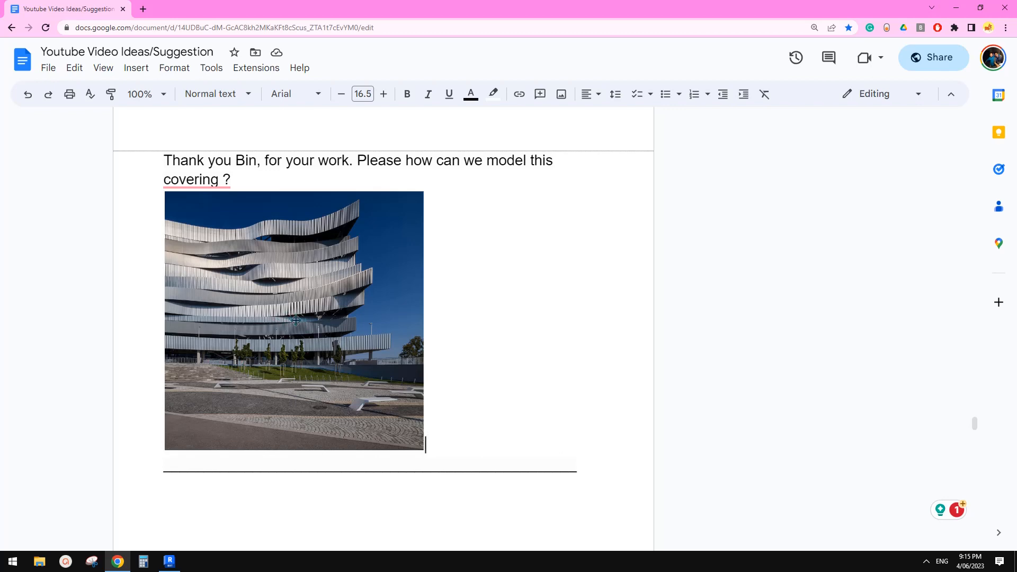
click(170, 561)
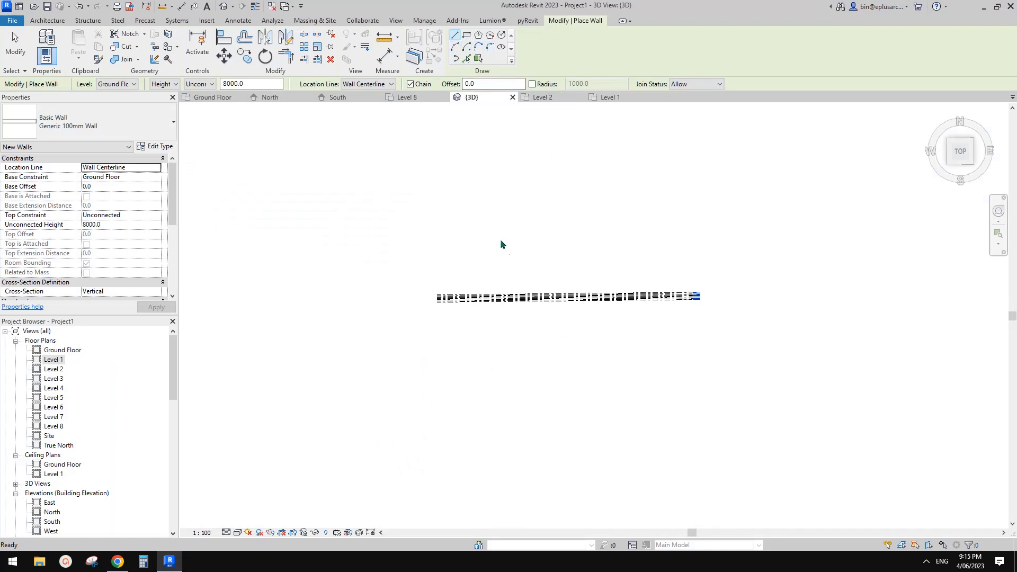
click(118, 561)
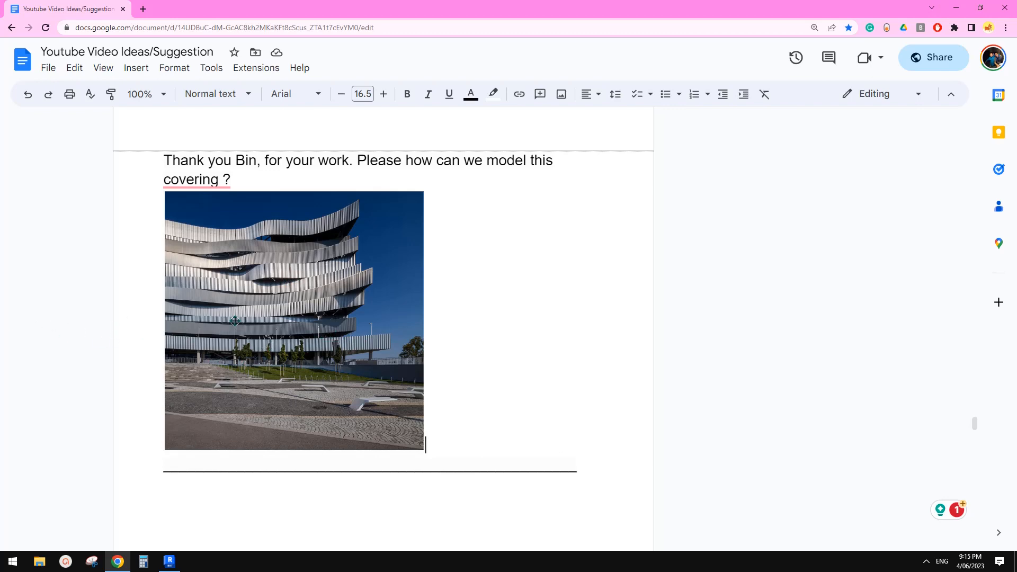
click(172, 562)
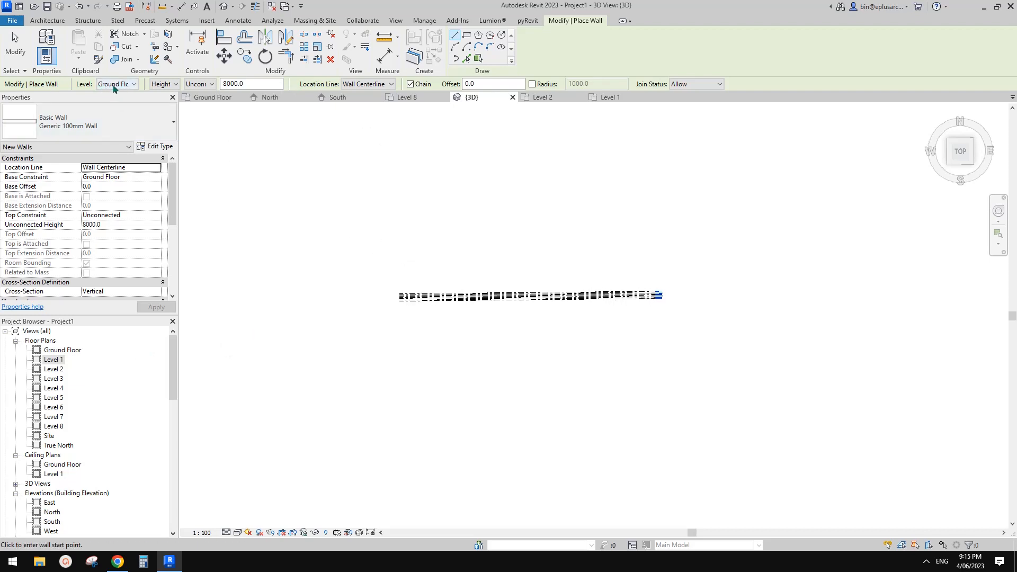
- Set the new wall's height to reach from Ground Floor up to Level 1
click(205, 87)
click(168, 86)
click(192, 85)
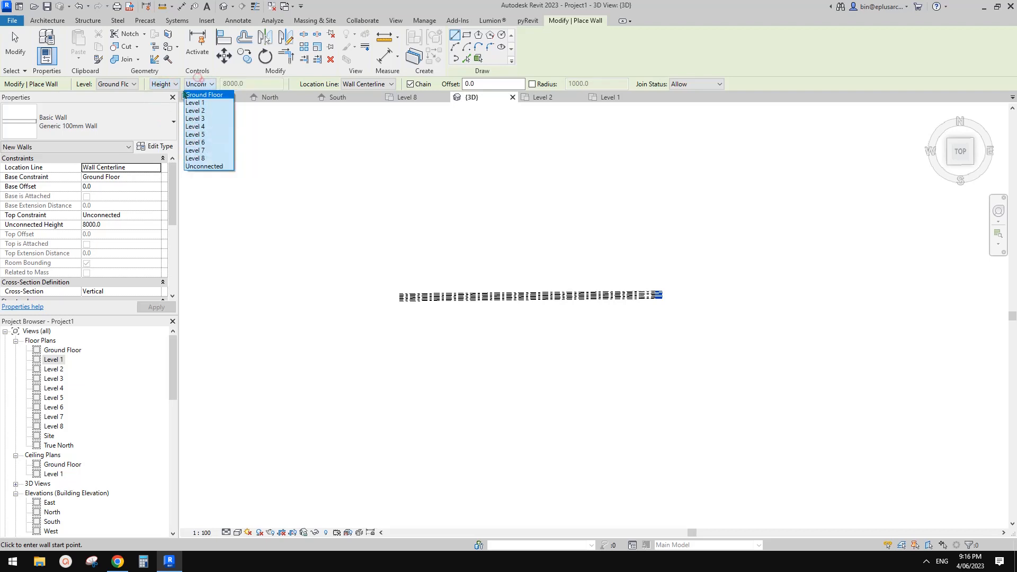
click(206, 104)
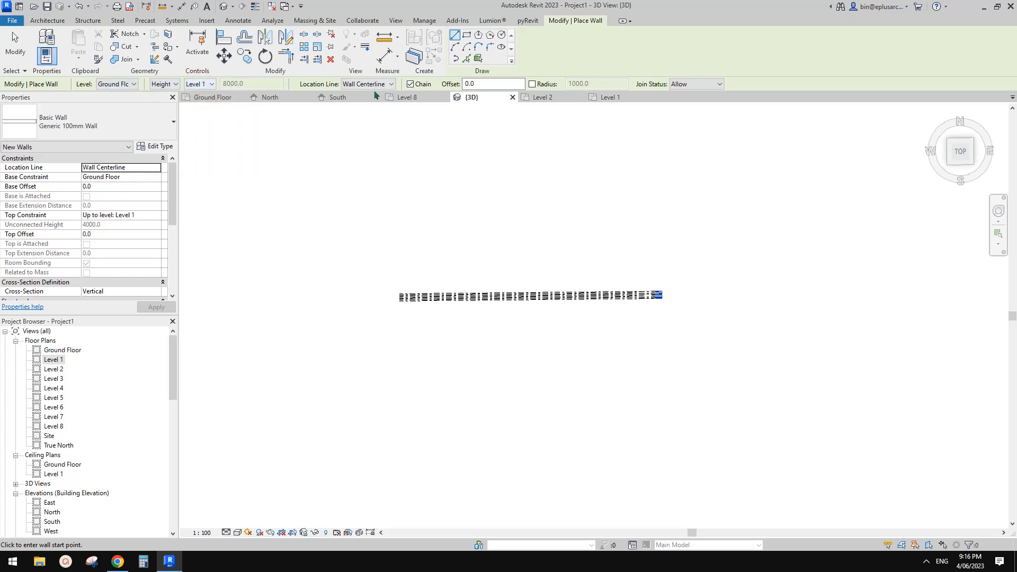
- Check the curve of the lowest façade band in the Chrome reference photo and return to the Revit 3D view
middle_drag(588, 287, 574, 283)
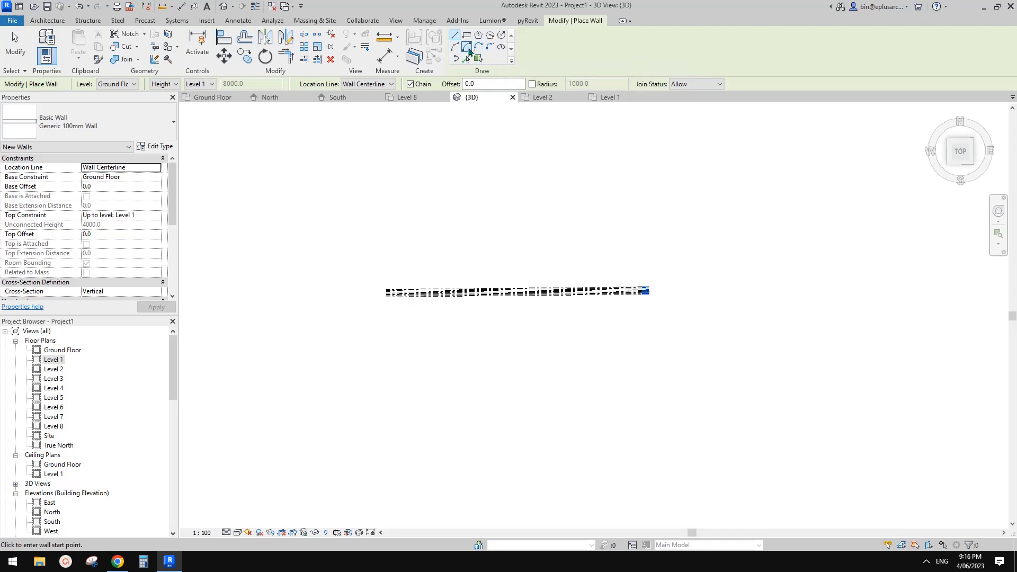
middle_drag(569, 176, 576, 171)
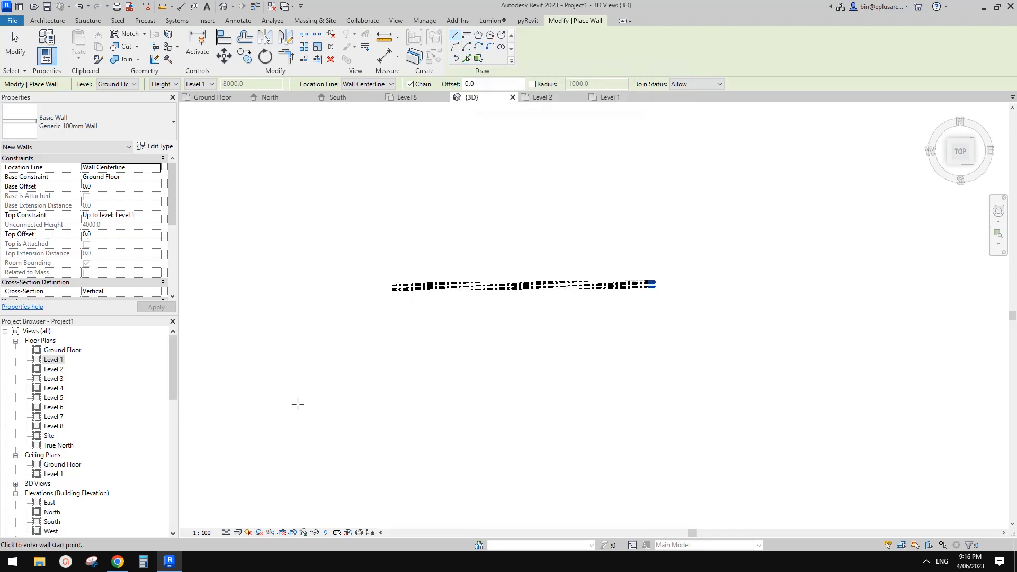
click(117, 561)
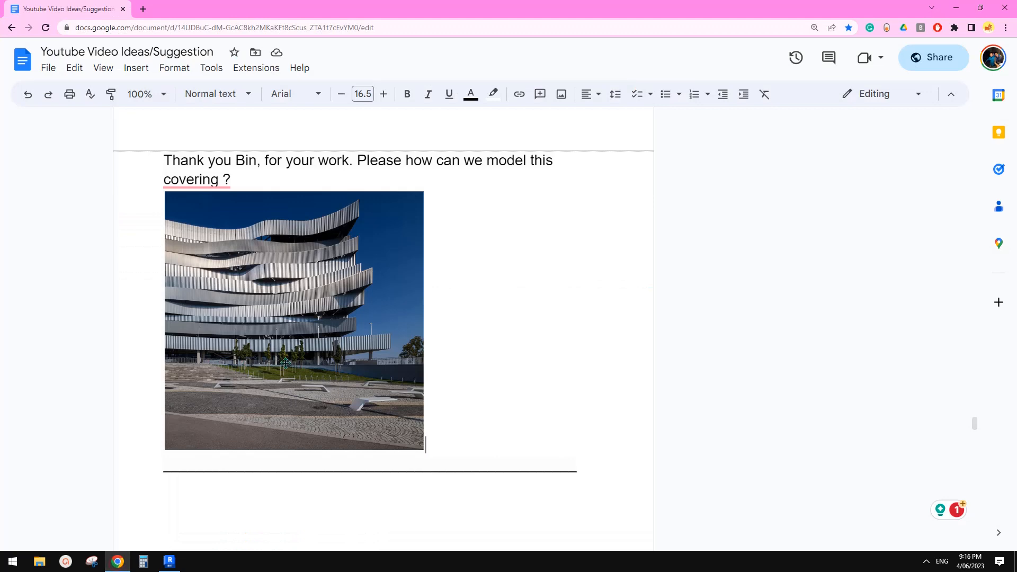
click(169, 561)
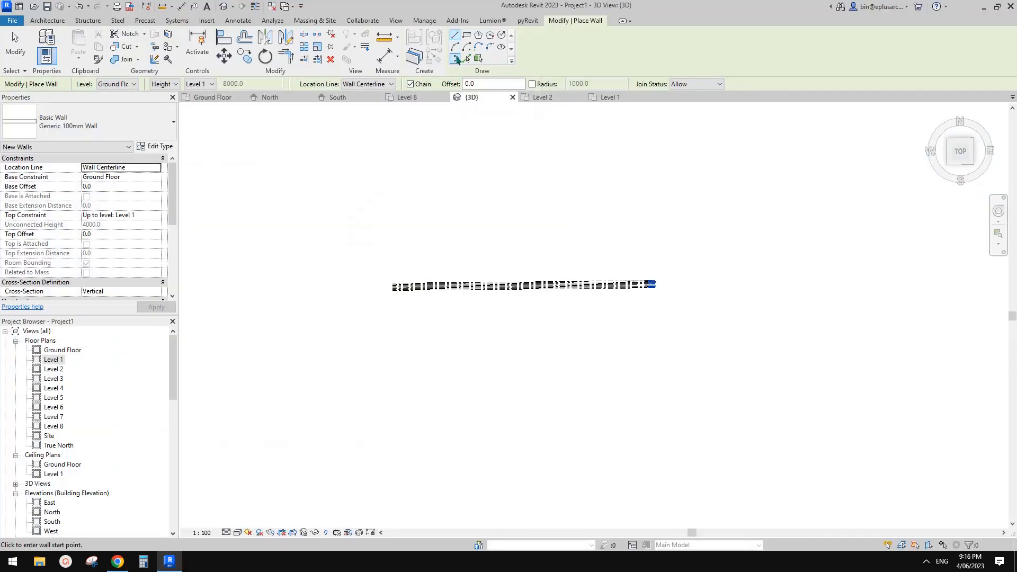
middle_drag(633, 287, 636, 275)
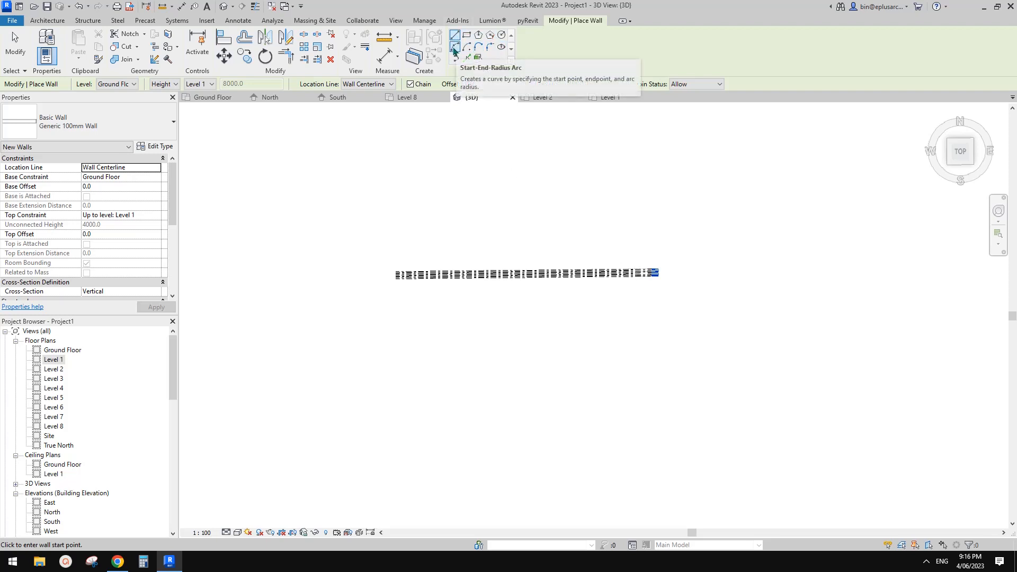
scroll(527, 310, down, 1)
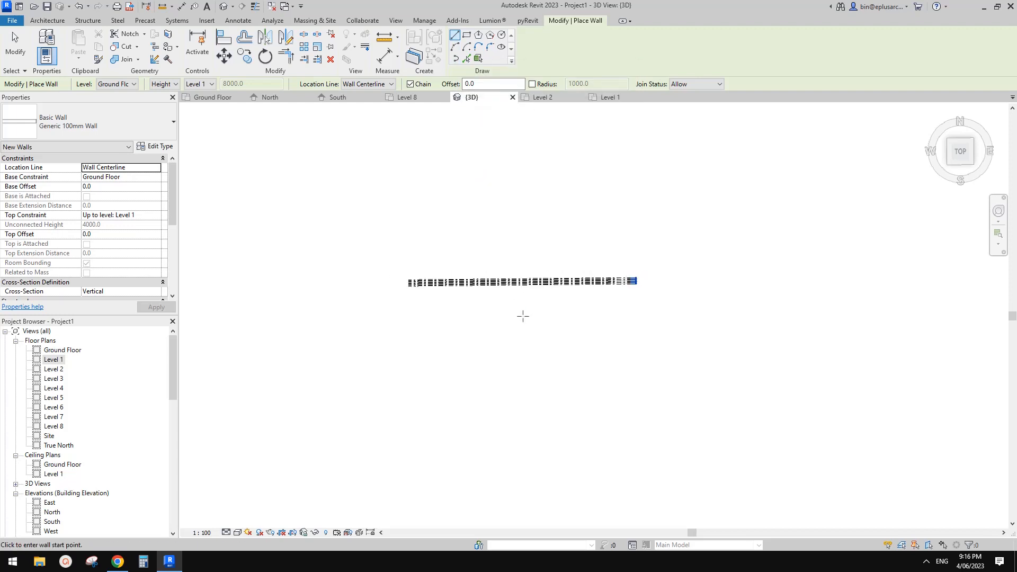
- In the top view, draw a shallow north-bulging wall with the Start-End-Radius Arc, about 56500 mm between its ends
click(961, 153)
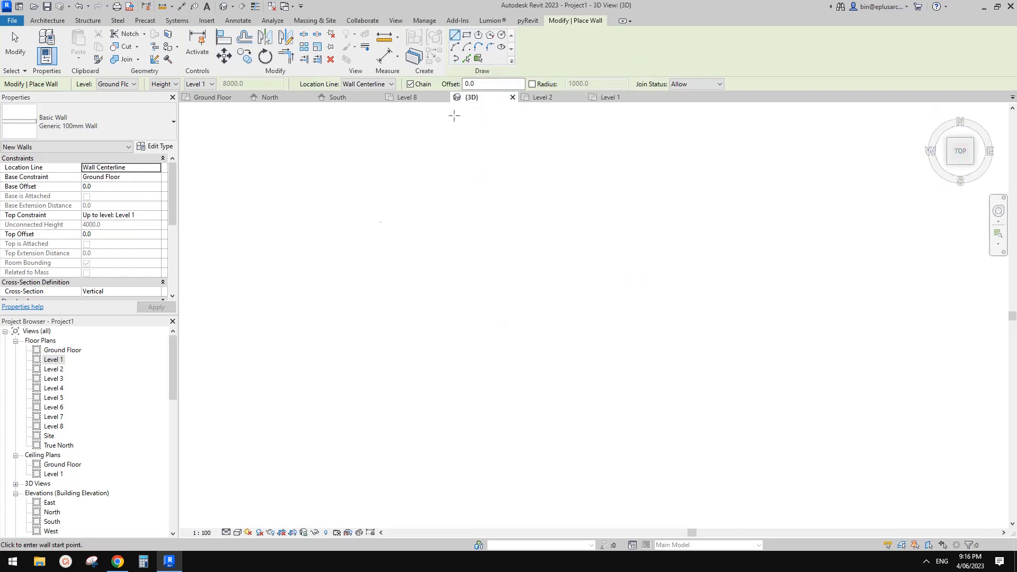
click(454, 47)
click(273, 360)
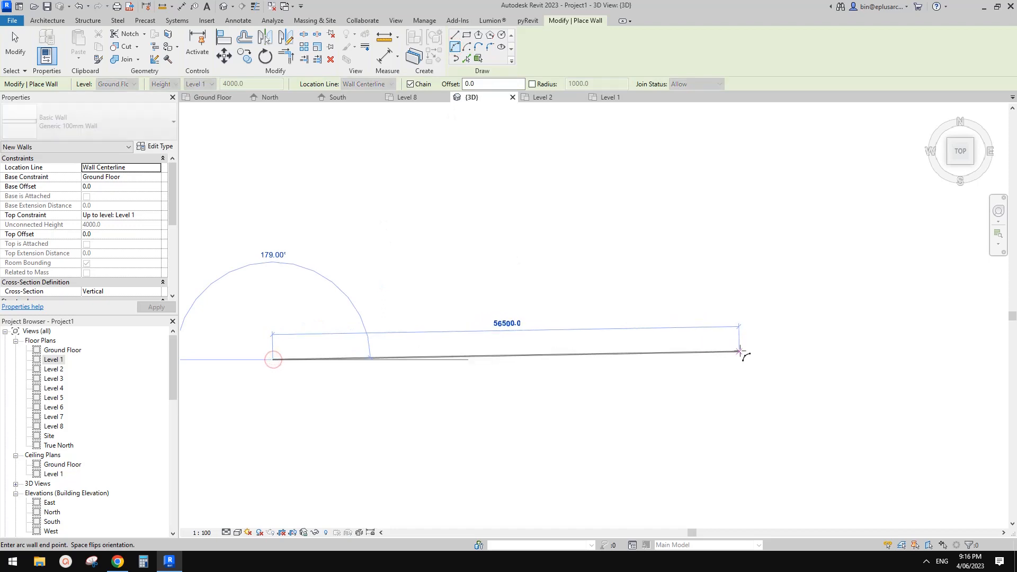
click(740, 351)
click(580, 323)
key(Escape)
key(Escape)
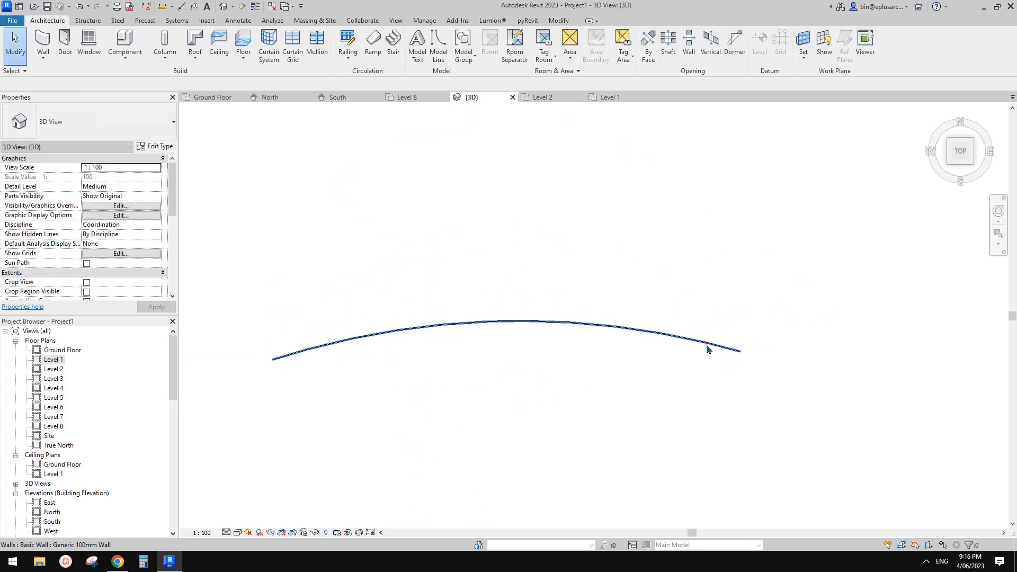
- Examine the curved wall against the levels from an angle and compare it with the façade photo in Chrome
click(707, 350)
click(555, 298)
shift+middle_drag(556, 297, 618, 258)
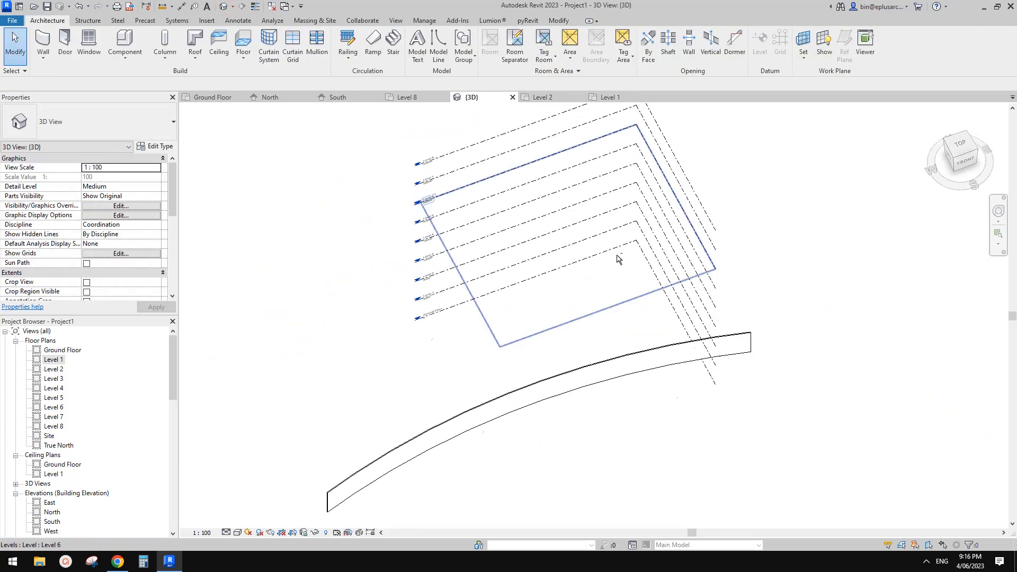
click(116, 563)
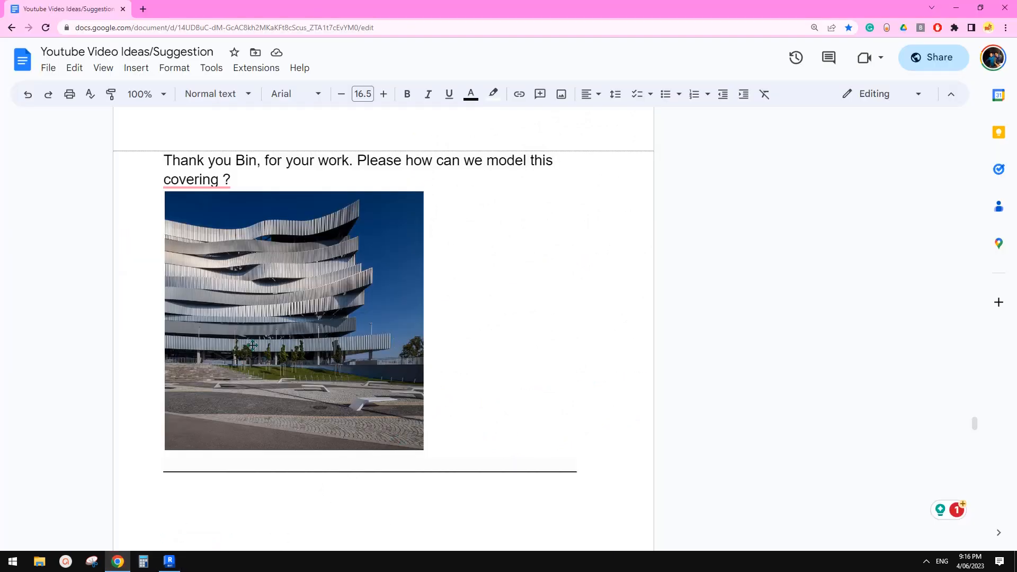
click(170, 562)
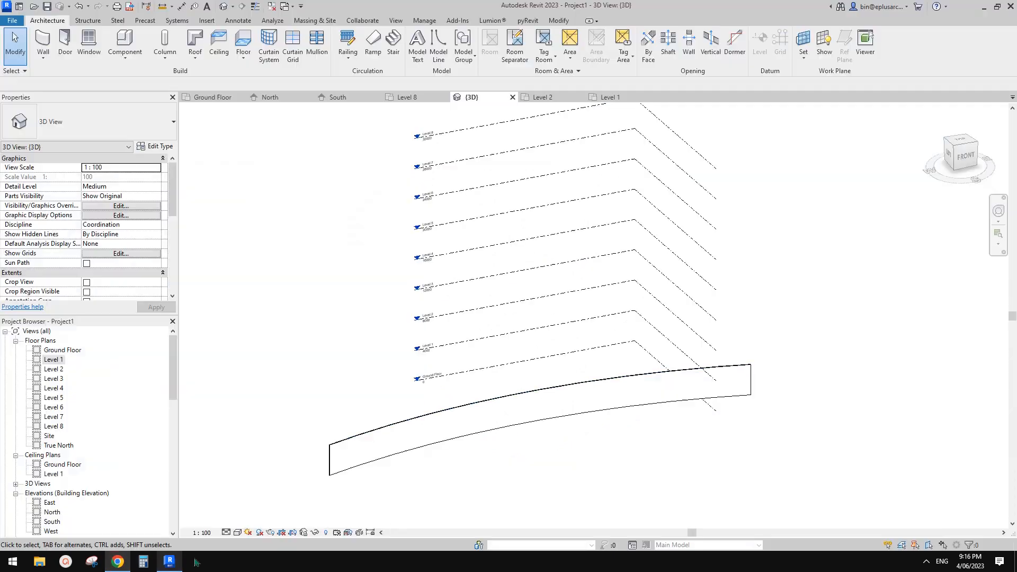
- Open the curved wall type's Finish material and list the Model patterns for its foreground surface pattern
click(576, 412)
shift+middle_drag(573, 413, 538, 383)
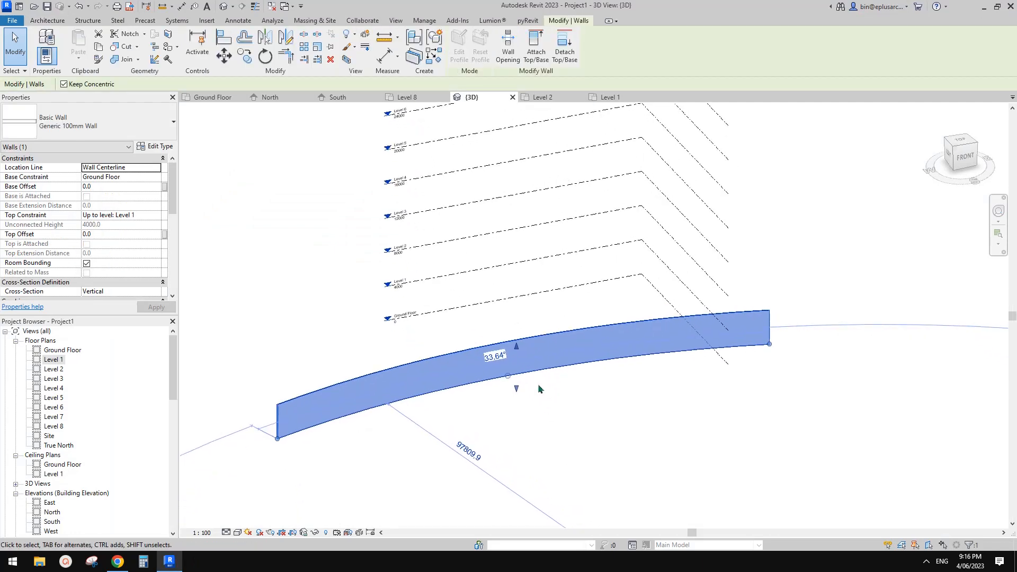
click(155, 146)
click(255, 196)
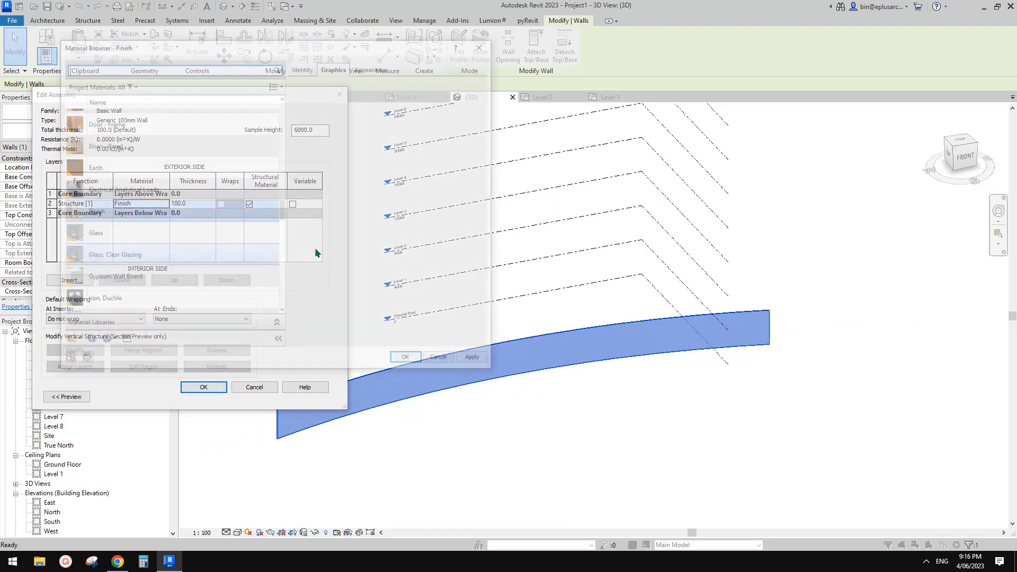
click(384, 175)
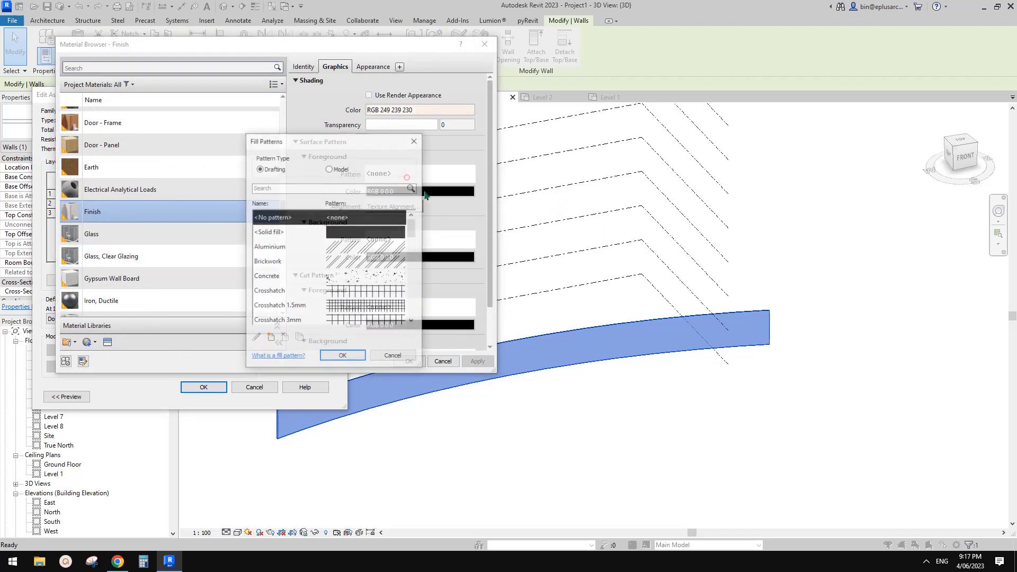
click(333, 169)
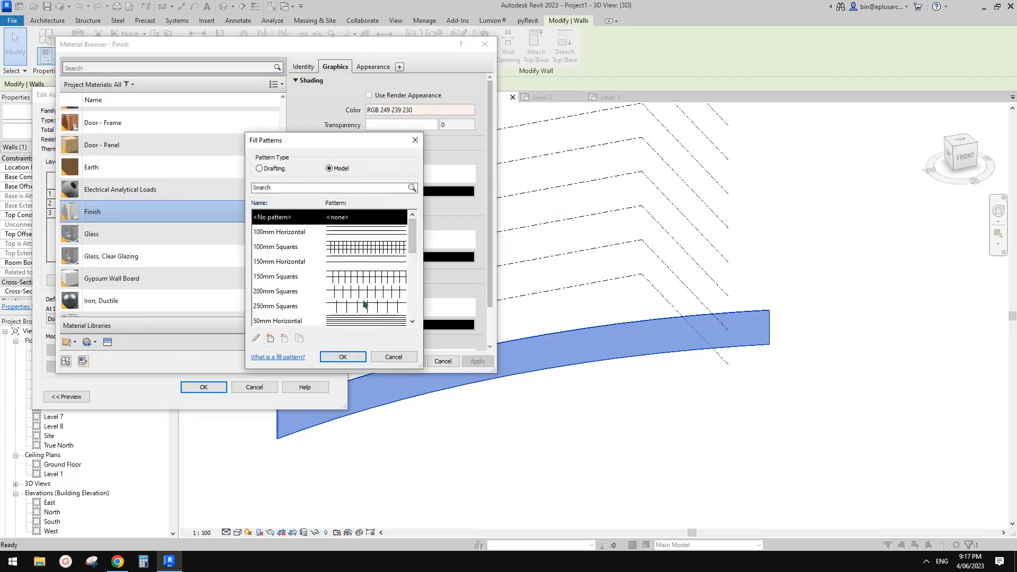
- Look through the Model fill patterns for a suitable vertical-line spacing for the wall surface
scroll(336, 301, down, 1)
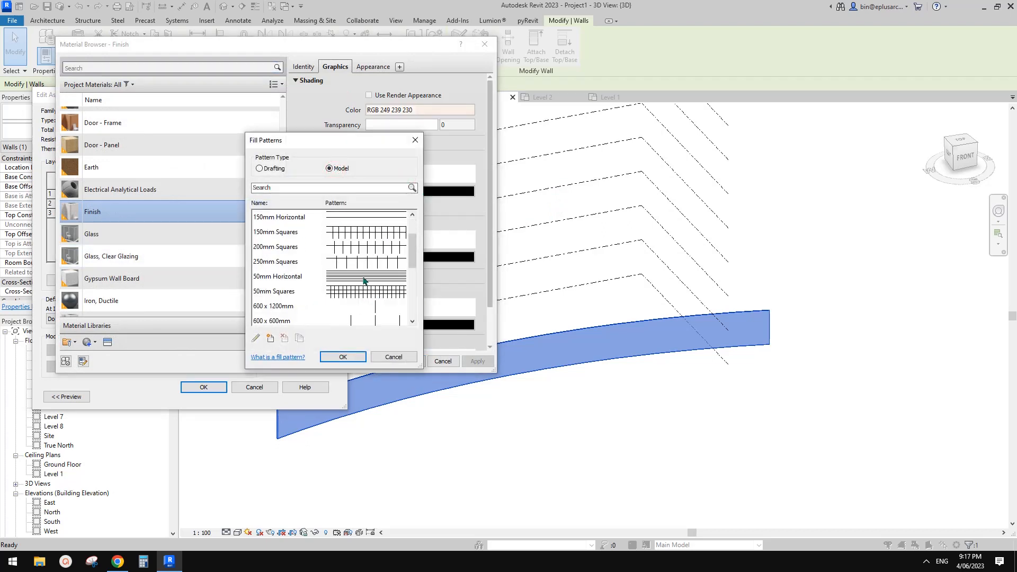
scroll(366, 284, up, 1)
drag(416, 242, 417, 289)
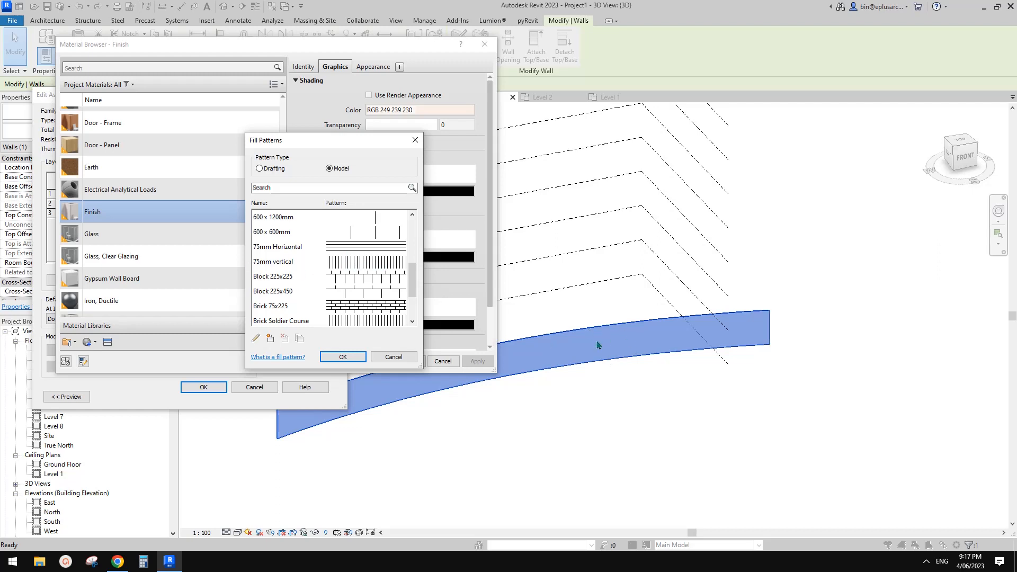
mouse_move(414, 280)
mouse_down()
mouse_move(415, 303)
mouse_move(416, 266)
mouse_up()
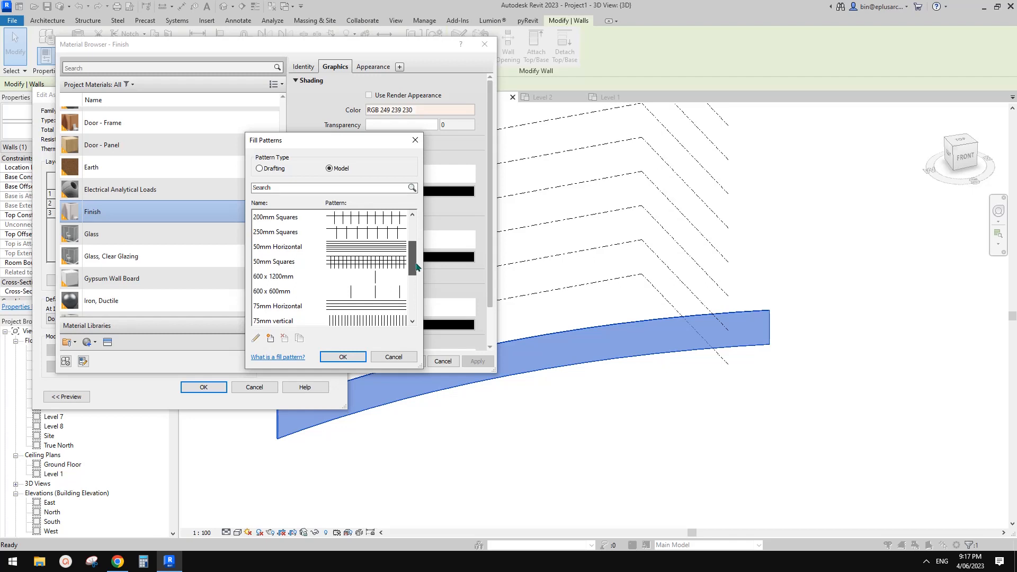
scroll(392, 270, up, 2)
scroll(369, 289, down, 4)
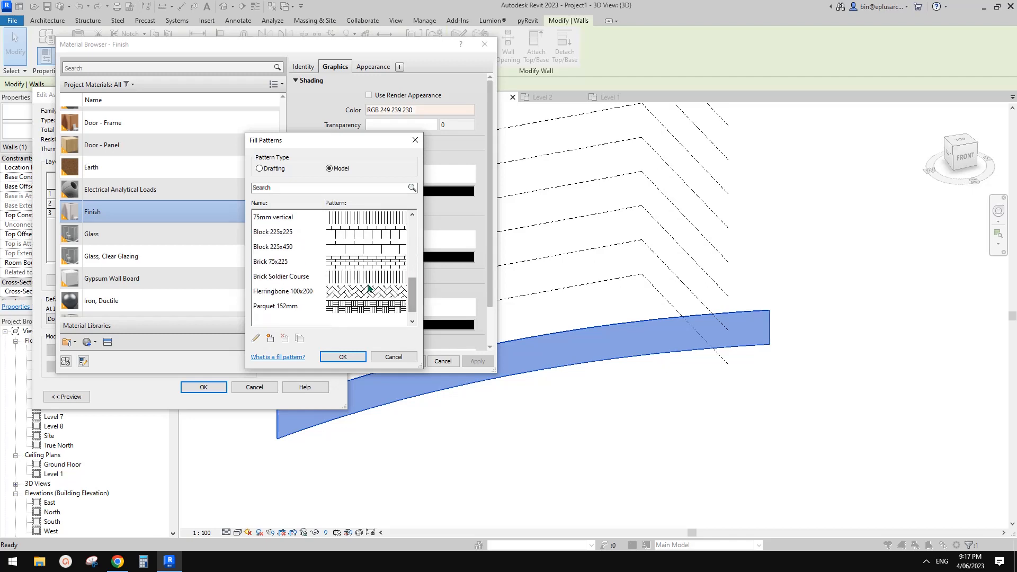
scroll(369, 286, up, 2)
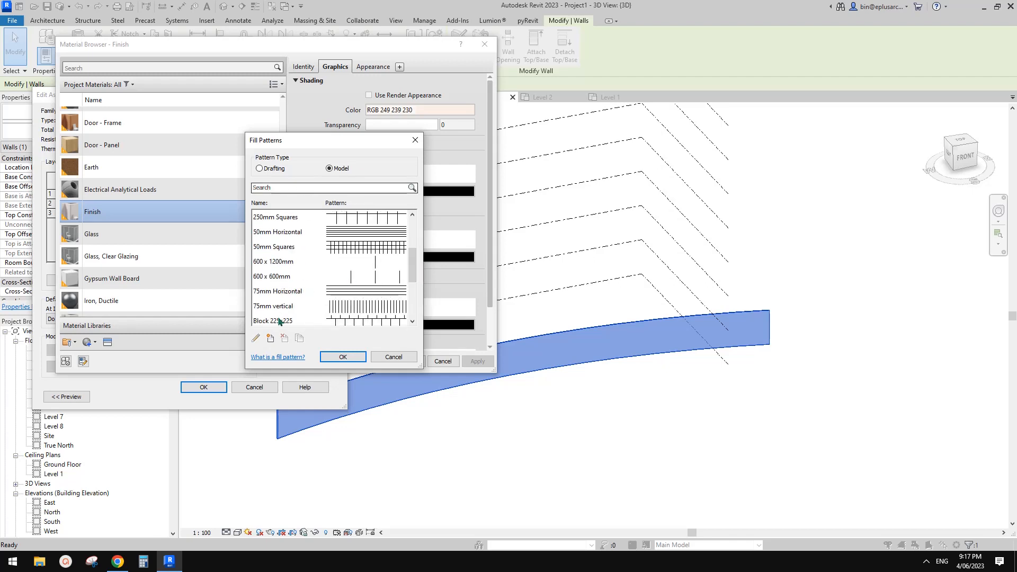
- Create a model pattern named "300mm v" with parallel lines at a 90° angle and 300 mm line spacing
click(271, 338)
text(300mm v)
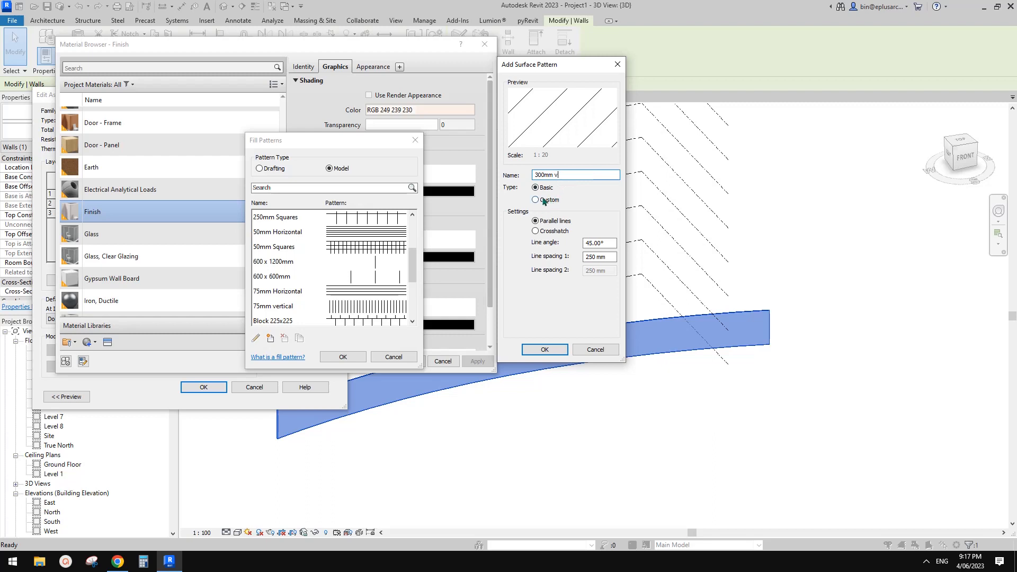
double_click(595, 242)
text(90)
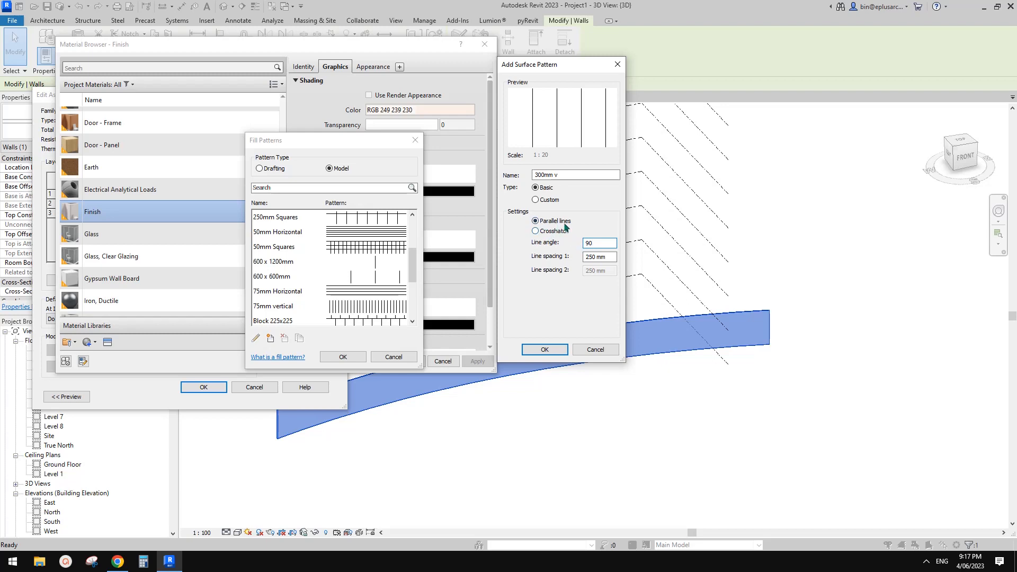
double_click(589, 256)
text(300)
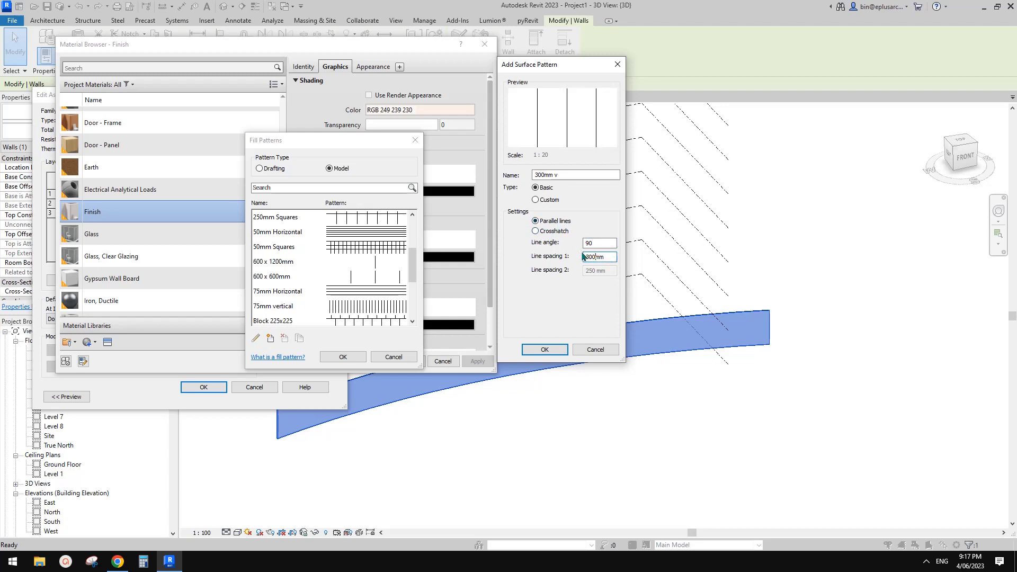
click(545, 349)
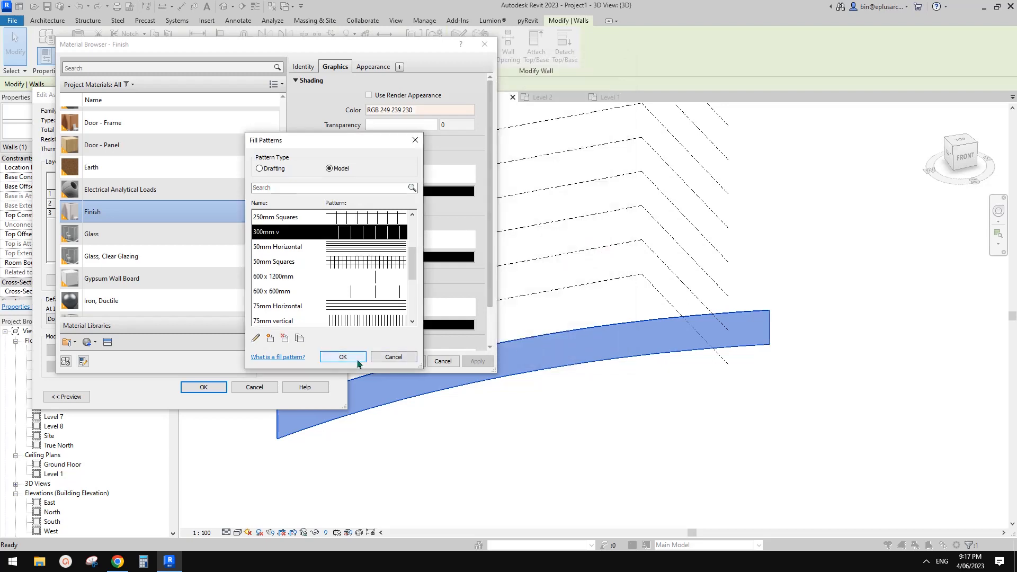
- Apply the 300mm v pattern to the wall type's Finish material and compare the ribbed wall with the façade photo in Chrome
click(355, 358)
click(408, 361)
click(203, 387)
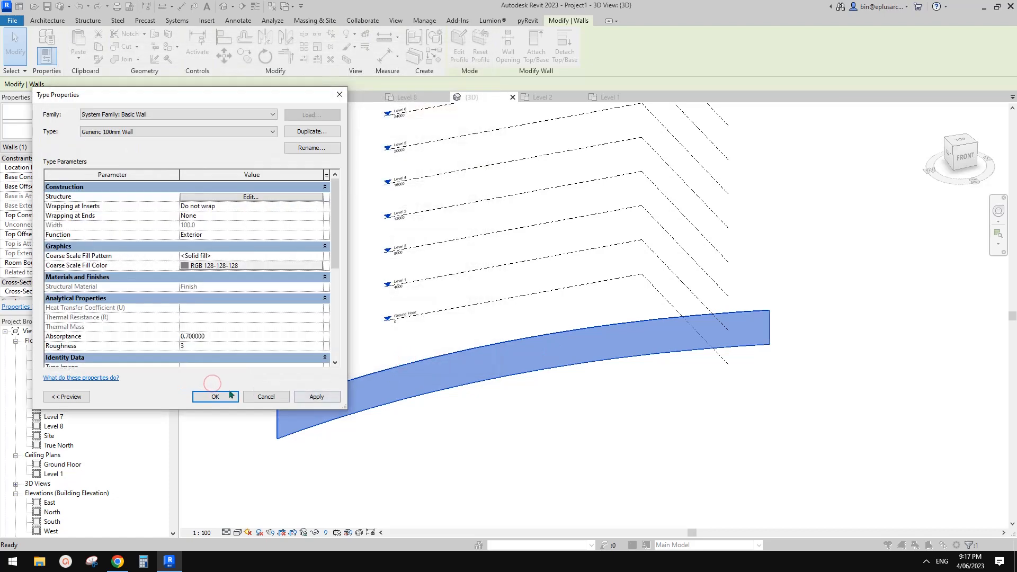
click(217, 394)
shift+middle_drag(635, 378, 612, 351)
click(738, 432)
shift+middle_drag(738, 432, 566, 422)
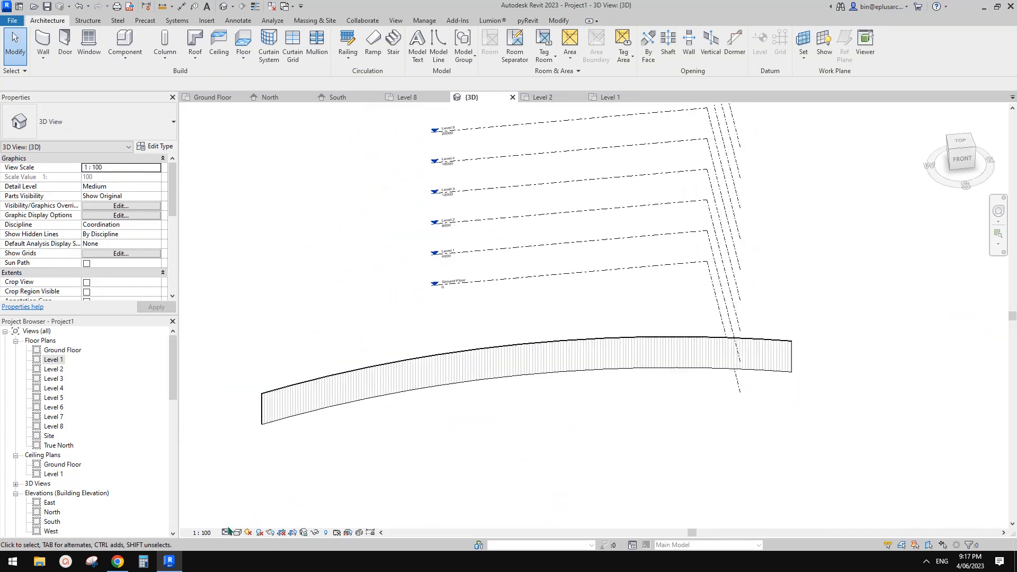
click(118, 560)
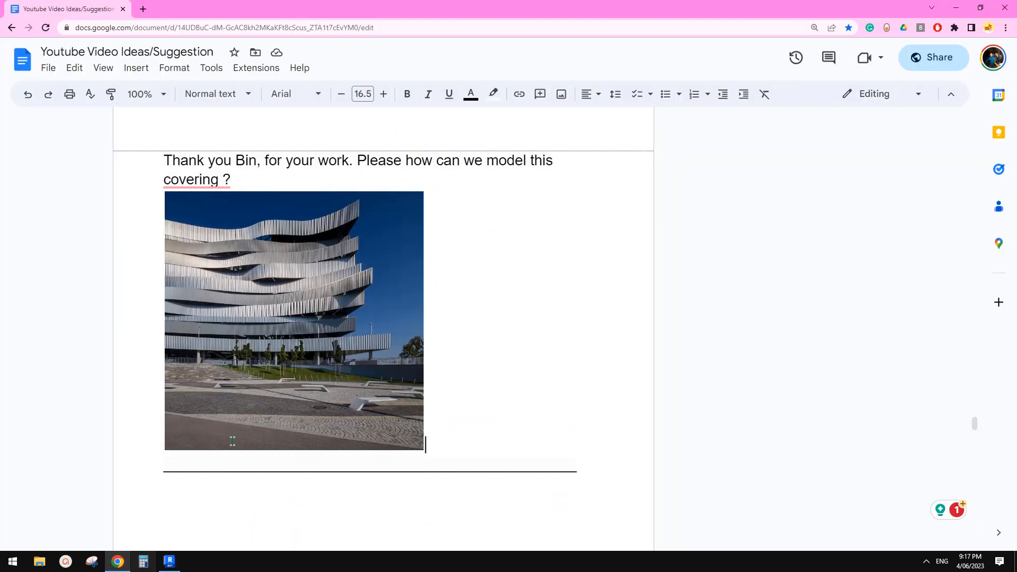
click(169, 561)
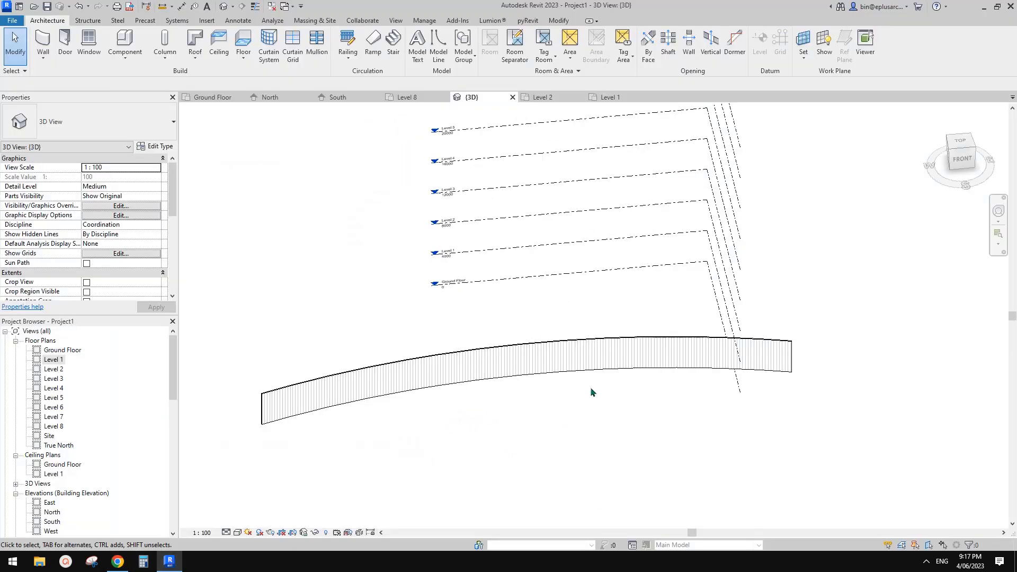
- Copy the curved ground-floor wall and paste it aligned to Level 1
click(591, 348)
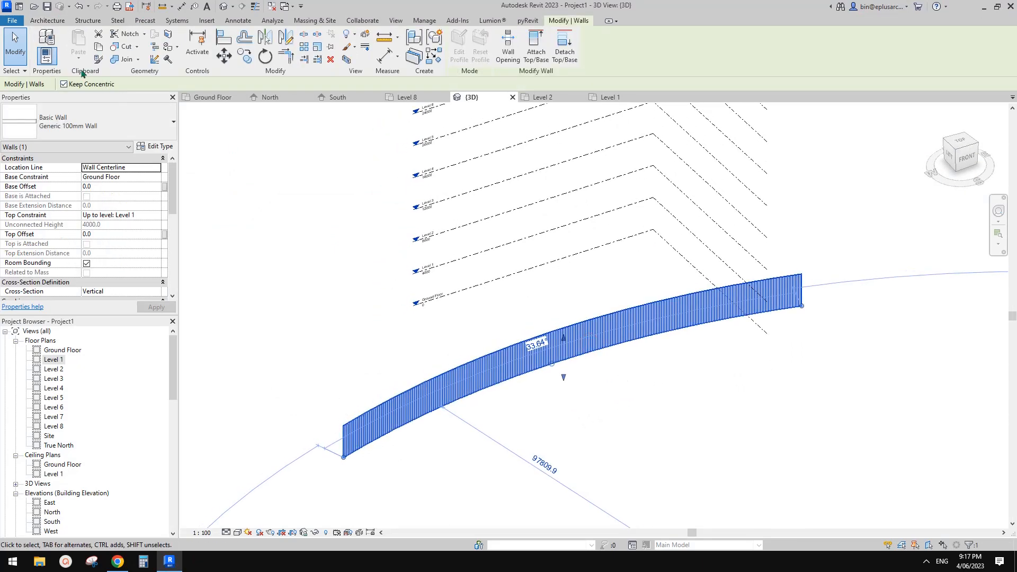
key(Escape)
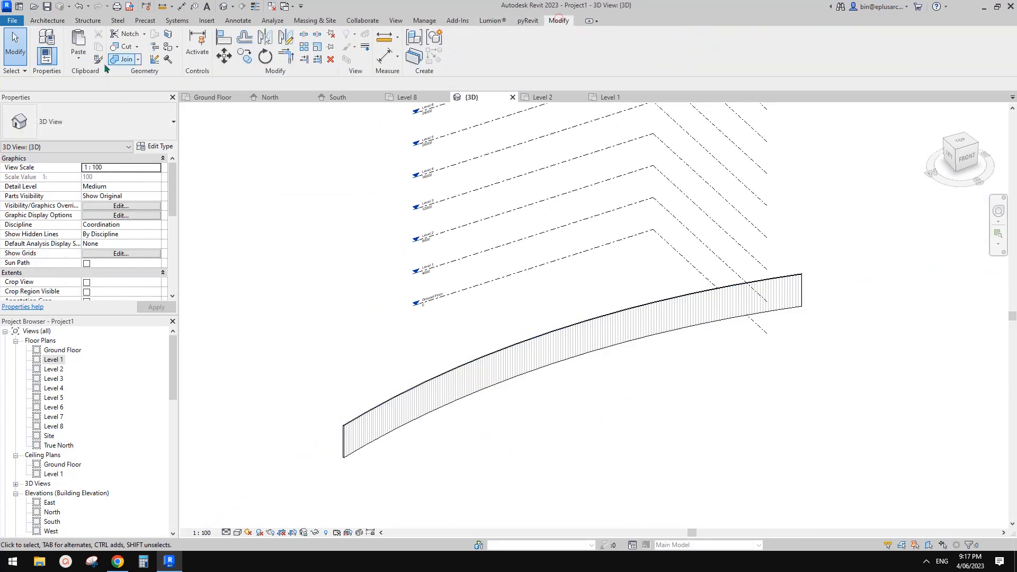
click(78, 56)
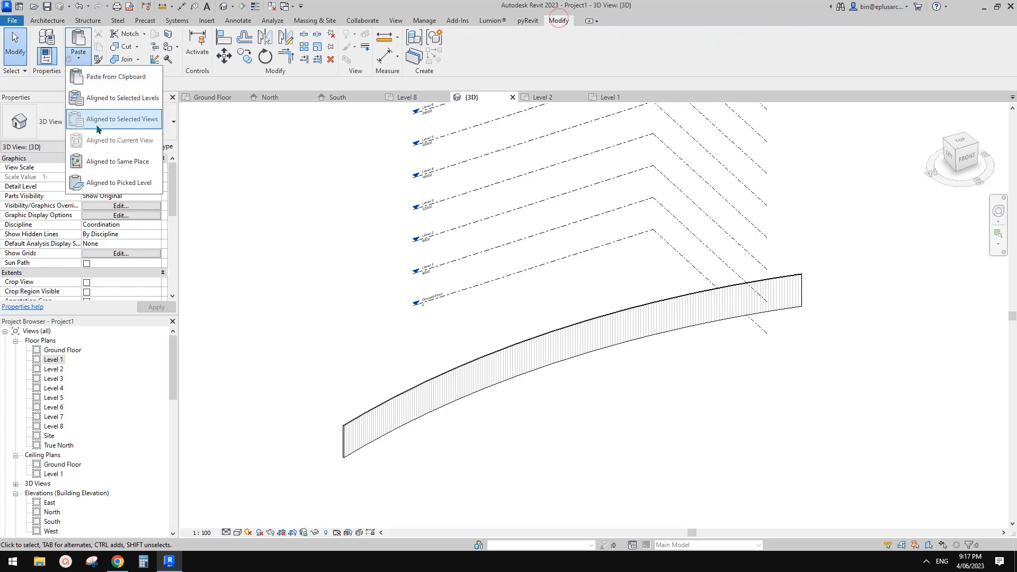
click(112, 101)
click(678, 226)
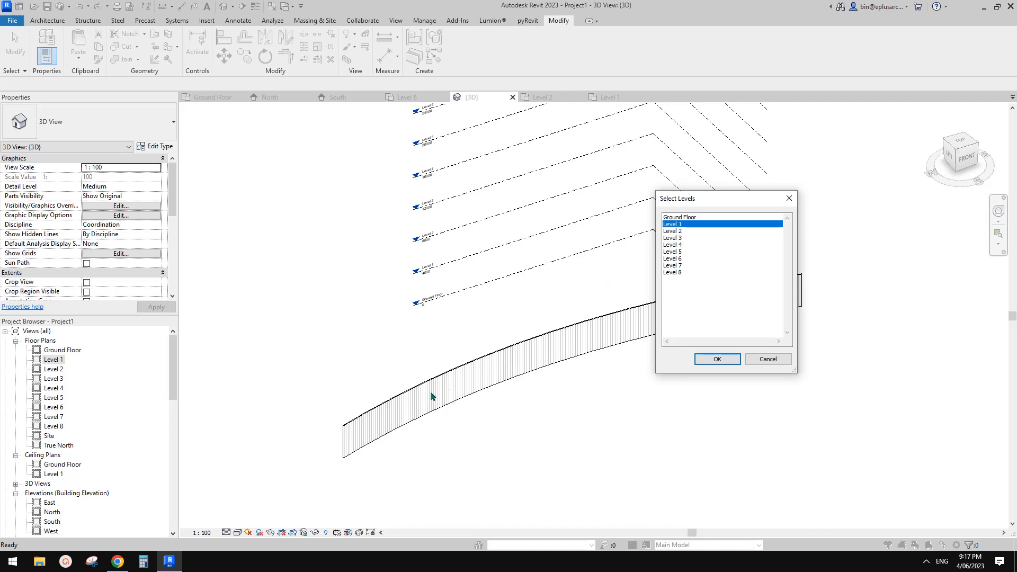
click(720, 360)
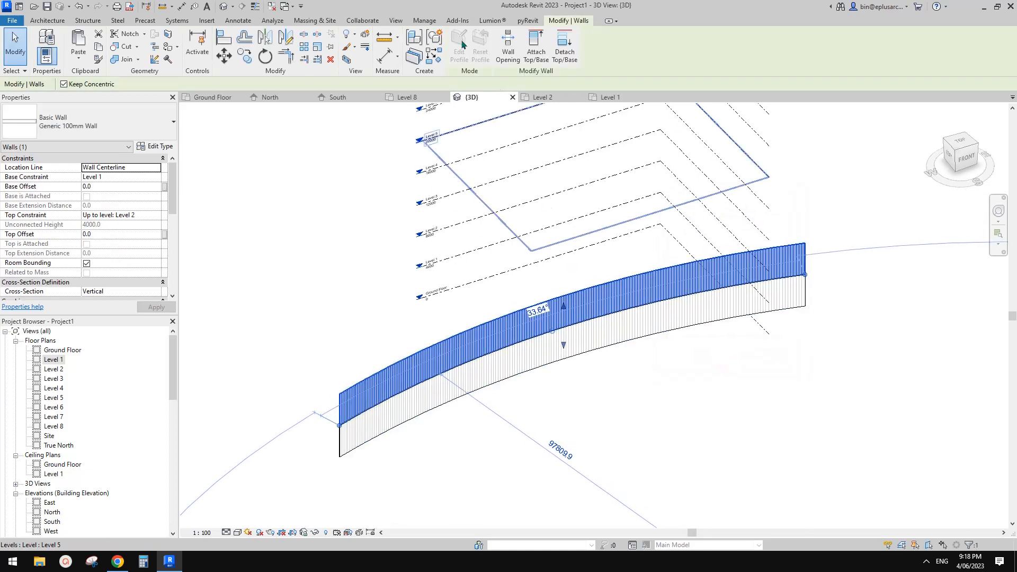
- Check the band offsets in the Chrome photo and, in the top view, move the Level 1 wall copy slightly northwest of the lower wall
click(603, 312)
click(624, 296)
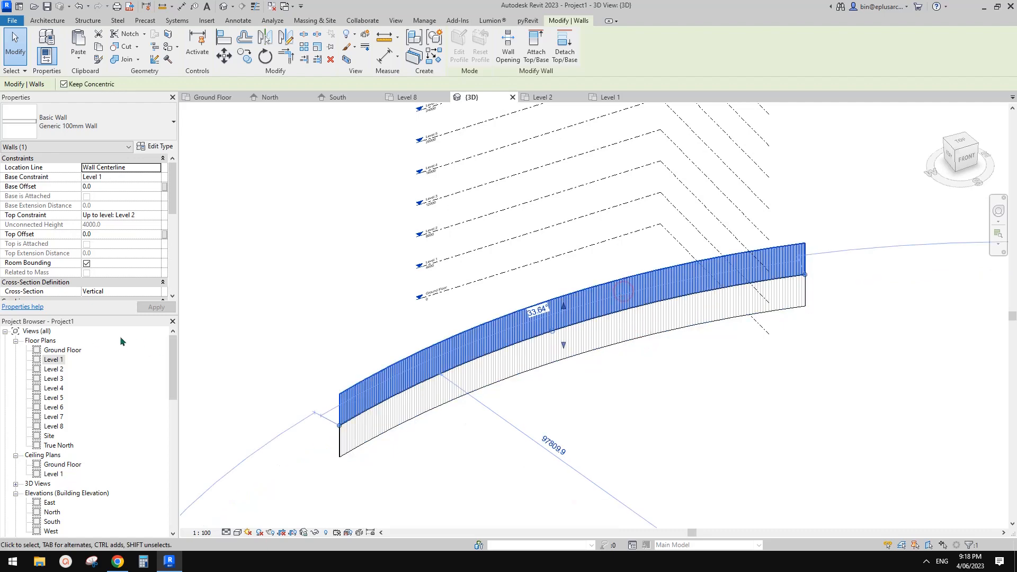
click(948, 144)
click(948, 144)
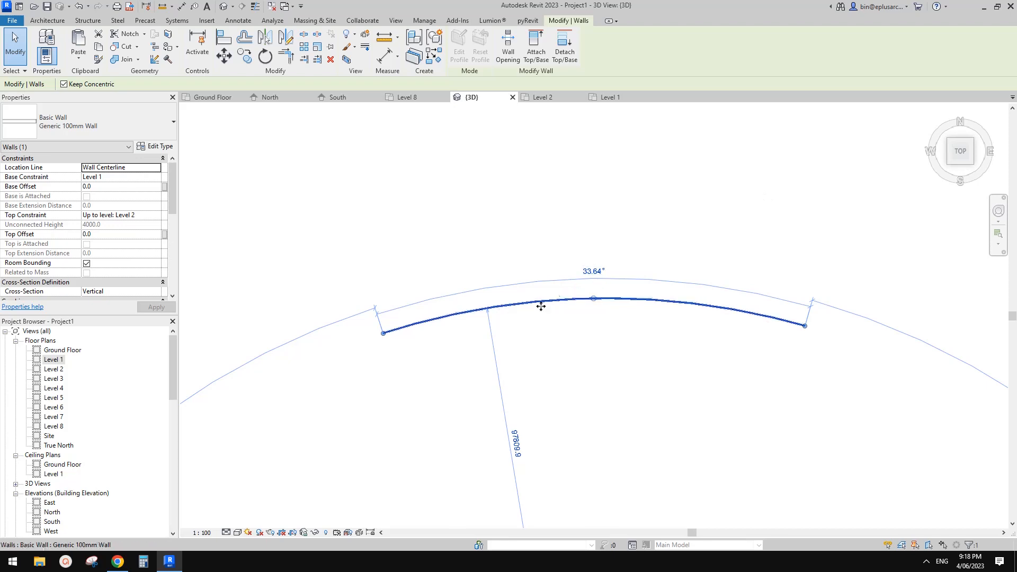
click(118, 563)
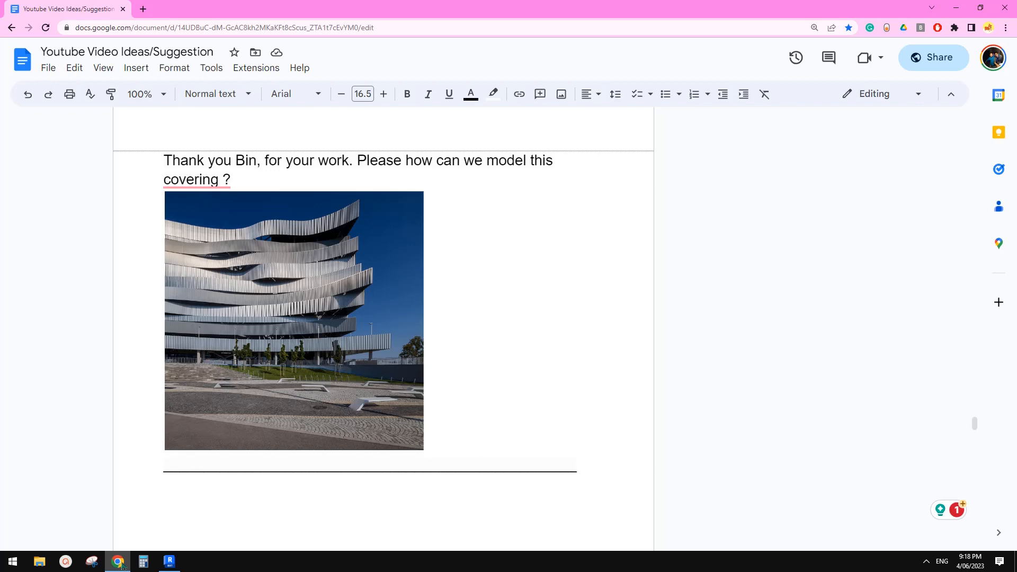
click(169, 561)
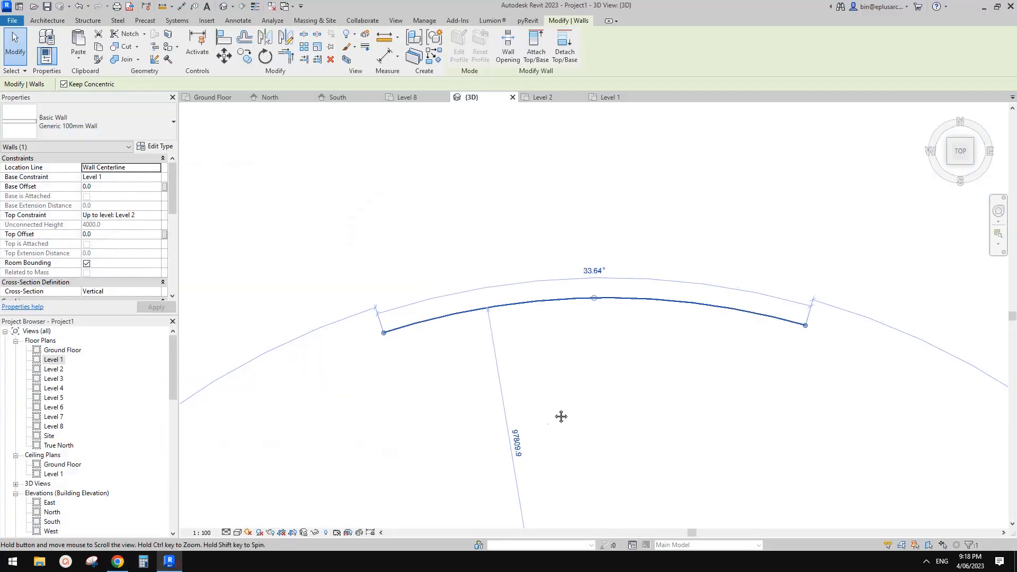
middle_drag(560, 415, 563, 411)
drag(556, 296, 528, 280)
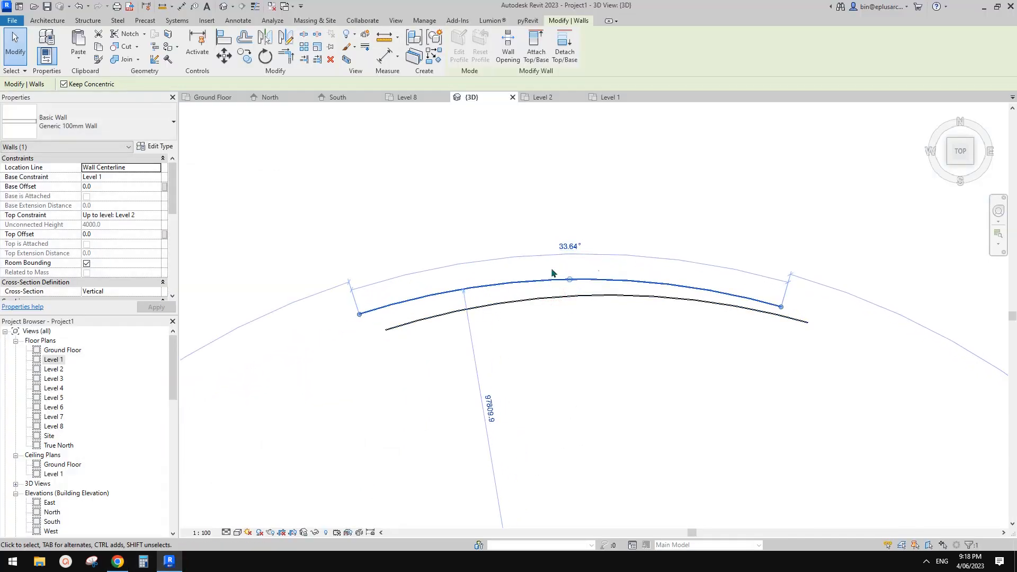
middle_drag(429, 334, 497, 309)
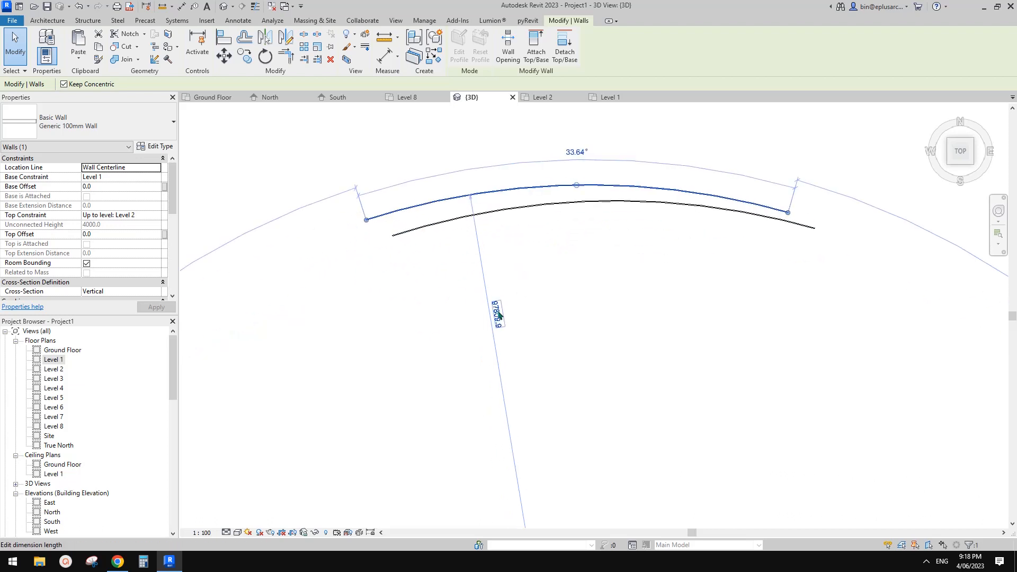
middle_drag(602, 306, 487, 342)
scroll(498, 344, down, 1)
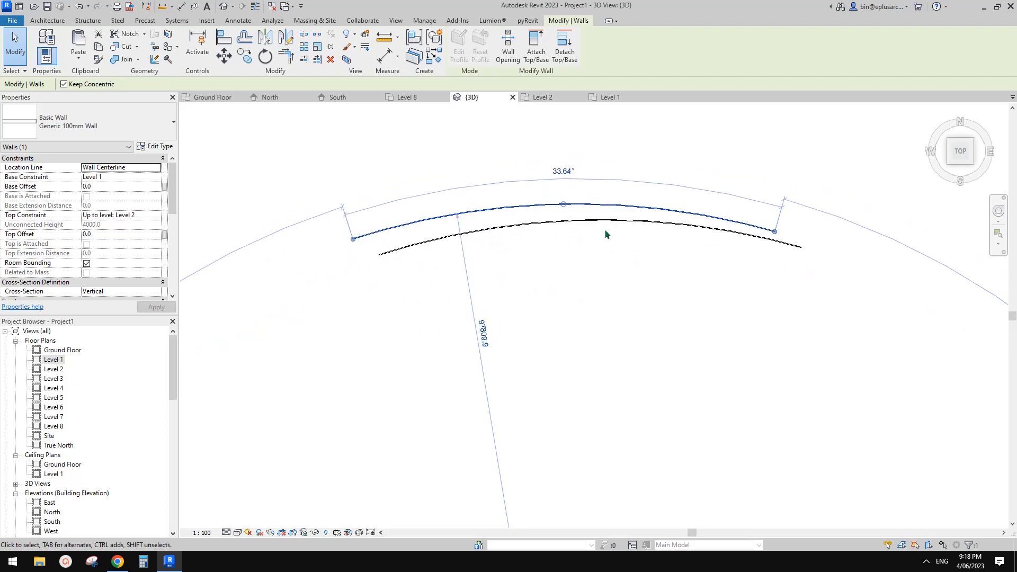
click(582, 246)
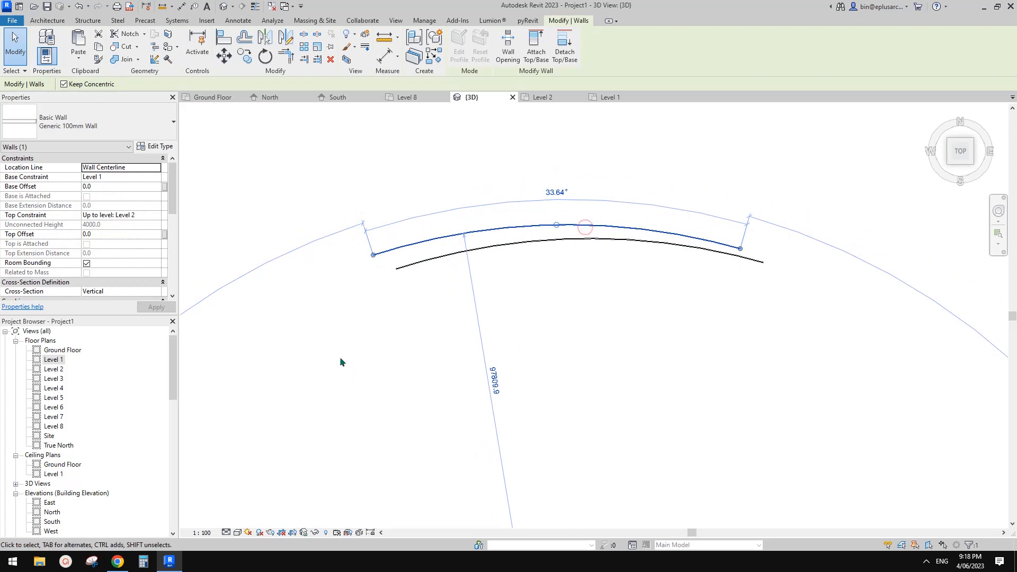
- Review the façade photo in Chrome again, return to Revit and delete the copied Level 1 wall
click(117, 561)
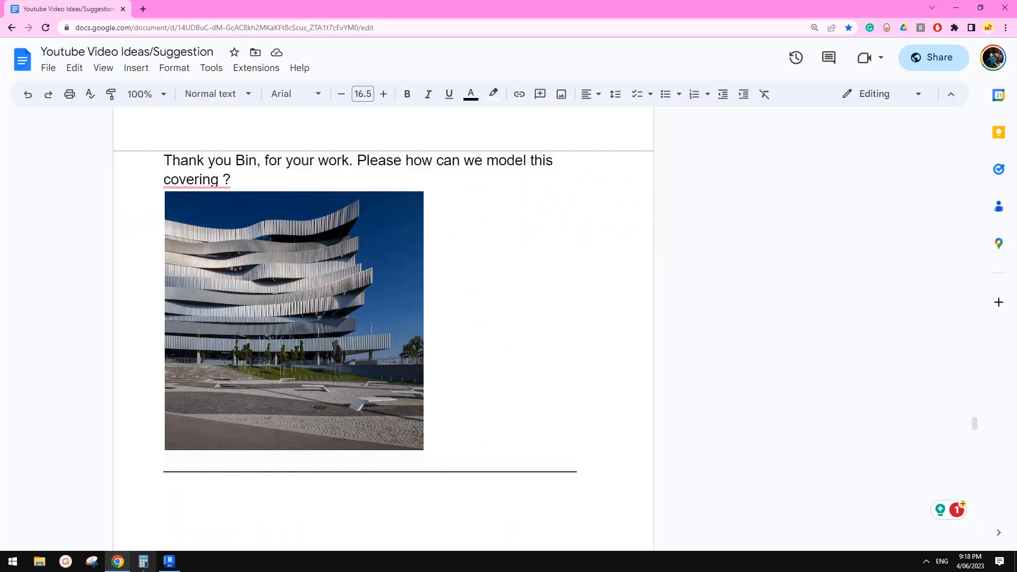
click(170, 561)
click(583, 229)
click(581, 239)
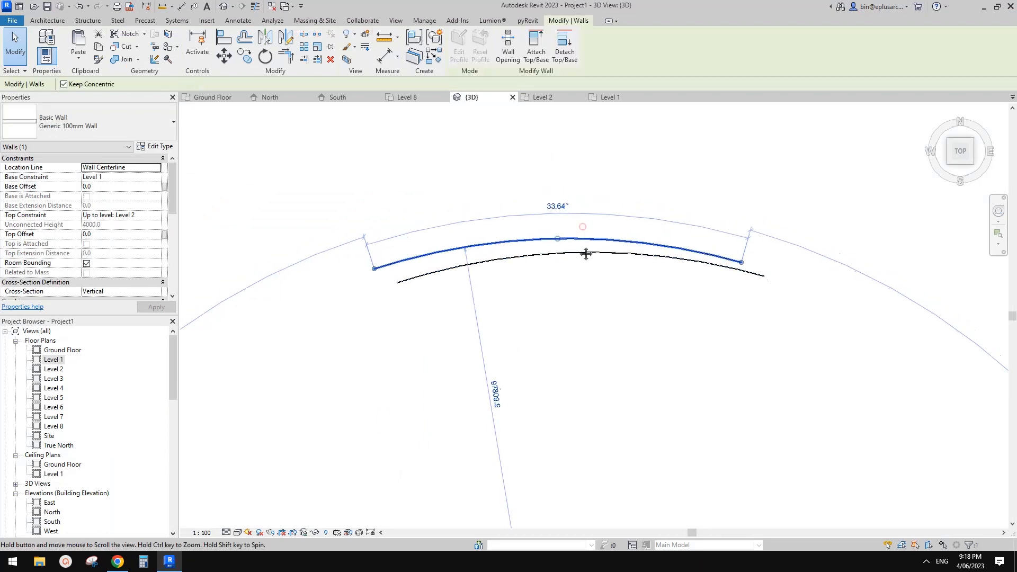
middle_drag(582, 229, 582, 250)
key(Delete)
- Draw a shallow Start-End-Radius arc wall from Level 1 up to Level 2 crossing the lower wall, about 56000 mm between ends, radius about 145700 mm
click(45, 24)
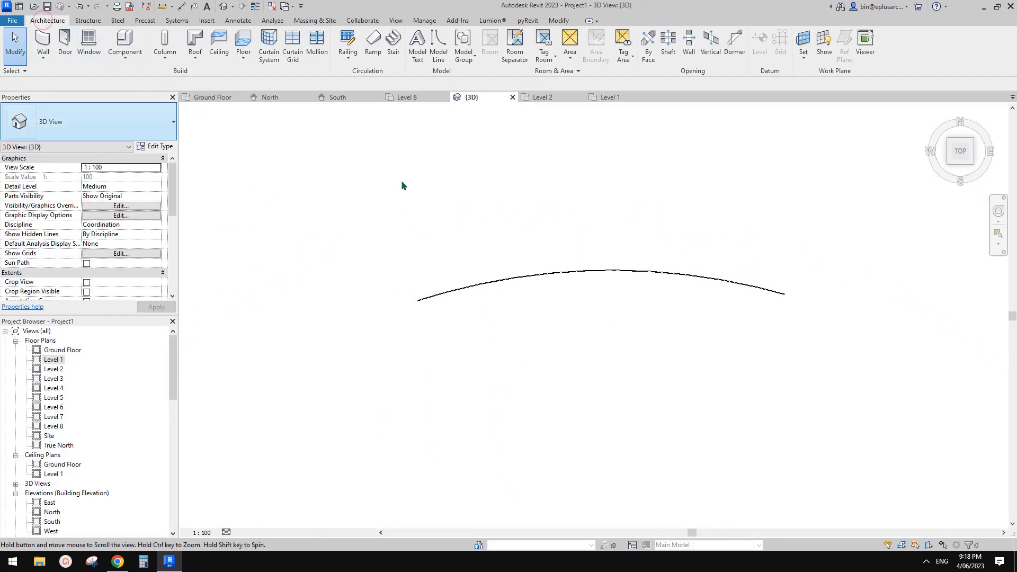
key(w)
key(a)
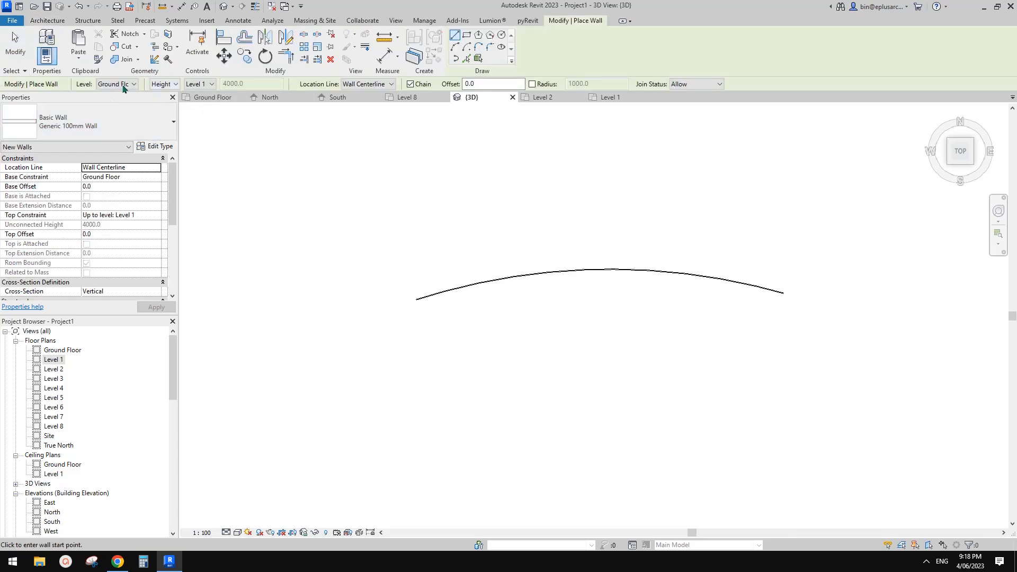
click(115, 103)
click(210, 84)
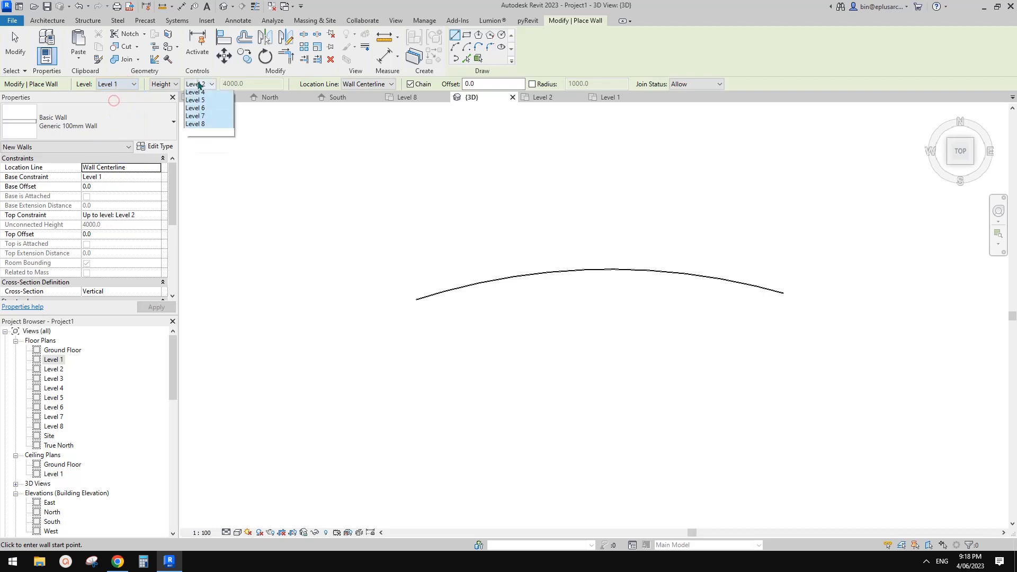
click(202, 110)
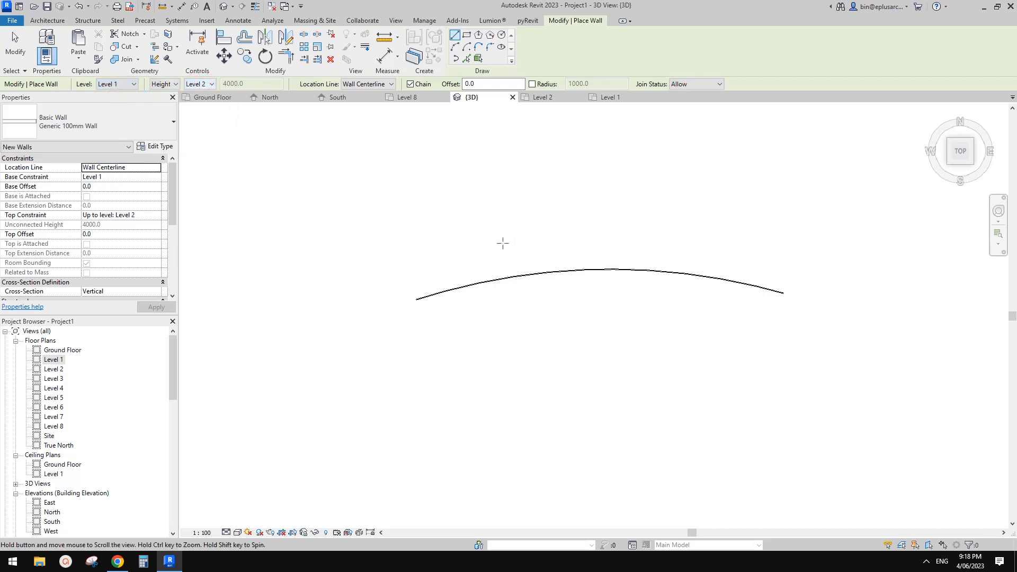
middle_drag(503, 243, 481, 246)
click(386, 259)
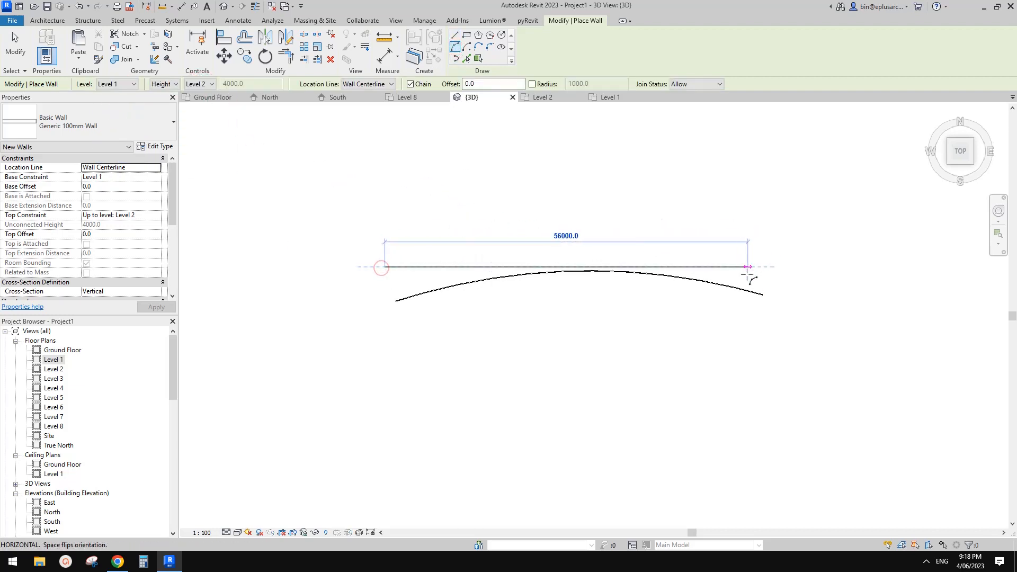
click(747, 291)
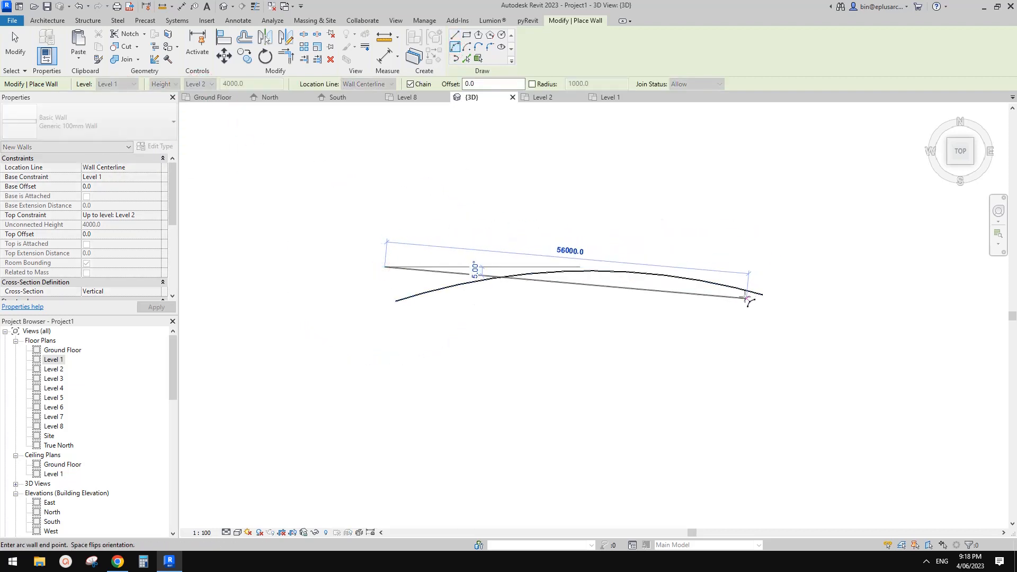
click(625, 275)
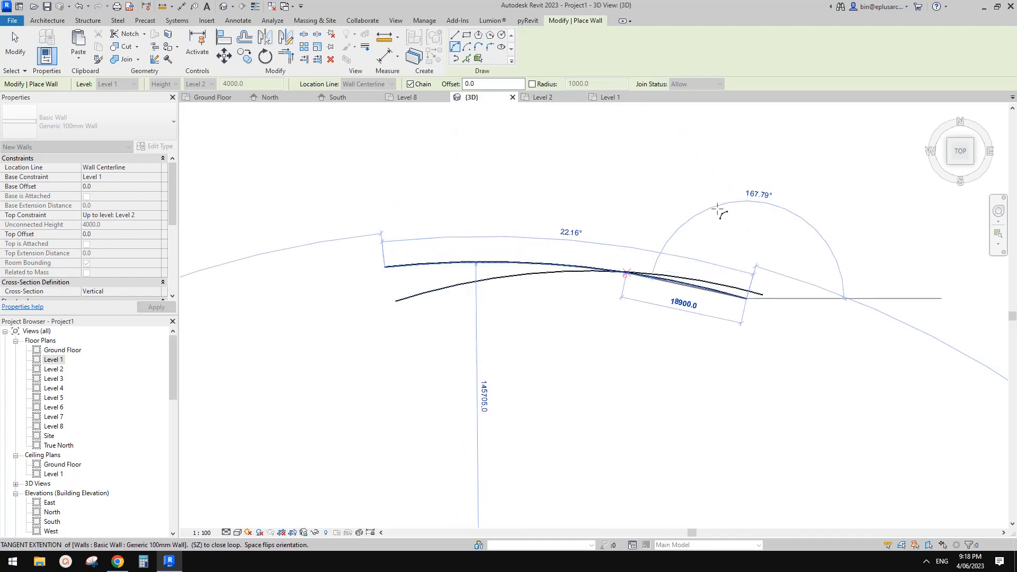
- Check the façade photo in Chrome again, return to Revit and end the current arc wall chain
click(118, 562)
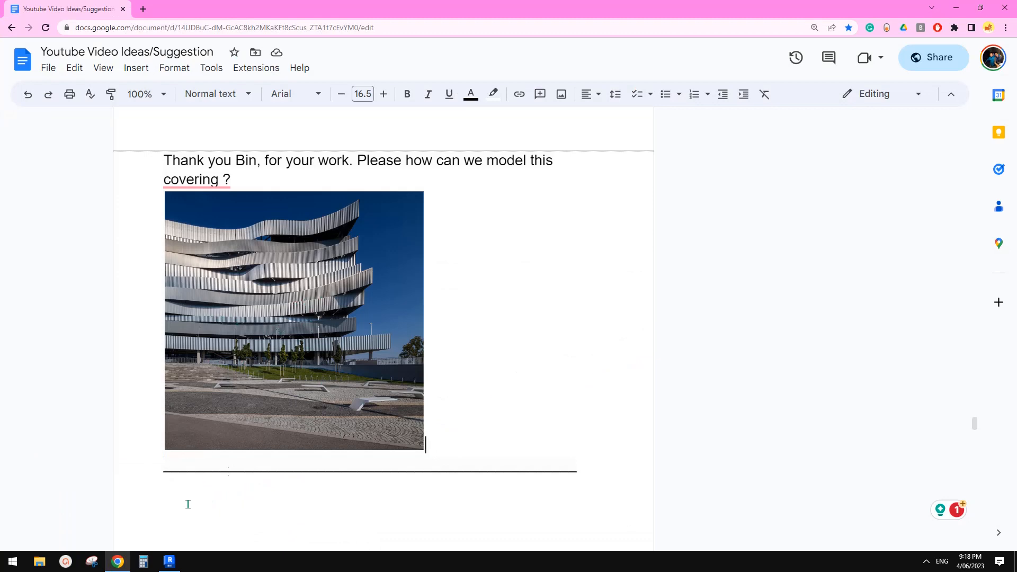
click(169, 561)
key(Escape)
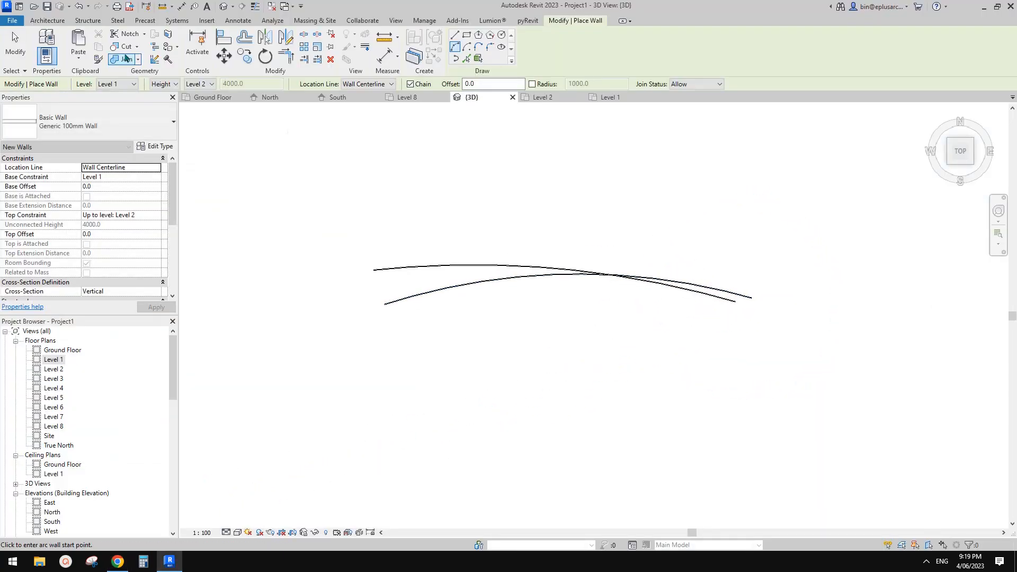
- Draw an S-shaped wall from Level 2 up to Level 3: a Start-End-Radius arc bulging north, continued eastward by a tangent arc curving south
click(126, 86)
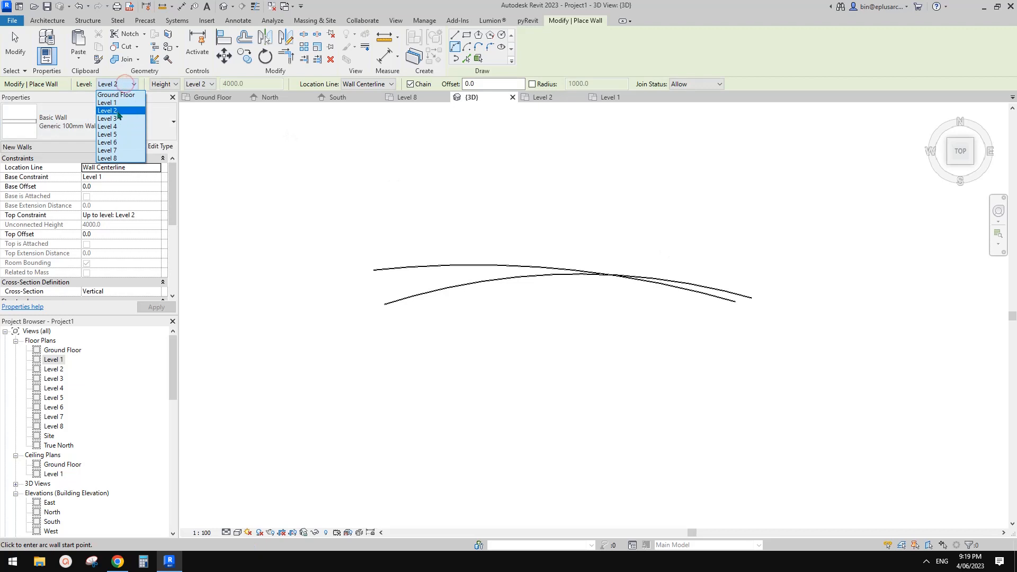
click(111, 111)
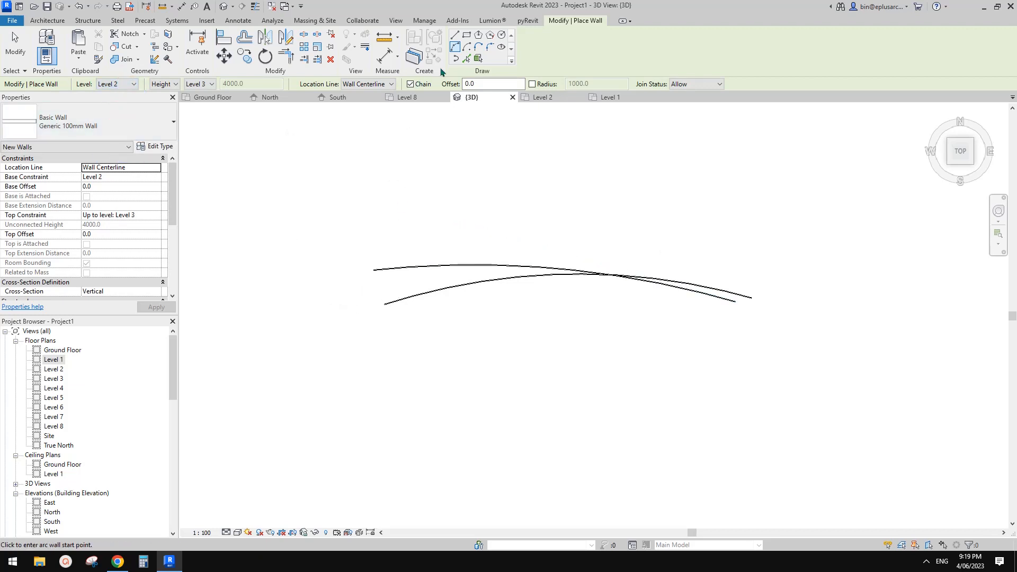
click(329, 304)
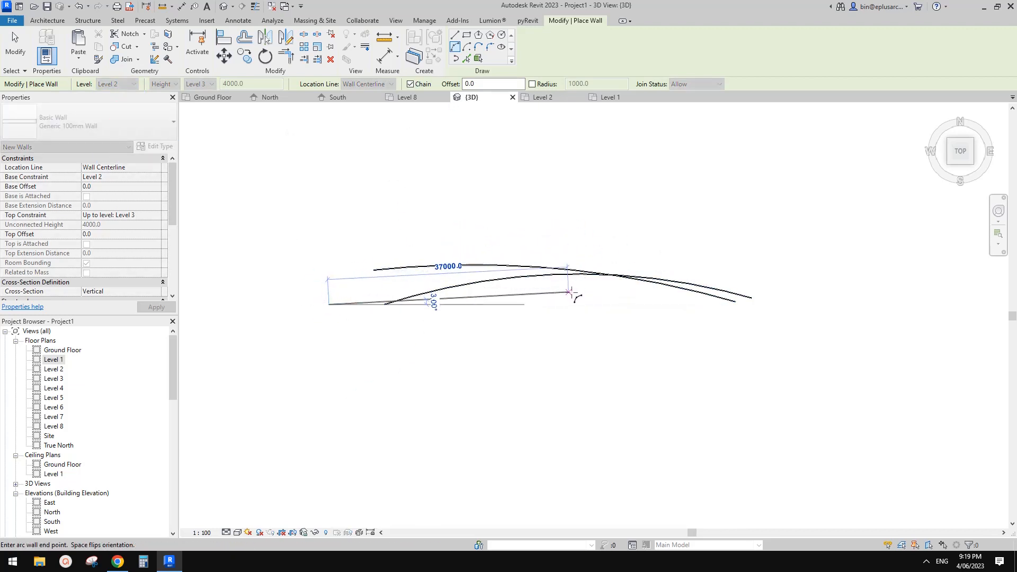
click(587, 286)
click(456, 274)
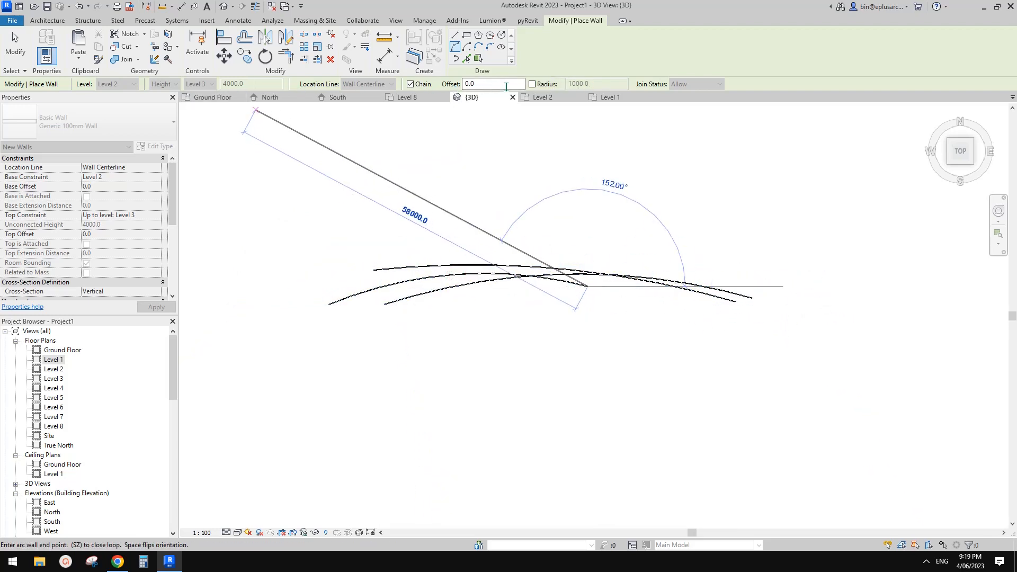
click(826, 318)
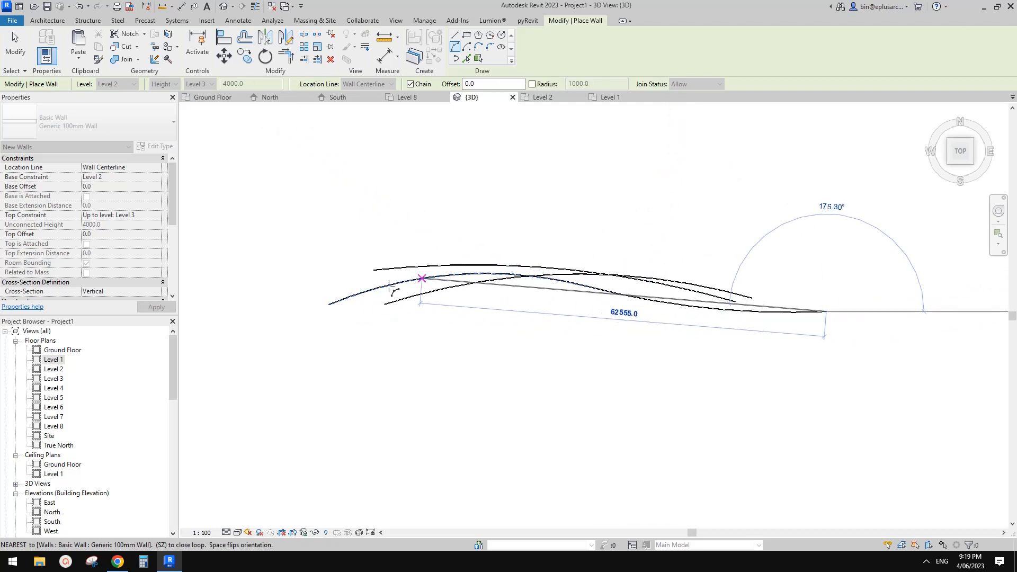
key(Escape)
key(Escape)
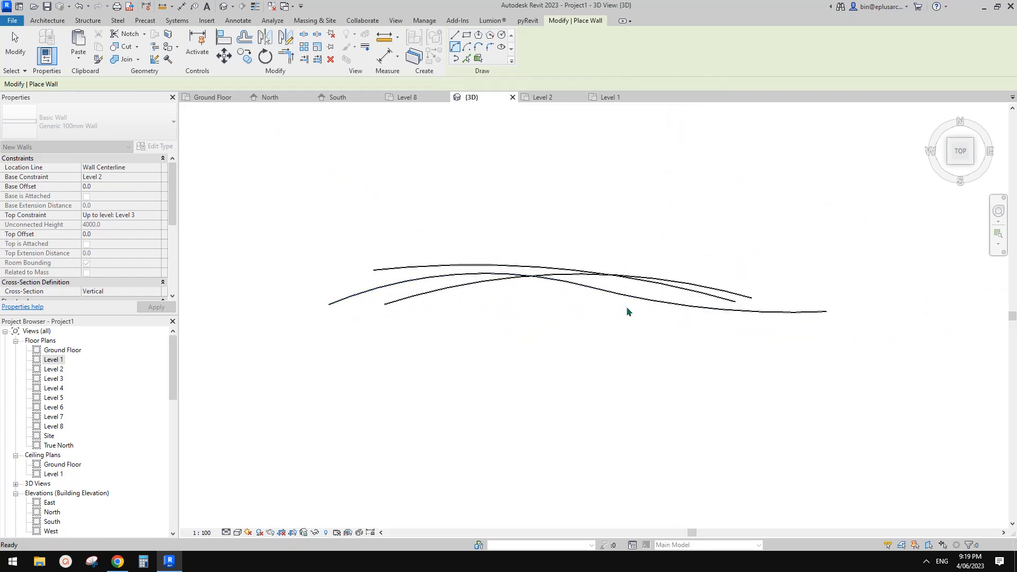
- Examine the three stacked curved wall bands in 3D from the front to see how they overlap
scroll(626, 306, up, 1)
shift+middle_drag(629, 299, 747, 275)
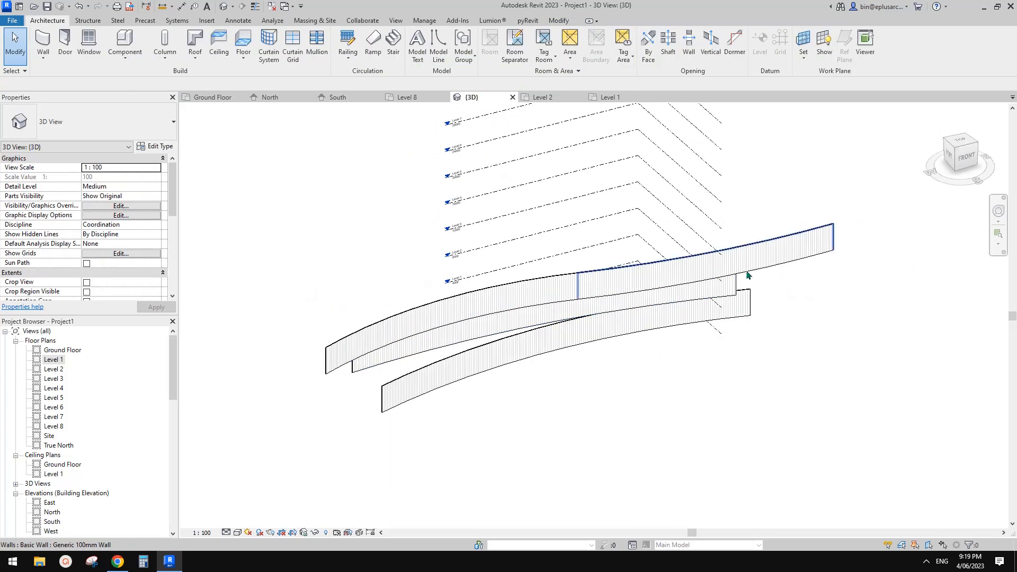
shift+middle_drag(591, 292, 806, 294)
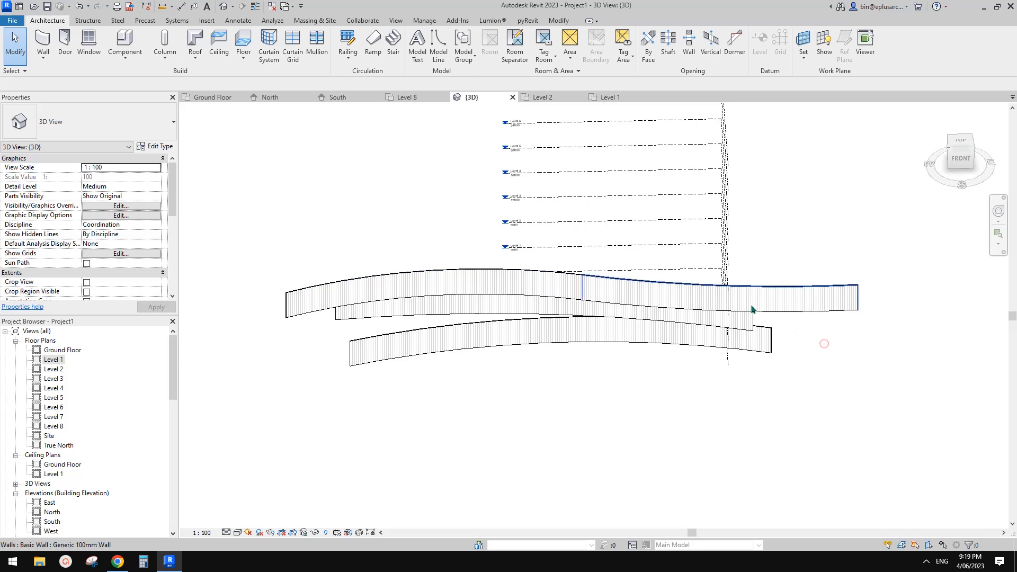
shift+middle_drag(622, 301, 639, 349)
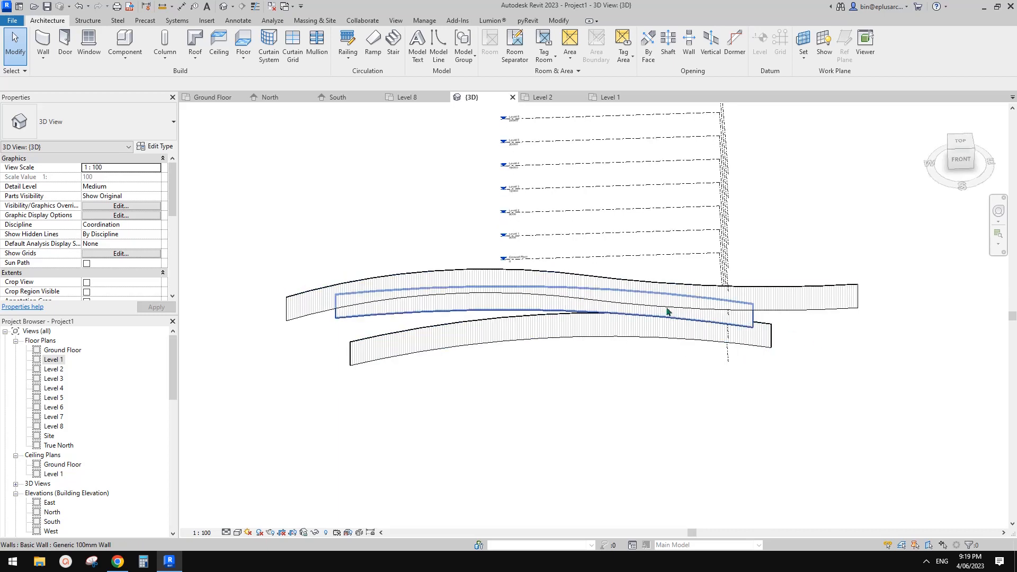
shift+middle_drag(667, 312, 683, 347)
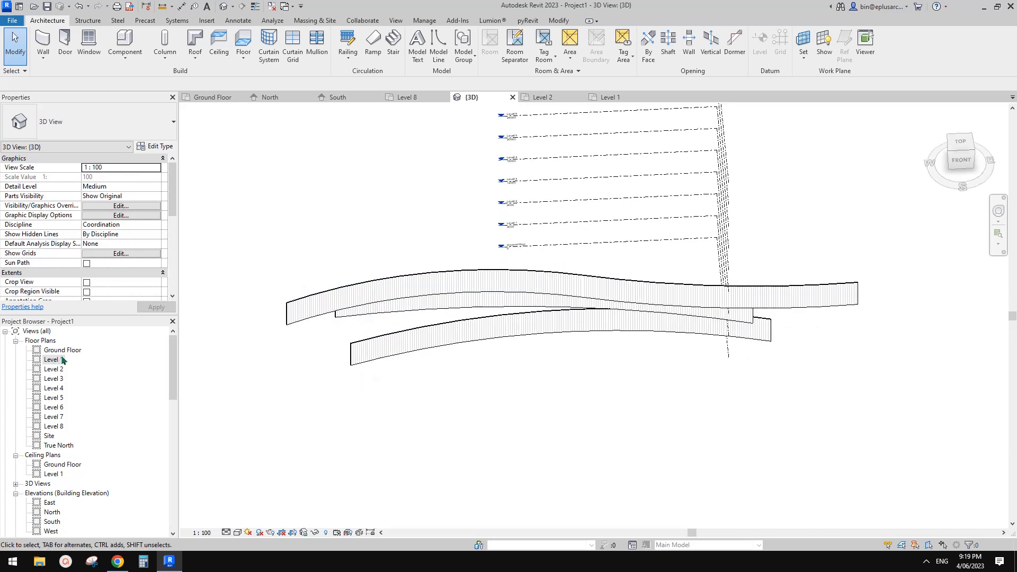
middle_drag(556, 309, 560, 307)
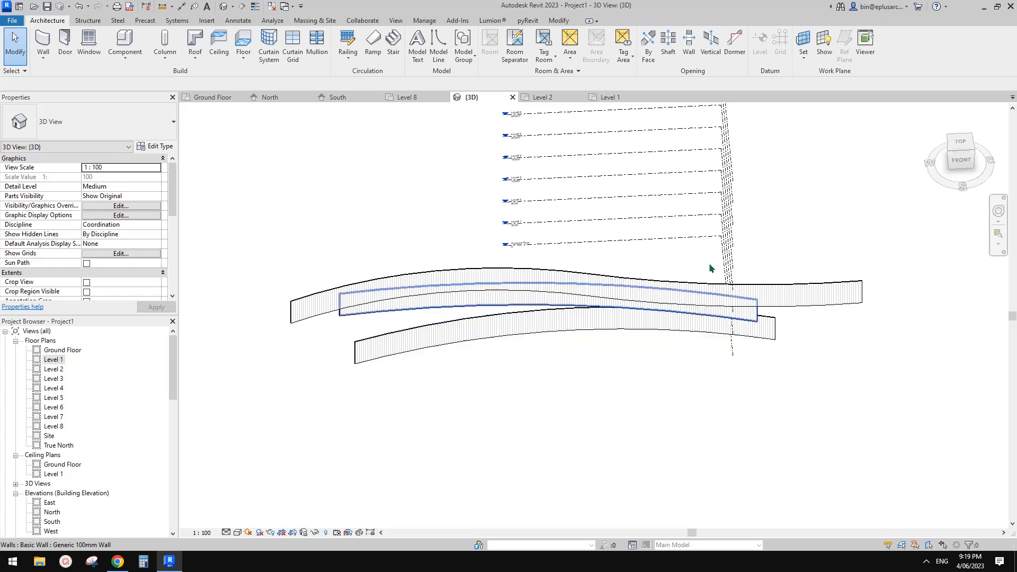
- In the top view, draw a shallow Start-End-Radius arc wall from Level 3 up to Level 4, rising northeast across the lower walls
click(961, 143)
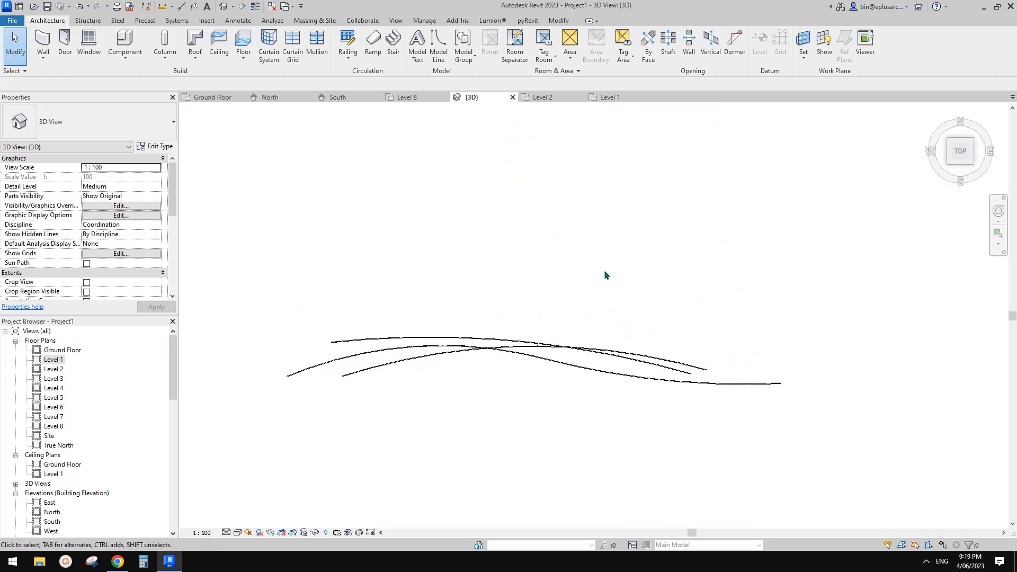
key(a)
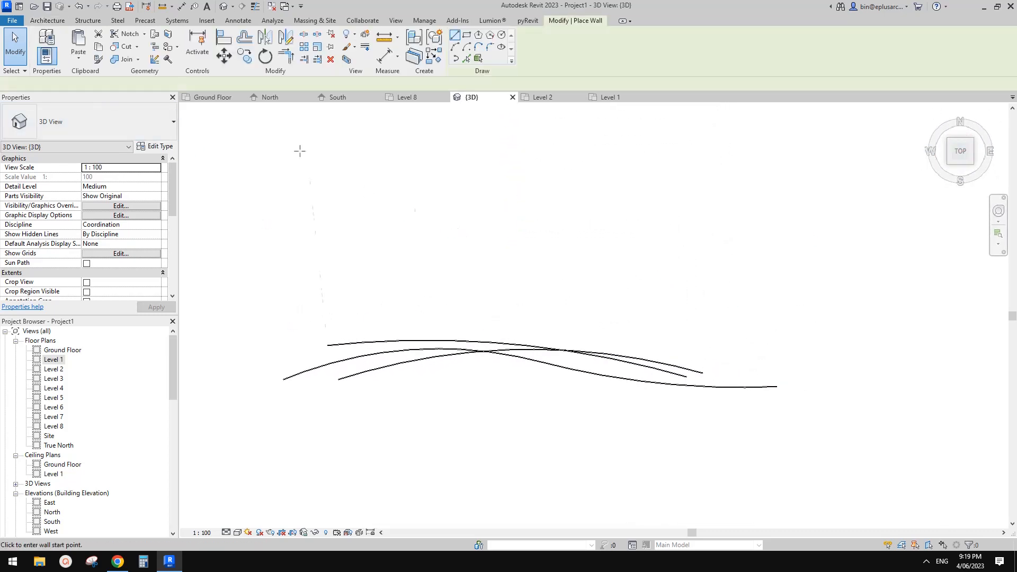
click(118, 83)
click(118, 119)
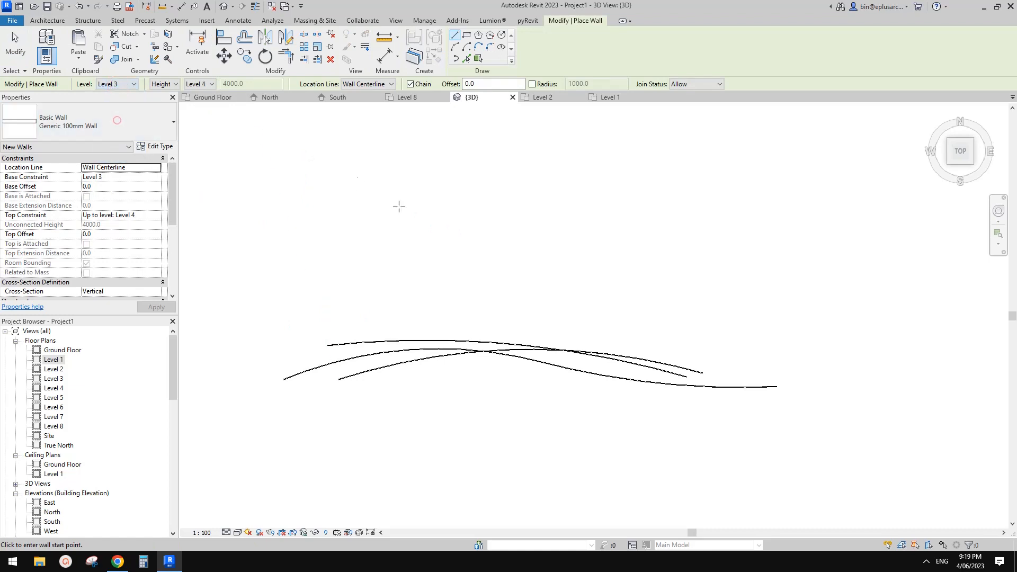
click(455, 48)
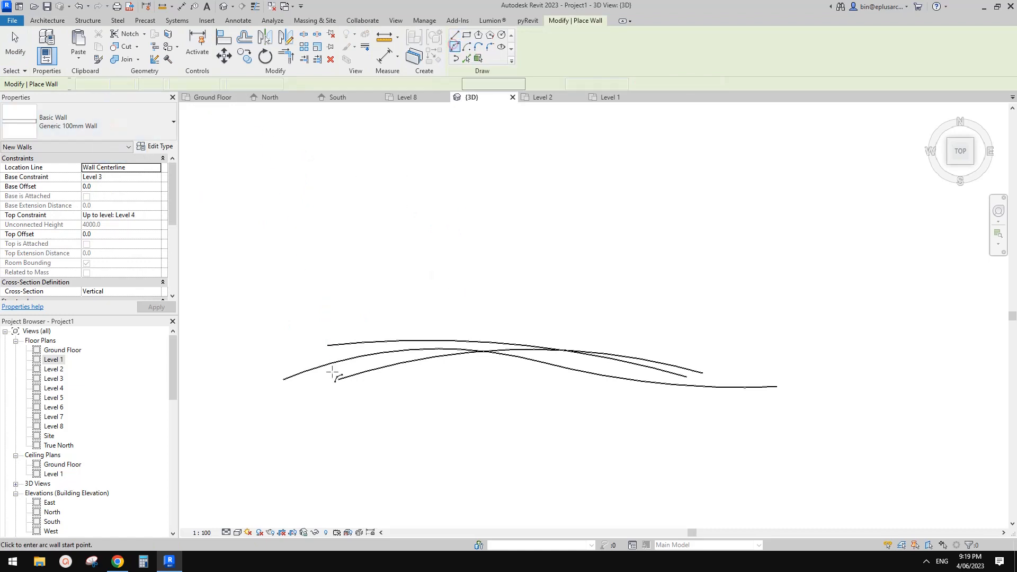
click(301, 364)
click(553, 332)
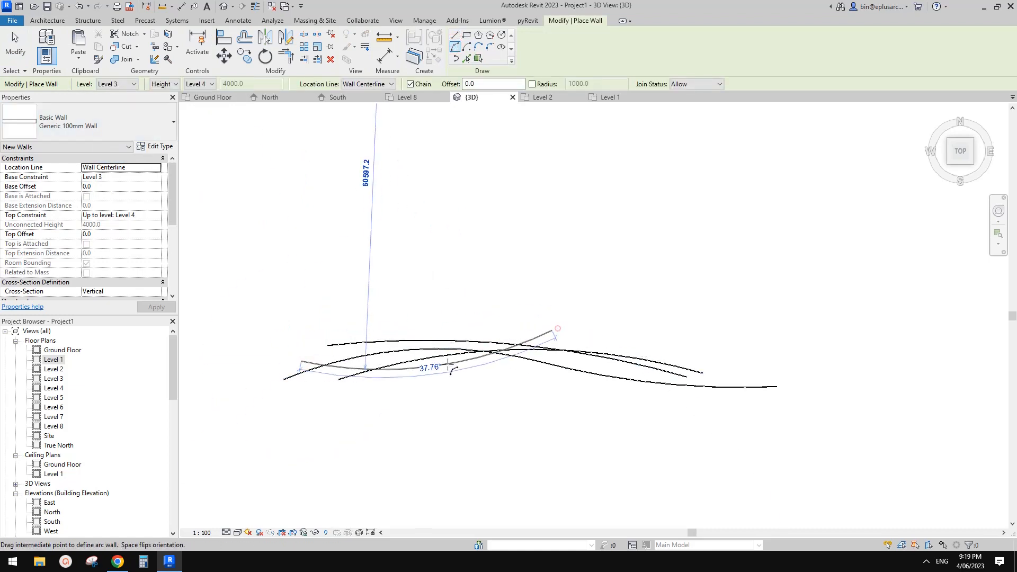
scroll(396, 351, up, 3)
click(412, 346)
- Extend the Level 3 wall with a second, north-bulging arc ending east of the lower walls, and finish the chain
middle_drag(763, 298, 513, 295)
click(827, 351)
click(640, 320)
scroll(500, 356, down, 2)
middle_drag(499, 356, 611, 325)
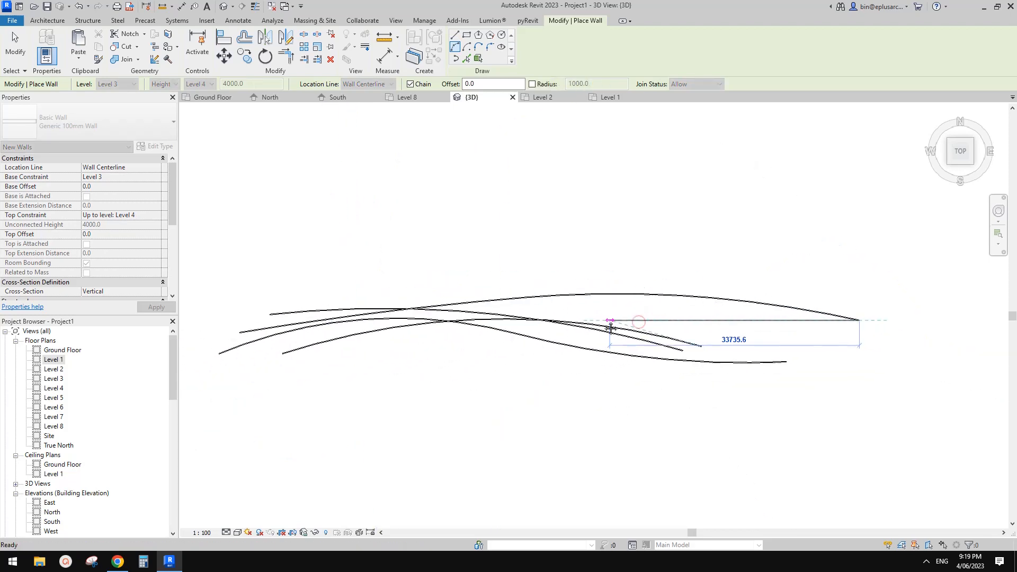
key(Escape)
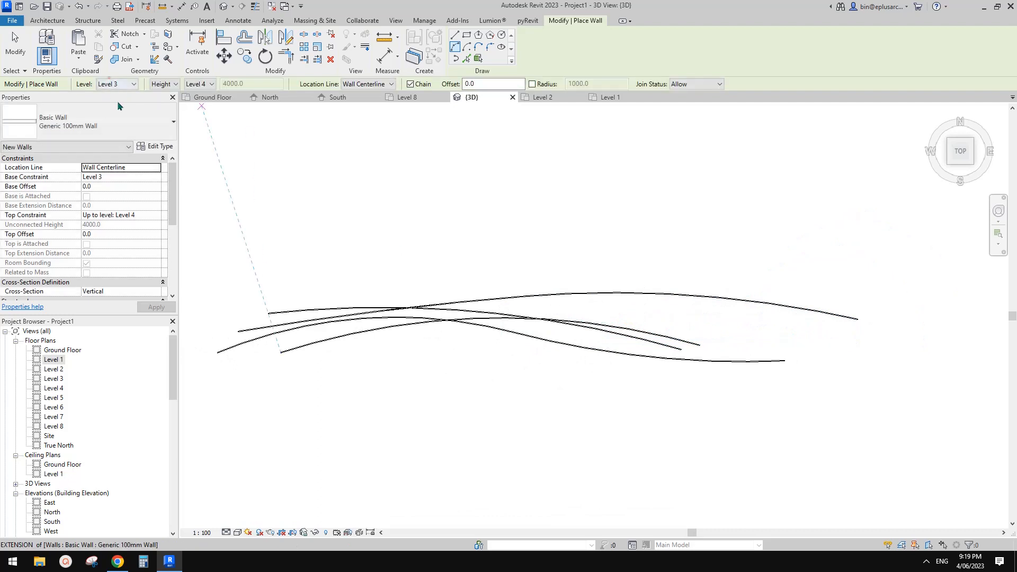
- Draw a wavy wall from Level 4 up to Level 5: an arc dipping south, continued by a tangent arc of about 8.1° heading southeast
click(117, 83)
click(117, 126)
middle_drag(392, 251, 493, 238)
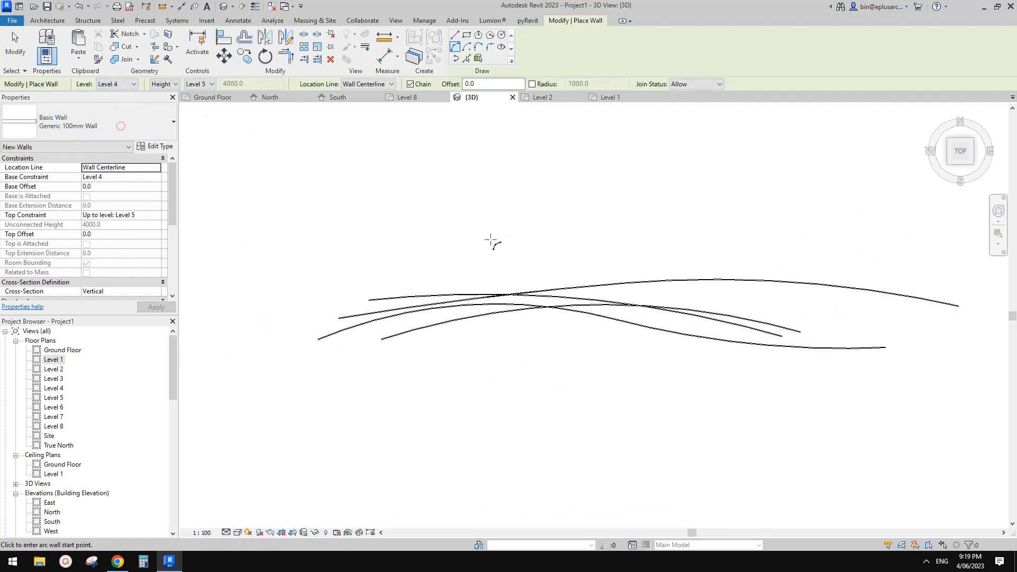
click(277, 301)
click(645, 338)
click(541, 332)
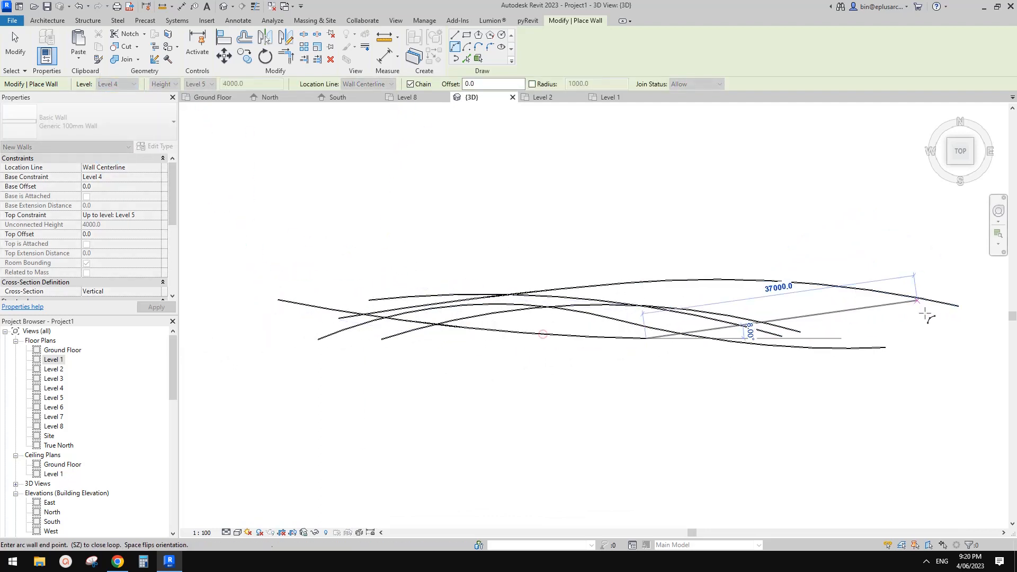
middle_drag(962, 320, 886, 328)
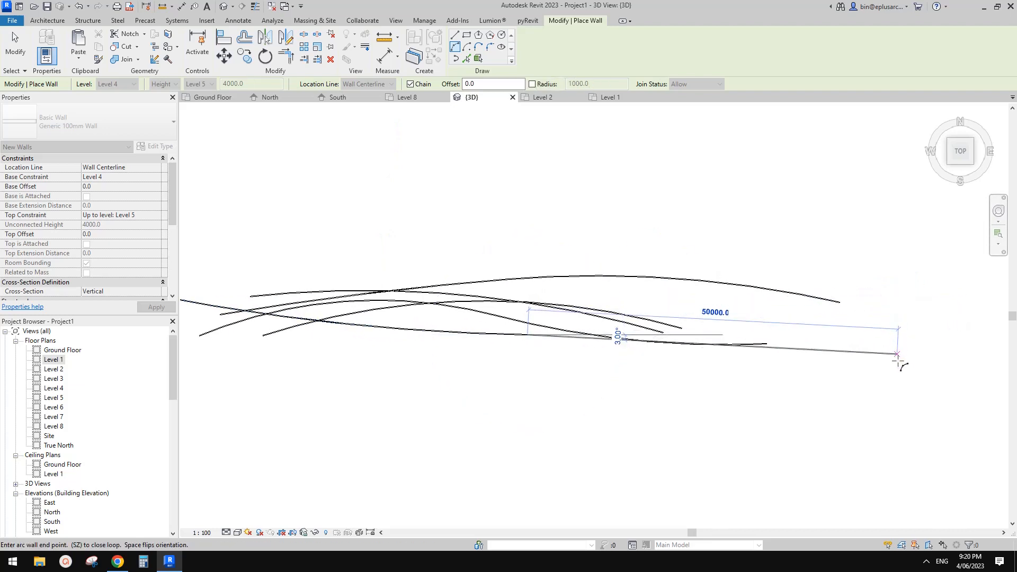
click(901, 364)
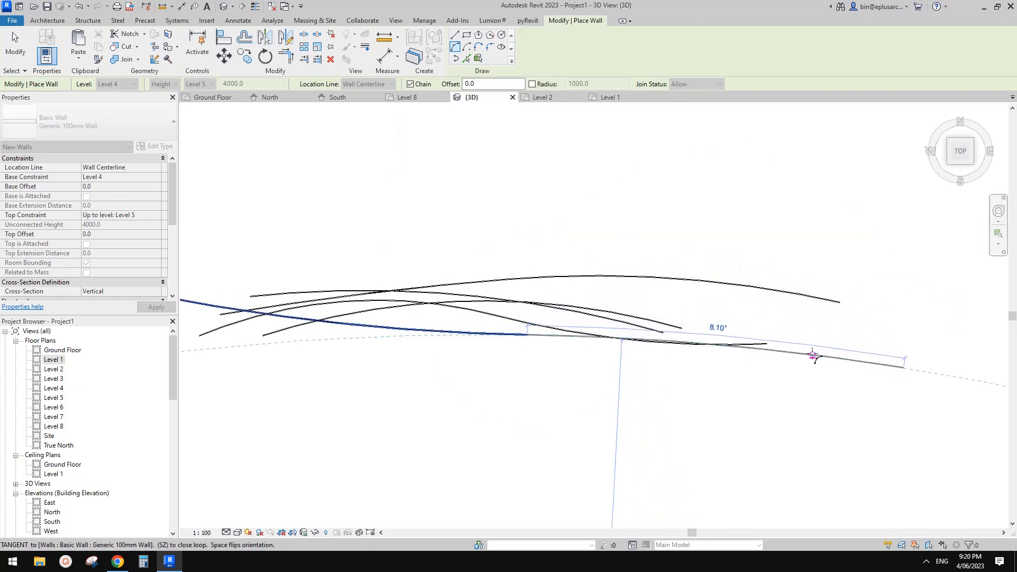
click(814, 356)
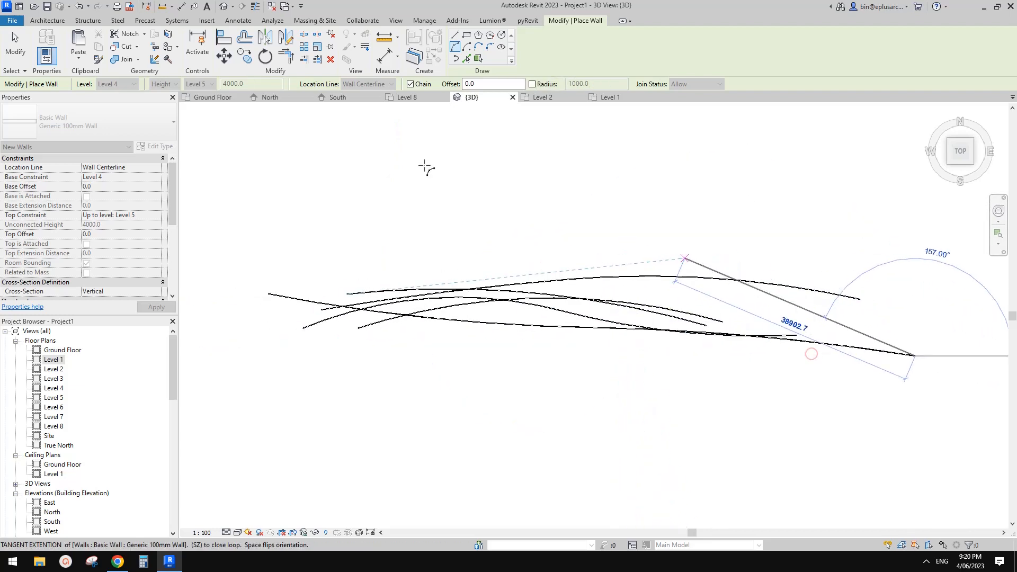
key(Escape)
- Draw a wall from Level 5 up to Level 6: a south-bulging arc about 63000 mm between ends, continued by a tangent arc of about 11.8°
click(123, 84)
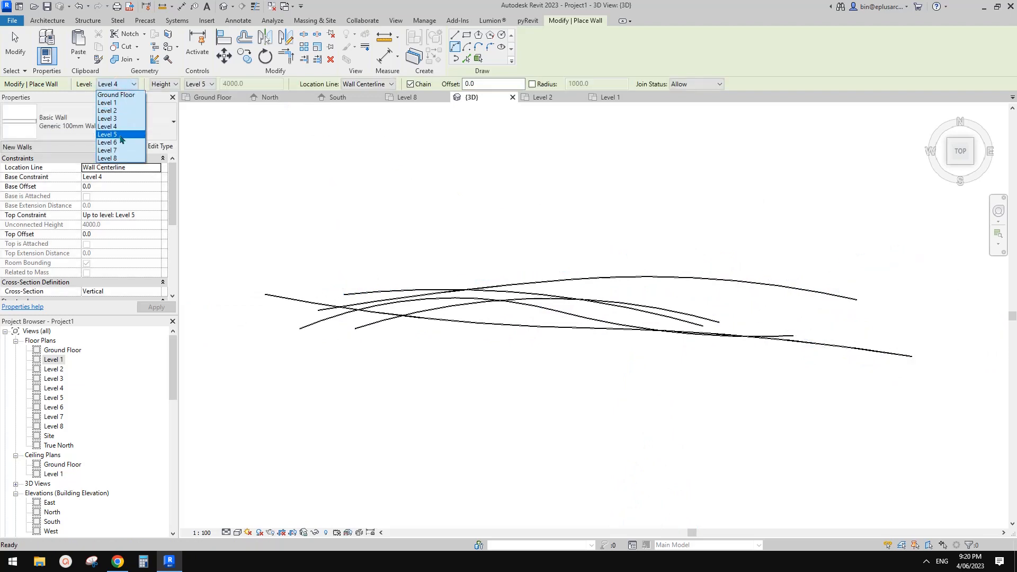
click(121, 135)
click(229, 321)
click(636, 291)
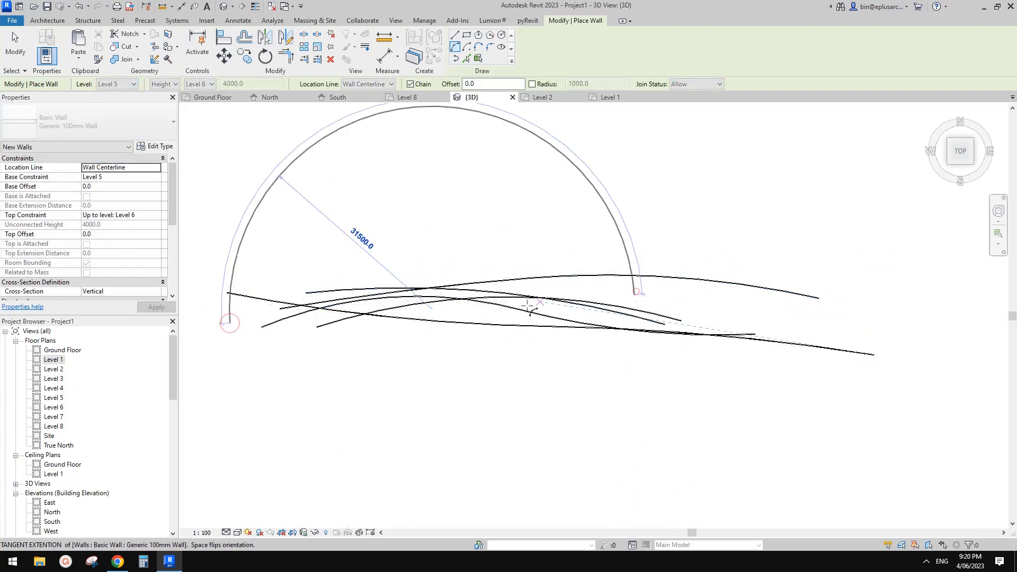
click(497, 316)
middle_drag(899, 260, 746, 279)
click(824, 282)
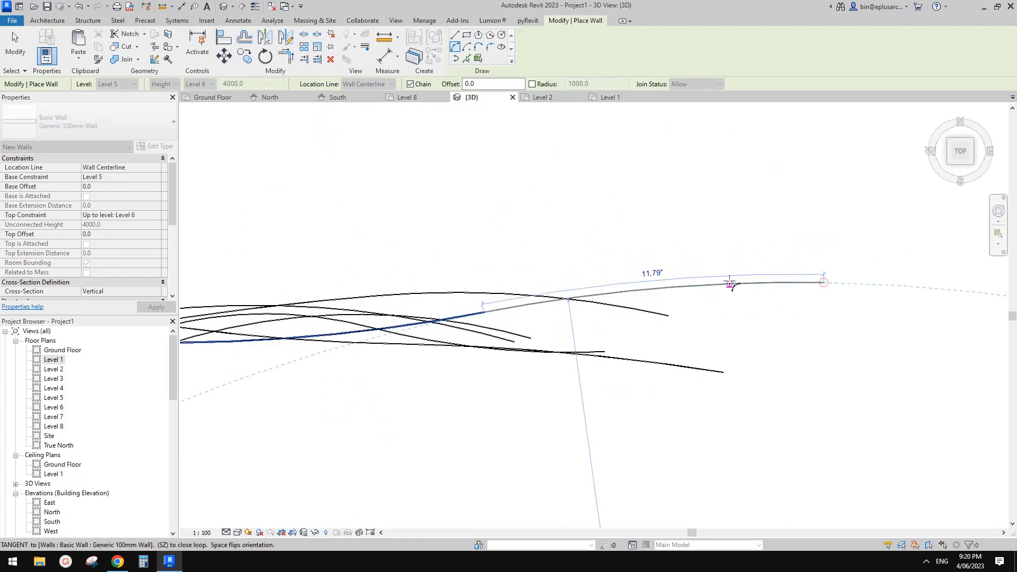
click(731, 284)
middle_drag(708, 216, 888, 205)
key(Escape)
- Draw a wall from Level 6 up to Level 7: a north-bulging arc about 89500 mm between ends, continued by an arc of radius about 115700 mm
click(123, 84)
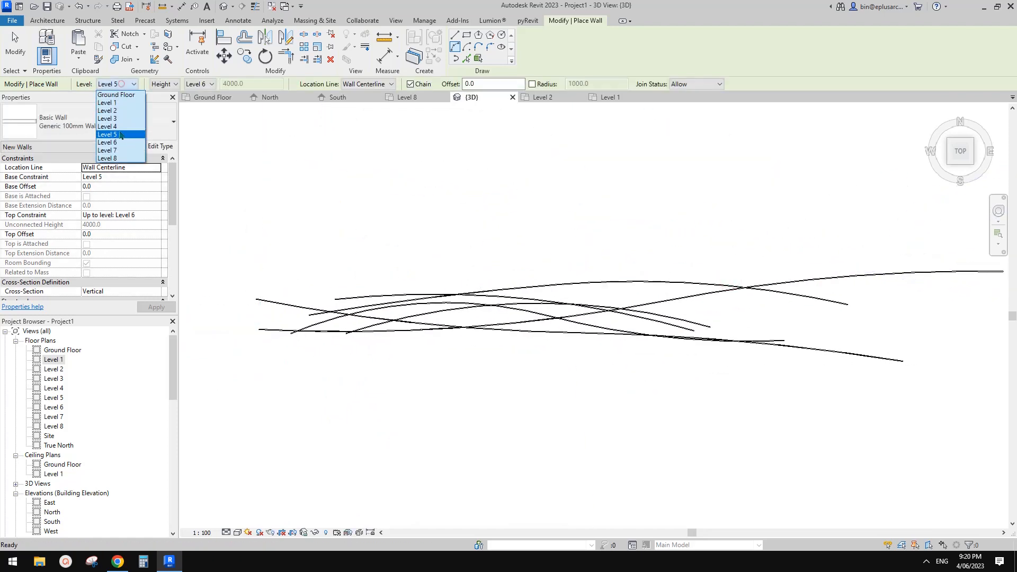
click(122, 142)
scroll(462, 225, down, 2)
click(271, 264)
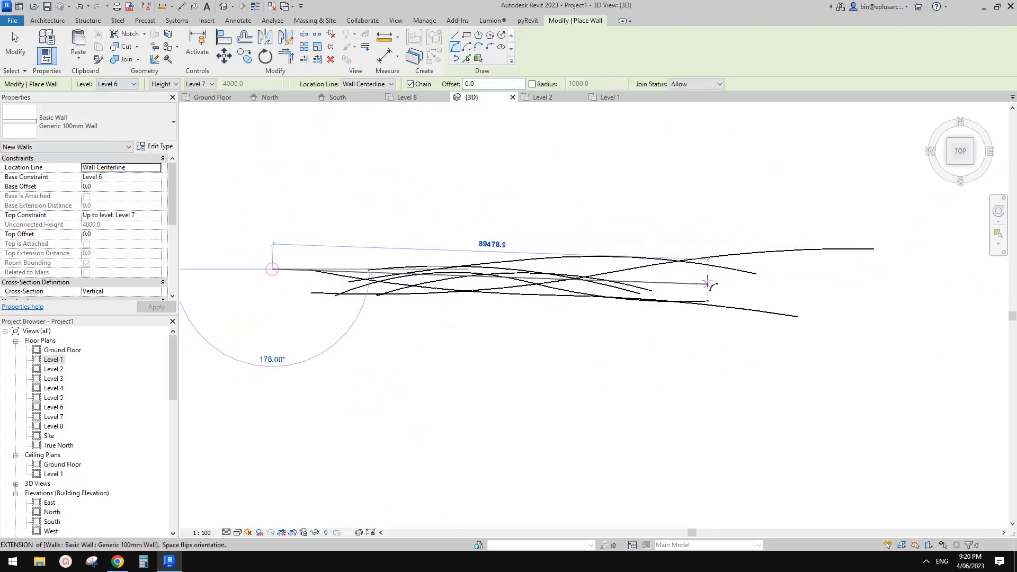
click(707, 281)
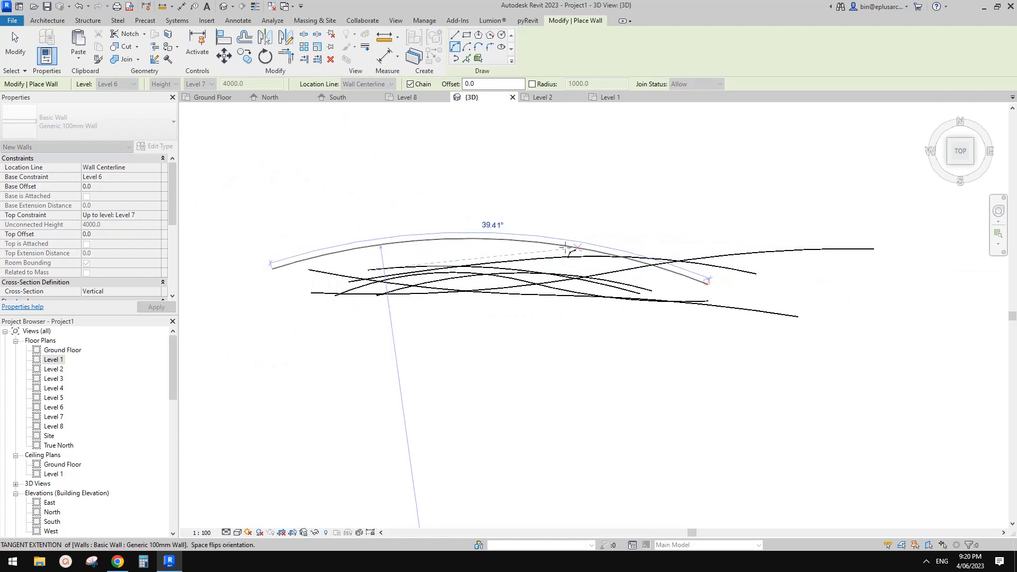
click(482, 249)
click(864, 307)
click(806, 305)
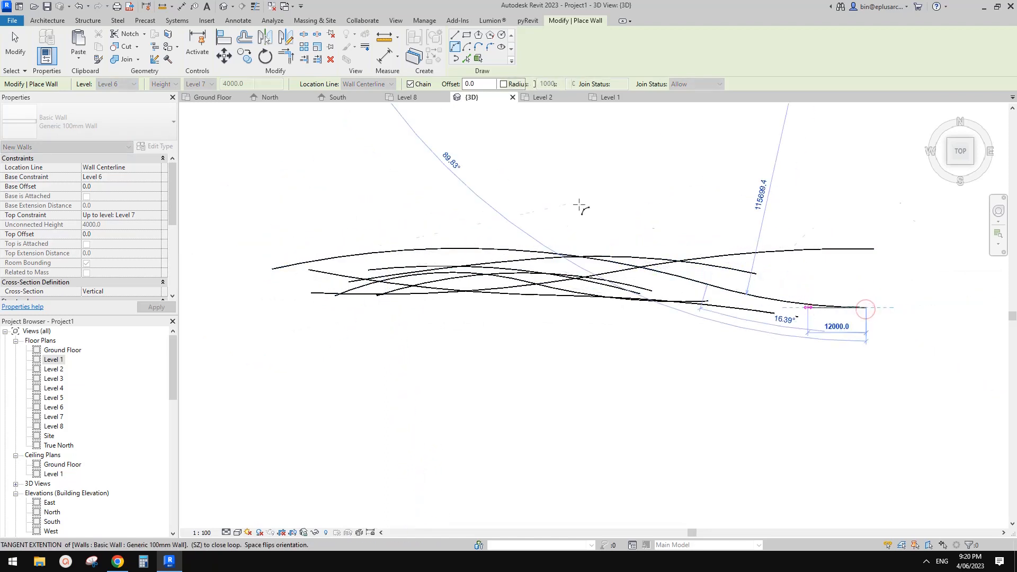
key(Escape)
- Start a wall from Level 7 up to Level 8 with a north-bulging arc beginning just west of the walls below
click(122, 85)
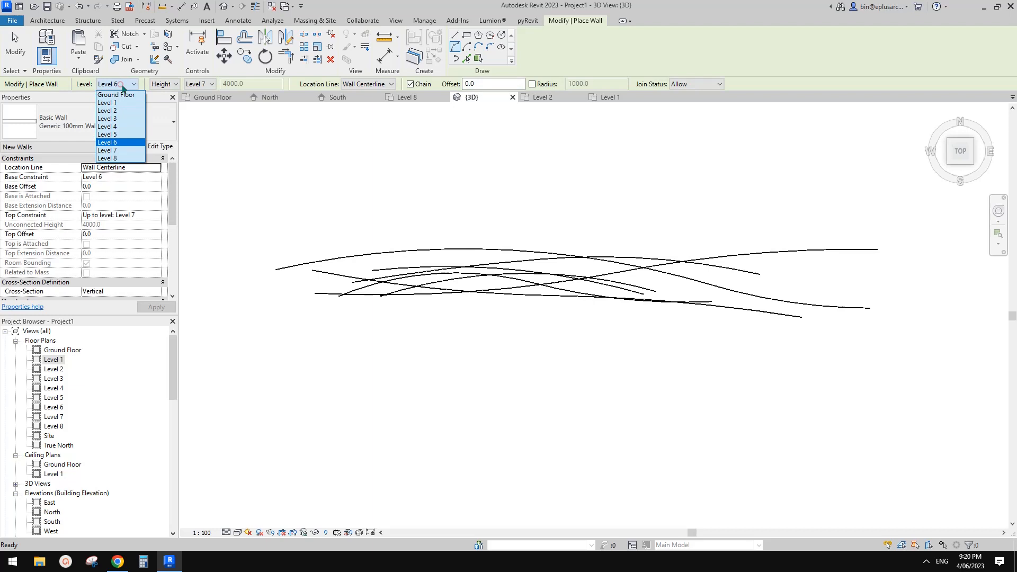
click(108, 150)
click(267, 289)
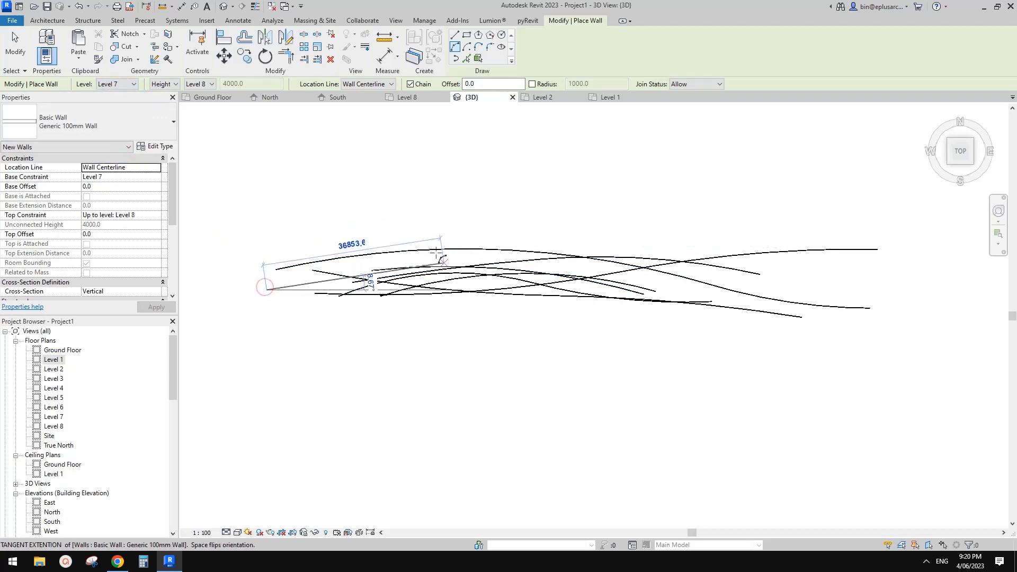
click(464, 261)
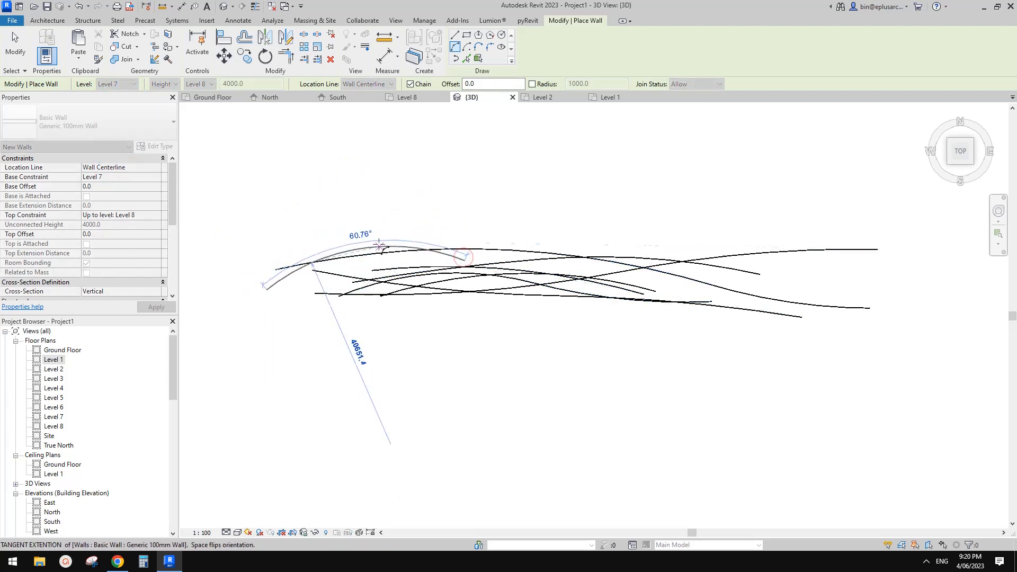
click(377, 242)
- Continue the Level 7 wall with a south-dipping arc and a tangent arc of about 25.8° bulging north, and finish the chain
click(657, 280)
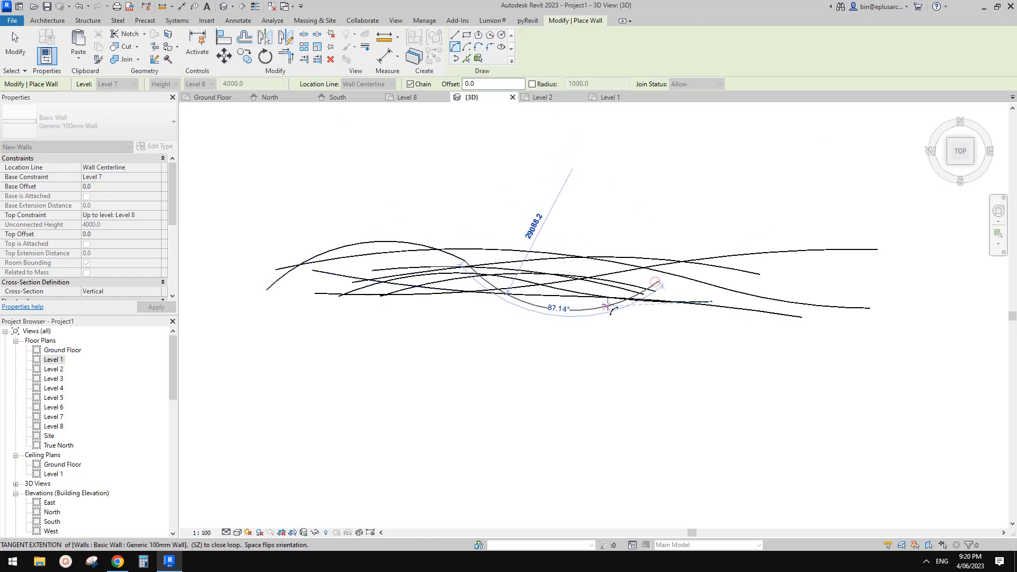
scroll(599, 284, up, 2)
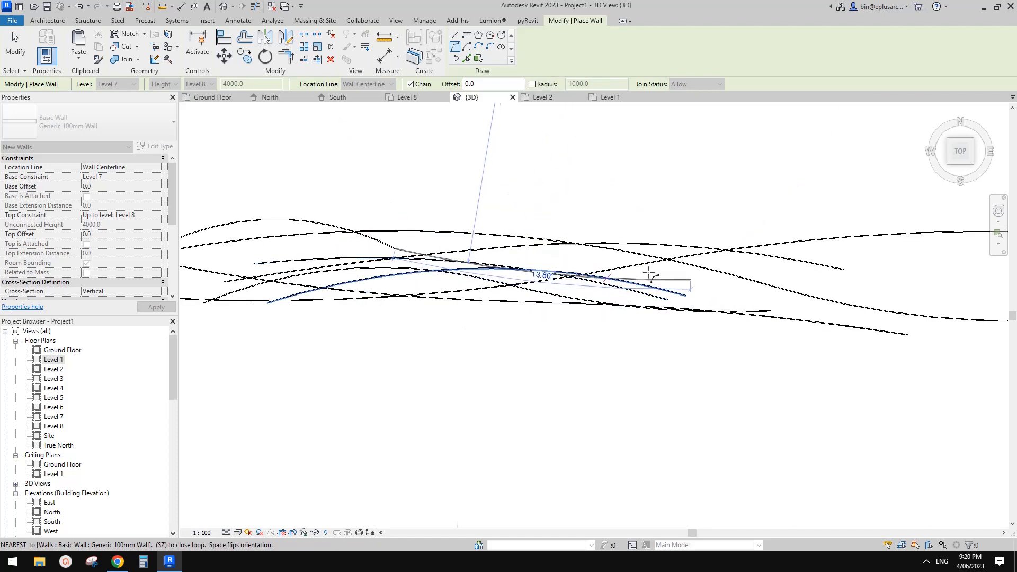
click(587, 289)
middle_drag(663, 282, 550, 284)
click(835, 272)
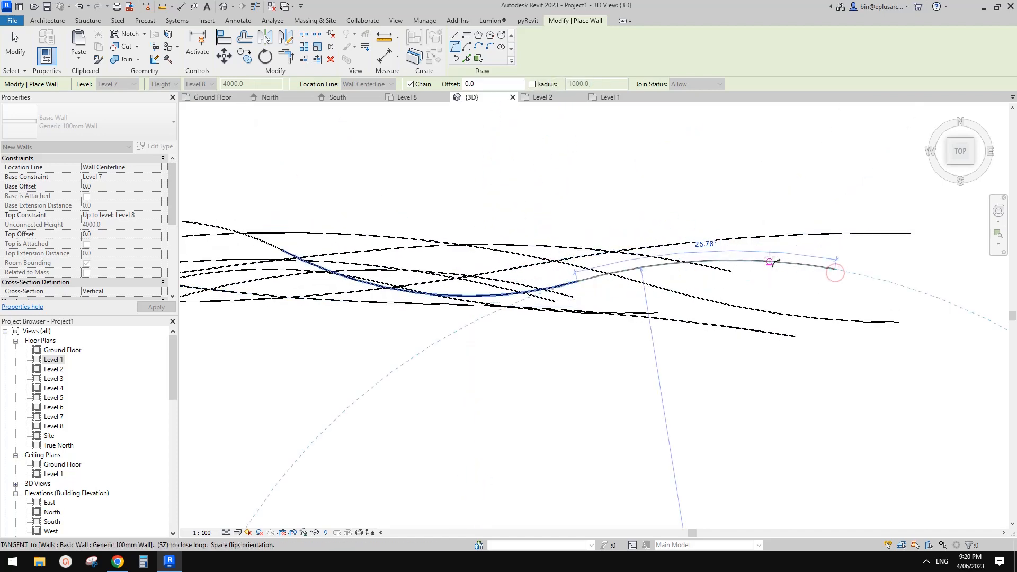
click(770, 261)
scroll(526, 316, down, 2)
middle_drag(527, 316, 642, 288)
key(Escape)
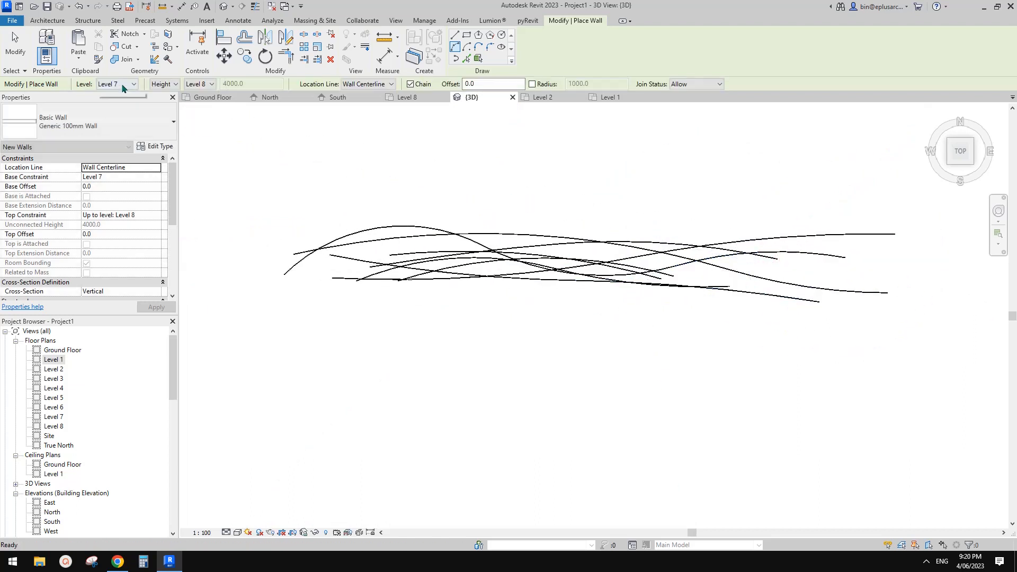
- Draw an unconnected 4000 mm high wall on Level 8: a south-dipping arc, a tangent arc and a south-bulging arc of about 55.3°
click(118, 83)
click(119, 157)
scroll(390, 229, down, 1)
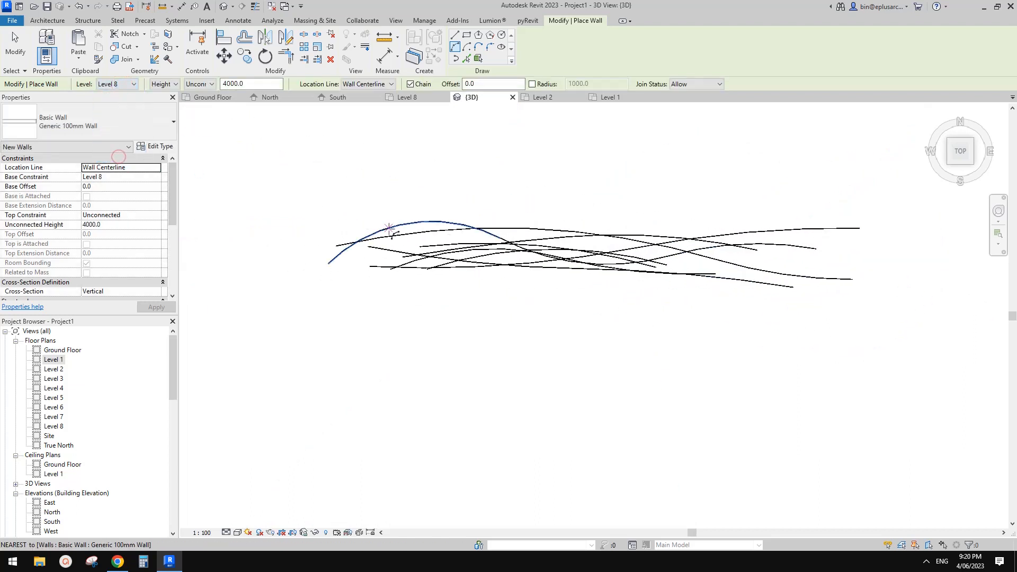
click(349, 232)
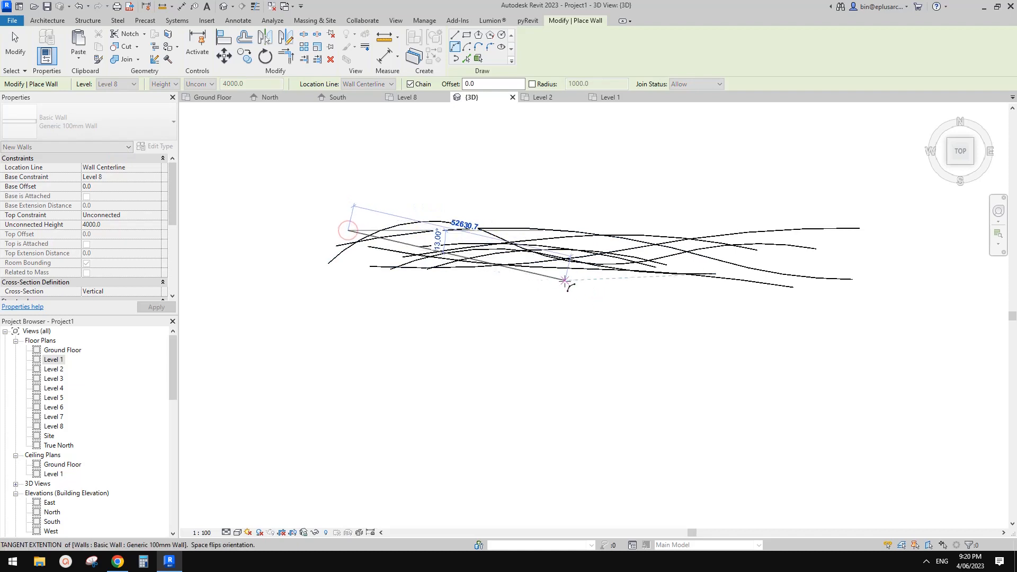
click(507, 280)
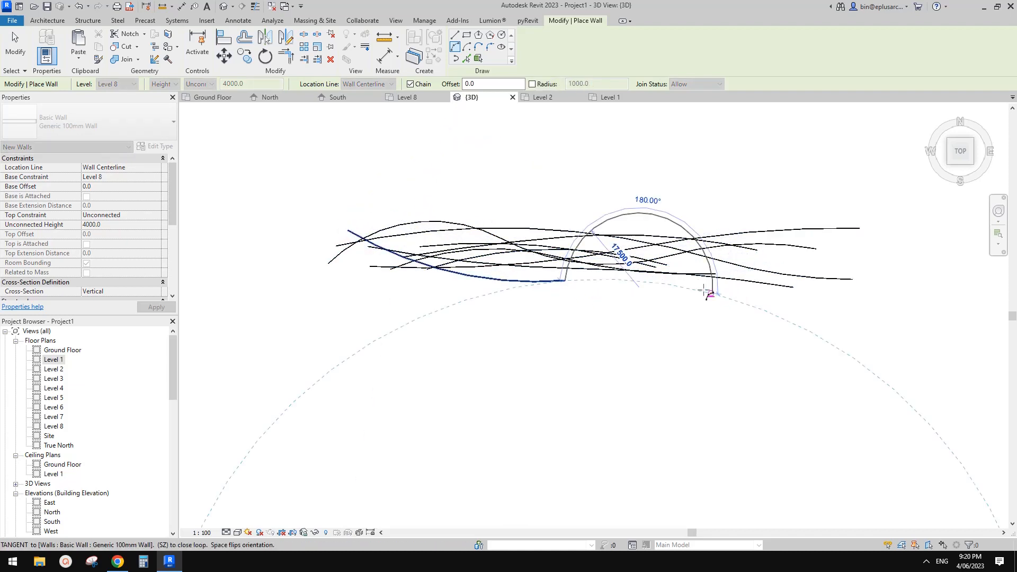
click(711, 293)
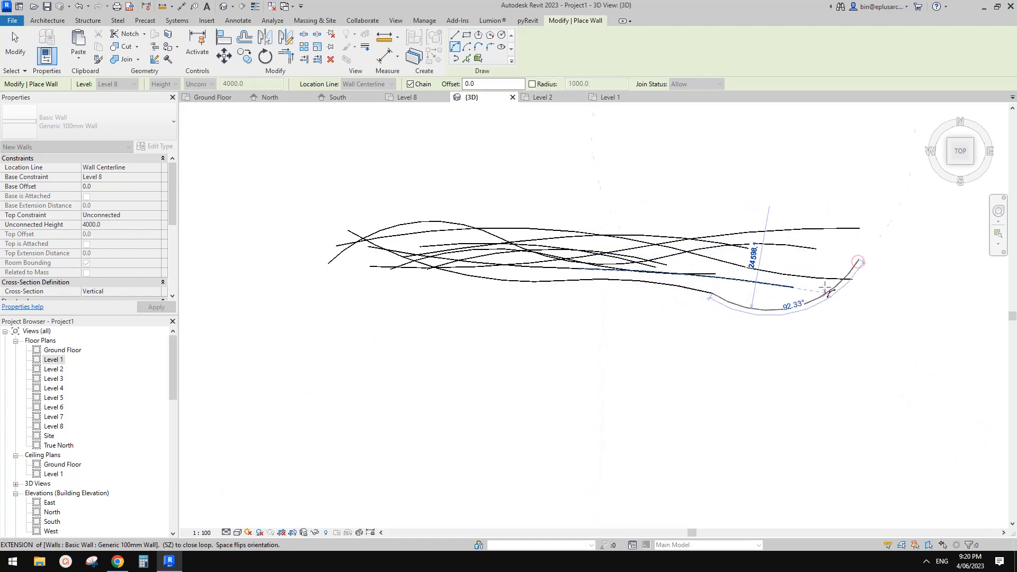
click(818, 289)
key(Escape)
key(Escape)
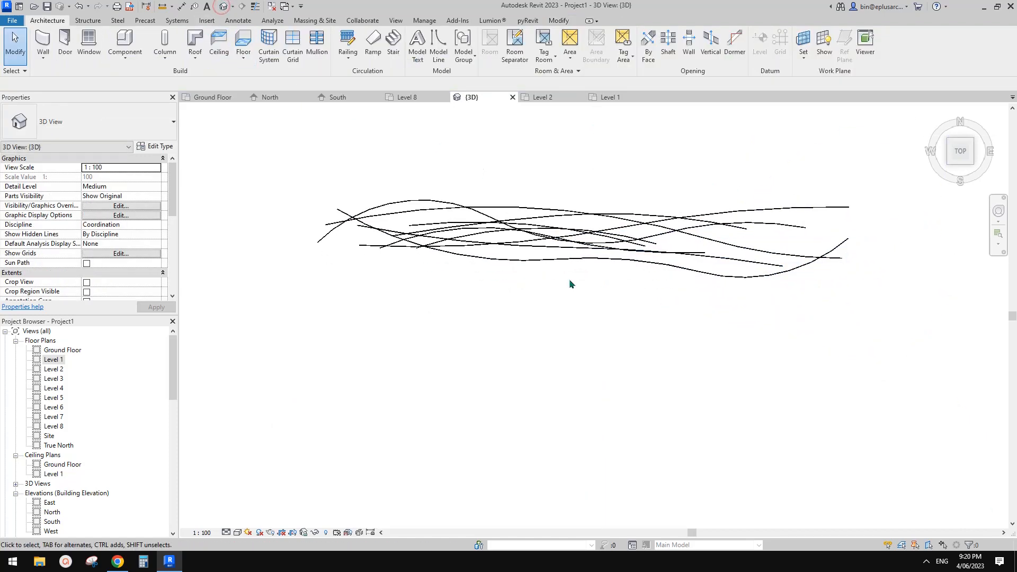
- Examine the stacked wavy walls of all levels from the front
shift+middle_drag(570, 284, 334, 424)
click(438, 291)
key(Escape)
shift+middle_drag(565, 317, 350, 286)
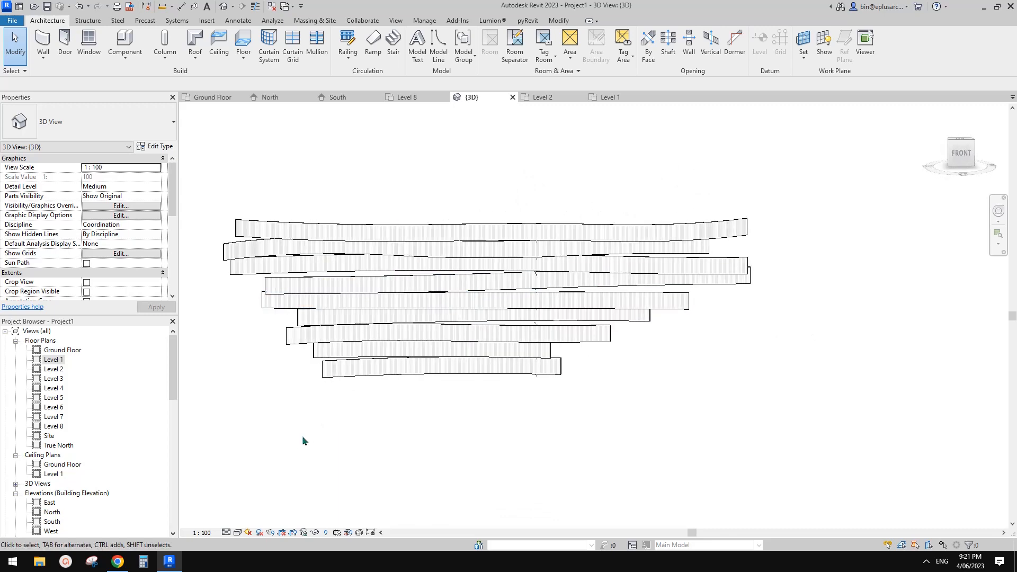
shift+middle_drag(303, 440, 383, 379)
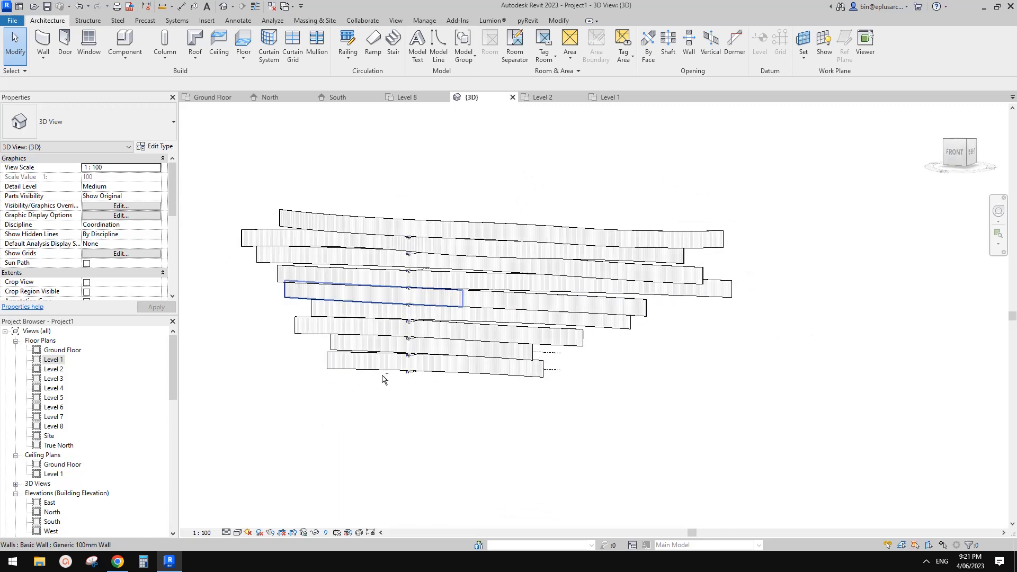
- Compare the modelled walls with the façade photo in the Google Docs document in Chrome, and return to the Revit 3D view
click(124, 564)
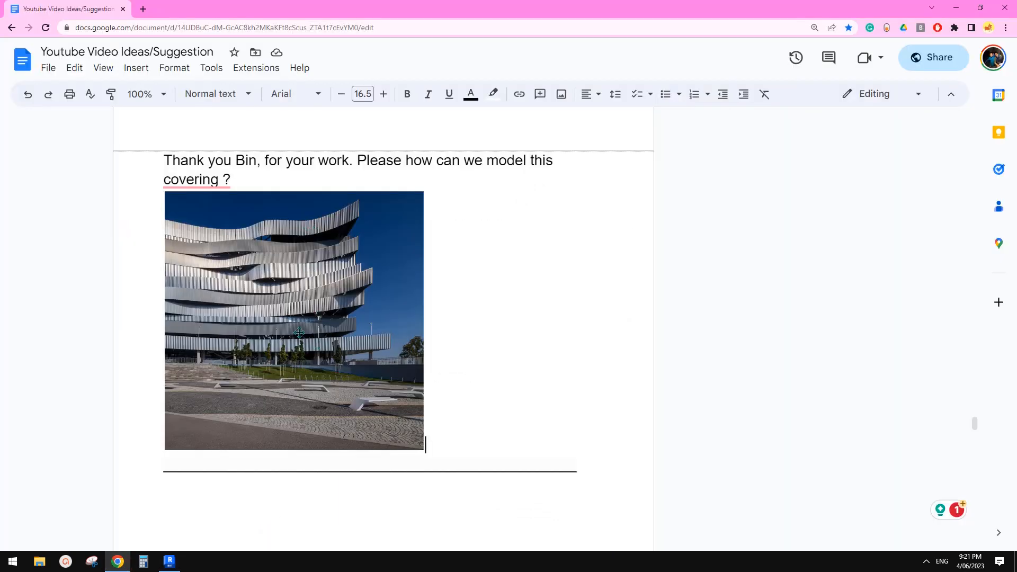
click(170, 561)
shift+middle_drag(659, 345, 243, 477)
shift+middle_drag(313, 412, 518, 382)
click(117, 561)
click(545, 396)
click(143, 561)
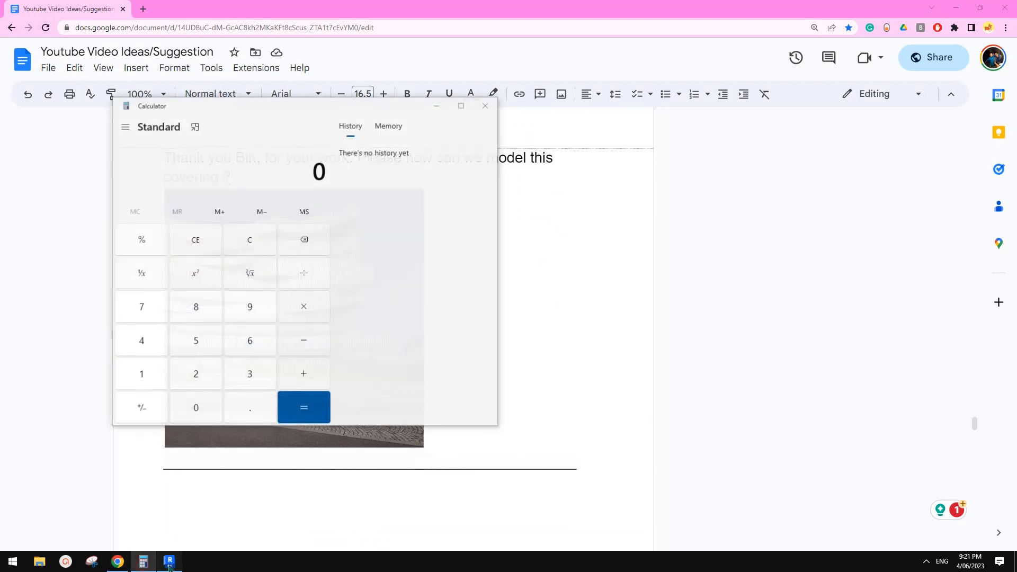
click(170, 561)
click(151, 564)
click(483, 106)
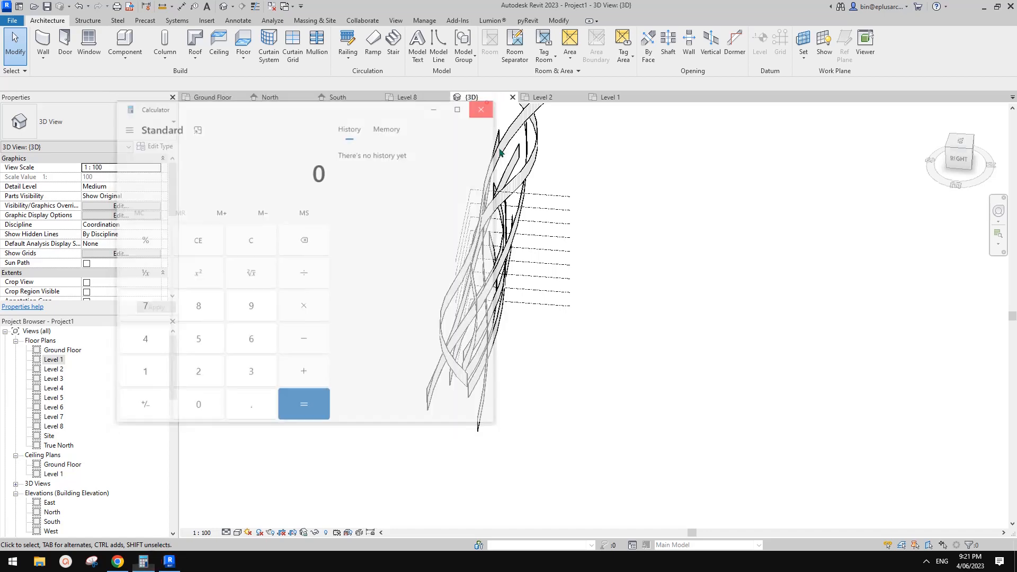
shift+middle_drag(537, 343, 562, 222)
shift+middle_drag(413, 263, 442, 379)
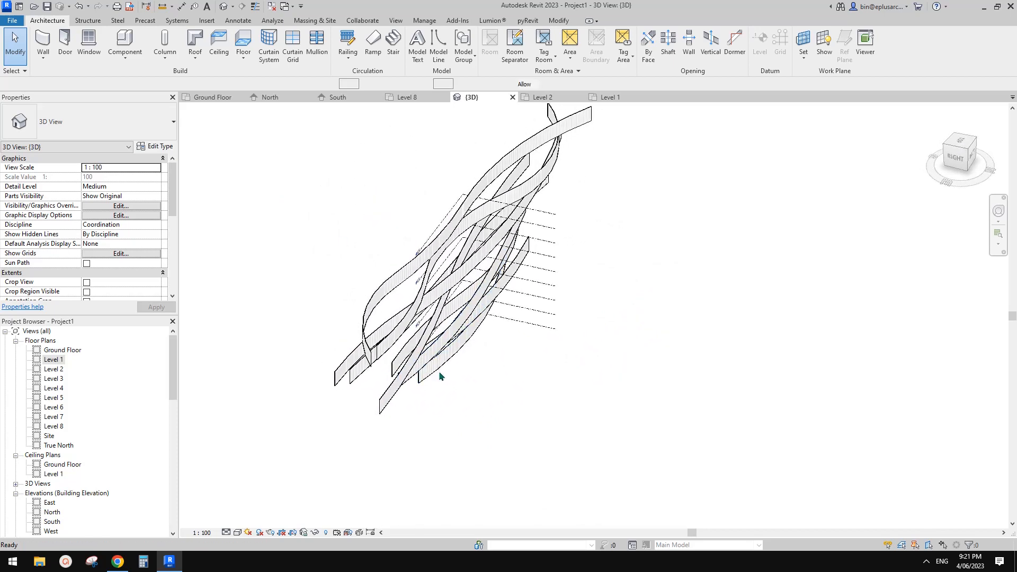
- Draw a straight Ground Floor wall, 39000 mm long and 4000 mm high with unconnected top, from the end of the curved bottom wall
key(w)
key(a)
click(127, 84)
click(123, 94)
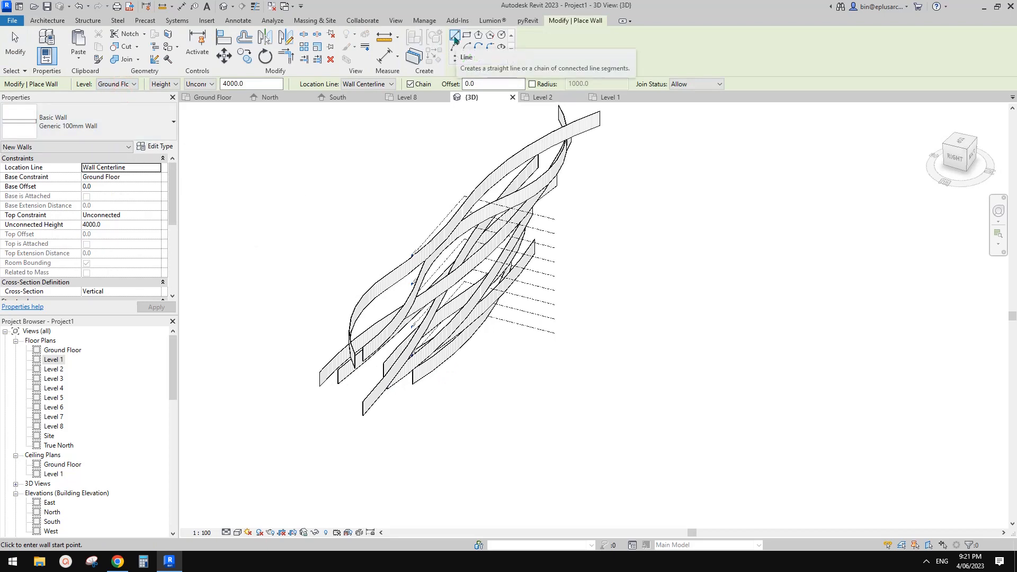
shift+middle_drag(551, 339, 439, 350)
scroll(373, 369, up, 1)
shift+middle_drag(373, 370, 456, 370)
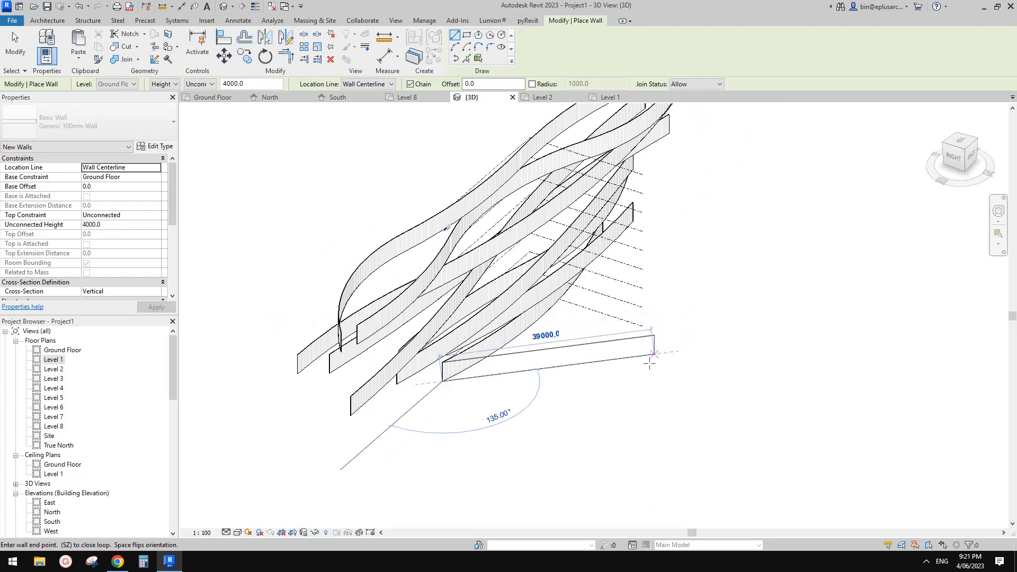
click(655, 363)
click(128, 84)
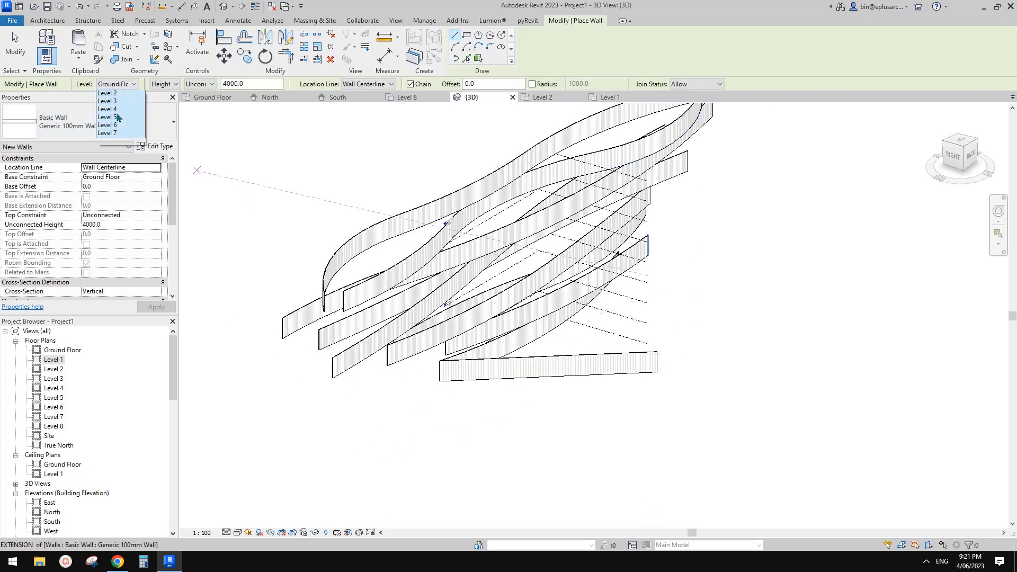
click(115, 103)
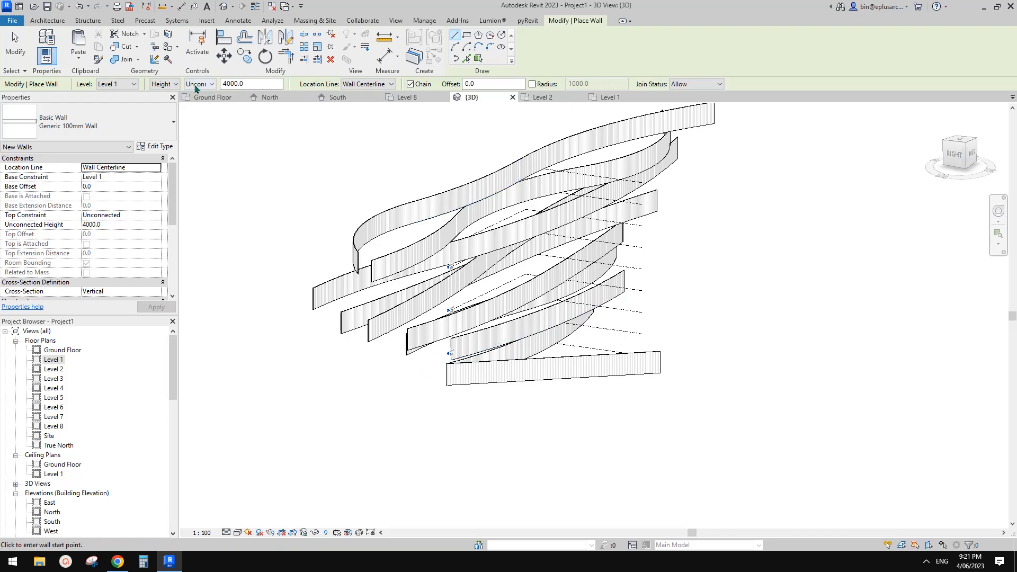
key(Escape)
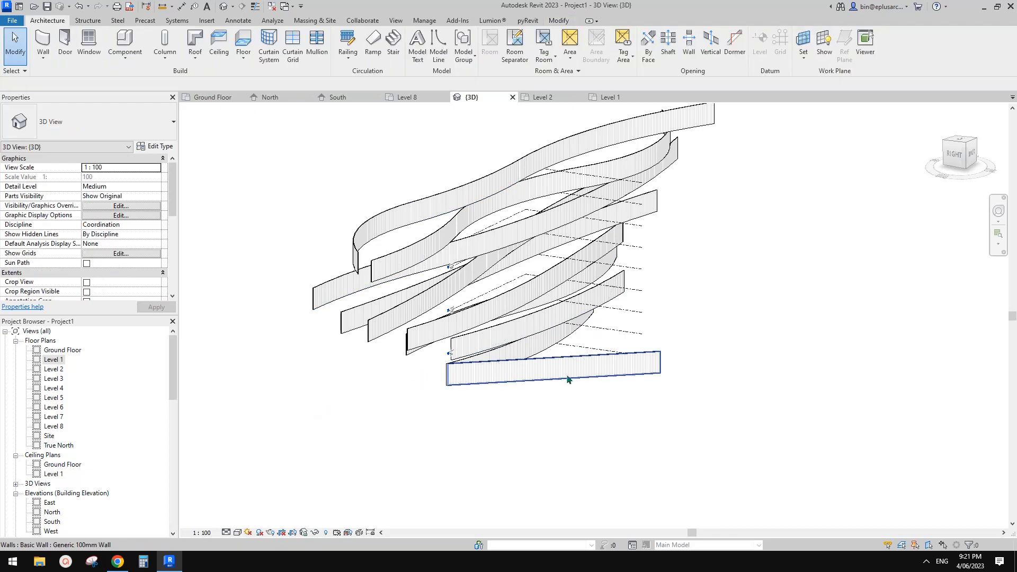
key(w)
key(a)
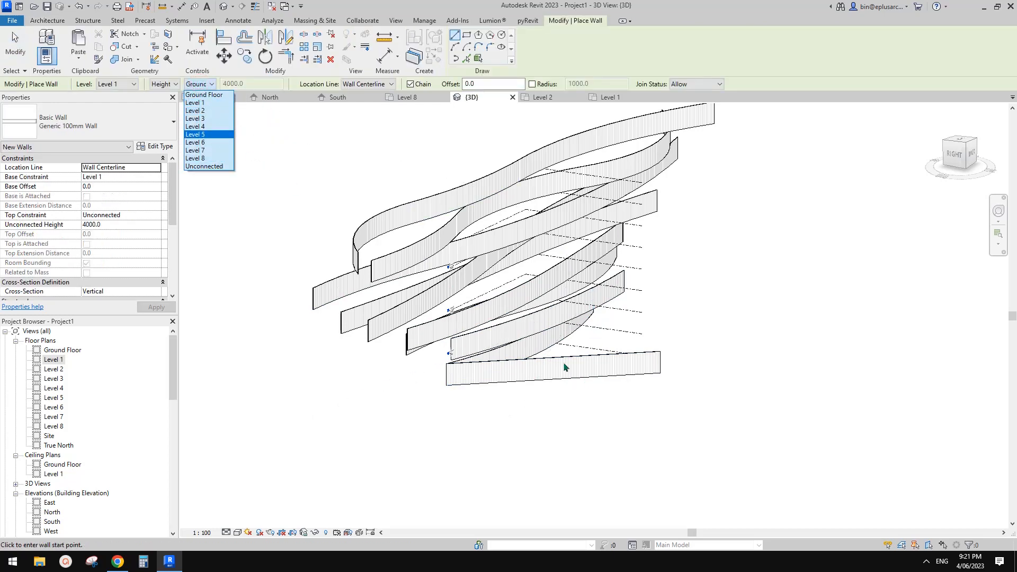
key(Escape)
key(Escape)
- Inspect the base and top constraints of individual curved walls on the lower and upper levels
click(514, 330)
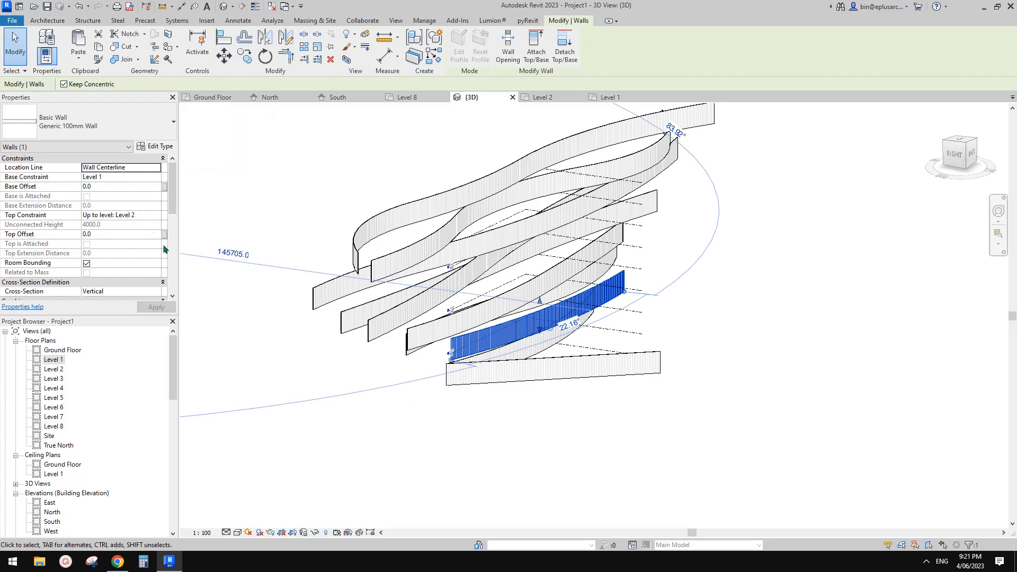
click(424, 294)
click(413, 258)
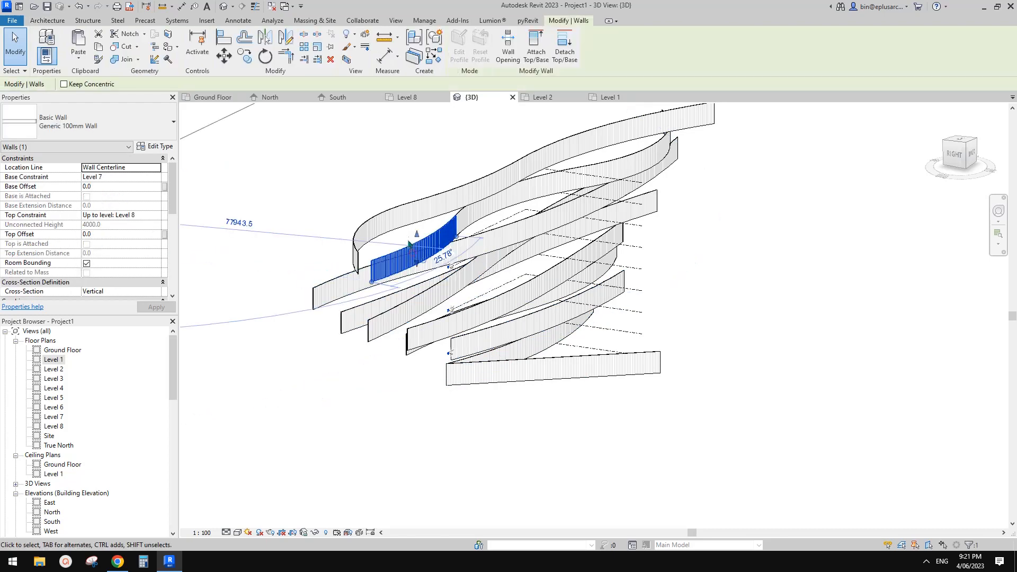
click(405, 224)
click(479, 397)
click(374, 224)
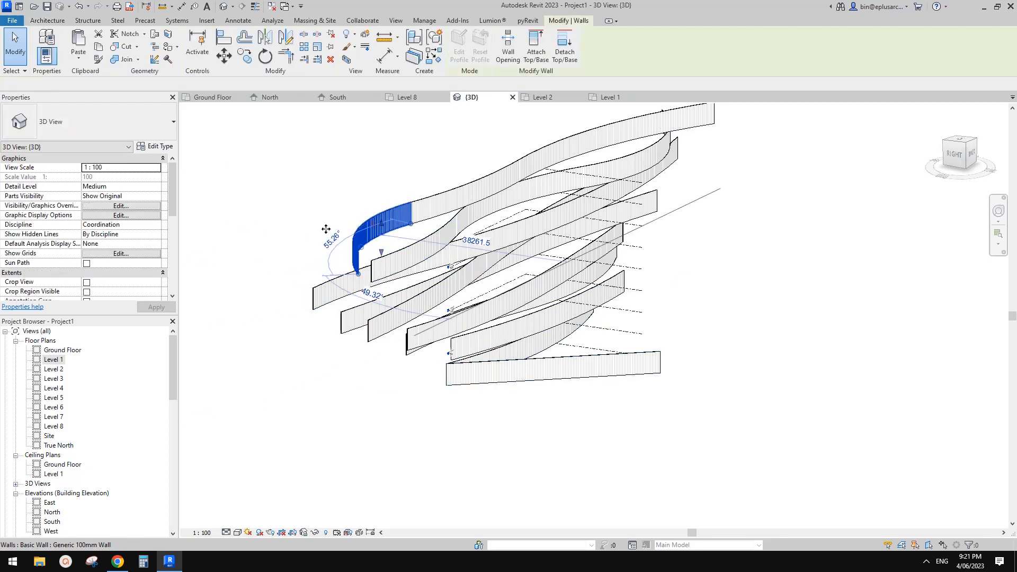
- Review the Top Constraint options available for the straight Ground Floor wall, and clear the selection
click(573, 360)
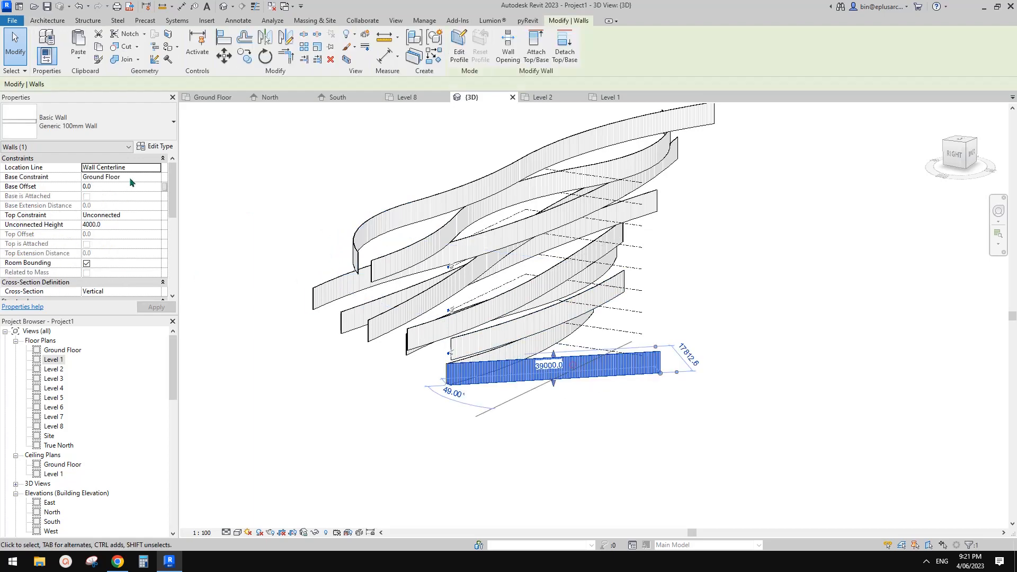
click(143, 215)
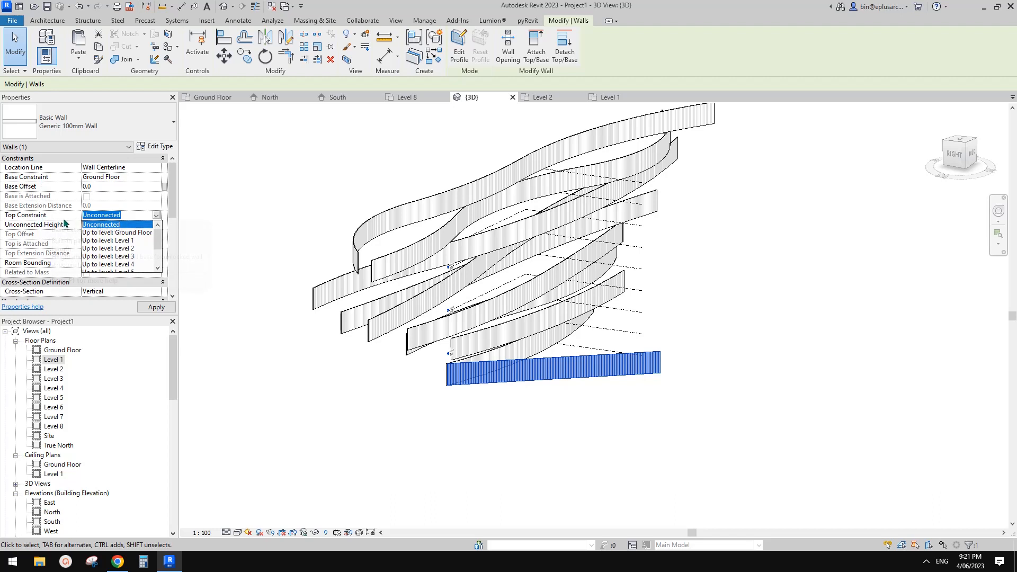
scroll(144, 249, down, 2)
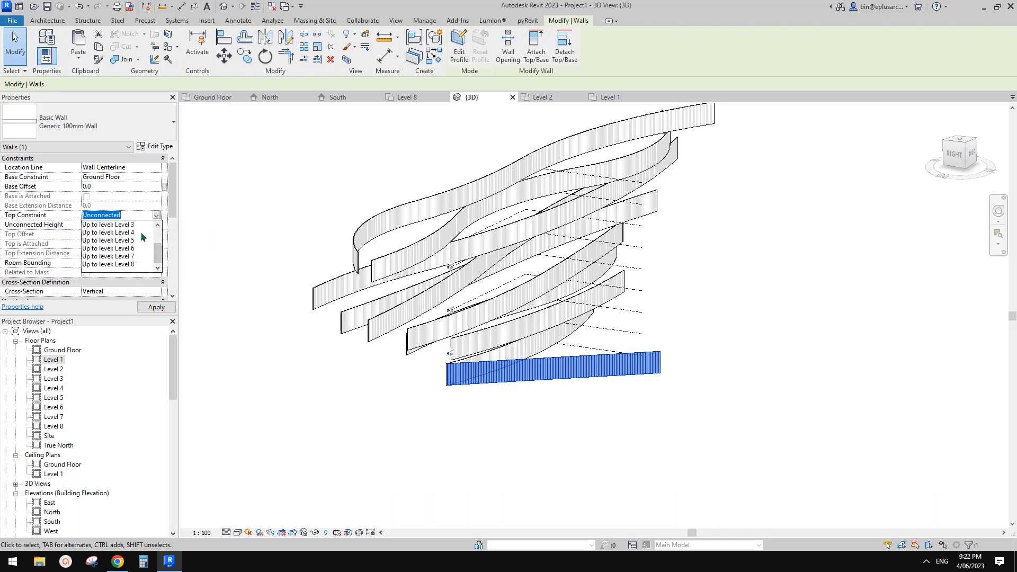
click(102, 215)
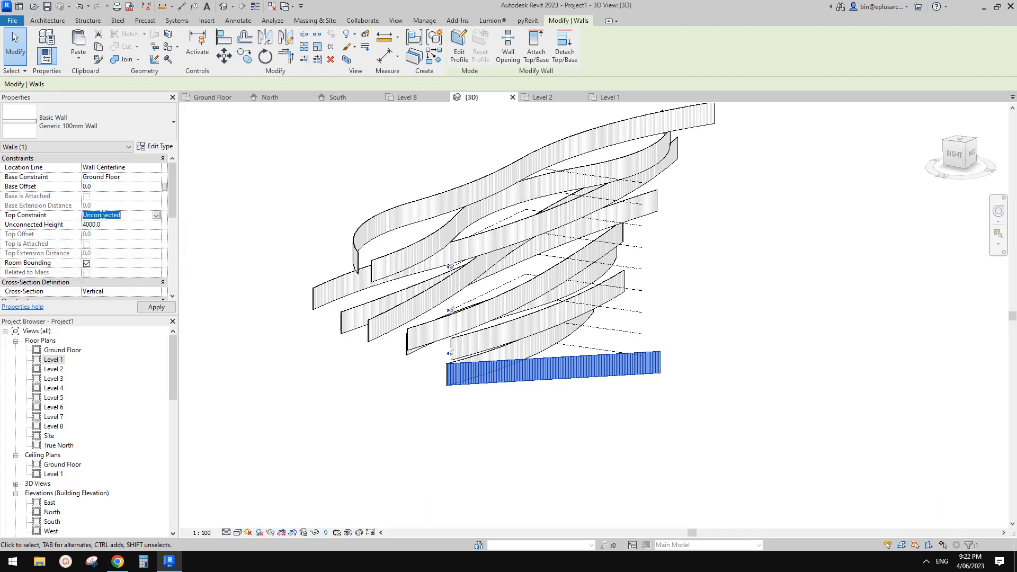
shift+middle_drag(589, 329, 585, 354)
scroll(537, 331, up, 1)
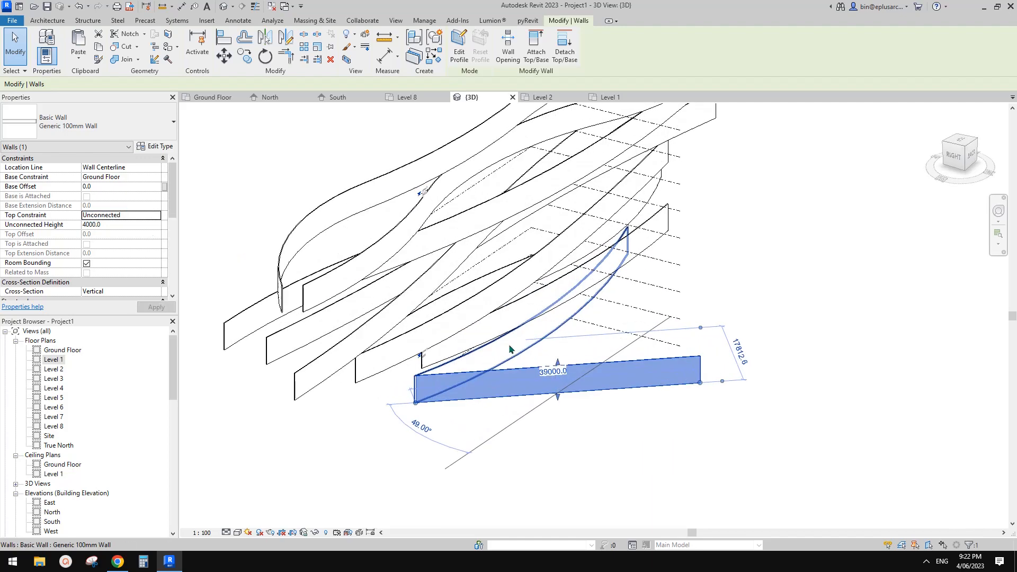
key(Escape)
middle_drag(459, 343, 544, 303)
scroll(545, 327, down, 1)
scroll(545, 327, up, 1)
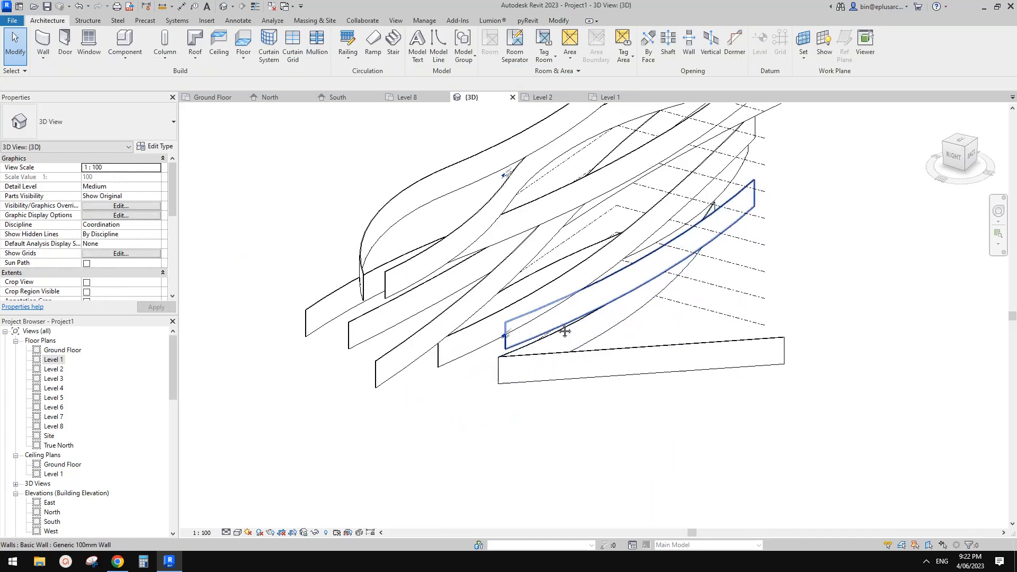
scroll(533, 321, down, 3)
scroll(559, 377, up, 5)
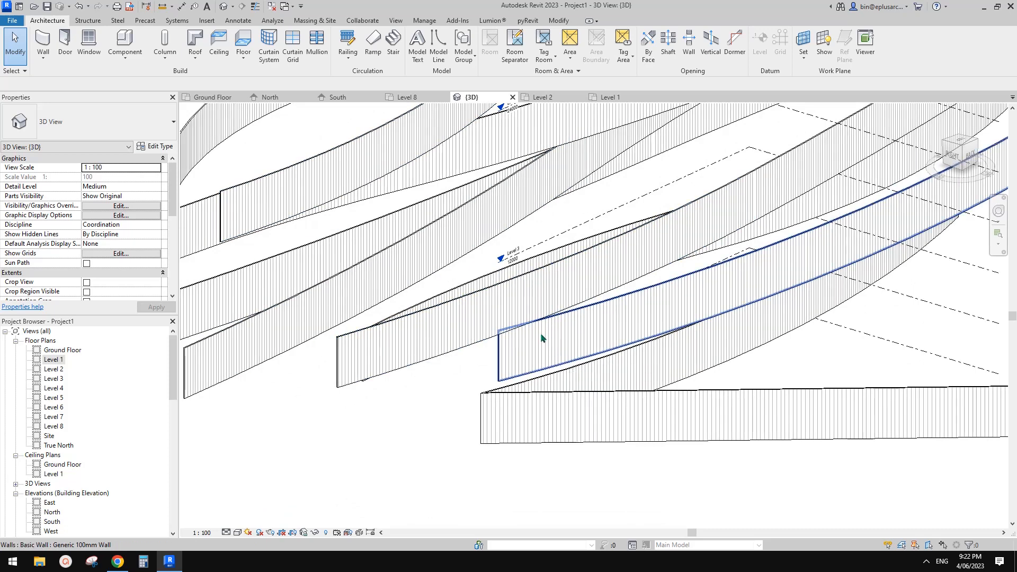
scroll(541, 334, down, 1)
shift+middle_drag(572, 363, 549, 362)
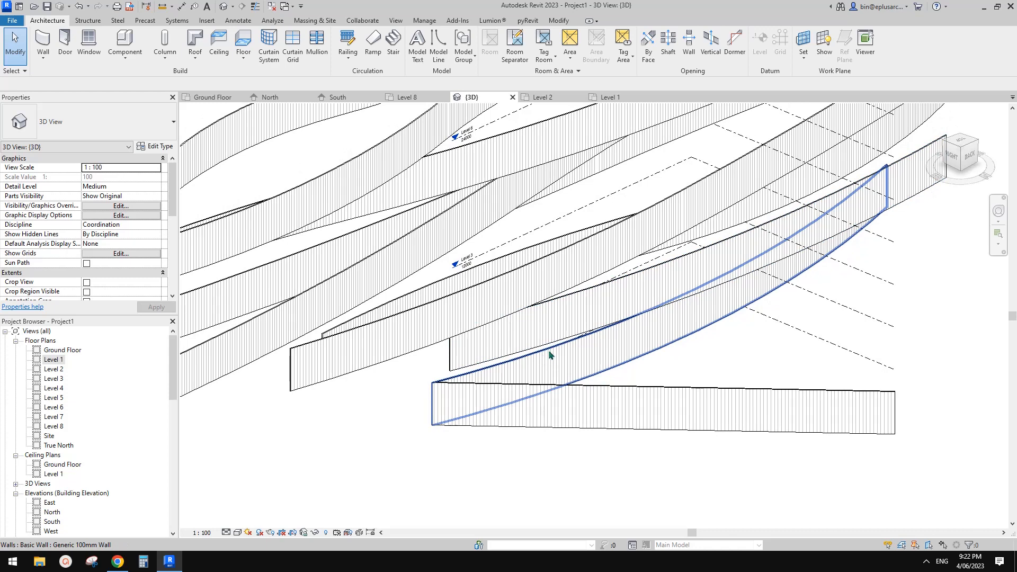
- Draw a straight Level 1 wall, 4000 mm high with unconnected top, from the end of the curved Level 1 wall
key(w)
key(a)
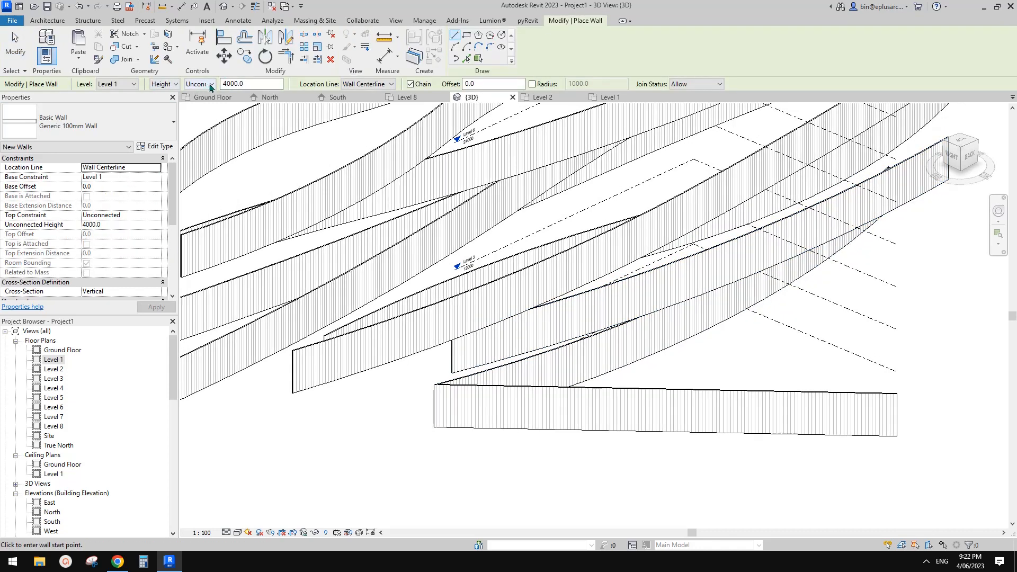
scroll(402, 312, down, 2)
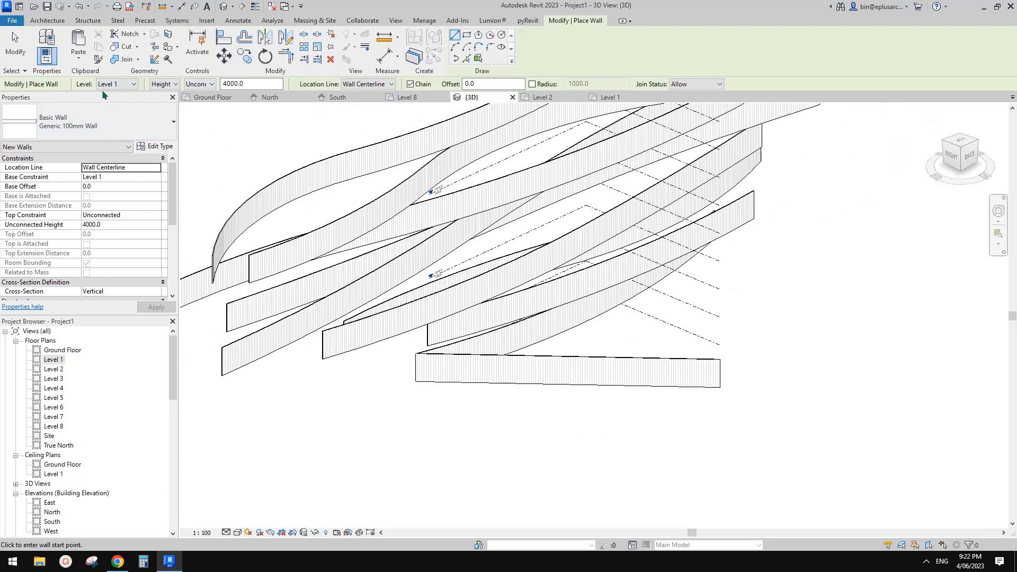
click(427, 343)
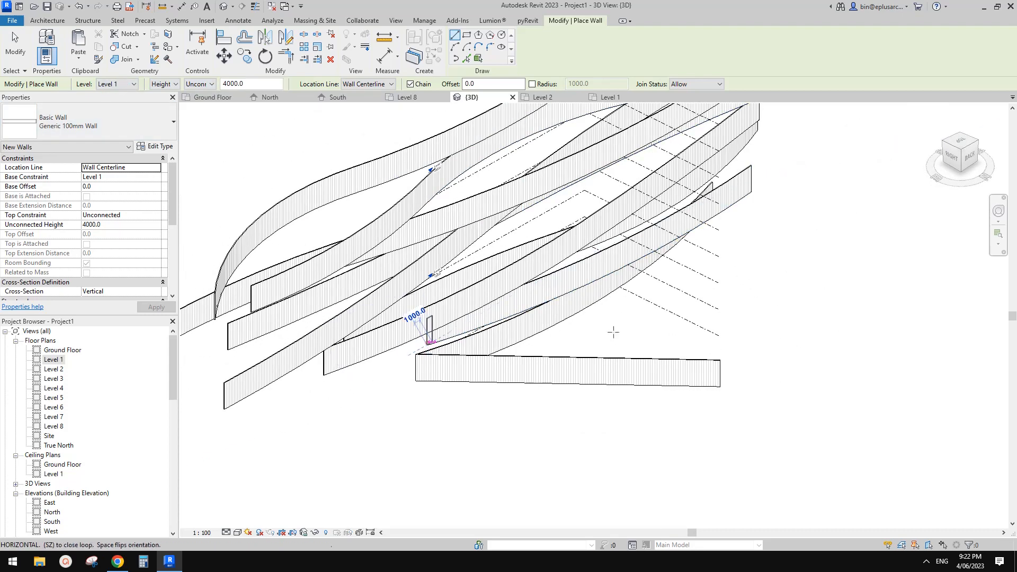
click(668, 335)
key(Escape)
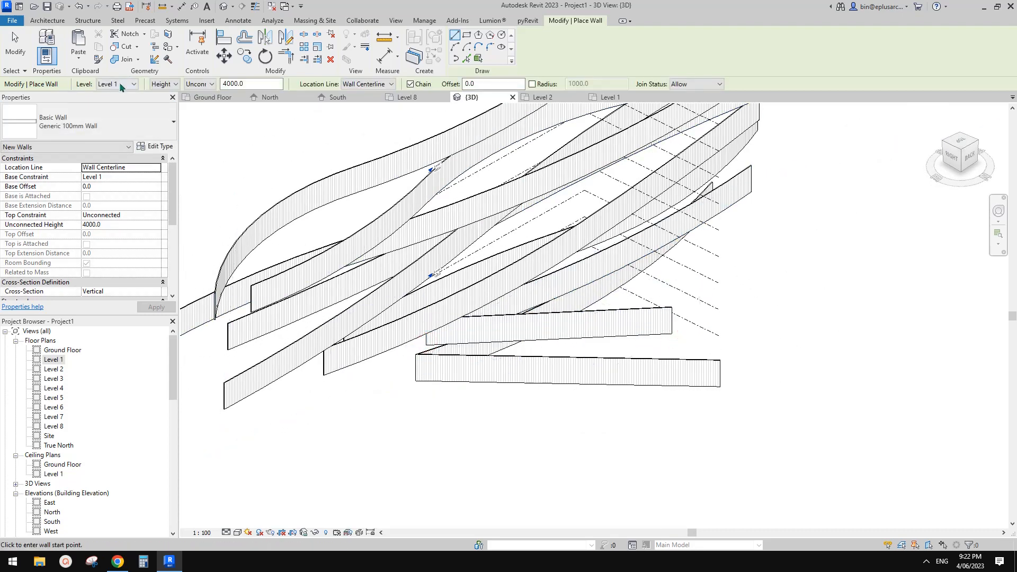
- Draw a straight Level 2 wall, about 34000 mm long and 4000 mm high, from the end of the curved Level 2 wall
click(120, 85)
click(119, 109)
shift+middle_drag(413, 327, 387, 327)
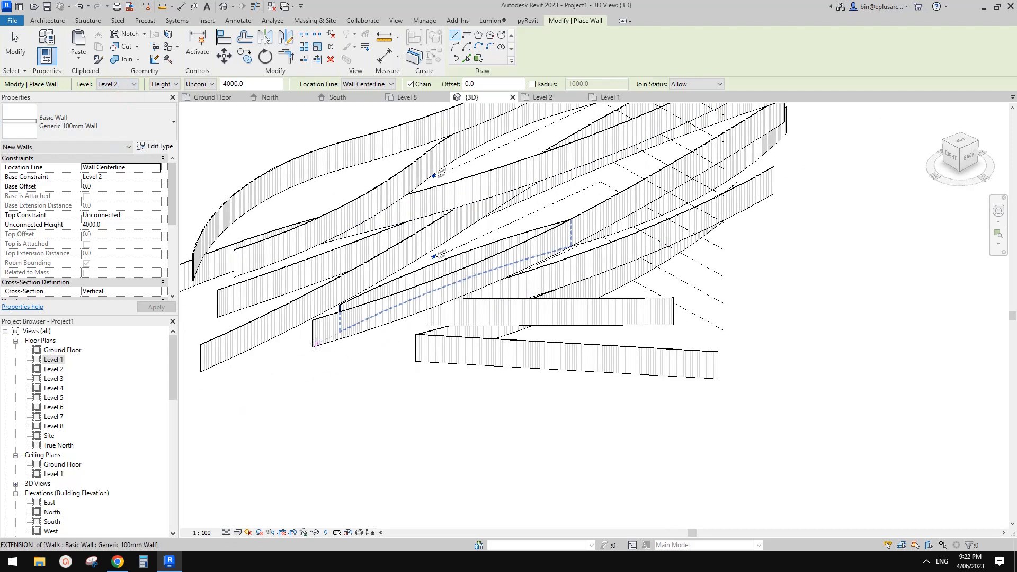
shift+middle_drag(363, 289, 363, 197)
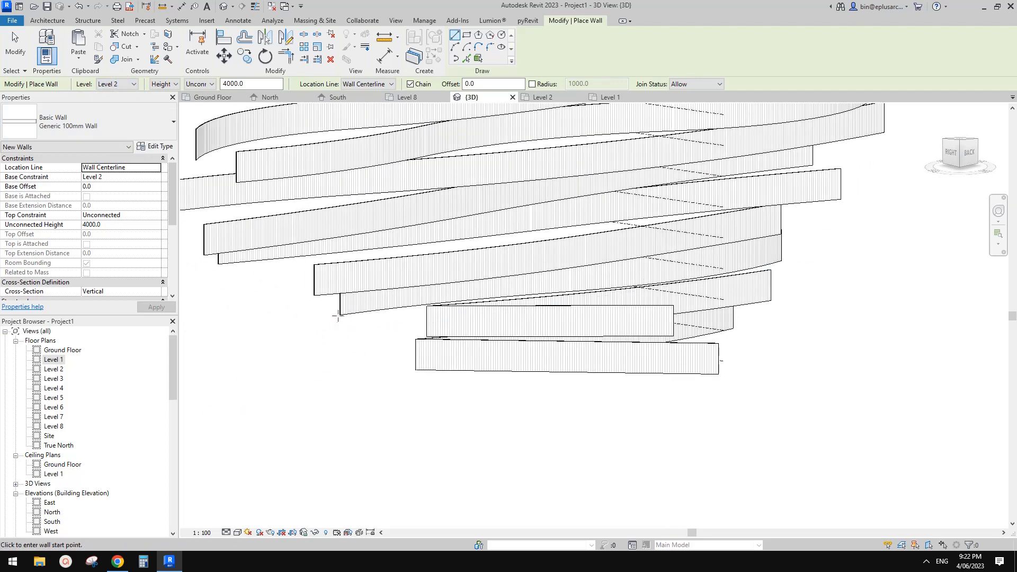
click(339, 314)
shift+middle_drag(344, 318, 382, 408)
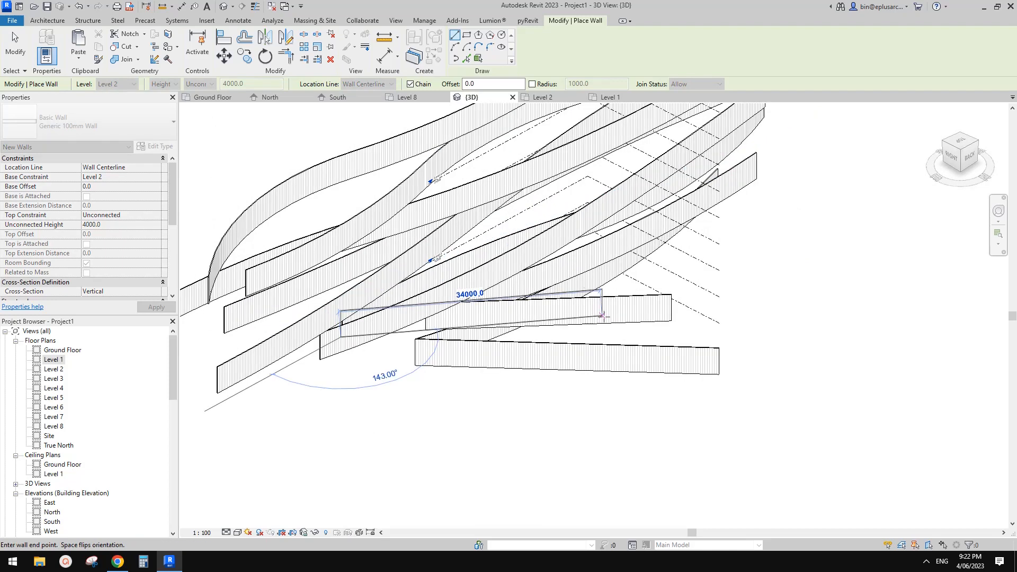
click(602, 318)
key(Escape)
- Draw a straight Level 3 wall, 4000 mm high, back from the end of the curved Level 3 wall
click(132, 83)
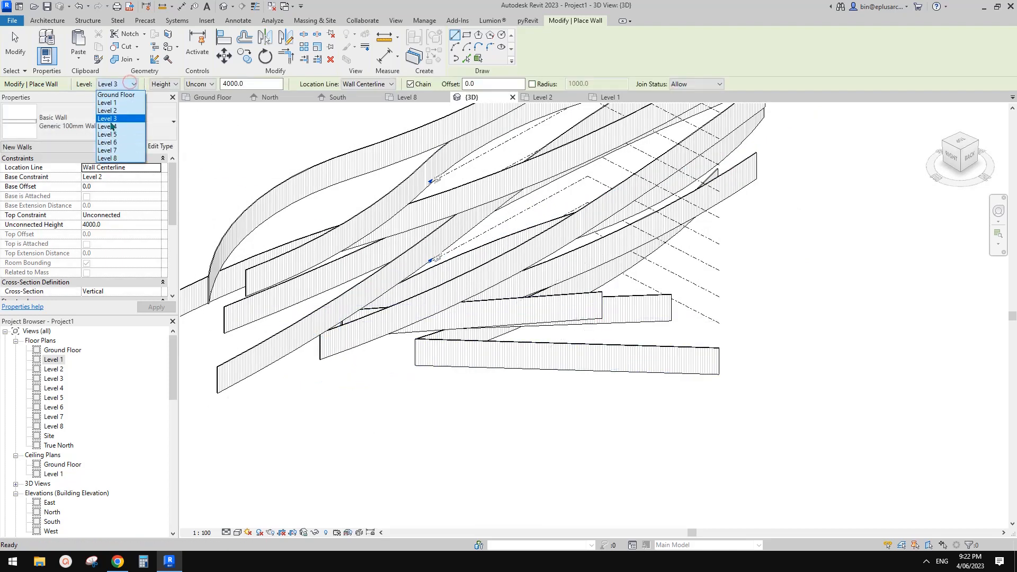
click(111, 120)
click(300, 301)
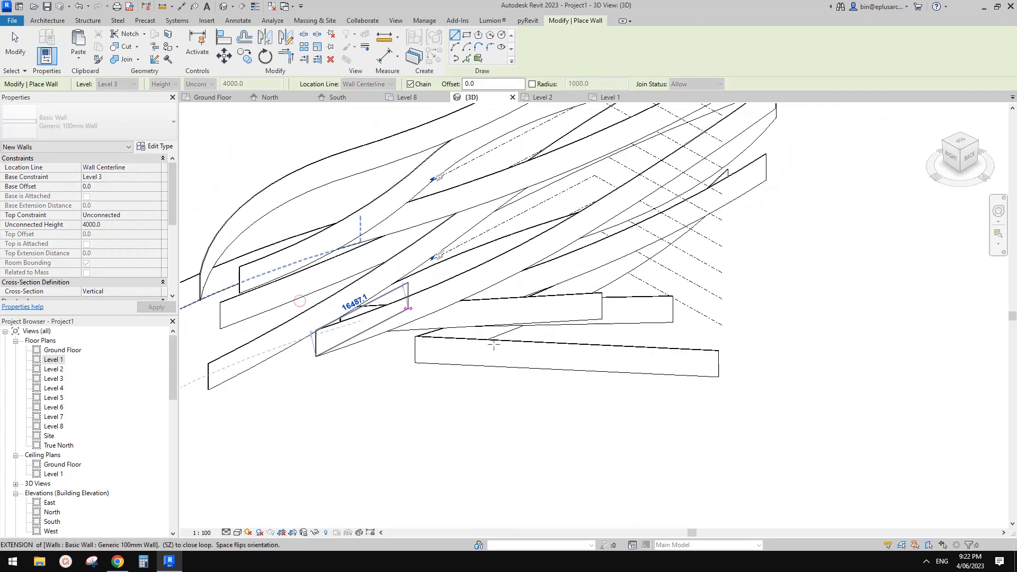
click(604, 364)
key(Escape)
- Draw a straight 4000 mm high wall on Level 4, starting at the endpoint of that level's curved wall
click(133, 84)
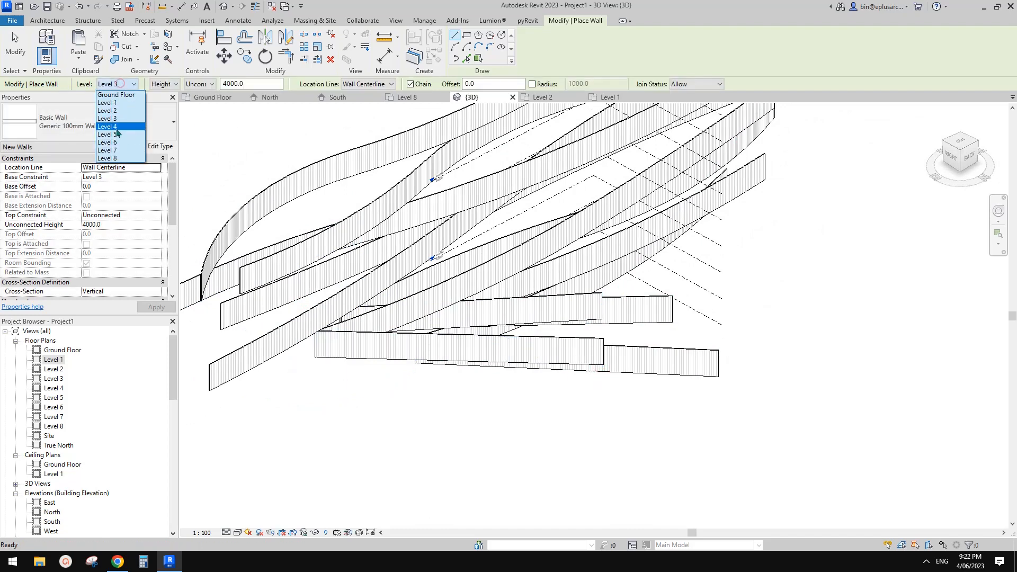
click(113, 126)
mouse_move(295, 259)
shift+middle_down()
mouse_move(328, 291)
mouse_move(466, 297)
mouse_move(442, 212)
mouse_move(411, 227)
shift+middle_up()
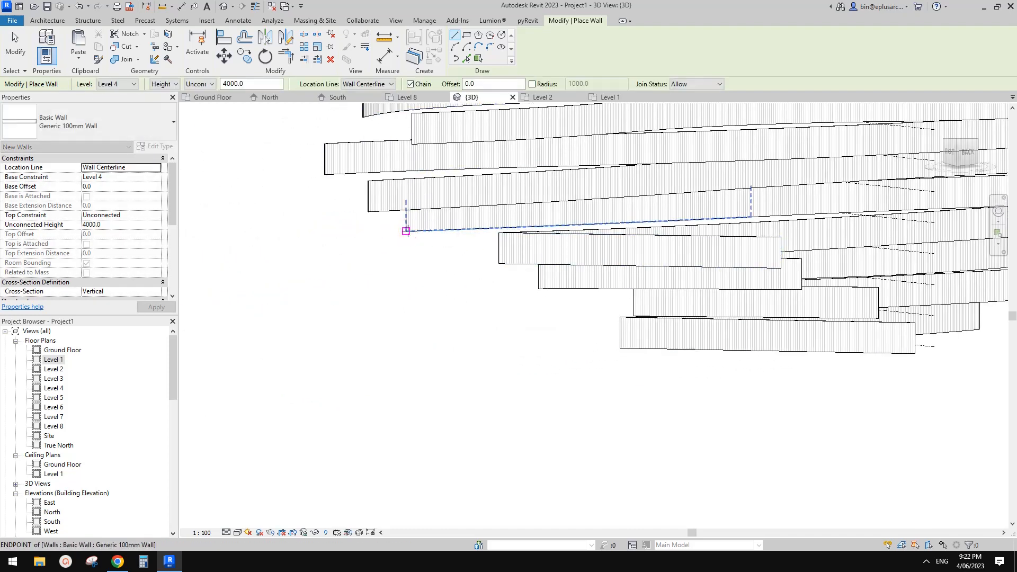
click(406, 231)
shift+middle_drag(477, 261, 506, 302)
- Draw a straight Level 5 wall, 4000 mm high, from the end of the curved Level 5 wall
mouse_move(685, 269)
shift+middle_down()
mouse_move(636, 286)
mouse_move(500, 279)
mouse_move(453, 212)
mouse_move(569, 297)
mouse_move(563, 345)
mouse_move(515, 278)
mouse_move(466, 341)
mouse_move(431, 359)
mouse_move(439, 375)
mouse_move(454, 351)
shift+middle_up()
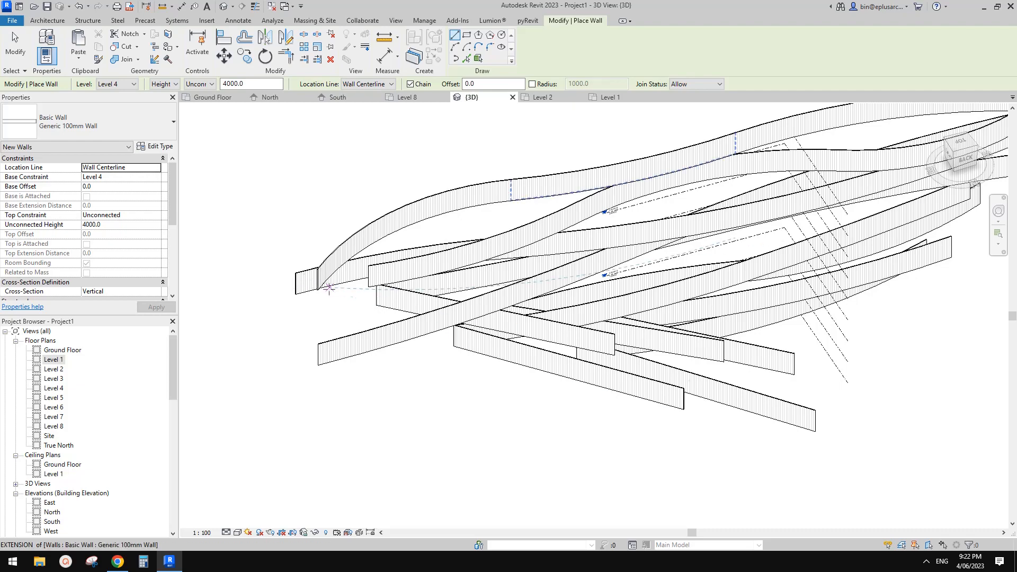
mouse_move(329, 287)
shift+middle_down()
mouse_move(368, 291)
mouse_move(342, 357)
mouse_move(415, 291)
mouse_move(391, 230)
mouse_move(424, 192)
mouse_move(424, 238)
mouse_move(434, 134)
mouse_move(429, 170)
shift+middle_up()
mouse_move(381, 253)
shift+middle_down()
mouse_move(518, 302)
mouse_move(547, 279)
mouse_move(451, 271)
mouse_move(518, 261)
mouse_move(511, 86)
mouse_move(286, 458)
mouse_move(390, 395)
shift+middle_up()
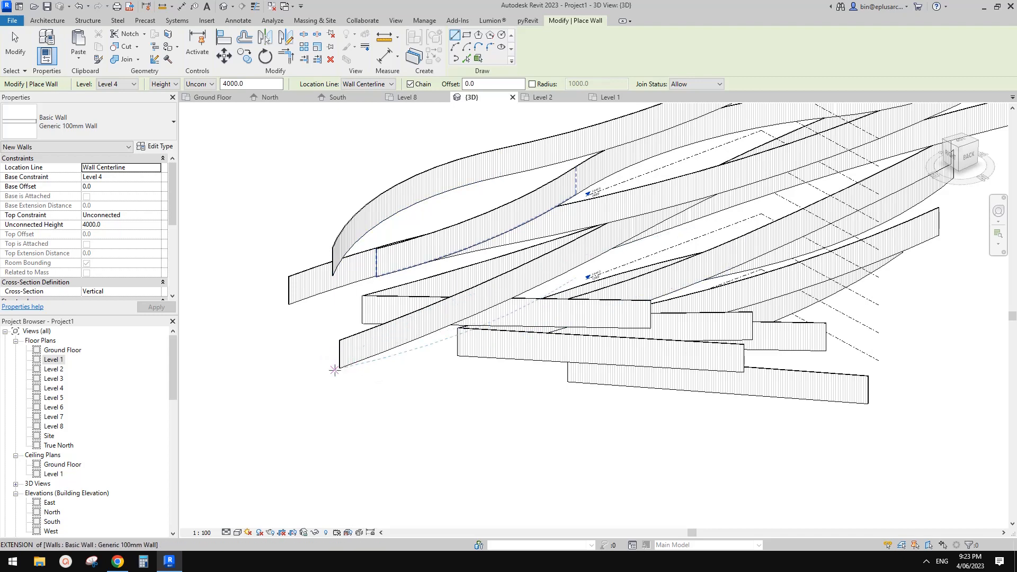
shift+middle_drag(341, 369, 337, 379)
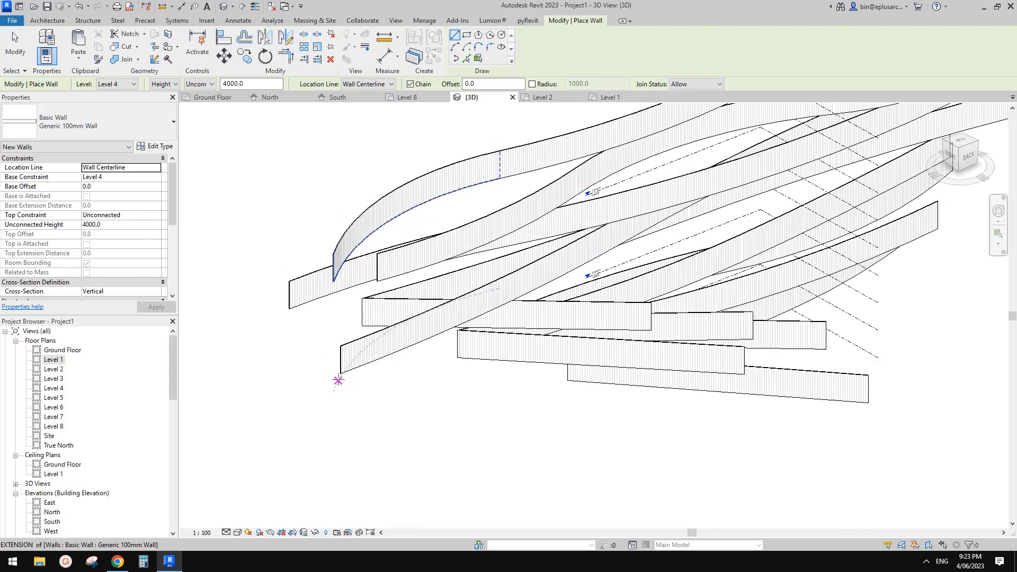
shift+middle_drag(326, 299, 308, 355)
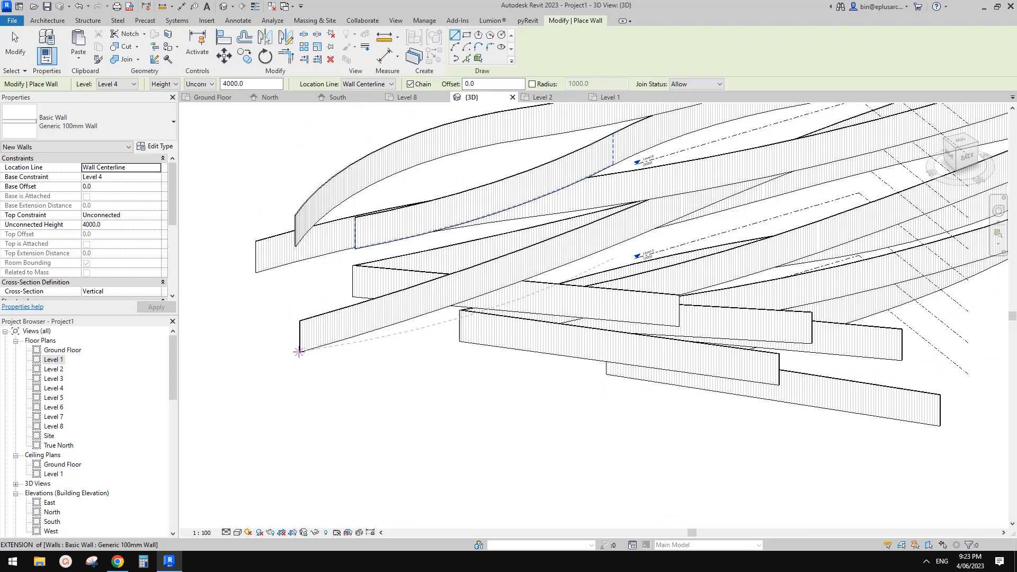
click(132, 84)
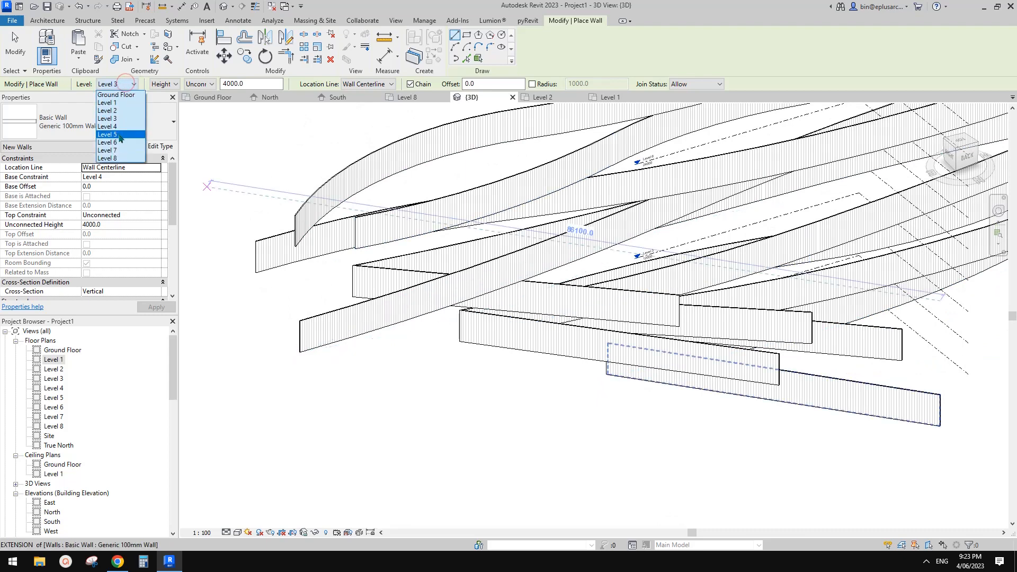
click(117, 134)
click(300, 352)
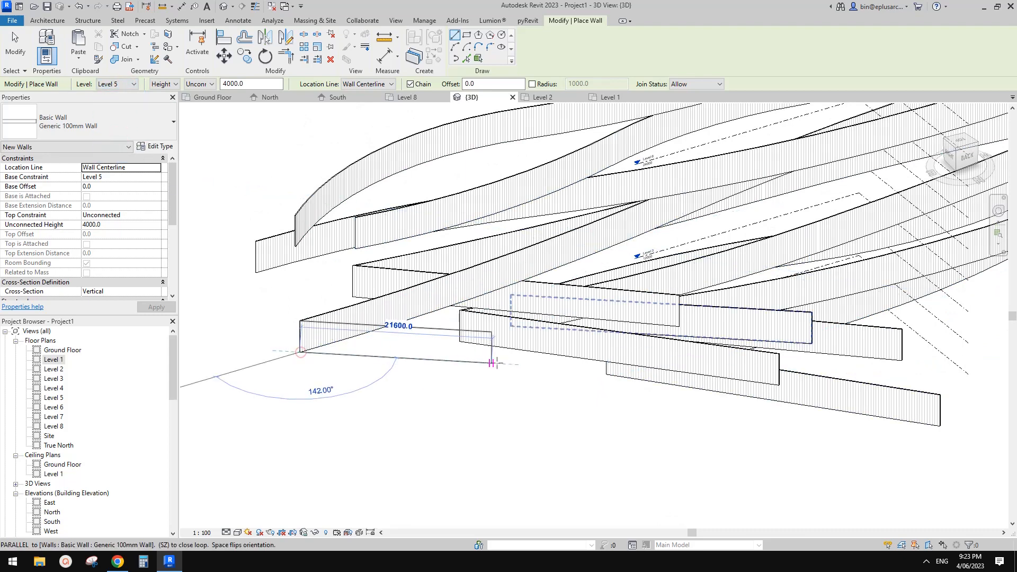
click(517, 360)
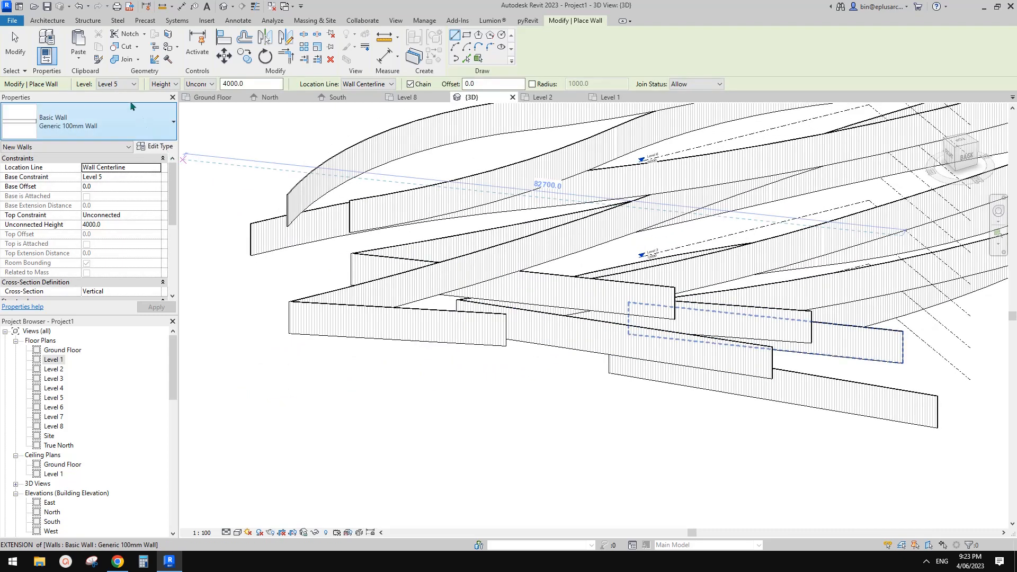
- Draw a straight Level 6 wall, 4000 mm high, from the end of the curved Level 6 wall, and end the wall chain
click(132, 84)
click(121, 143)
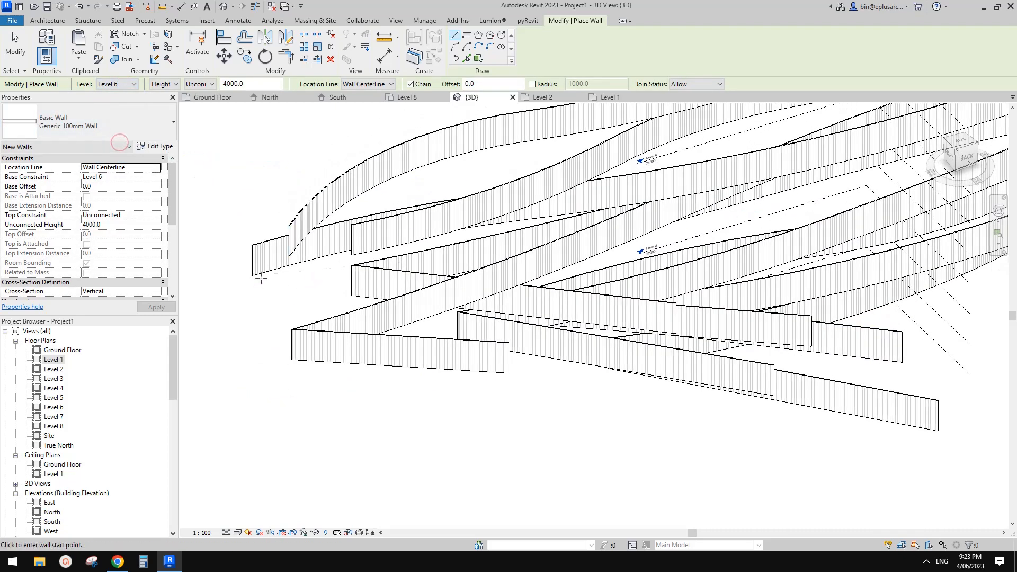
click(252, 275)
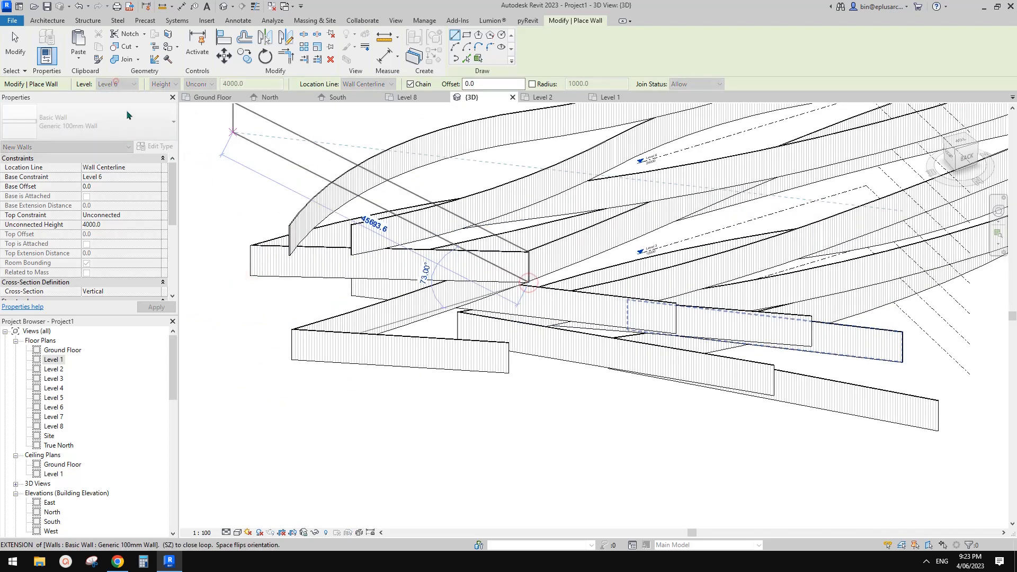
key(Escape)
key(Escape)
- Draw a straight Level 7 wall, 4000 mm high with unconnected top, from the end of the curved Level 7 wall
key(w)
key(a)
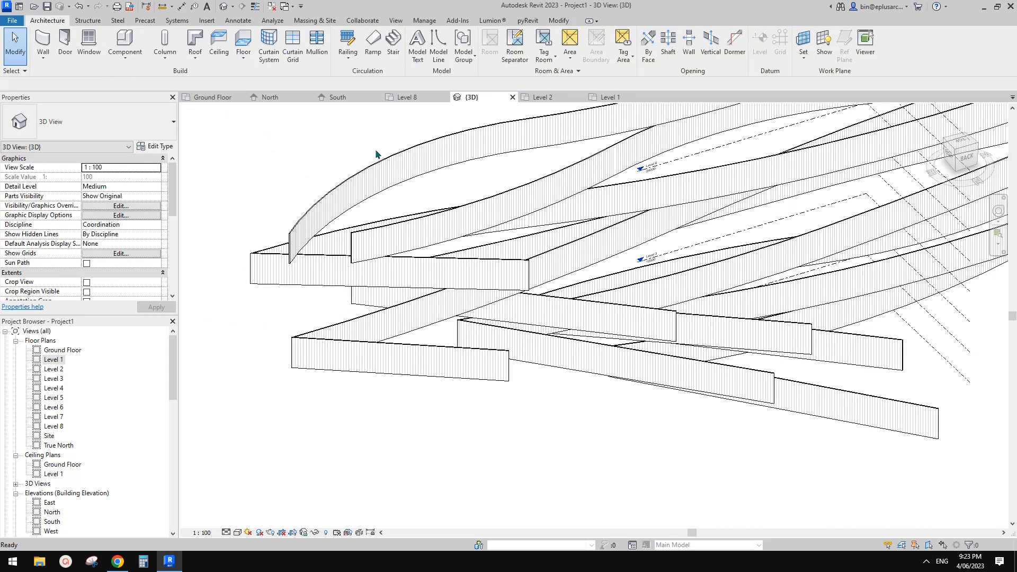
click(134, 83)
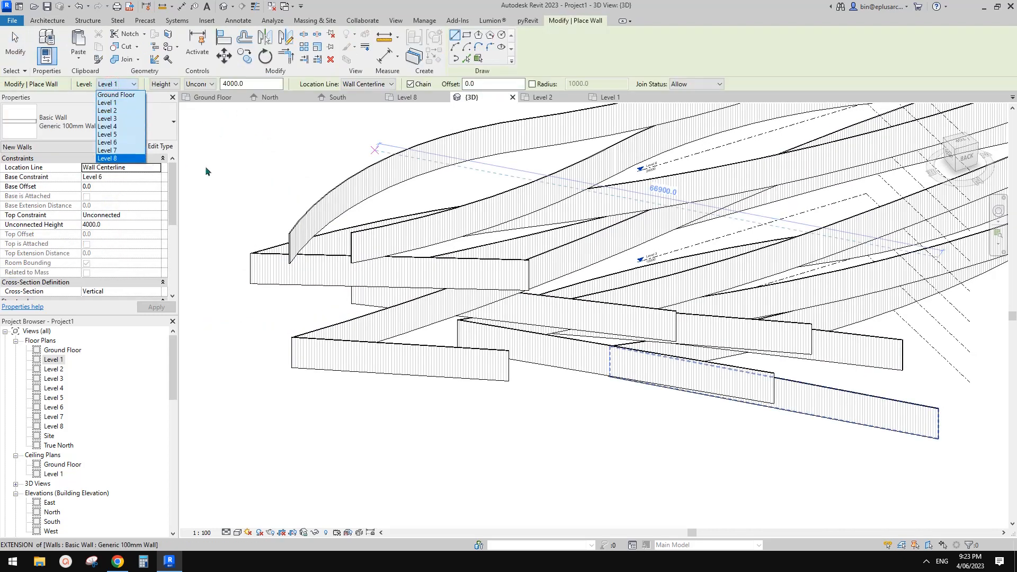
click(123, 151)
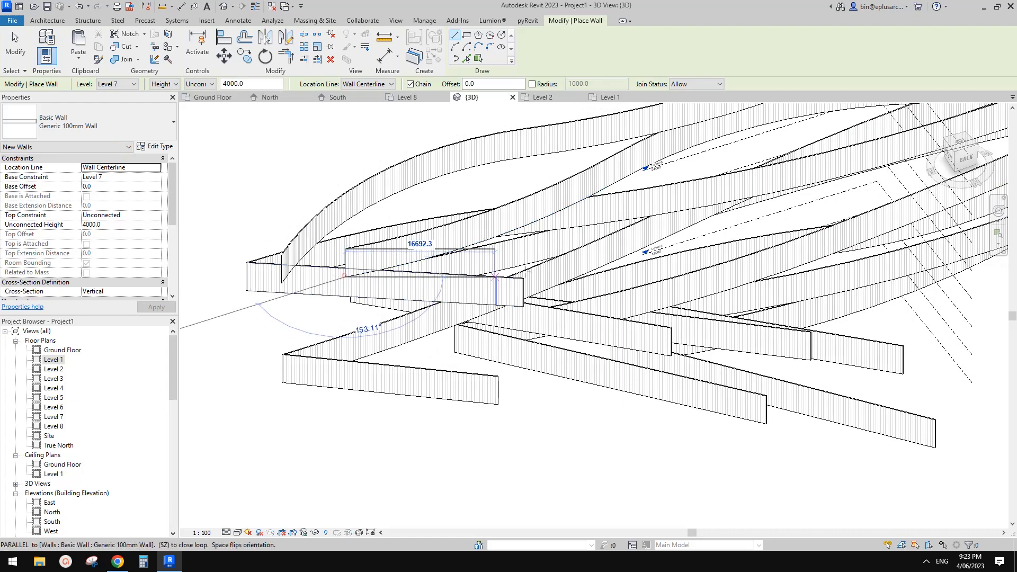
- Draw a straight Level 8 wall, 4000 mm high, from the end of the topmost curved wall, and finish placing walls
click(120, 83)
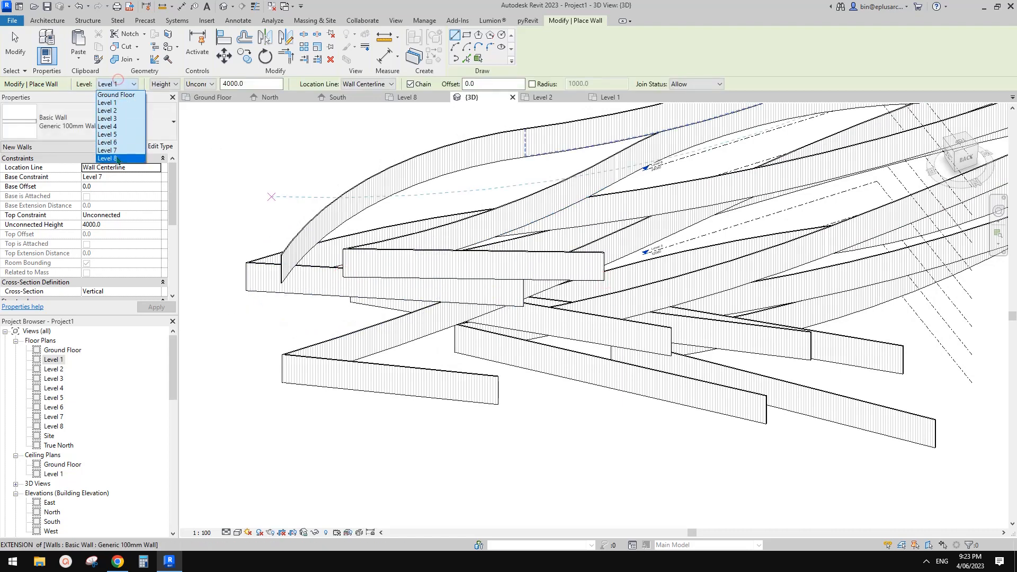
click(117, 157)
click(282, 283)
click(642, 281)
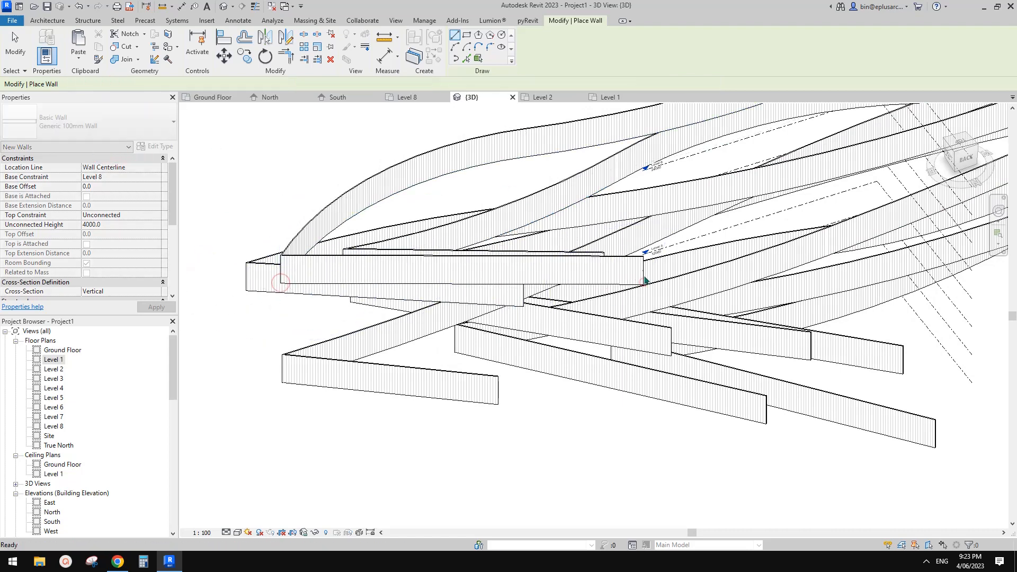
key(Escape)
key(Escape)
- Compare the model's curved and straight walls from several angles with the façade photo in the Google Docs document in Chrome
scroll(643, 281, down, 1)
shift+middle_drag(643, 281, 572, 381)
shift+middle_drag(520, 313, 567, 405)
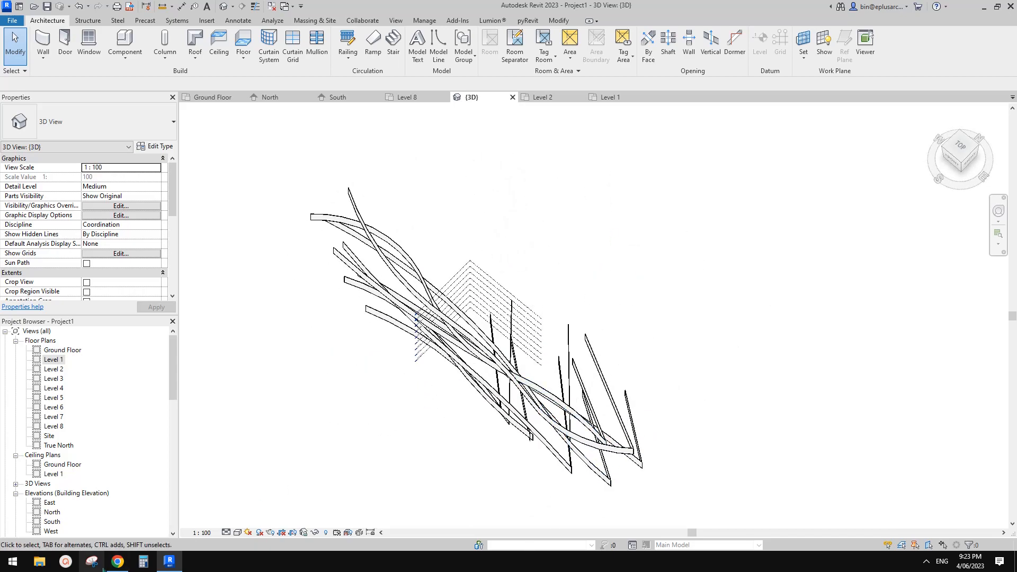
click(127, 564)
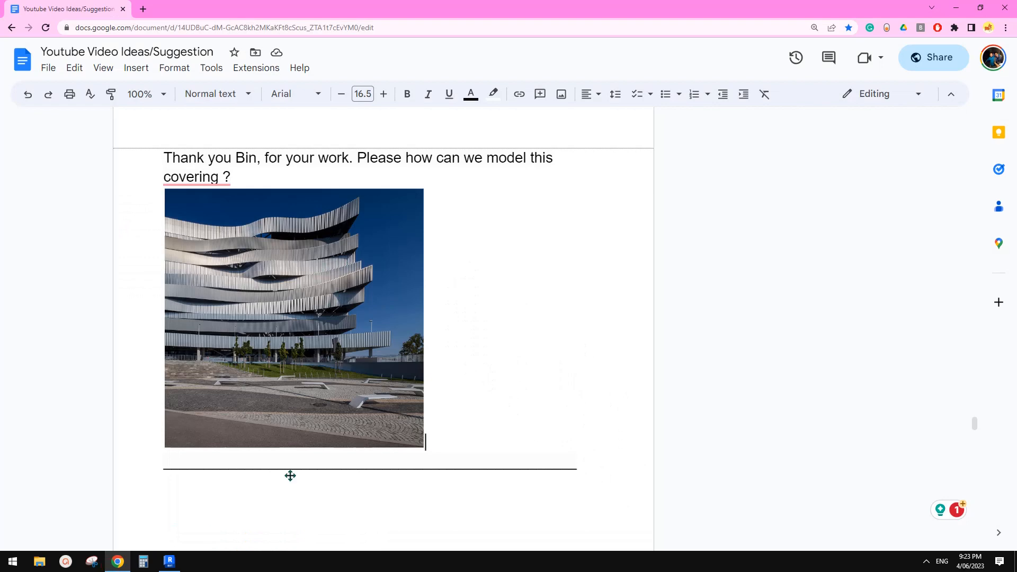
click(175, 566)
shift+middle_drag(556, 438, 642, 385)
scroll(685, 411, up, 1)
shift+middle_drag(577, 356, 522, 389)
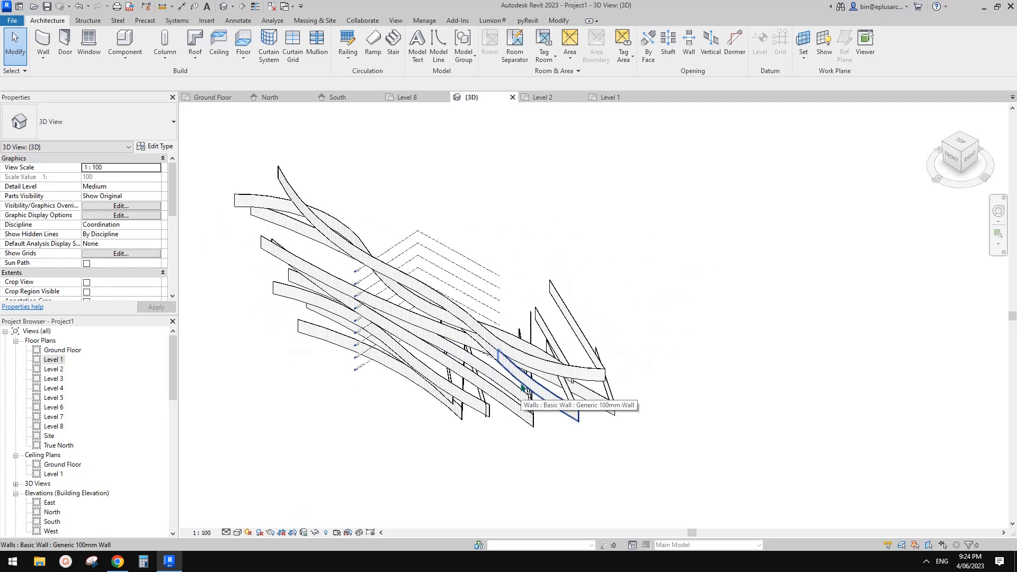
shift+middle_drag(640, 319, 299, 372)
- Open the Ground Floor plan and examine the corner where its curved and straight walls meet
double_click(67, 350)
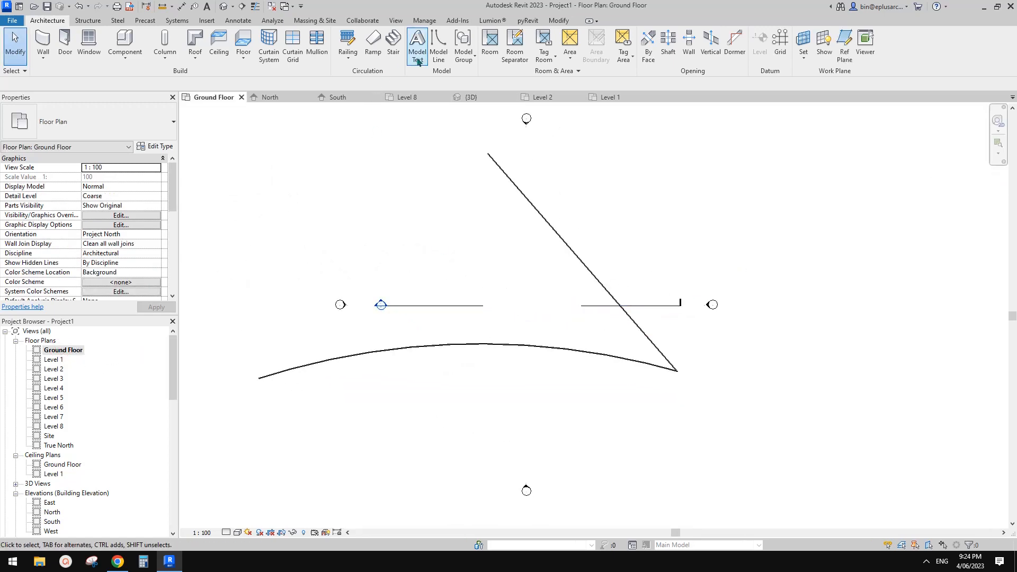
middle_drag(508, 279, 502, 274)
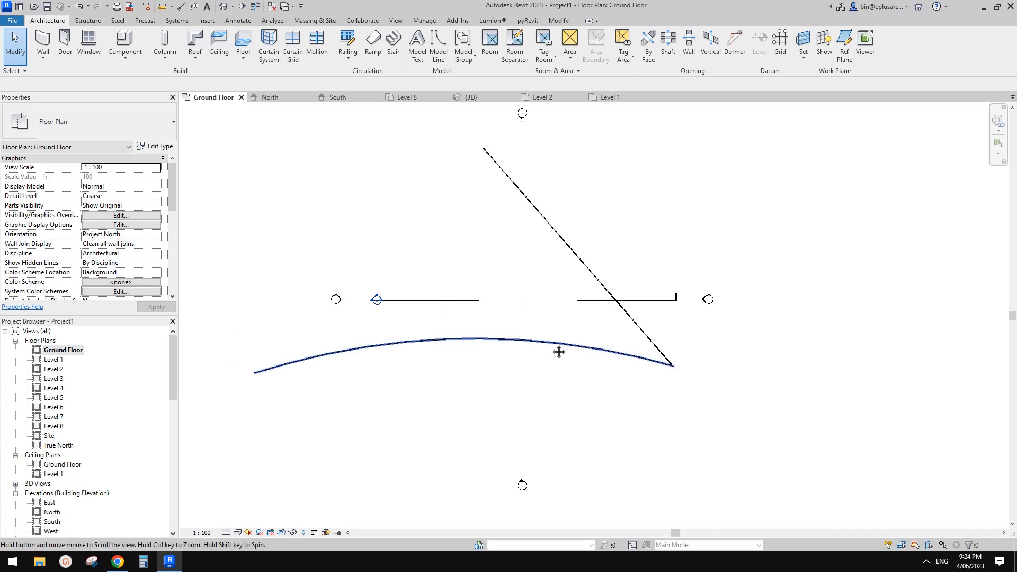
scroll(558, 351, up, 1)
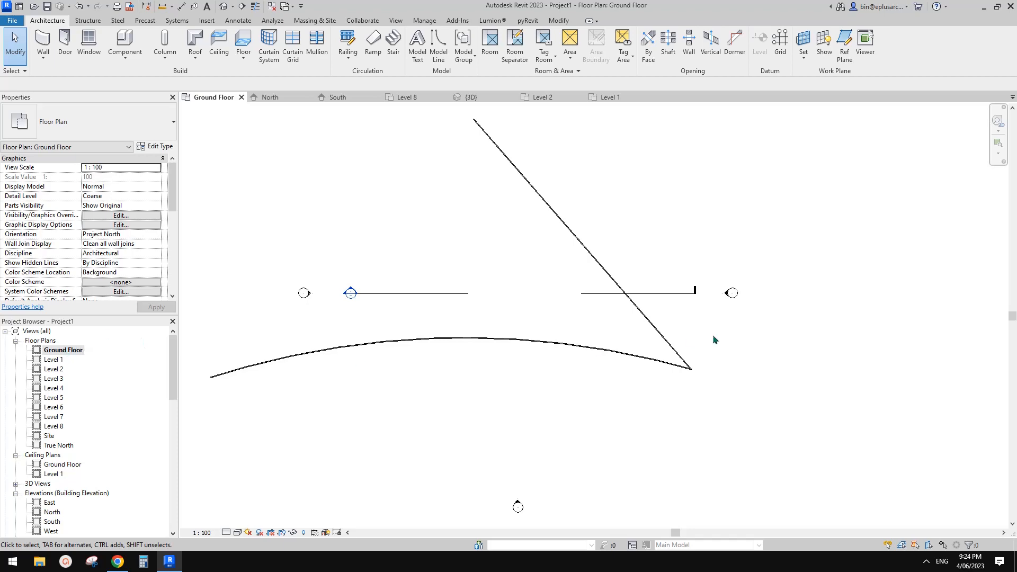
- Return to the 3D view and examine the wall corners of all levels from the top
click(223, 6)
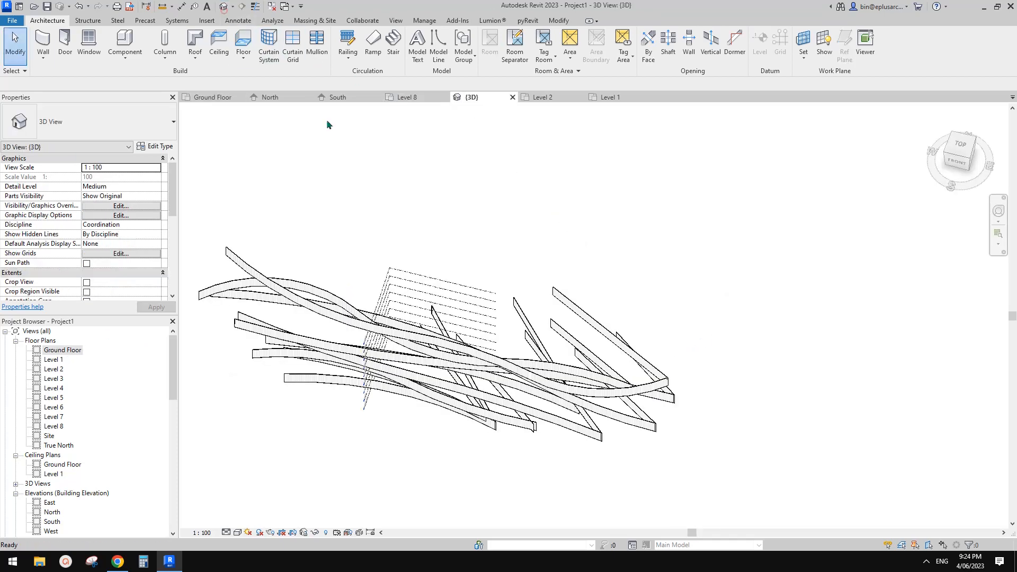
shift+middle_drag(630, 280, 657, 286)
click(961, 146)
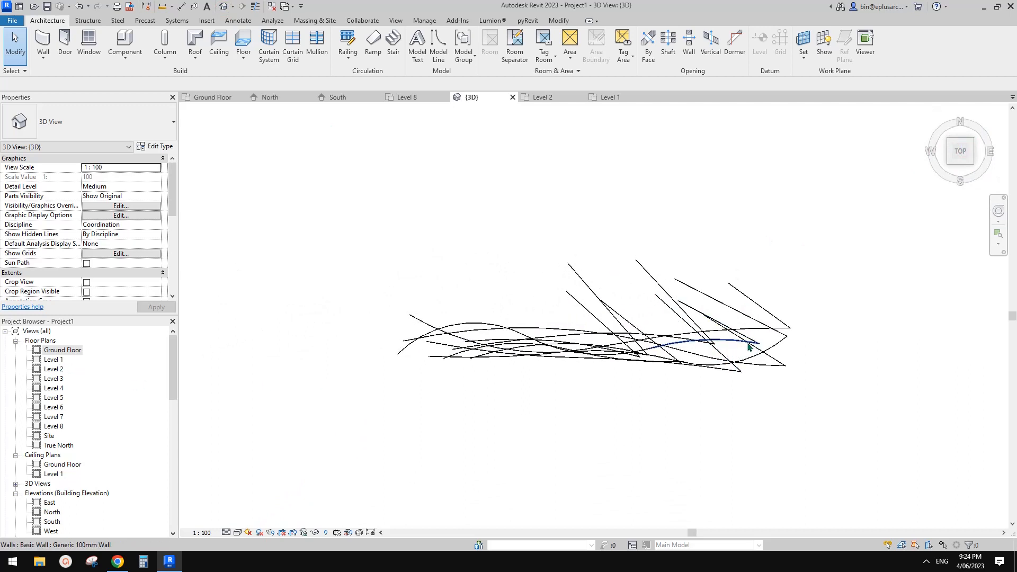
scroll(740, 359, up, 4)
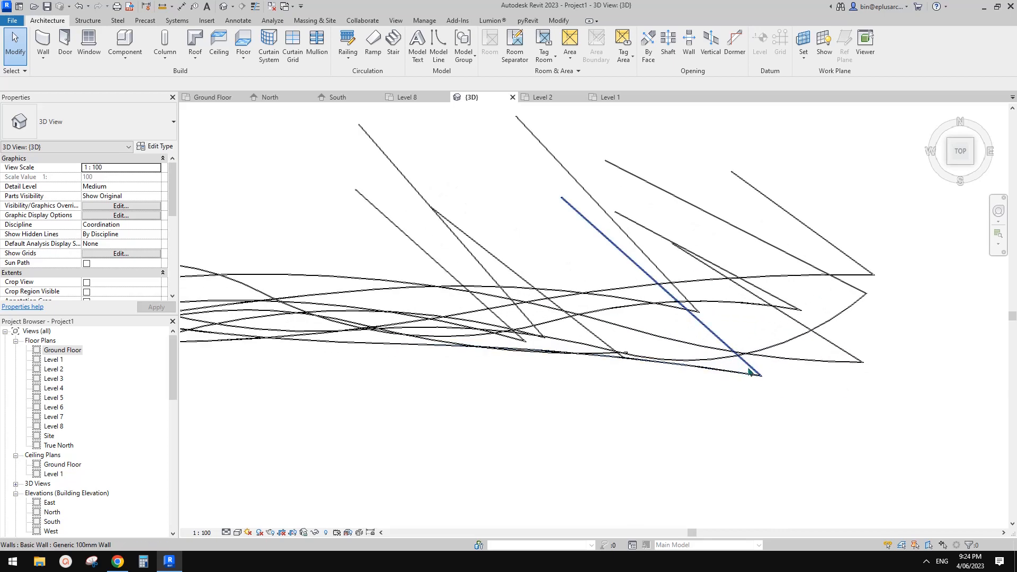
middle_drag(767, 376, 762, 376)
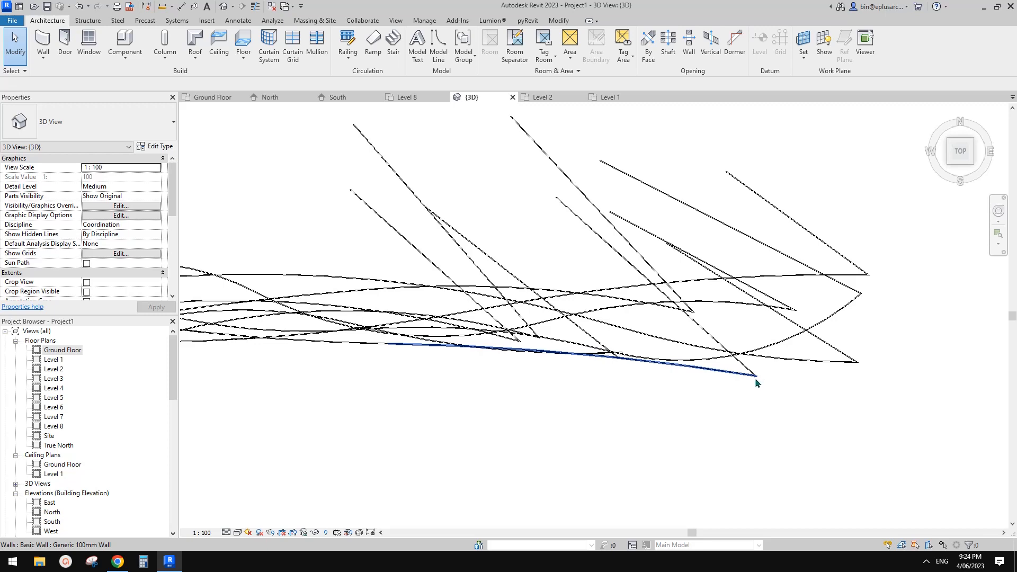
mouse_move(646, 336)
middle_down()
mouse_move(634, 306)
mouse_move(645, 333)
middle_up()
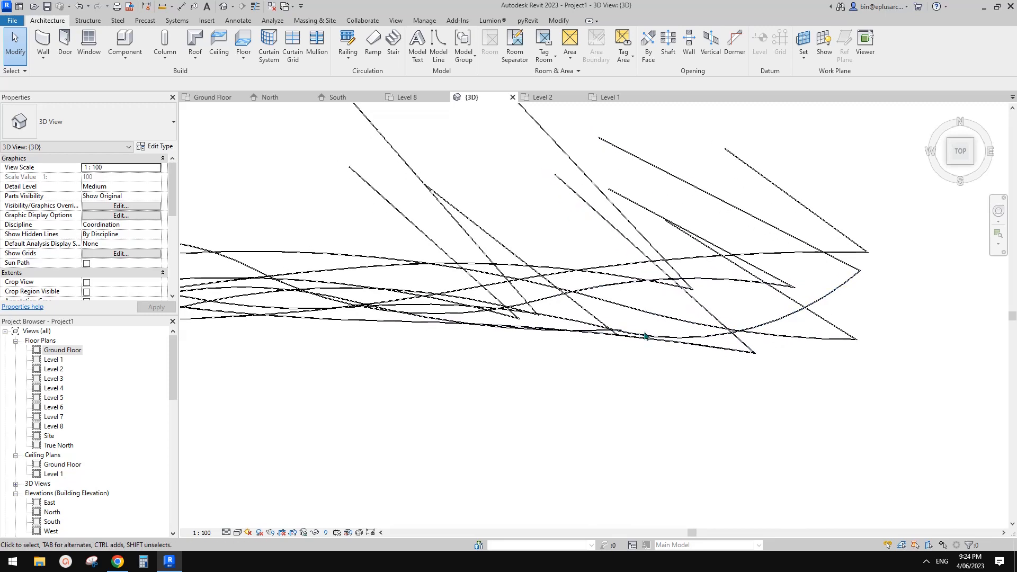
scroll(752, 300, up, 3)
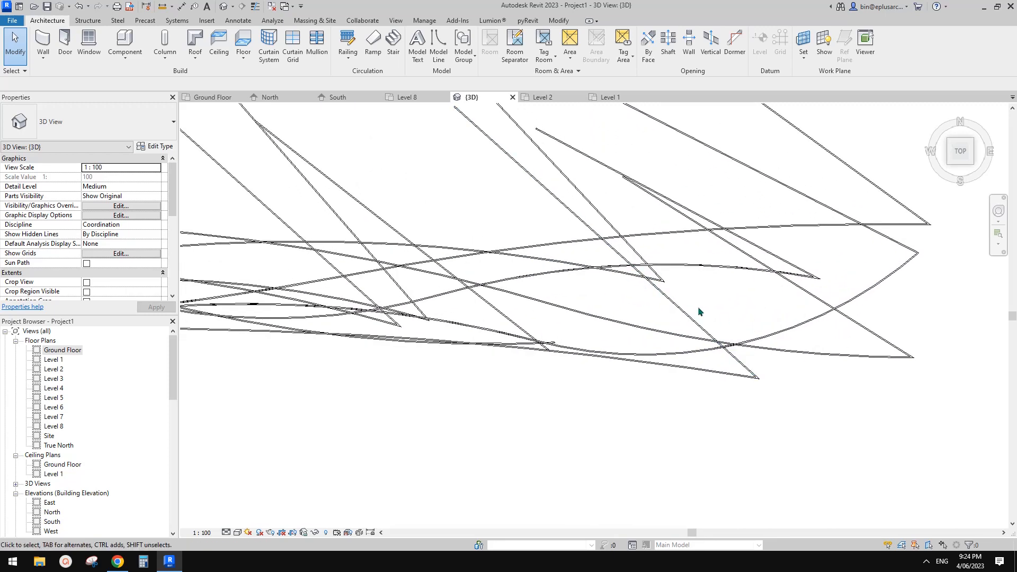
scroll(710, 363, up, 1)
key(Tab)
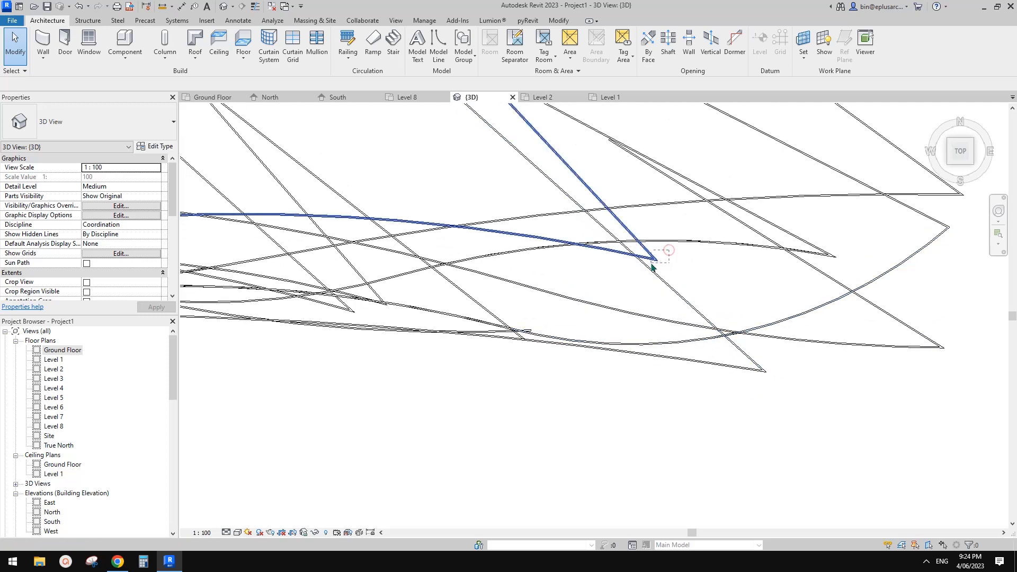
click(658, 261)
key(Escape)
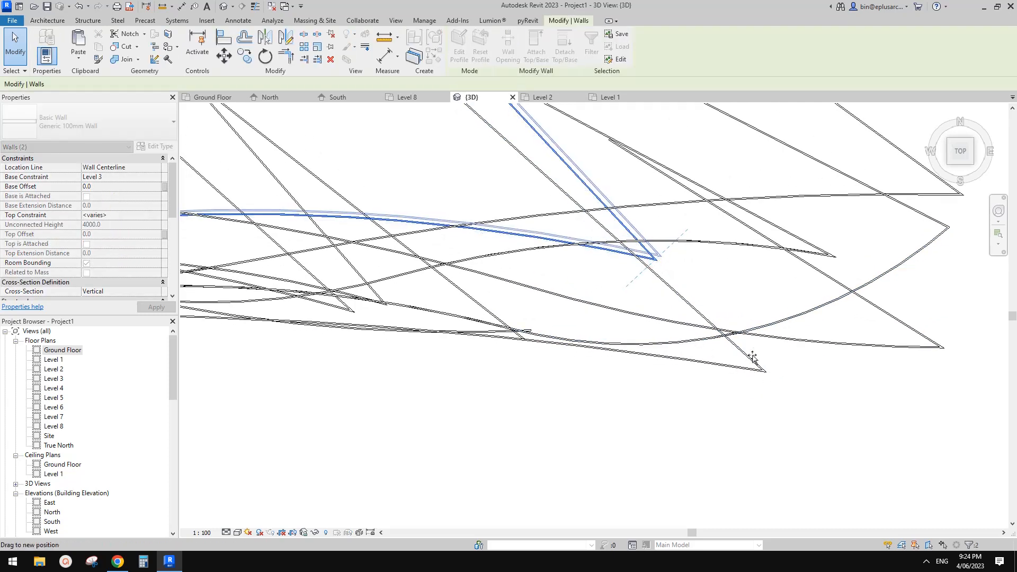
click(610, 252)
ctrl+click(629, 229)
scroll(609, 272, down, 1)
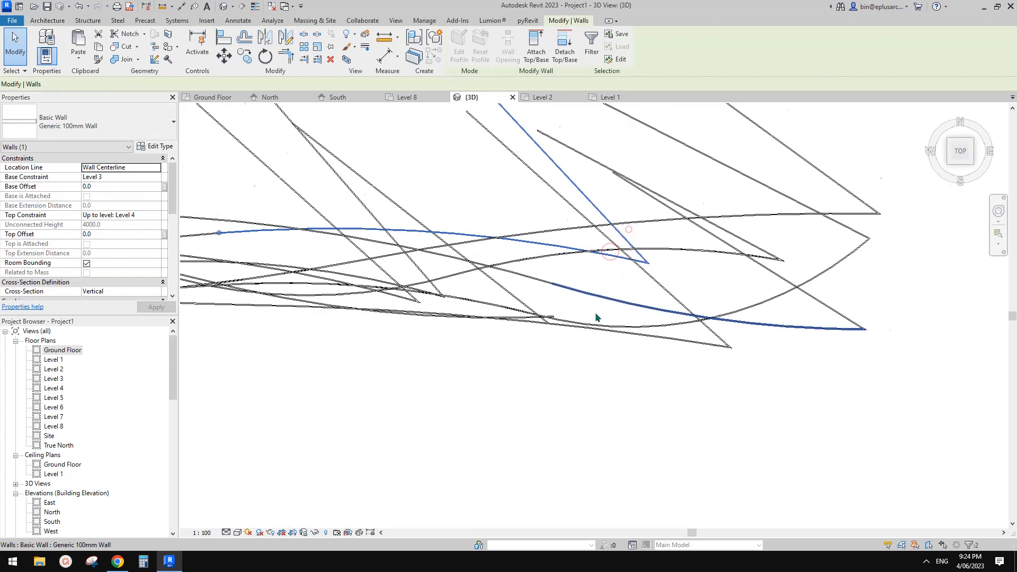
middle_drag(595, 314, 755, 302)
middle_drag(772, 264, 709, 259)
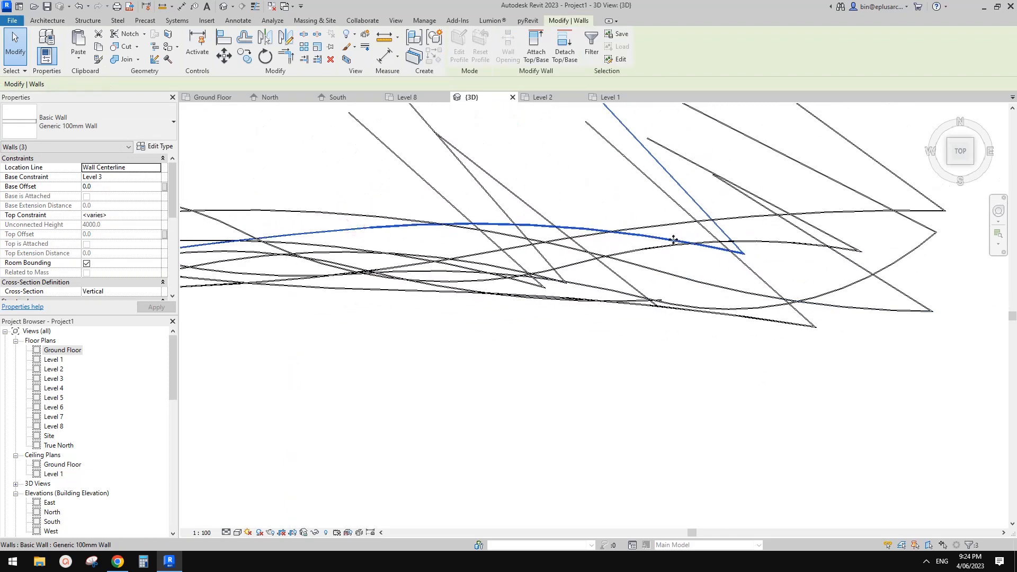
ctrl+click(672, 240)
click(738, 339)
shift+middle_drag(681, 294, 725, 265)
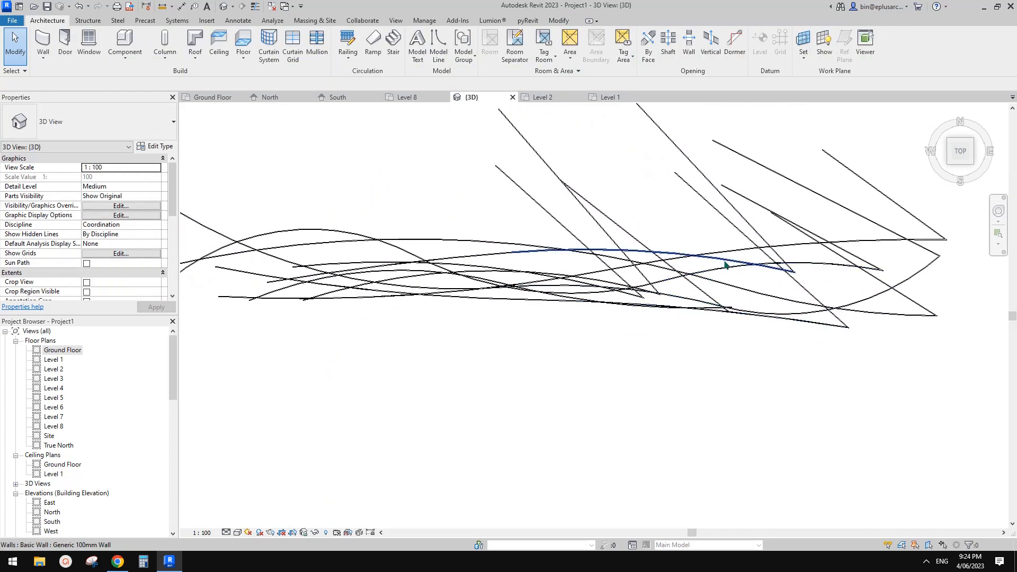
- Move the two curved Level 3 walls and their straight return wall together toward the south-east in the top view
click(713, 263)
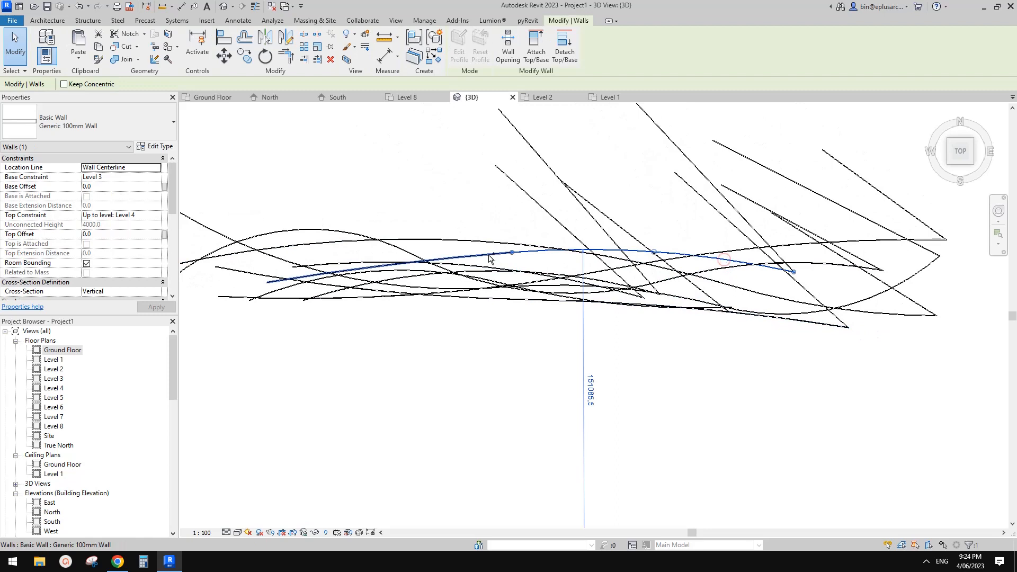
click(748, 221)
ctrl+click(655, 253)
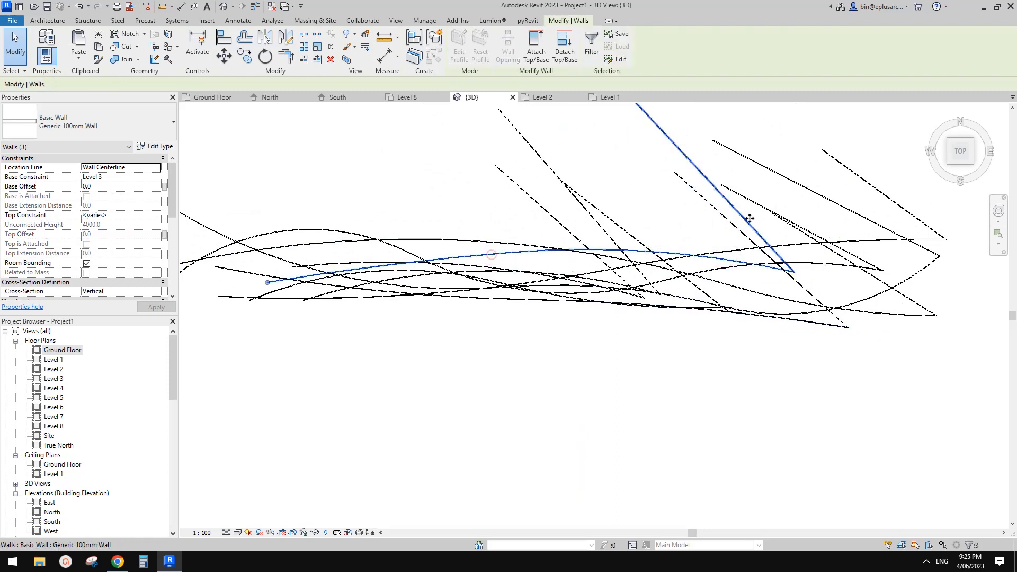
drag(749, 218, 784, 260)
click(208, 295)
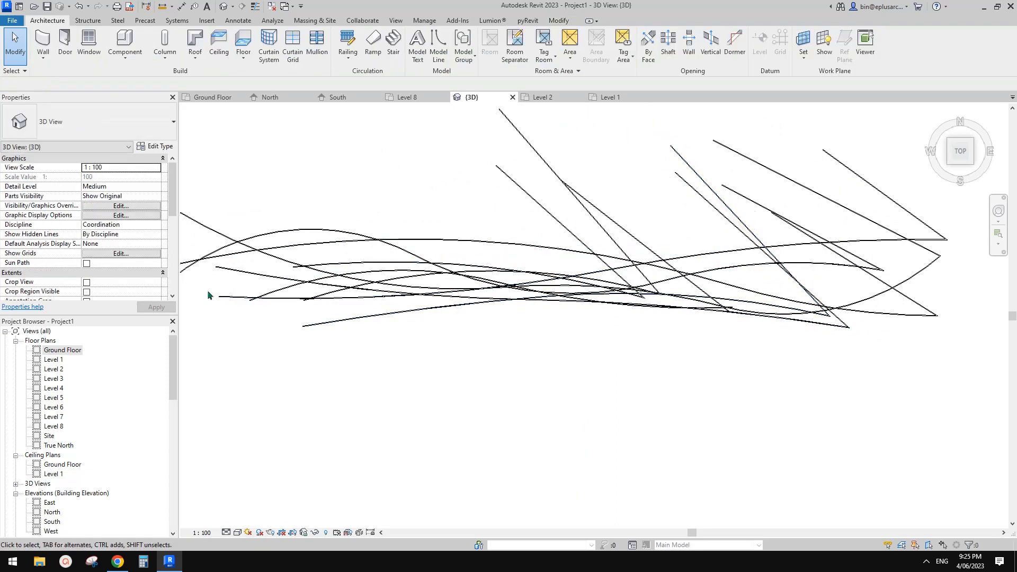
- Compare the wall layouts in the Ground Floor and Level 1 floor plans
double_click(54, 359)
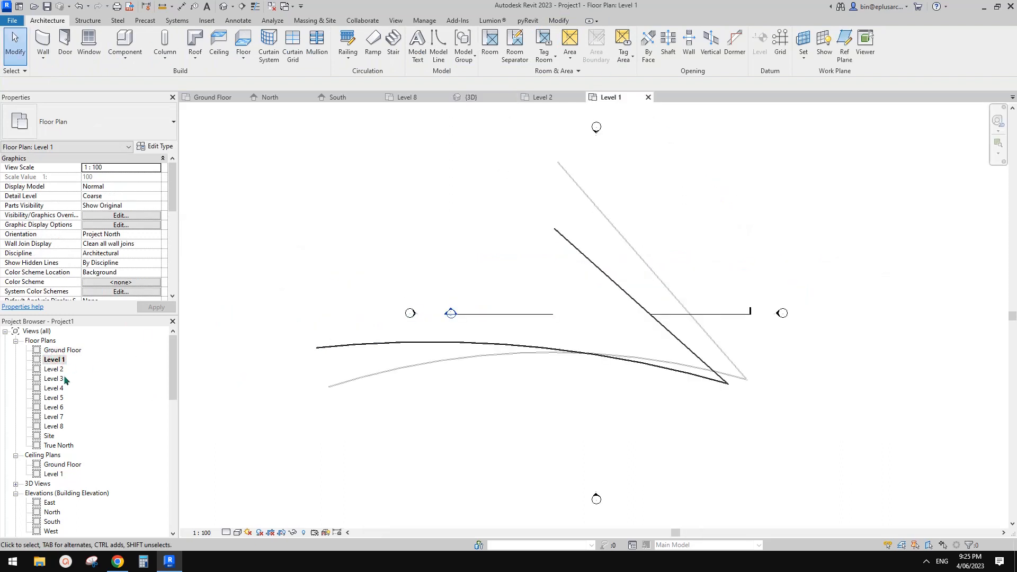
double_click(53, 370)
double_click(58, 348)
click(53, 361)
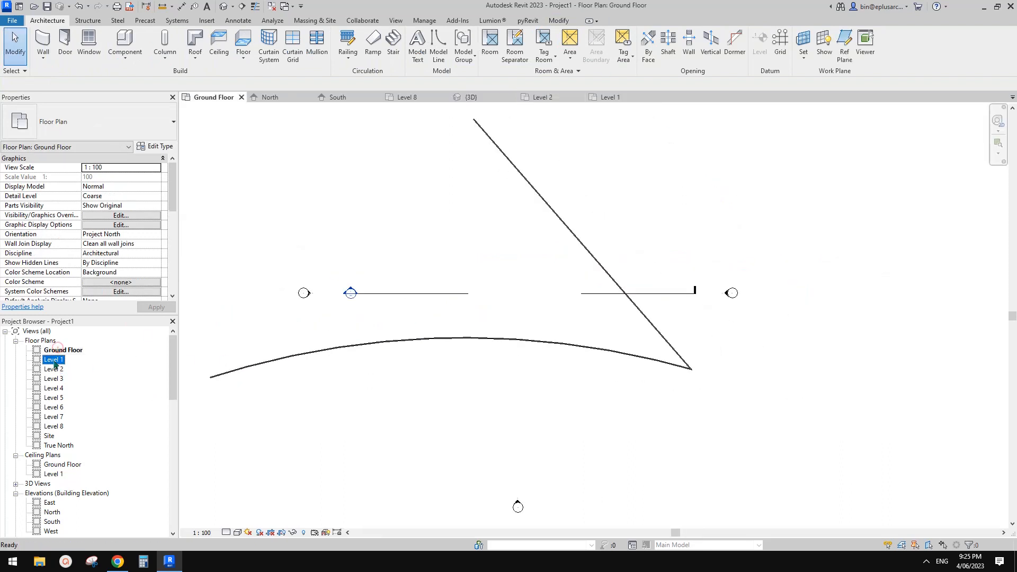
double_click(54, 360)
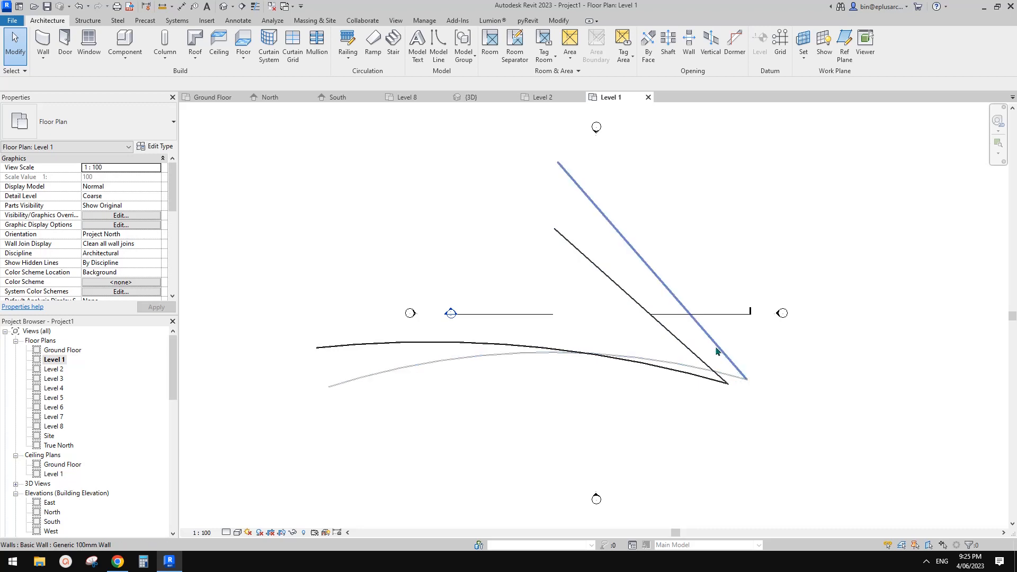
- Examine the Level 1 plan's view range settings and how the plan shows the walls of the floor below
scroll(115, 240, down, 5)
scroll(116, 240, down, 4)
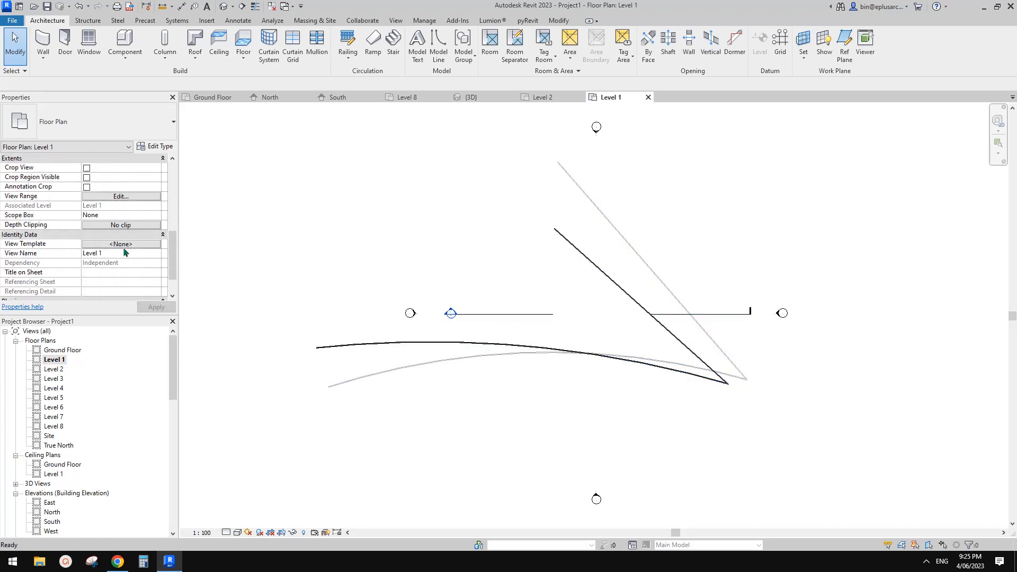
scroll(159, 249, up, 3)
click(127, 197)
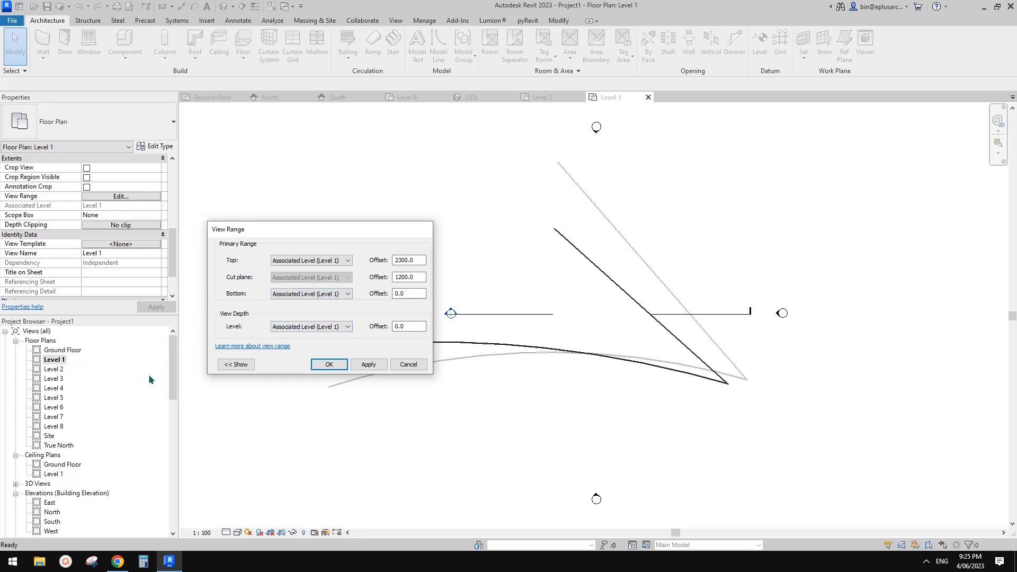
click(329, 364)
double_click(63, 350)
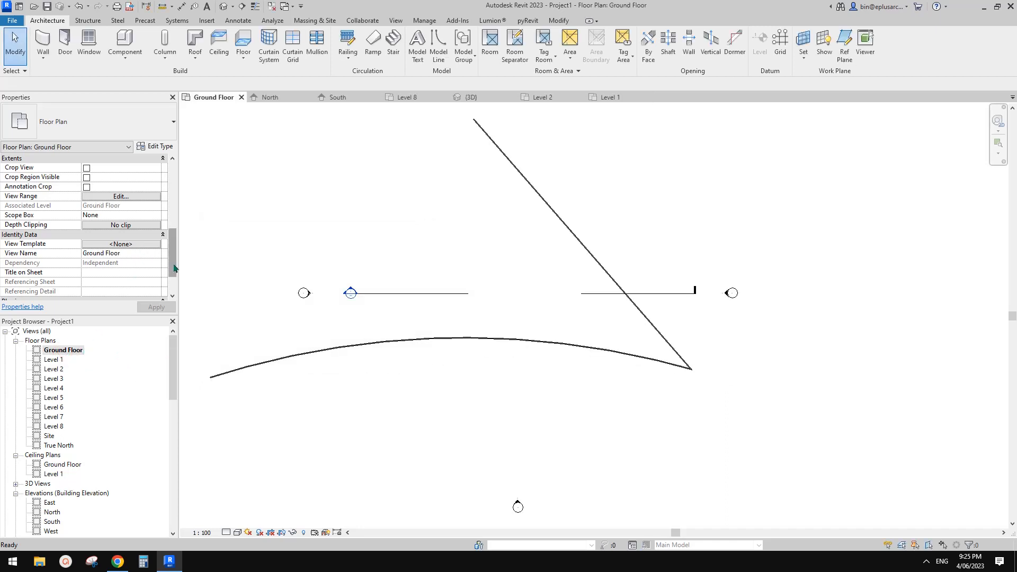
scroll(173, 251, down, 2)
double_click(50, 359)
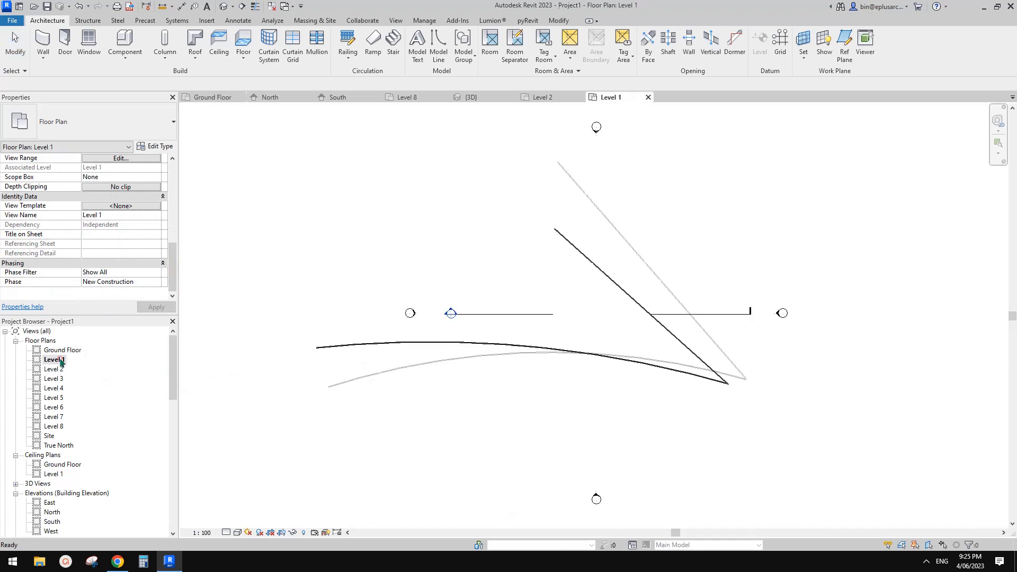
scroll(129, 211, up, 3)
click(128, 207)
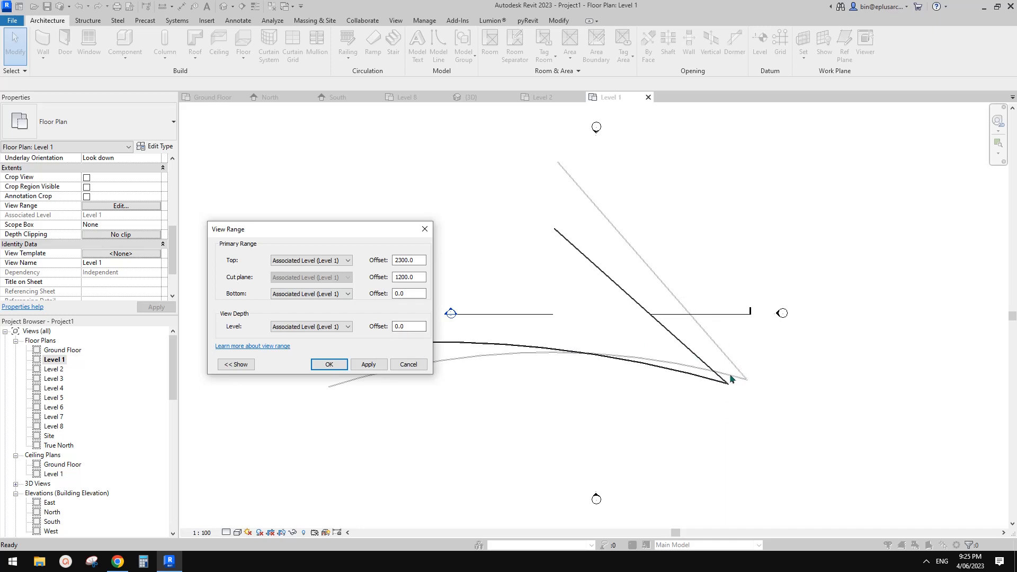
click(329, 364)
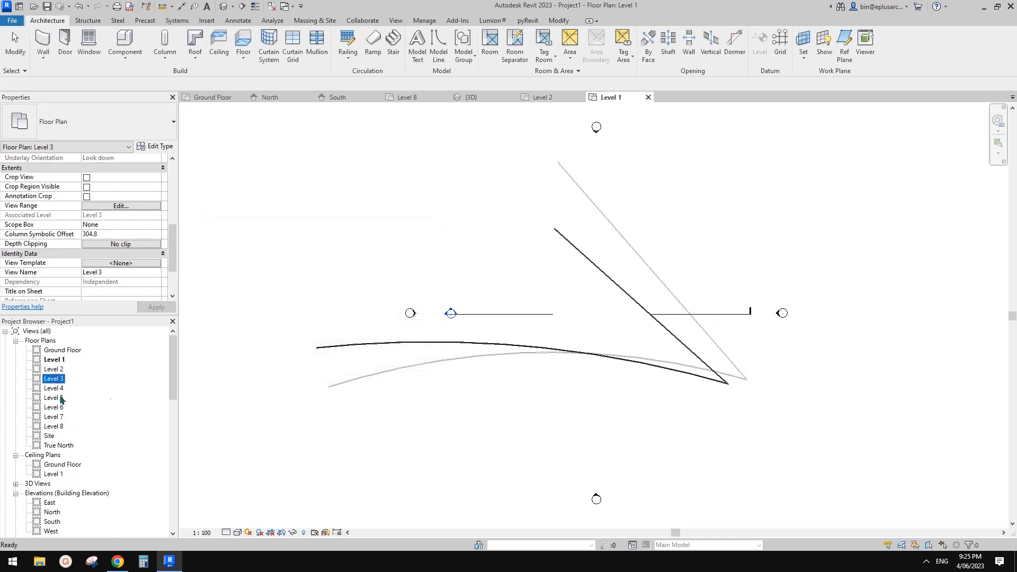
- In the Level 5 floor plan, set the view range's View Depth level to Unlimited
double_click(53, 398)
scroll(684, 306, down, 2)
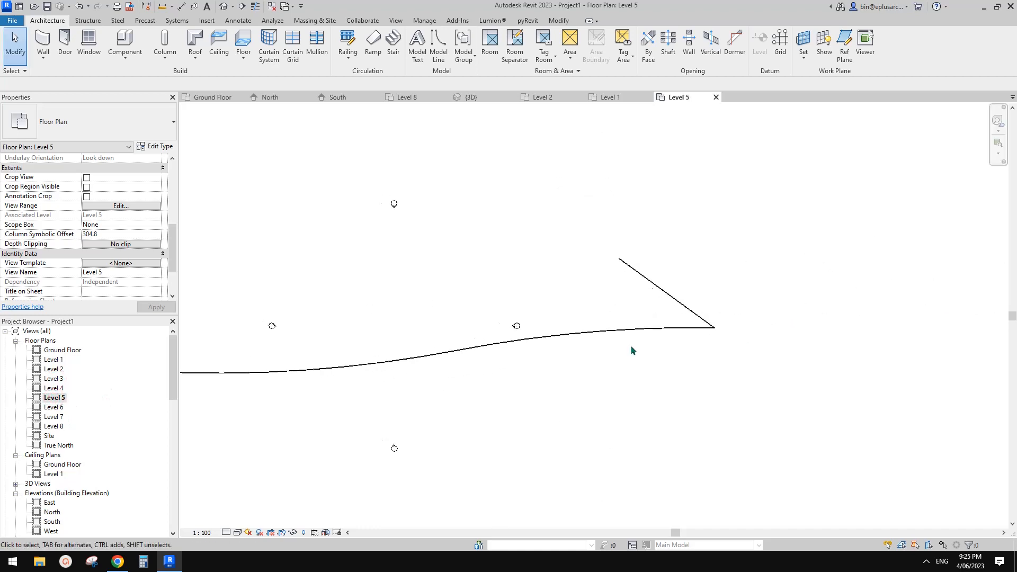
scroll(142, 262, down, 3)
scroll(142, 250, up, 2)
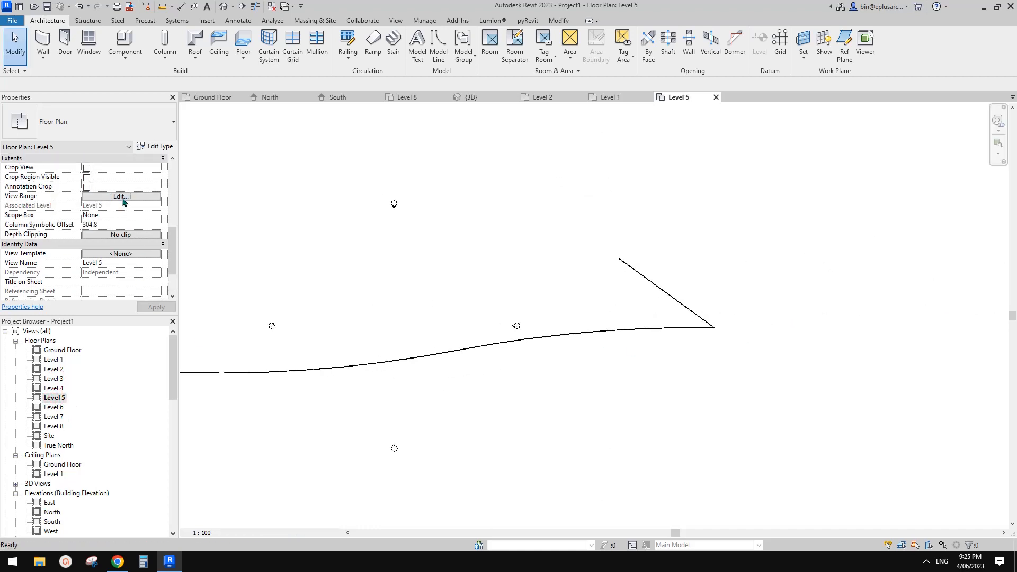
click(121, 196)
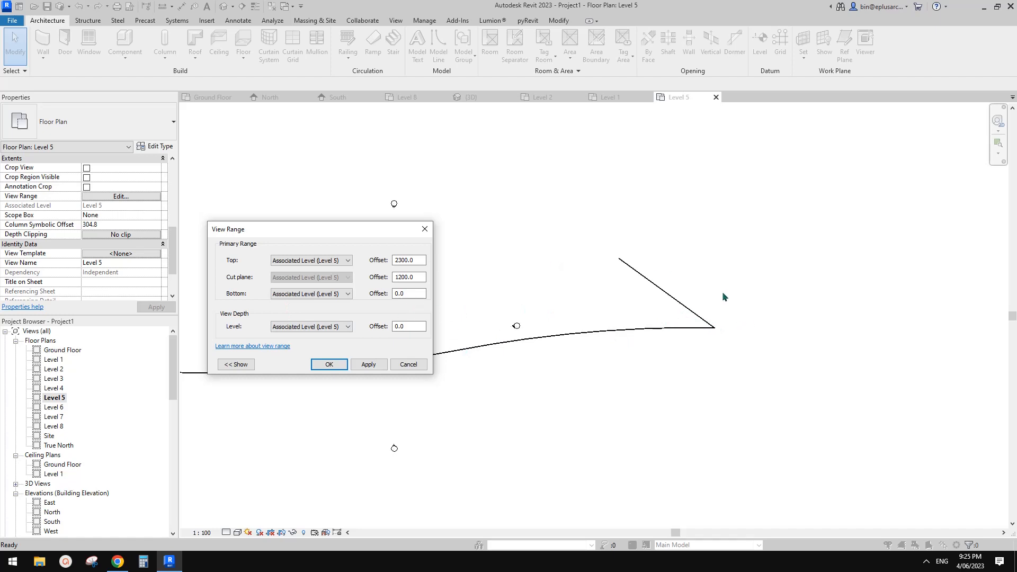
click(337, 327)
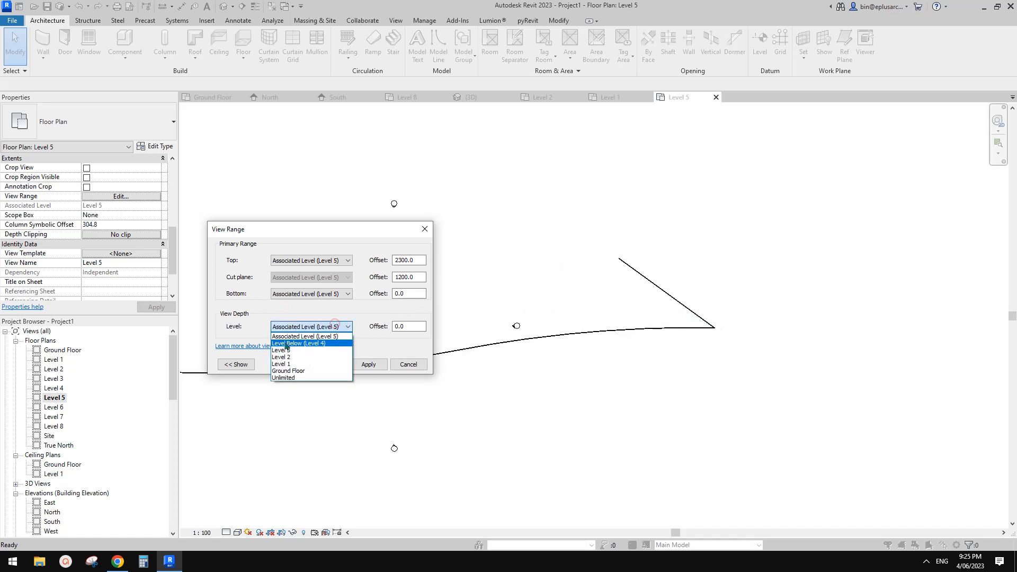
click(286, 378)
click(368, 364)
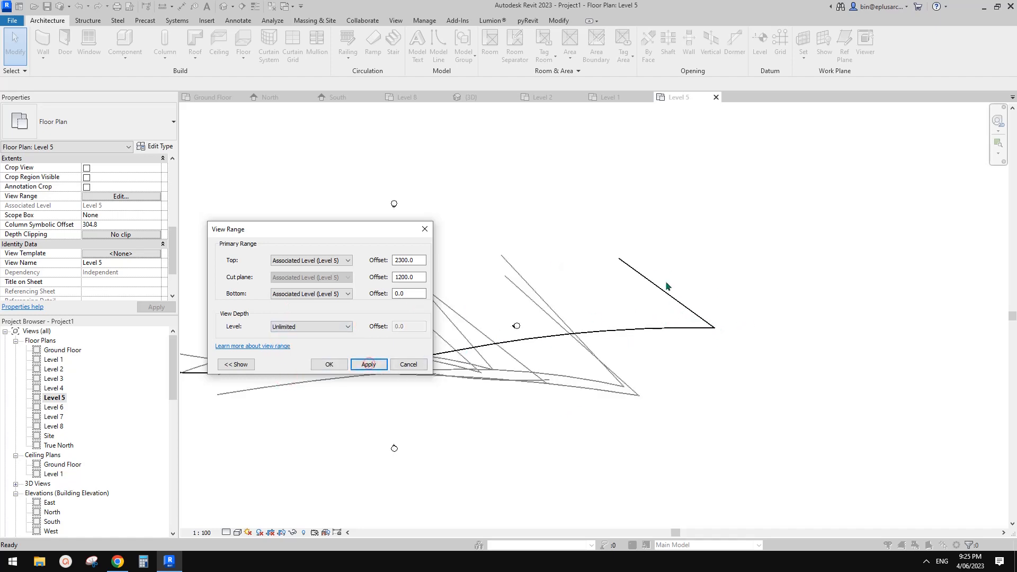
click(329, 364)
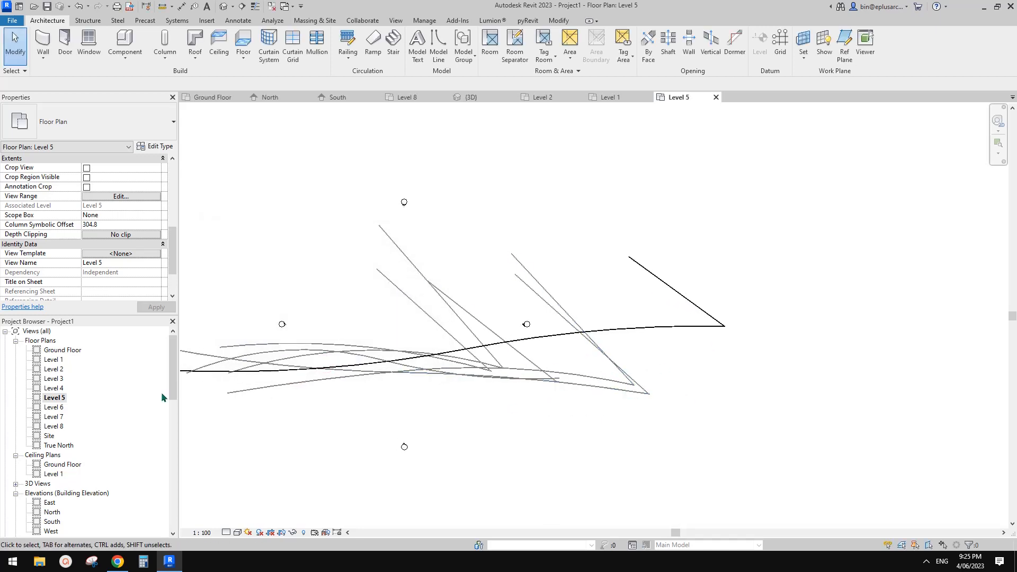
- In the Level 6 floor plan, set the view range's View Depth level to Unlimited
double_click(54, 407)
scroll(106, 264, down, 3)
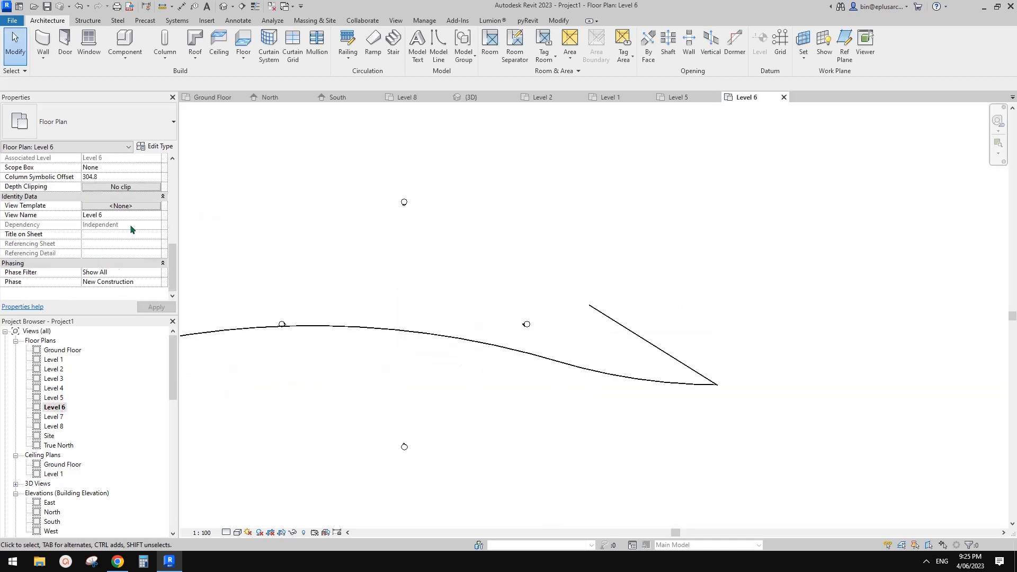
click(131, 188)
key(Escape)
click(121, 206)
key(Escape)
scroll(174, 257, up, 3)
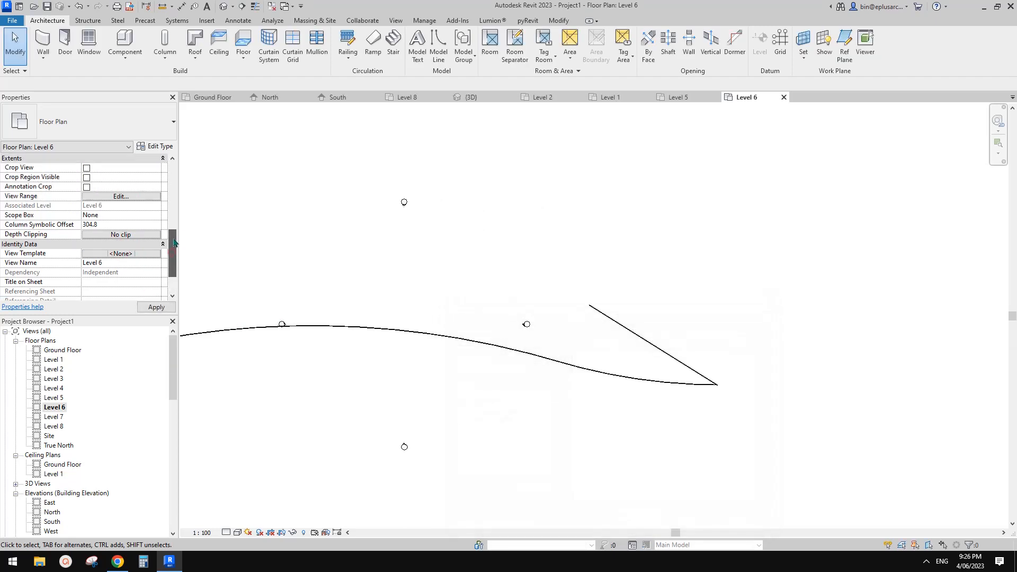
click(121, 196)
click(318, 326)
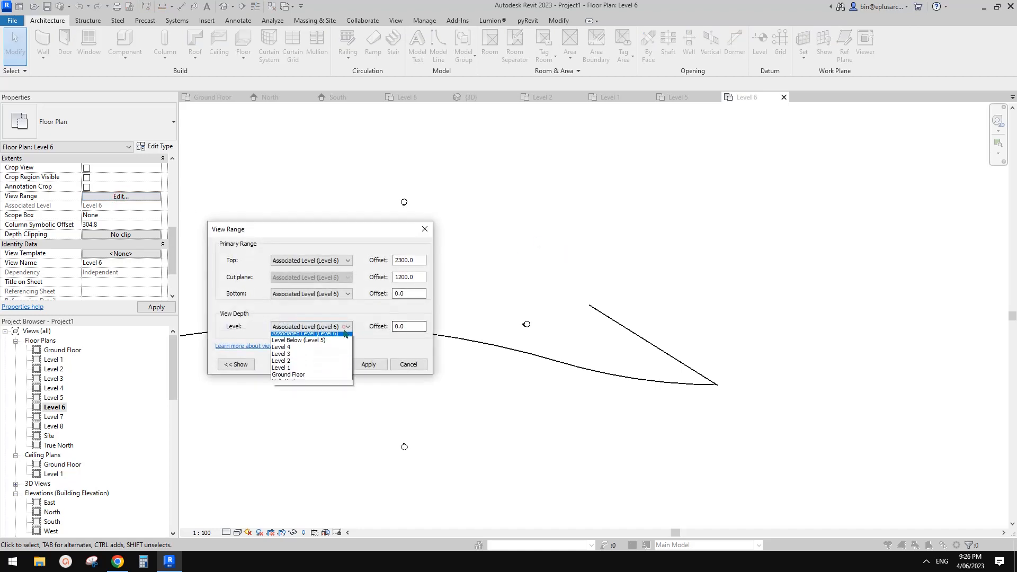
click(280, 383)
click(368, 365)
click(327, 364)
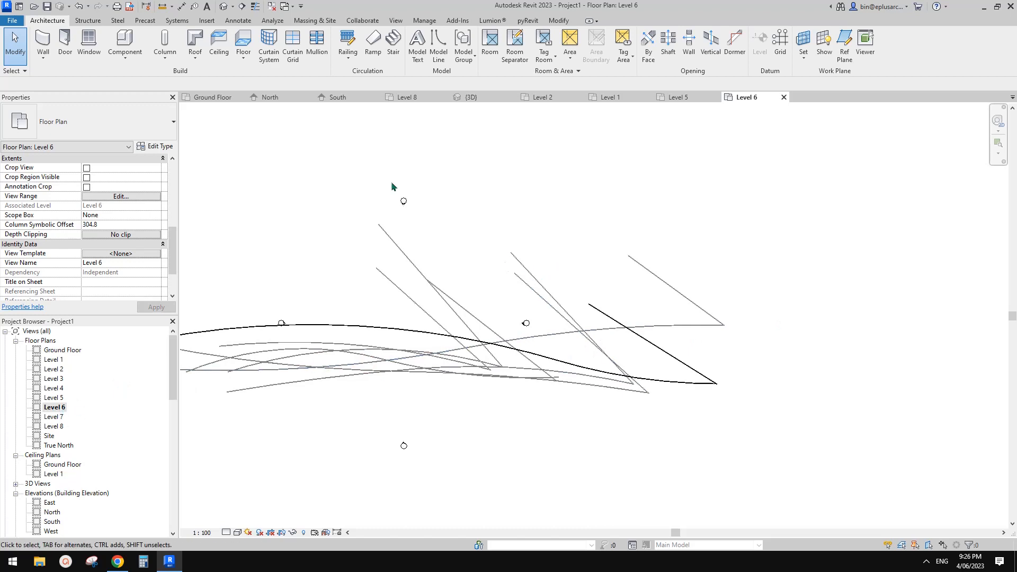
- Close the inactive views and compare the walls in the 3D view with the façade photo in the Google Docs document in Chrome
click(271, 6)
click(223, 6)
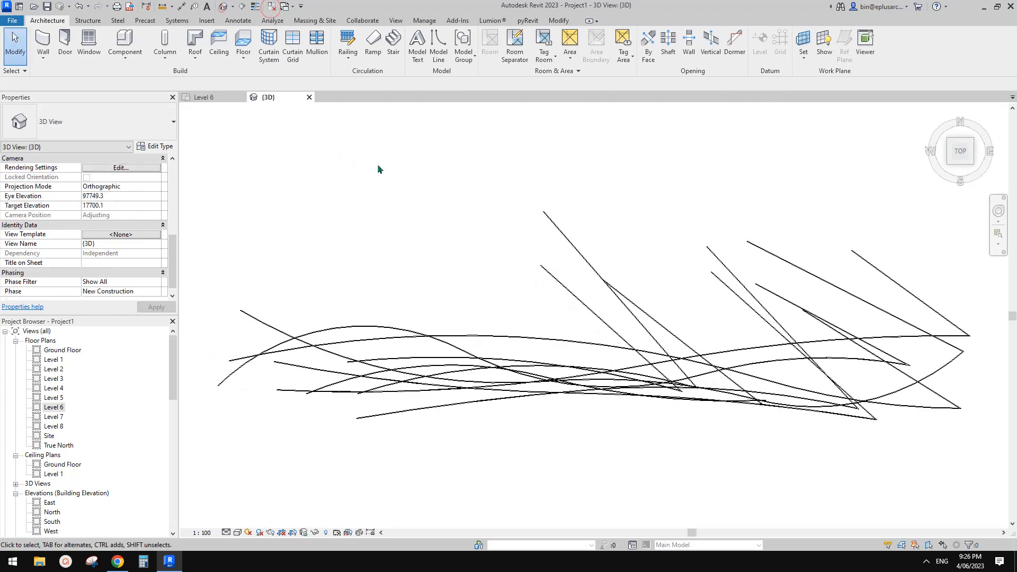
shift+middle_drag(636, 337, 602, 302)
click(118, 561)
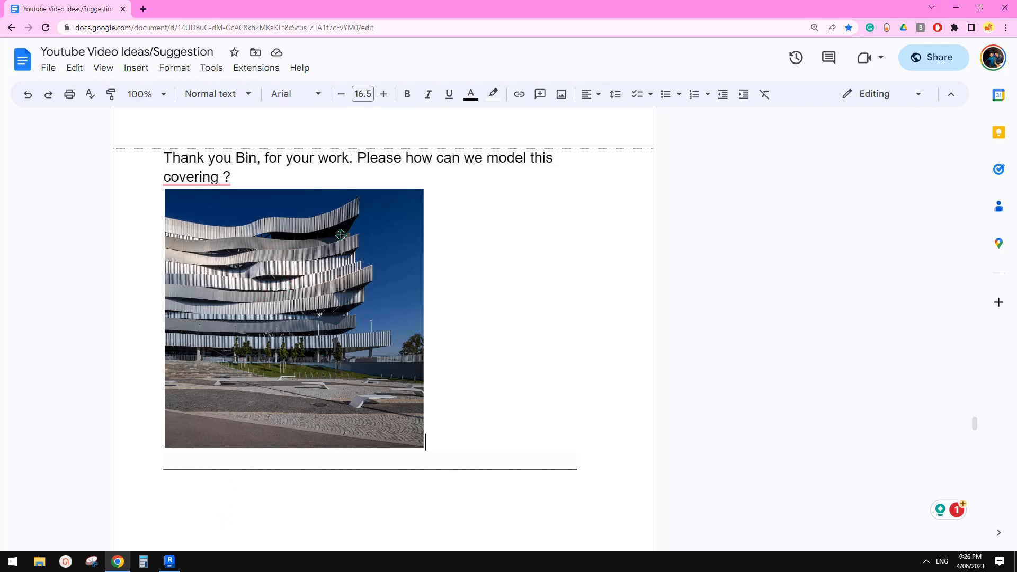
click(169, 560)
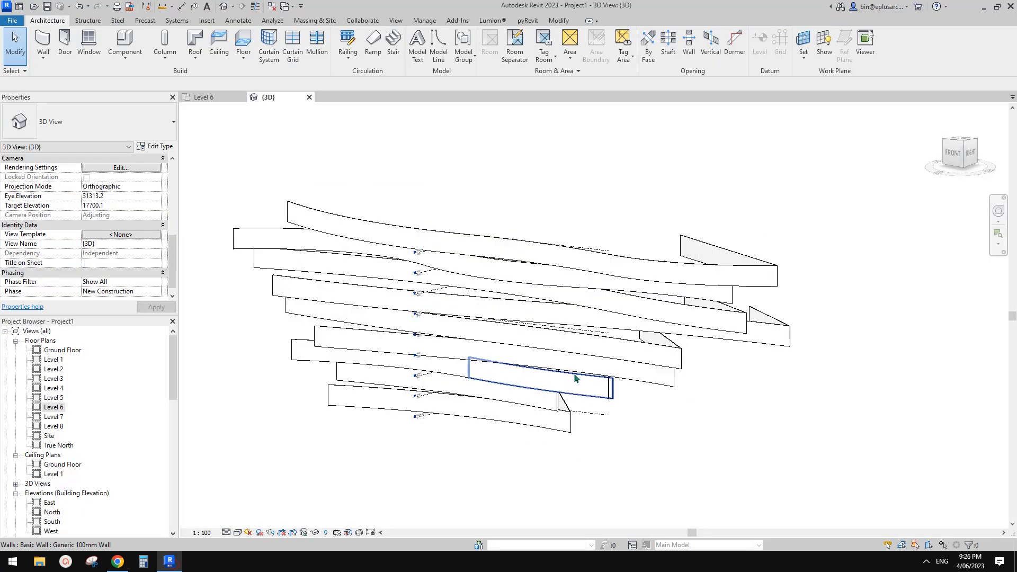
- Start a new in-place component in the Mass category and name it Mass 1
shift+middle_drag(575, 378, 435, 350)
scroll(590, 381, down, 1)
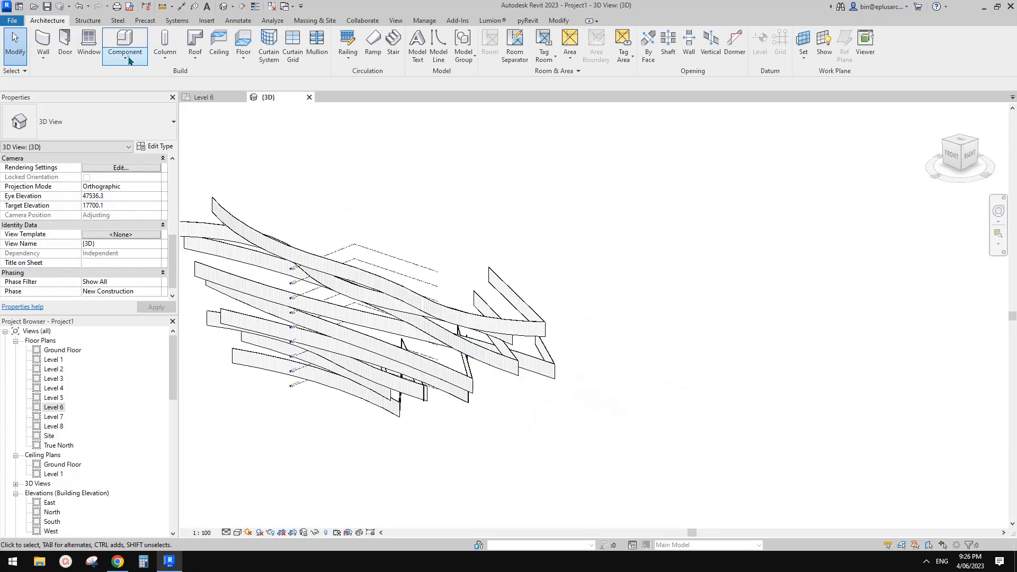
click(125, 53)
click(144, 103)
click(371, 231)
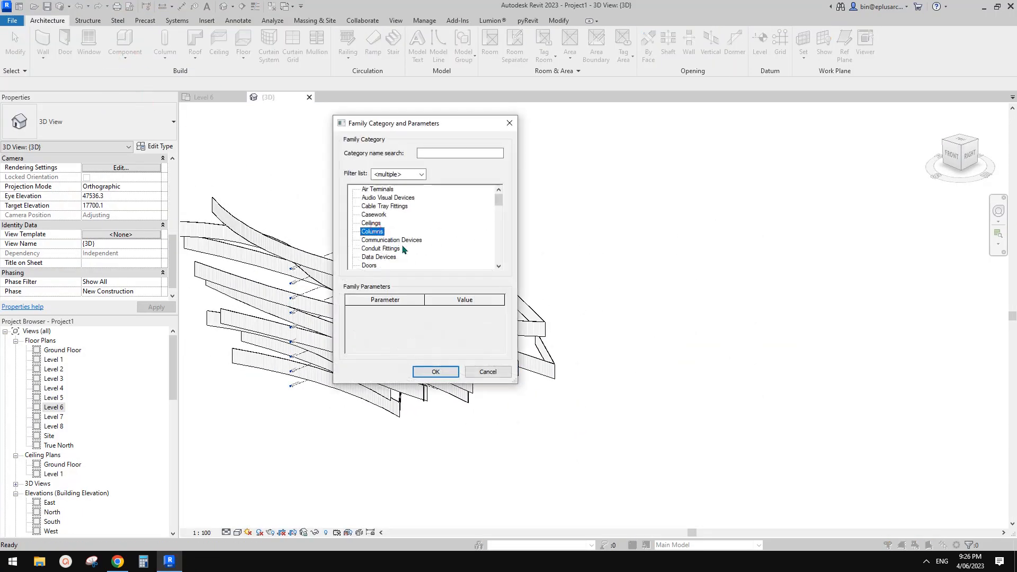
scroll(370, 232, down, 6)
click(368, 232)
click(444, 374)
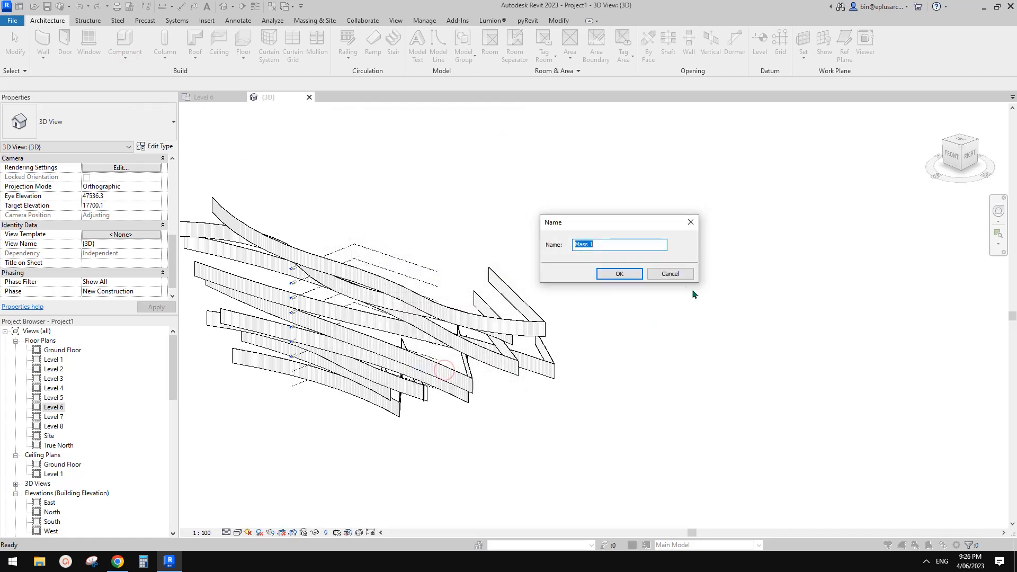
key(Return)
scroll(633, 319, down, 2)
middle_drag(630, 320, 516, 281)
shift+middle_drag(598, 314, 619, 327)
middle_drag(537, 289, 534, 311)
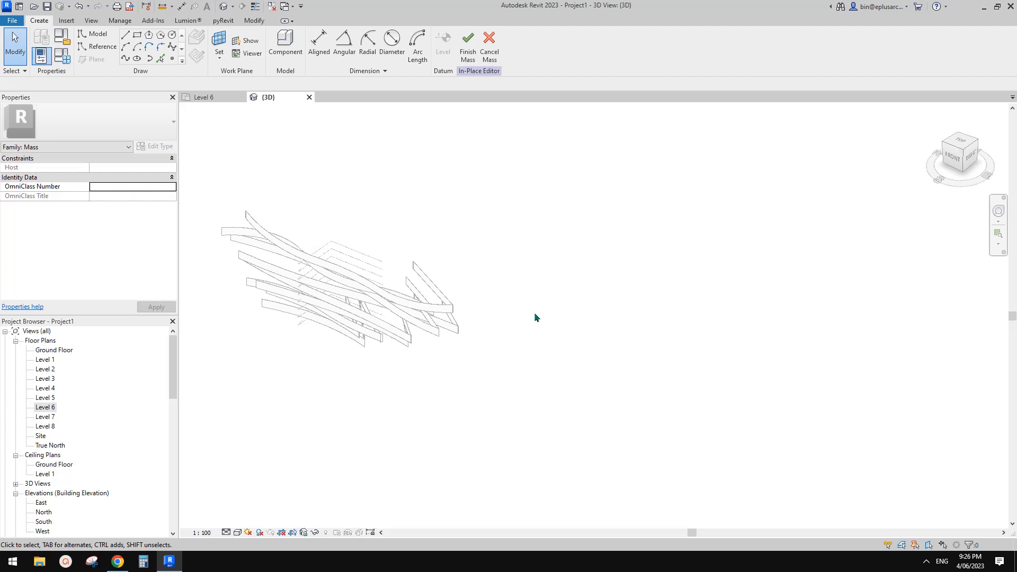
shift+middle_drag(536, 315, 477, 275)
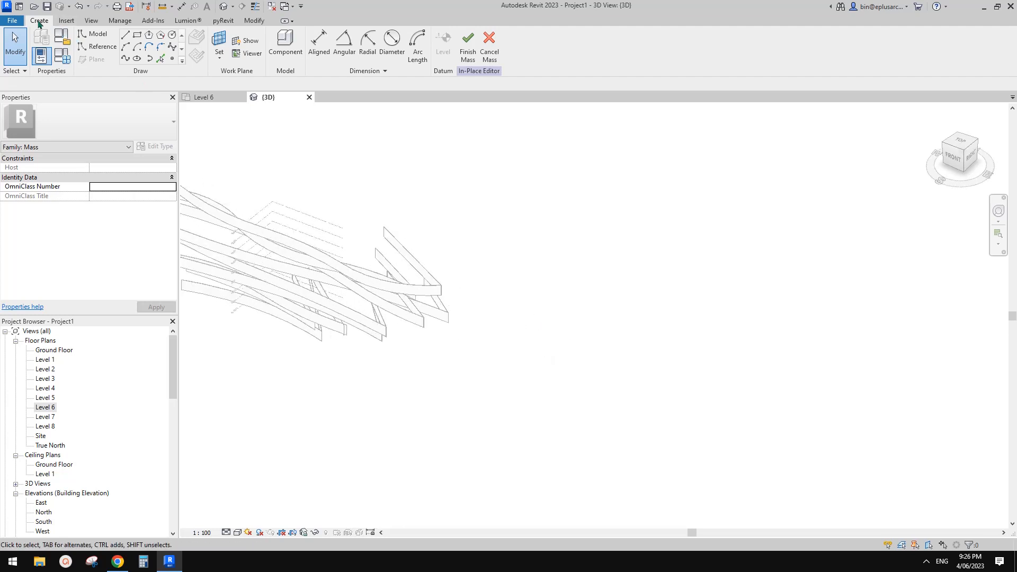
middle_drag(503, 198, 504, 201)
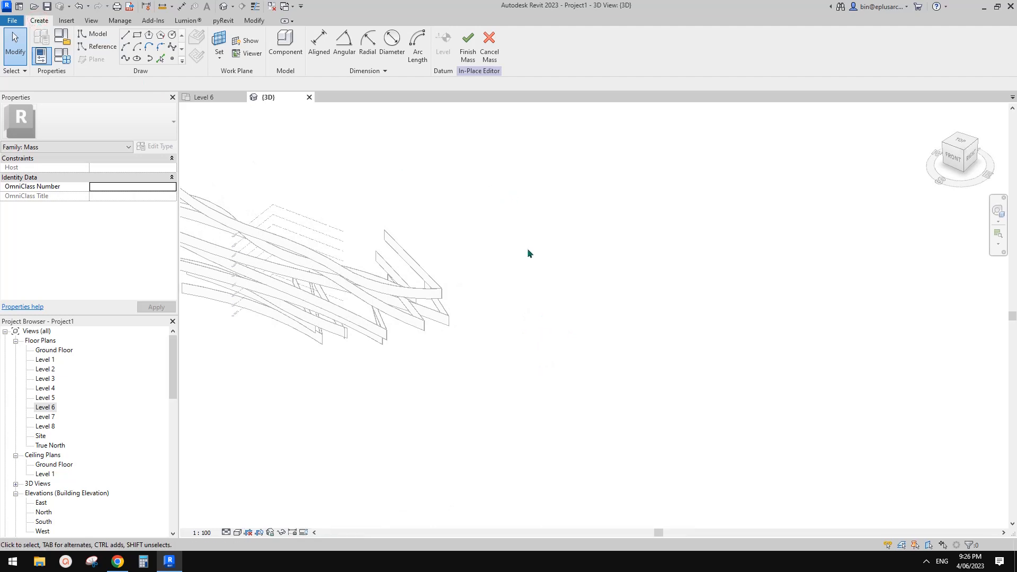
middle_drag(518, 269, 578, 378)
middle_drag(622, 330, 600, 316)
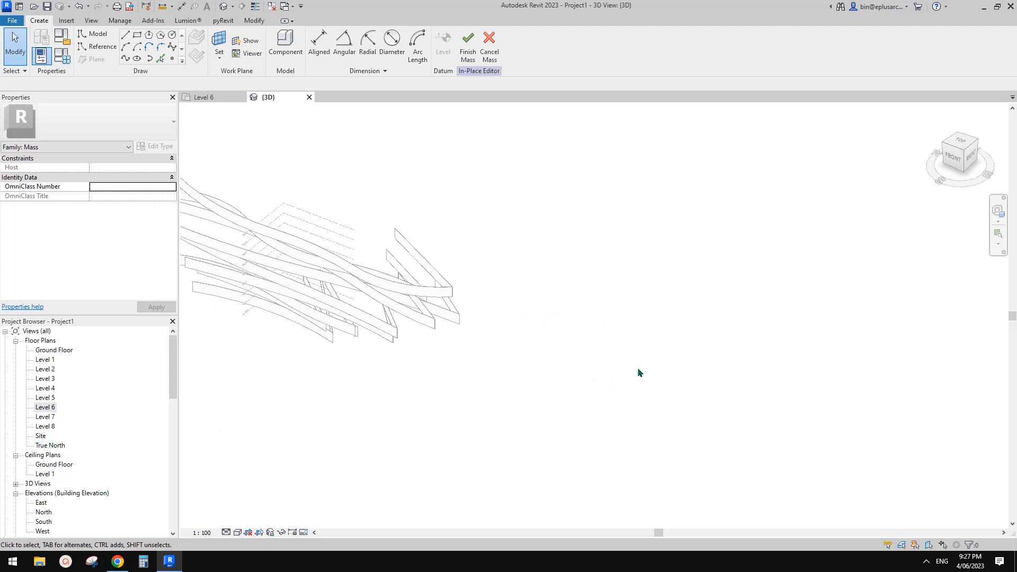
middle_drag(639, 372, 641, 377)
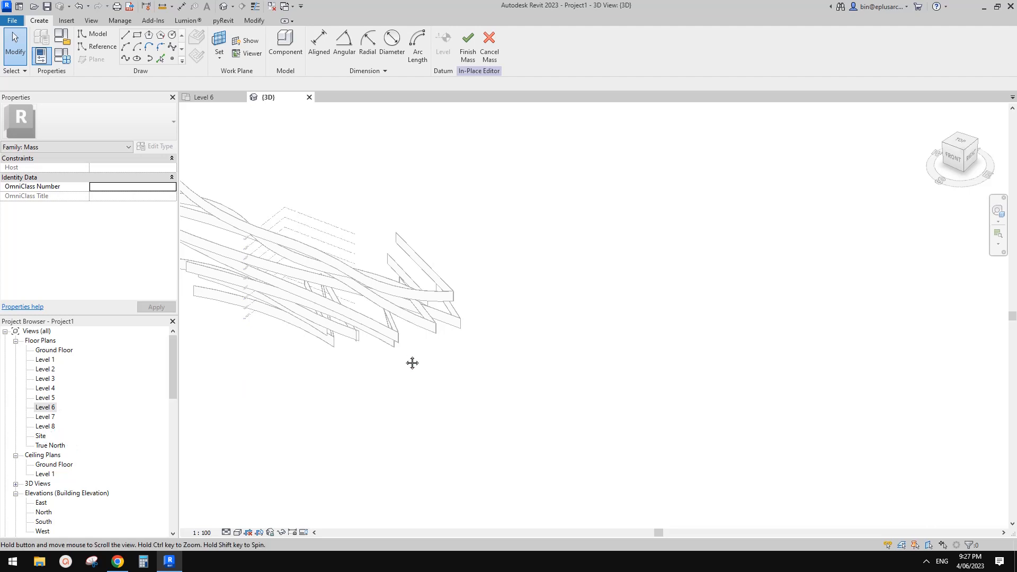
middle_drag(411, 361, 403, 357)
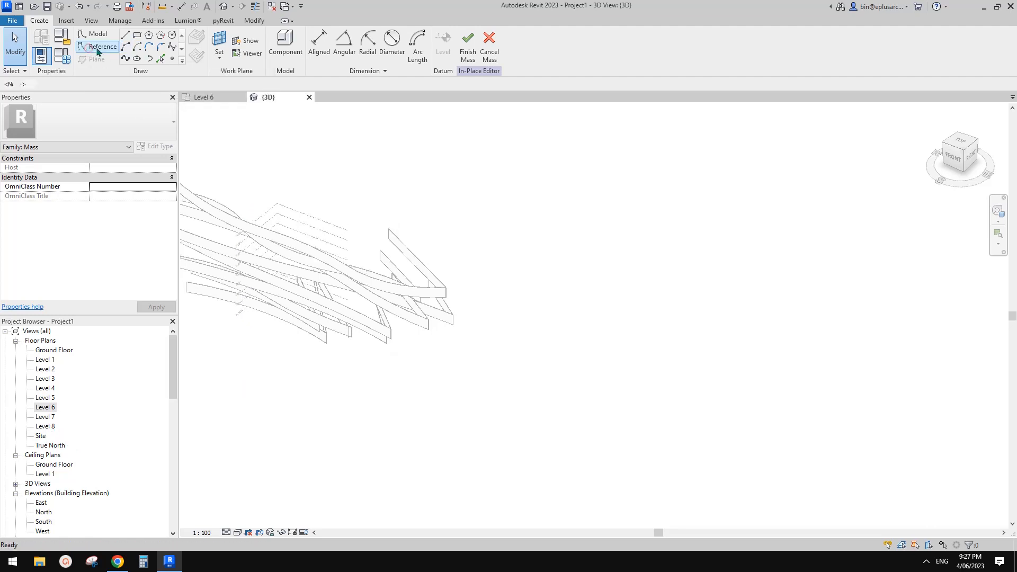
click(90, 49)
click(127, 59)
click(128, 59)
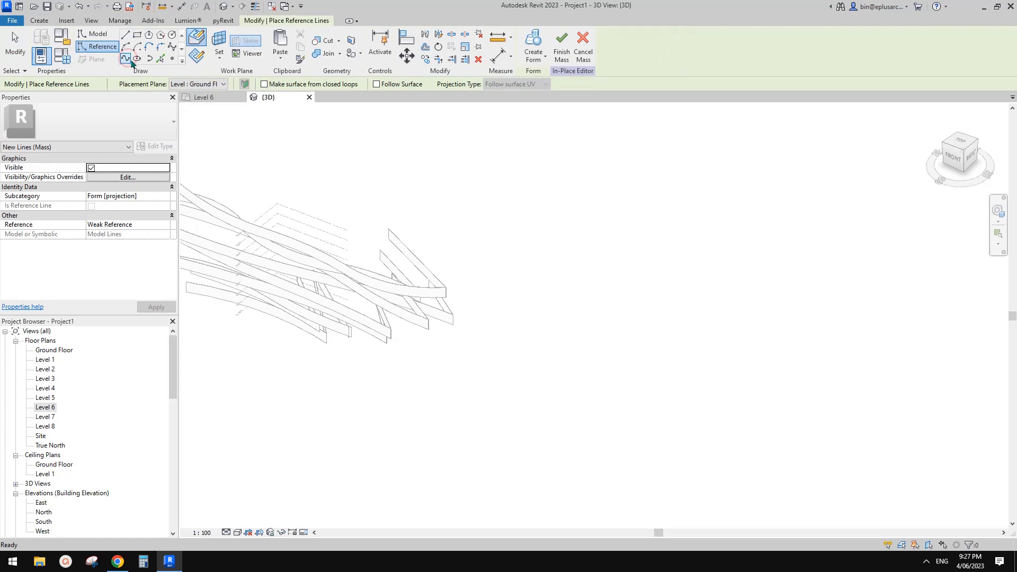
click(172, 47)
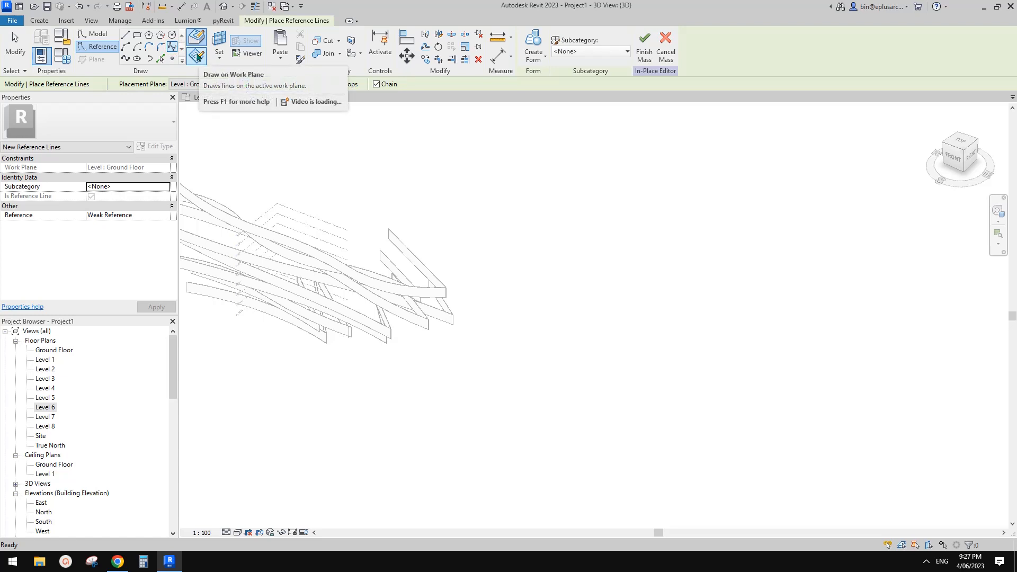
click(219, 38)
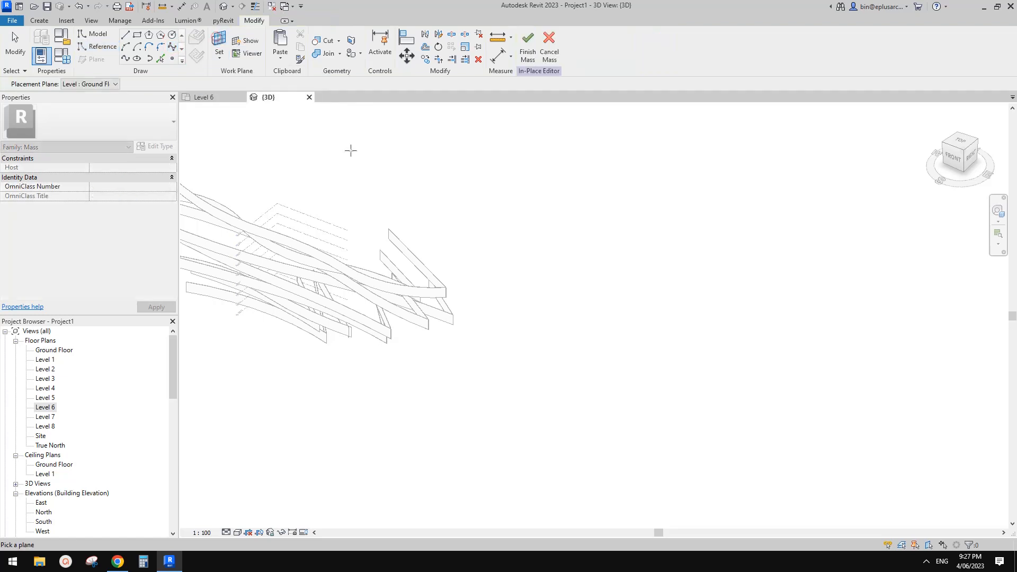
click(107, 86)
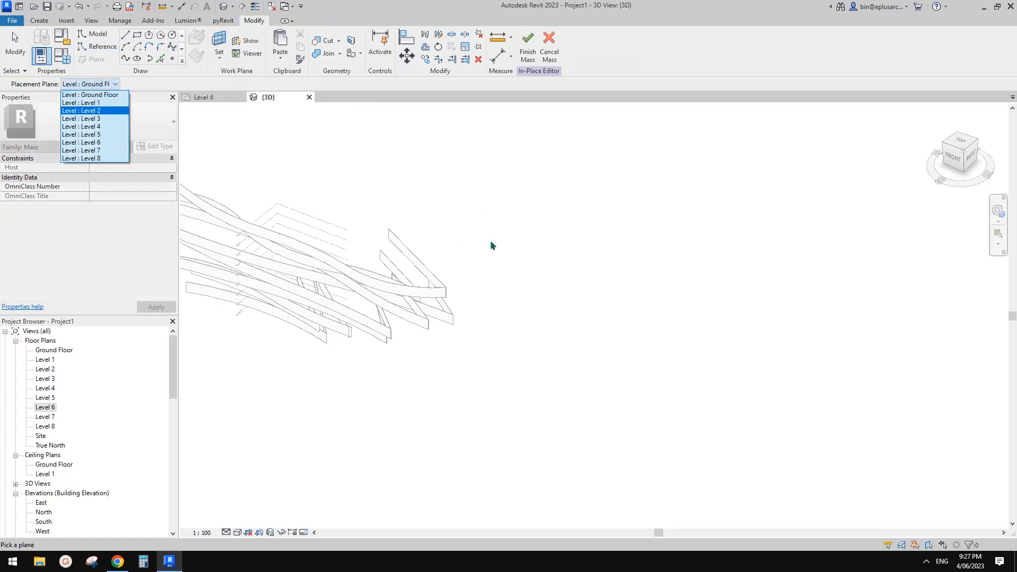
click(643, 345)
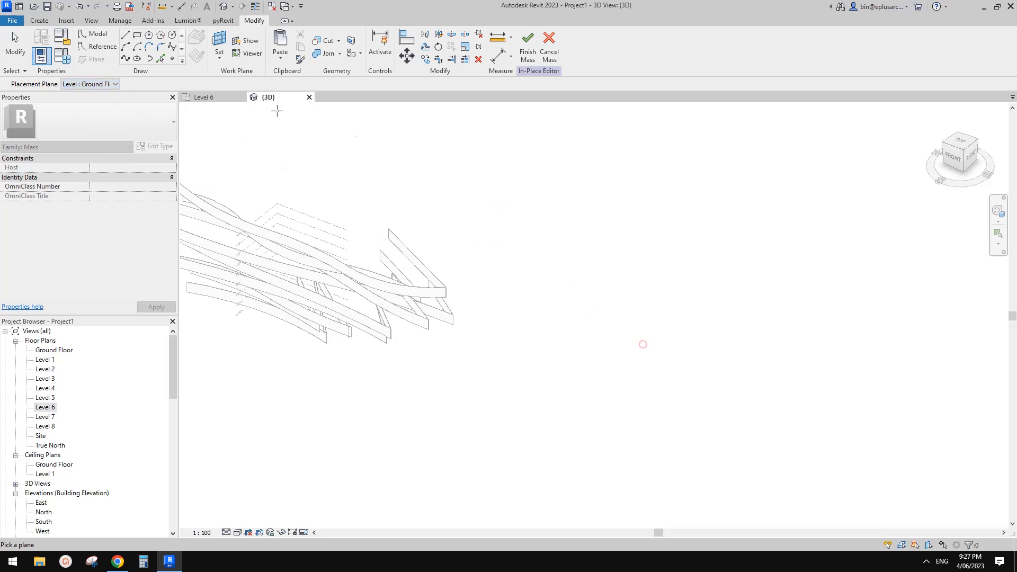
click(507, 355)
click(556, 328)
click(630, 372)
click(670, 347)
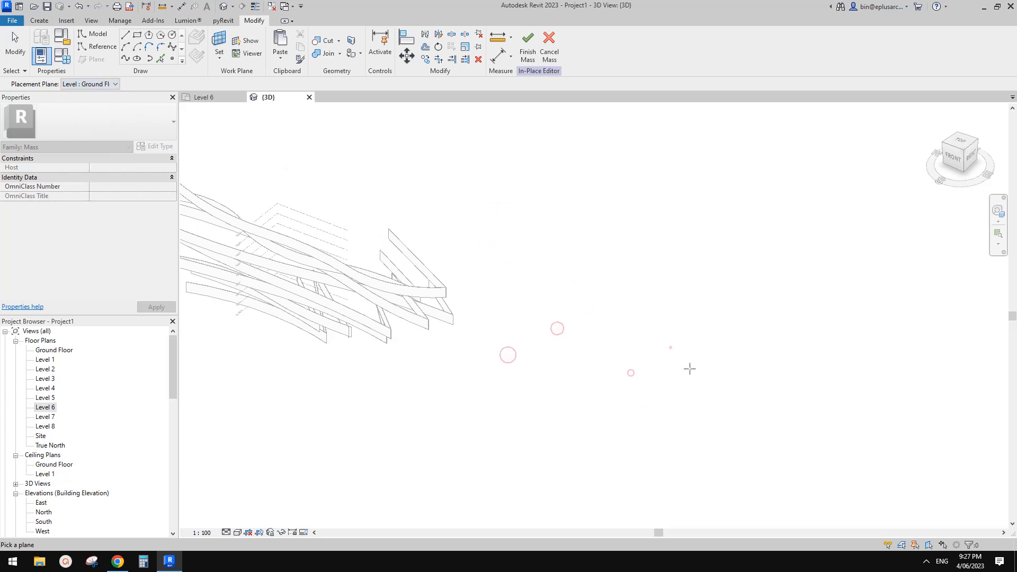
click(761, 360)
click(709, 389)
middle_drag(683, 291, 602, 295)
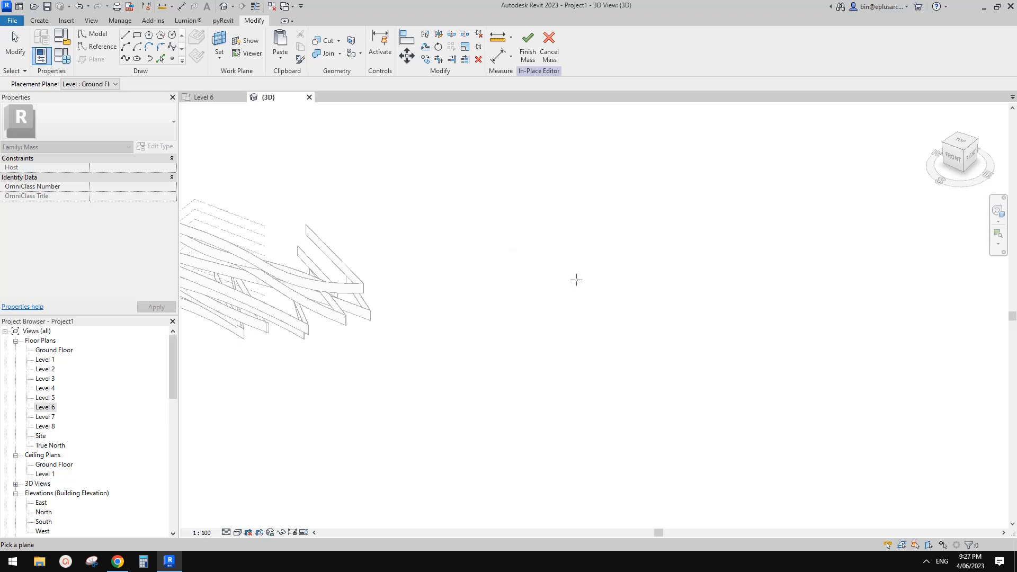
key(Escape)
- In the top view with north up, draw a wavy six-point reference spline about 82300 mm long on the Ground Floor level beside the walls
shift+middle_drag(583, 295, 688, 227)
click(962, 140)
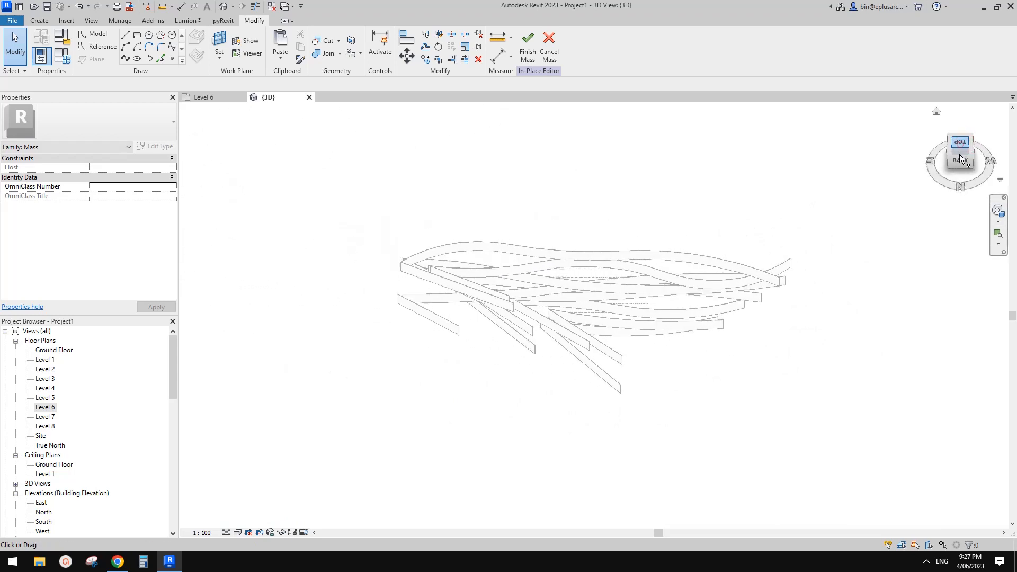
click(993, 111)
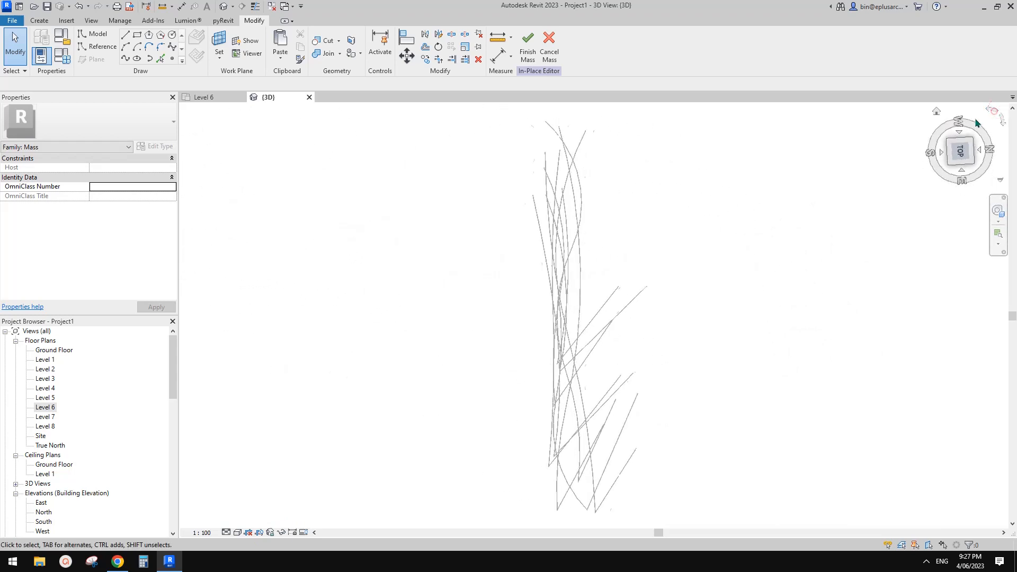
click(993, 111)
middle_drag(841, 254, 538, 281)
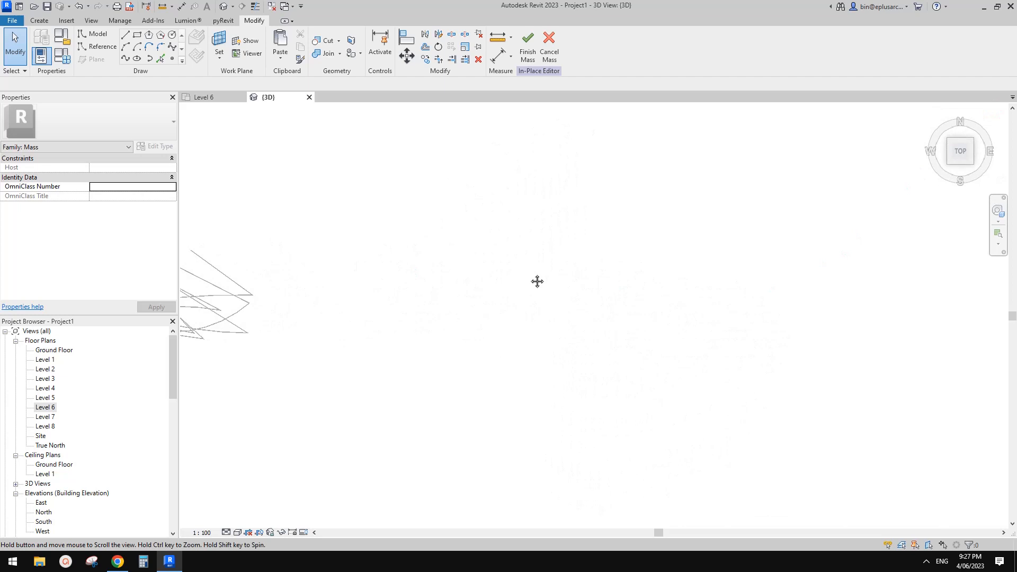
click(101, 53)
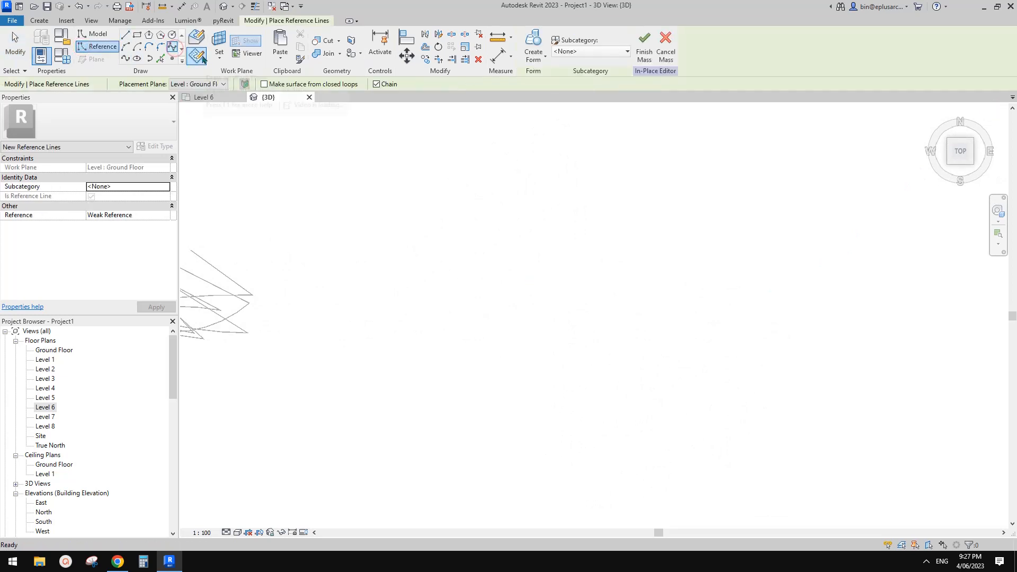
click(219, 45)
click(101, 83)
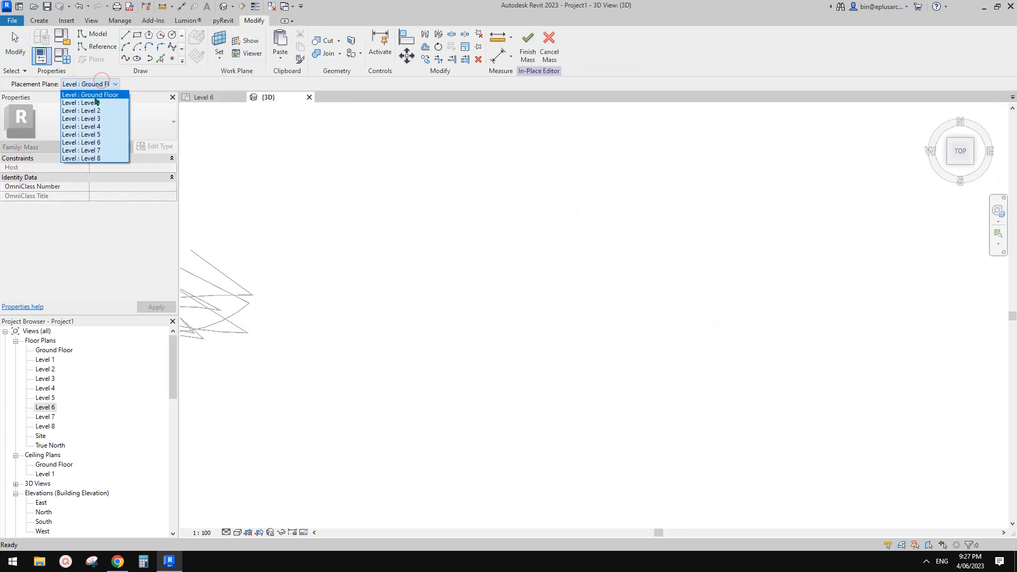
click(94, 97)
click(401, 315)
click(468, 286)
click(538, 322)
click(558, 294)
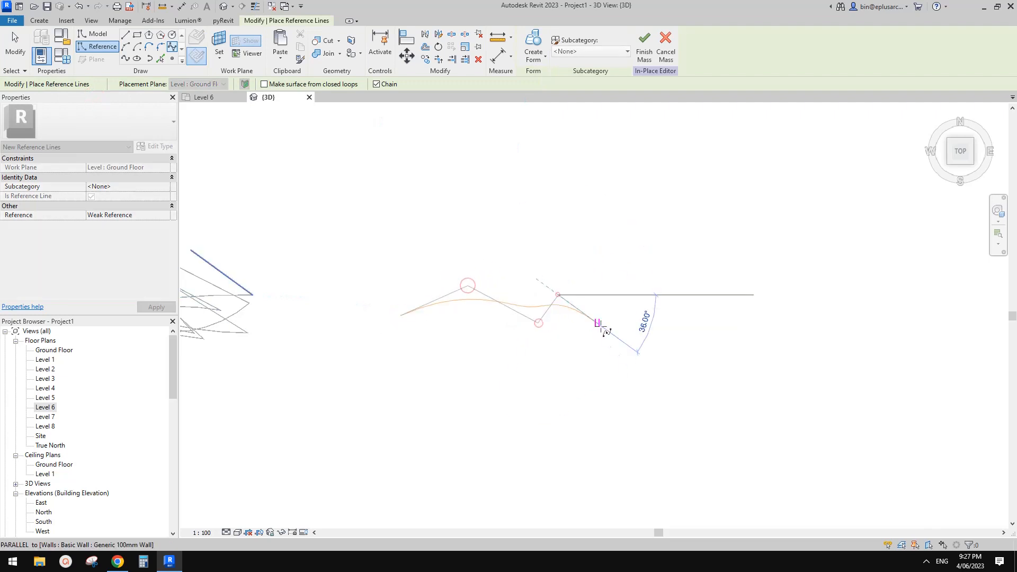
click(599, 326)
click(652, 293)
key(Escape)
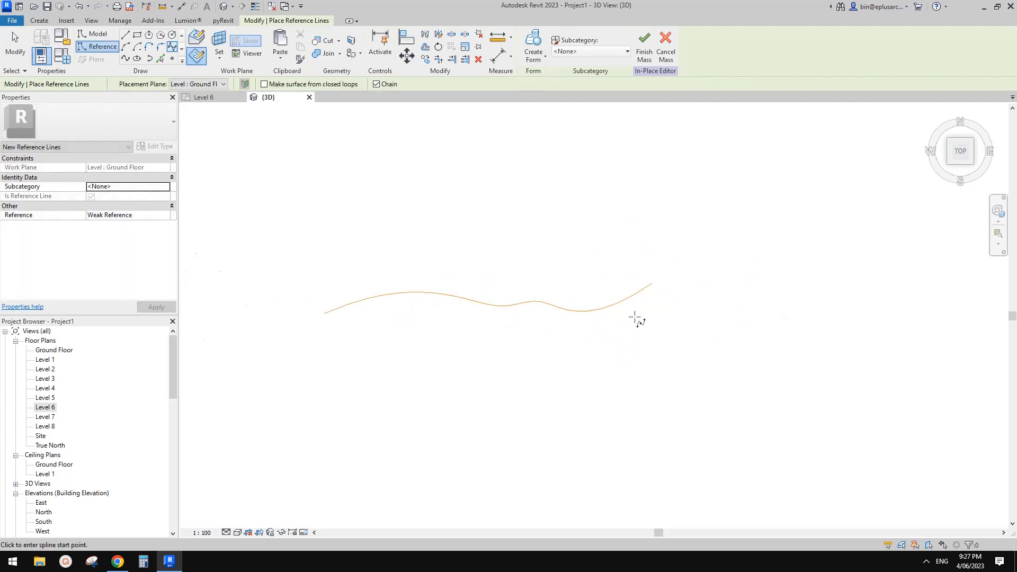
key(Escape)
- Reshape the reference spline into two broad humps about 90100 mm long by moving its east end point and the adjacent control point
click(643, 296)
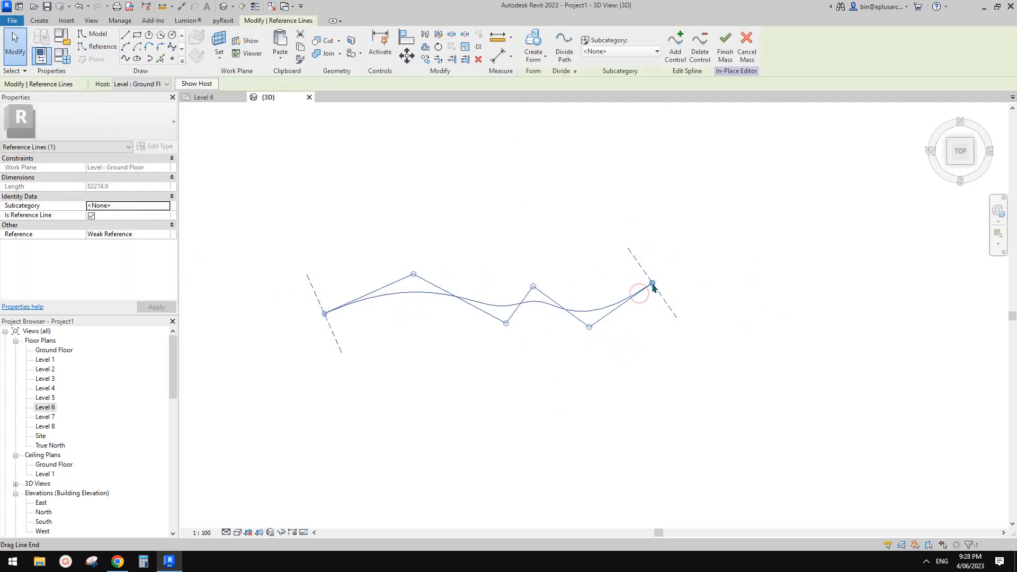
mouse_move(679, 303)
mouse_down()
mouse_move(699, 345)
mouse_move(683, 302)
mouse_move(688, 309)
mouse_up()
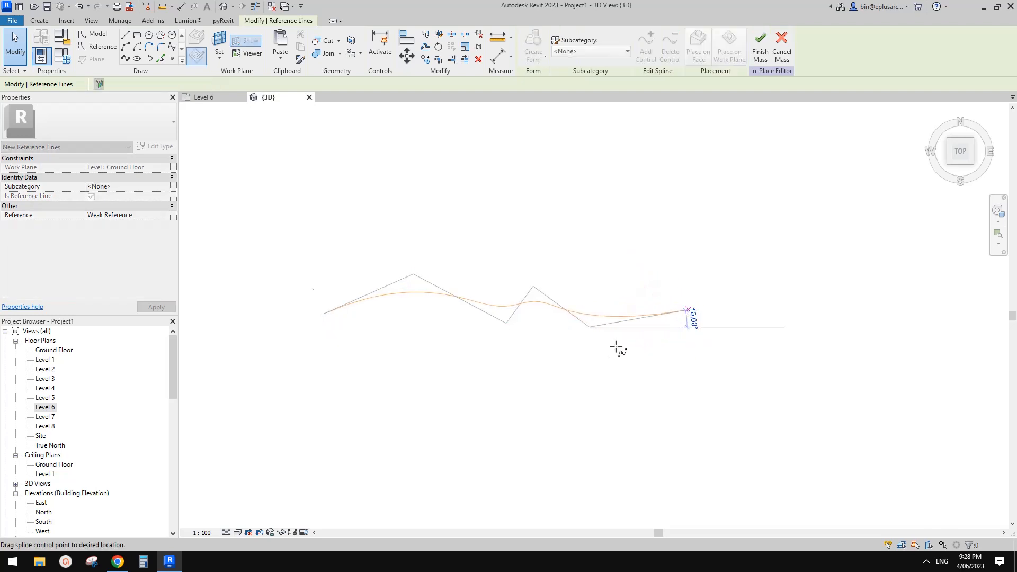
drag(589, 327, 633, 290)
key(Escape)
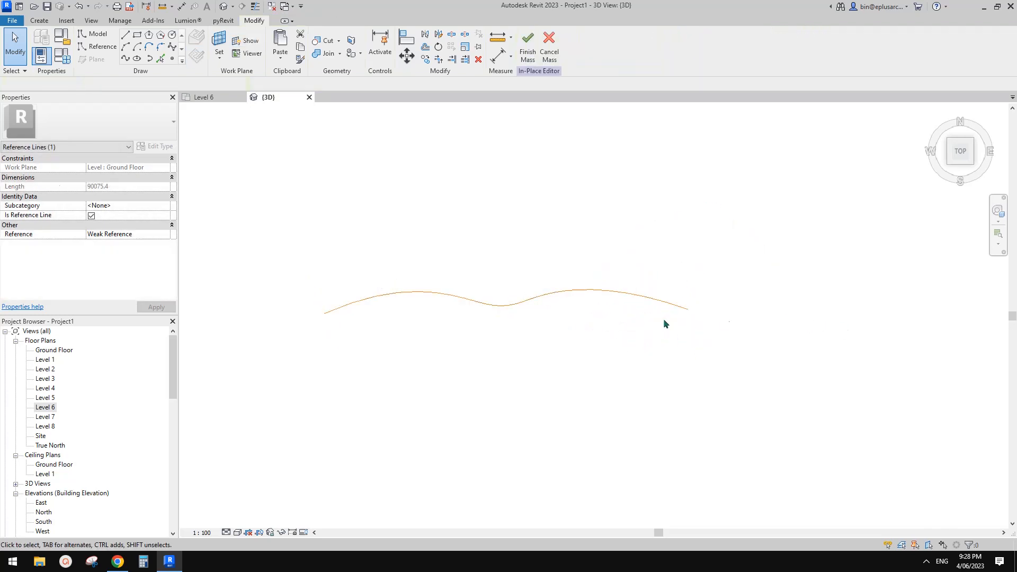
middle_drag(609, 293, 615, 313)
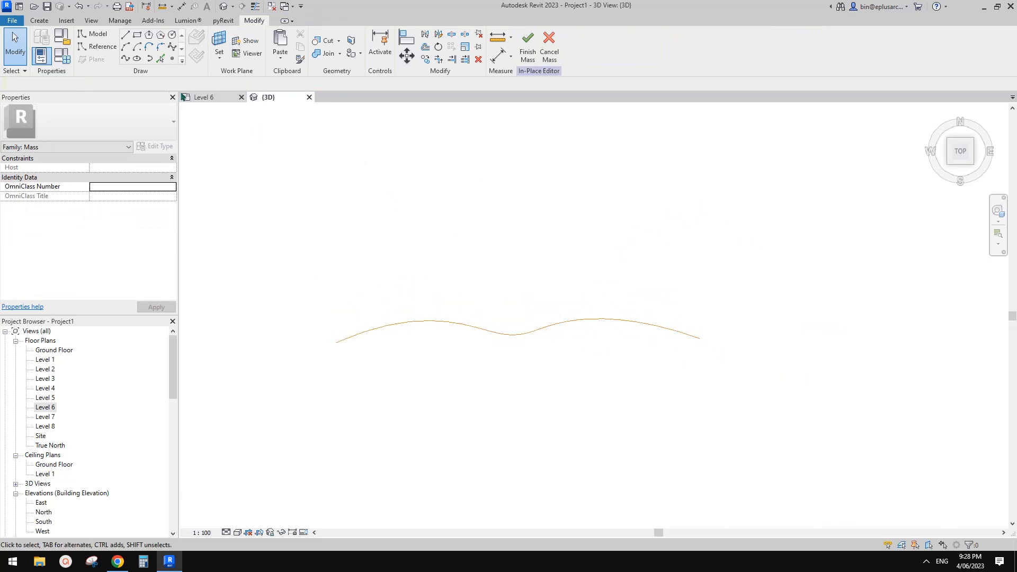
- Draw a three-point spline about 54100 mm long from the wavy curve's east end towards the northwest, and make it a reference line
click(126, 59)
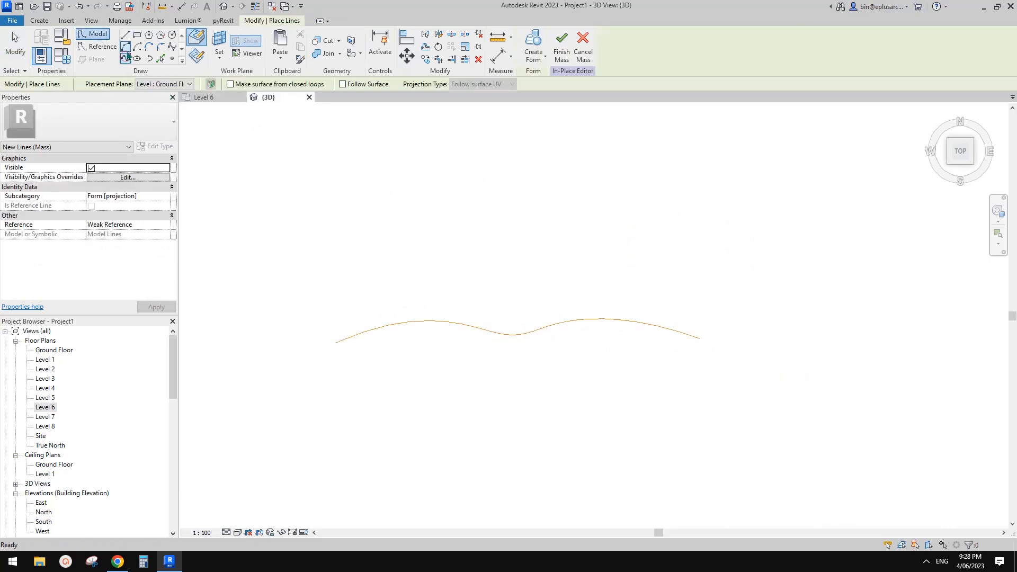
click(699, 339)
click(123, 60)
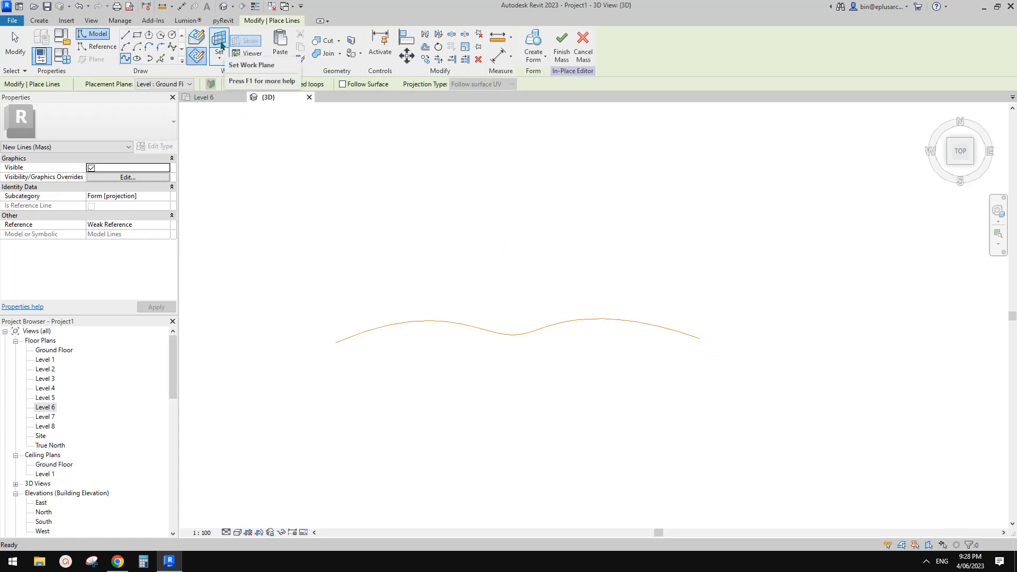
click(700, 339)
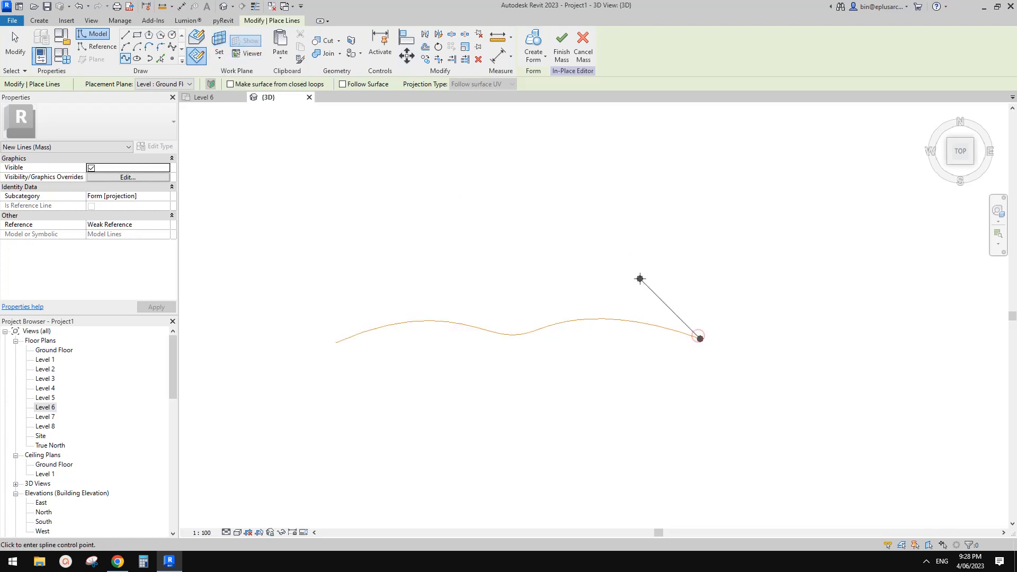
click(639, 278)
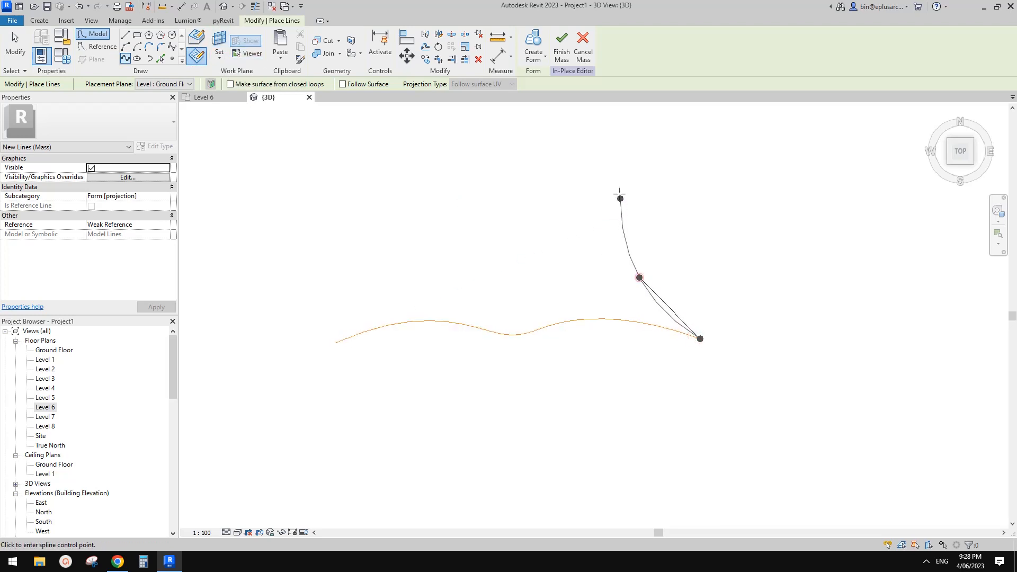
click(569, 160)
key(Escape)
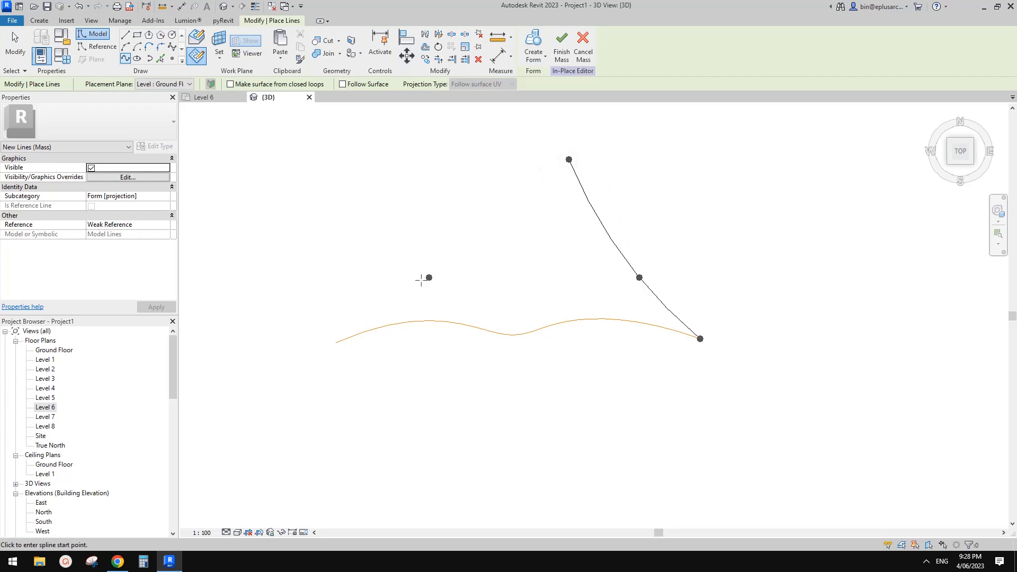
key(Escape)
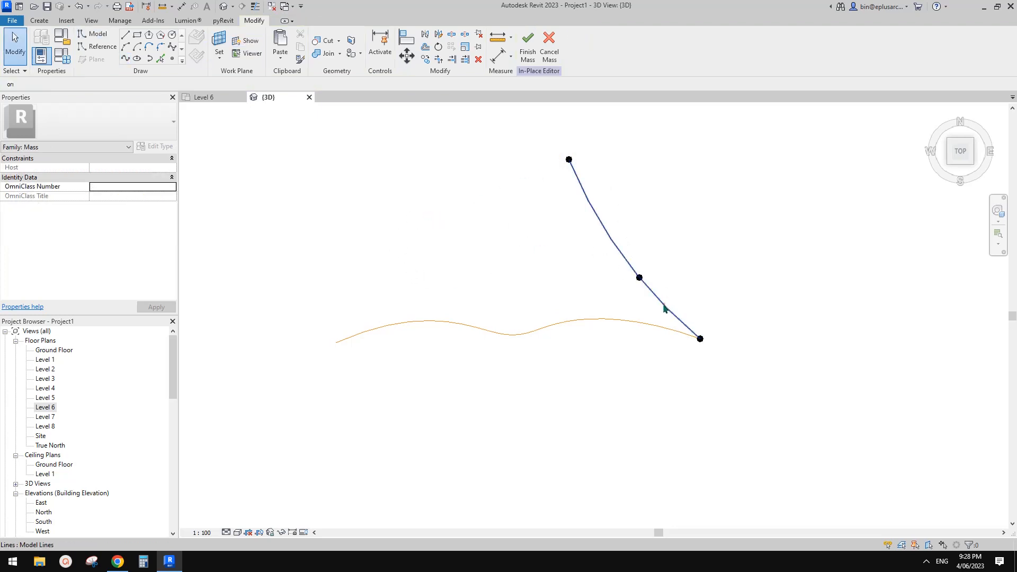
click(665, 301)
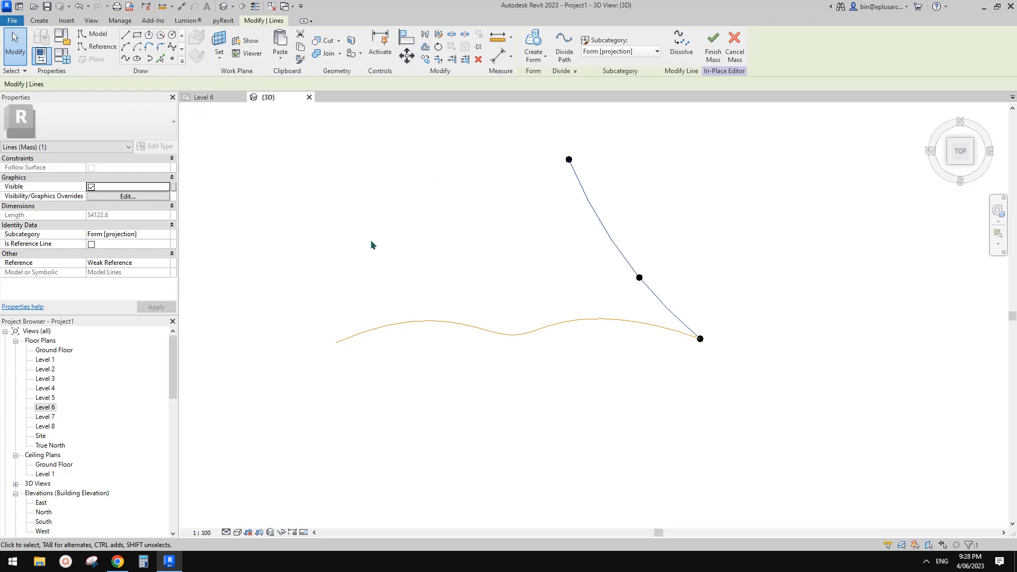
click(91, 245)
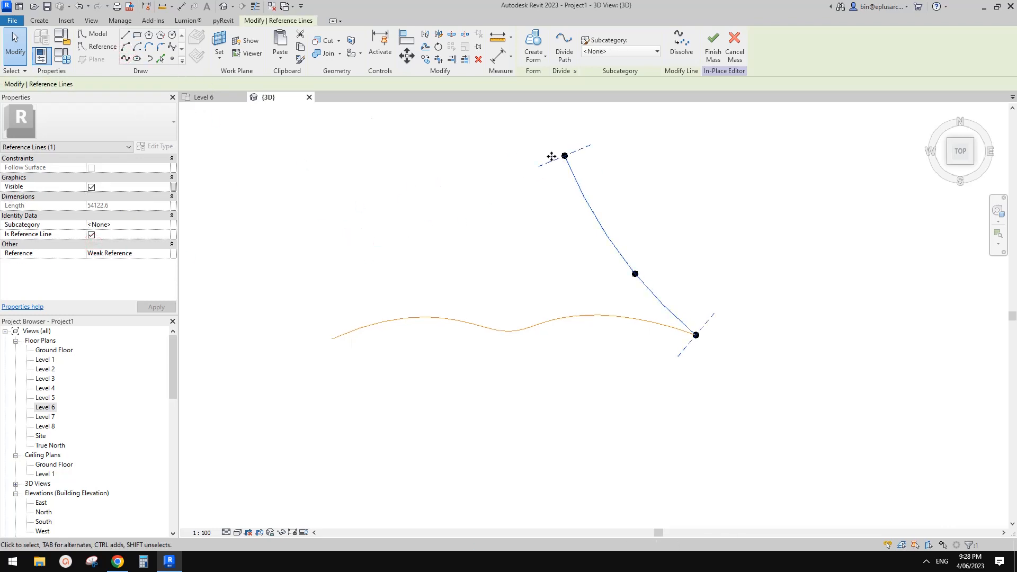
- Draw a three-control-point reference spline about 77200 mm long from the east curve's north end to the wavy curve's west end
click(125, 59)
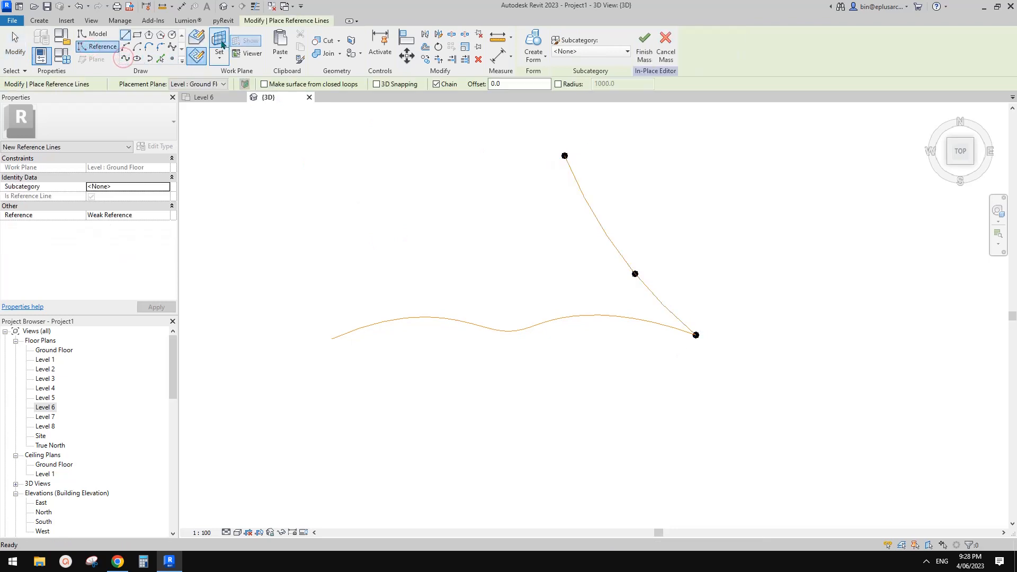
click(171, 48)
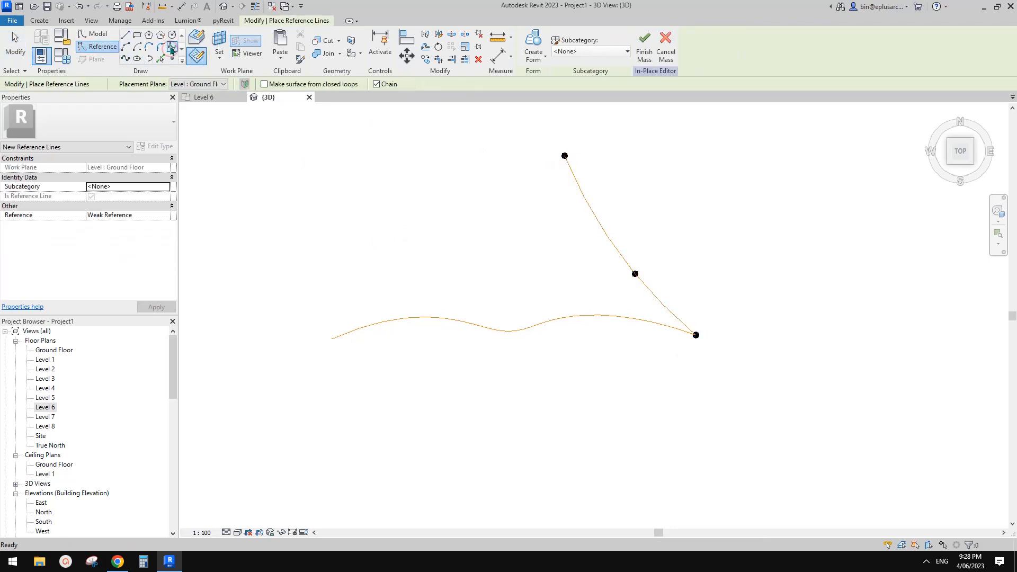
click(565, 155)
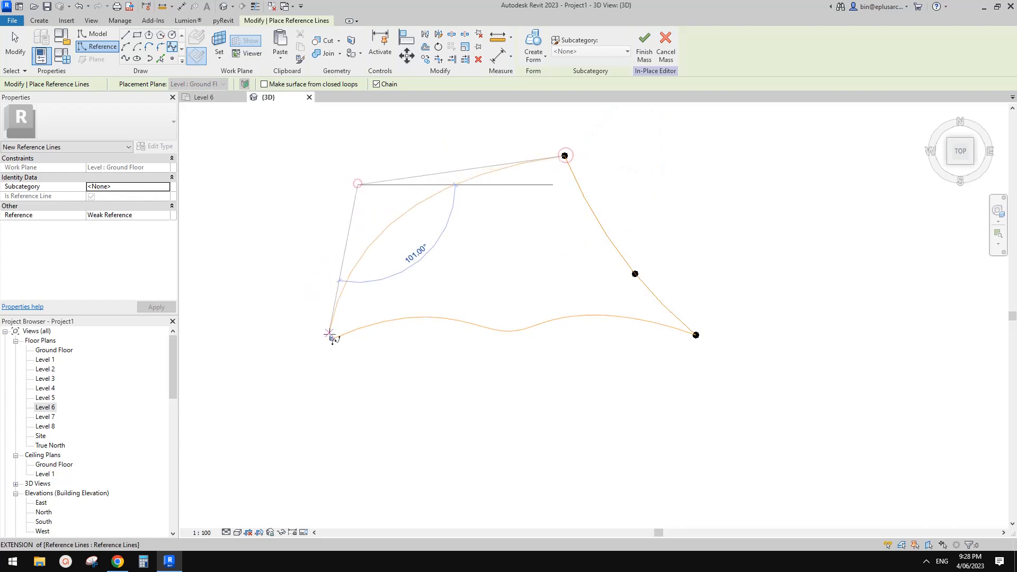
click(332, 338)
key(Escape)
key(Escape)
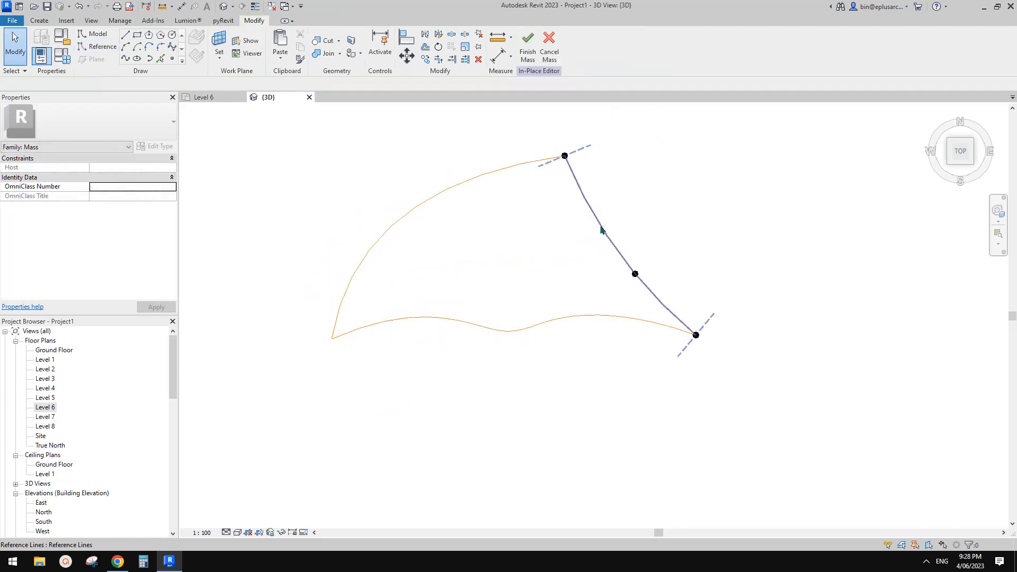
- Delete the east curve drawn through points and replace it with a three-control-point reference spline between the same two end points
click(601, 229)
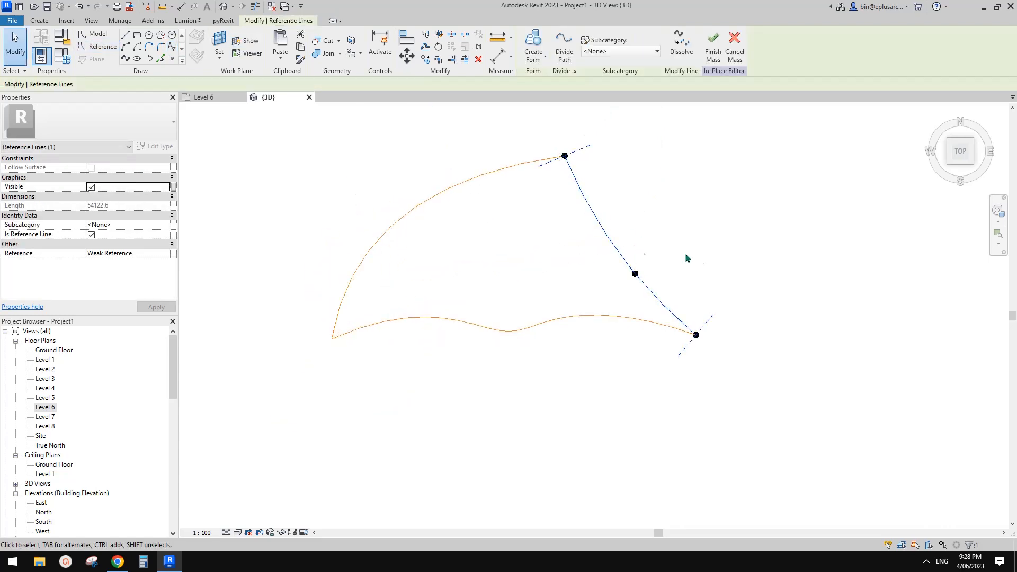
middle_drag(648, 247, 653, 252)
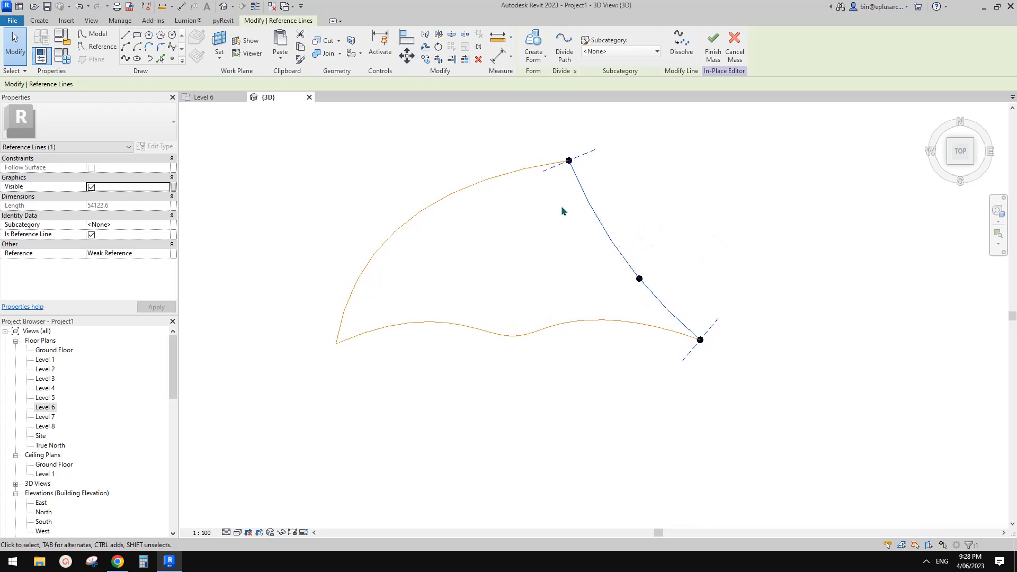
key(Delete)
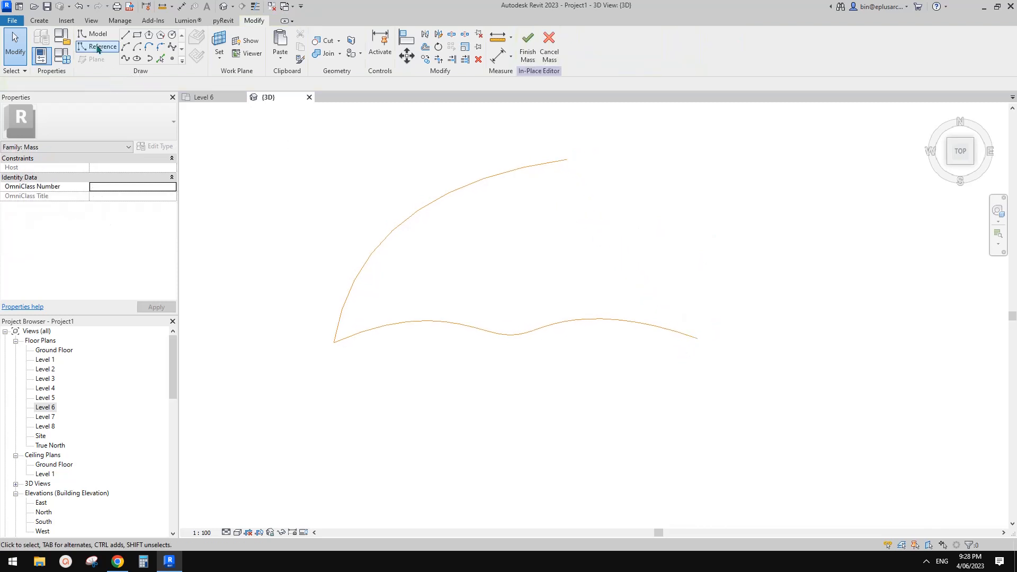
click(172, 46)
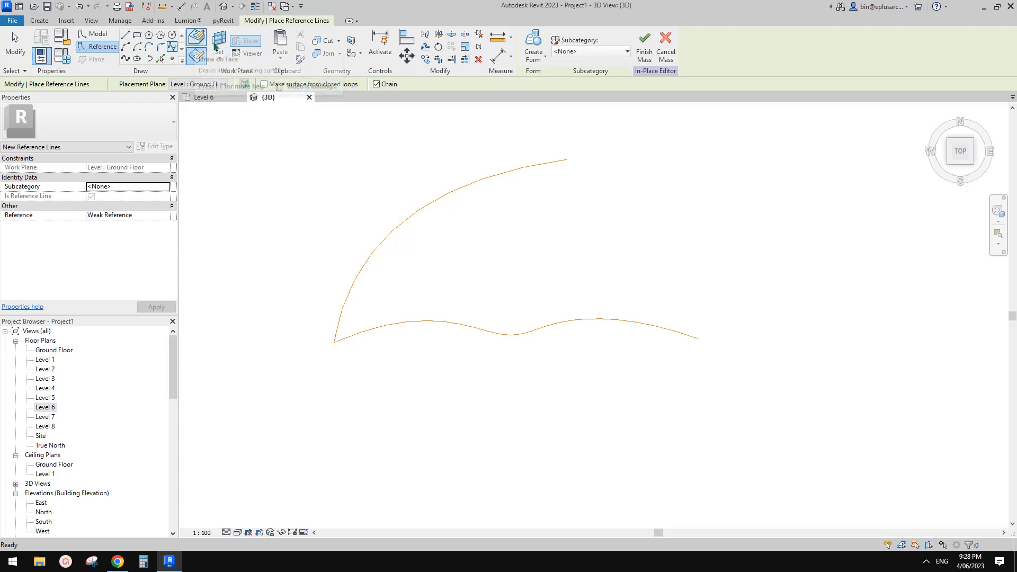
click(697, 338)
click(593, 233)
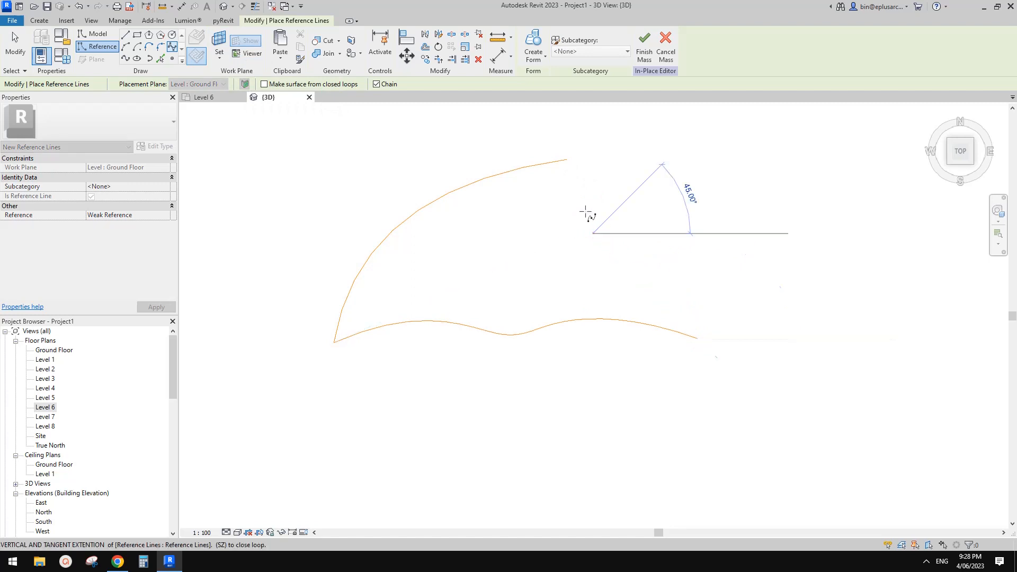
click(567, 160)
key(Escape)
key(Escape)
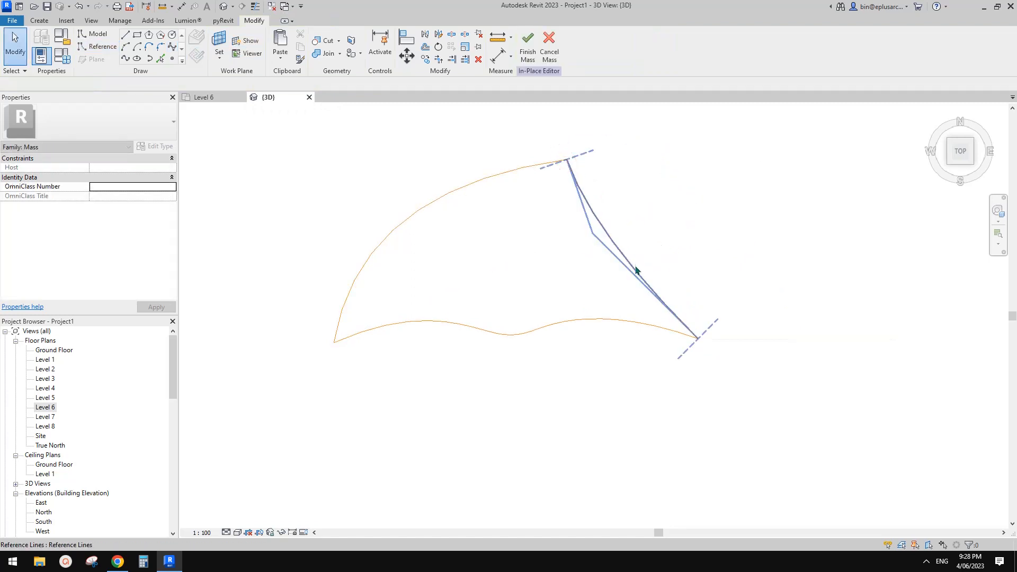
click(526, 170)
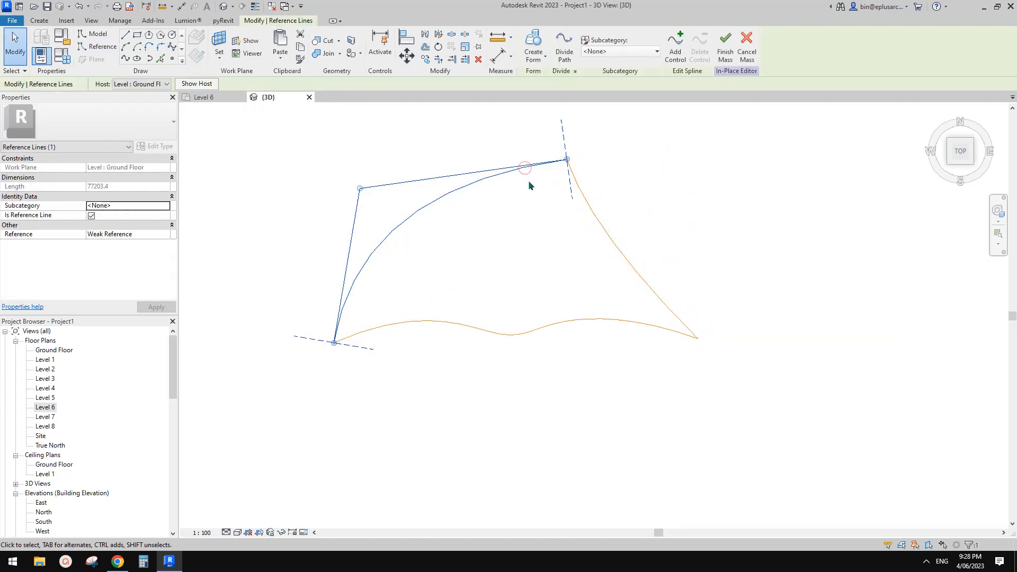
key(Escape)
click(583, 197)
key(Escape)
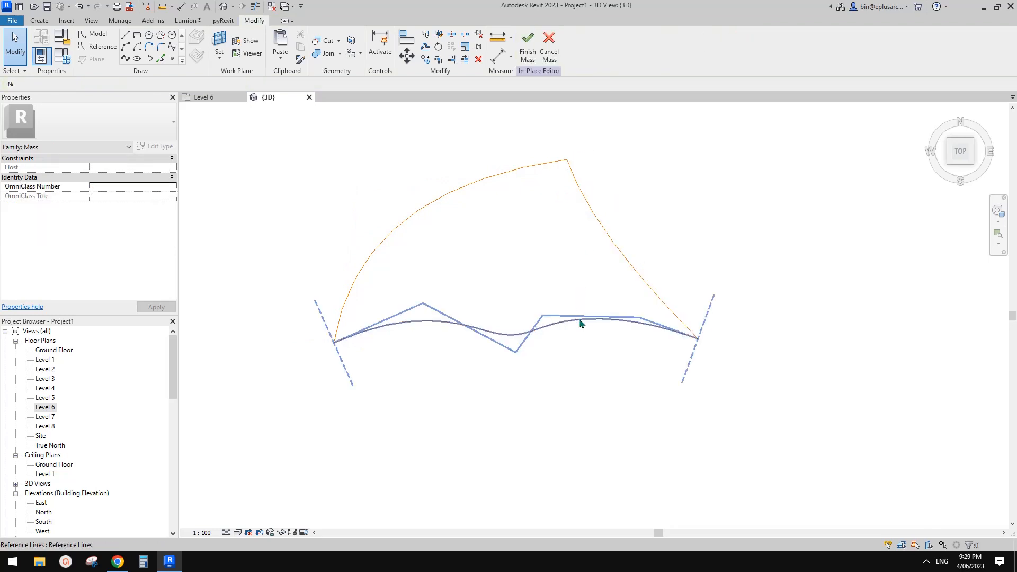
- Copy the three reference splines of the closed outline and paste them aligned to Level 4 and Level 8
drag(668, 144, 408, 351)
click(745, 249)
drag(657, 162, 415, 360)
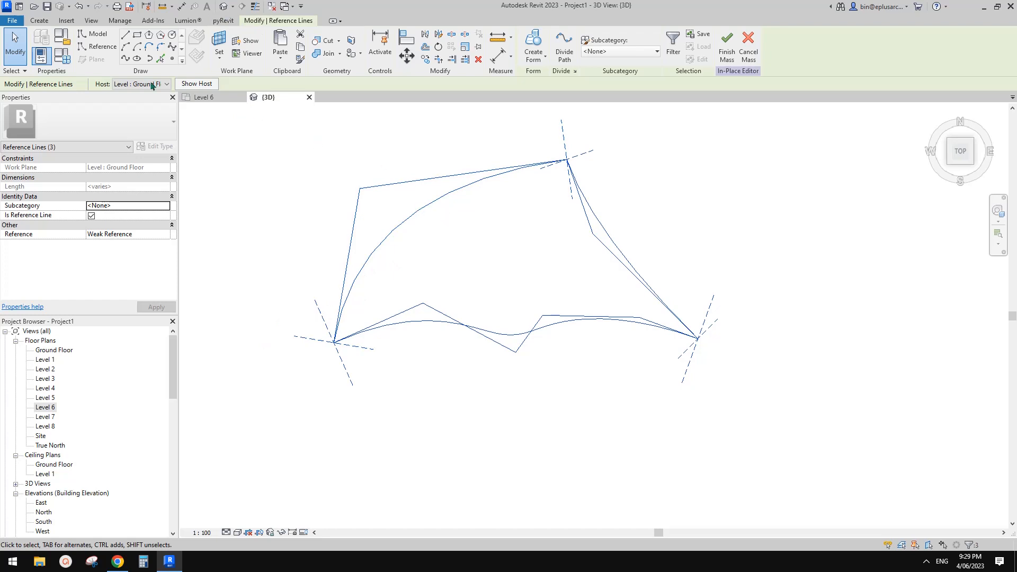
middle_drag(362, 187, 358, 188)
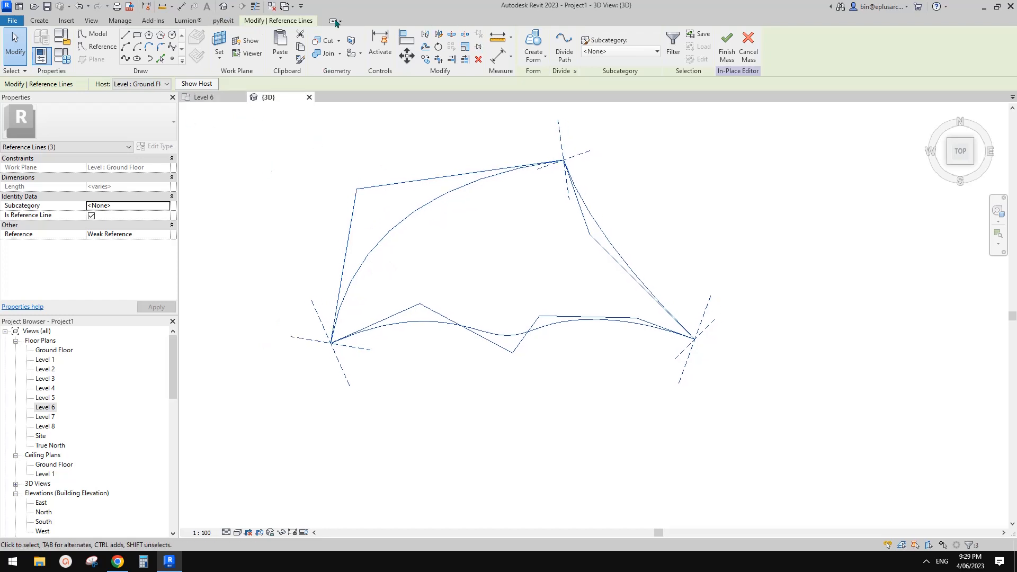
key(Escape)
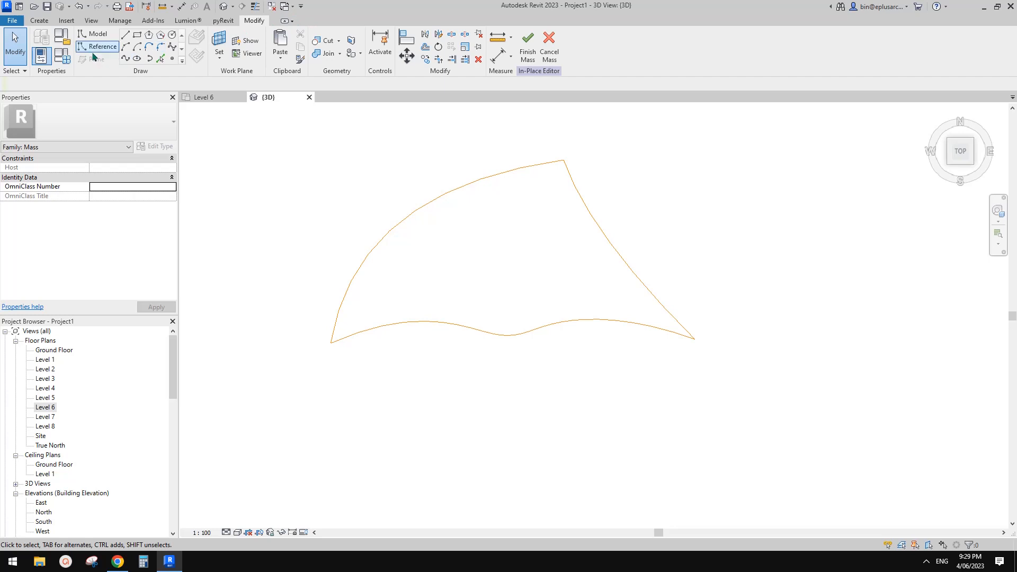
click(280, 59)
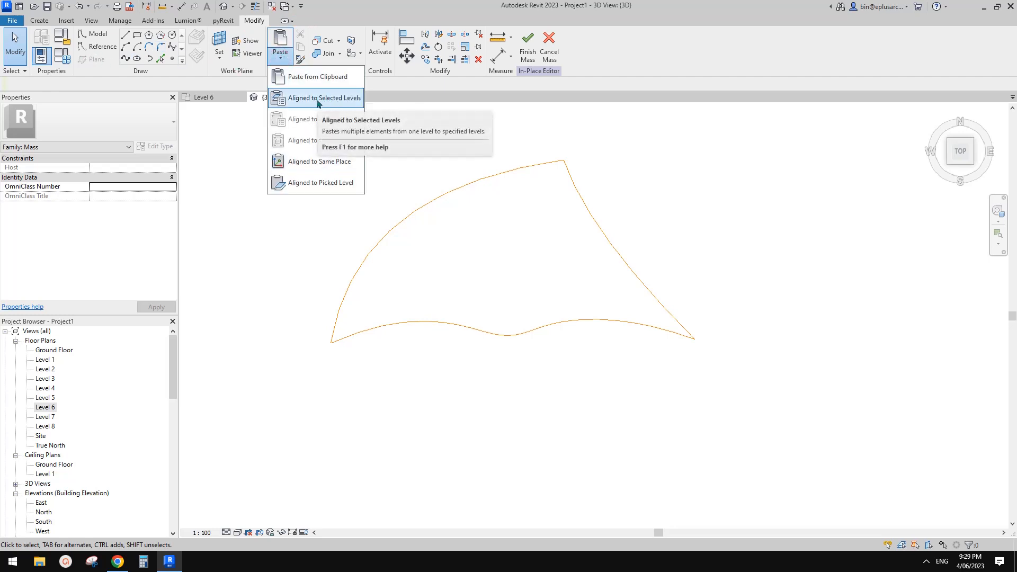
click(317, 101)
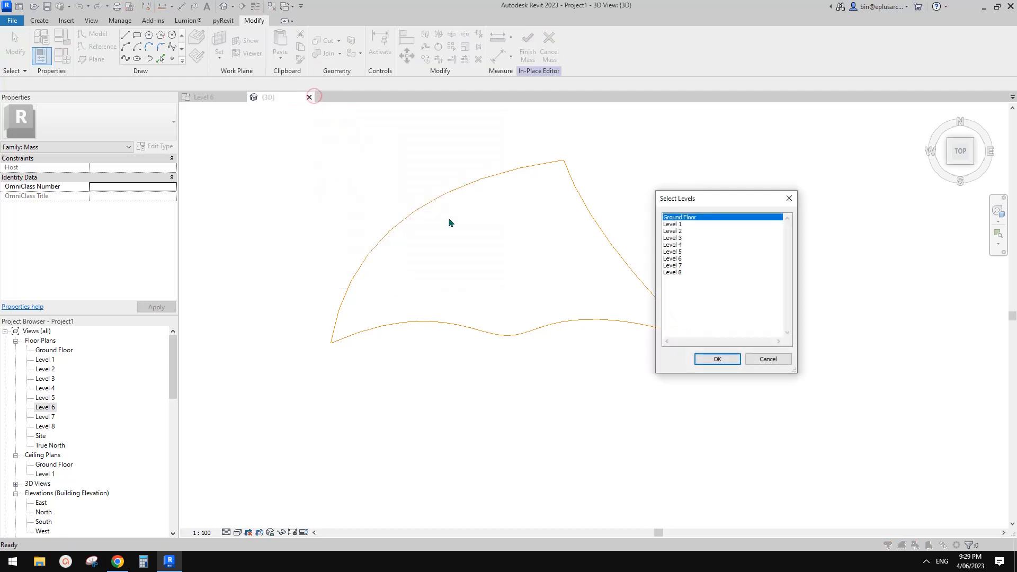
click(681, 245)
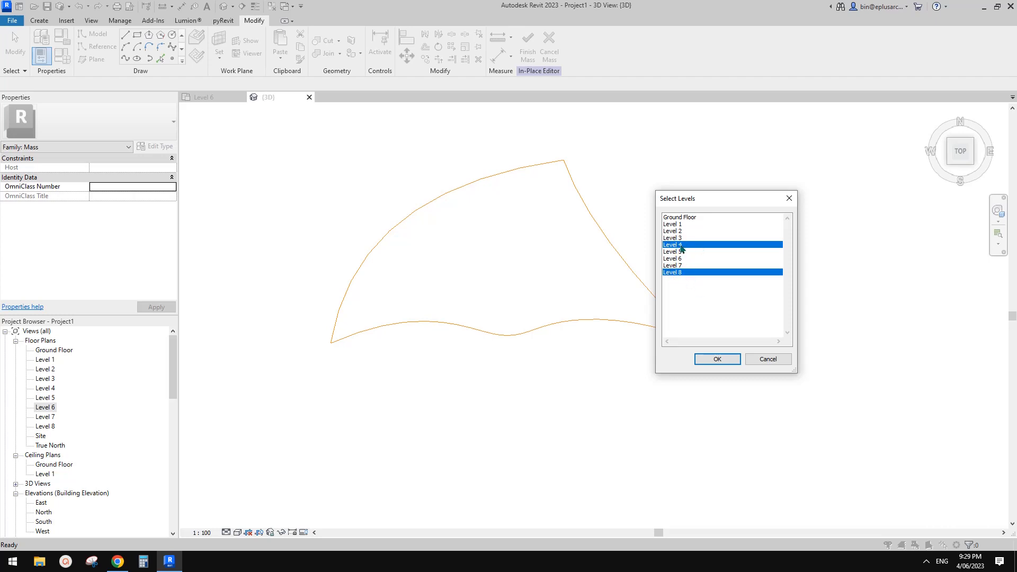
click(717, 358)
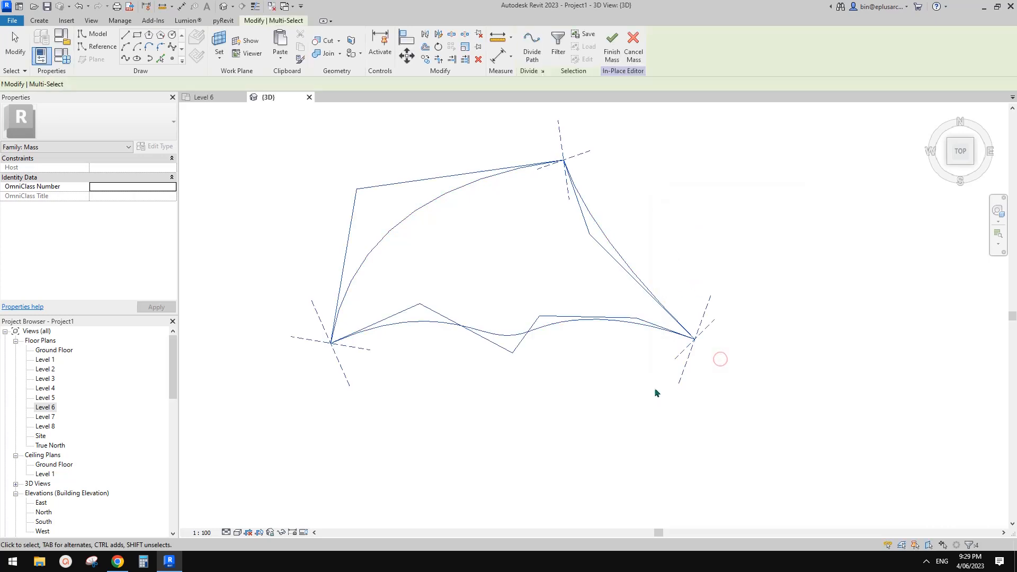
key(Escape)
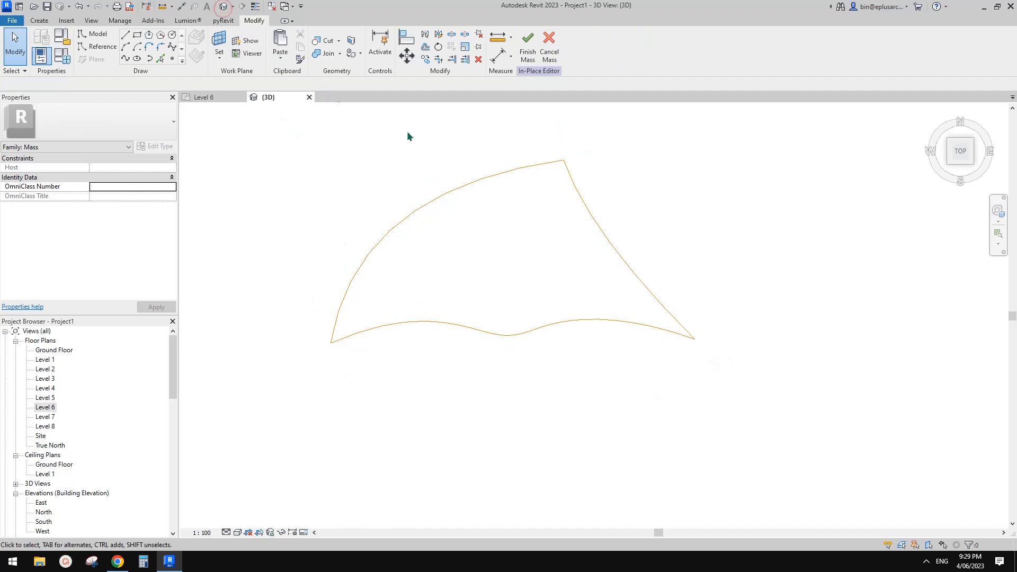
- Inspect the copied outlines in 3D by selecting the connected spline chains on Level 8 and Level 4
middle_drag(408, 137, 404, 144)
shift+middle_drag(708, 260, 622, 270)
key(Tab)
click(630, 290)
scroll(631, 291, down, 2)
shift+middle_drag(597, 339, 654, 340)
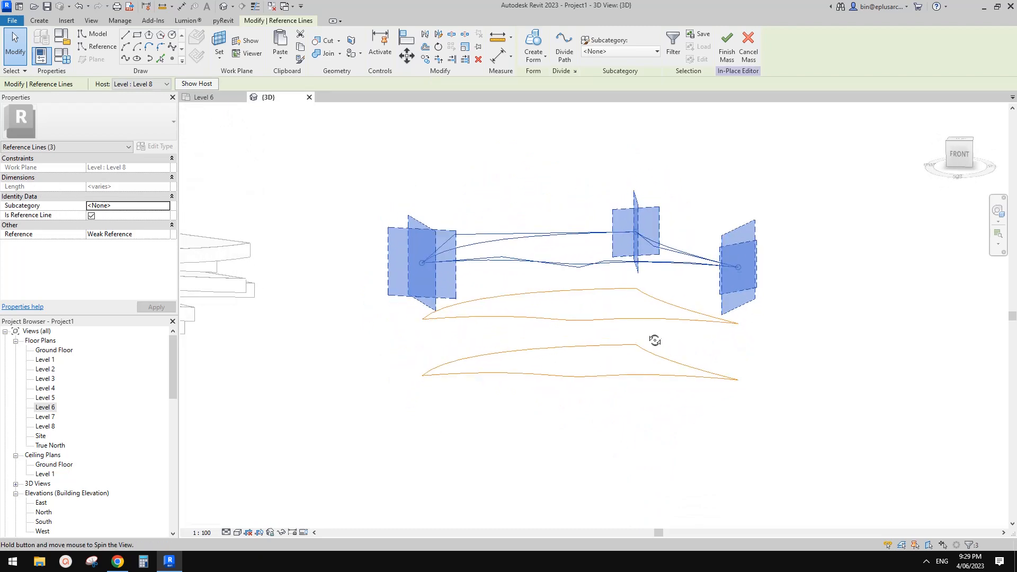
click(544, 374)
shift+middle_drag(551, 358, 574, 273)
key(Tab)
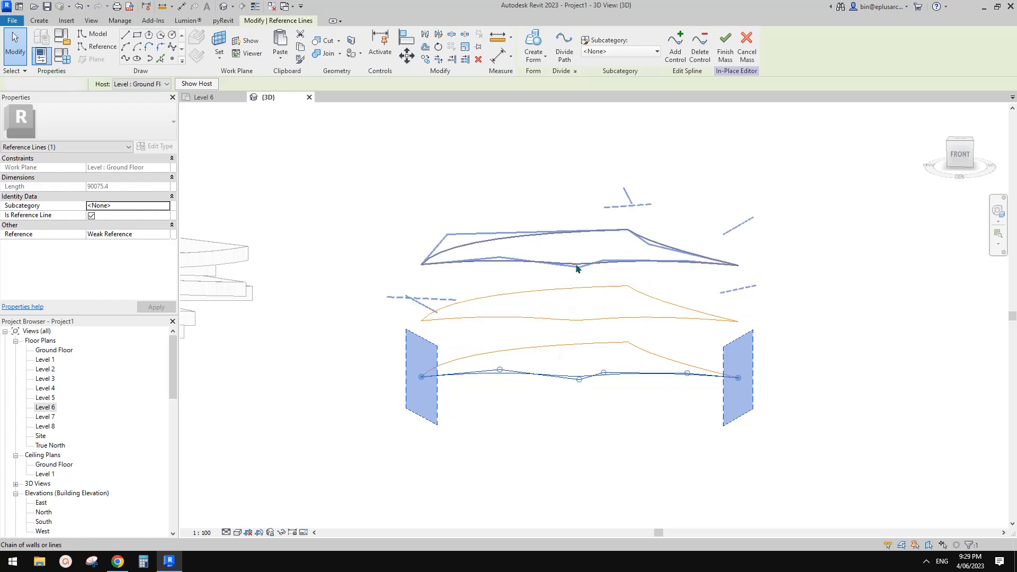
click(575, 265)
key(Tab)
click(627, 291)
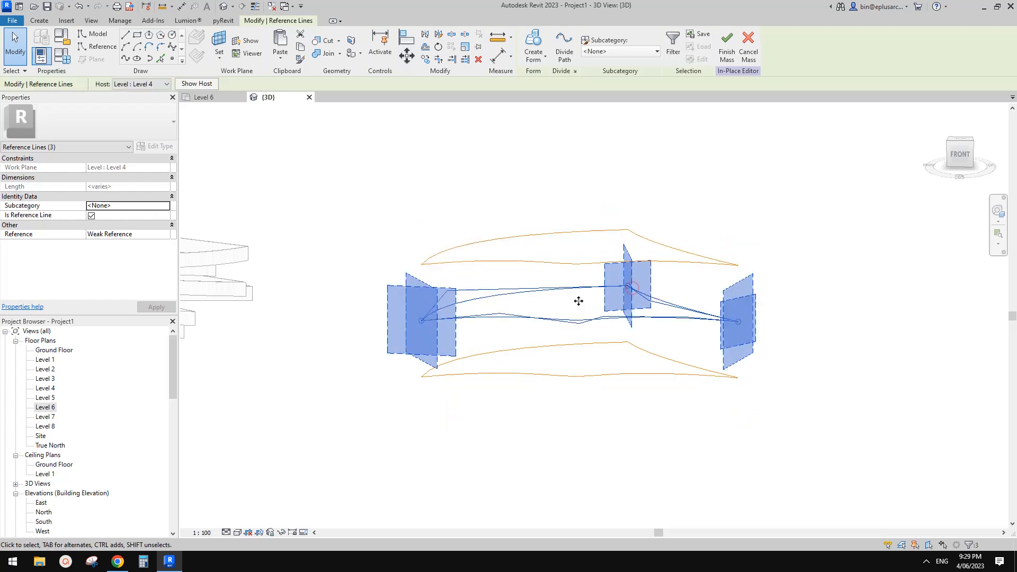
mouse_move(579, 299)
shift+middle_down()
mouse_move(594, 318)
mouse_move(590, 307)
shift+middle_up()
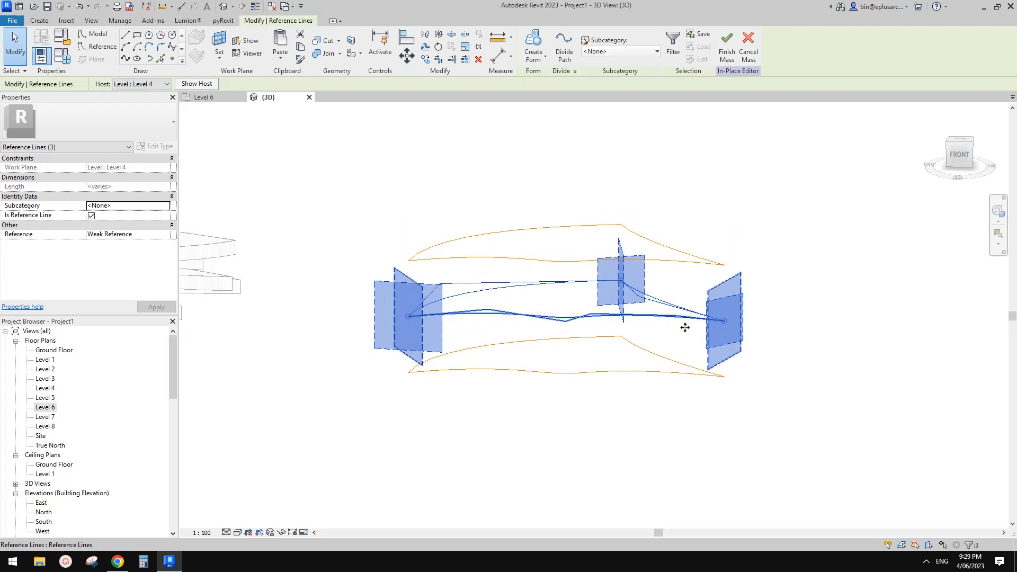
click(670, 368)
key(Tab)
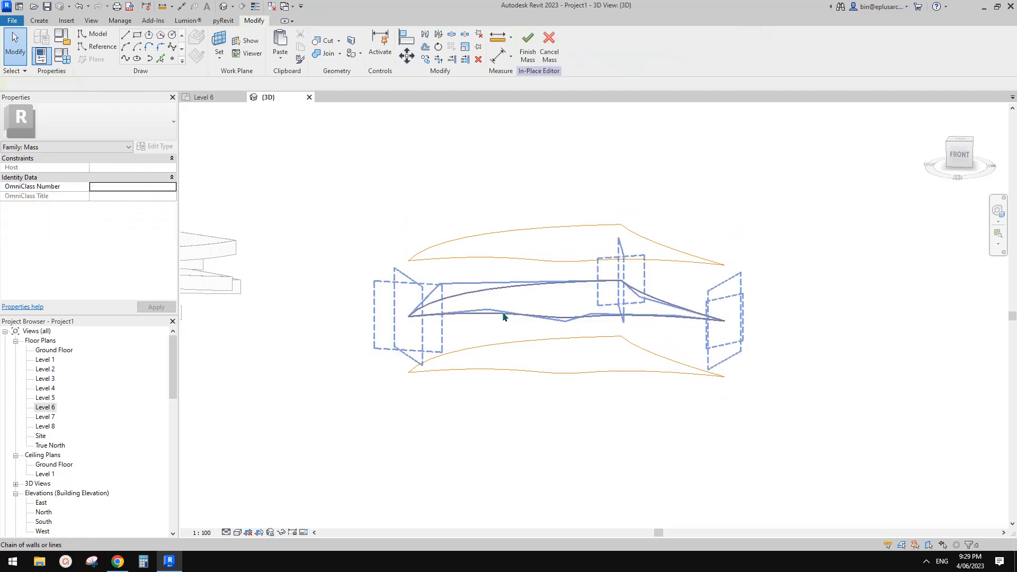
click(642, 316)
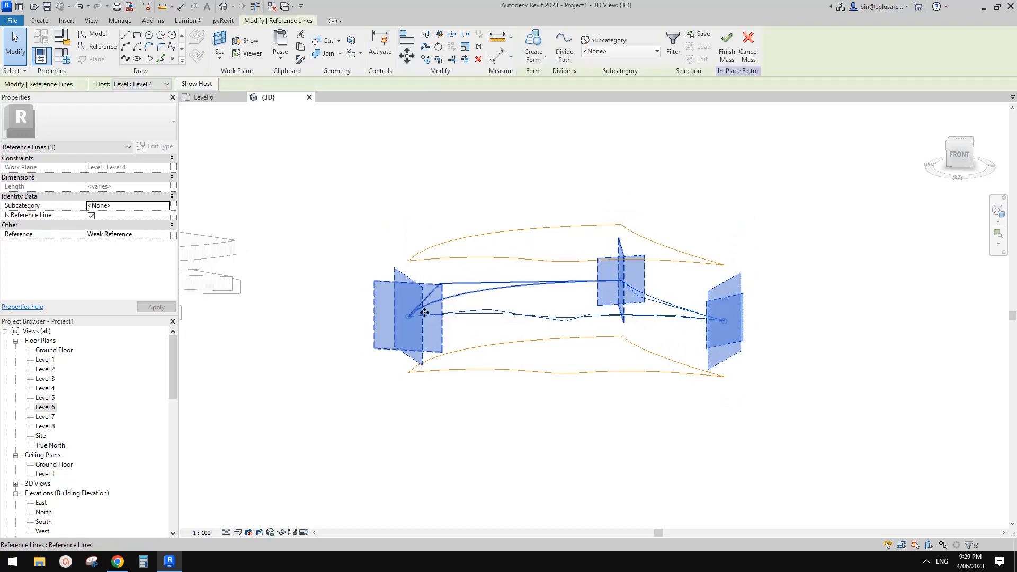
- Check the individual wavy, back and east splines that make up the Ground Floor outline
click(645, 348)
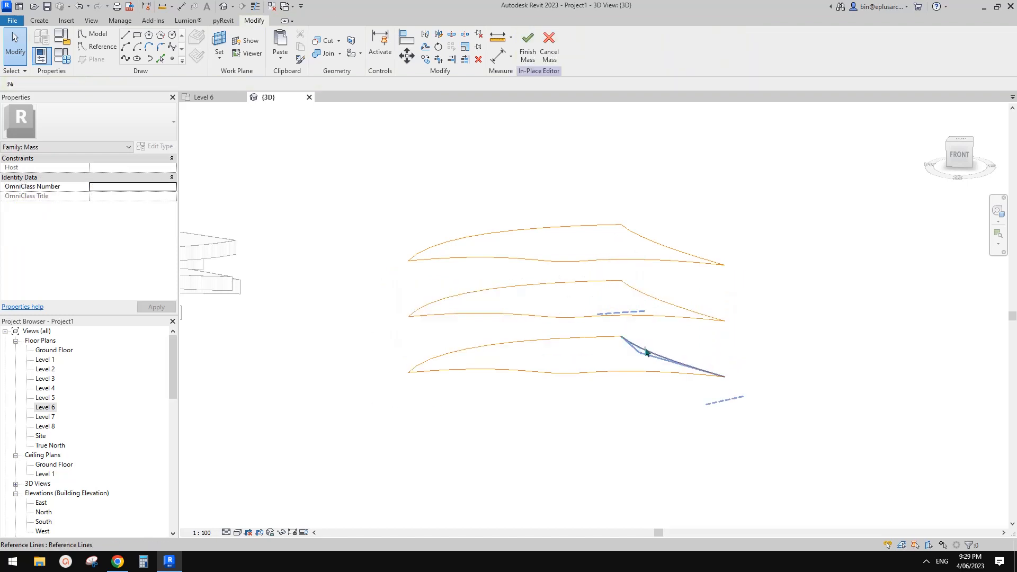
click(584, 337)
click(603, 372)
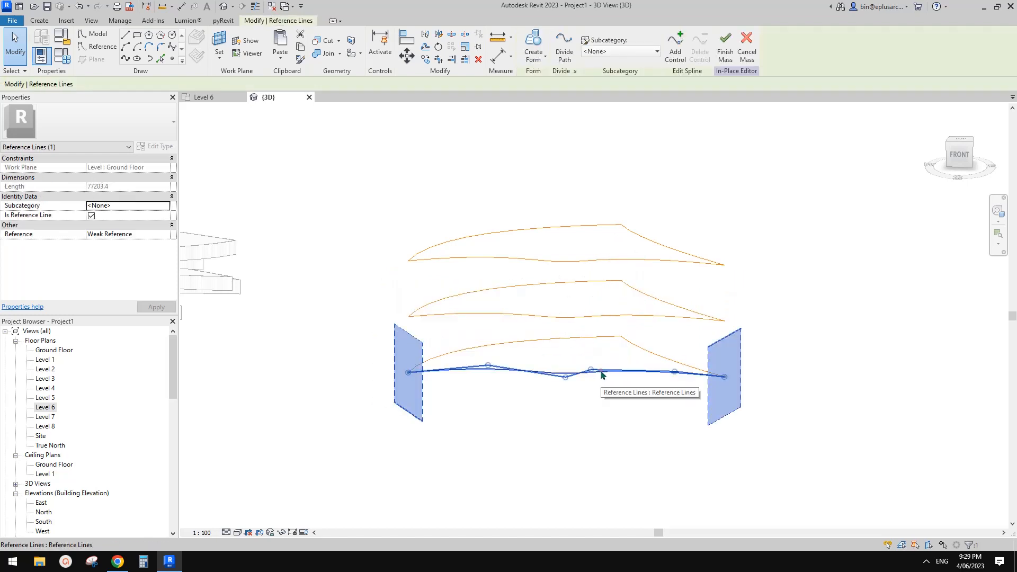
click(656, 359)
click(560, 344)
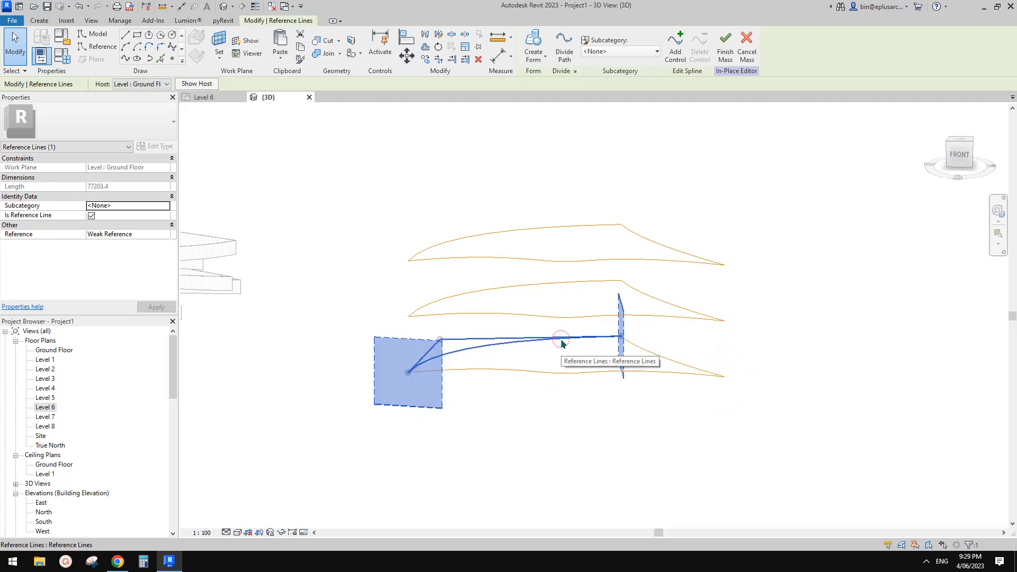
click(629, 376)
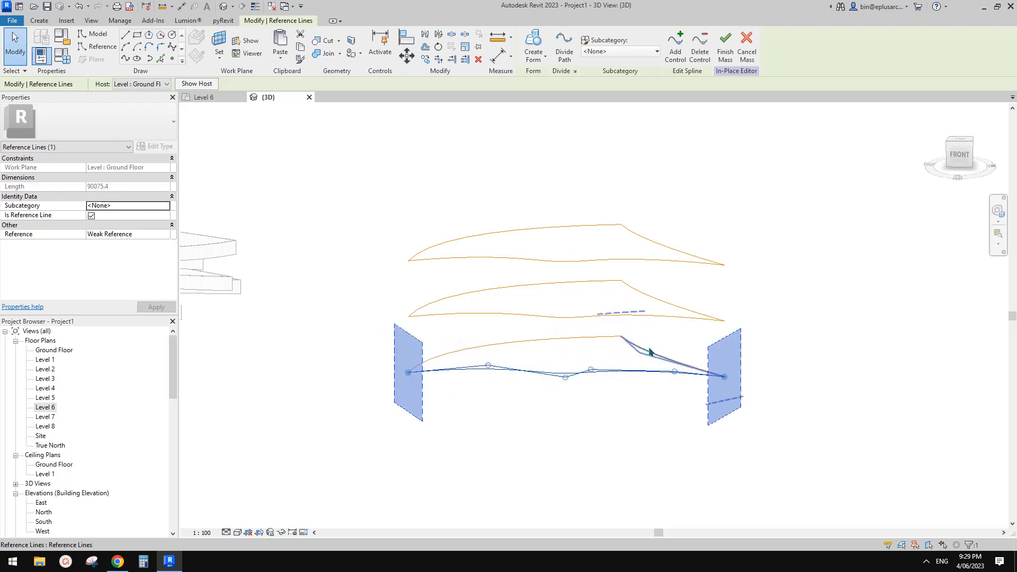
click(648, 356)
shift+middle_drag(642, 358, 678, 395)
key(Escape)
- Create a solid form from all nine reference splines of the Ground Floor, Level 4 and Level 8 outlines
drag(721, 428, 517, 200)
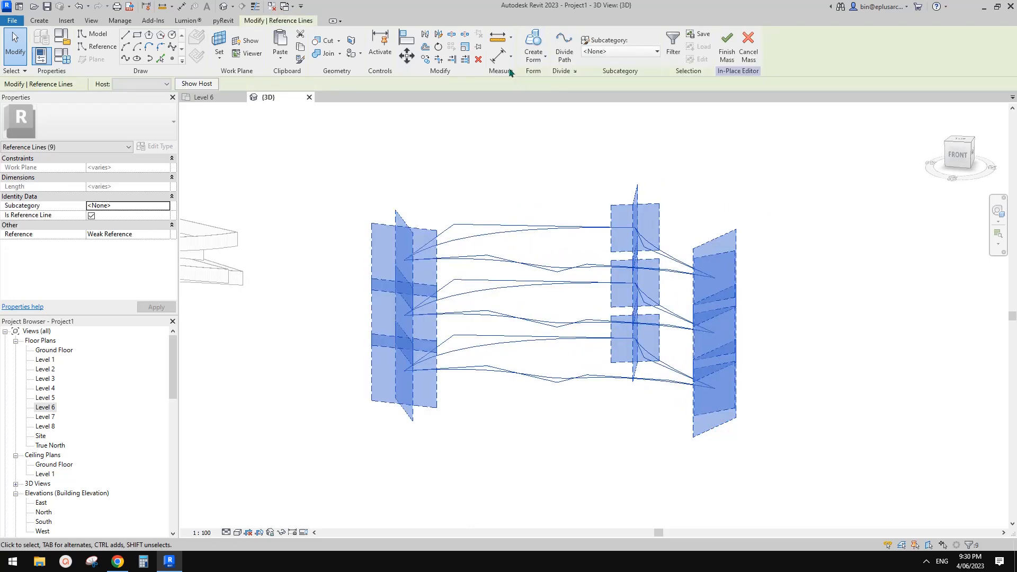
click(531, 41)
shift+middle_drag(804, 208, 829, 261)
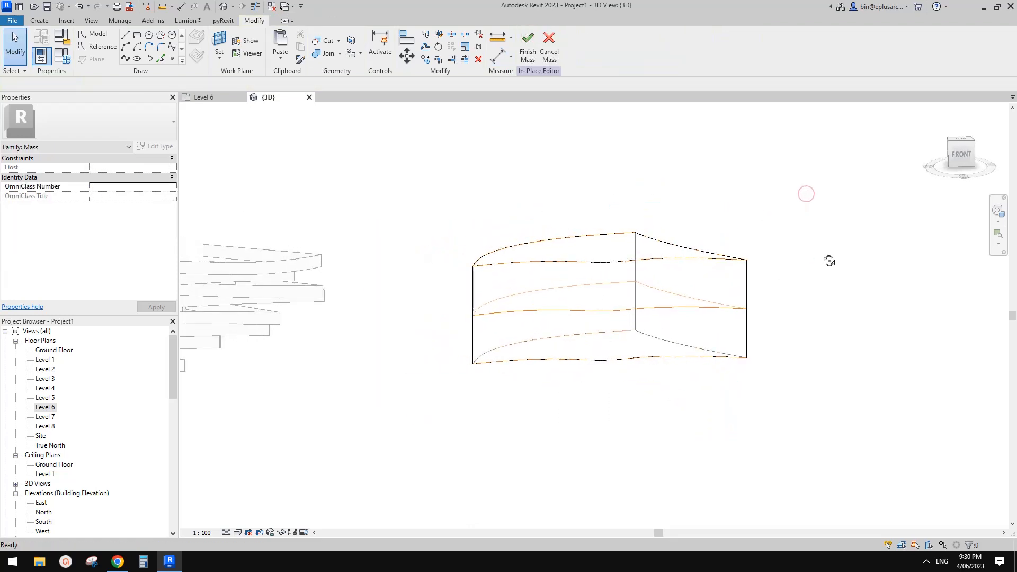
- Assign the Finish material with its 300mm v surface pattern to the mass form
click(720, 282)
shift+middle_drag(740, 222, 651, 286)
click(166, 197)
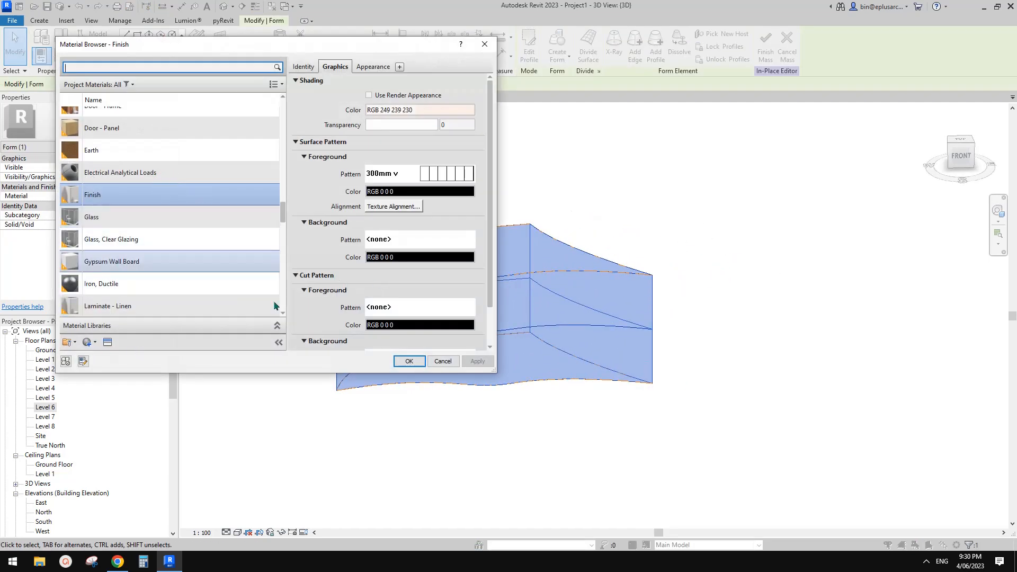
click(409, 361)
click(640, 232)
- Reshape the wavy front spline on Level 4 of the mass form by moving its intermediate control points
shift+middle_drag(640, 232, 568, 386)
click(598, 358)
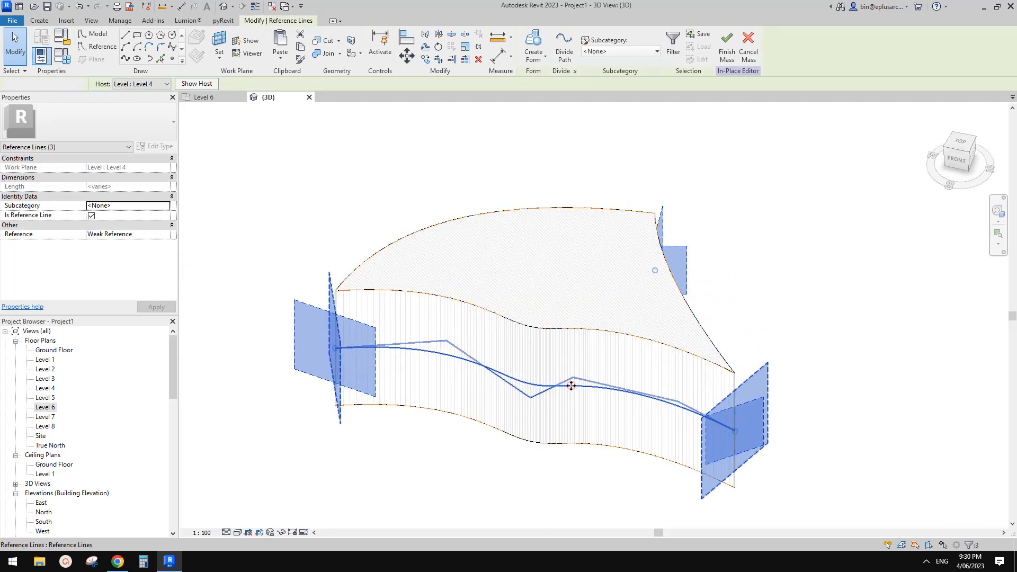
click(571, 385)
mouse_move(545, 350)
shift+middle_down()
mouse_move(565, 356)
mouse_move(546, 355)
shift+middle_up()
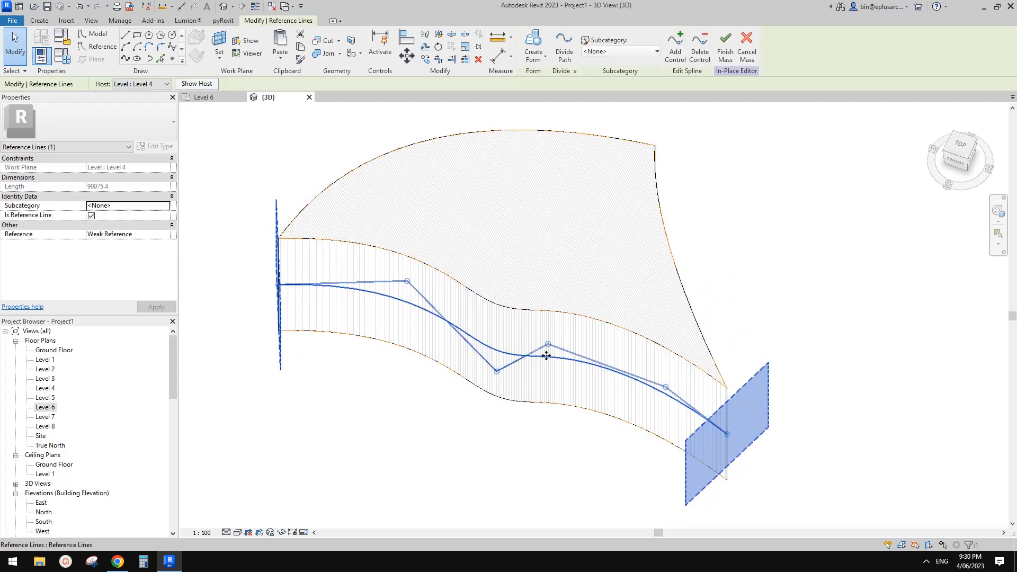
drag(546, 355, 571, 379)
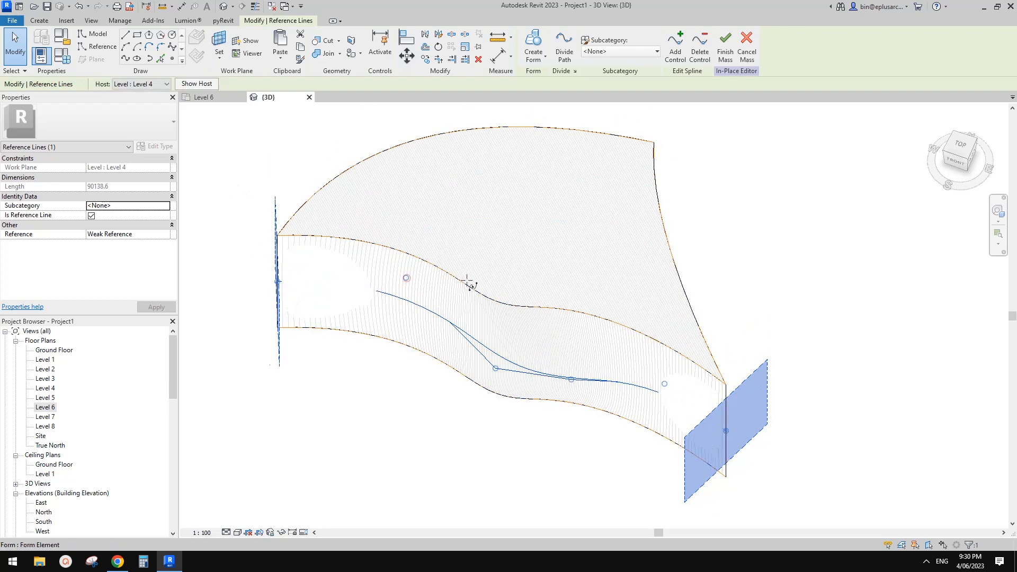
drag(495, 368, 478, 332)
middle_drag(555, 344, 578, 345)
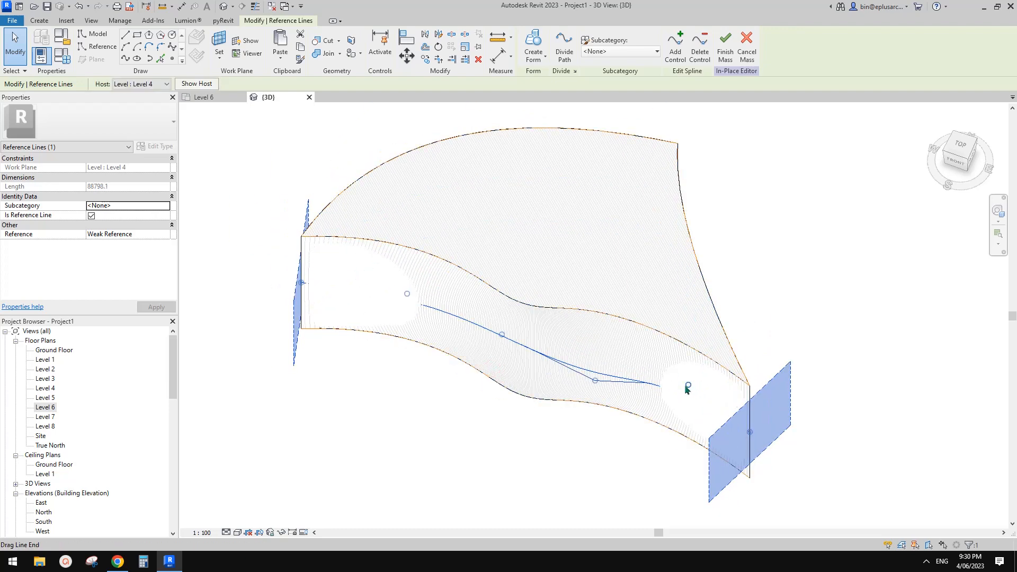
drag(686, 385, 672, 405)
middle_drag(624, 366, 620, 365)
drag(497, 334, 510, 307)
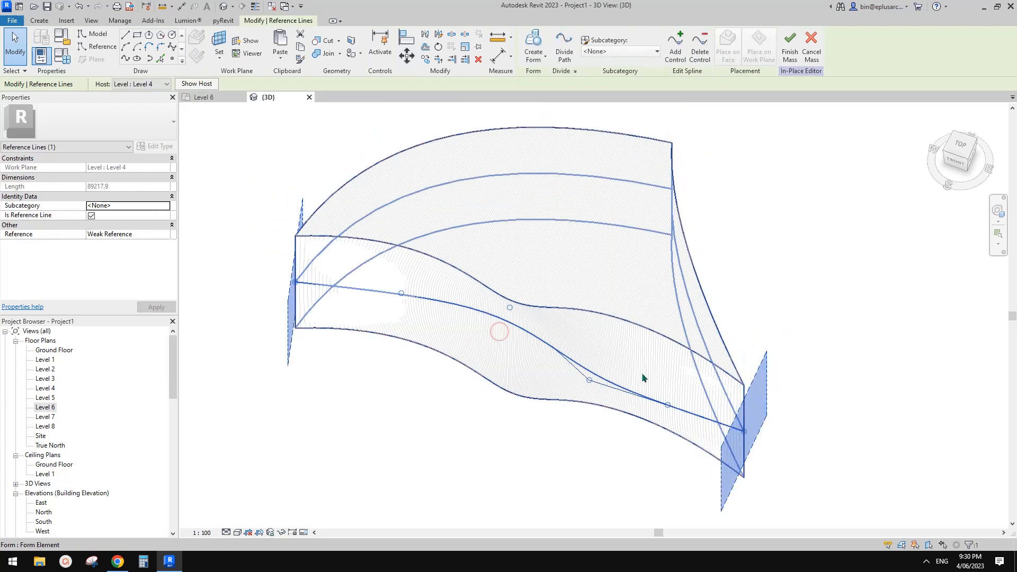
shift+middle_drag(610, 359, 591, 302)
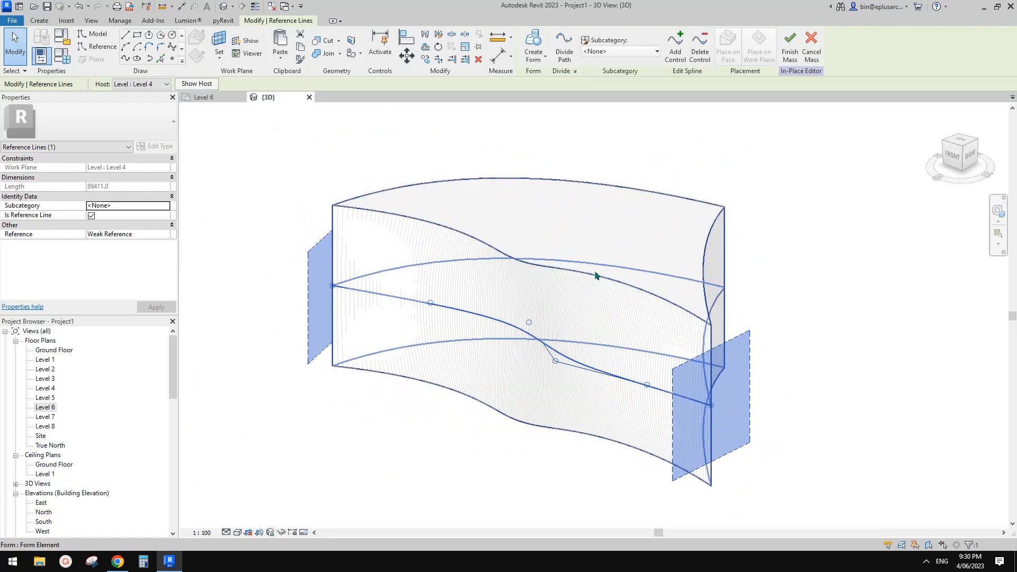
- Reshape the wavy front spline on Level 8 by moving its control points to a different curve from the levels below
key(Tab)
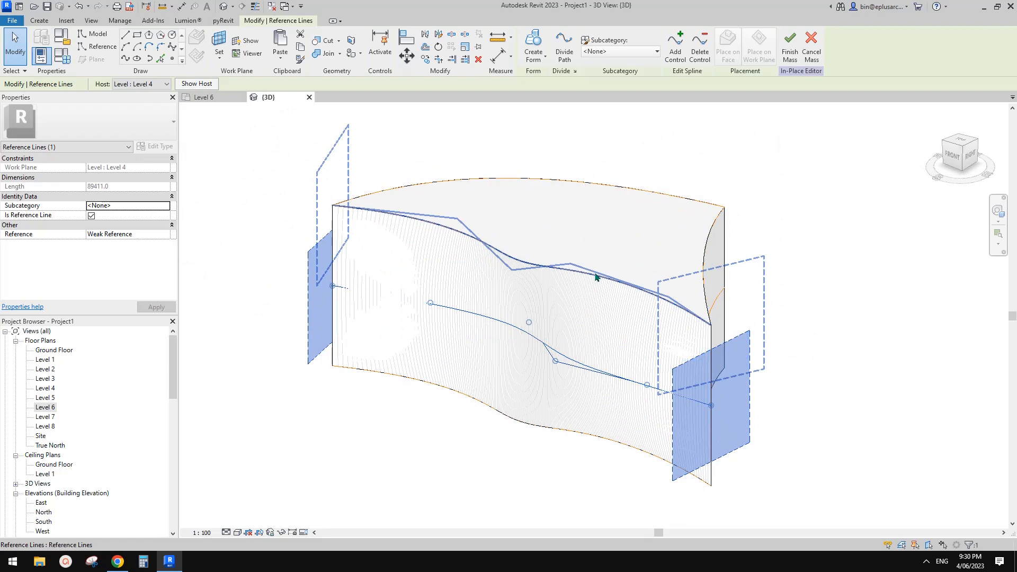
click(596, 276)
shift+middle_drag(596, 276, 571, 269)
middle_drag(643, 306, 640, 311)
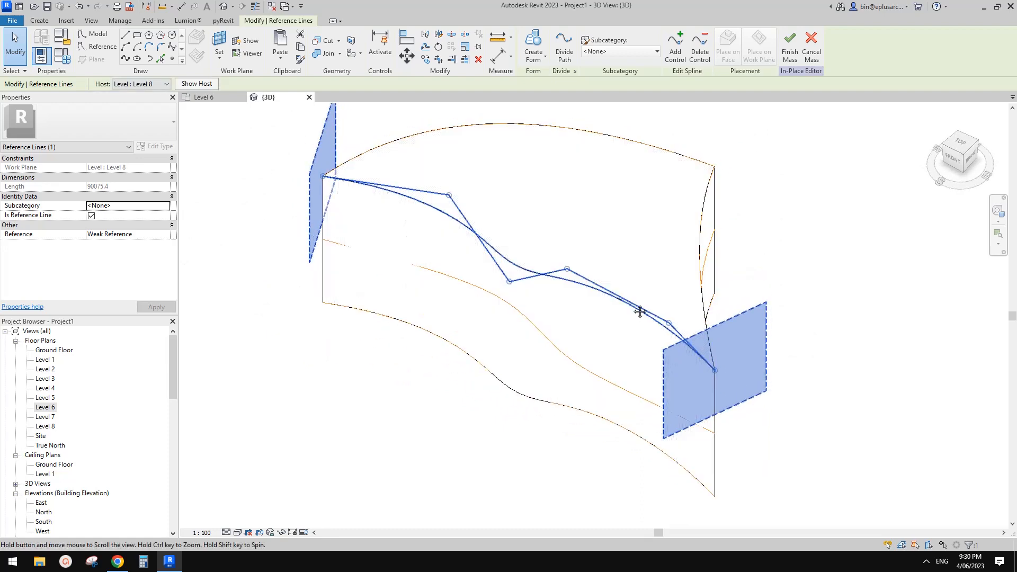
drag(669, 321, 621, 328)
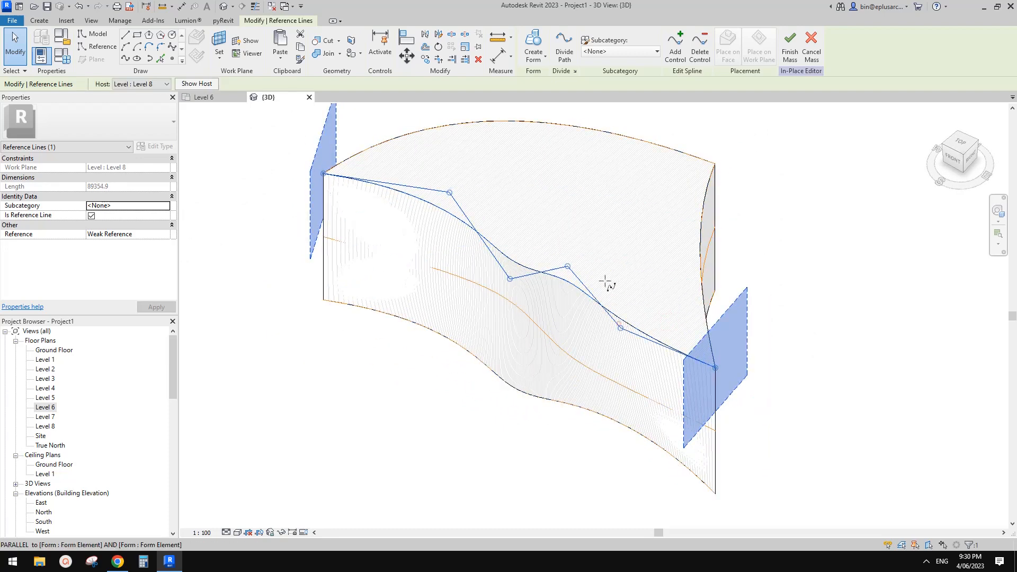
drag(567, 266, 591, 243)
drag(509, 278, 504, 231)
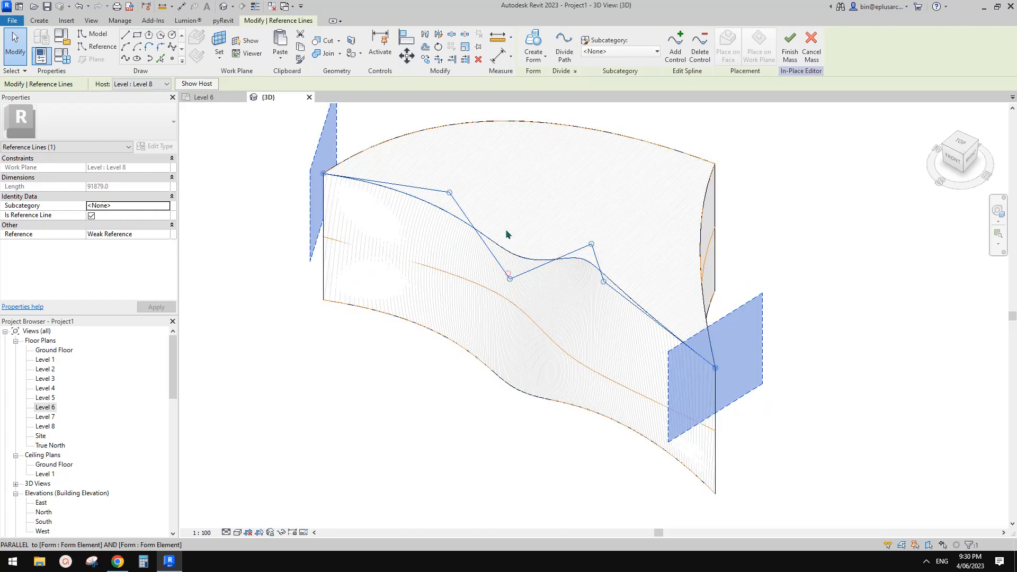
drag(408, 219, 407, 216)
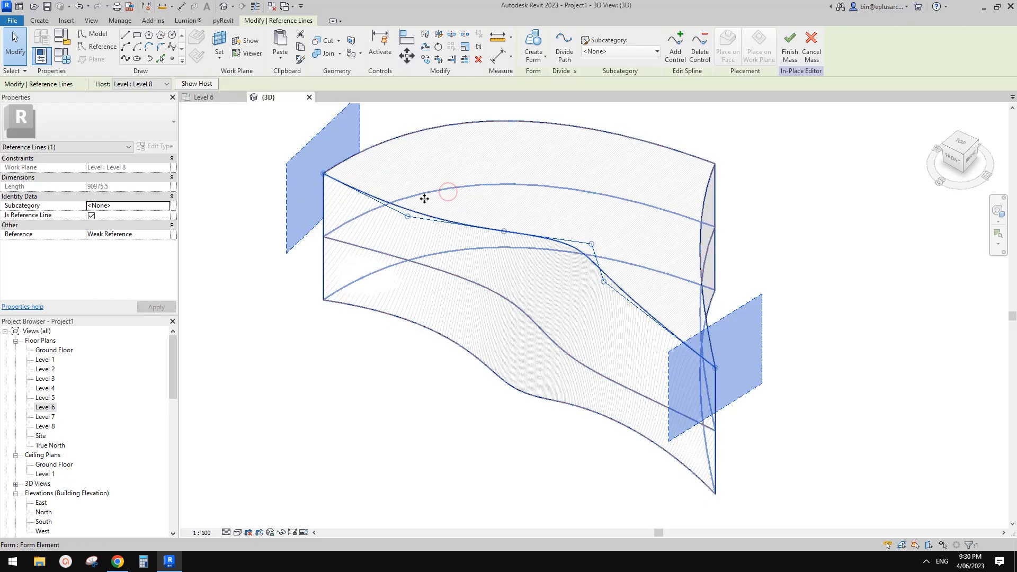
shift+middle_drag(542, 231, 616, 290)
drag(595, 289, 570, 280)
shift+middle_drag(590, 290, 657, 311)
key(Escape)
- Adjust the Level 4 front spline again by moving one of its middle control points inward
key(Tab)
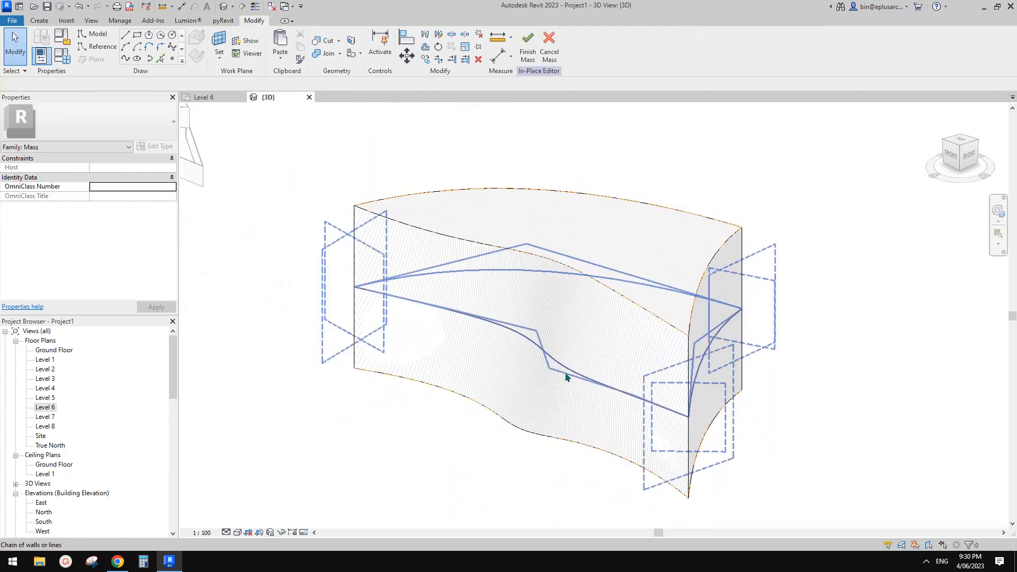
key(Tab)
click(565, 377)
shift+middle_drag(566, 377, 538, 409)
mouse_move(540, 387)
mouse_down()
mouse_move(552, 380)
mouse_move(494, 351)
mouse_move(516, 317)
mouse_up()
mouse_move(517, 317)
shift+middle_down()
mouse_move(713, 234)
mouse_move(766, 374)
mouse_move(608, 272)
mouse_move(633, 288)
mouse_move(723, 256)
mouse_move(583, 257)
mouse_move(497, 320)
mouse_move(617, 304)
mouse_move(731, 311)
mouse_move(790, 334)
mouse_move(848, 319)
mouse_move(783, 341)
mouse_move(714, 296)
shift+middle_up()
click(723, 256)
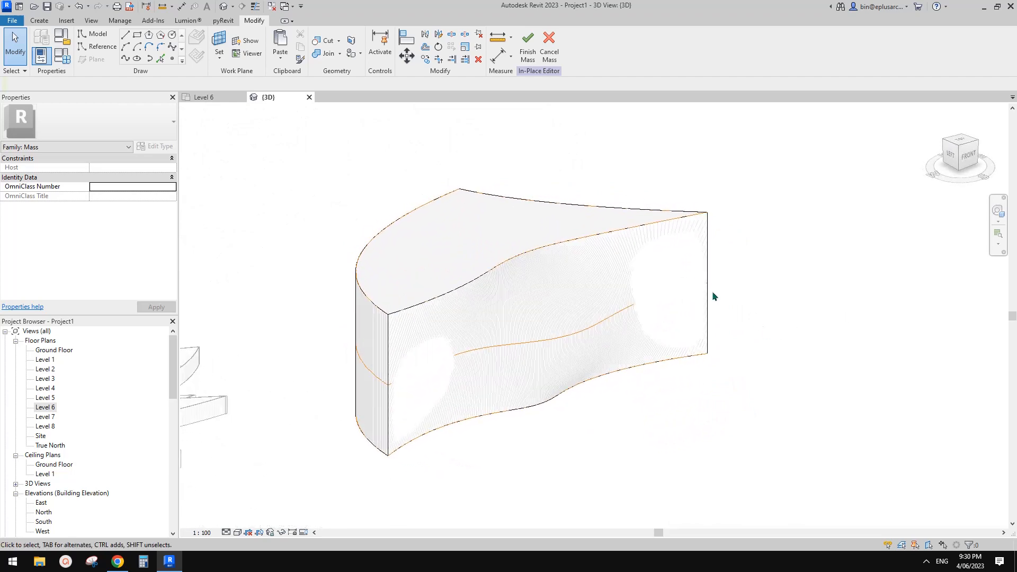
- Finish the in-place mass and check its ribbed wavy front face in 3D
click(527, 45)
click(598, 284)
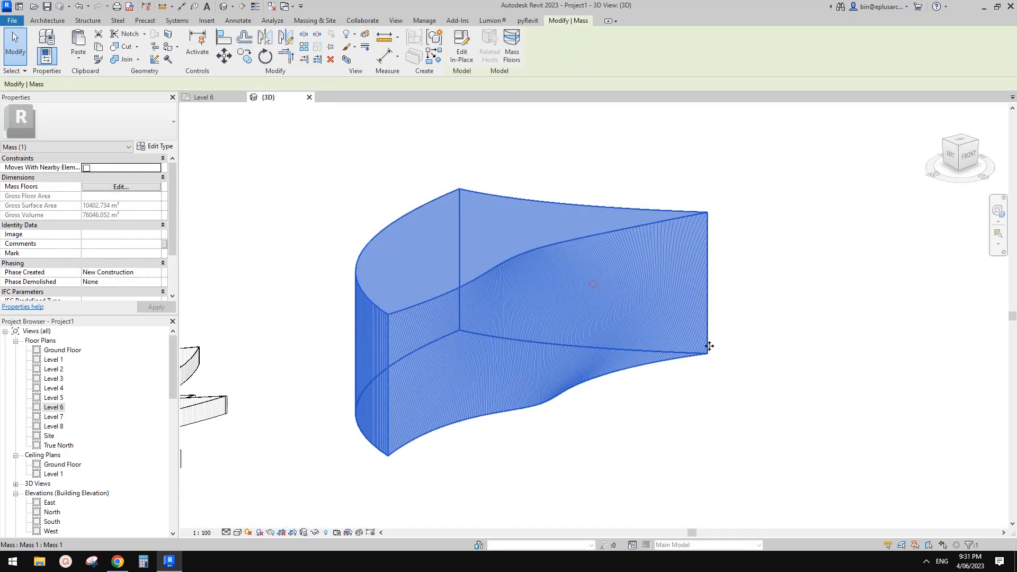
shift+middle_drag(708, 345, 672, 420)
key(Escape)
click(585, 316)
shift+middle_drag(586, 315, 528, 124)
click(879, 290)
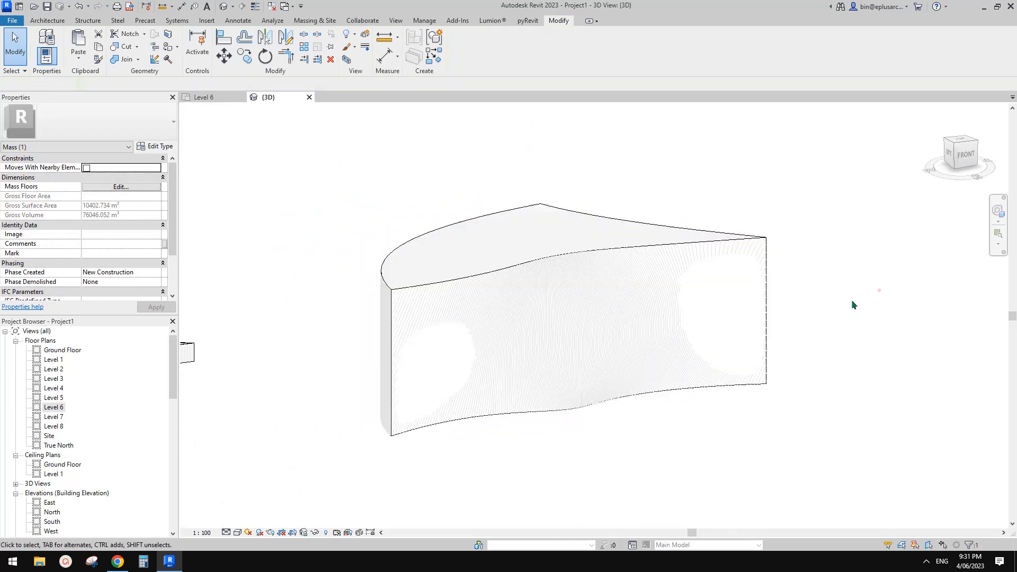
- Add mass floors to the mass for all levels from Ground Floor to Level 8
click(672, 304)
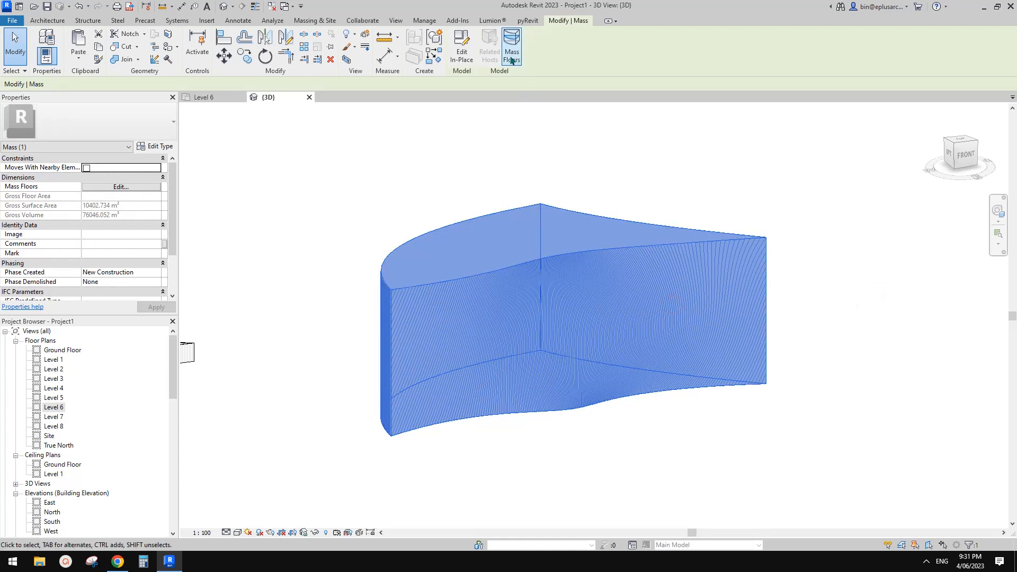
click(512, 64)
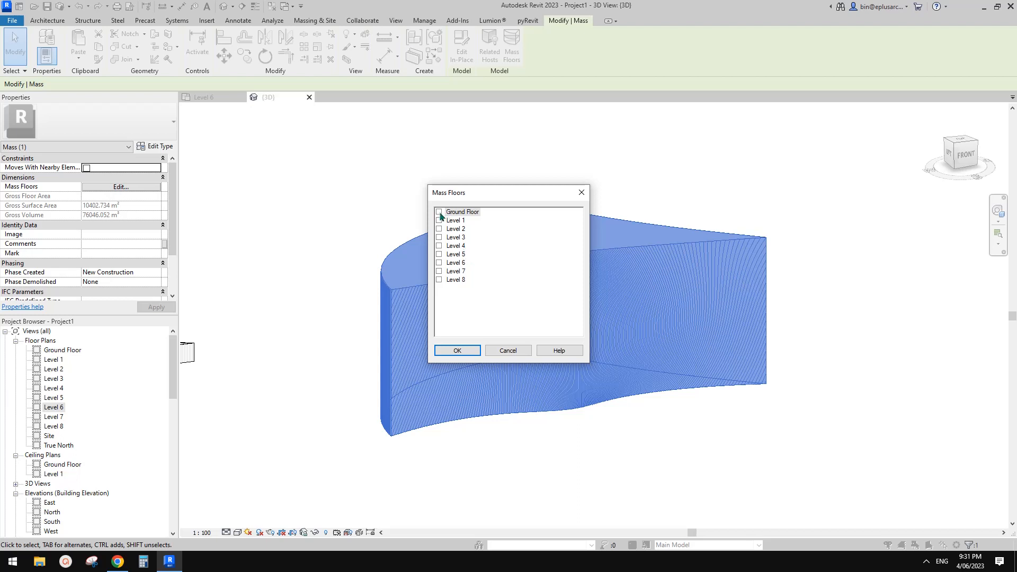
shift+click(454, 280)
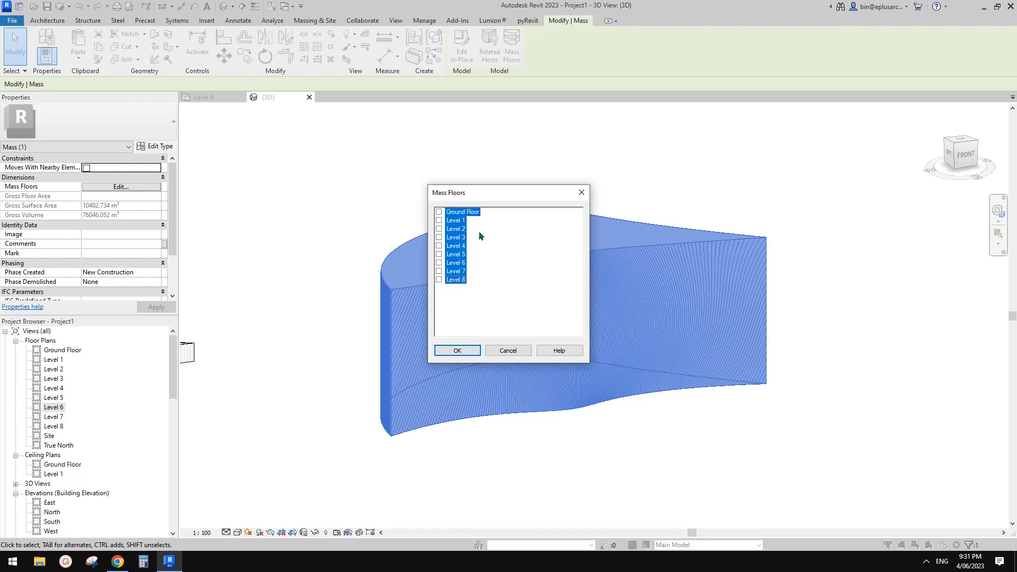
click(464, 350)
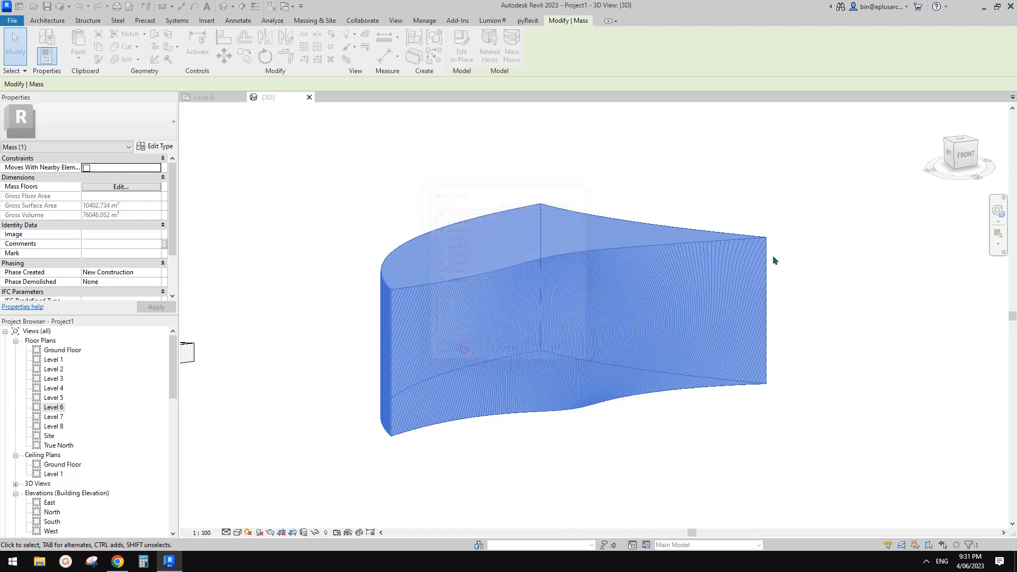
click(819, 206)
shift+middle_drag(820, 206, 855, 211)
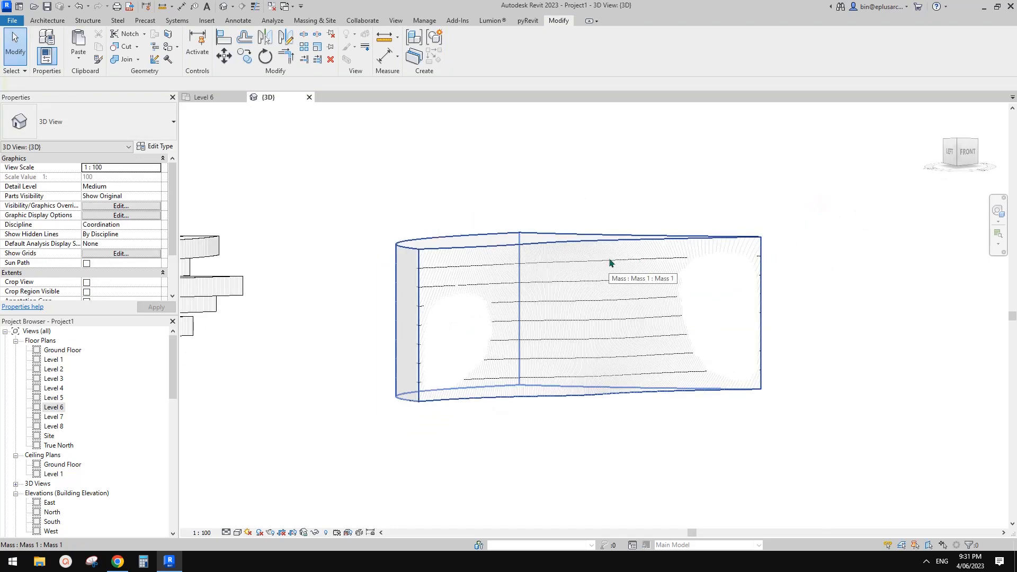
shift+middle_drag(609, 262, 402, 296)
- Place a Generic 100mm wall by face on the wavy front face of the mass
click(44, 20)
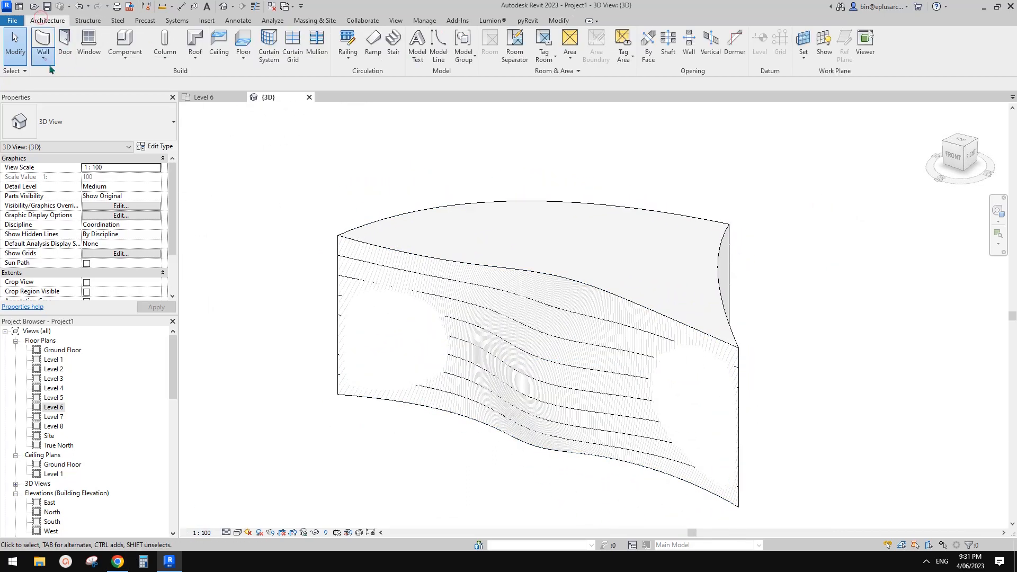
click(44, 60)
click(66, 121)
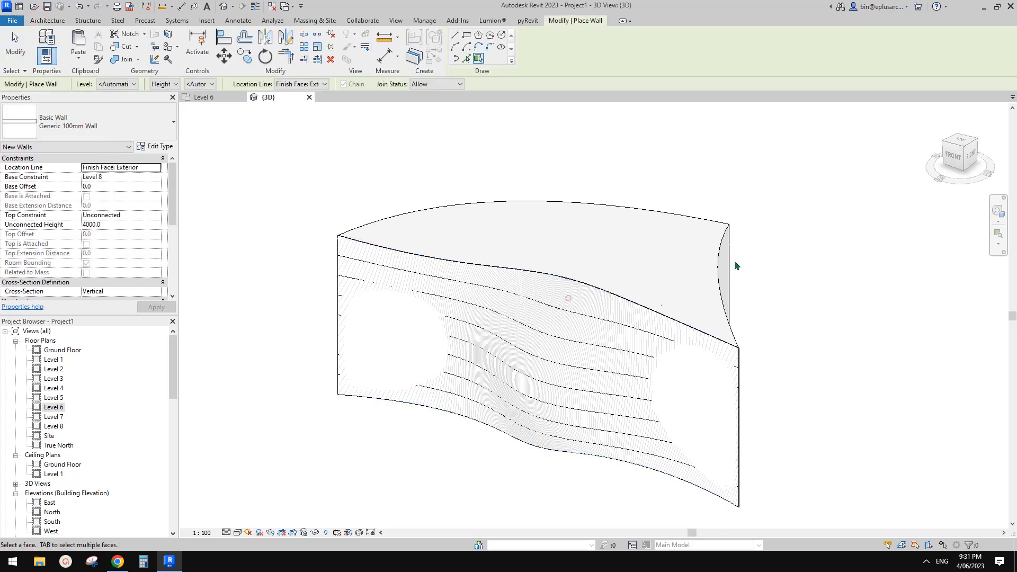
click(567, 298)
middle_drag(626, 210, 588, 208)
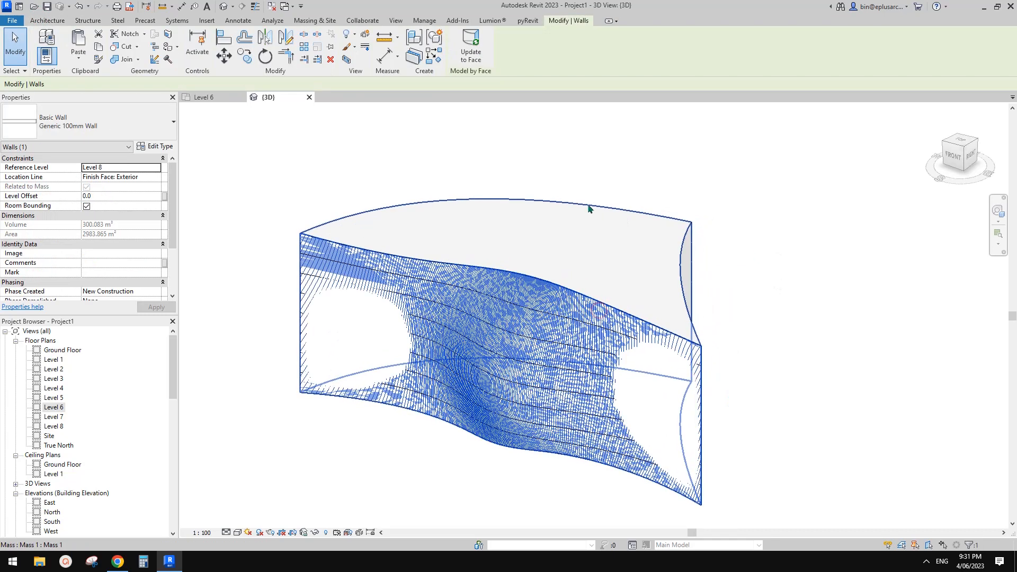
- Temporarily isolate the curved wall and inspect its shape and vertical pattern in 3D
key(h)
key(i)
key(Escape)
shift+middle_drag(778, 318, 738, 245)
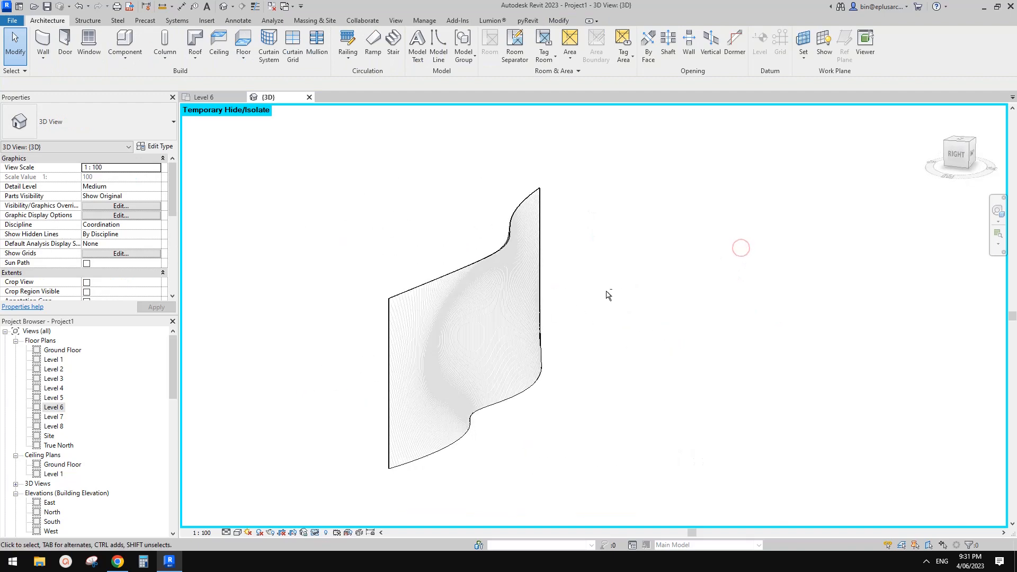
click(479, 309)
shift+middle_drag(490, 318, 505, 323)
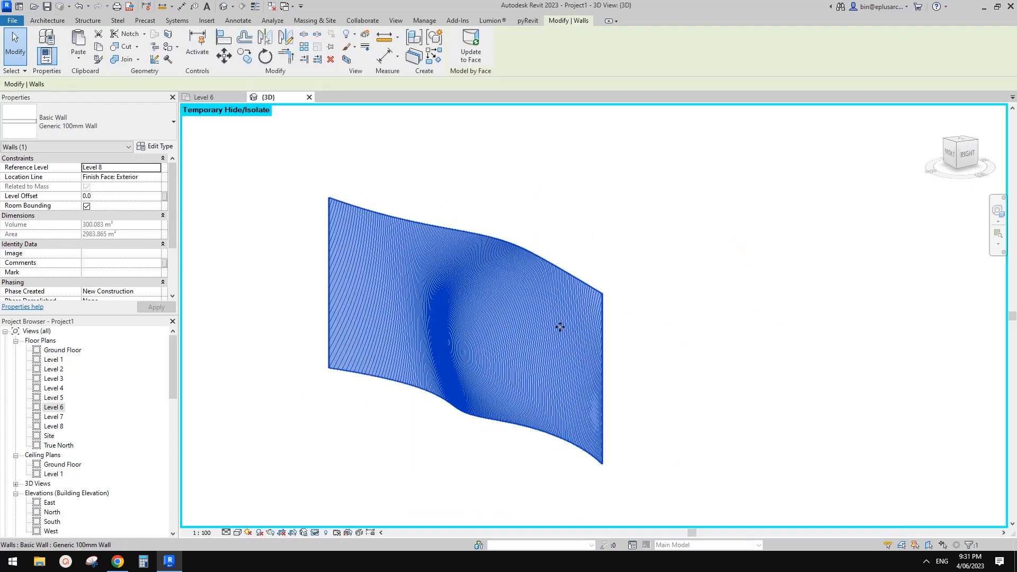
- Delete the curved wall and reset the temporary isolation so the whole mass is shown
key(Delete)
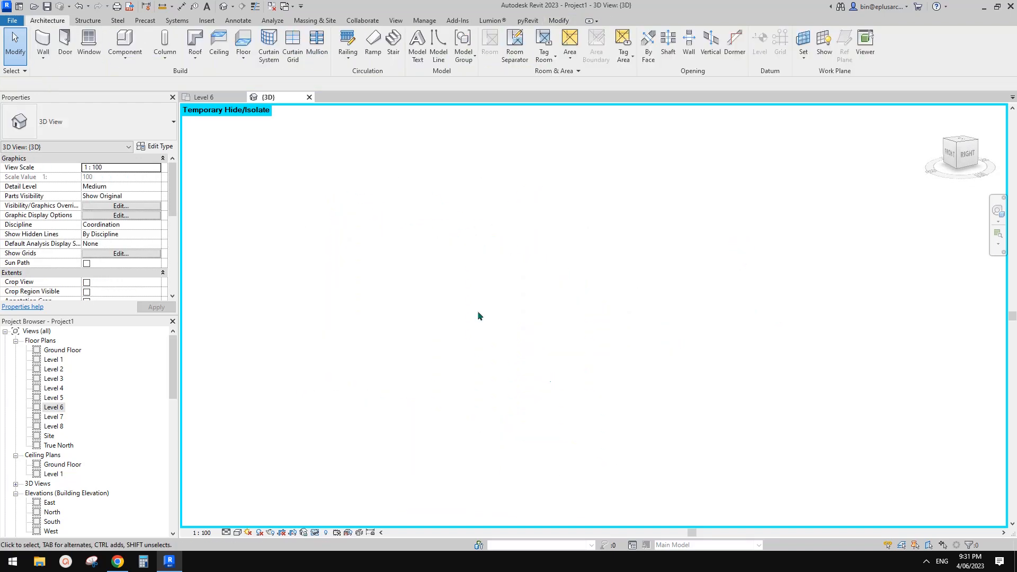
key(h)
key(r)
shift+middle_drag(556, 299, 584, 312)
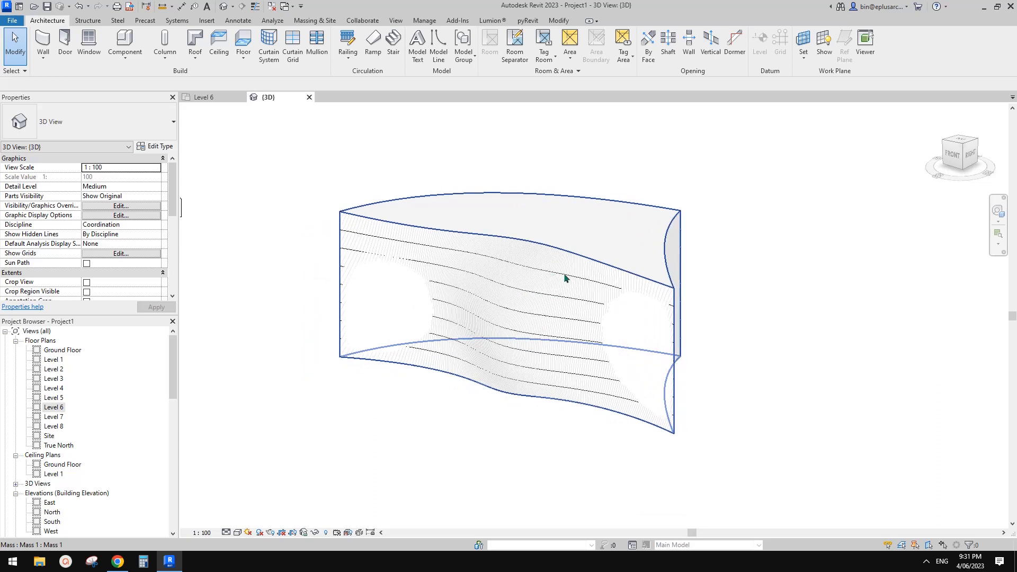
shift+middle_drag(565, 278, 532, 268)
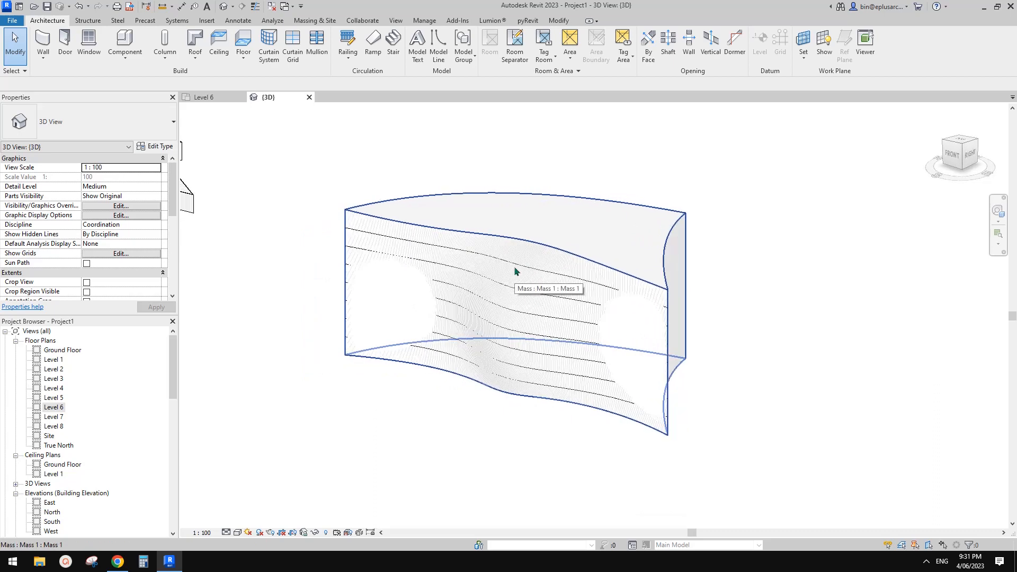
- Create Generic 150mm floors by face from all the mass floors of the mass
click(243, 58)
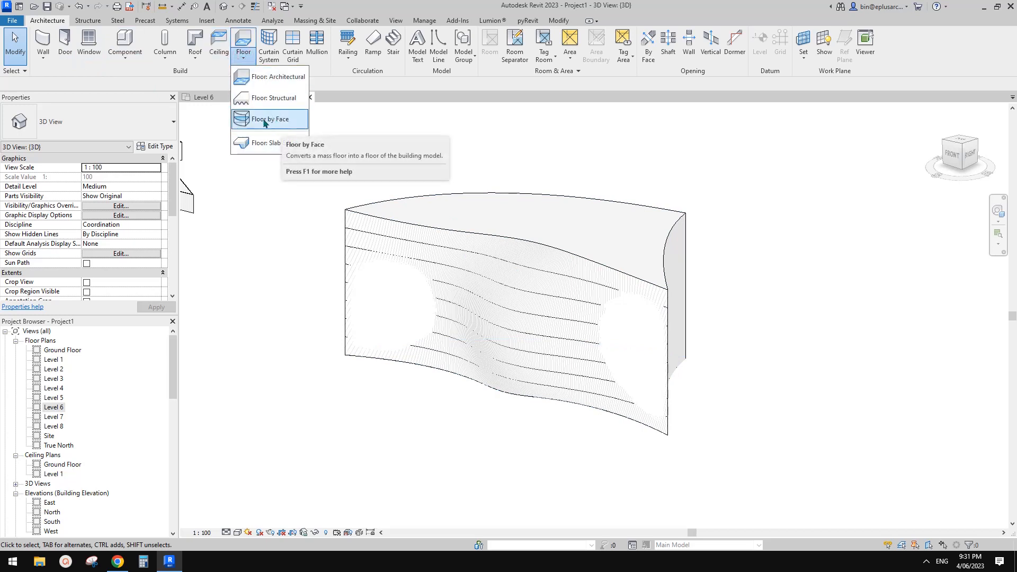
click(273, 122)
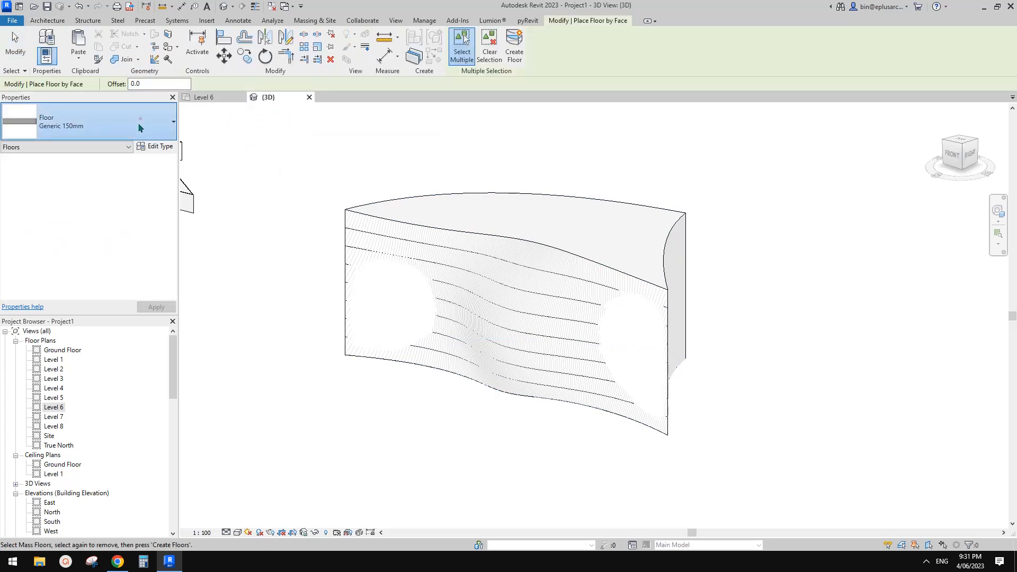
click(140, 119)
click(43, 258)
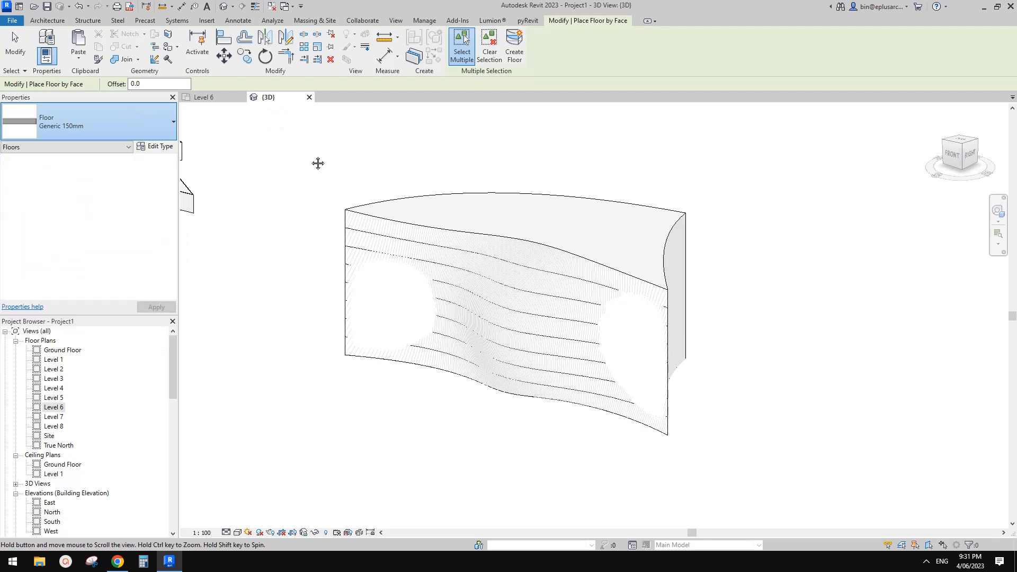
drag(600, 323, 329, 487)
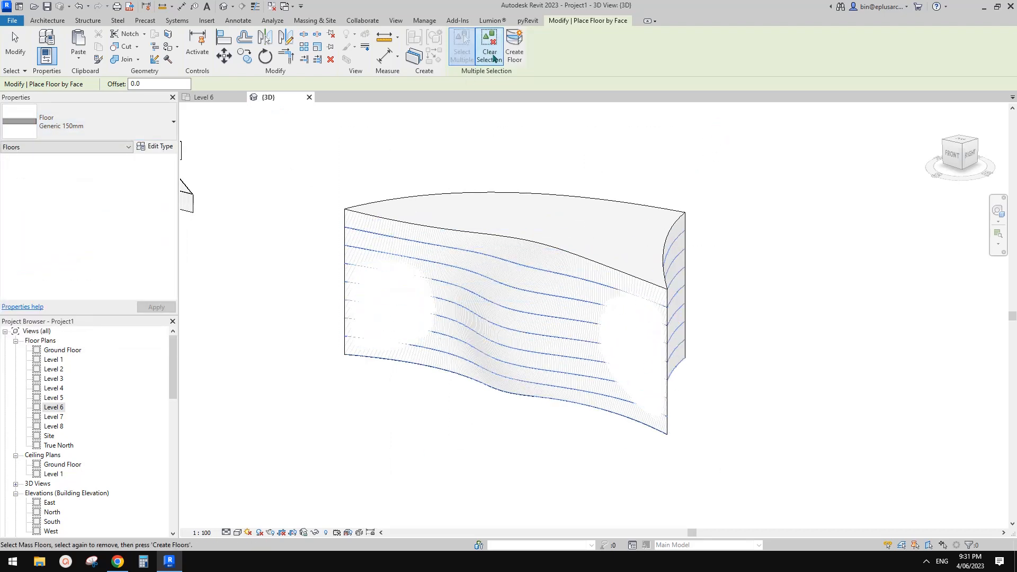
click(519, 52)
scroll(742, 256, up, 2)
key(Escape)
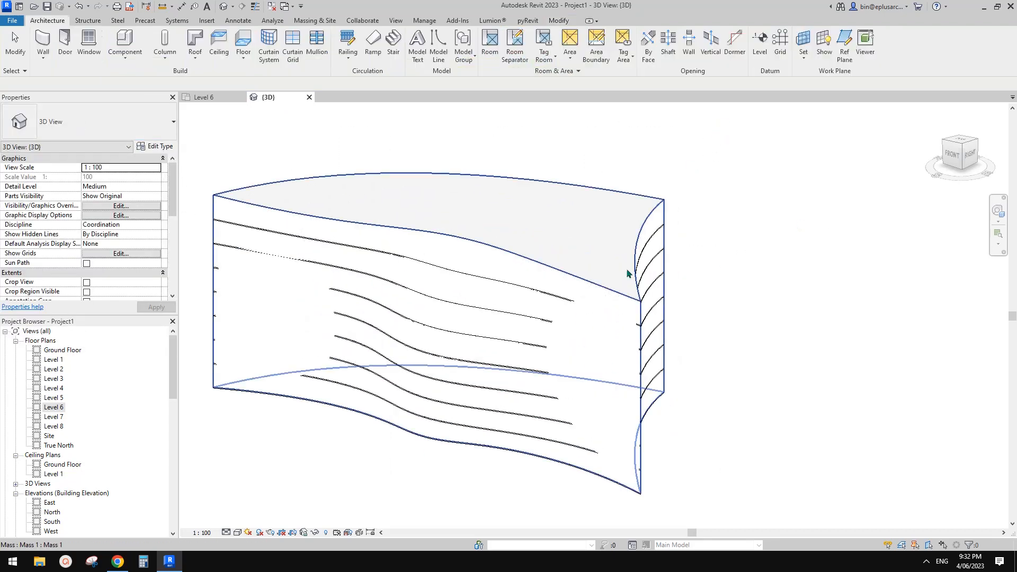
- Temporarily hide the mass in the 3D view, leaving the floor slabs displayed
click(619, 235)
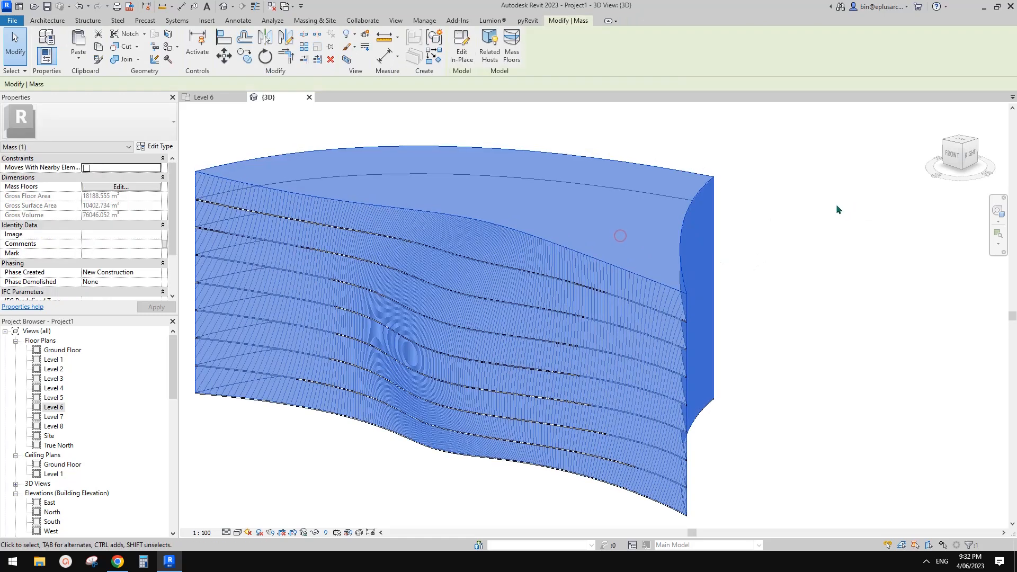
key(h)
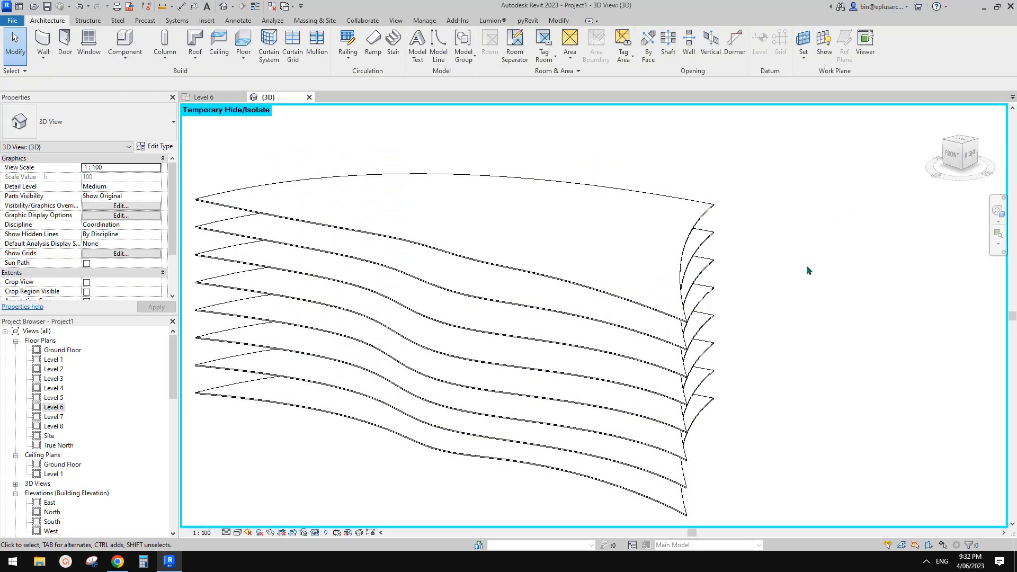
- Examine the stacked floor slabs and their wavy front edges in 3D with the mass hidden
shift+middle_drag(714, 235, 524, 227)
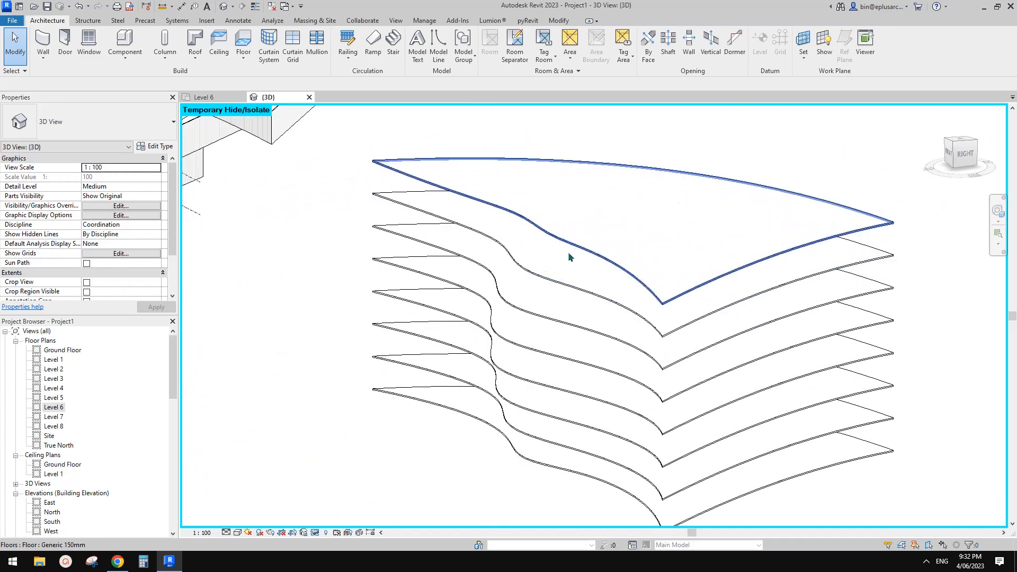
middle_drag(569, 285, 545, 319)
scroll(553, 334, up, 1)
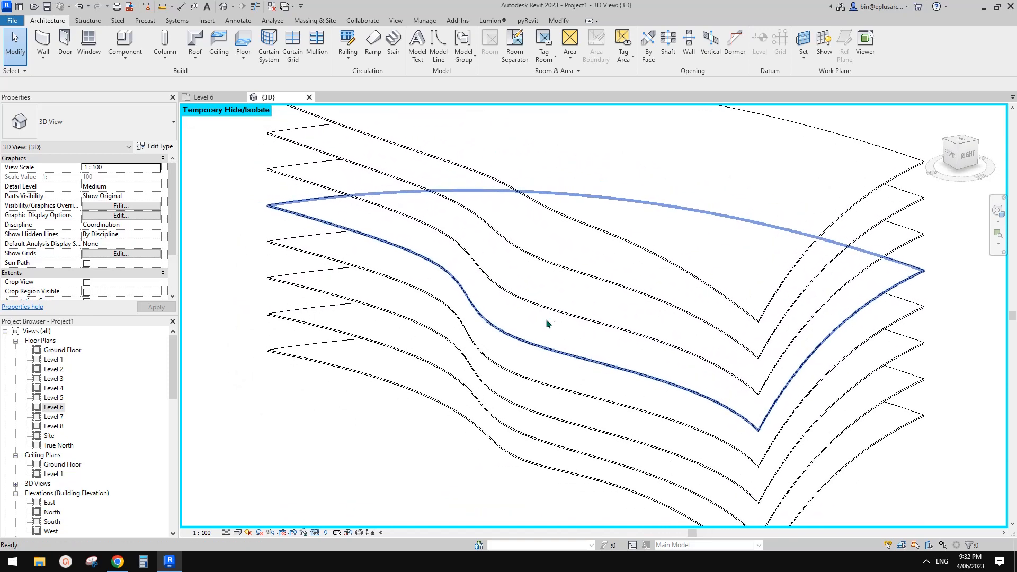
click(43, 57)
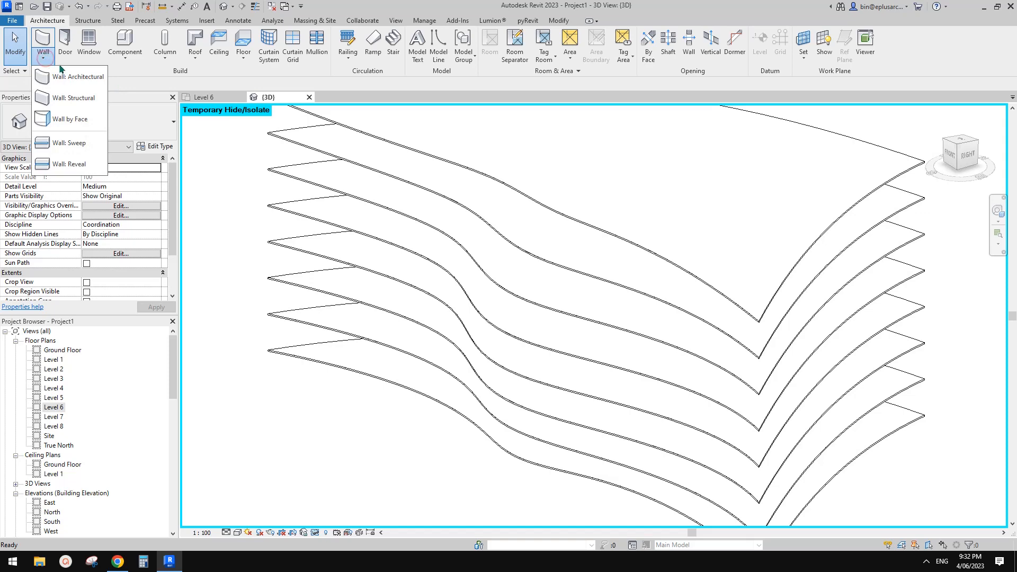
click(282, 185)
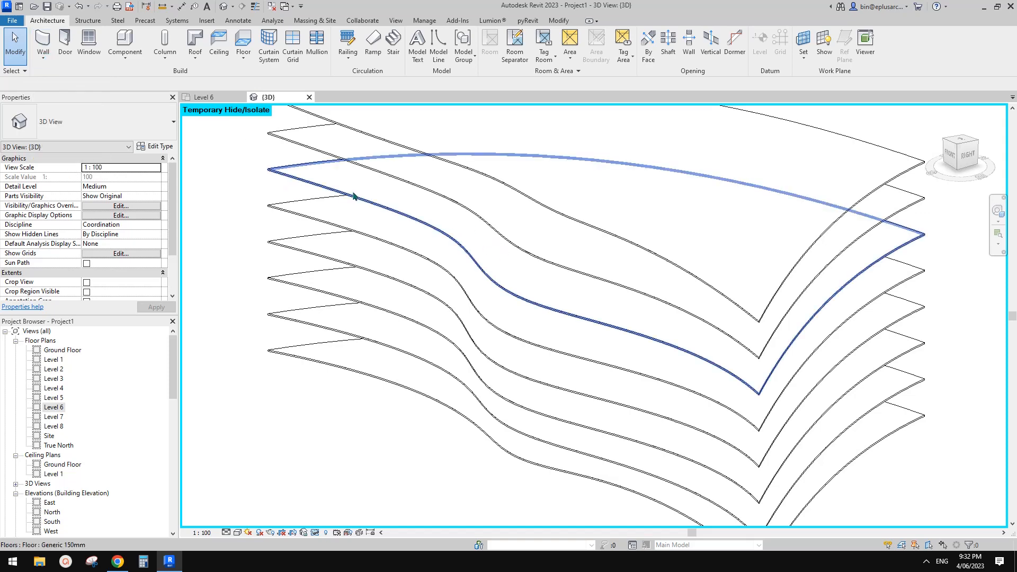
scroll(380, 211, down, 3)
middle_drag(440, 241, 382, 248)
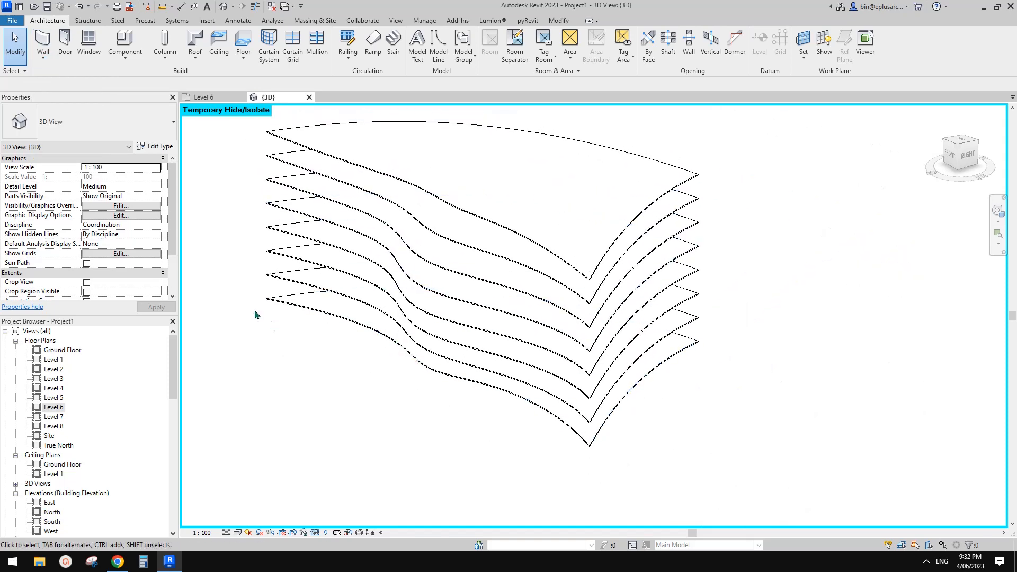
scroll(274, 306, up, 1)
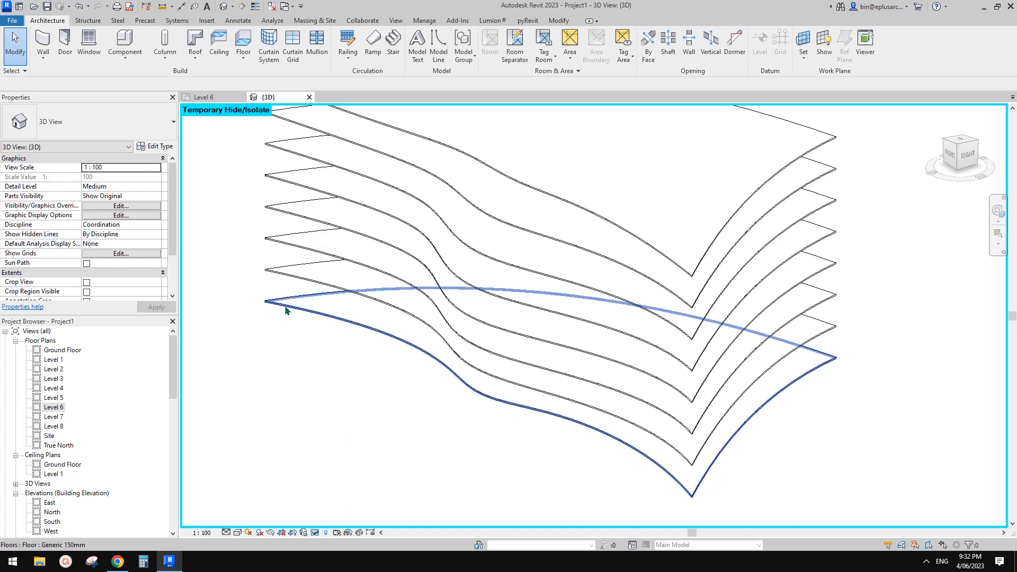
- Try to place a Generic 100mm architectural wall from Ground Floor up to Level 1 by picking the lowest slab's wavy edge
click(45, 63)
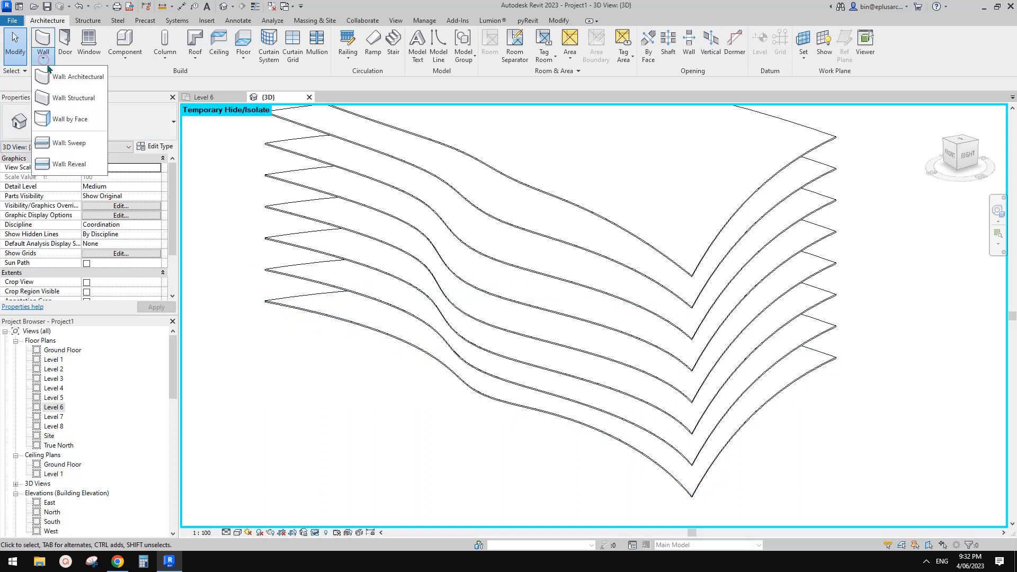
click(77, 77)
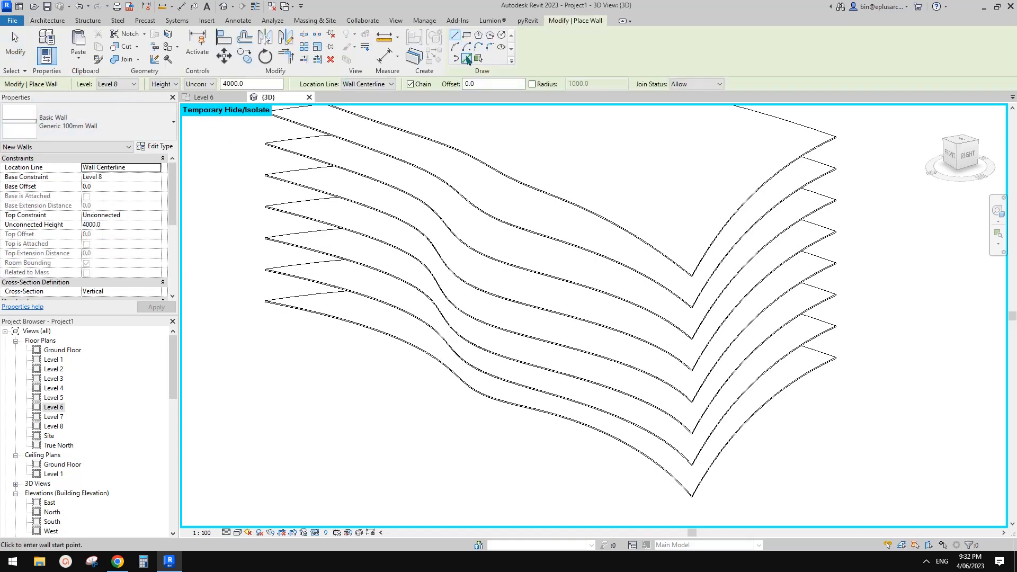
click(105, 85)
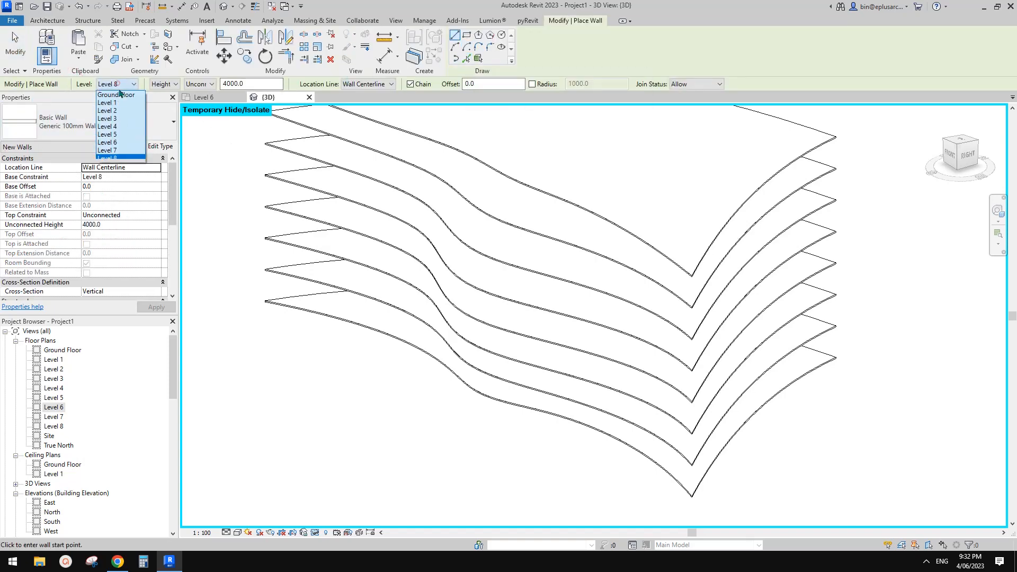
click(117, 96)
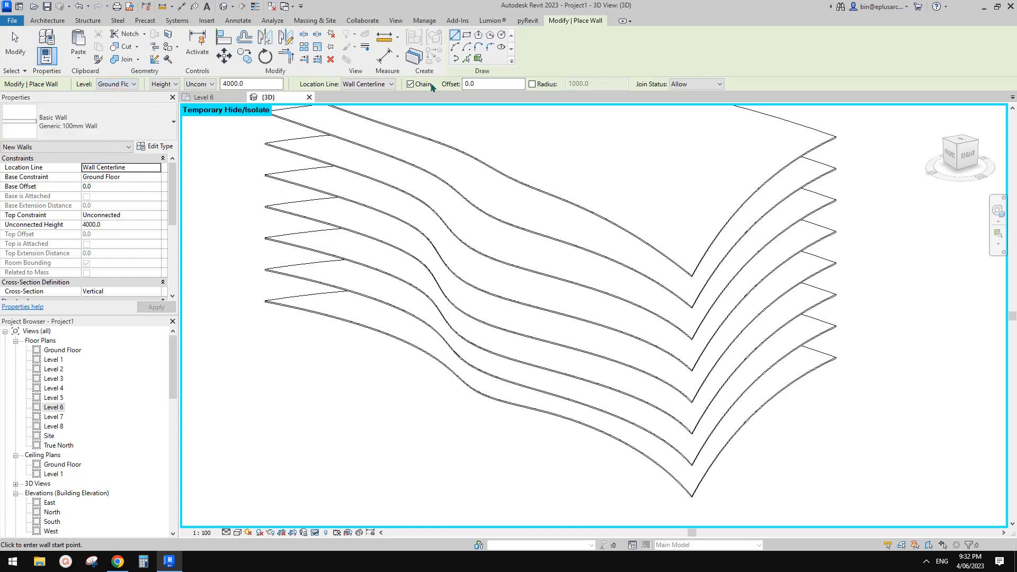
click(199, 83)
click(201, 106)
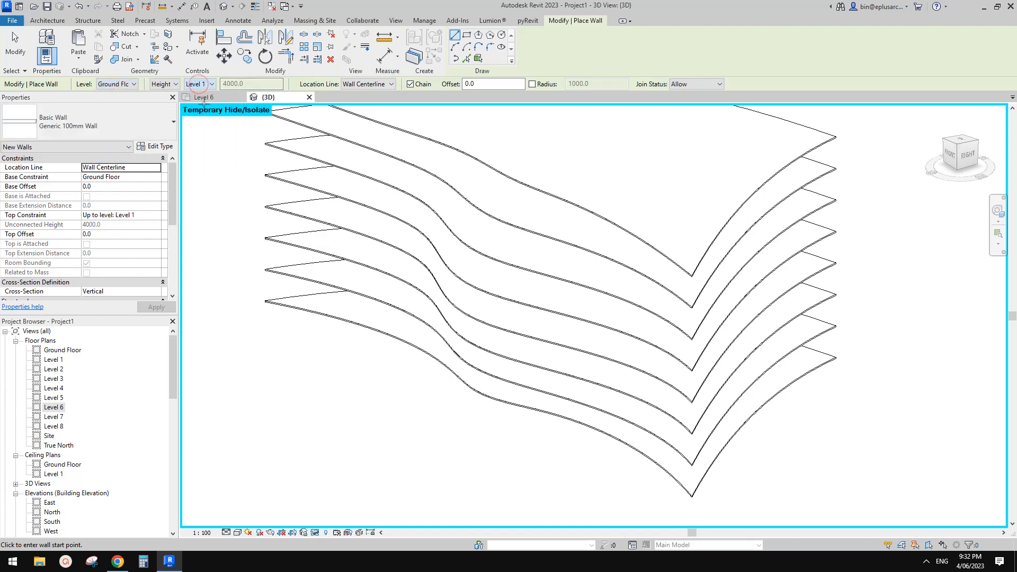
click(466, 58)
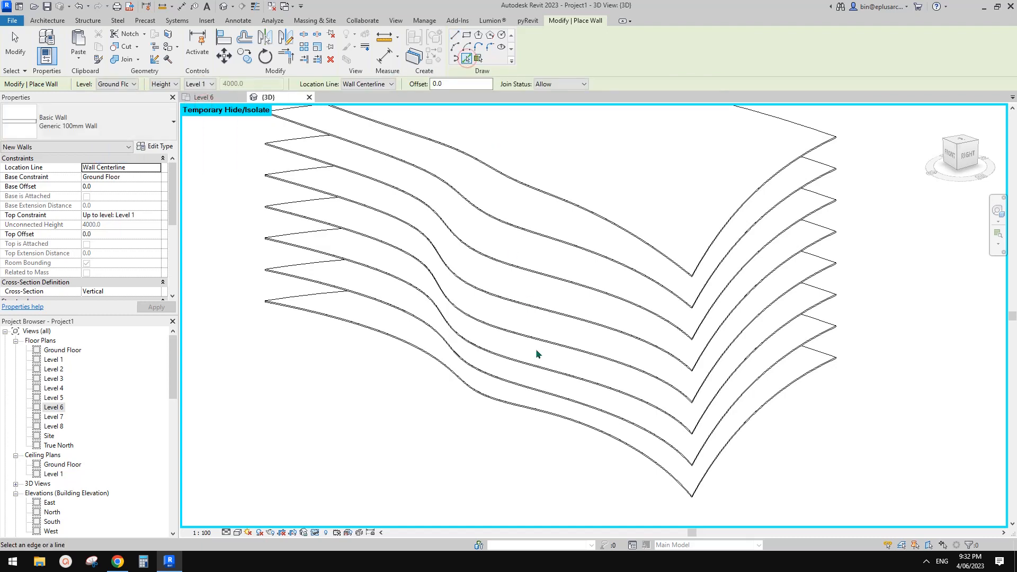
scroll(414, 371, up, 3)
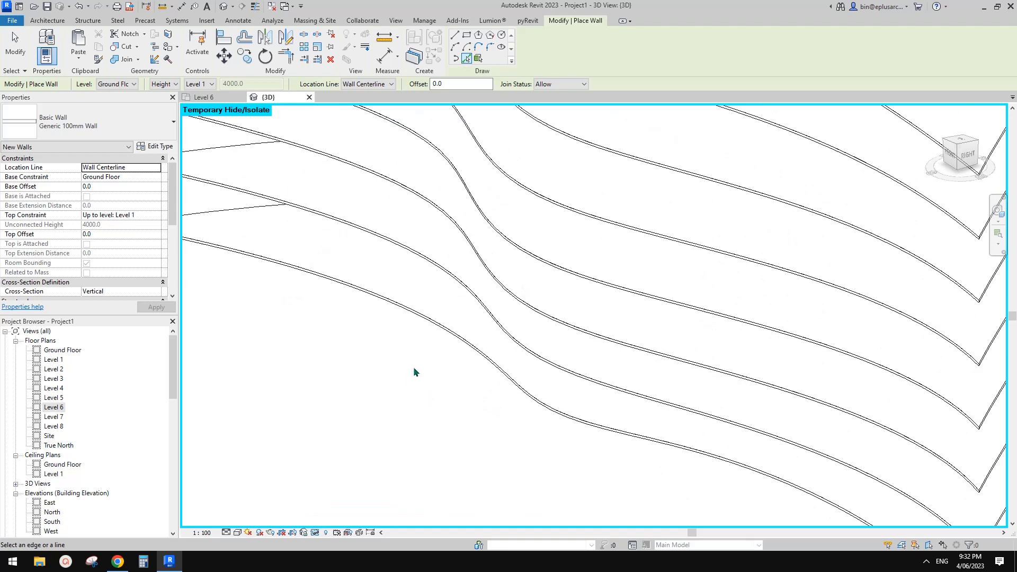
click(450, 331)
scroll(495, 369, down, 3)
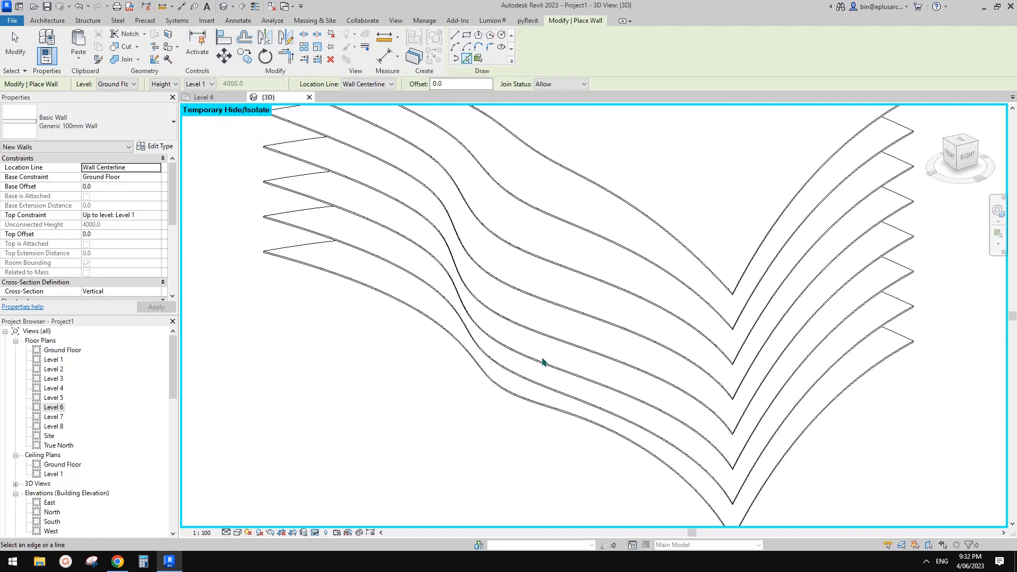
- Inspect how the curved slab edges vary from floor to floor from several angles, leaving the wall command
shift+middle_drag(543, 361, 454, 375)
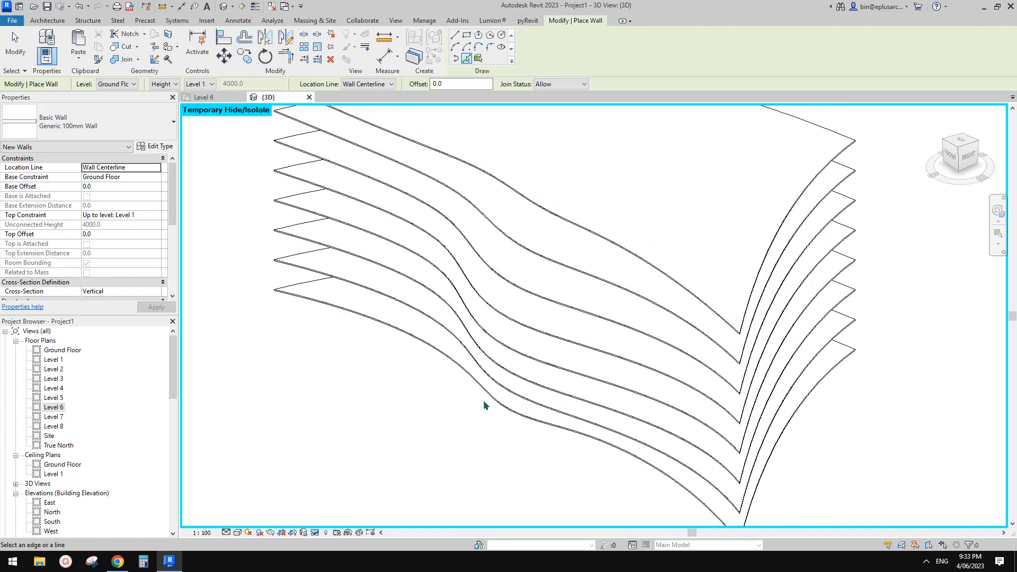
mouse_move(527, 419)
shift+middle_down()
mouse_move(545, 415)
mouse_move(527, 385)
mouse_move(545, 408)
mouse_move(545, 431)
mouse_move(539, 426)
shift+middle_up()
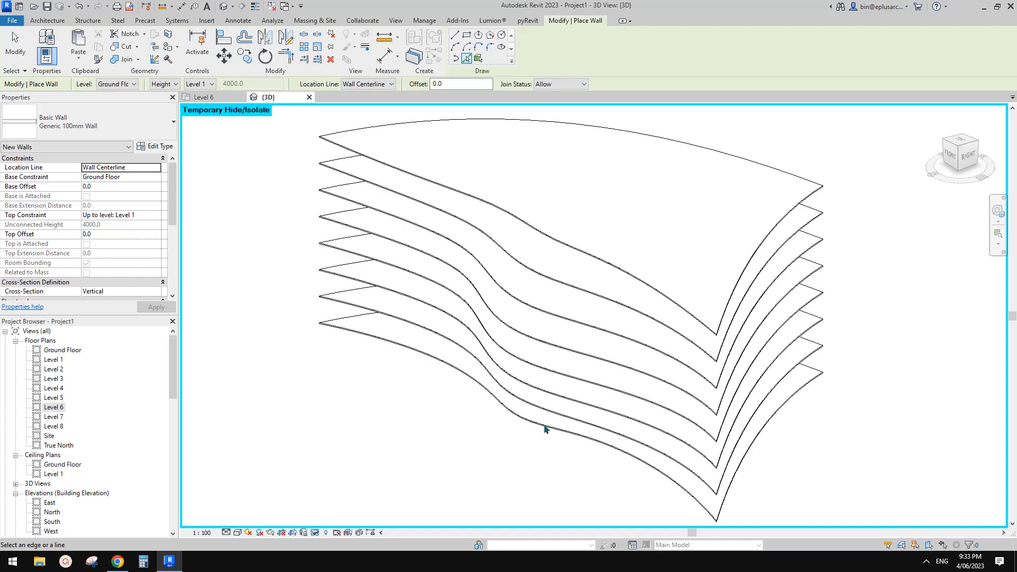
shift+middle_drag(545, 427, 565, 439)
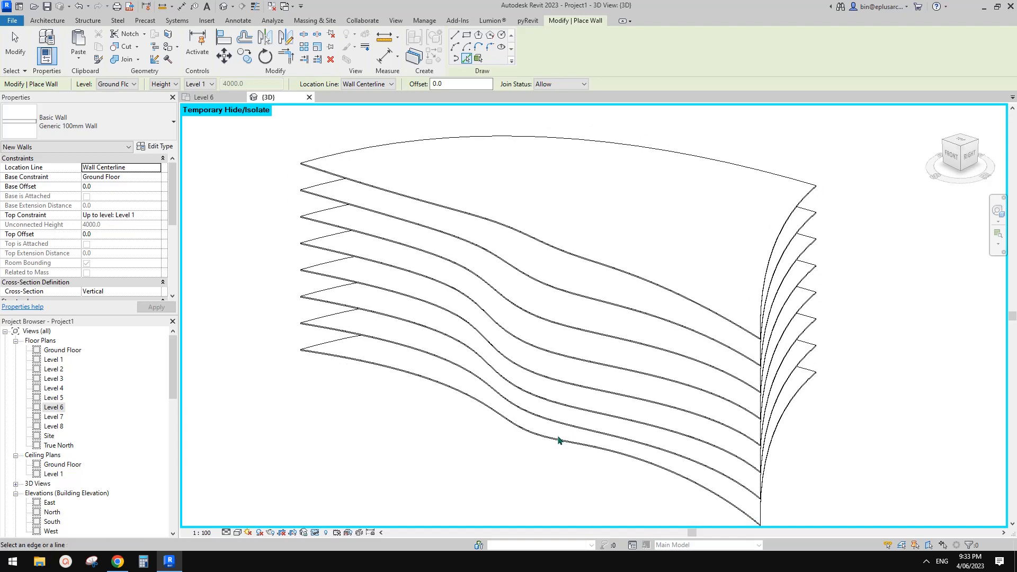
shift+middle_drag(544, 430, 594, 435)
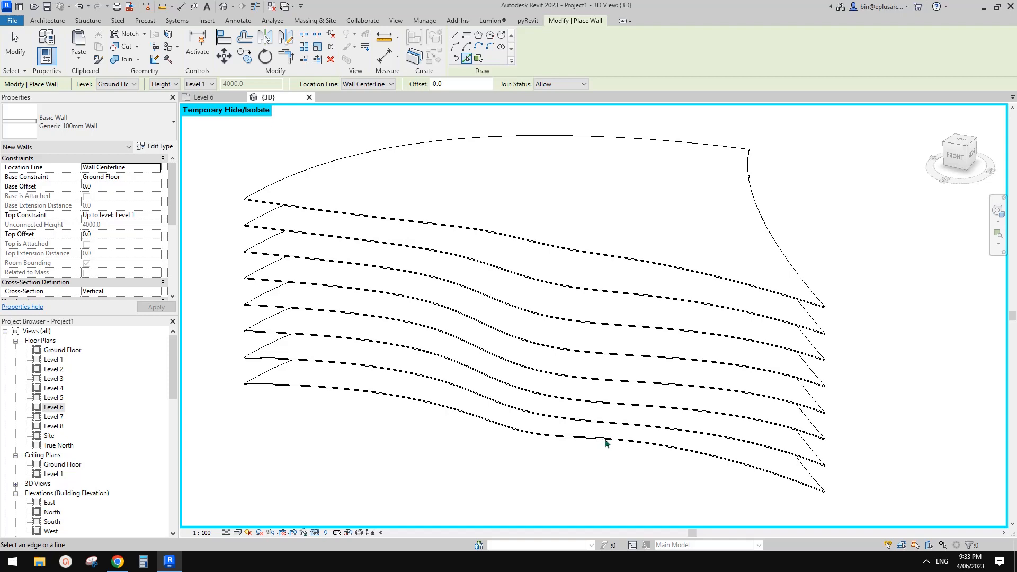
shift+middle_drag(605, 440, 717, 384)
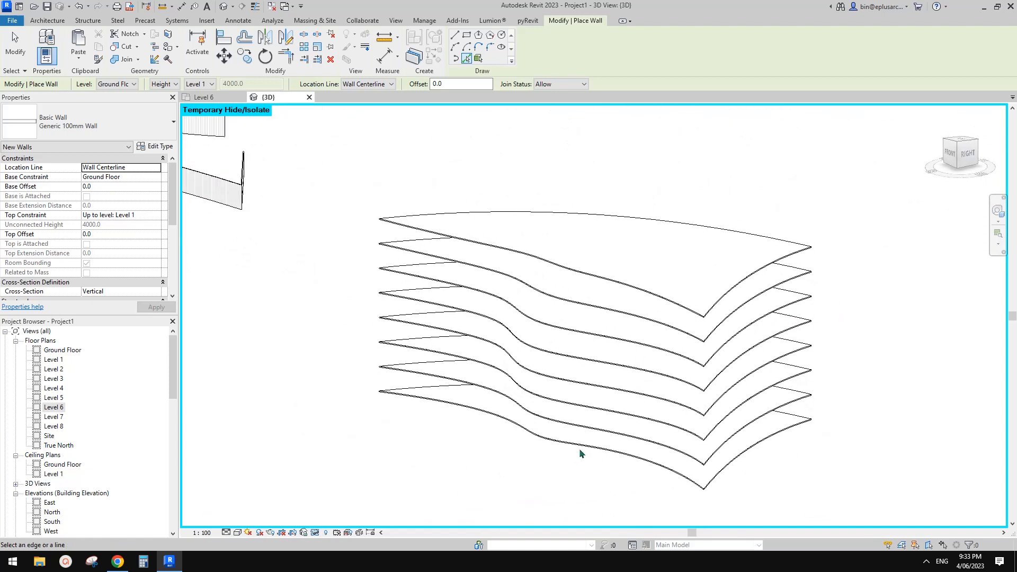
shift+middle_drag(570, 449, 572, 474)
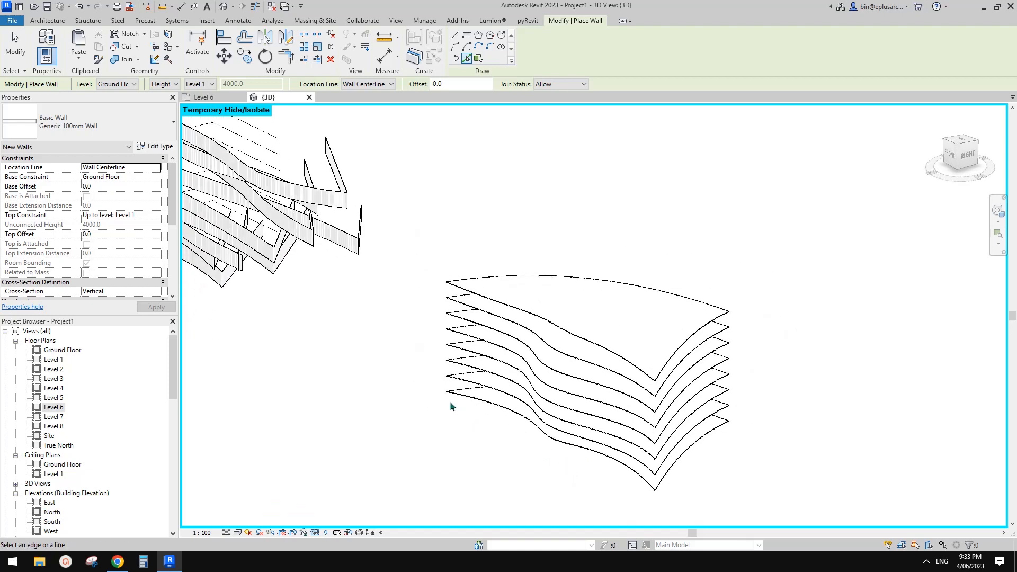
scroll(561, 442, up, 3)
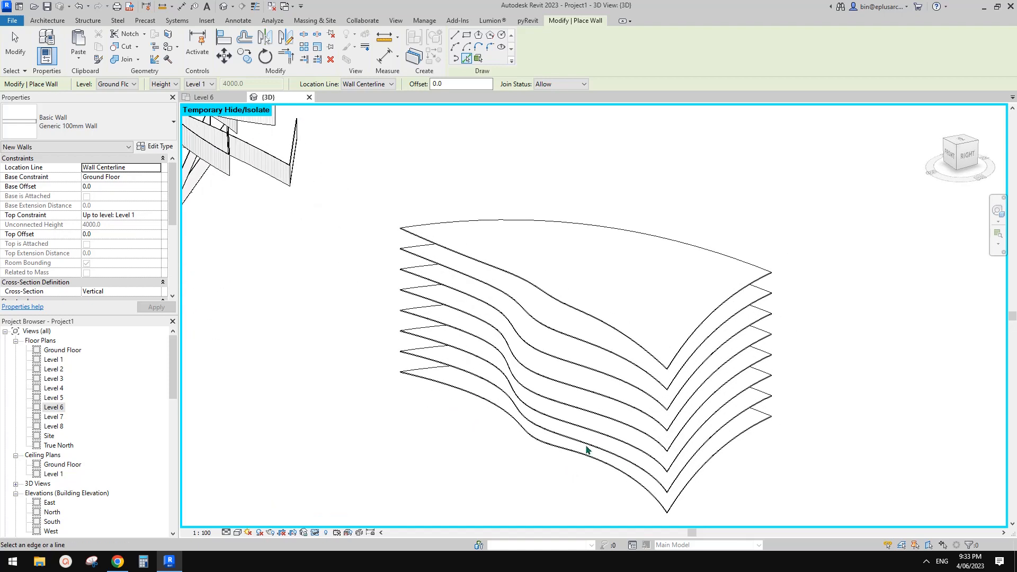
scroll(608, 384, down, 2)
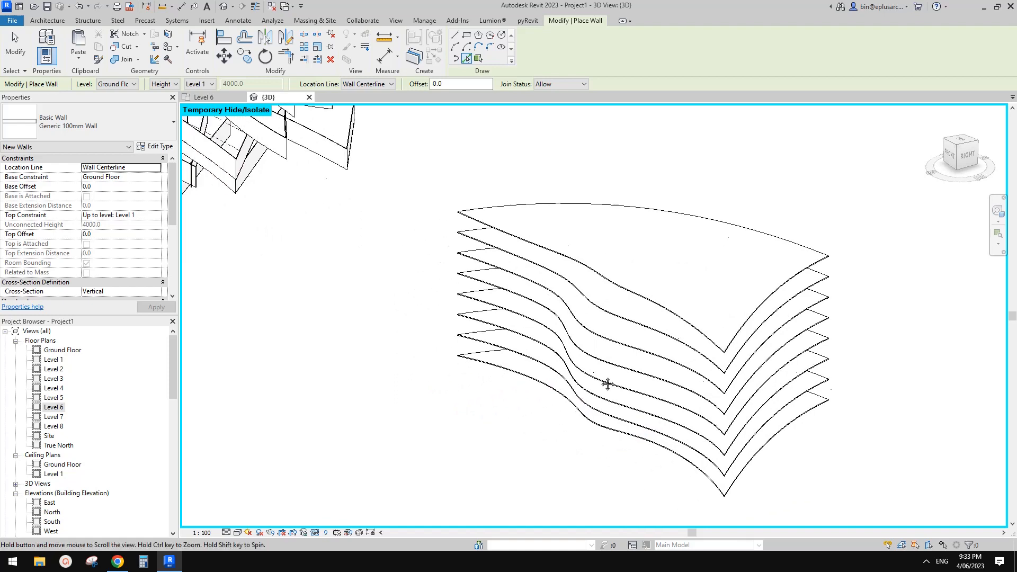
scroll(585, 363, up, 5)
middle_drag(579, 334, 583, 345)
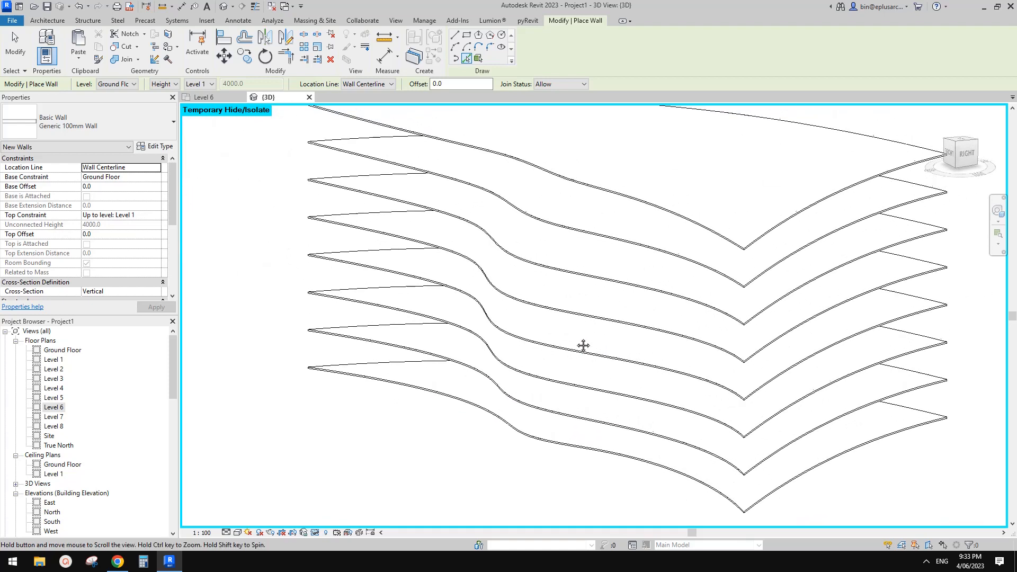
scroll(523, 356, down, 1)
middle_drag(523, 356, 524, 373)
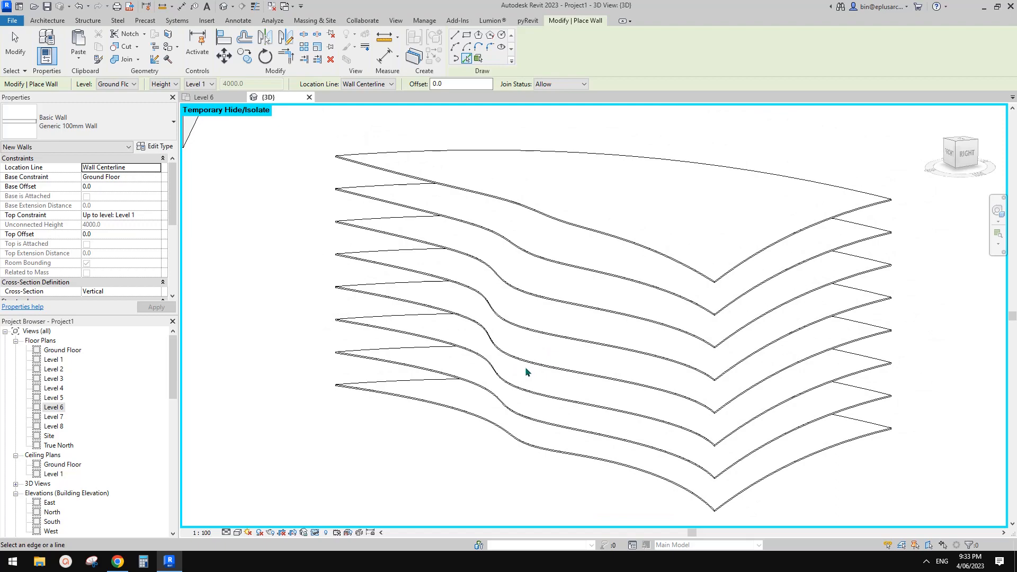
key(Escape)
shift+middle_drag(535, 368, 601, 431)
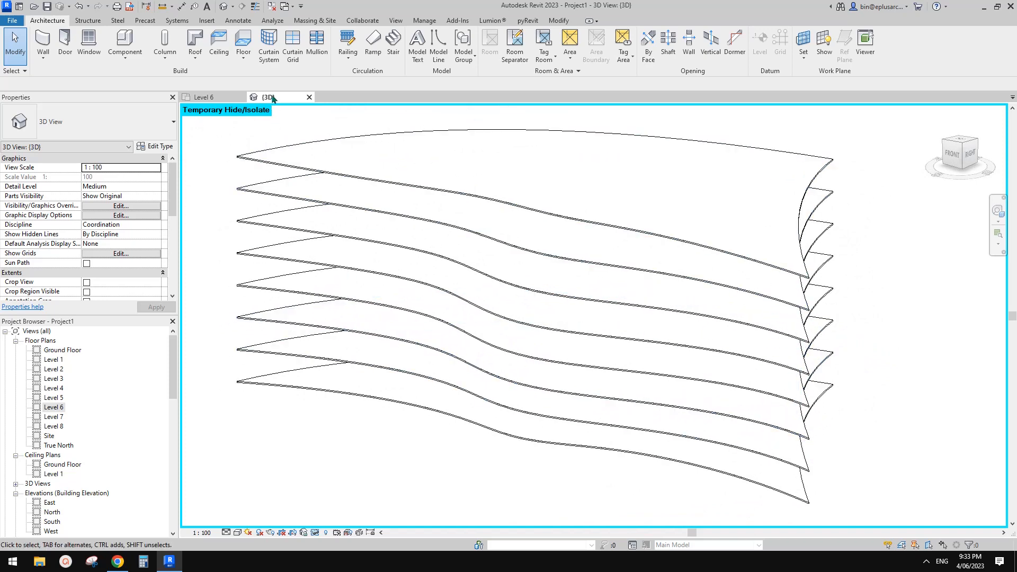
click(347, 58)
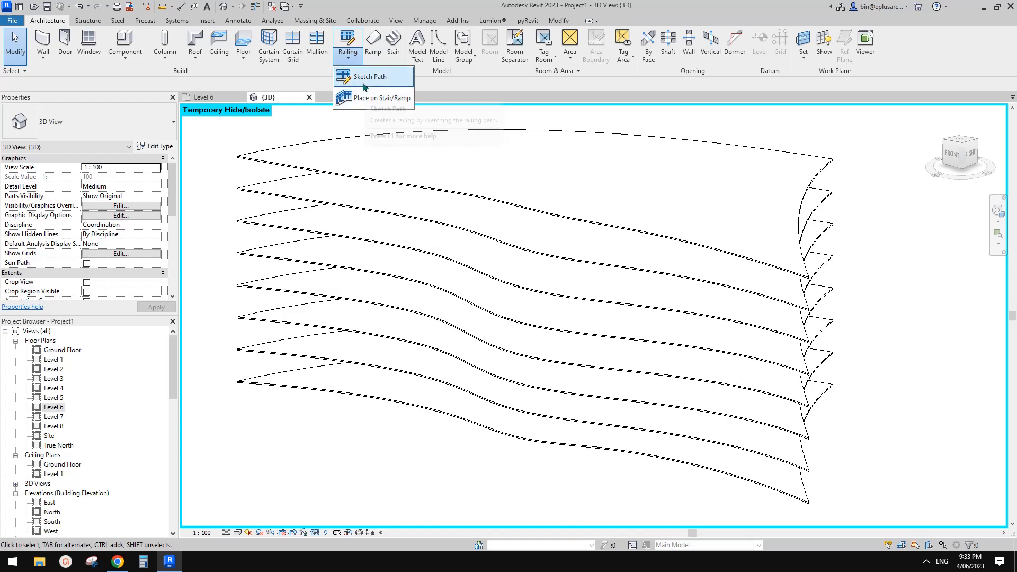
click(365, 76)
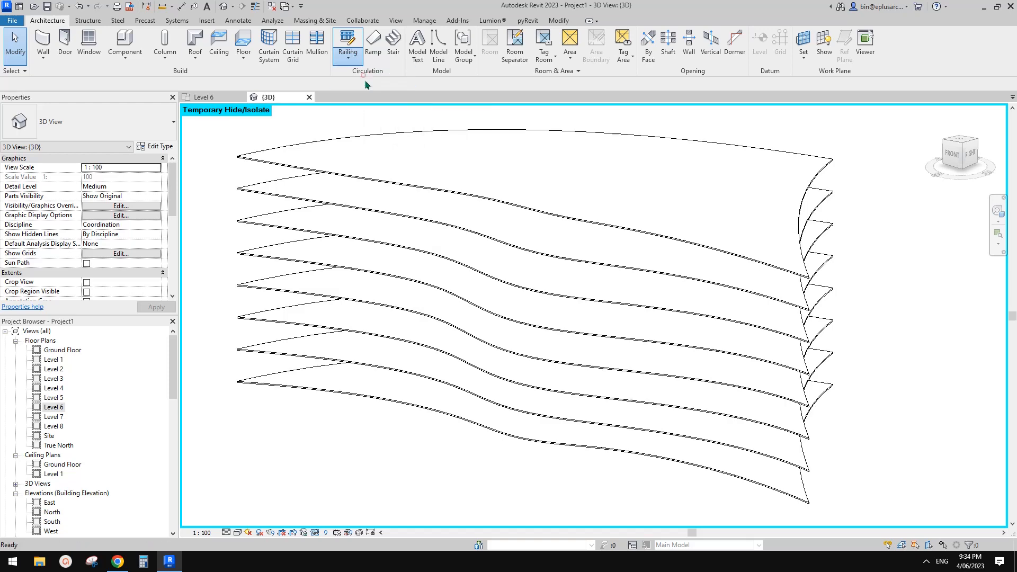
click(524, 47)
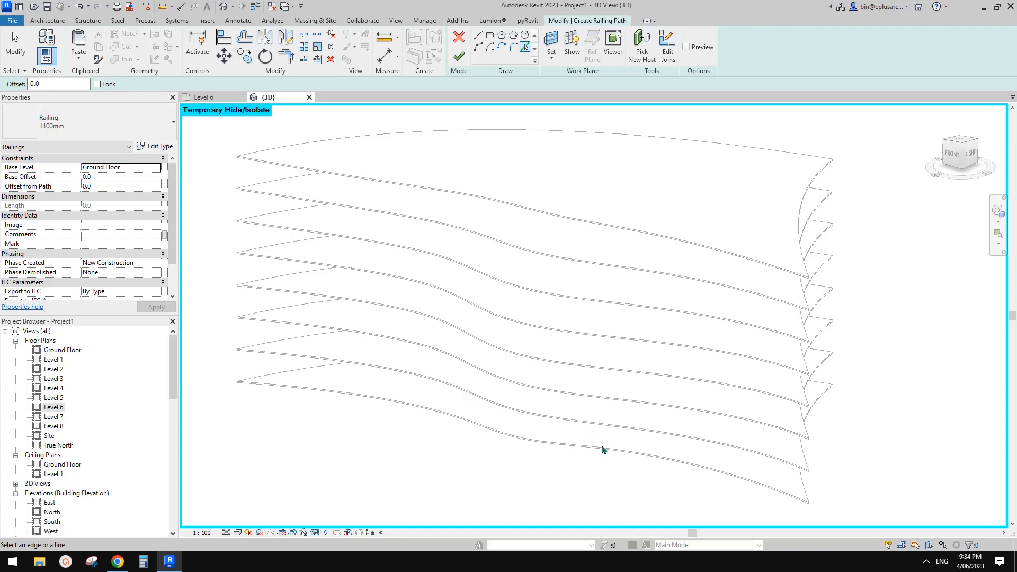
key(Escape)
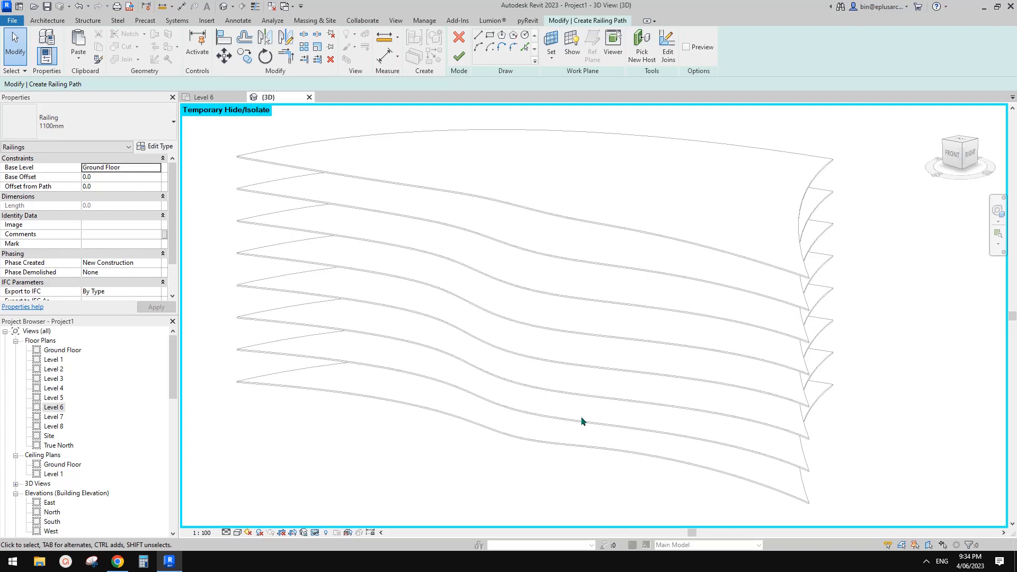
click(459, 36)
shift+middle_drag(595, 249, 566, 308)
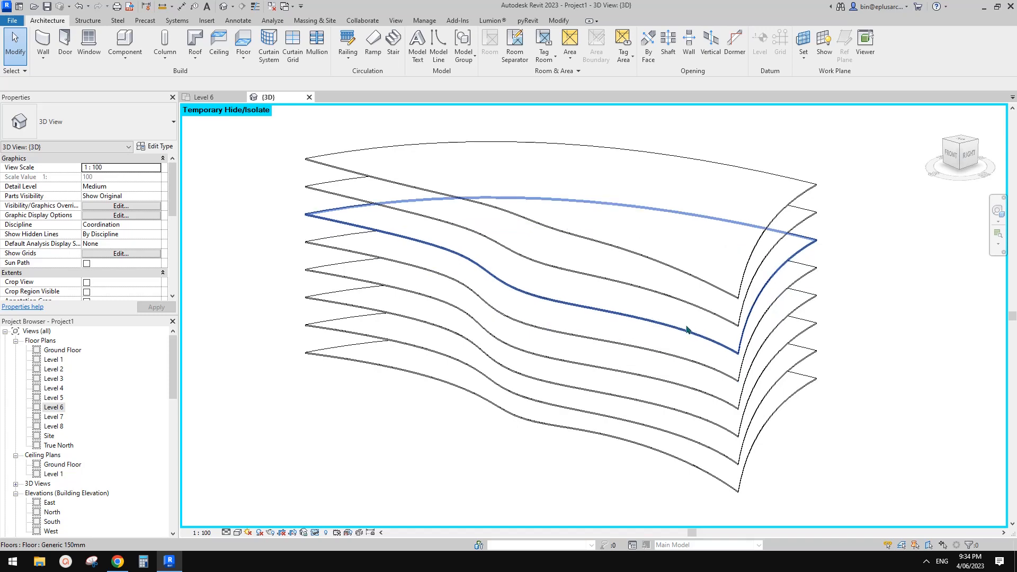
shift+middle_drag(771, 287, 741, 297)
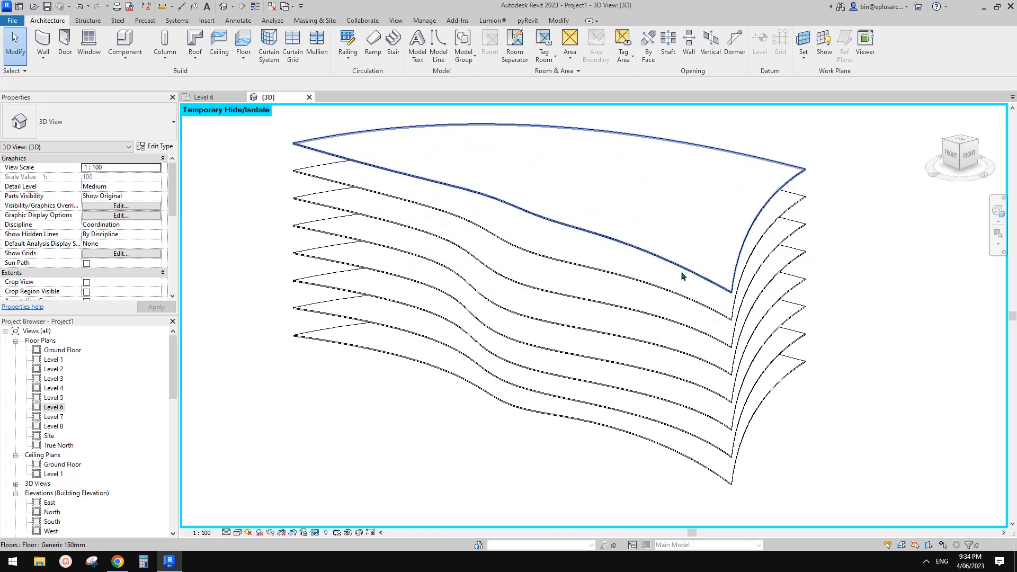
- Examine the stacked curved floors in the isolated 3D view from several angles
middle_drag(664, 251, 727, 293)
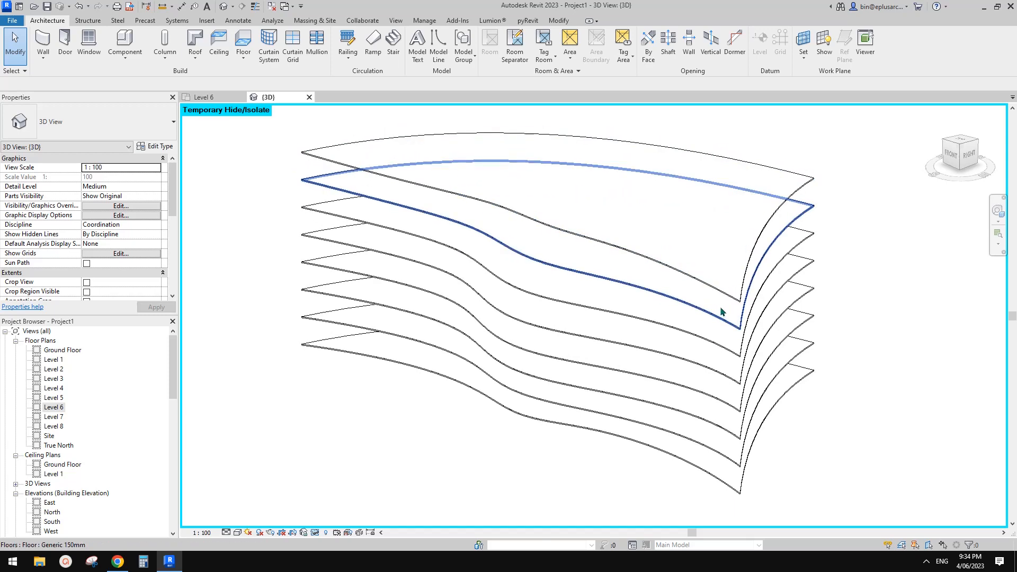
middle_drag(753, 302, 733, 297)
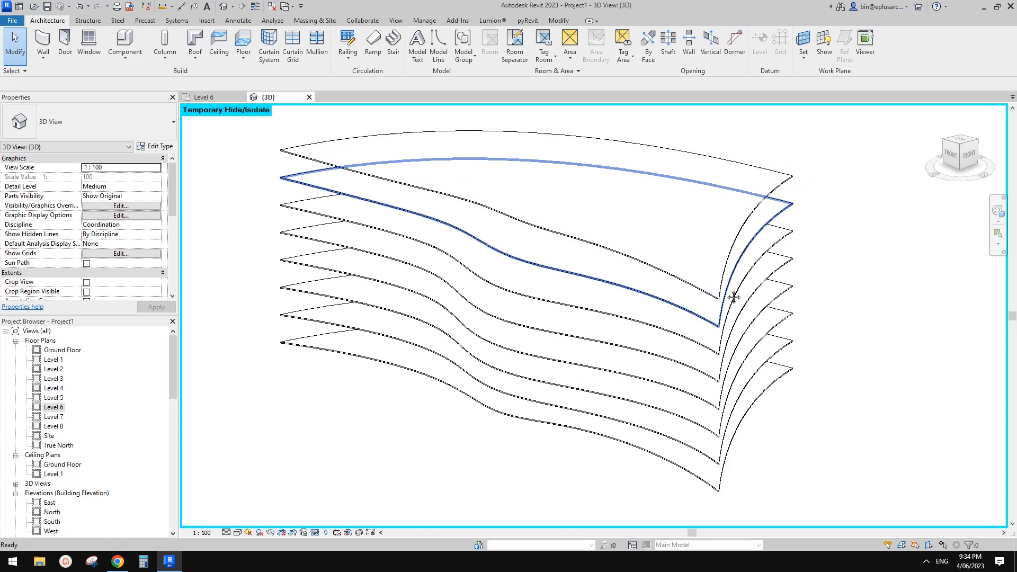
scroll(761, 257, down, 1)
middle_drag(787, 263, 654, 278)
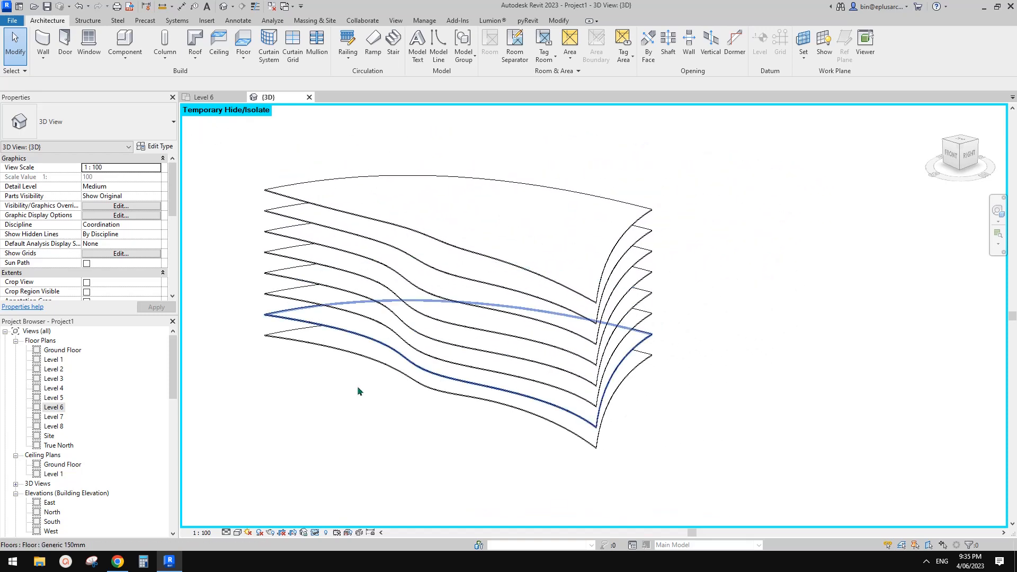
shift+middle_drag(501, 397, 620, 428)
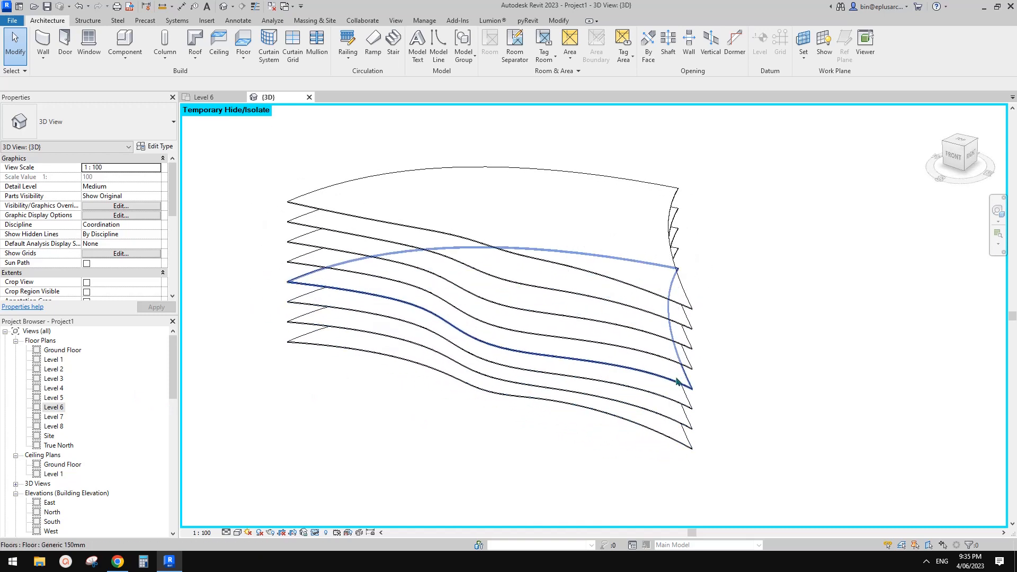
shift+middle_drag(675, 381, 679, 409)
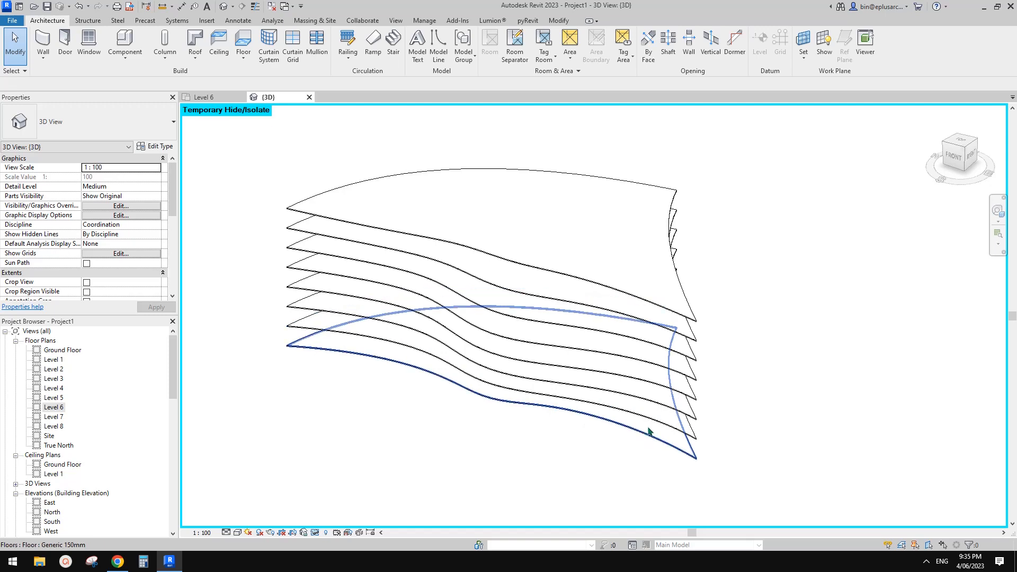
shift+middle_drag(648, 427, 628, 428)
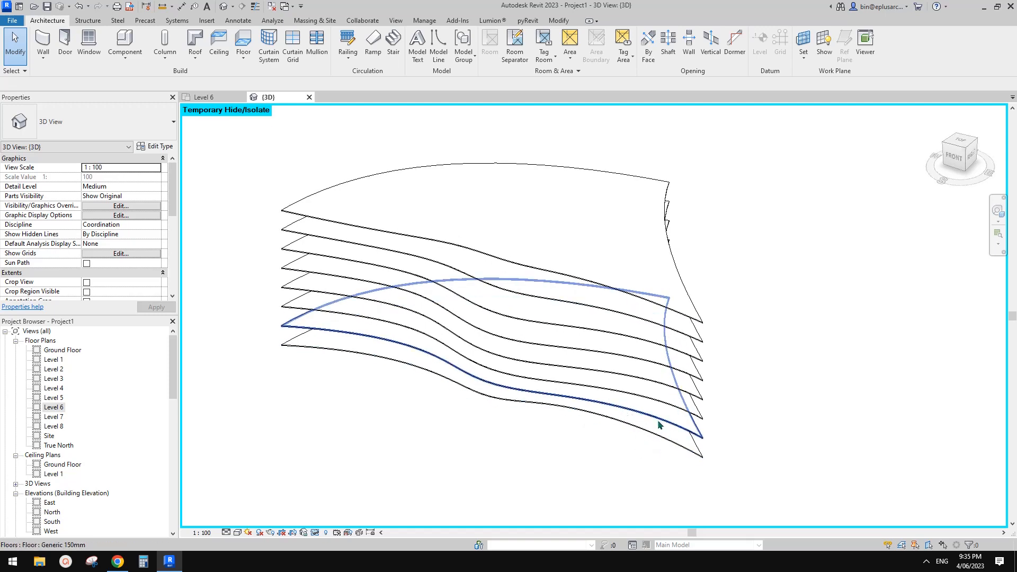
middle_drag(649, 418, 666, 422)
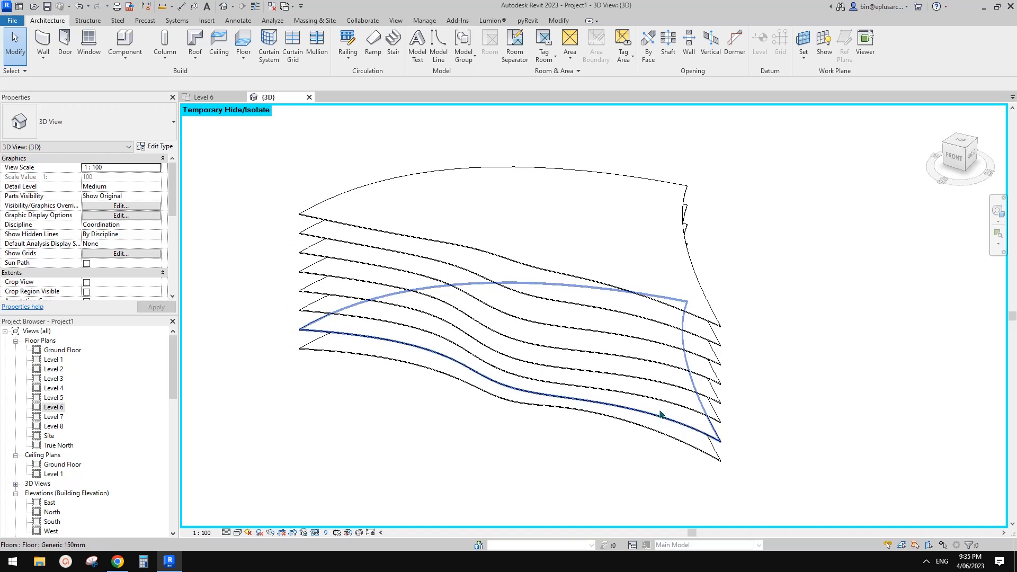
middle_drag(653, 392, 609, 401)
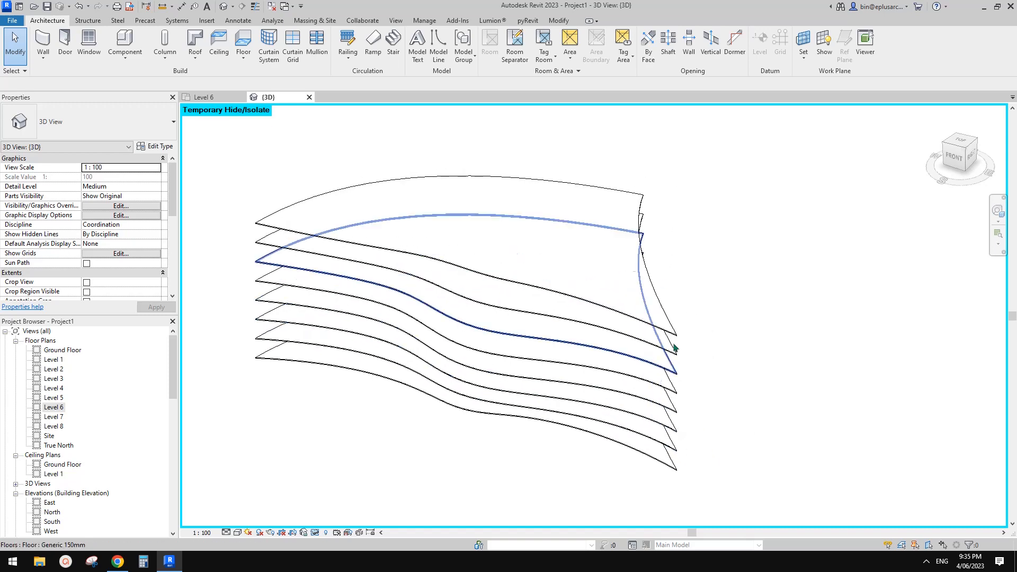
- Delete all the isolated floors, and reset the temporary hide/isolate to bring back and select the mass
drag(719, 274, 580, 466)
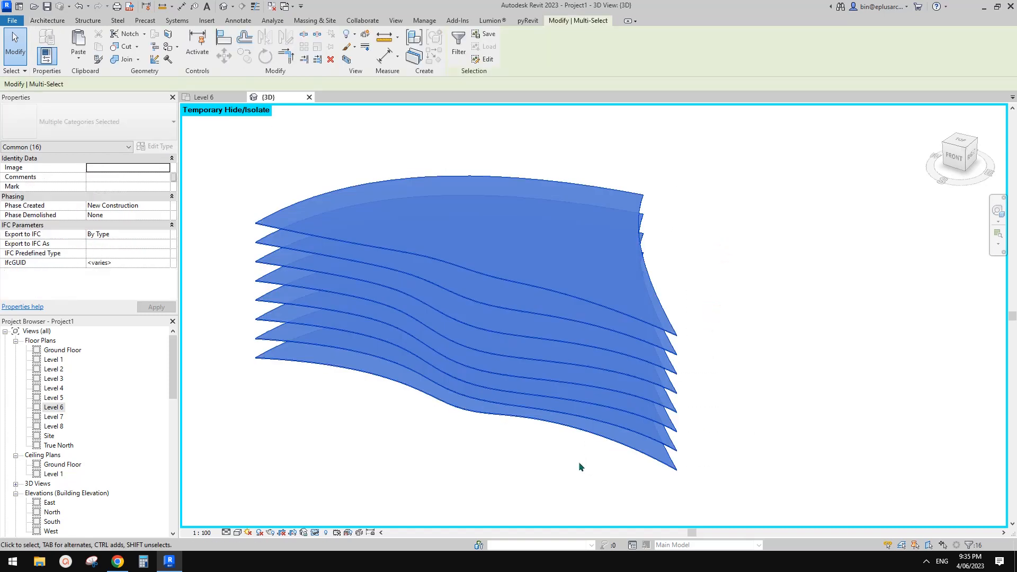
key(Delete)
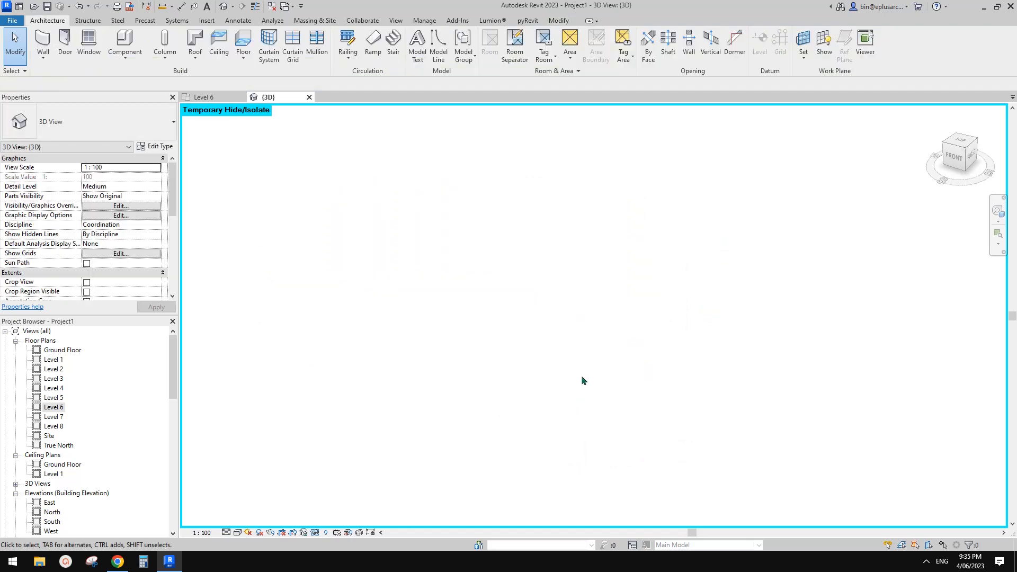
key(h)
key(r)
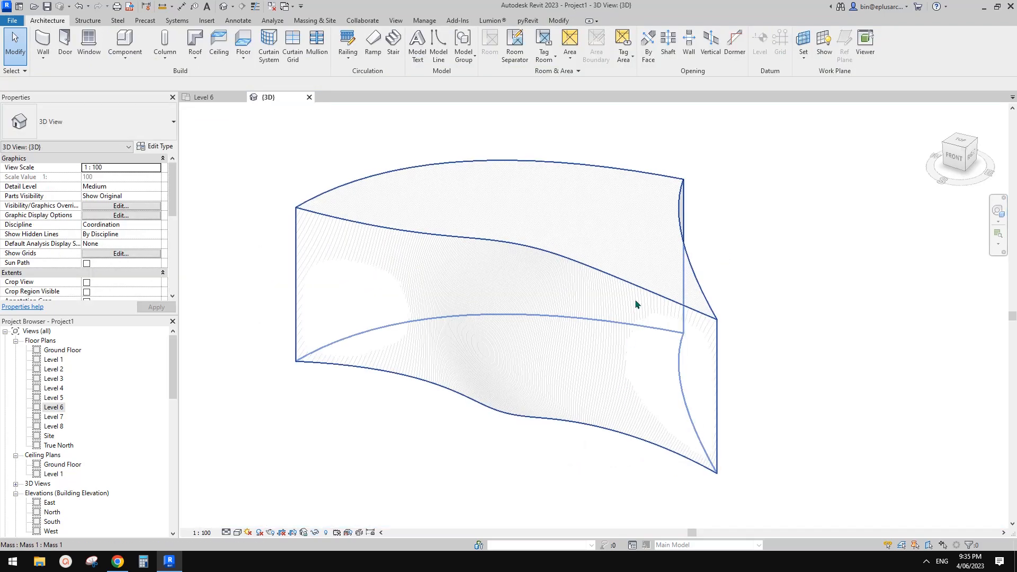
click(597, 346)
mouse_move(597, 346)
shift+middle_down()
mouse_move(595, 376)
mouse_move(572, 264)
mouse_move(638, 344)
mouse_move(581, 336)
mouse_move(591, 350)
mouse_move(560, 328)
shift+middle_up()
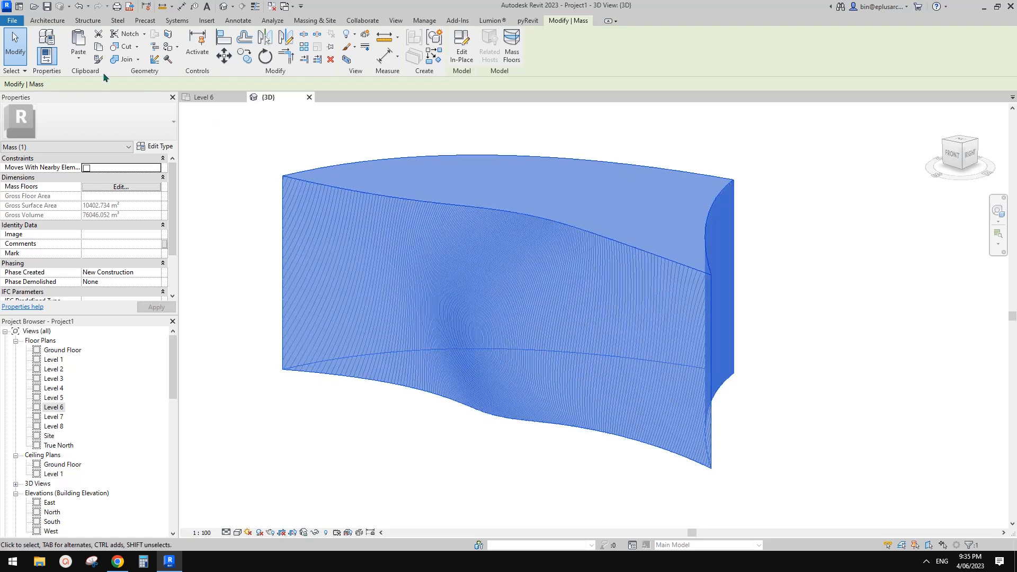
- Create a new family from the Metric Generic Model Adaptive.rft template
click(12, 21)
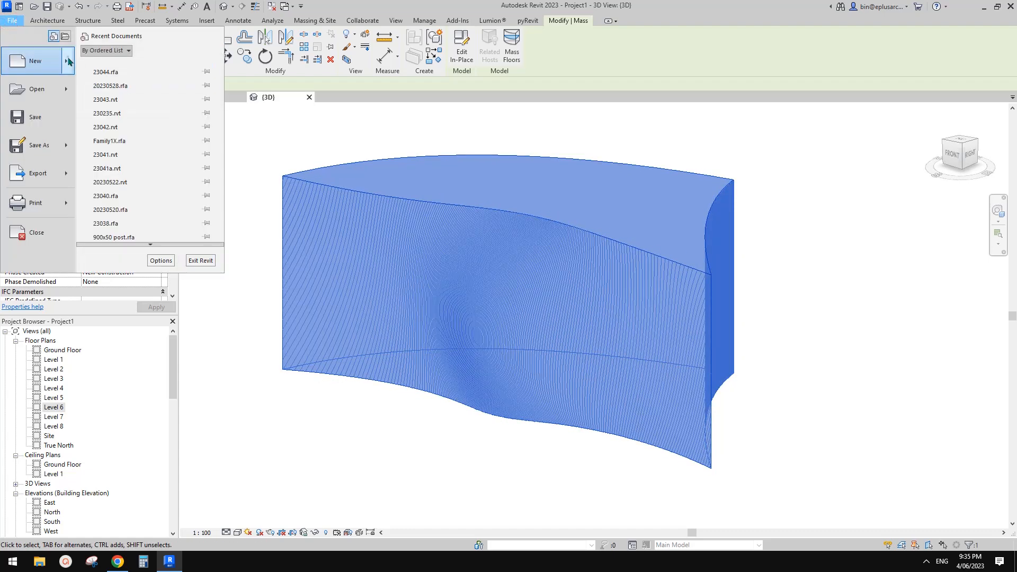
mouse_move(35, 61)
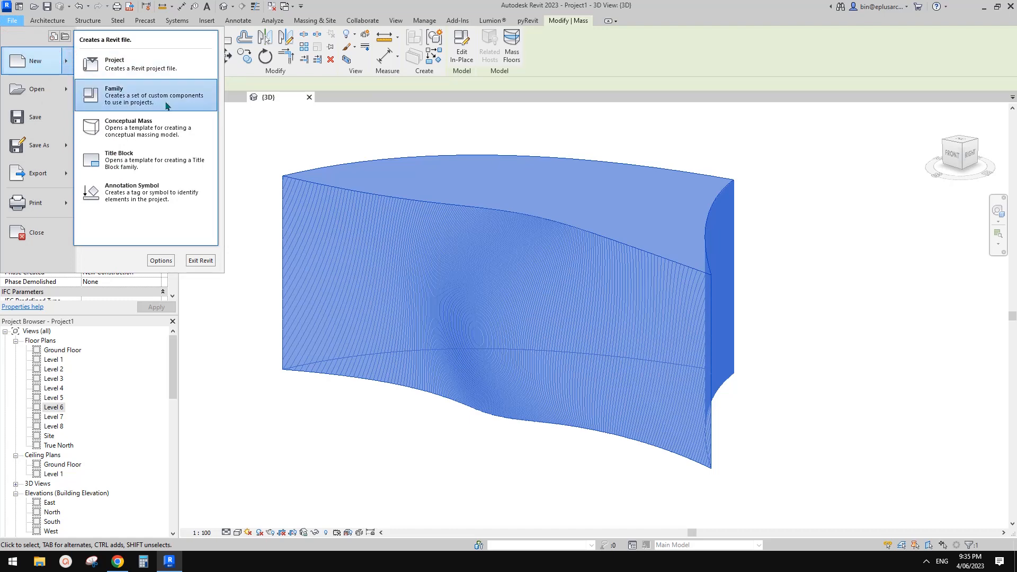
click(151, 101)
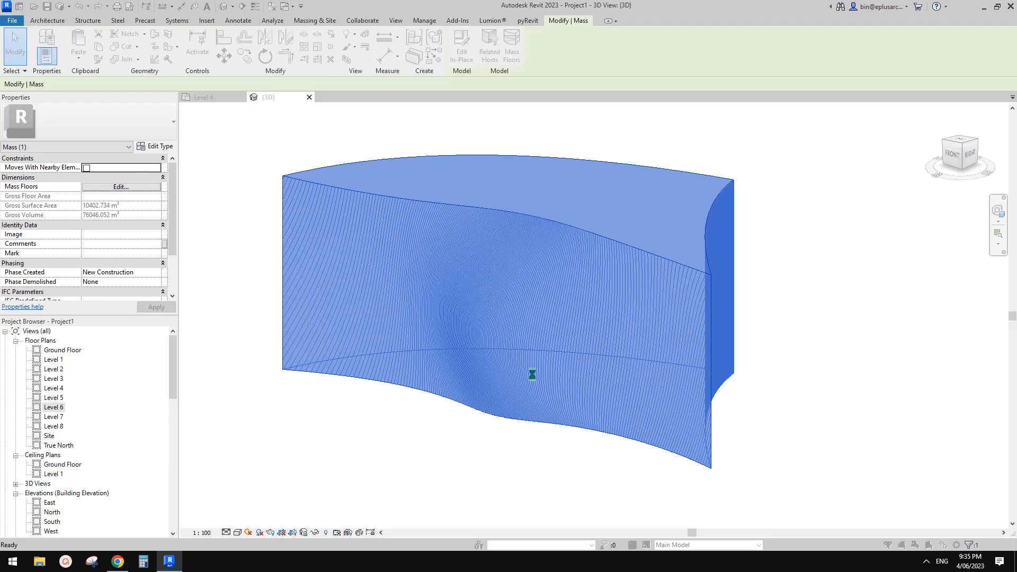
drag(636, 214, 644, 279)
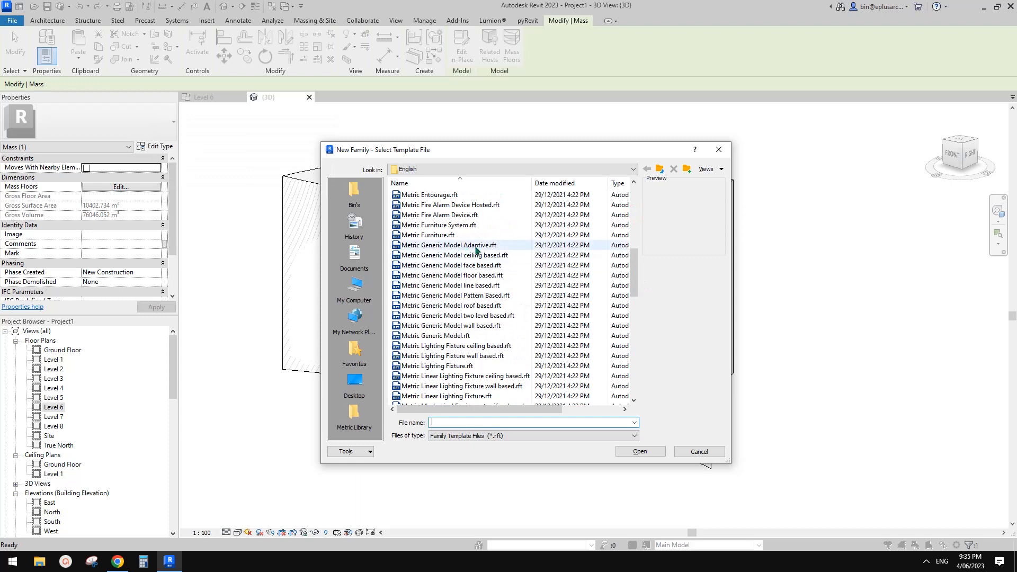
double_click(476, 246)
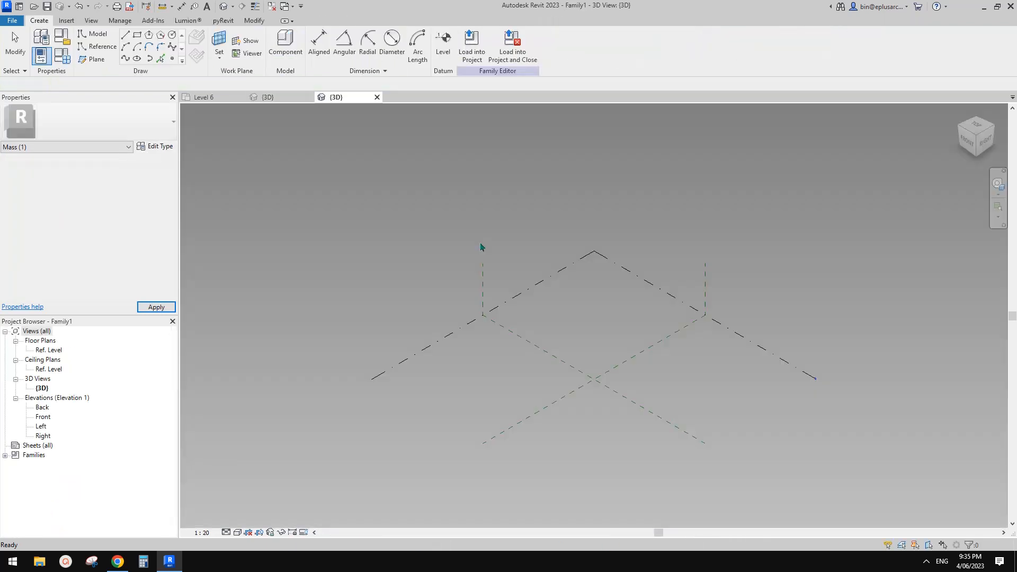
- Place seven reference points in a roughly straight row across the reference level work plane
click(172, 59)
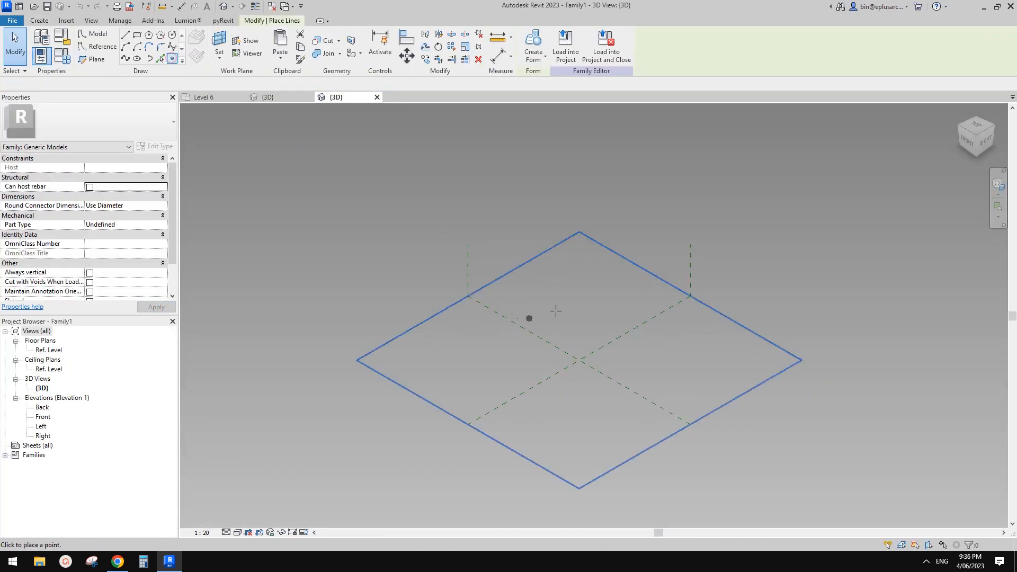
shift+middle_drag(542, 270, 515, 347)
scroll(502, 308, up, 1)
click(406, 343)
click(452, 327)
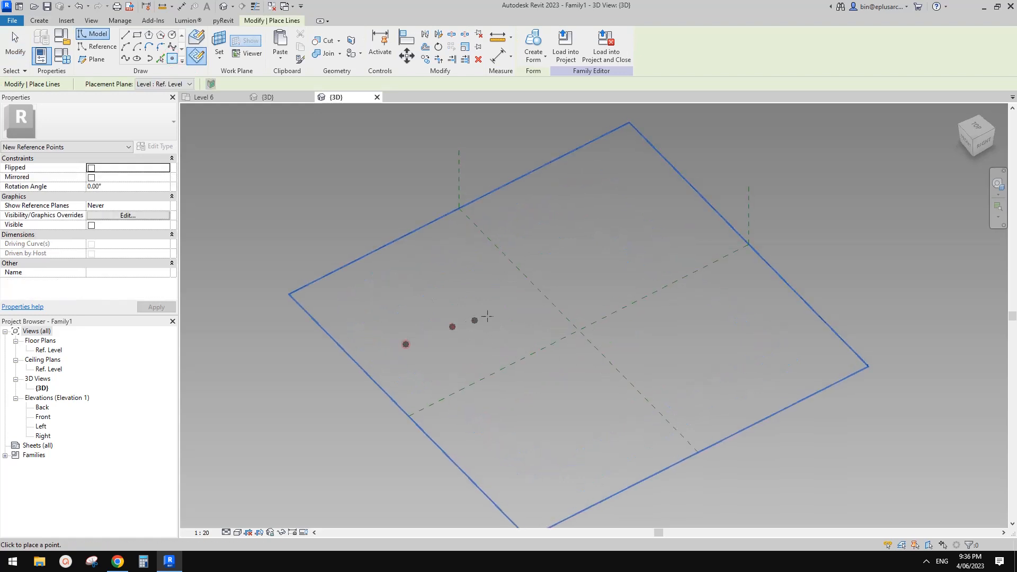
click(495, 311)
click(565, 270)
click(636, 242)
click(658, 232)
click(752, 189)
middle_drag(682, 209, 671, 265)
key(Escape)
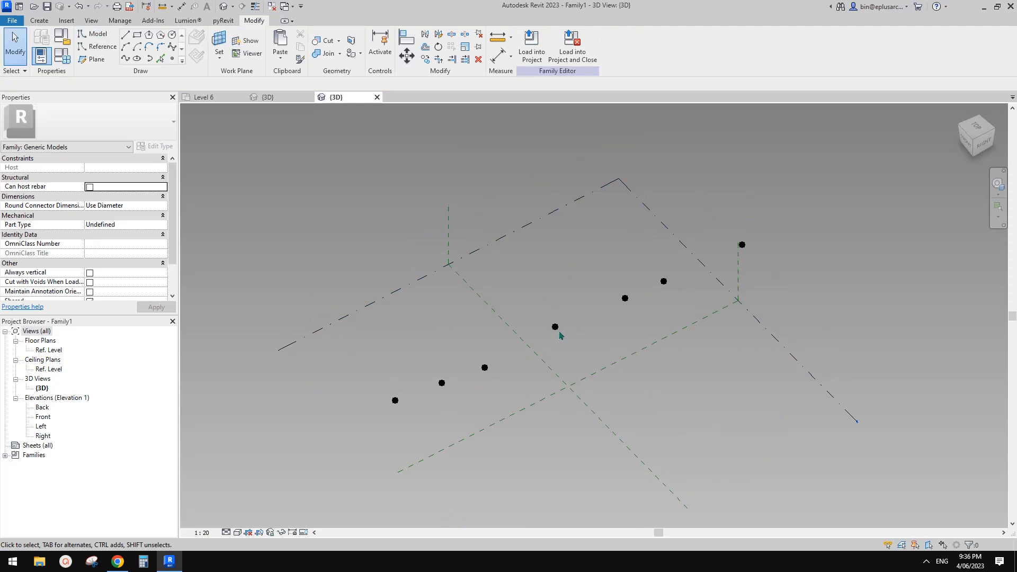
- Compare the row of reference points with the curved mass in the project's 3D view, and return to the family
shift+middle_drag(560, 334, 503, 331)
drag(368, 259, 842, 399)
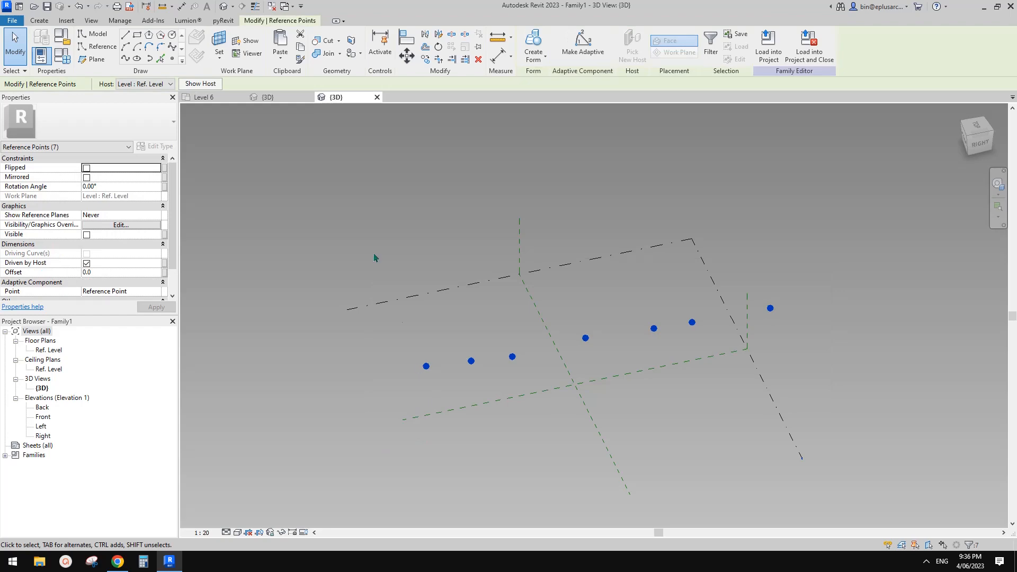
click(289, 98)
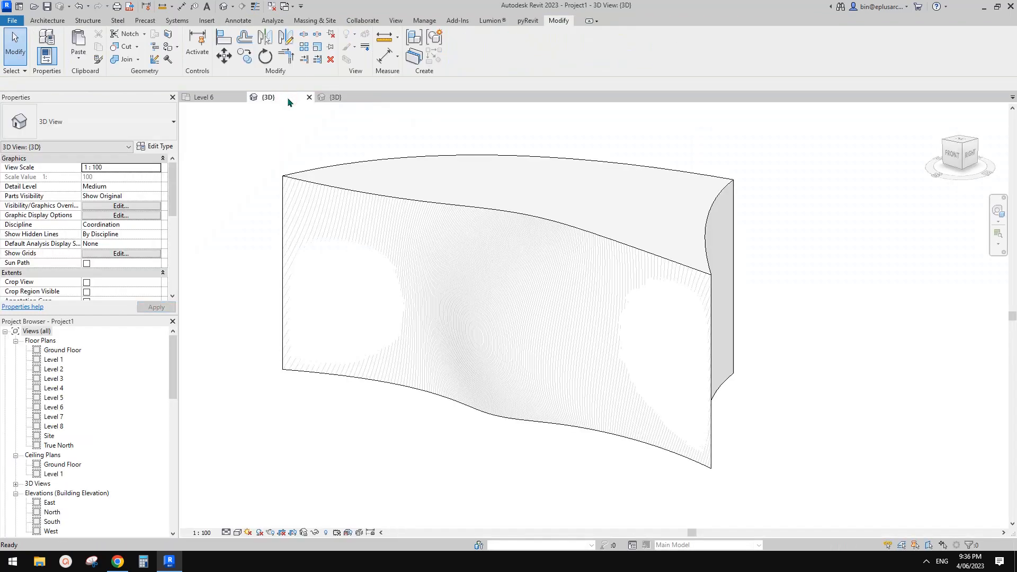
shift+middle_drag(430, 282, 515, 335)
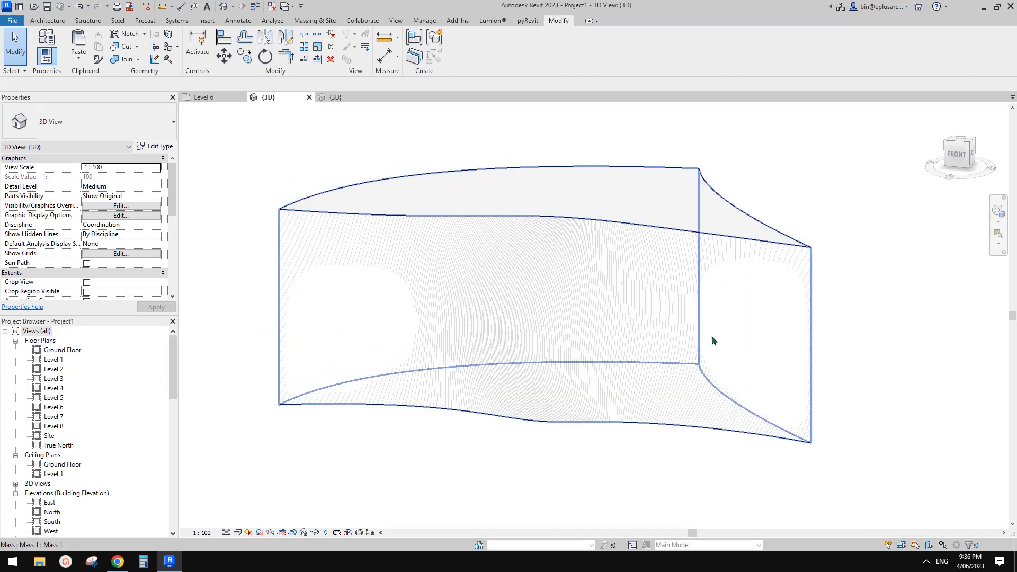
click(335, 98)
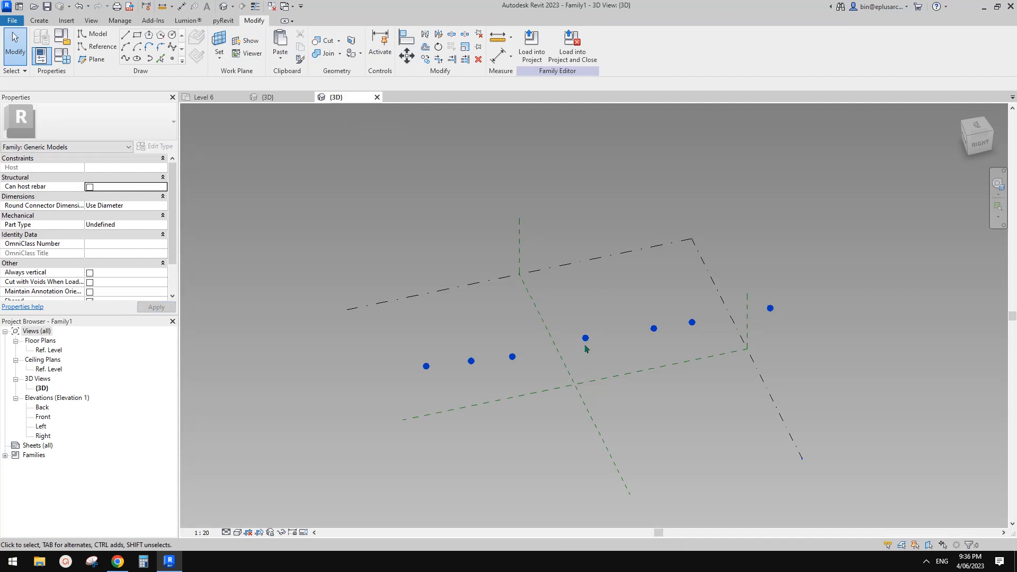
shift+middle_drag(585, 348, 590, 340)
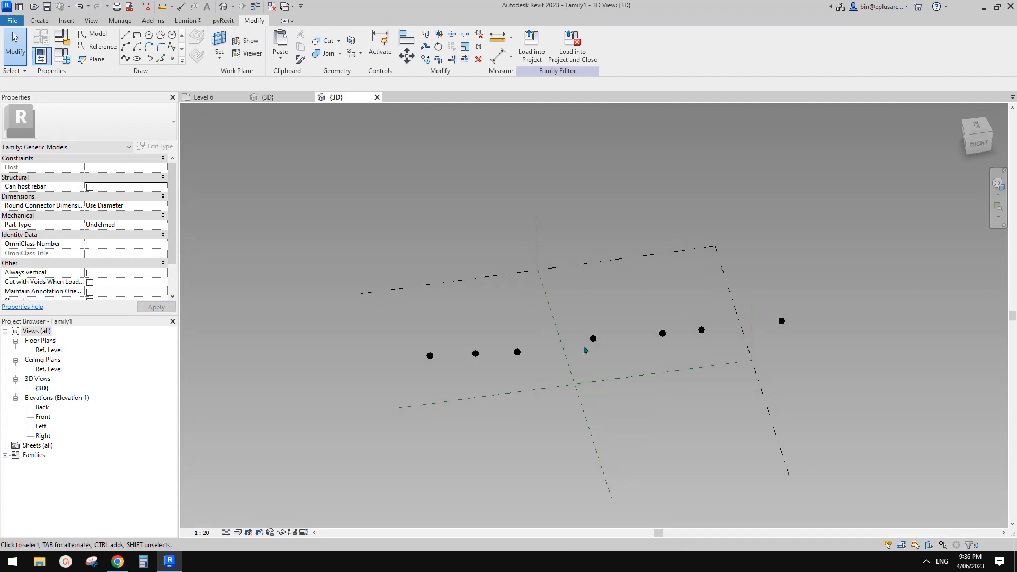
shift+middle_drag(760, 335, 347, 308)
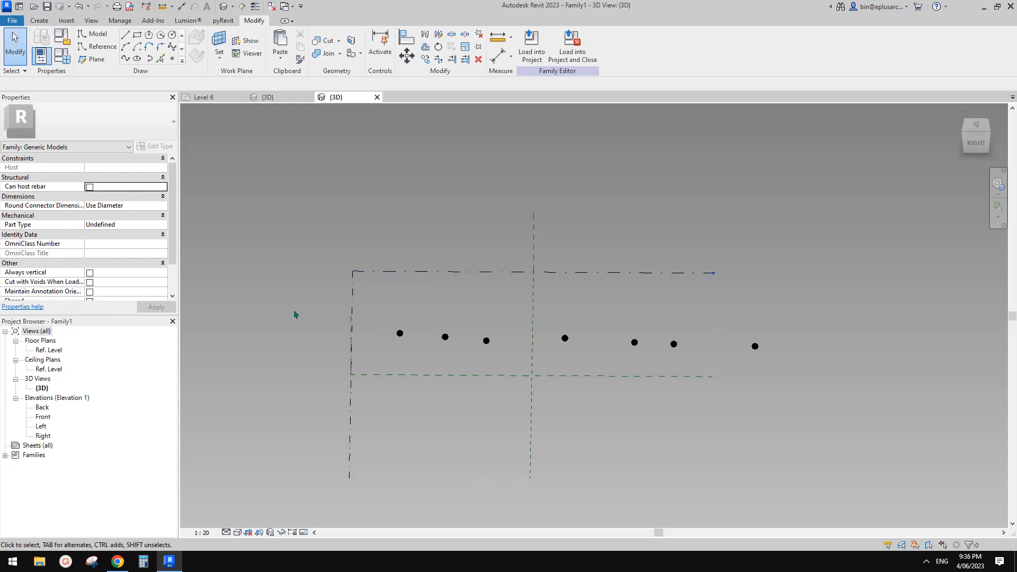
- Make all seven reference points adaptive
drag(288, 307, 899, 370)
shift+middle_drag(604, 333, 668, 304)
click(571, 37)
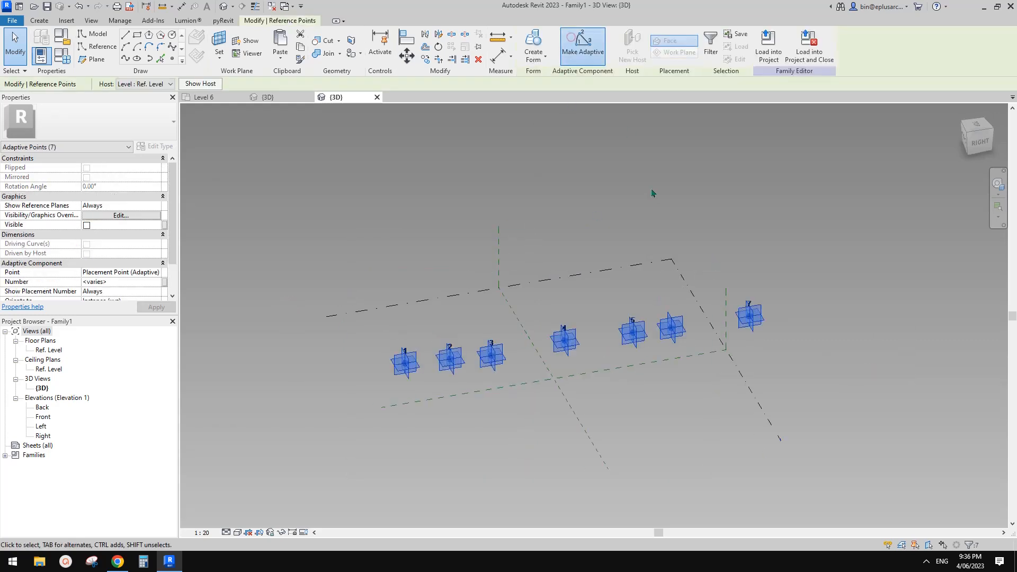
- Create a spline through the seven adaptive points and turn it into a reference line
click(149, 59)
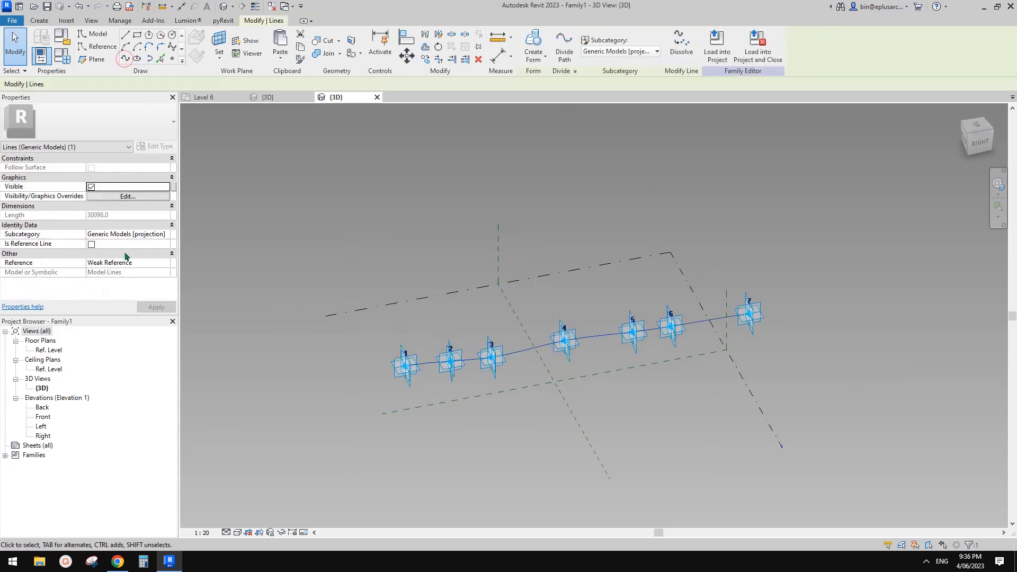
click(524, 244)
shift+middle_drag(561, 302, 515, 299)
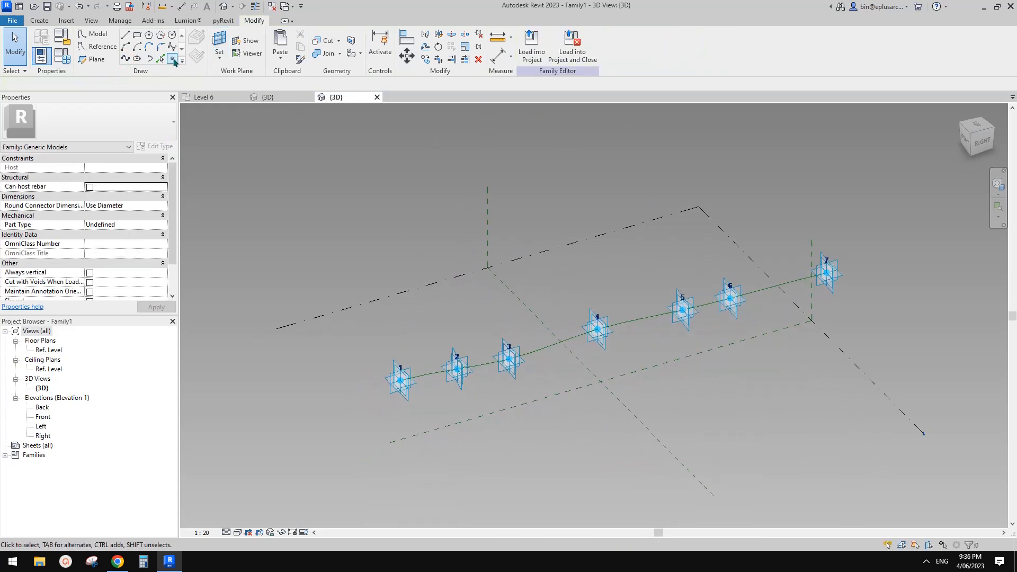
- Place a reference point on the spline between adaptive points 1 and 2 with Draw on Face, and select it
click(173, 58)
scroll(439, 382, up, 3)
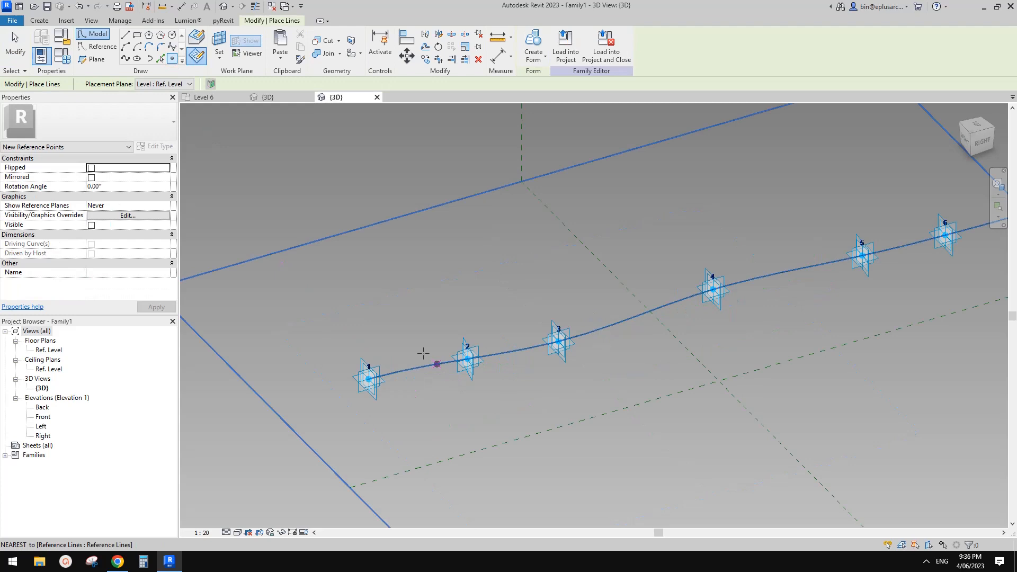
click(190, 37)
click(424, 366)
shift+middle_drag(421, 352, 429, 329)
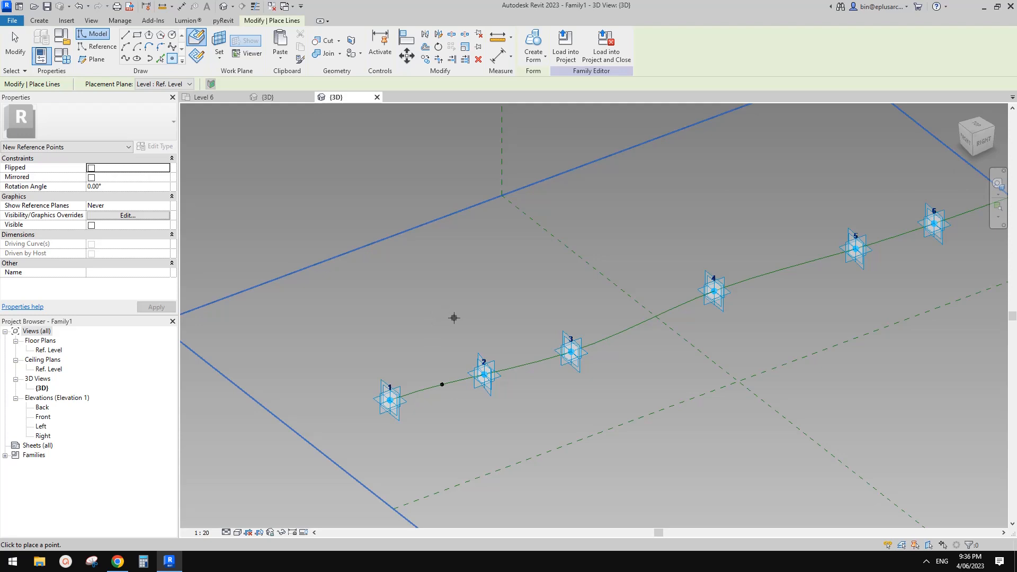
scroll(454, 317, down, 1)
middle_drag(454, 318, 362, 272)
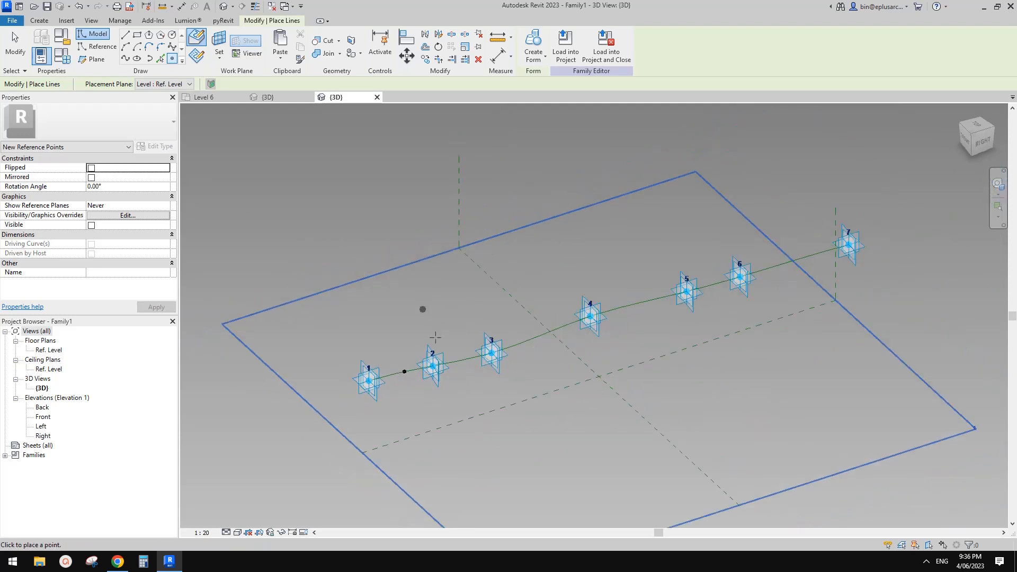
scroll(407, 375, up, 2)
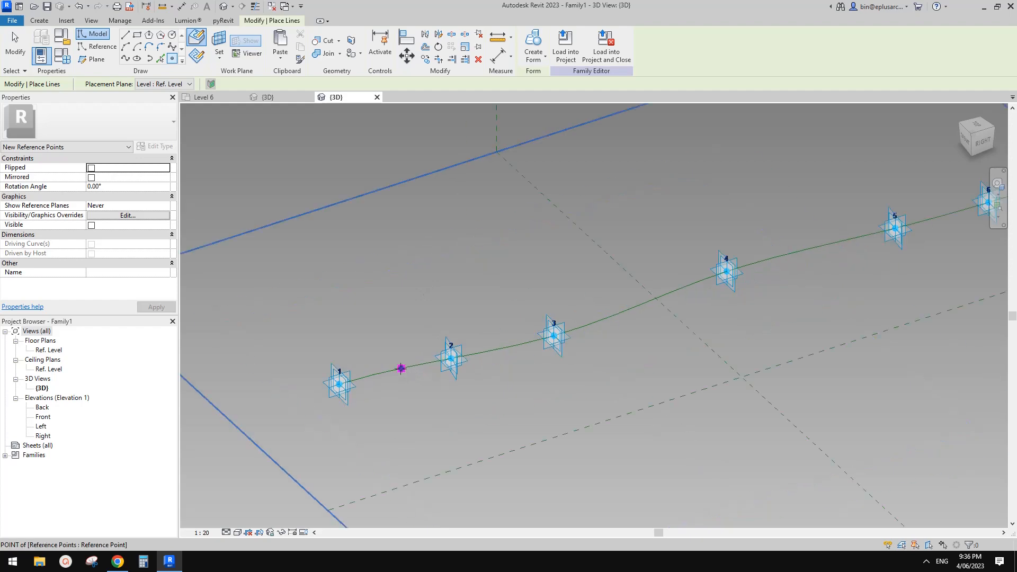
scroll(424, 371, down, 2)
key(Escape)
click(406, 368)
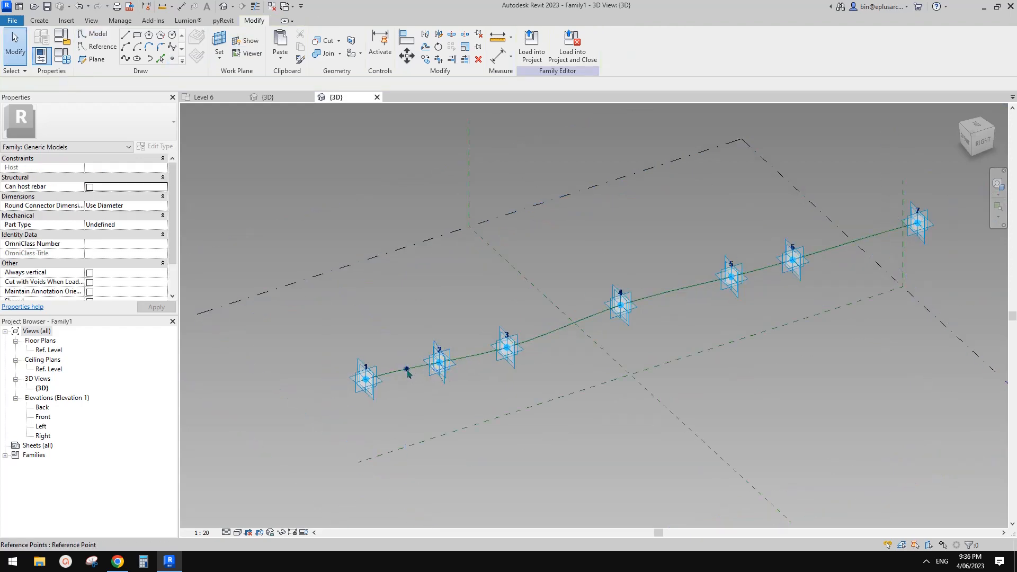
middle_drag(434, 372, 471, 370)
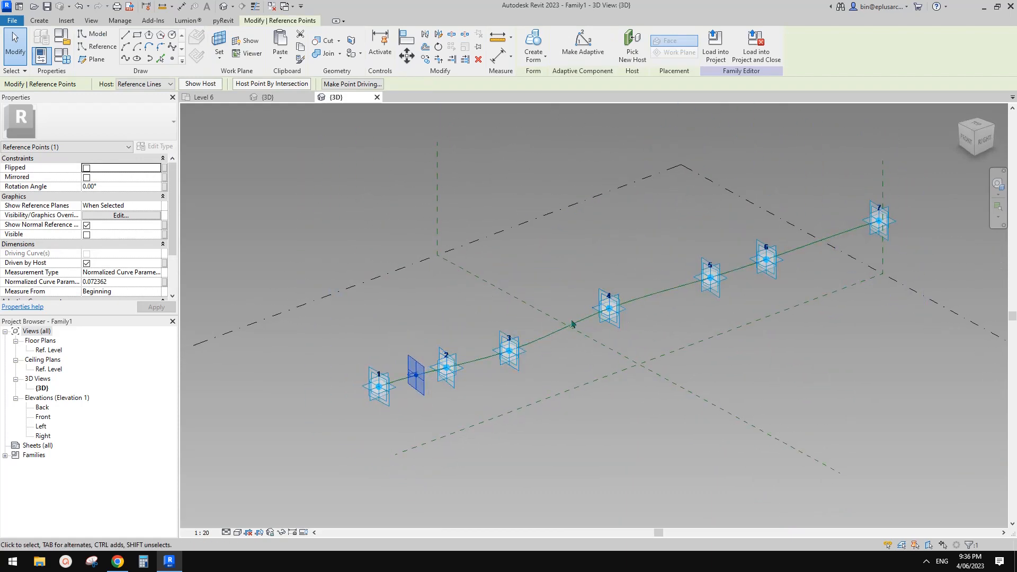
shift+middle_drag(572, 324, 466, 352)
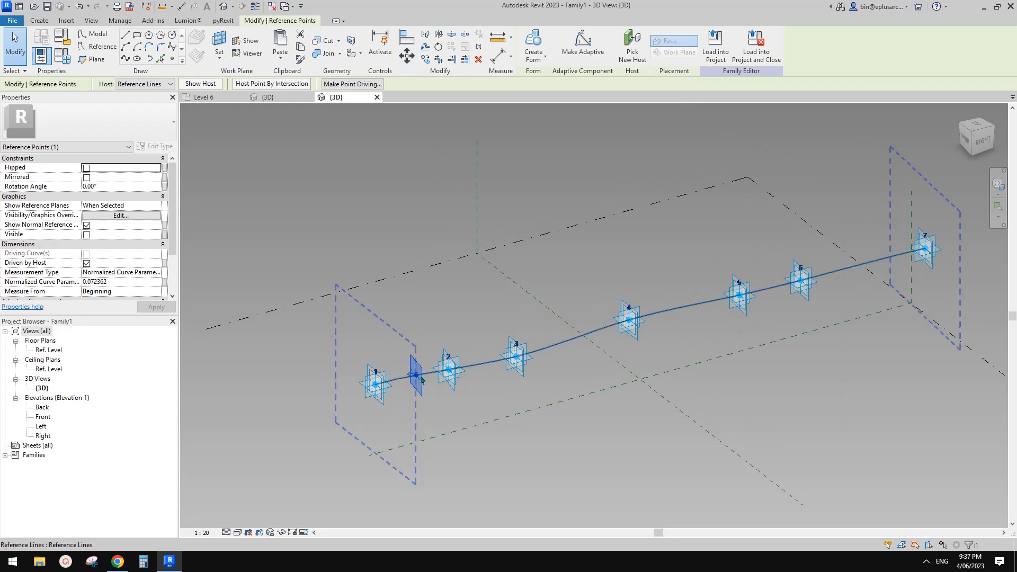
mouse_move(422, 379)
shift+middle_down()
mouse_move(447, 399)
mouse_move(424, 379)
shift+middle_up()
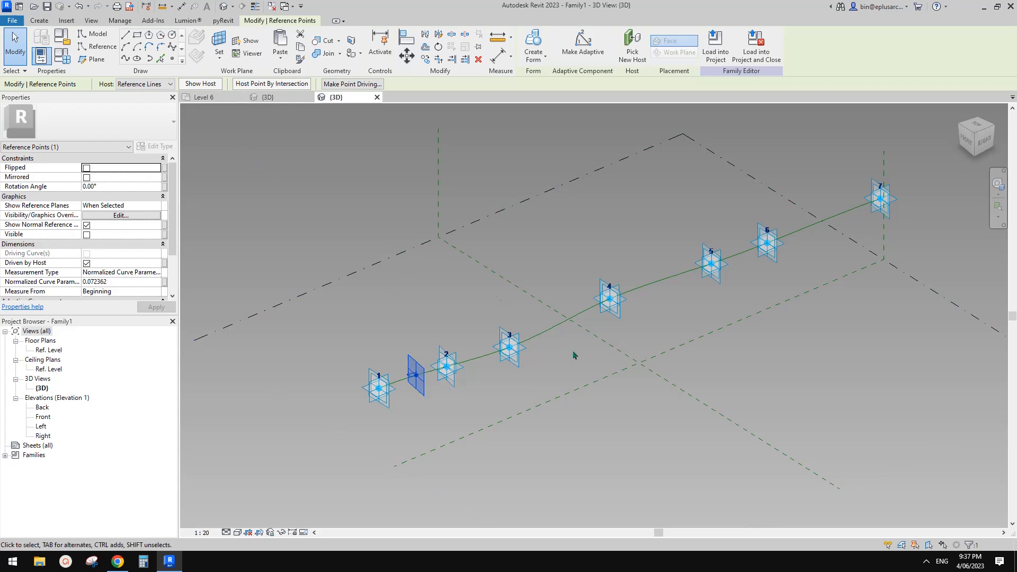
click(227, 98)
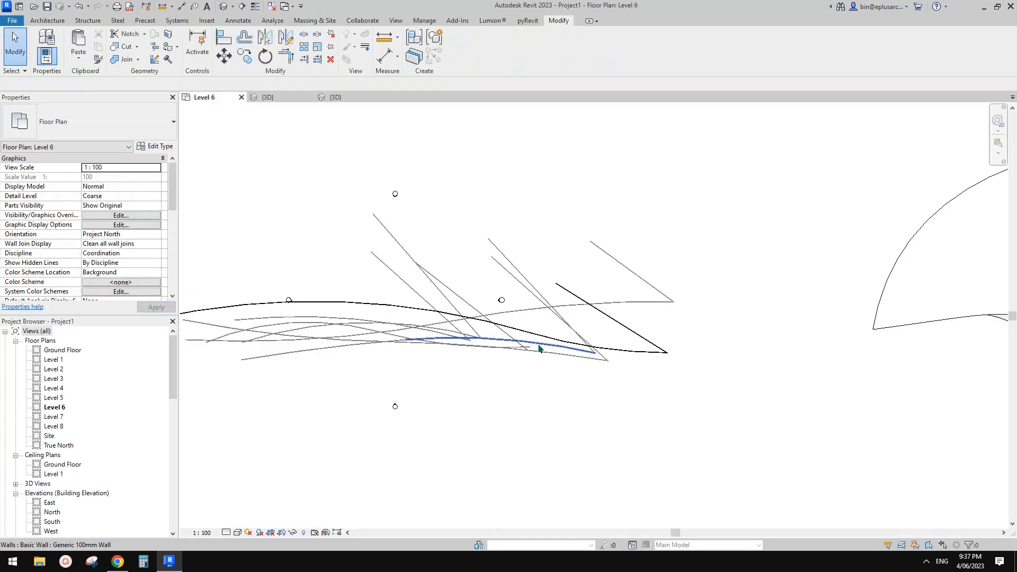
click(341, 97)
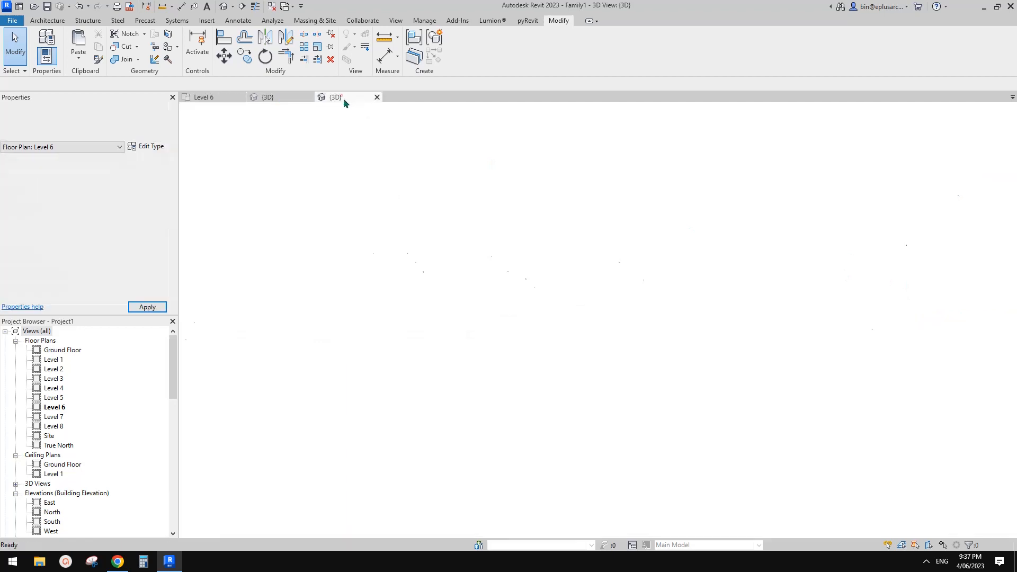
scroll(439, 373, up, 2)
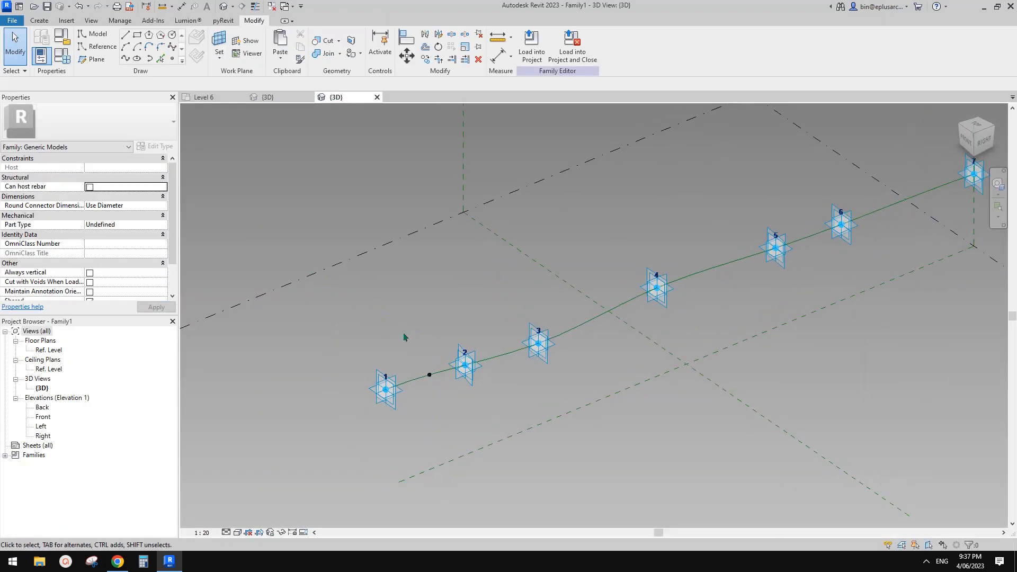
- Associate the rotation angle of the reference point between adaptive points 1 and 2 with a new type parameter named A
click(430, 375)
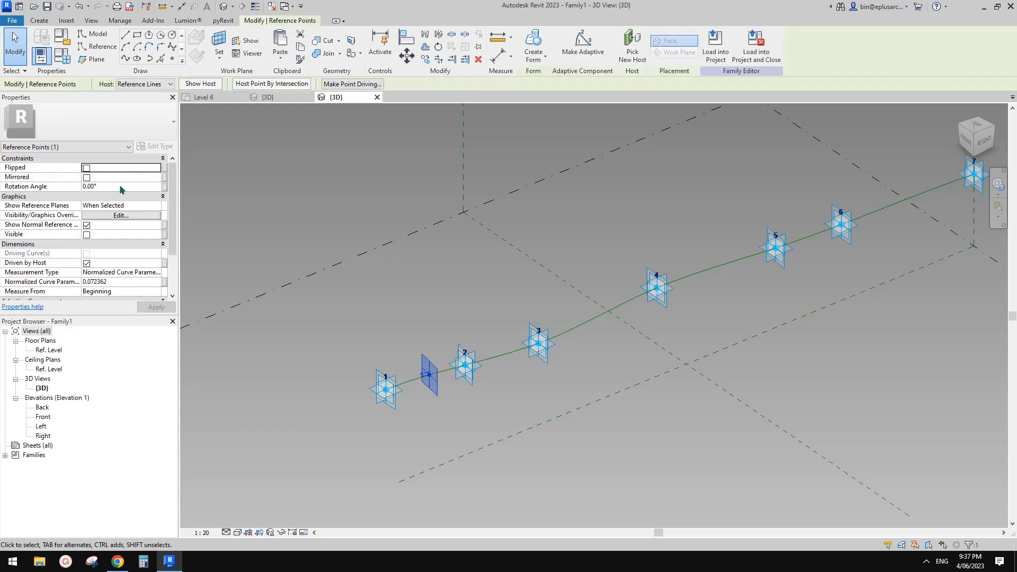
click(164, 186)
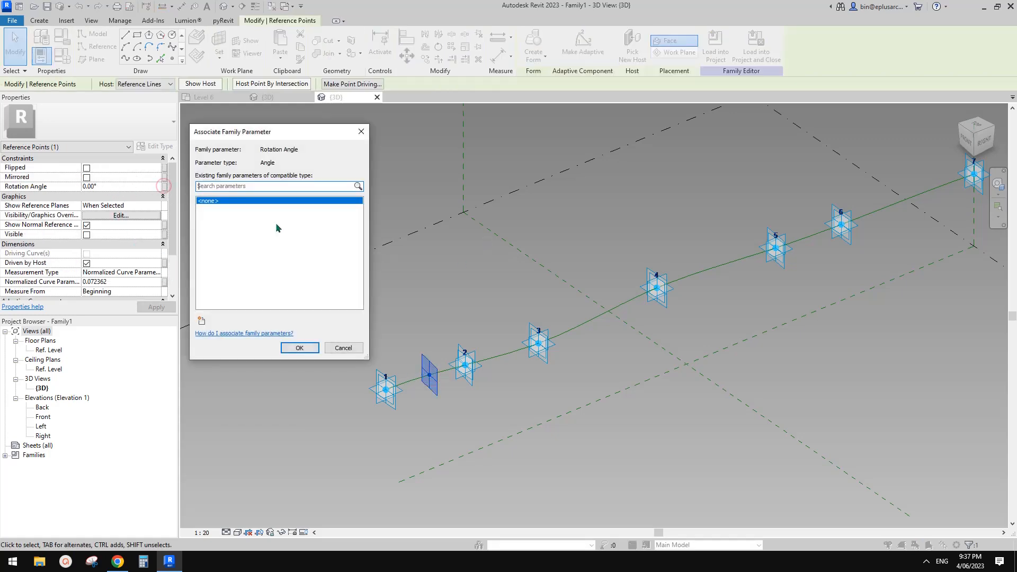
click(202, 320)
text(a)
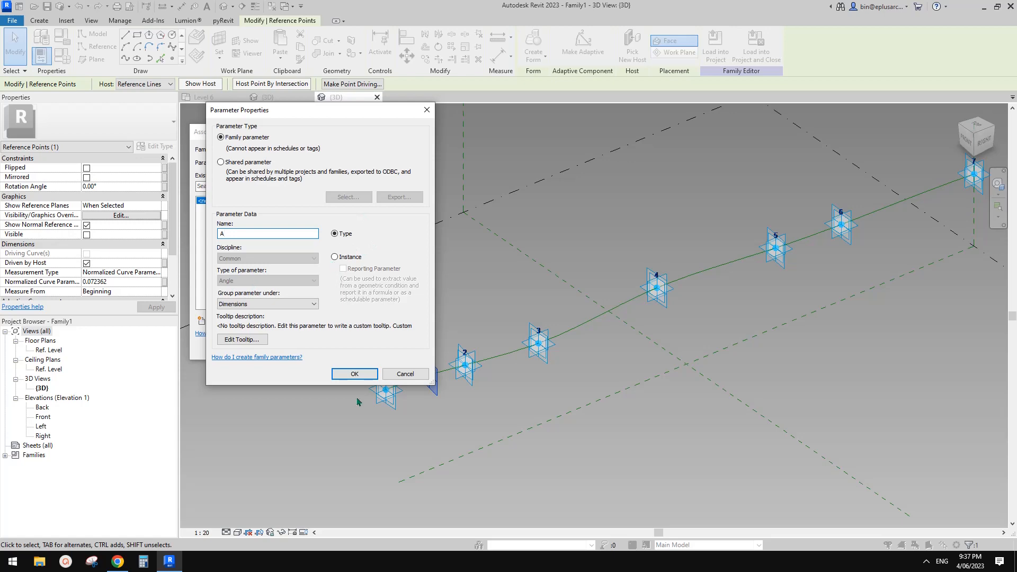
click(354, 373)
click(317, 350)
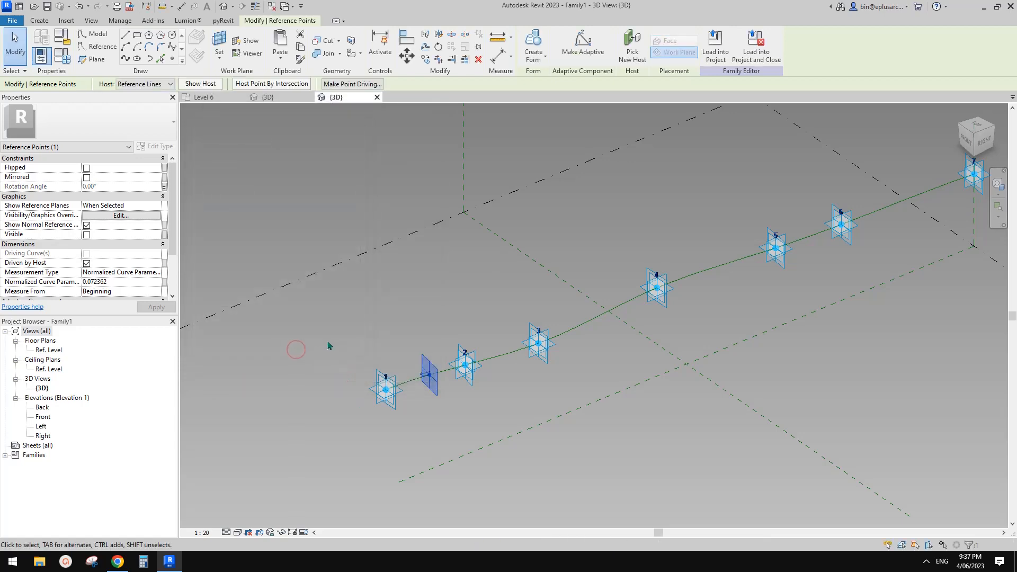
- Draw a vertical reference line 4000 long, starting from the reference point hosted on the spline
scroll(328, 346, up, 2)
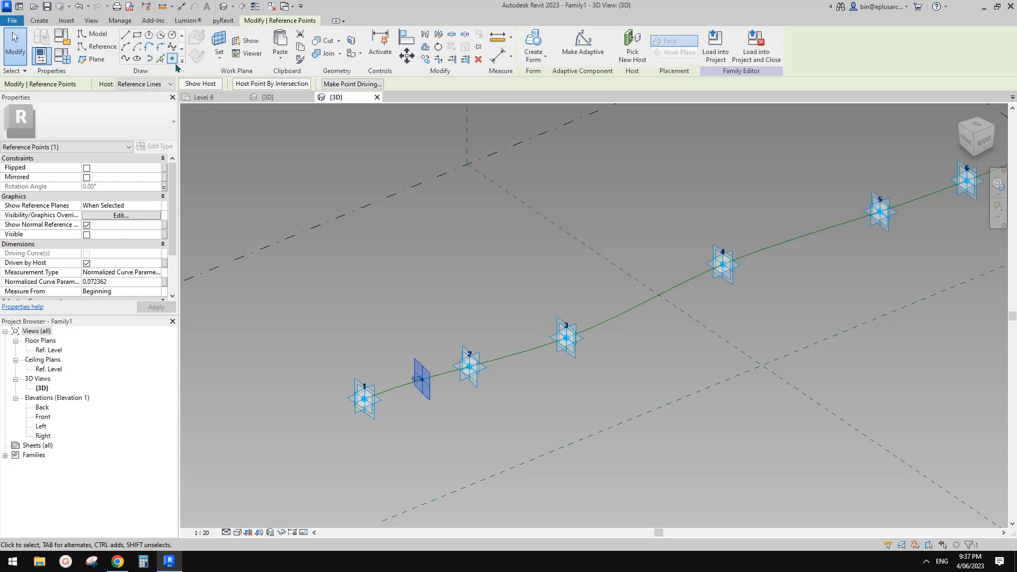
middle_drag(335, 207, 353, 205)
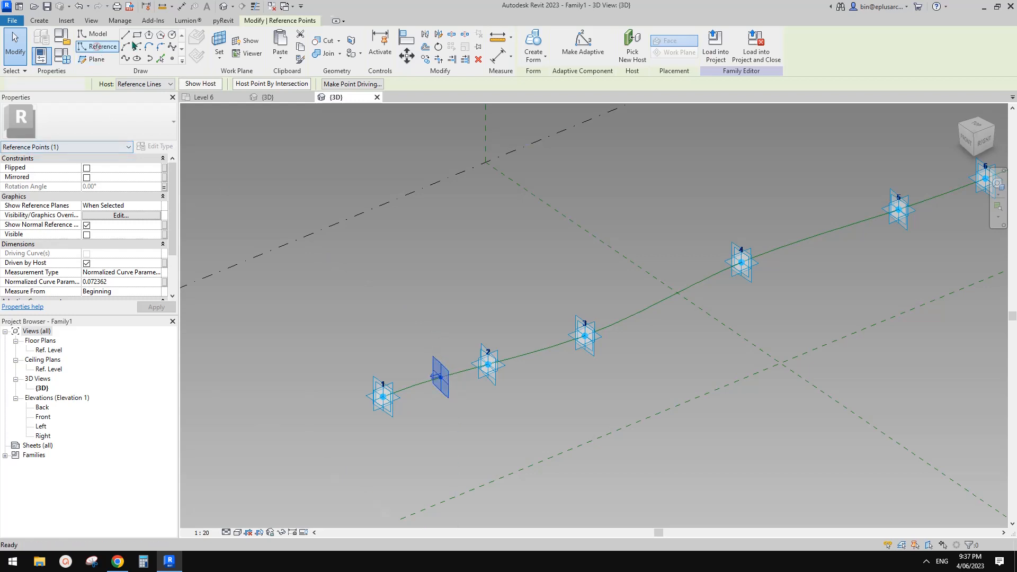
click(98, 46)
click(441, 377)
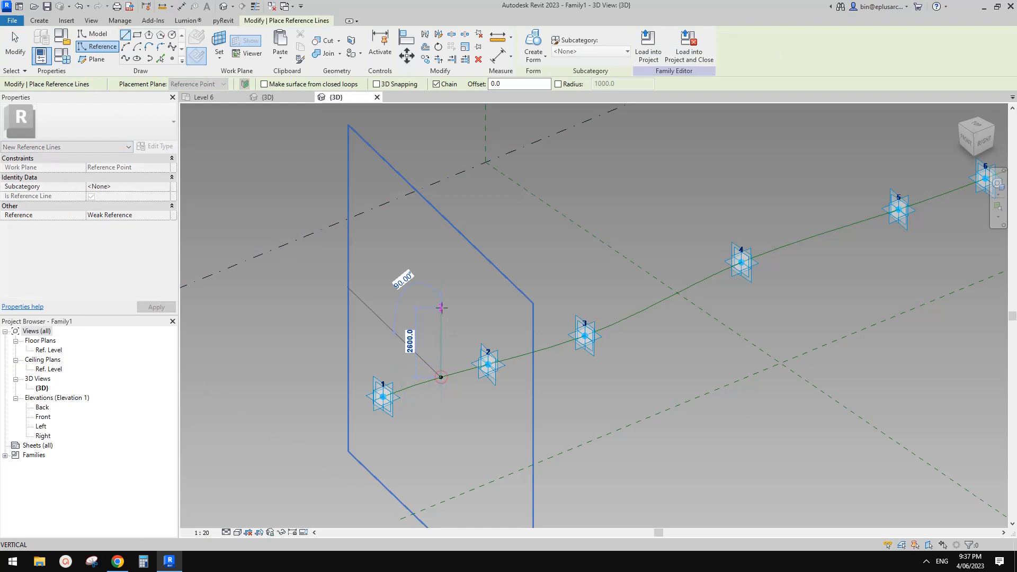
text(400)
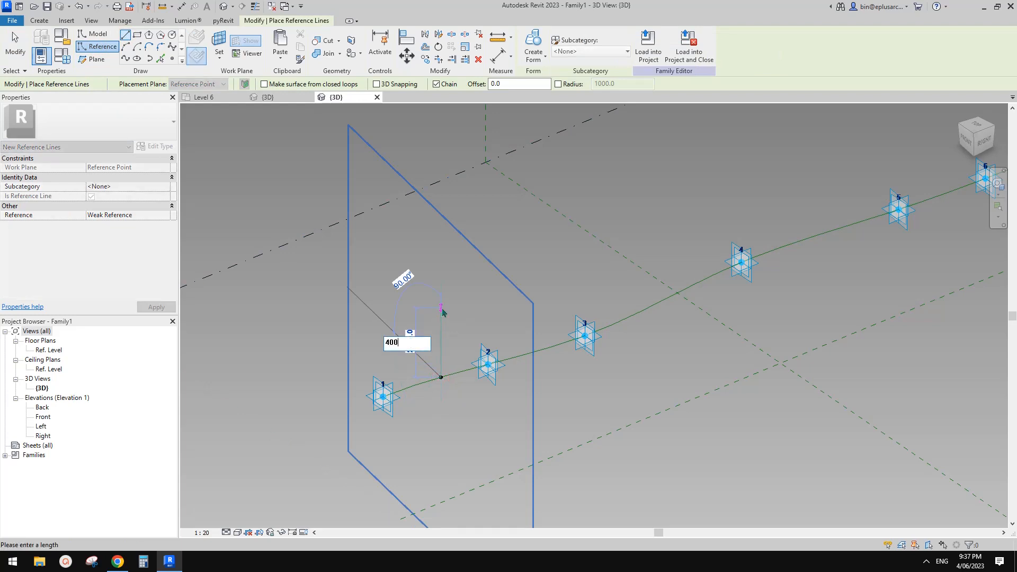
text(0)
key(Return)
key(Escape)
key(Escape)
- Turn the vertical reference line's temporary length dimension into a permanent one, and delete that dimension
click(458, 326)
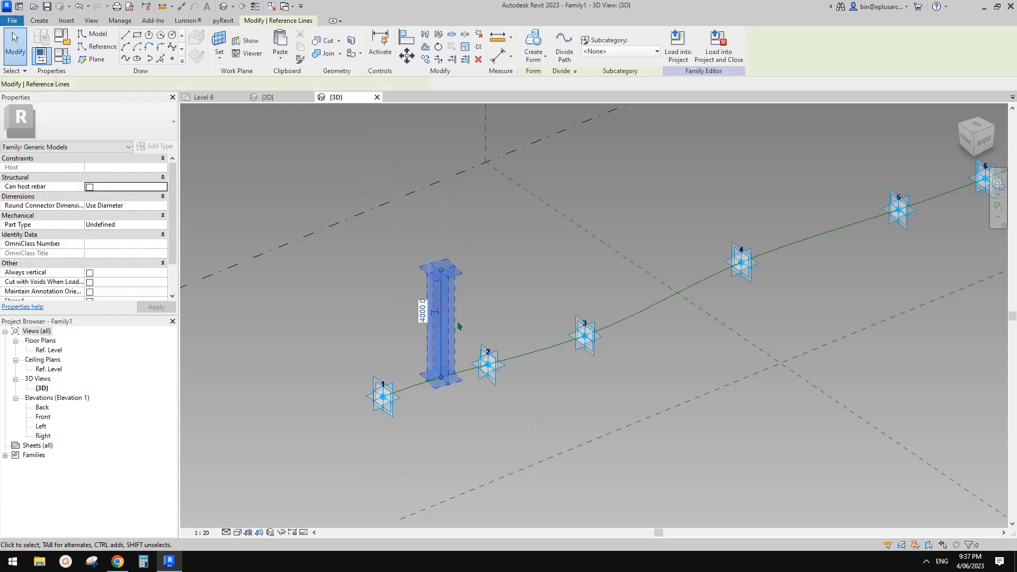
shift+middle_drag(459, 325, 481, 324)
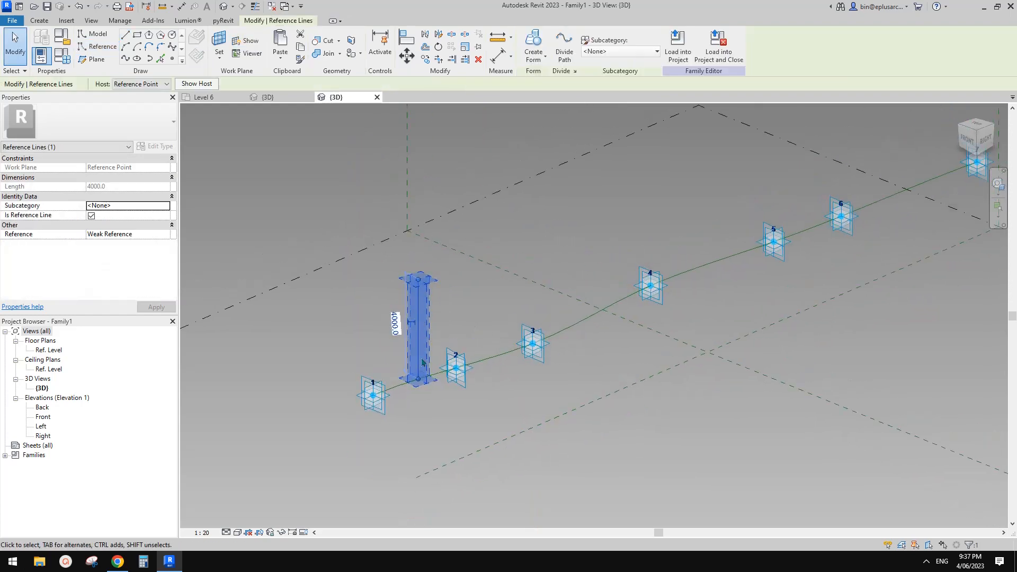
shift+middle_drag(422, 361, 427, 355)
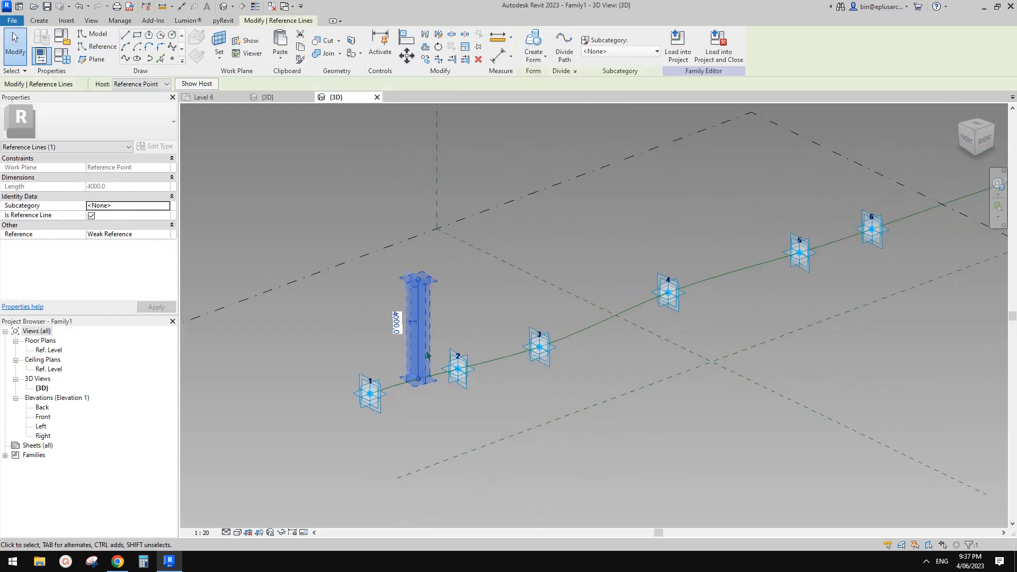
click(414, 325)
click(408, 295)
middle_drag(434, 289, 430, 297)
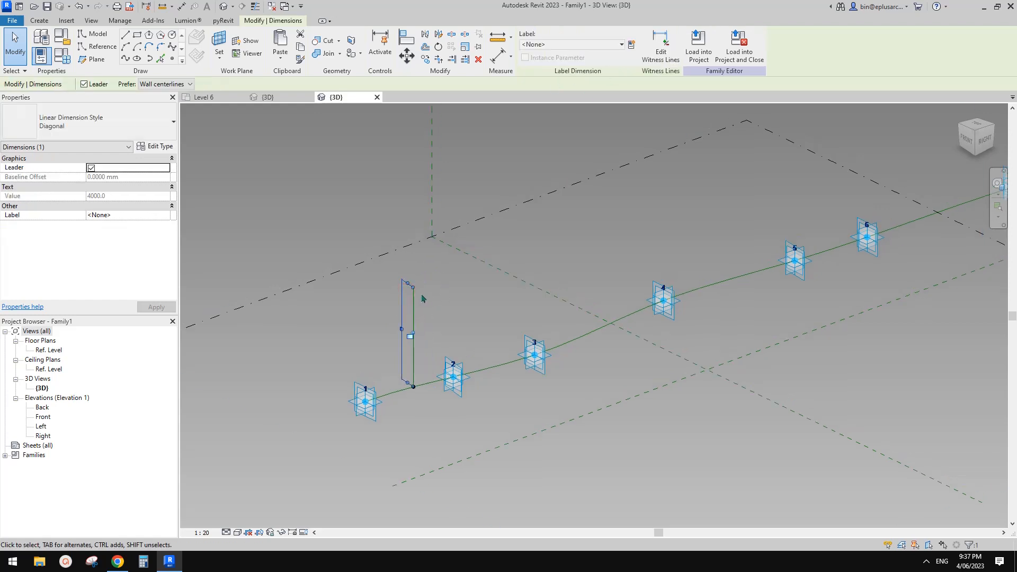
key(Delete)
- Create a surface form from the vertical reference line and the spline through the seven adaptive points
middle_drag(453, 332, 434, 392)
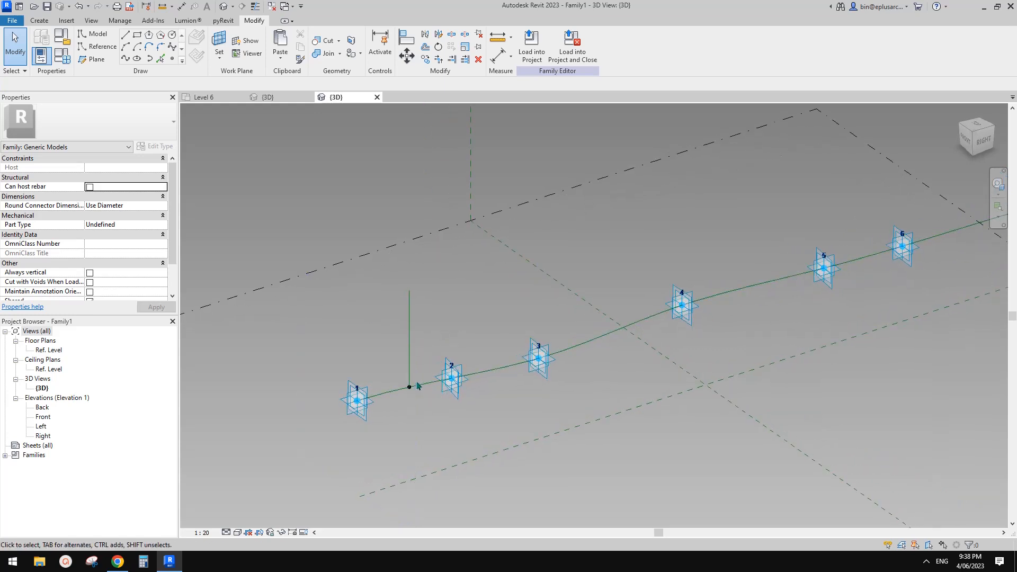
click(409, 337)
ctrl+click(498, 369)
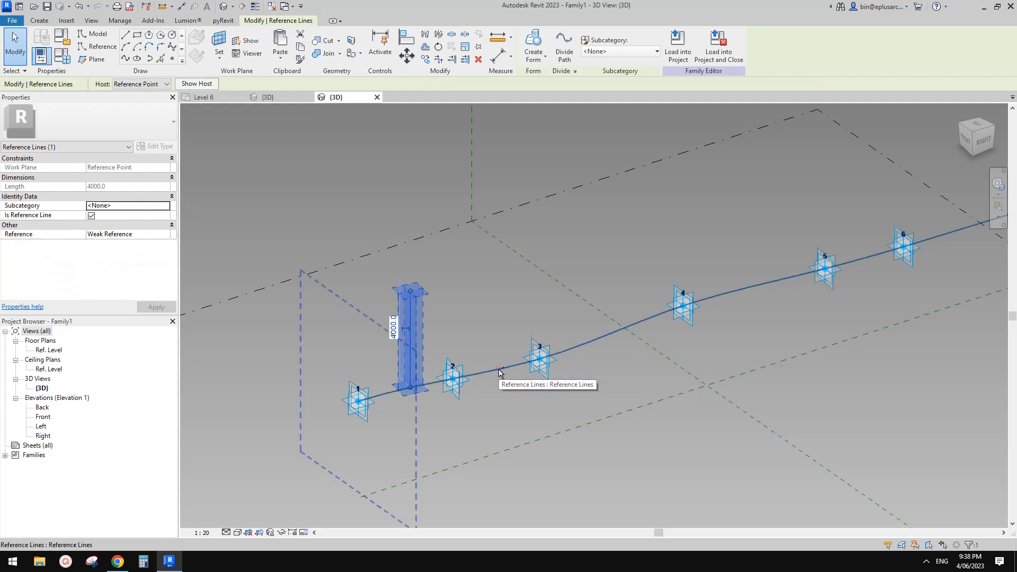
middle_drag(410, 365, 368, 347)
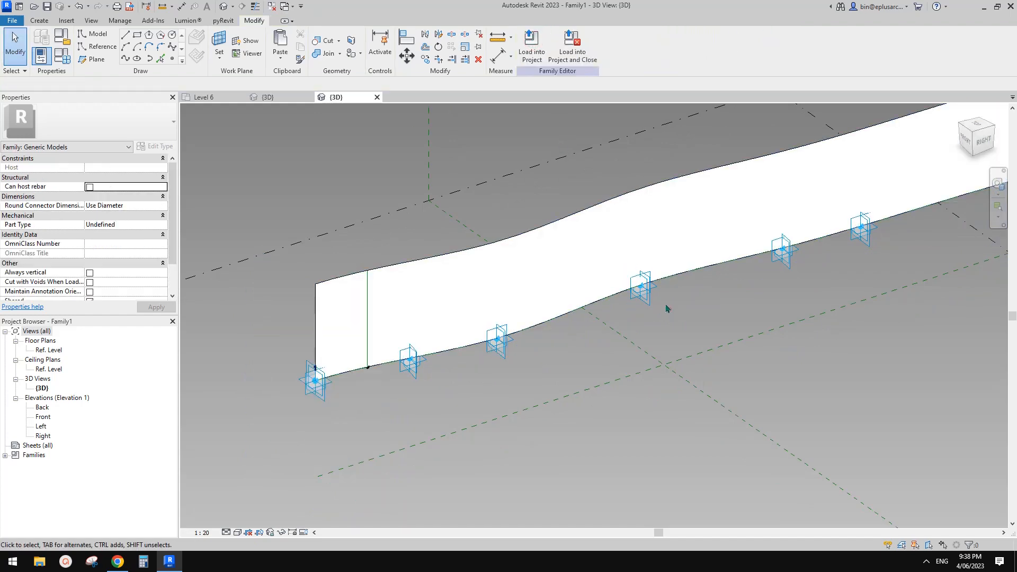
shift+middle_drag(667, 309, 510, 290)
scroll(610, 329, up, 2)
scroll(644, 324, up, 1)
scroll(606, 320, down, 1)
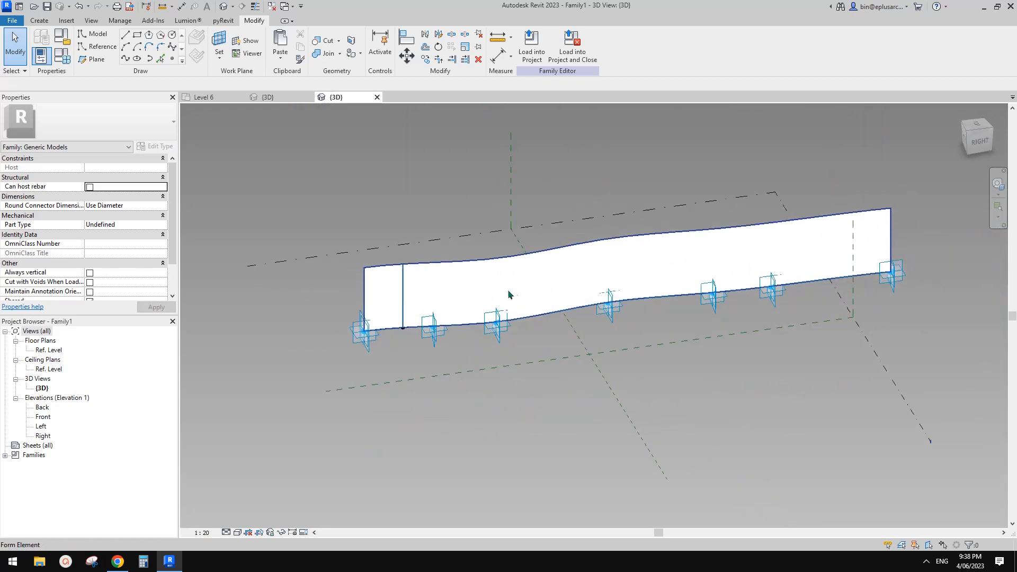
scroll(364, 331, down, 1)
- Clear the selection and enable Always vertical for the generic model family
click(364, 329)
click(490, 293)
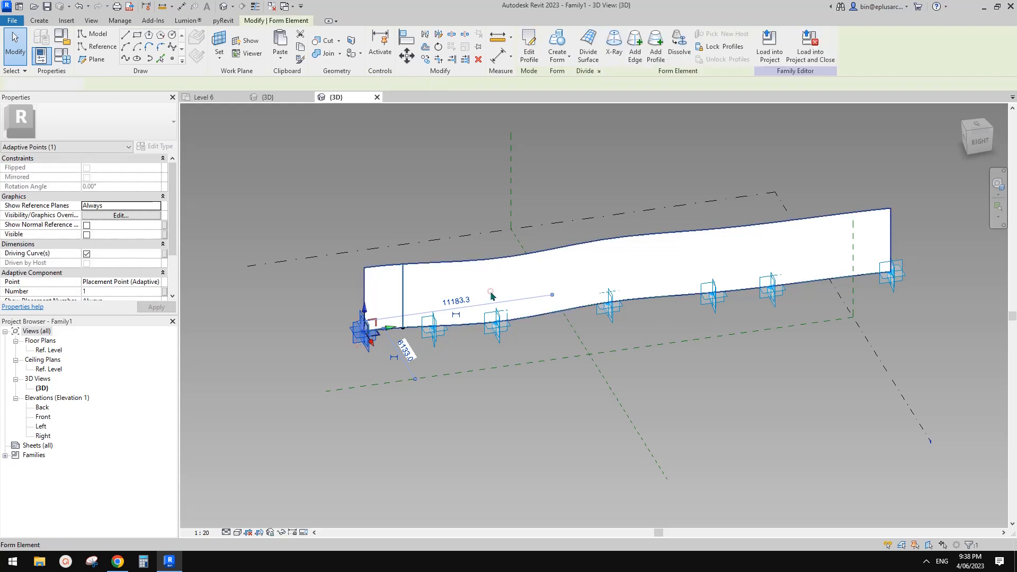
click(223, 265)
scroll(121, 266, down, 1)
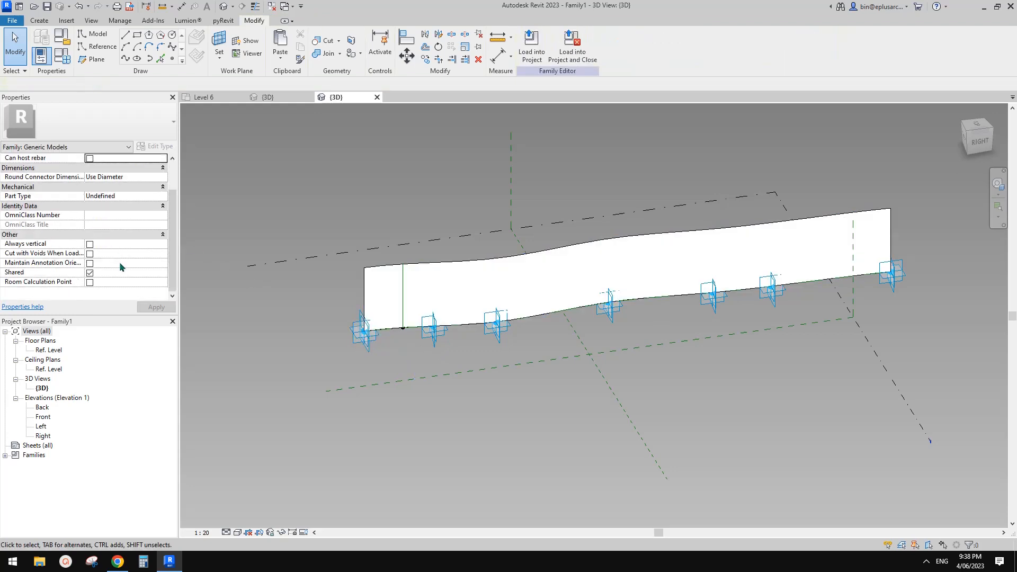
click(90, 243)
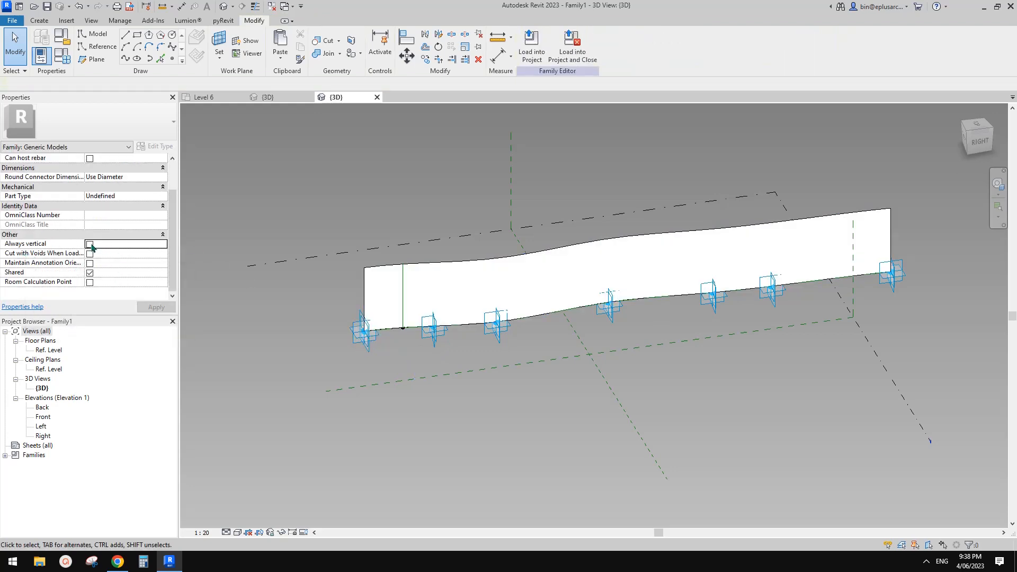
- Load the family into the project and open the project's default 3D view
shift+middle_drag(369, 211, 483, 347)
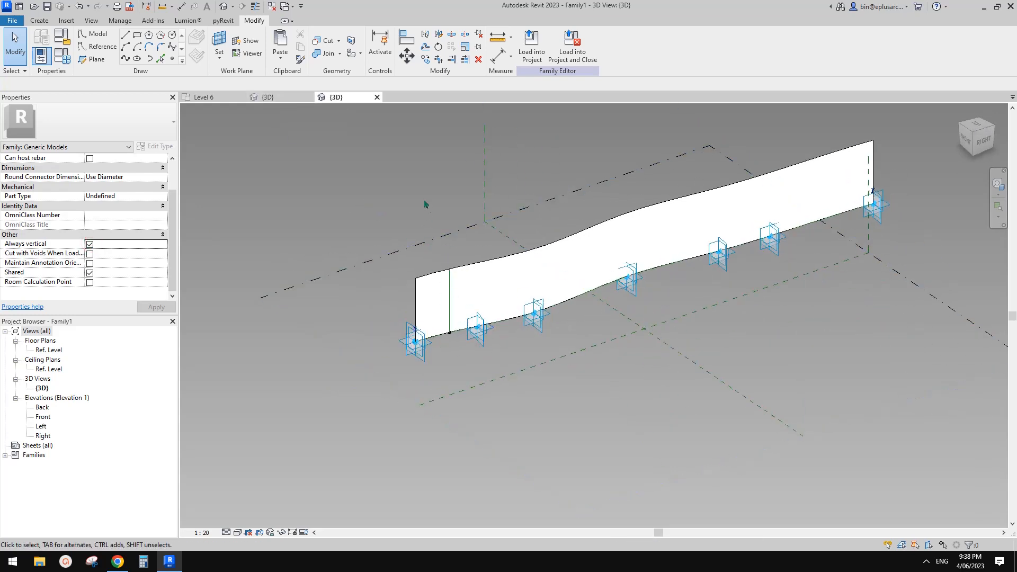
middle_drag(723, 274, 718, 273)
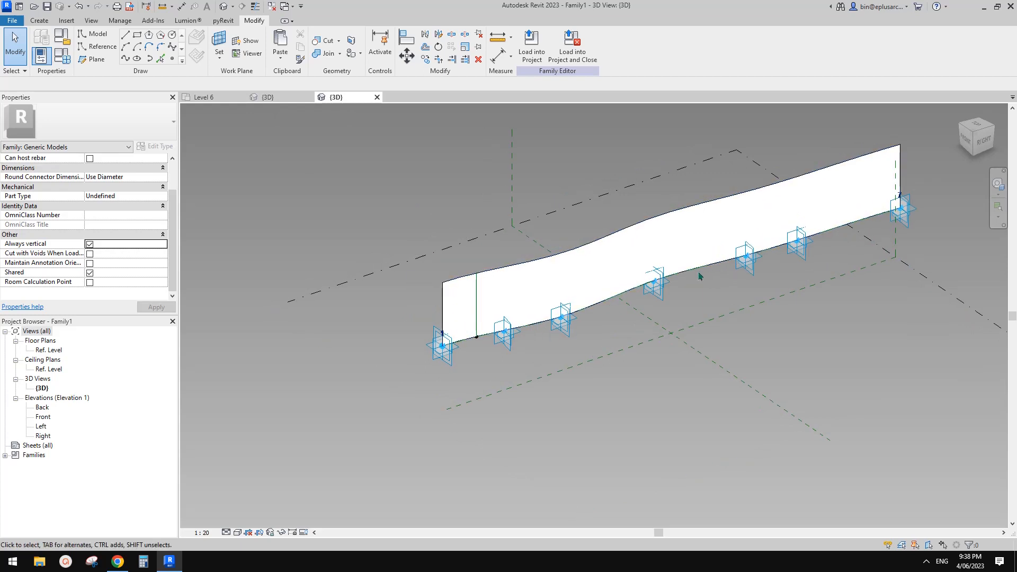
middle_drag(566, 226, 497, 244)
scroll(533, 245, up, 1)
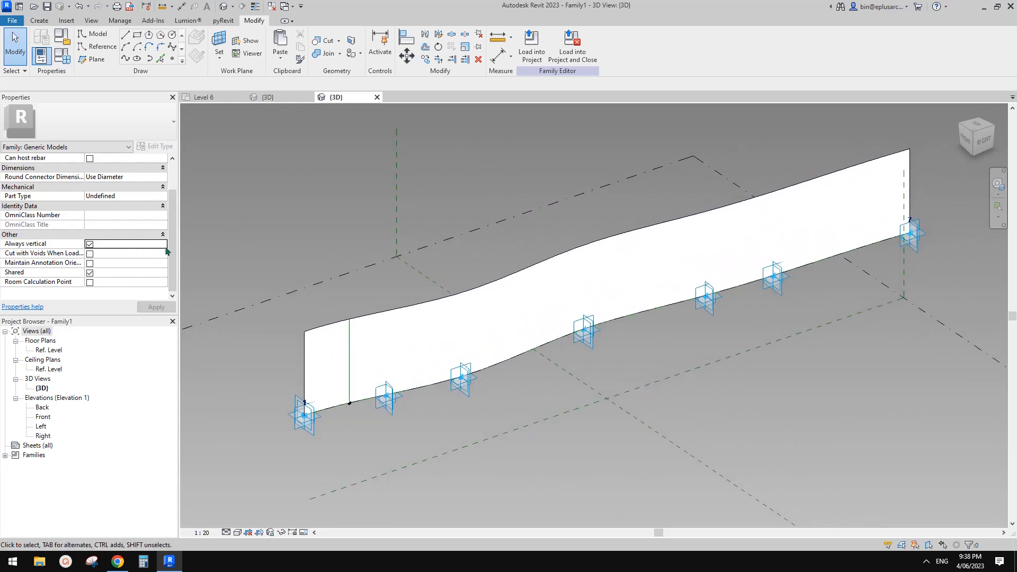
scroll(466, 225, down, 1)
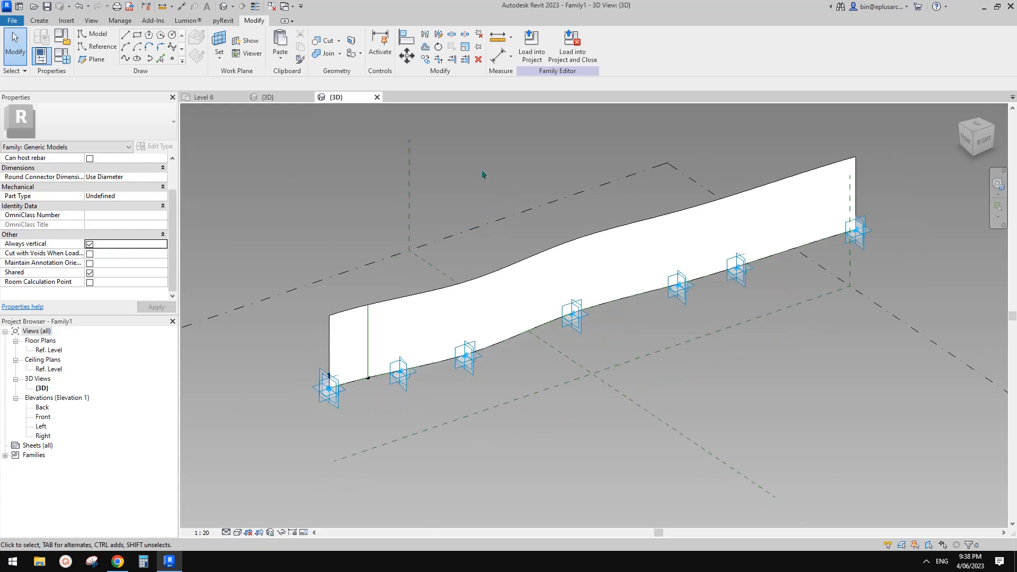
middle_drag(491, 179, 496, 195)
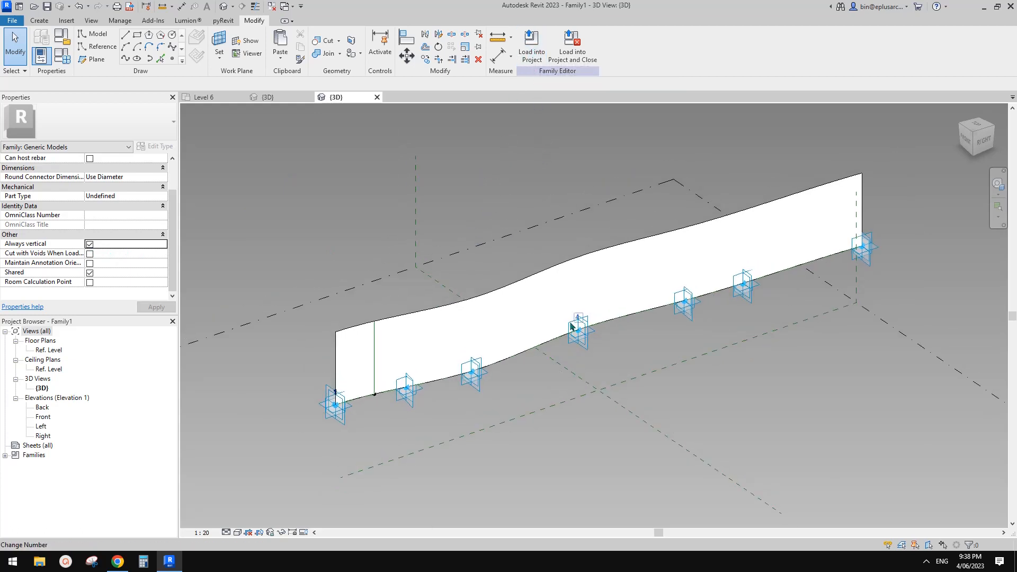
click(531, 47)
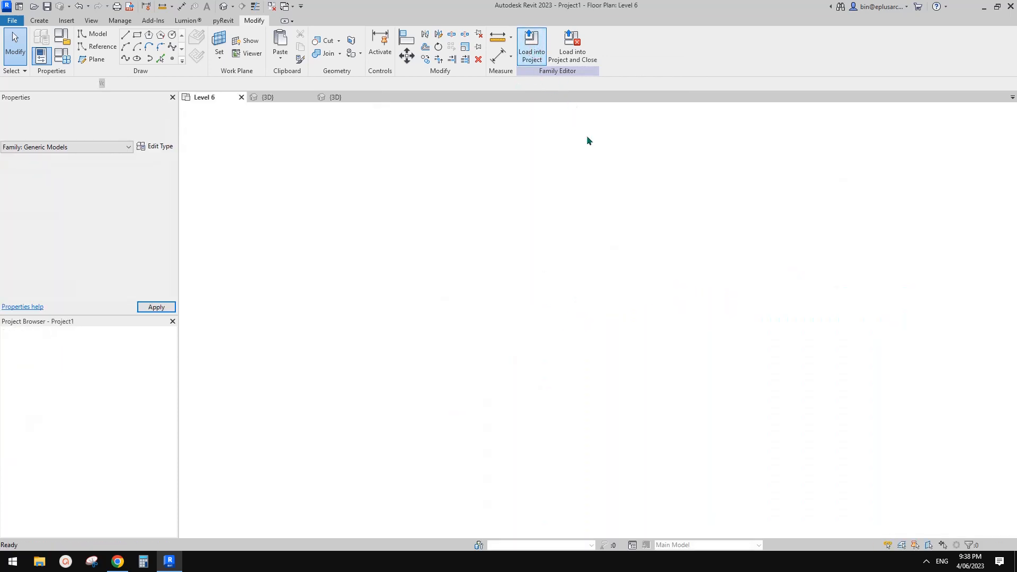
click(222, 6)
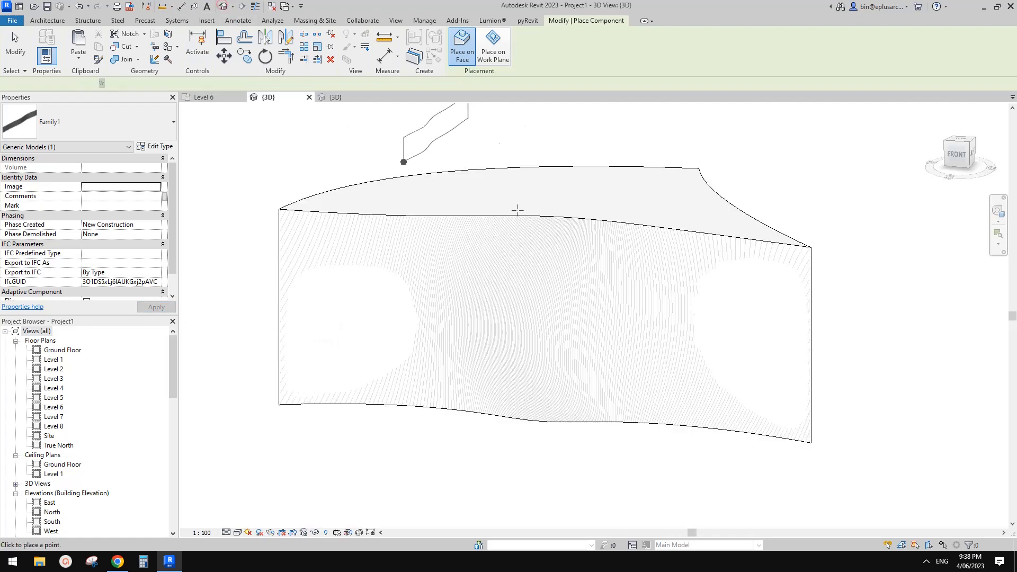
- Select the curved mass in the project's 3D view and open it for in-place editing
click(549, 286)
shift+middle_drag(556, 288, 482, 247)
shift+middle_drag(387, 238, 508, 265)
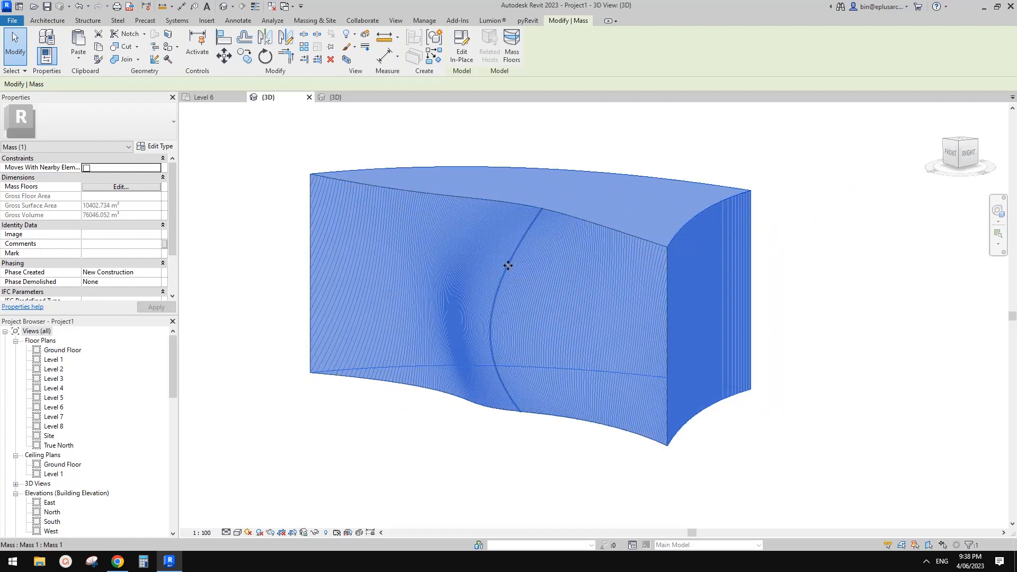
key(Escape)
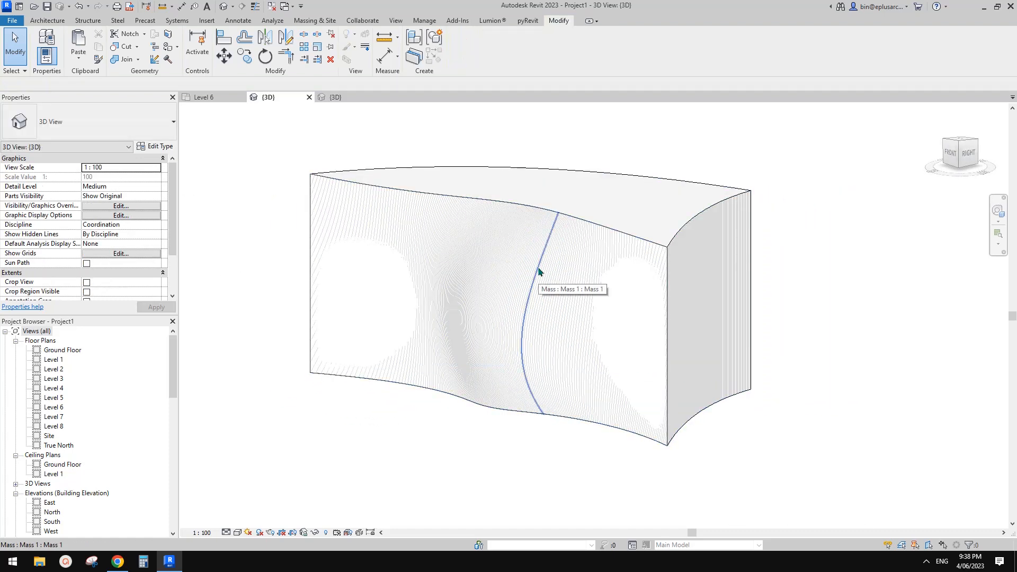
click(642, 285)
click(549, 227)
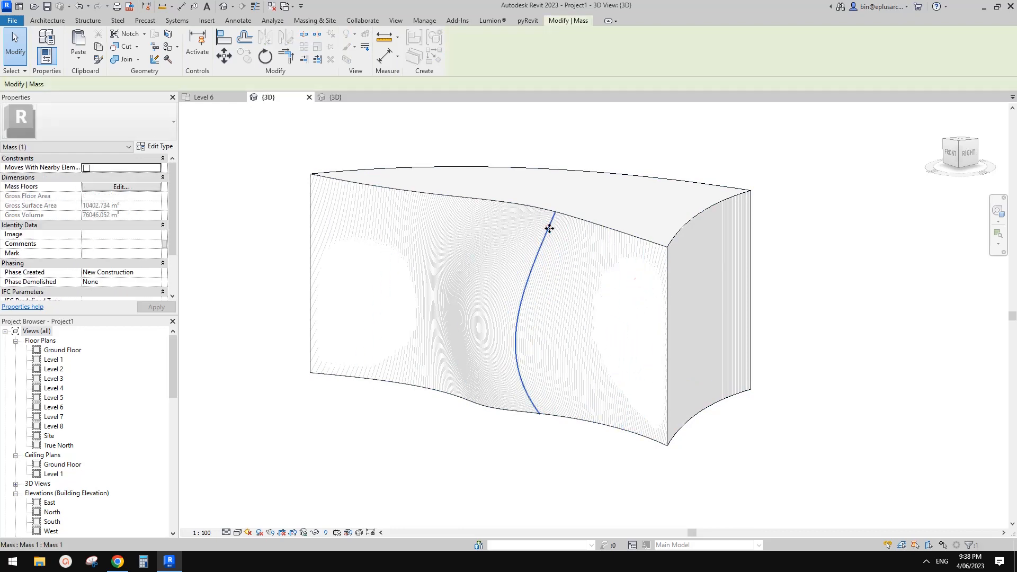
click(571, 198)
click(462, 45)
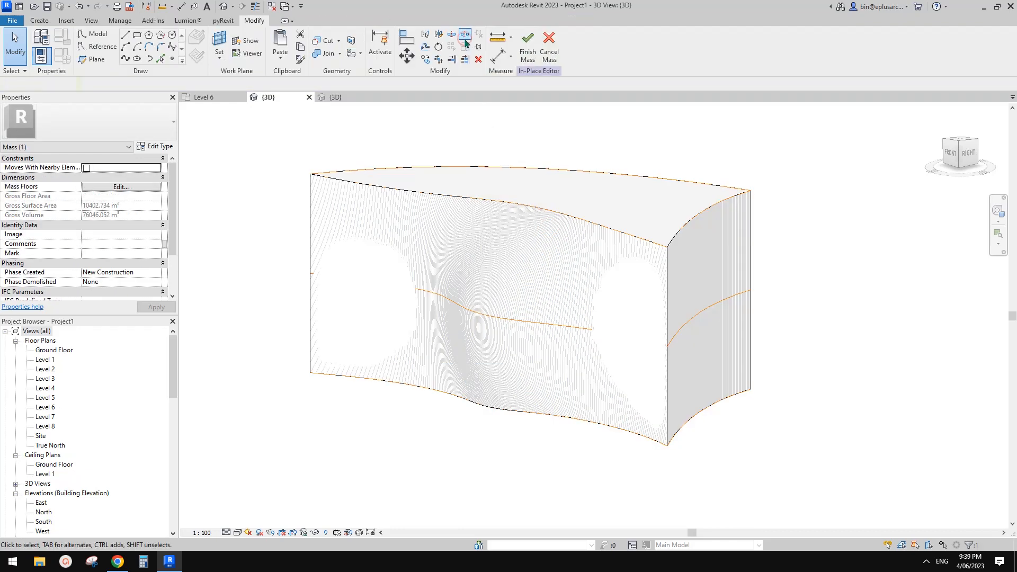
- Select the mass form with the curved front face and set its Finish material's foreground surface pattern to none
key(Tab)
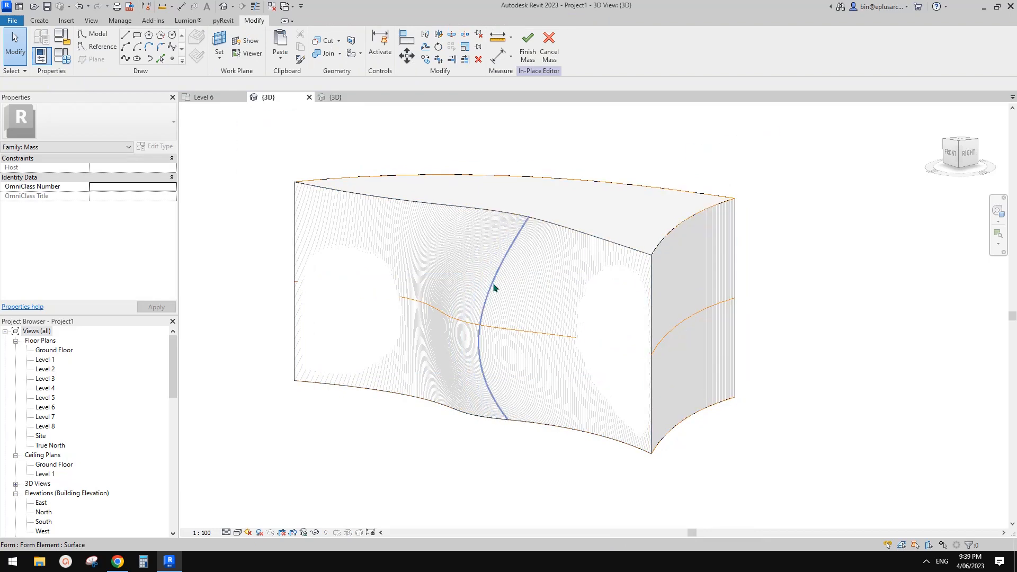
shift+middle_drag(495, 288, 540, 297)
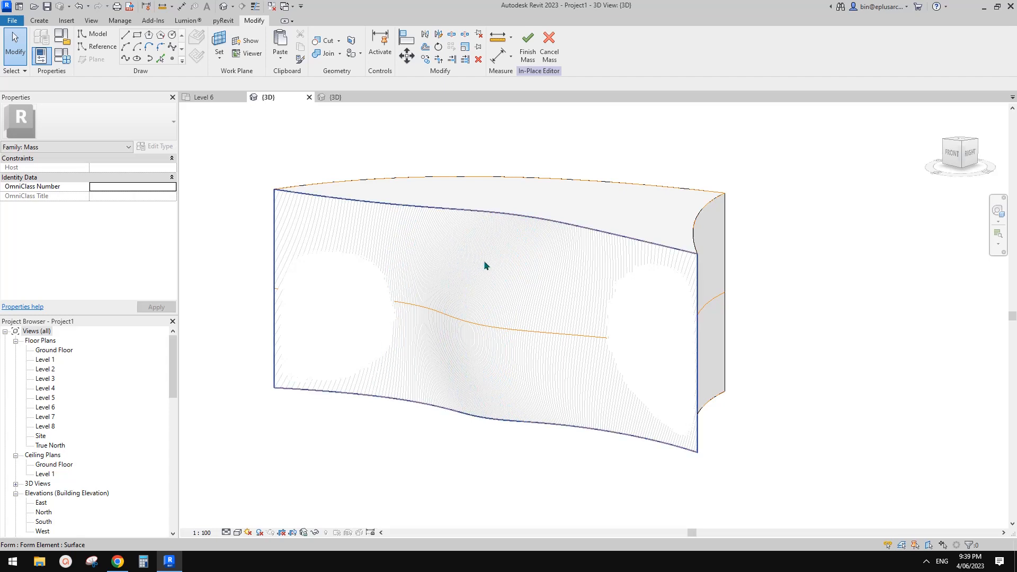
click(499, 275)
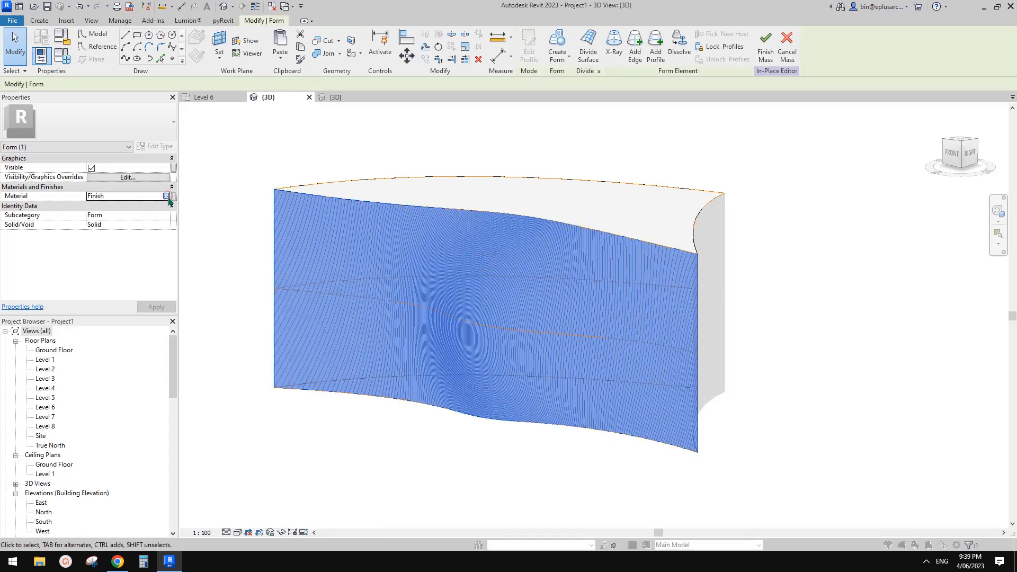
click(170, 196)
click(422, 182)
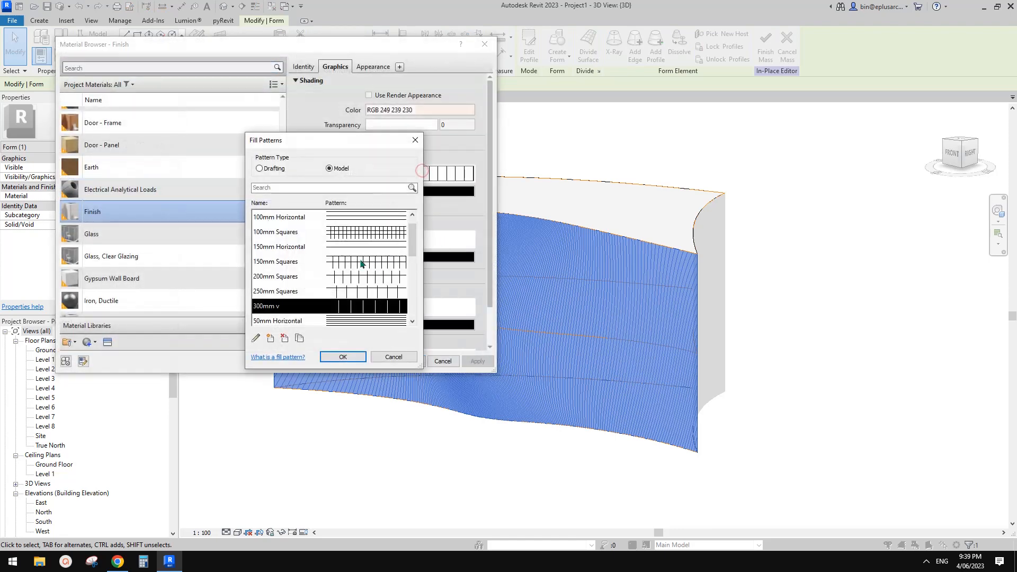
scroll(349, 223, up, 1)
click(348, 219)
click(338, 356)
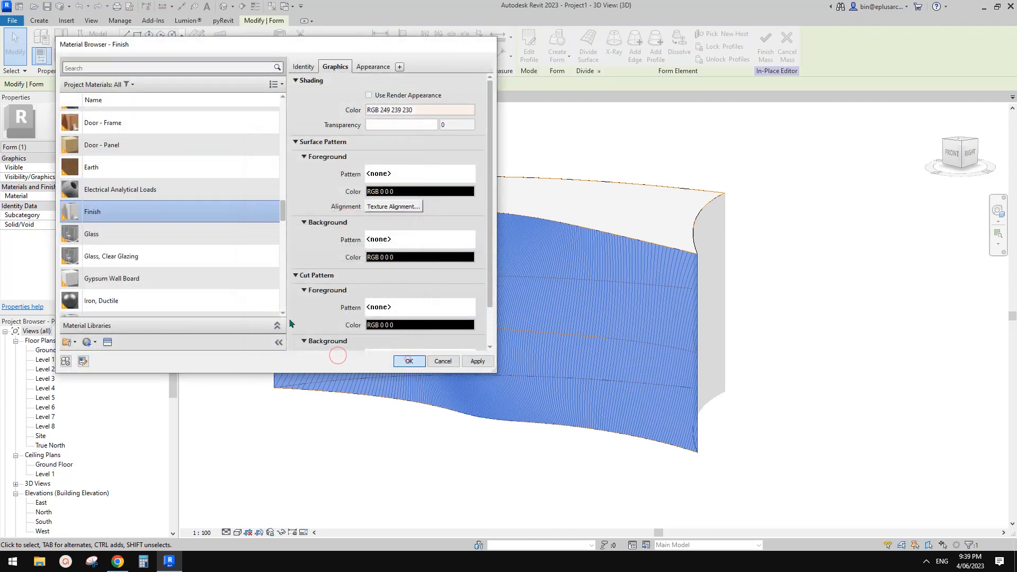
click(409, 361)
key(Escape)
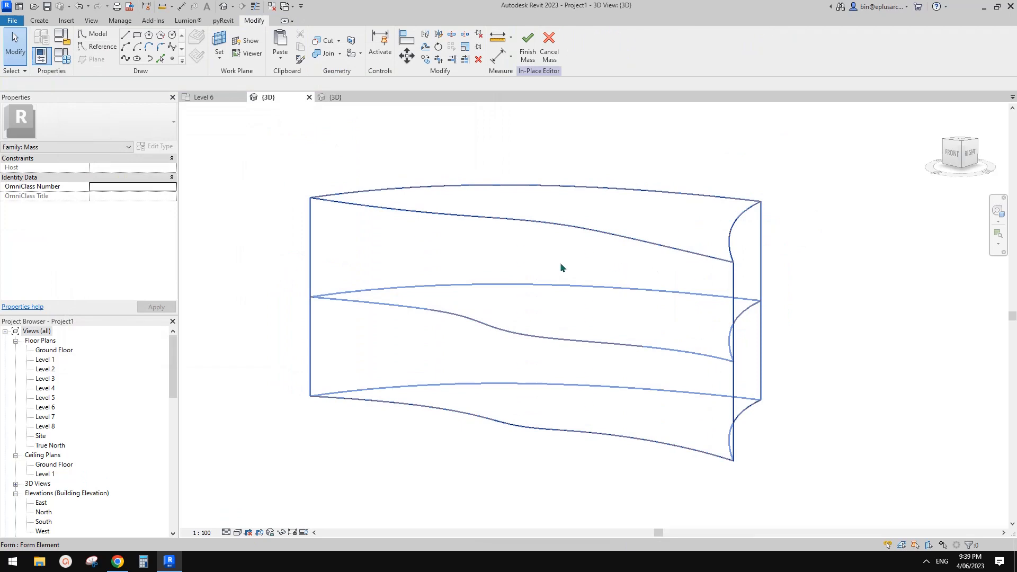
- Divide the curved front surface of the mass with a UV grid
click(560, 262)
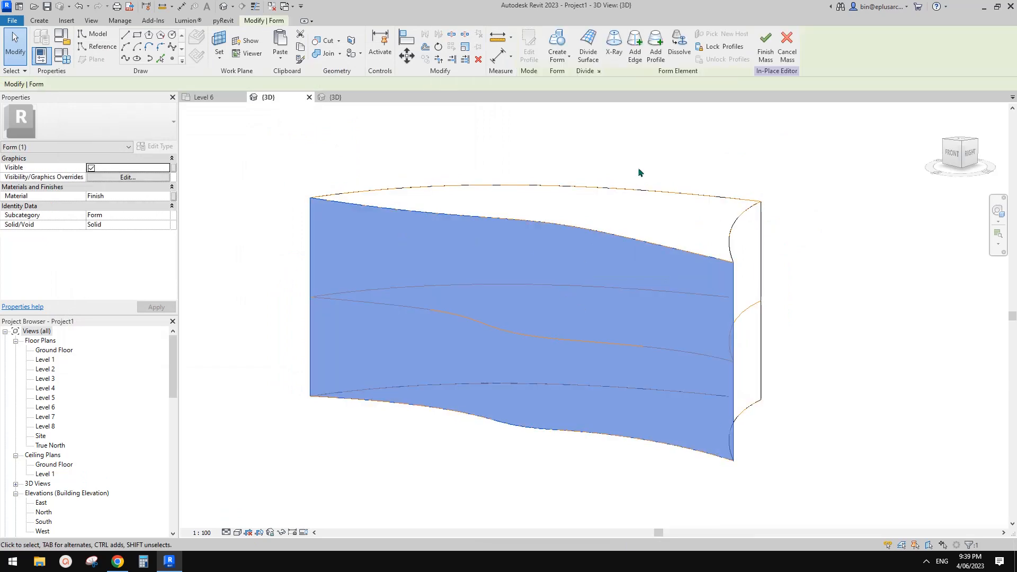
click(587, 52)
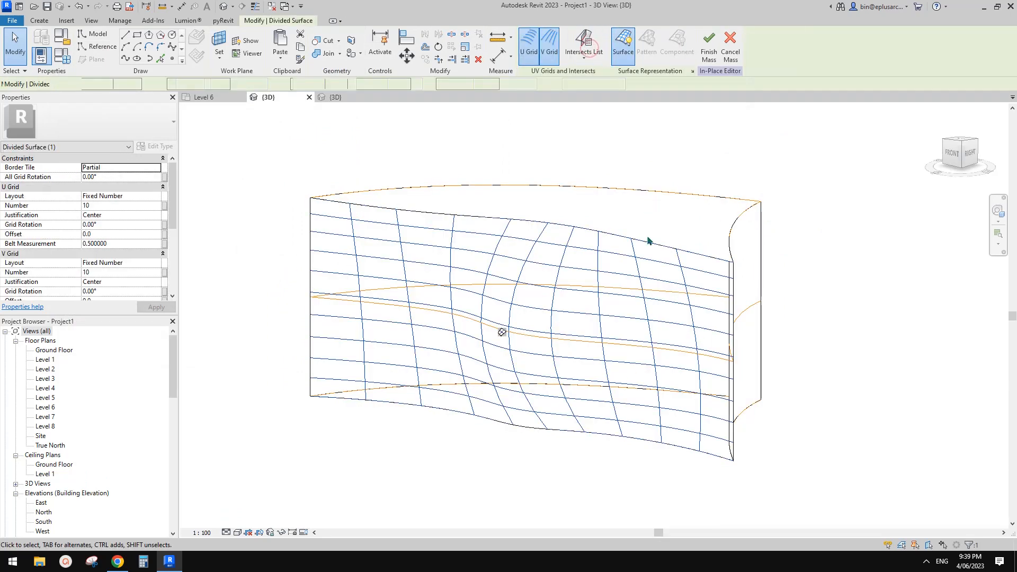
shift+middle_drag(649, 236, 736, 231)
- Examine the spacing and curvature of the divided surface's U and V grid lines from the front
click(966, 153)
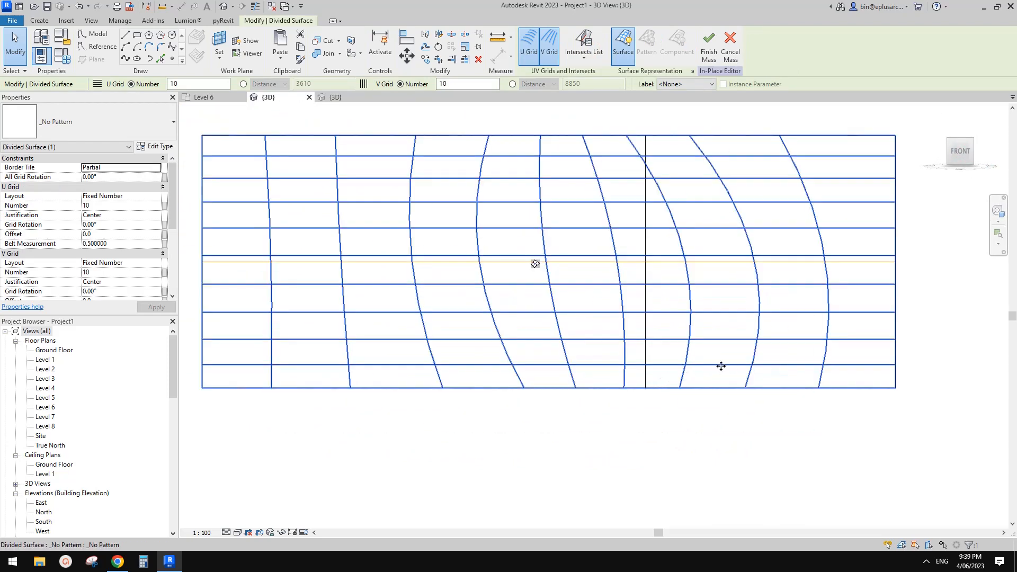
middle_drag(658, 334, 742, 333)
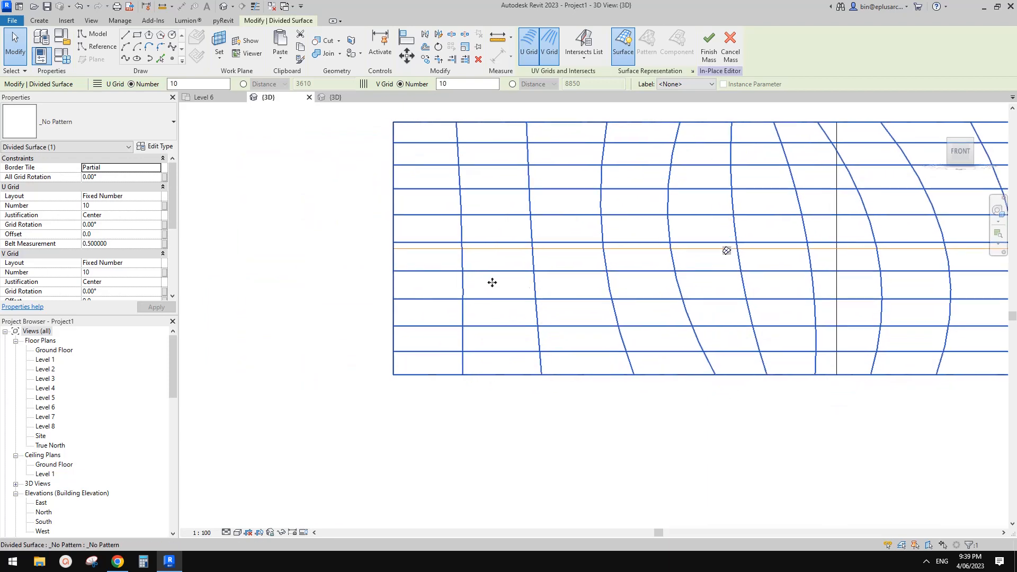
middle_drag(607, 257, 480, 249)
scroll(717, 199, up, 3)
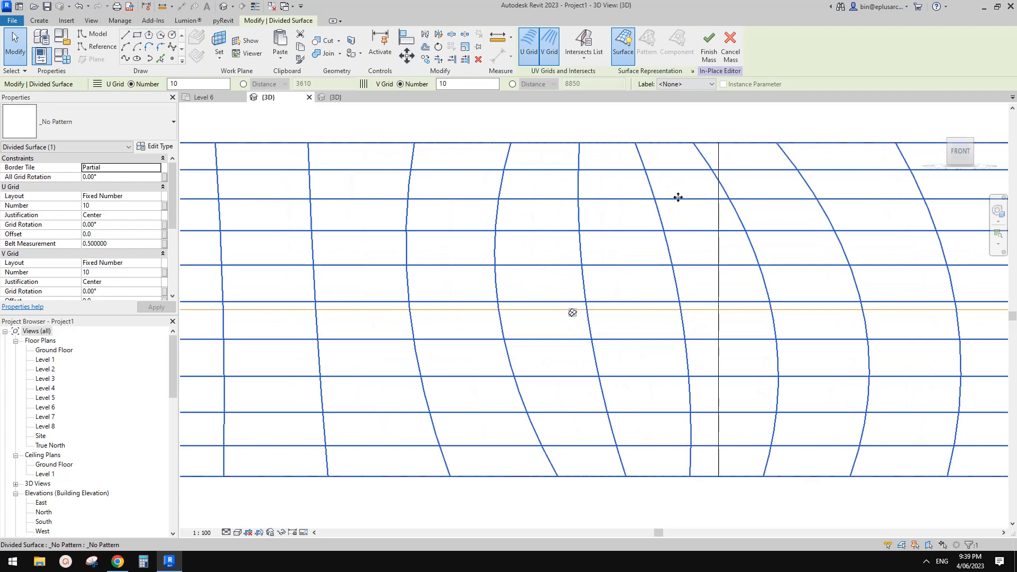
scroll(747, 215, down, 1)
middle_drag(733, 218, 755, 217)
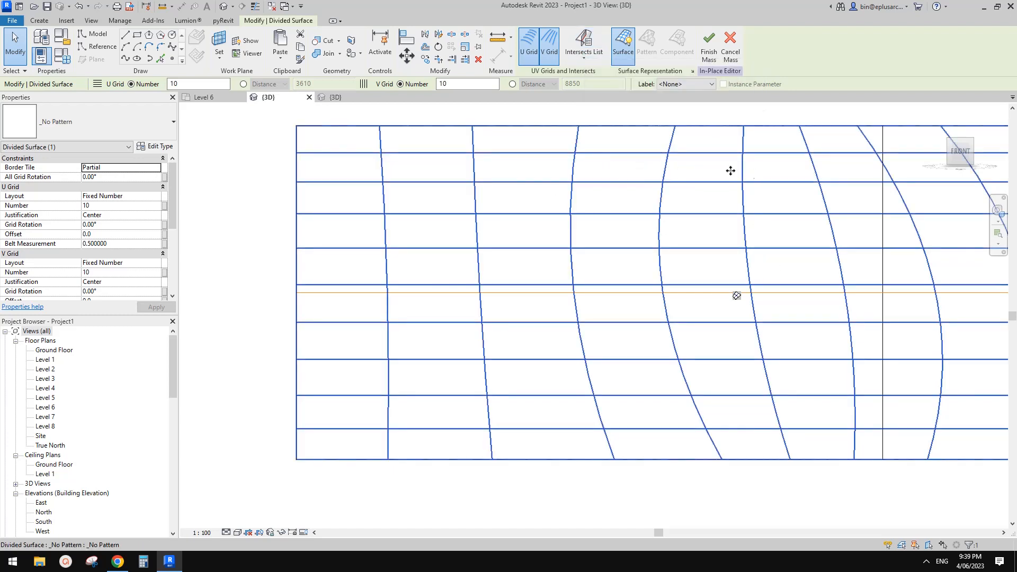
middle_drag(804, 156, 751, 152)
middle_drag(705, 186, 694, 179)
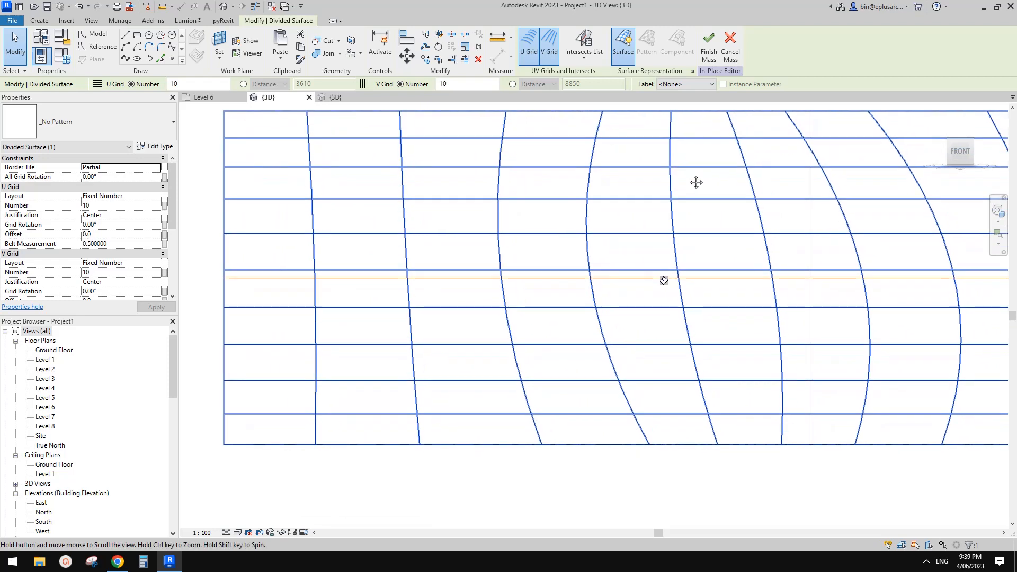
scroll(663, 216, down, 4)
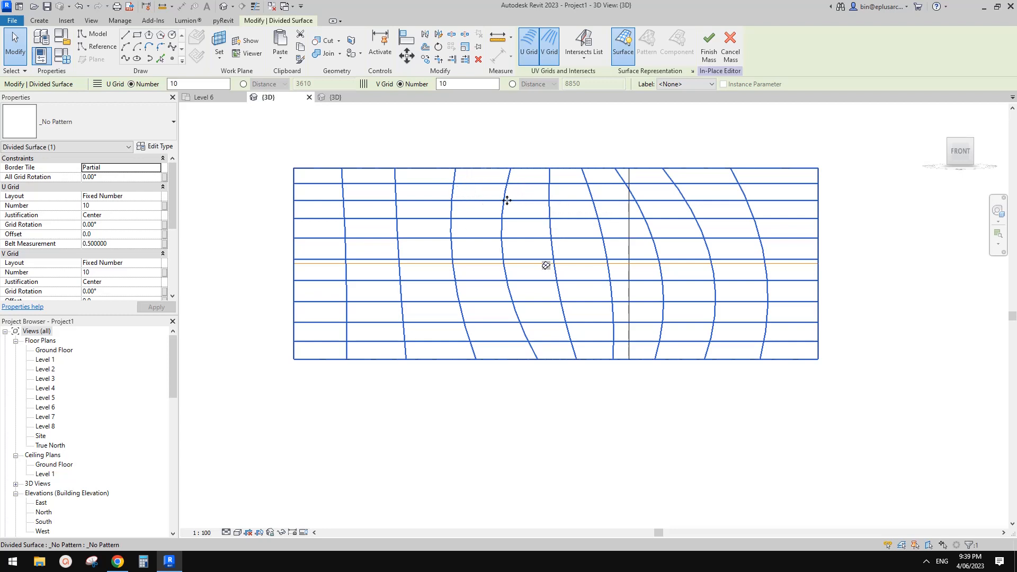
middle_drag(522, 247, 496, 245)
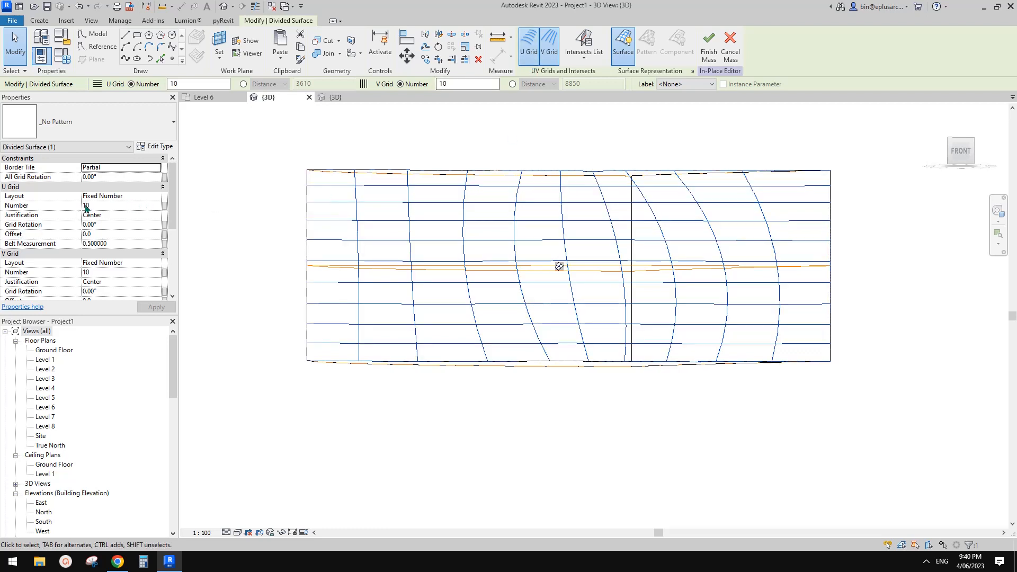
- Change the divided surface's U grid layout to Fixed Distance with a distance of 4000
click(156, 196)
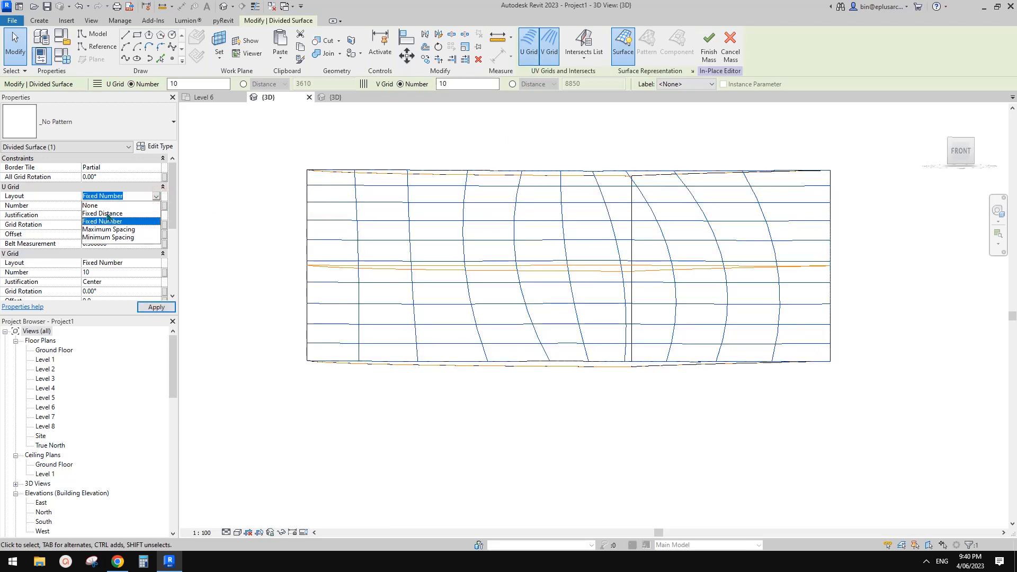
click(106, 213)
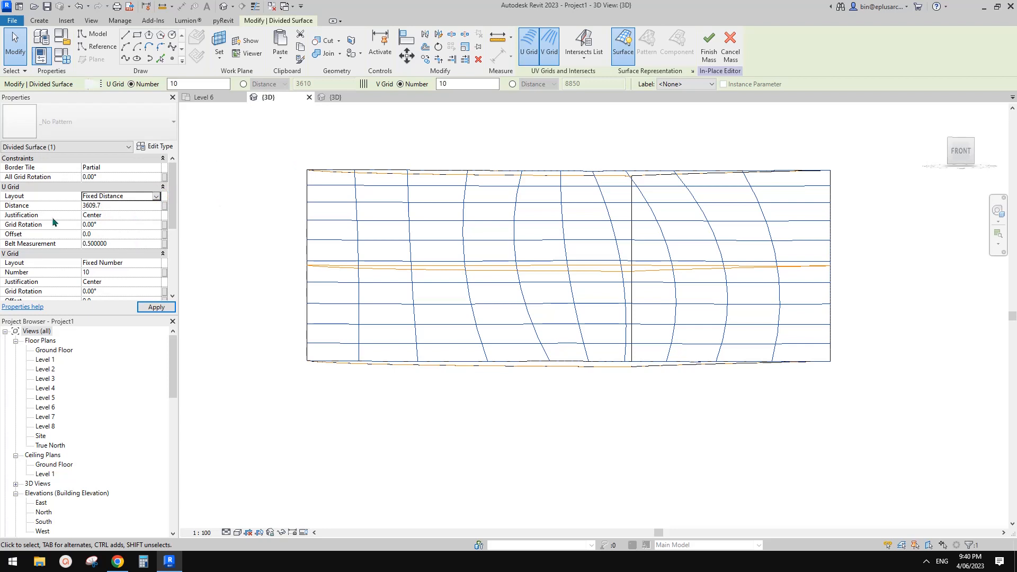
click(112, 206)
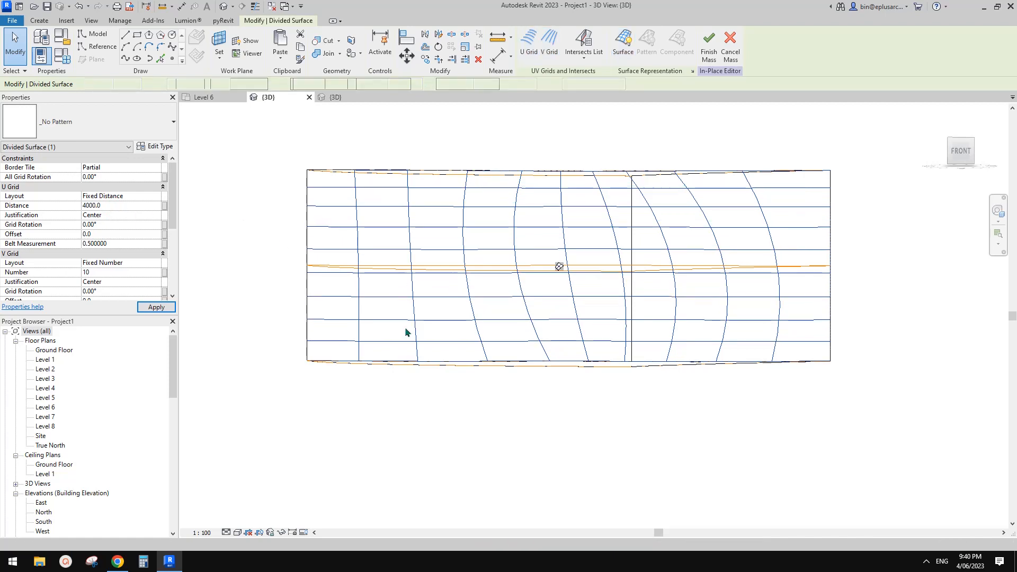
mouse_move(406, 331)
shift+middle_down()
mouse_move(432, 313)
mouse_move(439, 326)
mouse_move(404, 327)
mouse_move(424, 331)
shift+middle_up()
shift+middle_drag(544, 339, 540, 351)
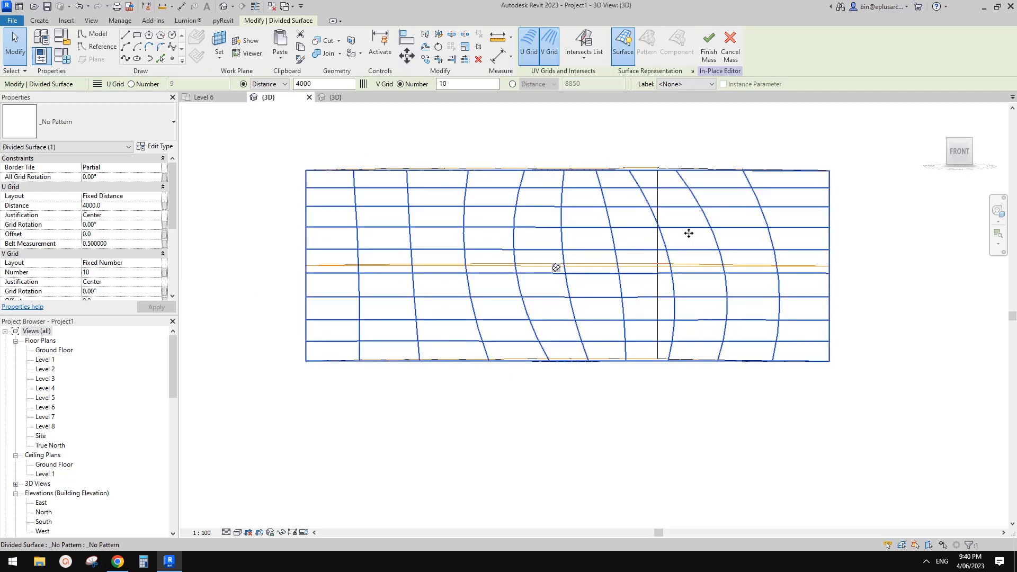
shift+middle_drag(689, 233, 449, 249)
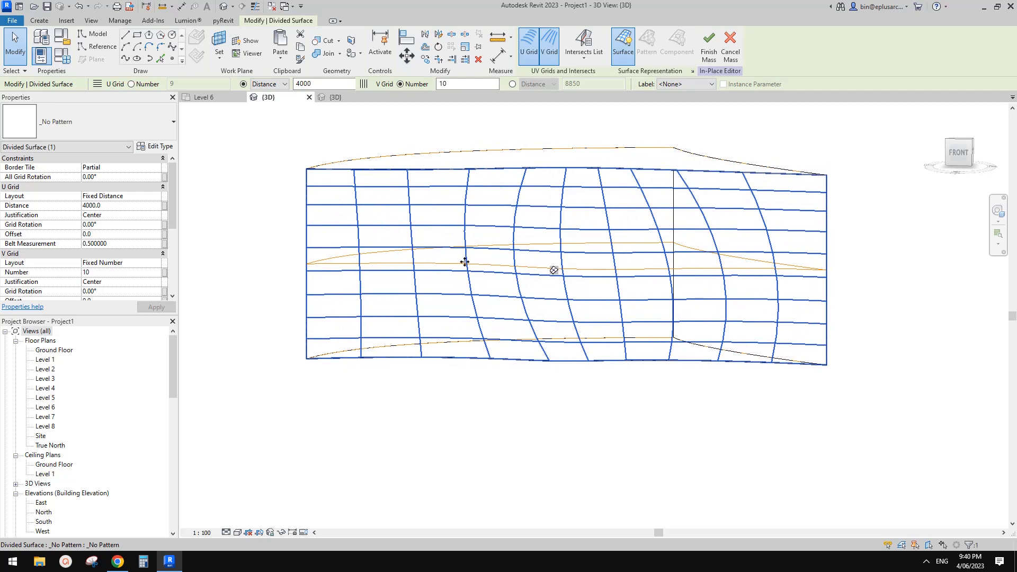
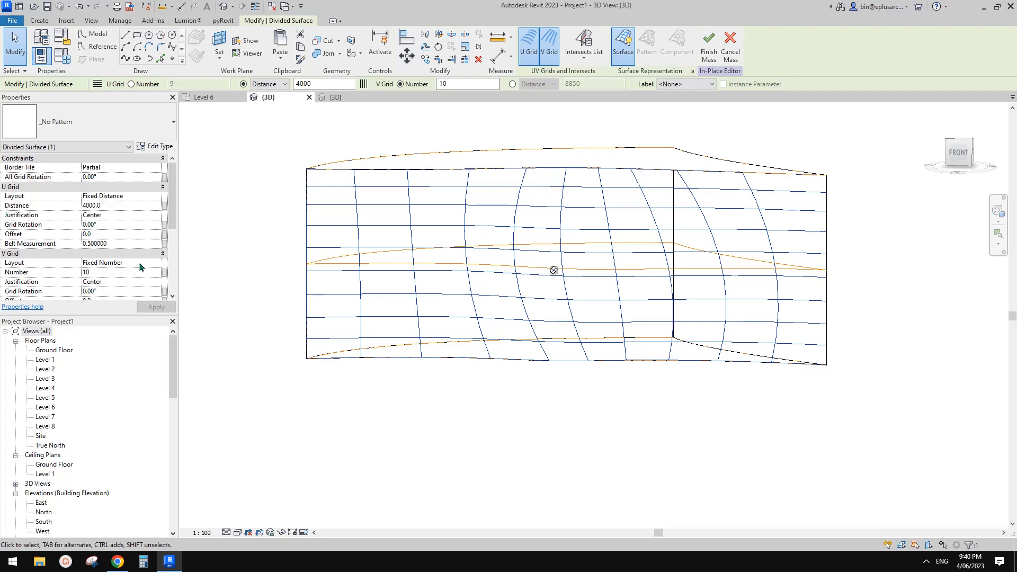
- Try V grid numbers of 5 and 7 on the divided surface, and settle on 6
click(122, 277)
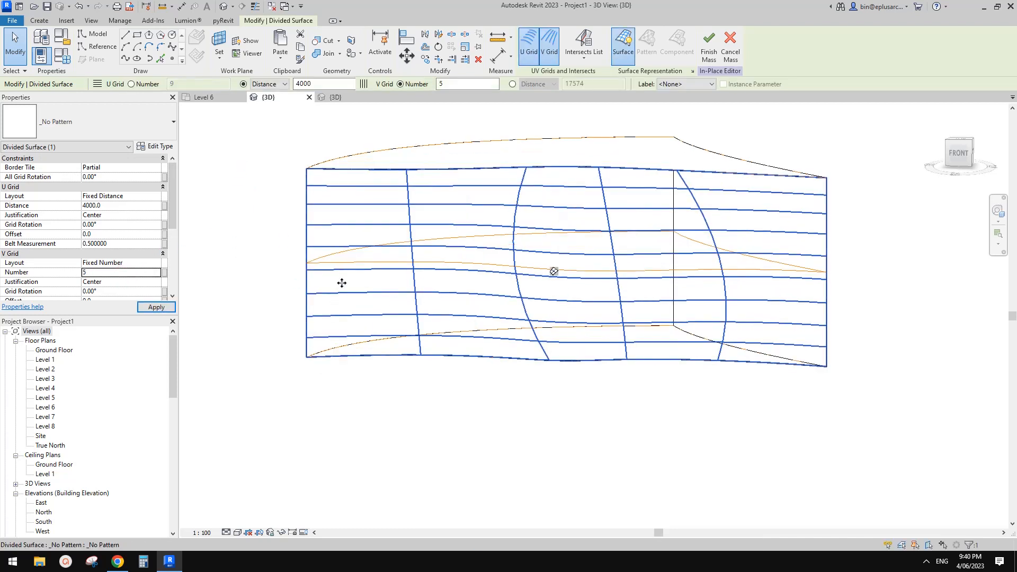
click(139, 276)
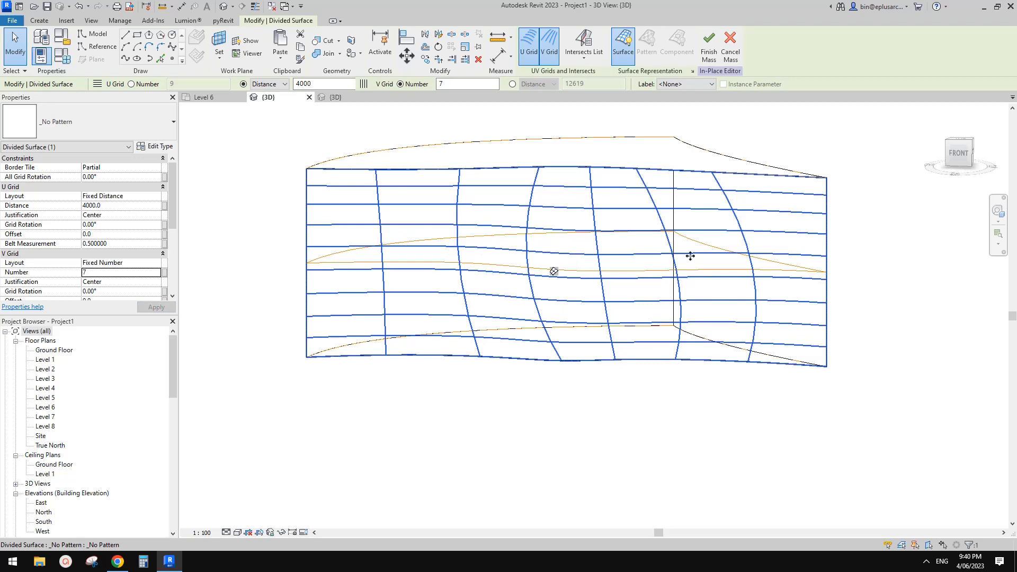
click(119, 272)
text(6)
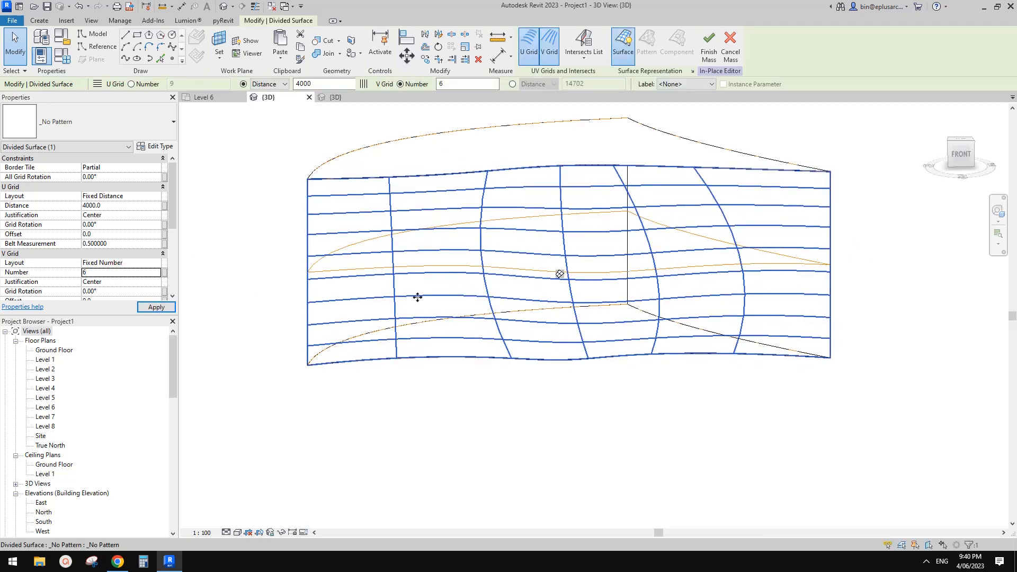
shift+middle_drag(475, 278, 594, 202)
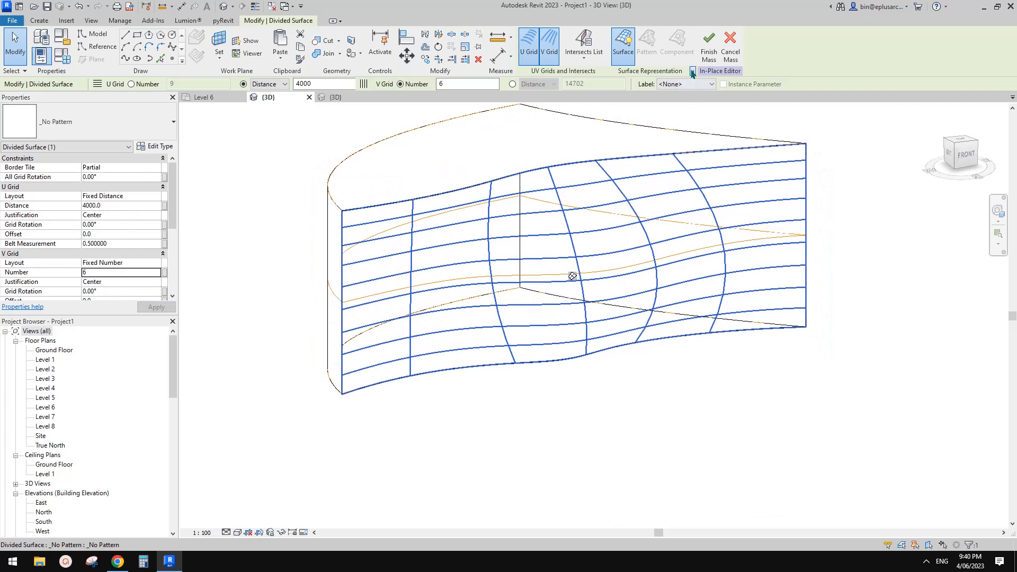
- Turn on the display of nodes in the divided surface's representation settings
click(691, 71)
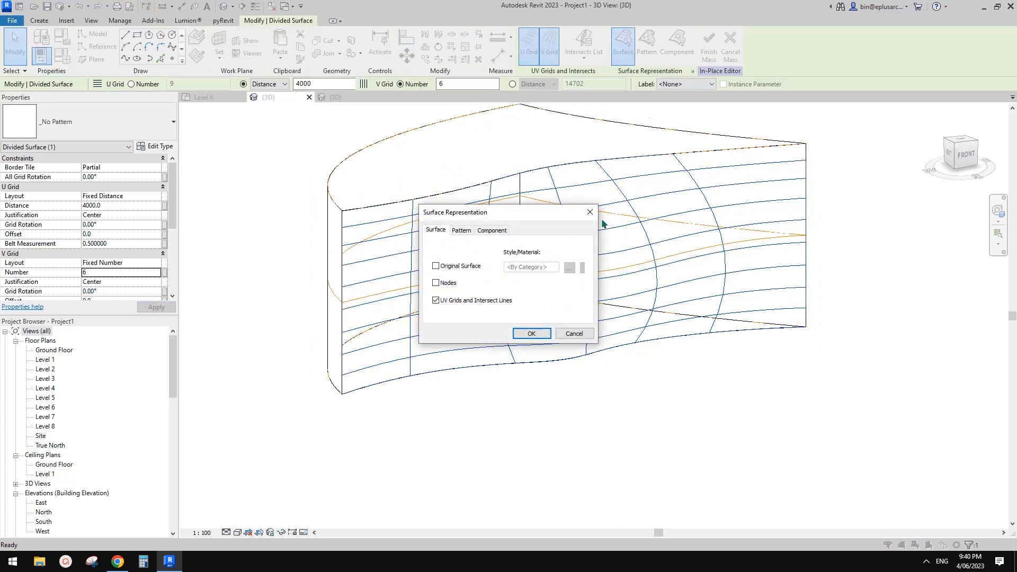
click(531, 334)
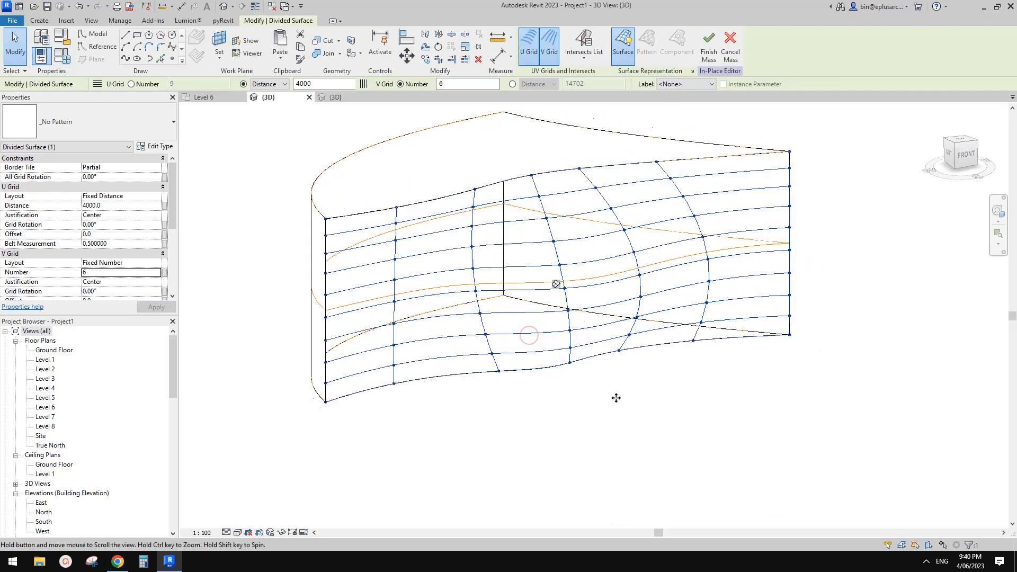
middle_drag(573, 276, 546, 290)
scroll(421, 156, up, 2)
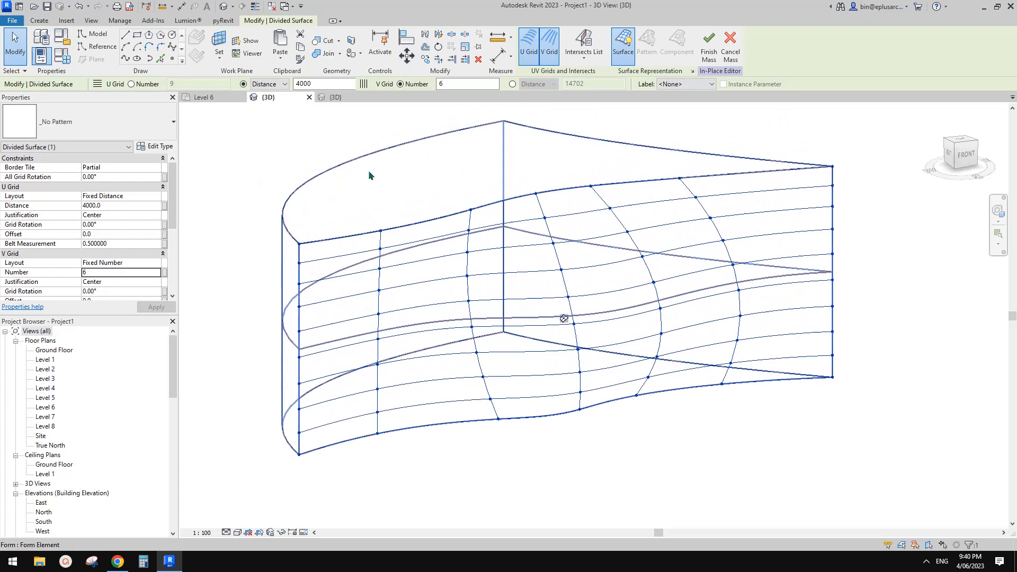
- Try to place the Family1 adaptive component through the seven nodes on the first grid line above the surface's bottom edge
click(39, 21)
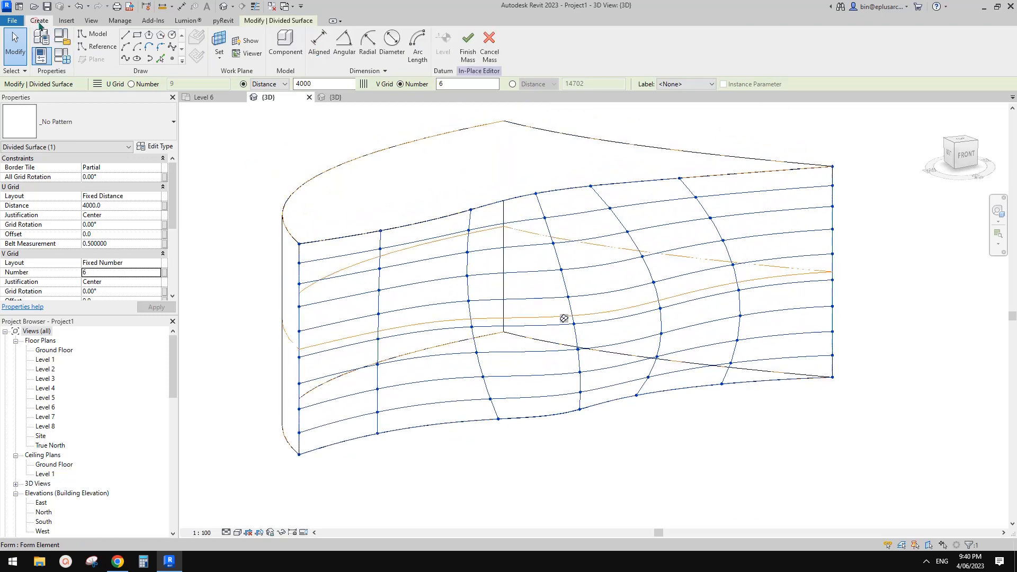
click(285, 45)
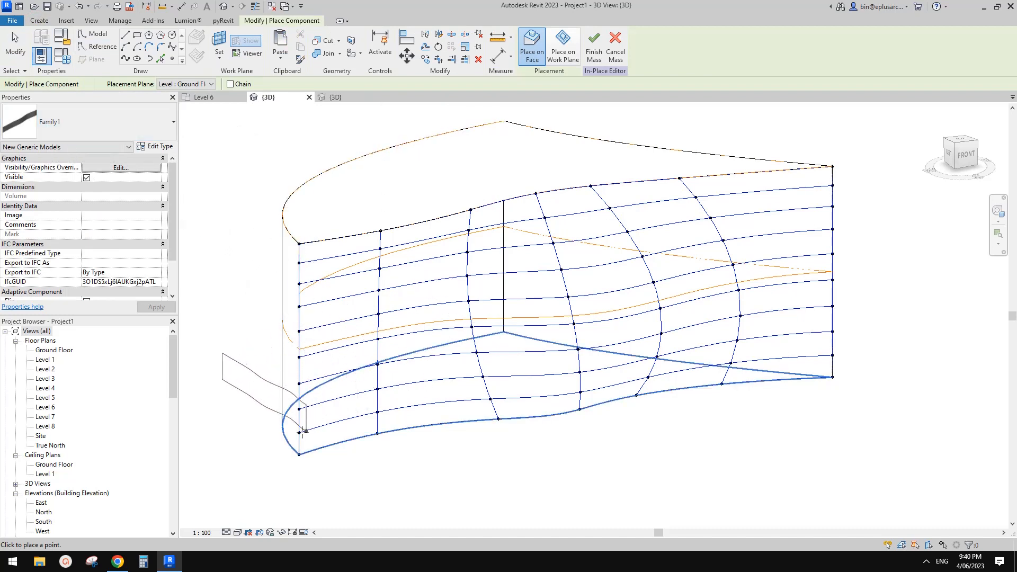
click(299, 433)
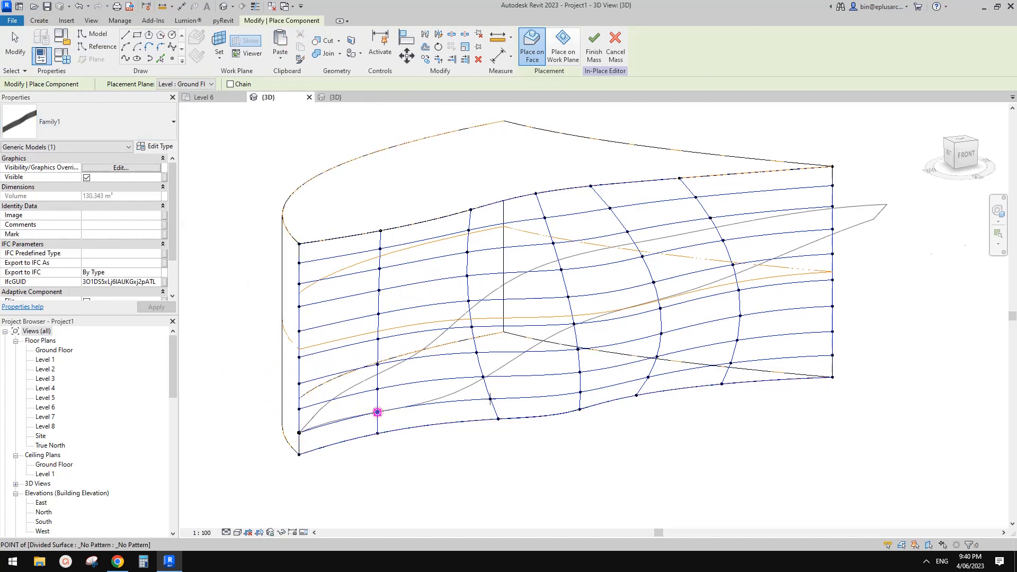
click(377, 411)
click(491, 398)
click(579, 392)
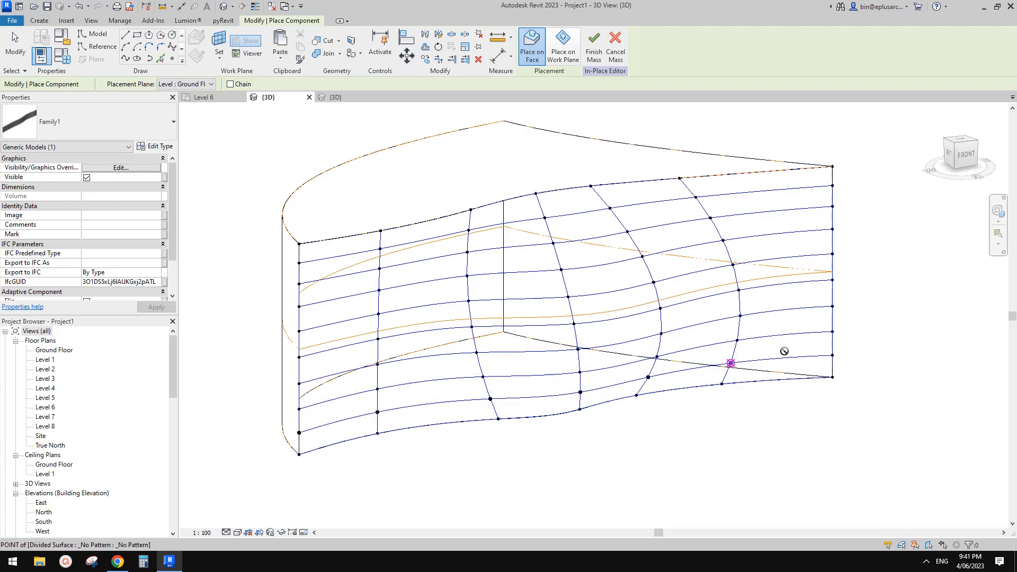
click(831, 354)
click(832, 354)
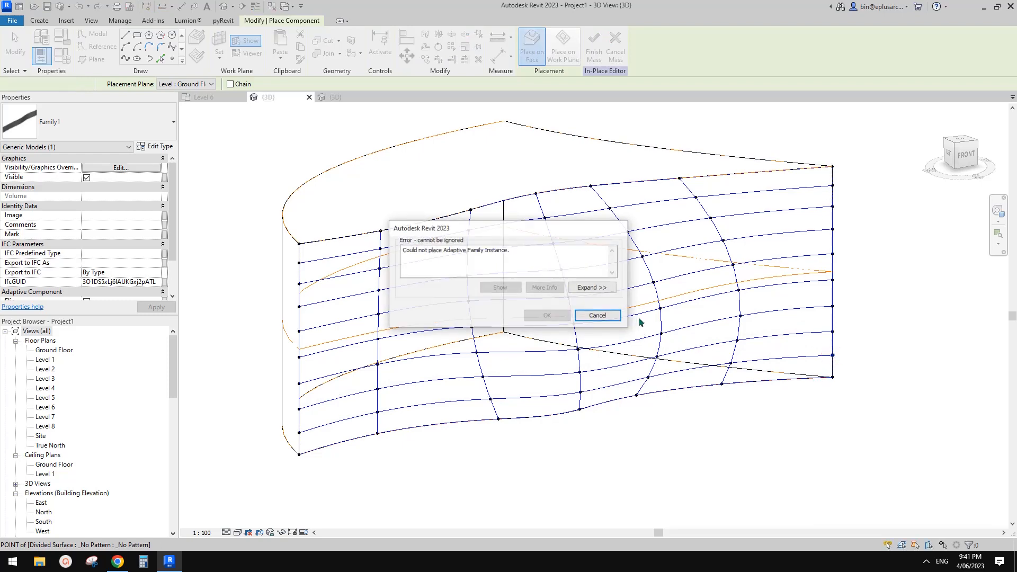
click(598, 316)
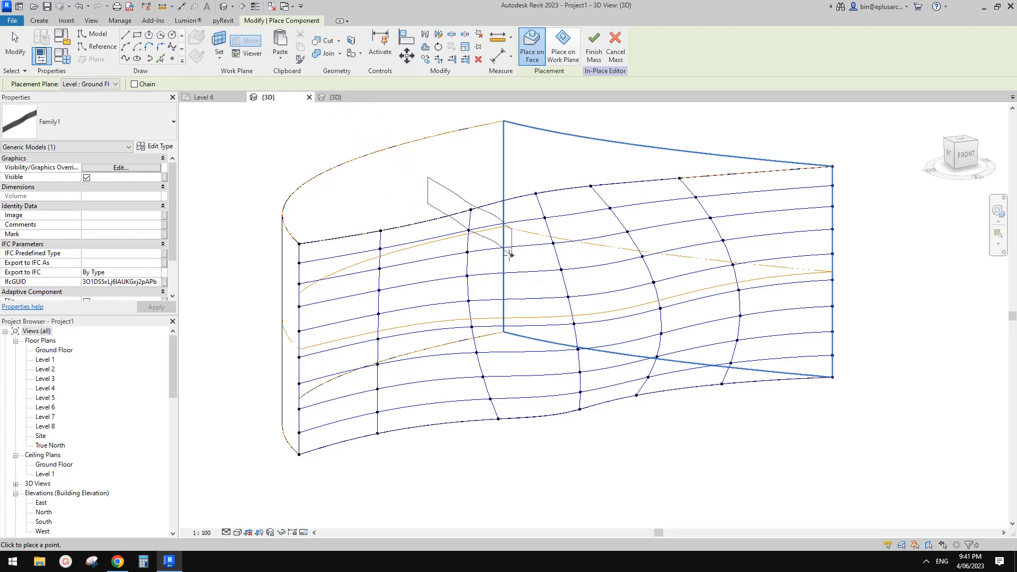
- Reload Family1 into the project, overwriting the existing version, and return to the 3D view of the mass
click(337, 96)
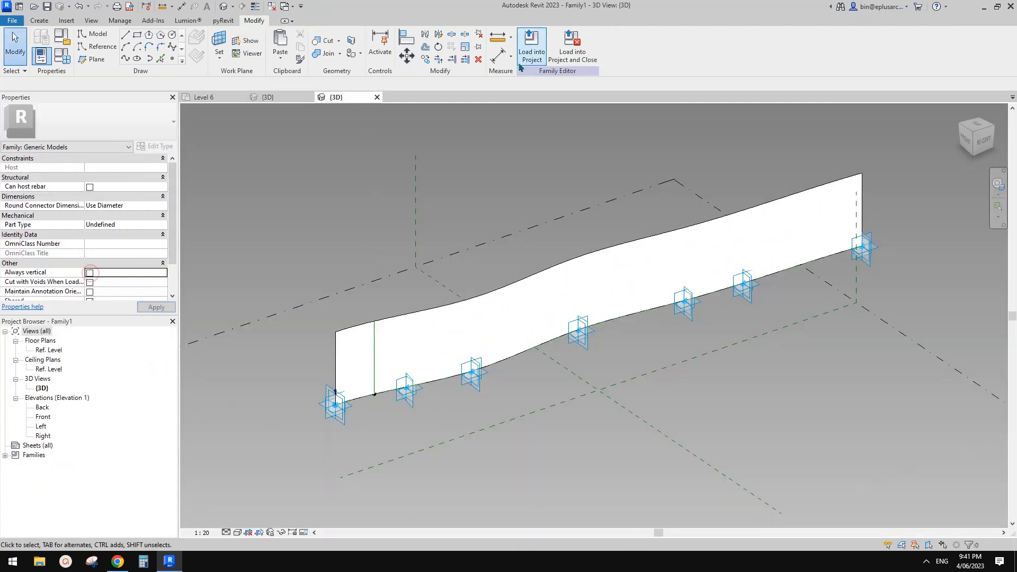
click(531, 53)
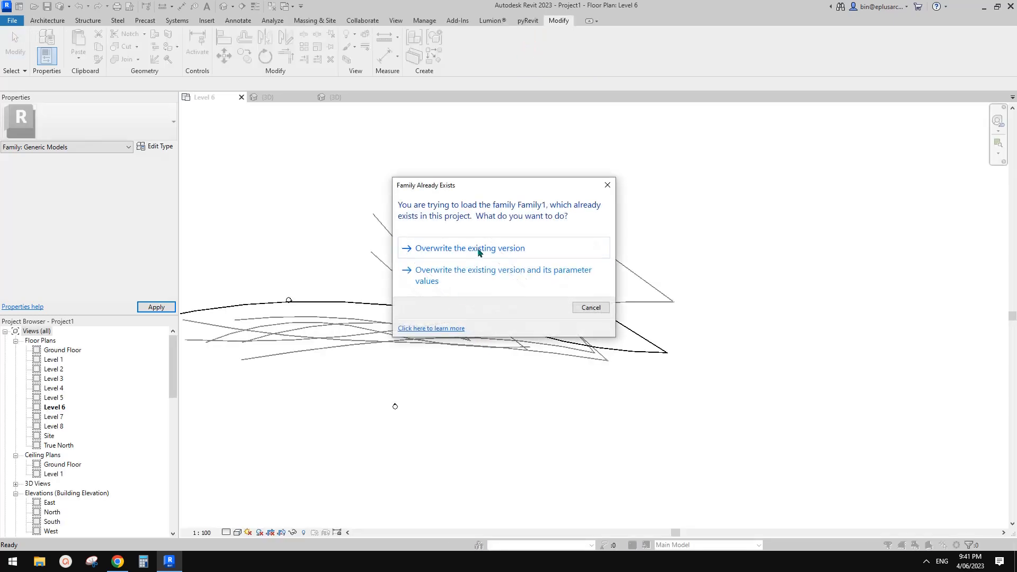
click(478, 251)
click(223, 7)
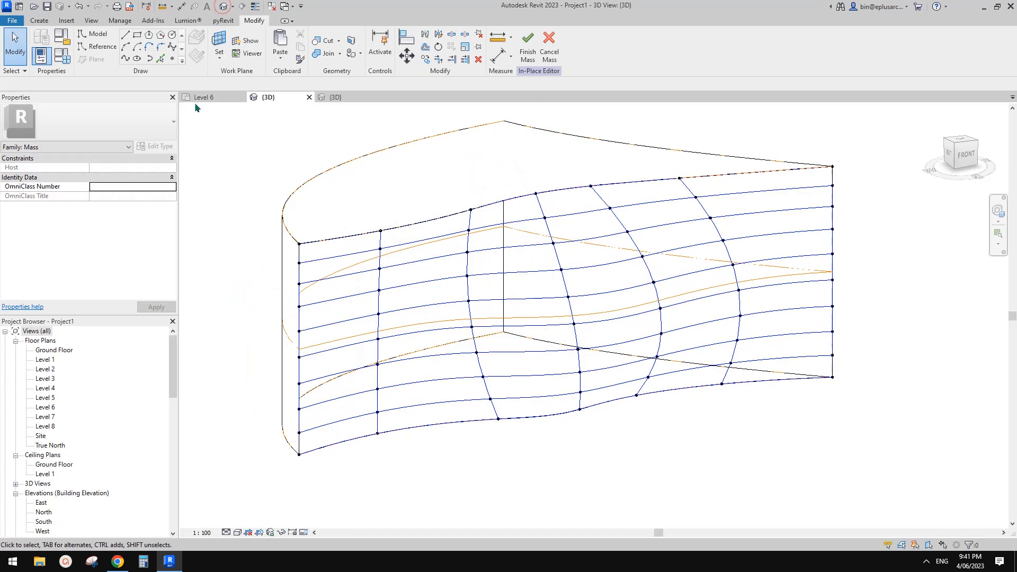
- Place the Family1 adaptive component through the seven nodes on the first grid line above the surface's bottom edge
click(38, 20)
click(285, 47)
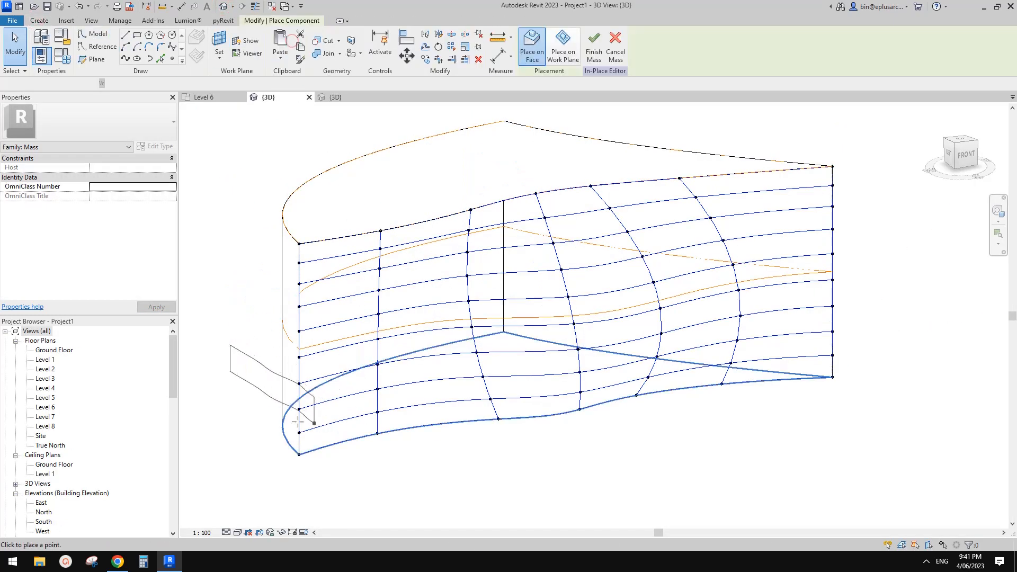
click(298, 432)
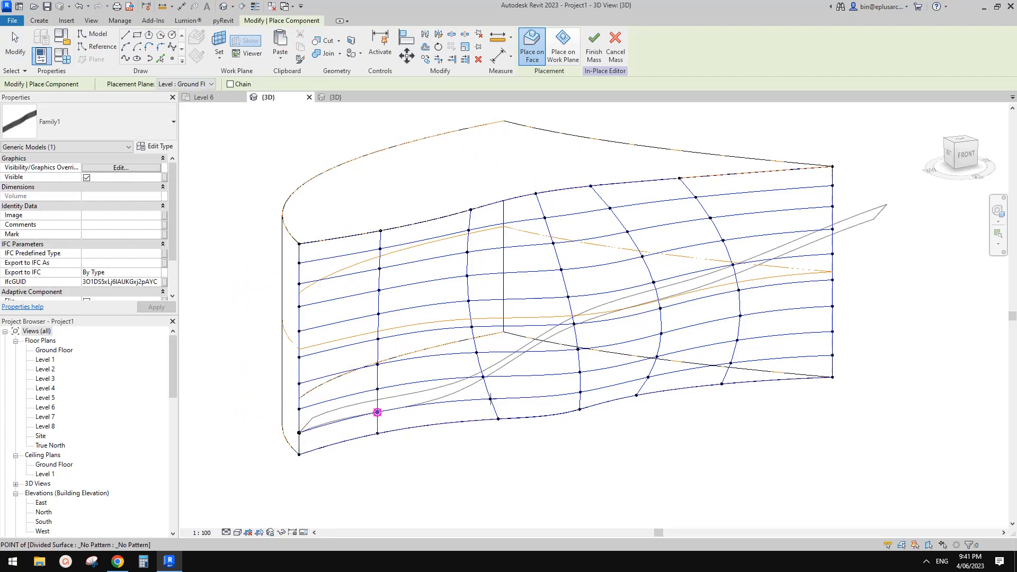
click(377, 412)
click(489, 398)
click(581, 392)
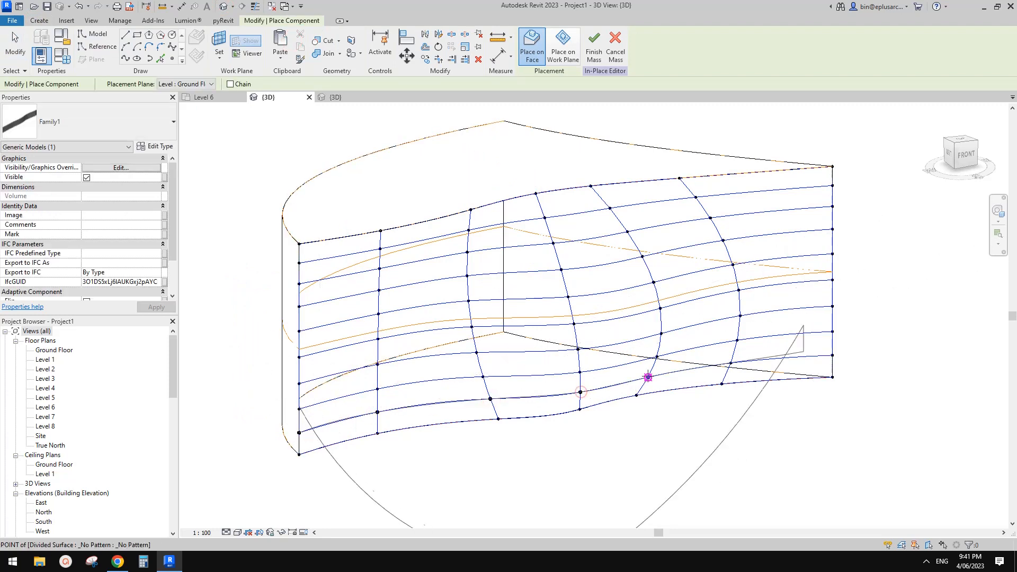
click(648, 377)
click(731, 364)
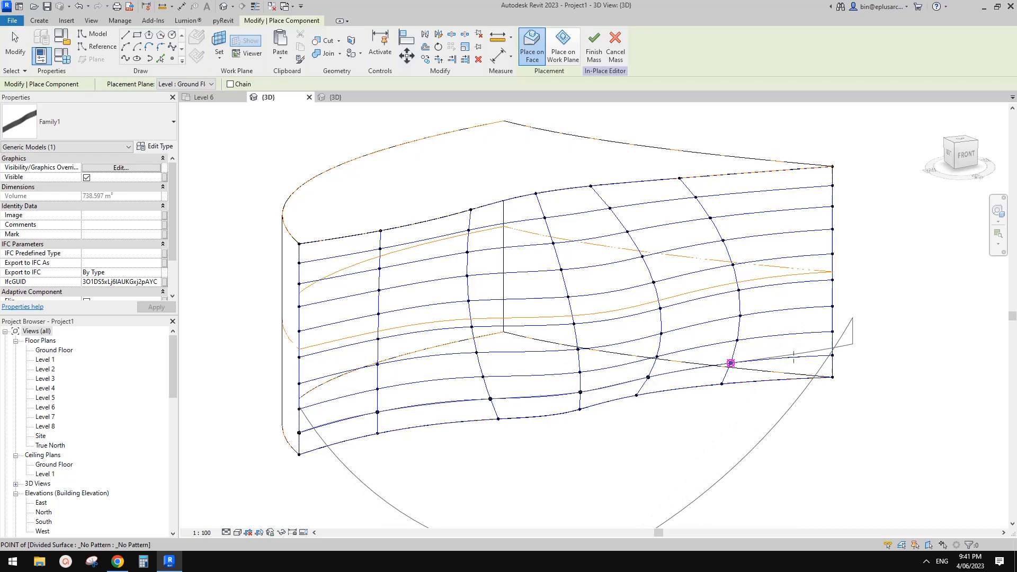
click(832, 355)
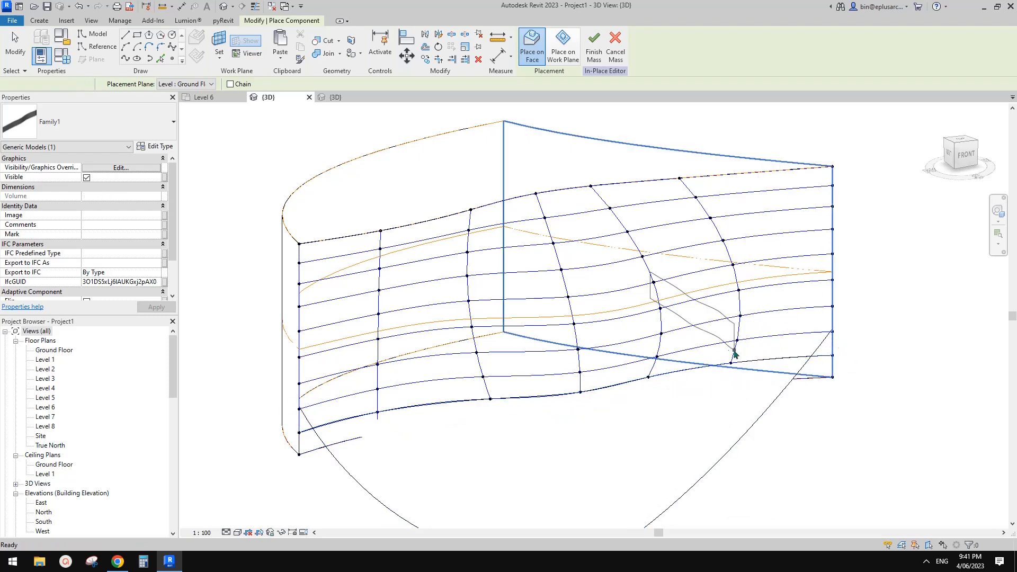
key(Escape)
- Select the placed Family1 panel and examine its shape along the lower grid line from several angles
scroll(735, 356, down, 2)
shift+middle_drag(740, 412, 595, 469)
click(653, 421)
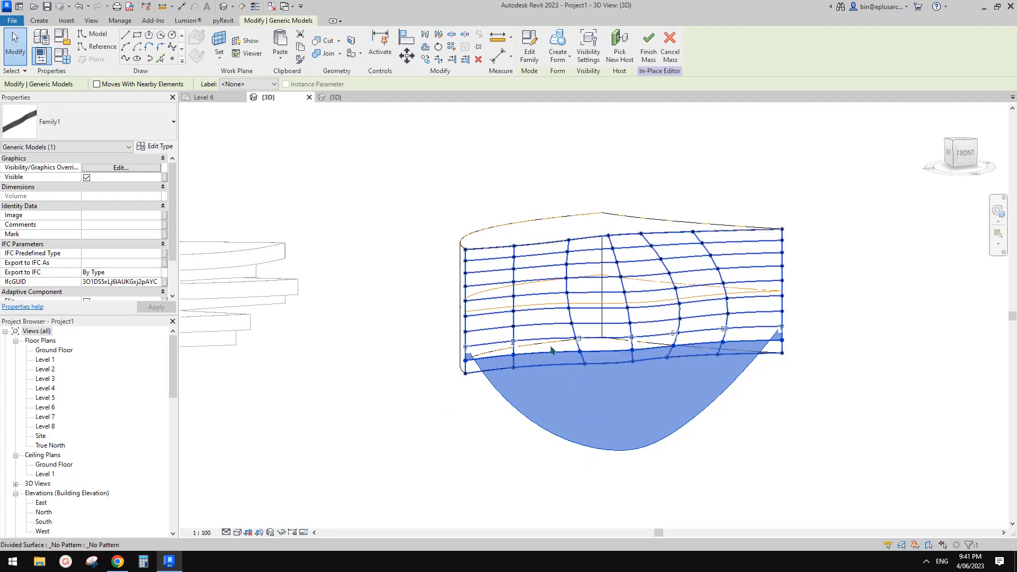
shift+middle_drag(578, 385, 643, 393)
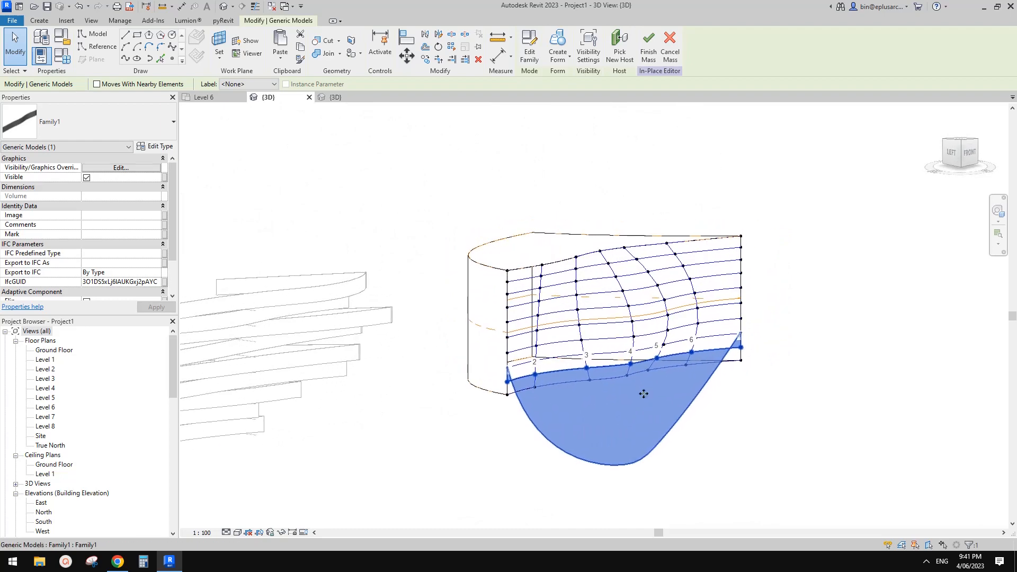
scroll(649, 390, up, 3)
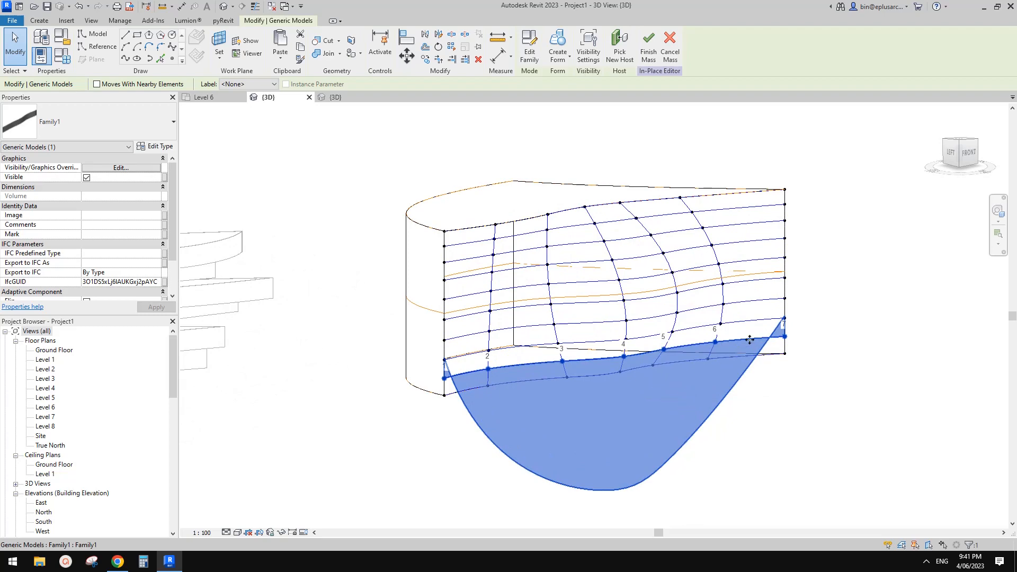
shift+middle_drag(738, 364, 747, 347)
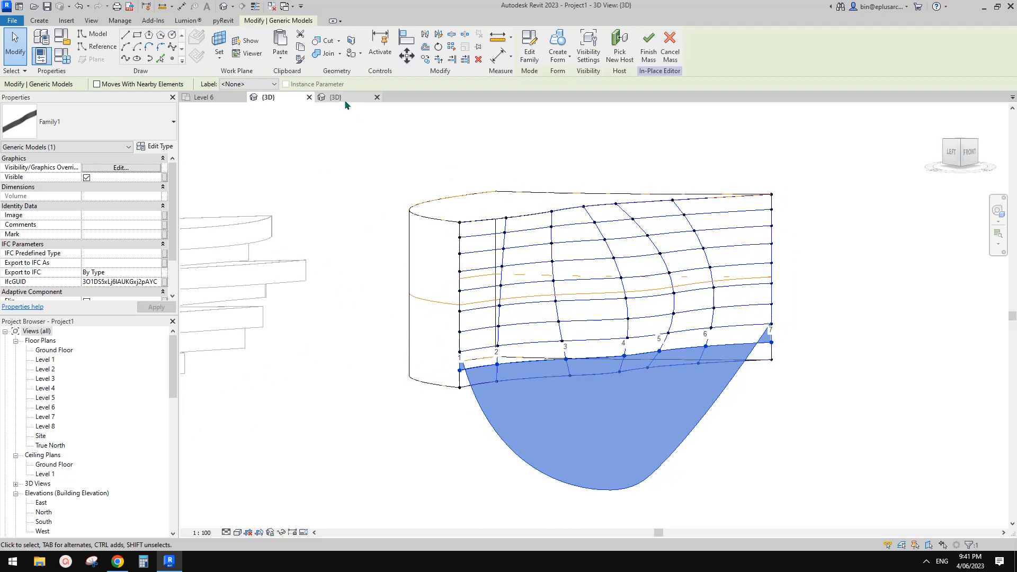
- Go back to the Family1 model and delete its curved form, keeping the adaptive points and reference lines
click(345, 101)
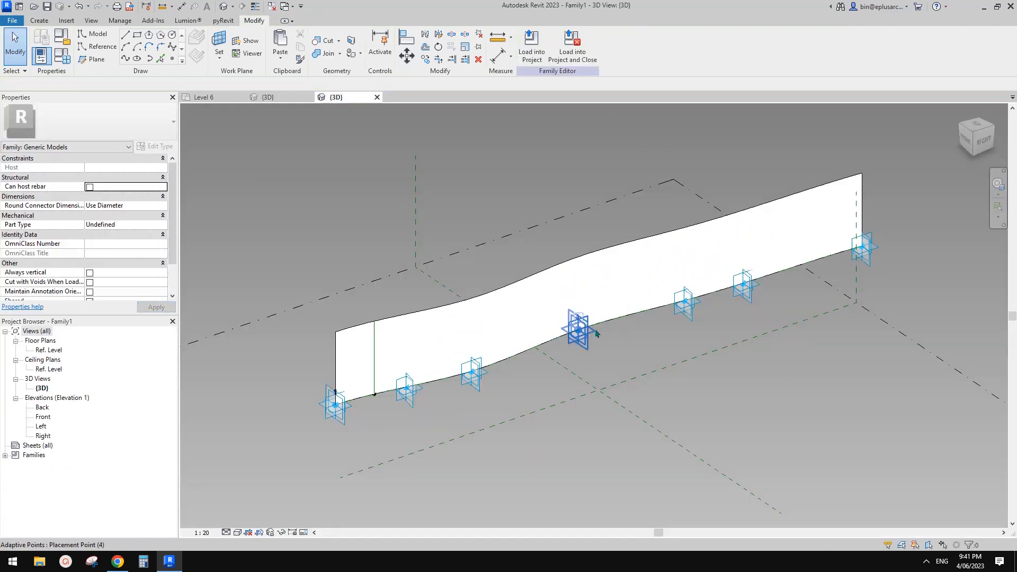
middle_drag(524, 342, 518, 333)
click(516, 309)
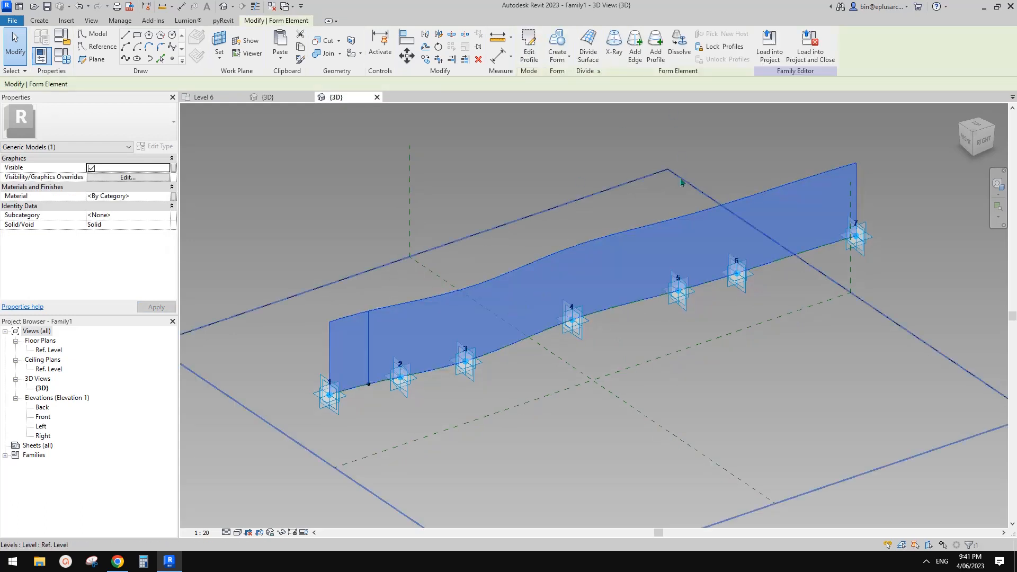
key(Delete)
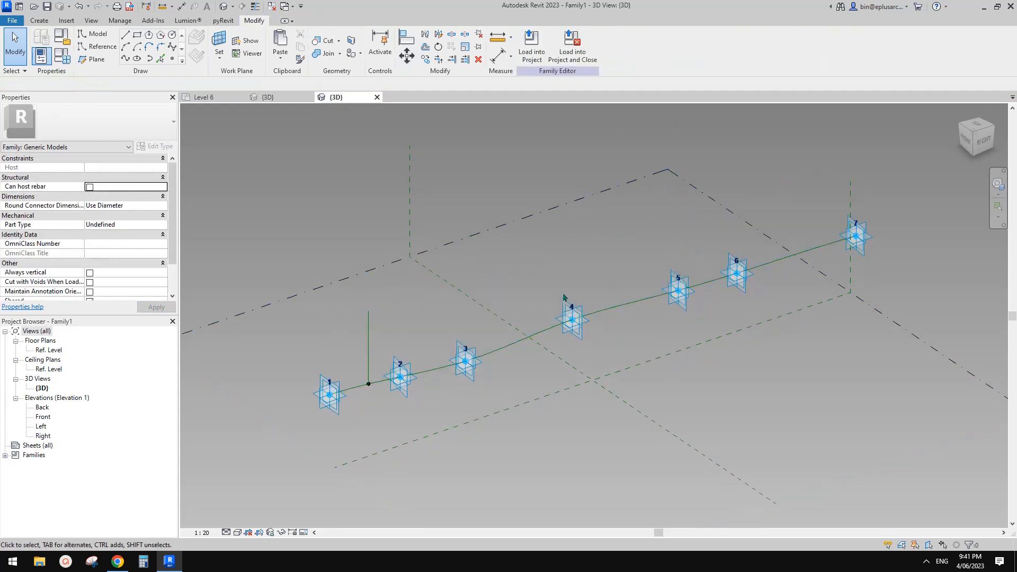
- Copy the vertical reference line with its reference point to a free spot above adaptive point 3
drag(356, 292, 382, 425)
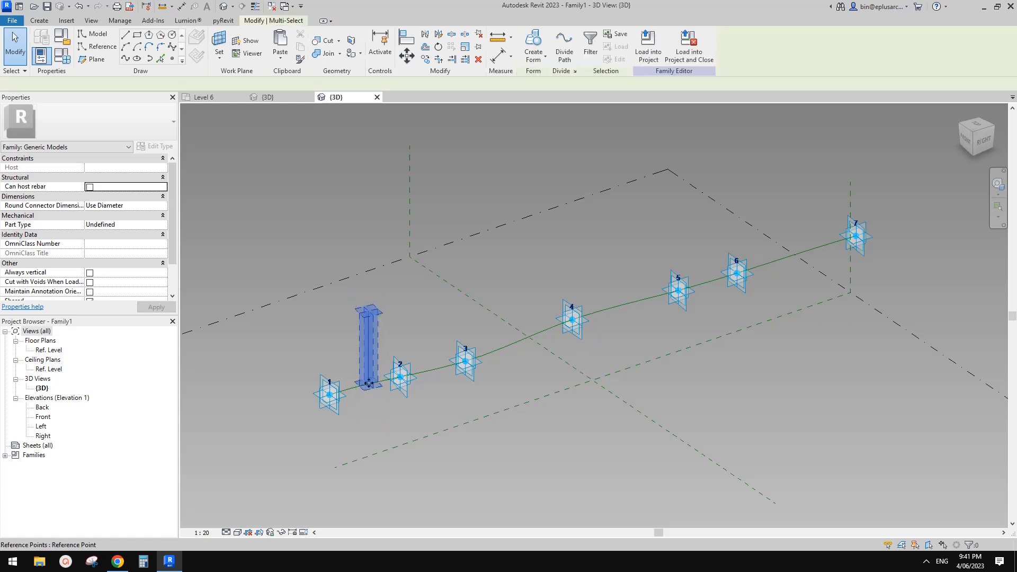
key(c)
key(o)
click(398, 347)
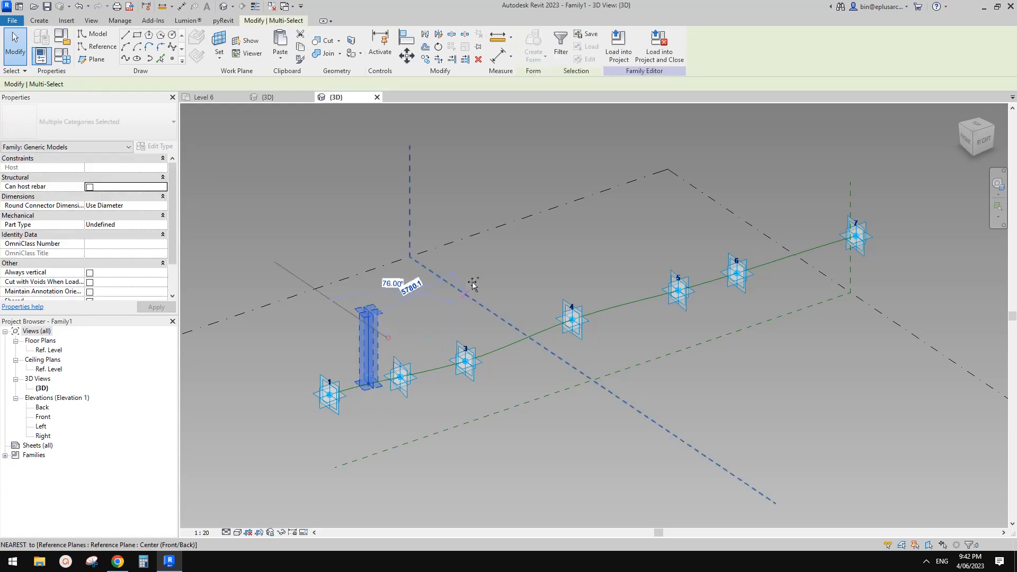
click(489, 294)
key(Escape)
- Rehost the copied reference point on the spline between adaptive points 6 and 7
click(461, 318)
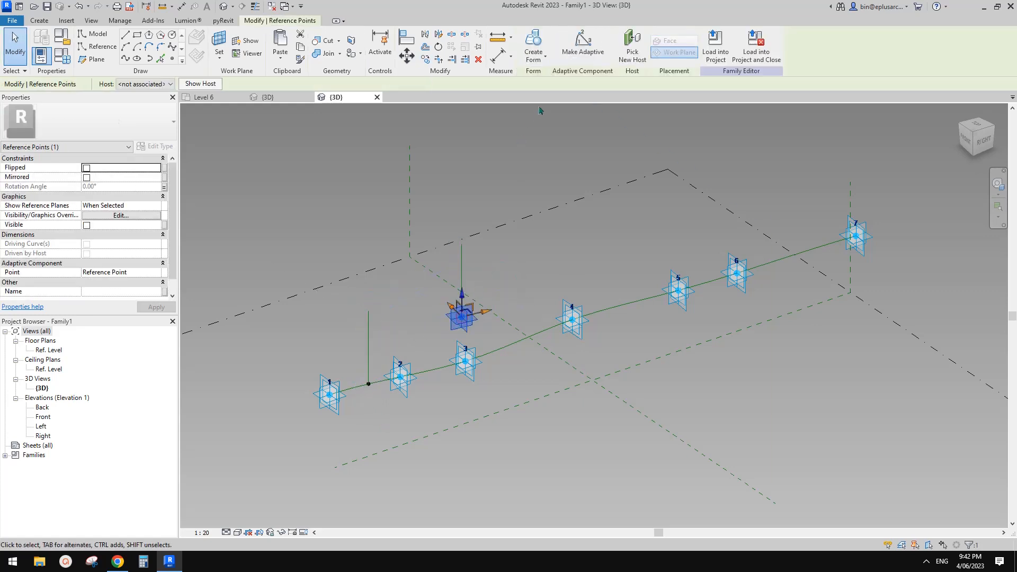
click(633, 58)
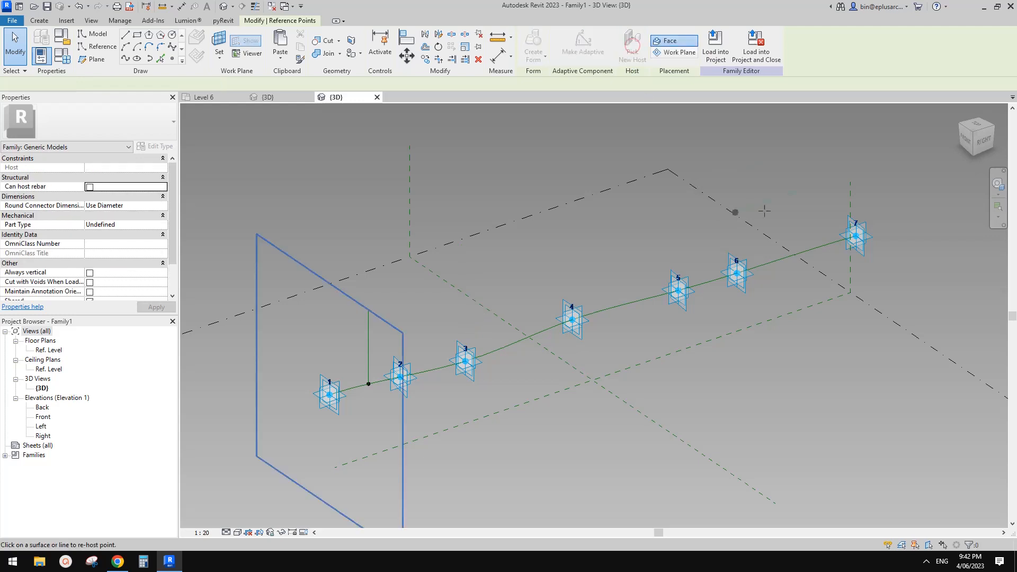
click(810, 249)
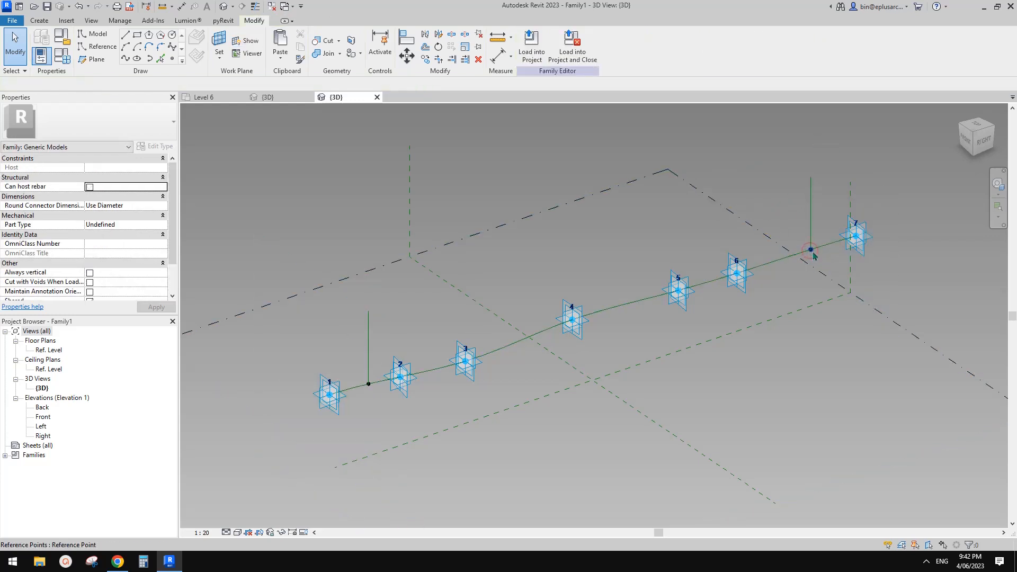
- Move the two hosted reference points to the spline's ends at adaptive points 7 and 1
drag(810, 250, 857, 236)
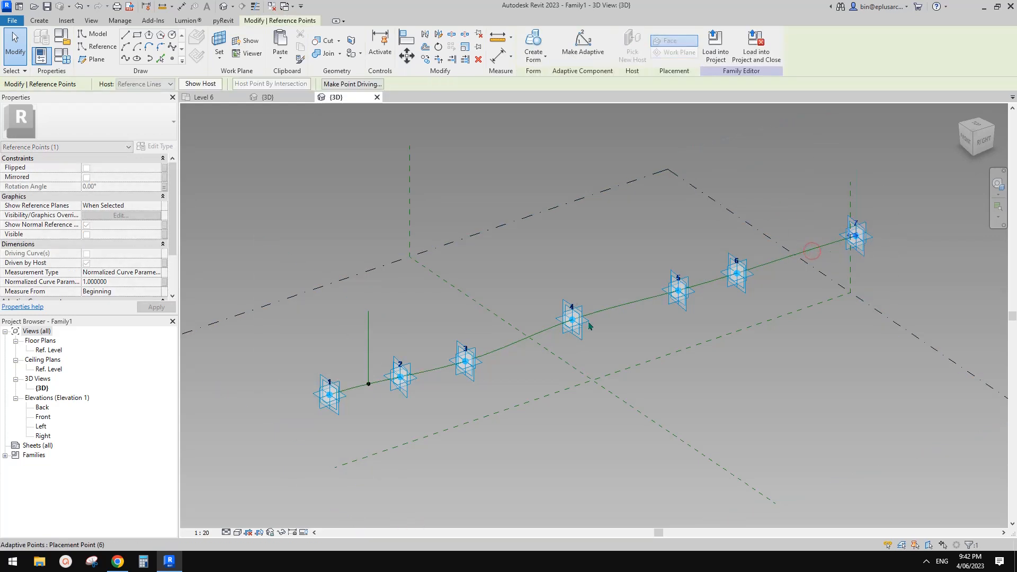
click(368, 383)
key(Escape)
- Try to create a form from the two vertical reference lines at the ends and the spline, and undo it
click(329, 351)
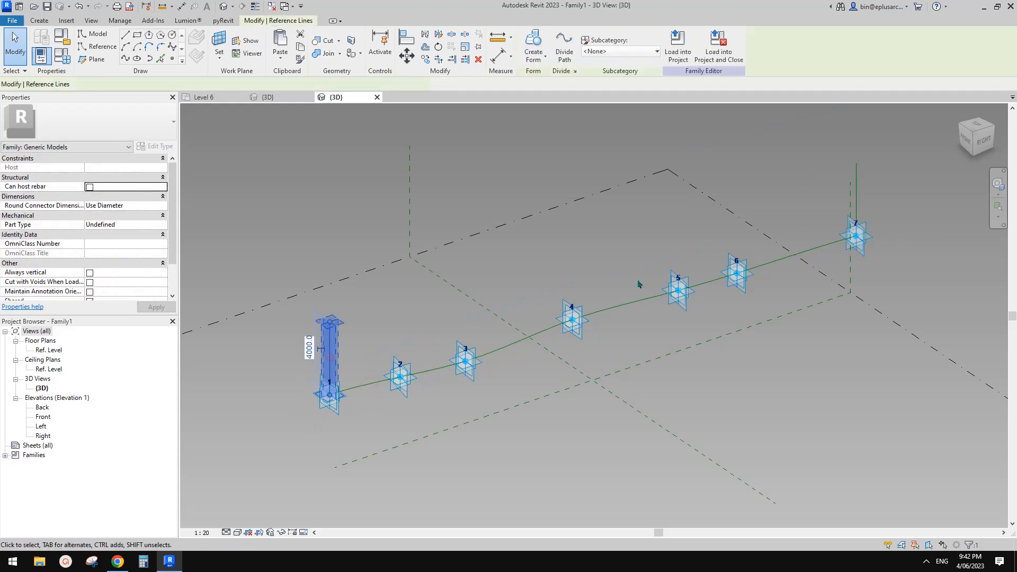
ctrl+click(857, 172)
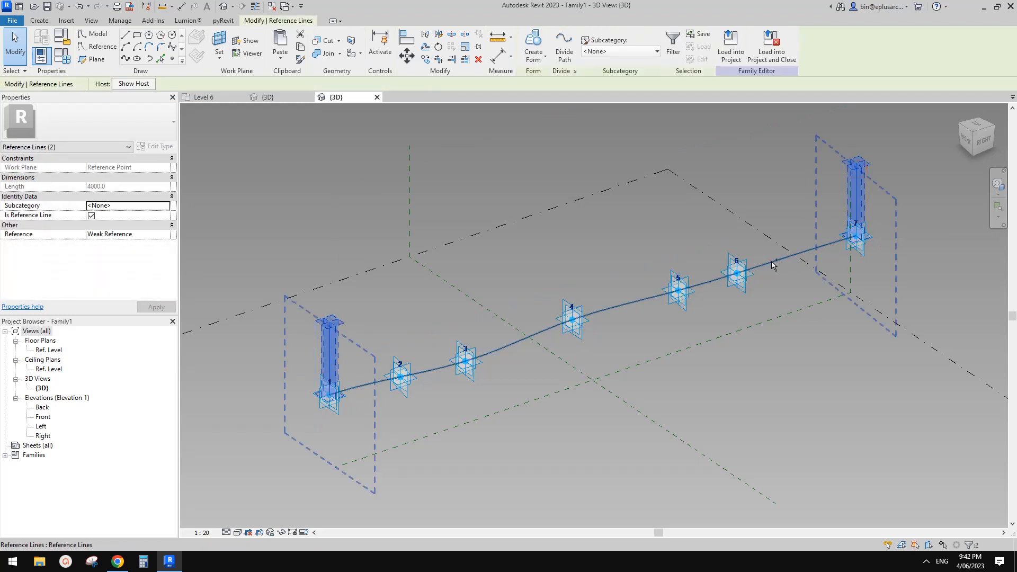
ctrl+click(772, 263)
click(539, 37)
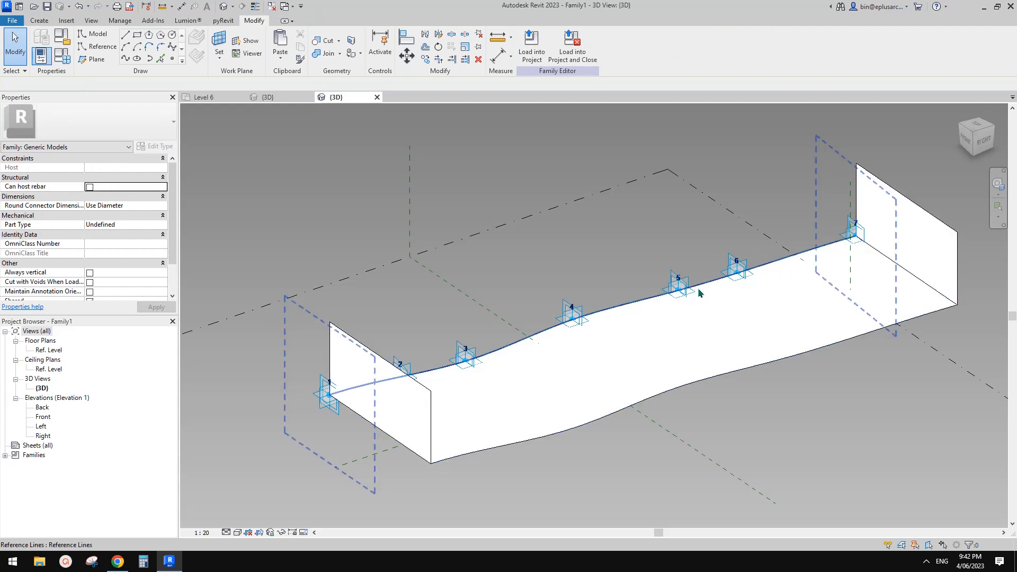
key(ctrl+z)
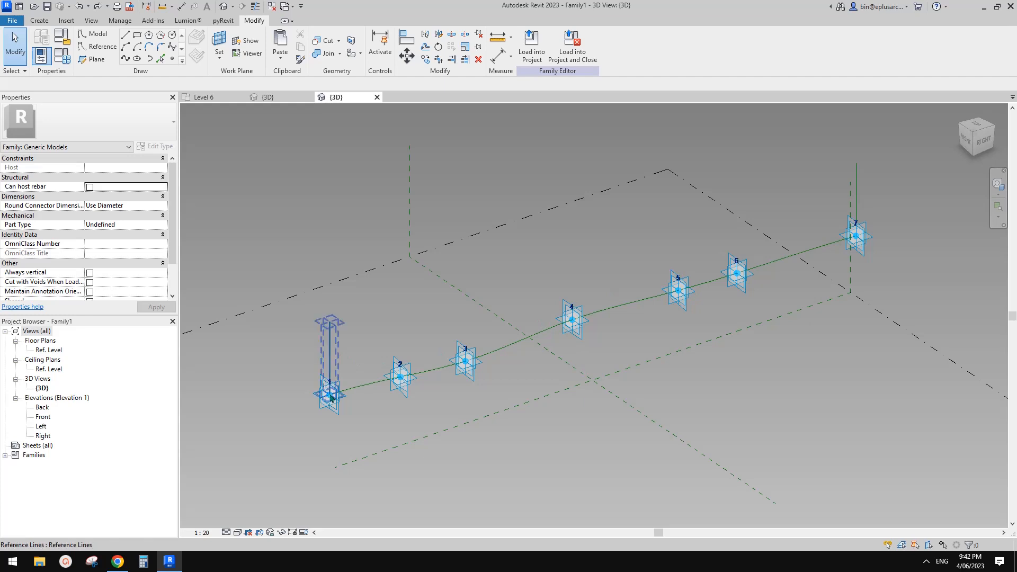
- Move the hosted points inward to curve parameters of about 0.06 and 0.92, and create a form from both vertical lines and the spline
drag(330, 399, 362, 393)
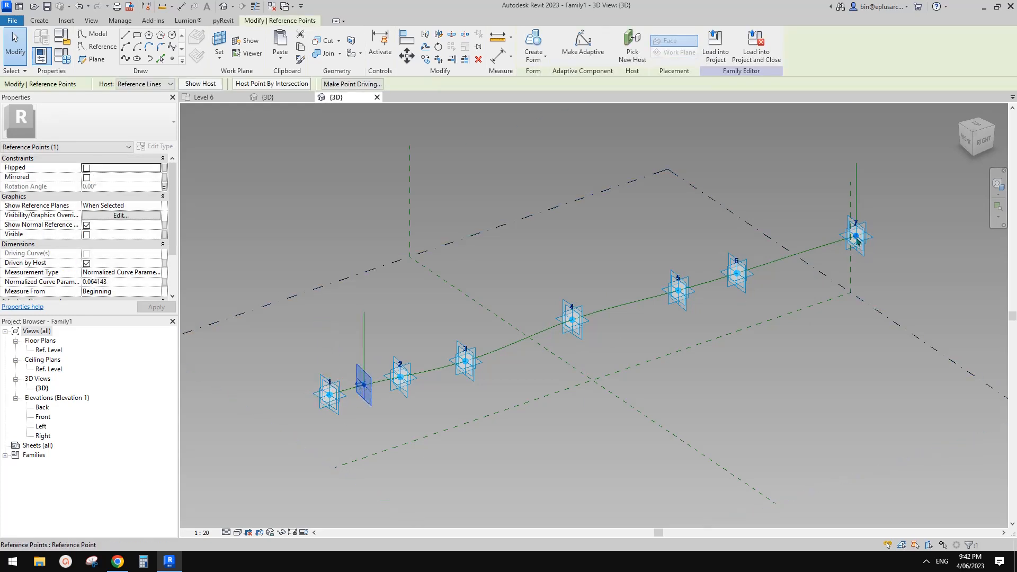
drag(853, 241, 813, 249)
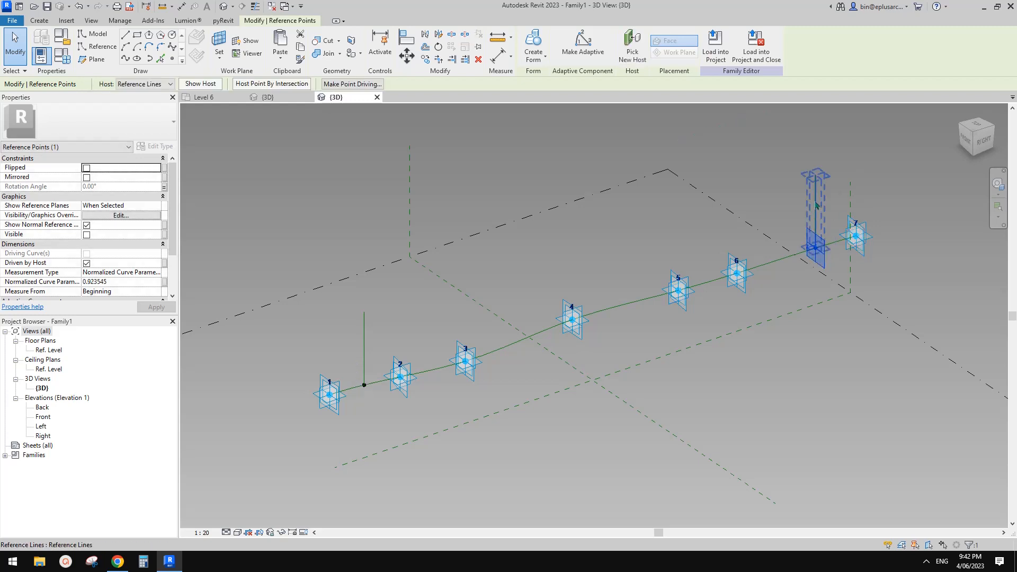
ctrl+click(366, 338)
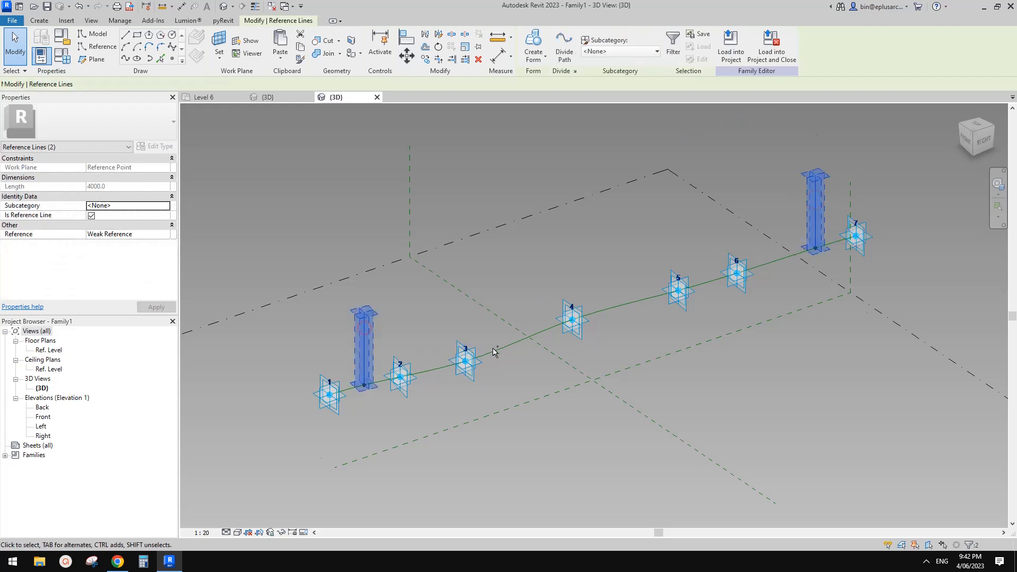
ctrl+click(505, 347)
click(533, 46)
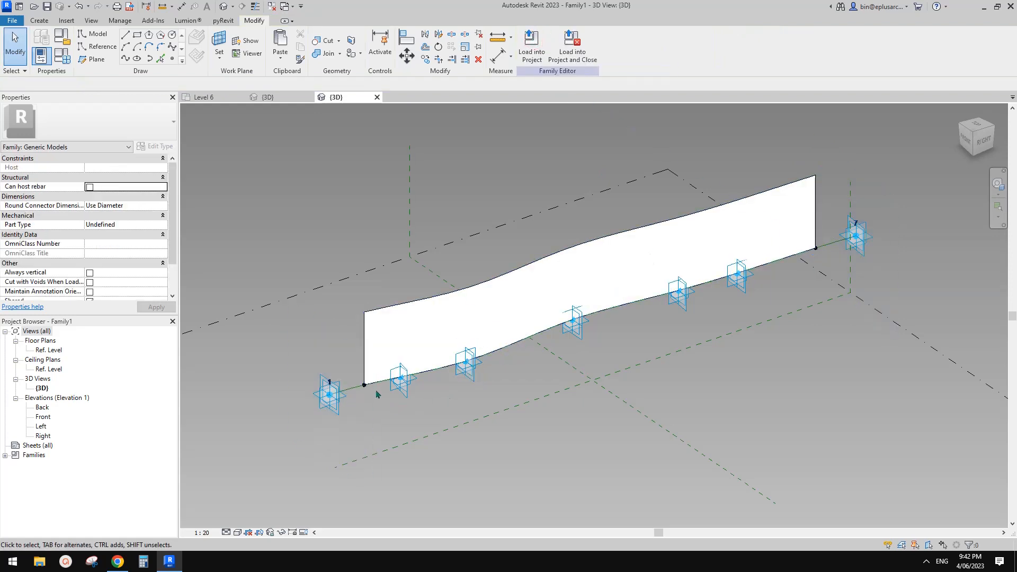
- Move both hosted points out to adaptive points 1 and 7, and reload Family1 into the project, overwriting the existing version
drag(365, 387, 328, 395)
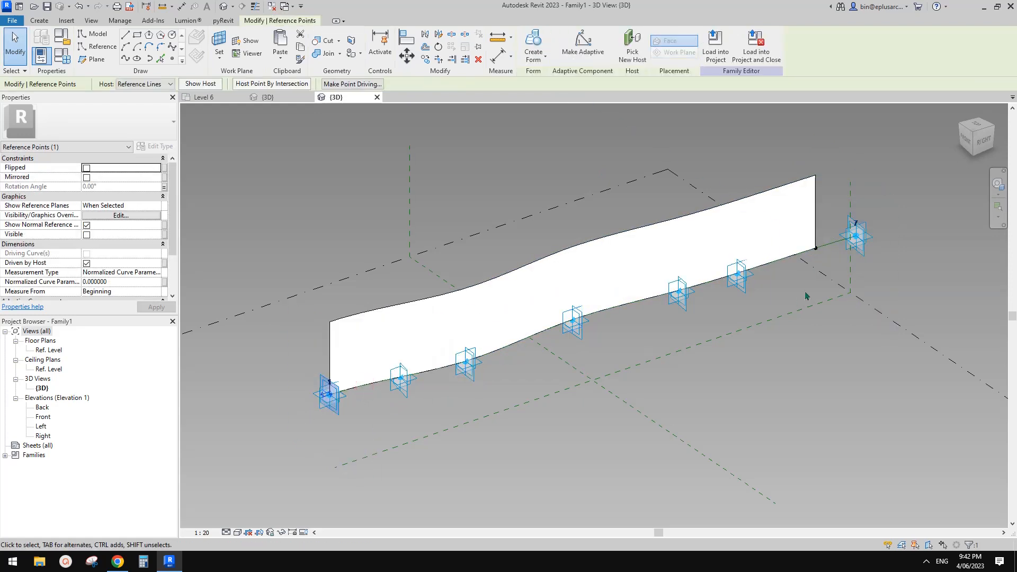
drag(816, 252, 855, 237)
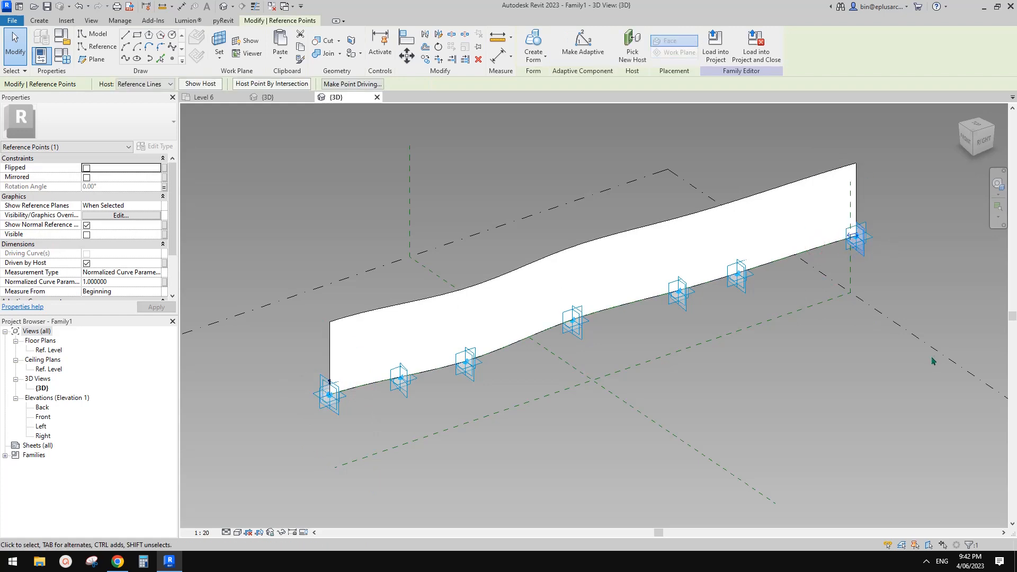
click(715, 45)
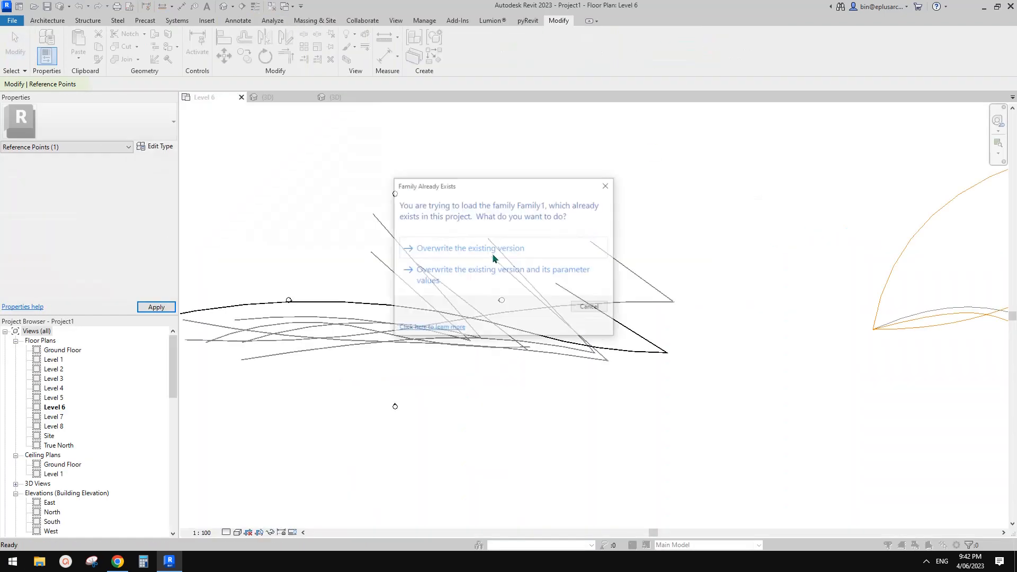
click(556, 280)
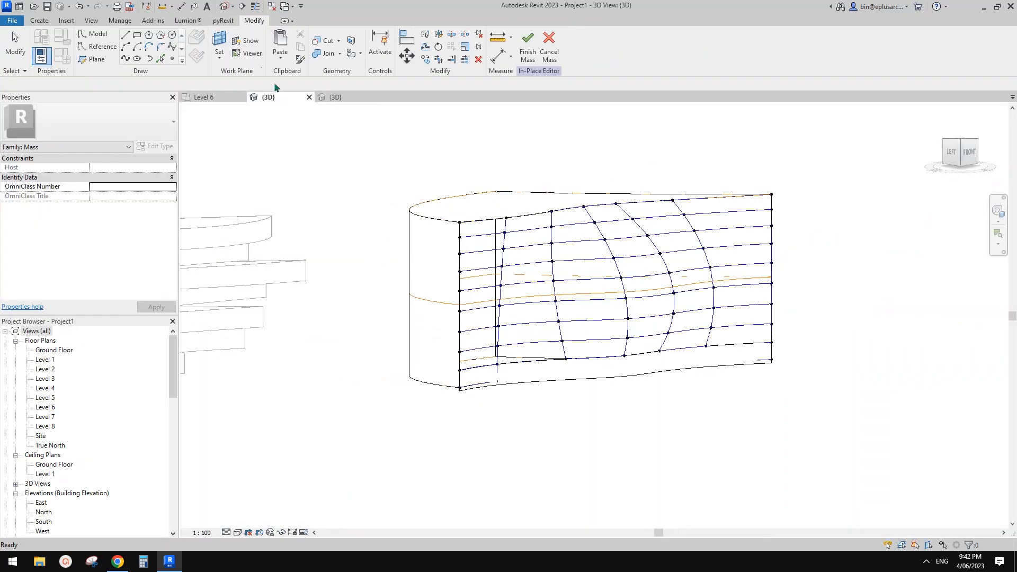
click(42, 21)
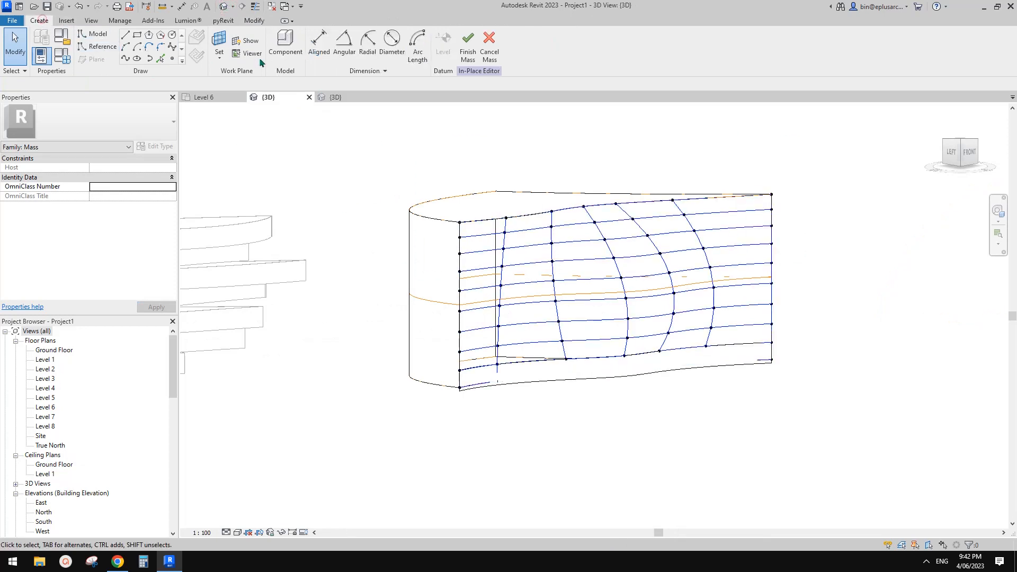
click(286, 43)
key(Escape)
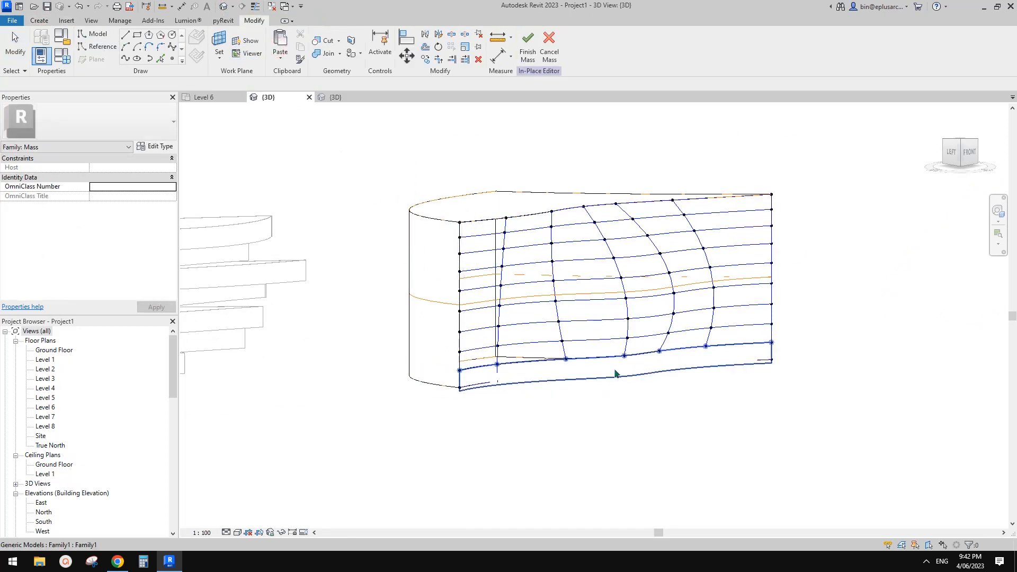
- Examine the reloaded Family1 panel from several angles, checking its fit to the divided surface's lowest row
click(535, 362)
shift+middle_drag(570, 397, 676, 359)
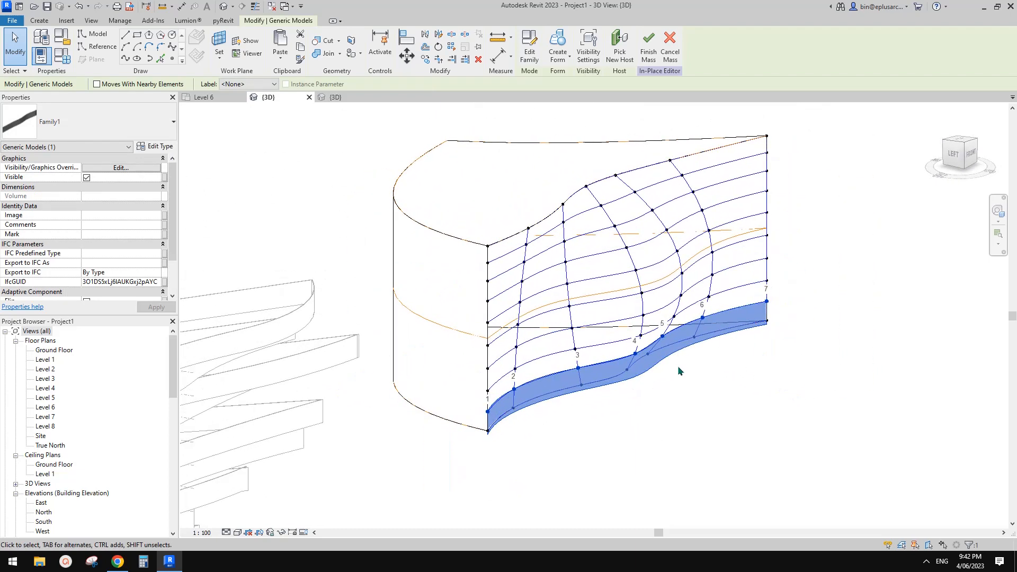
shift+middle_drag(535, 408, 419, 341)
scroll(381, 363, up, 2)
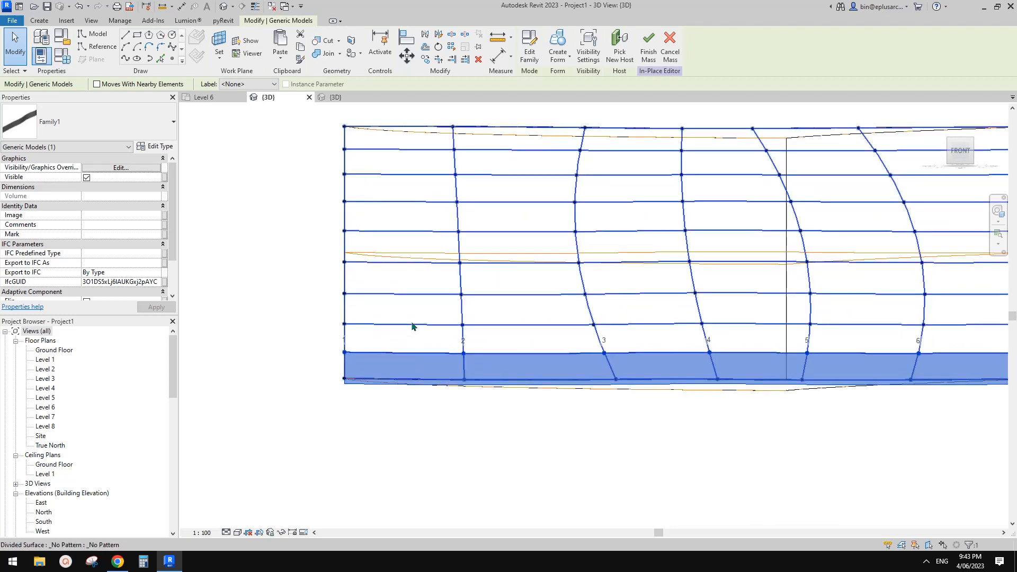
scroll(418, 326, down, 1)
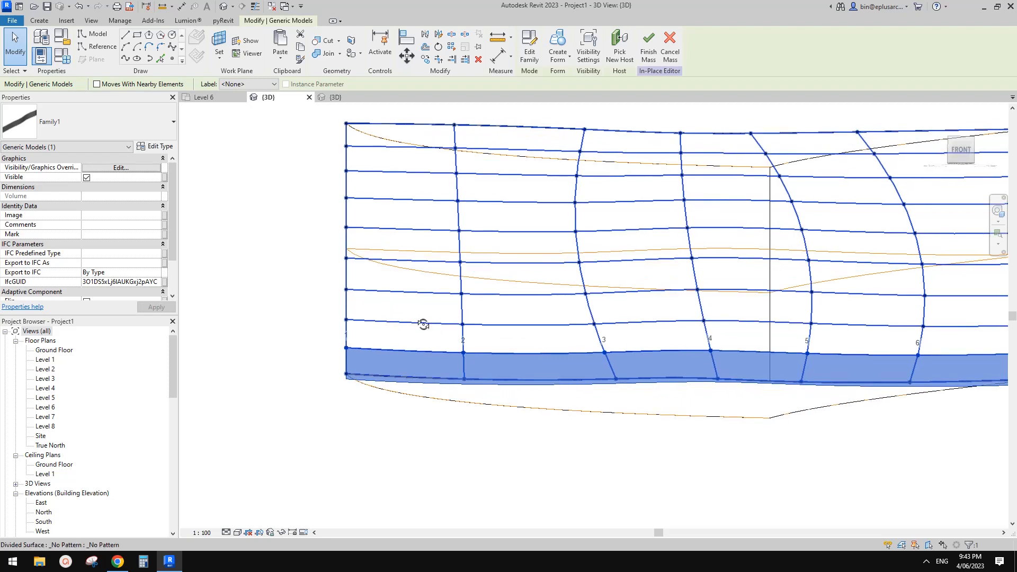
scroll(498, 365, down, 1)
shift+middle_drag(620, 399, 698, 383)
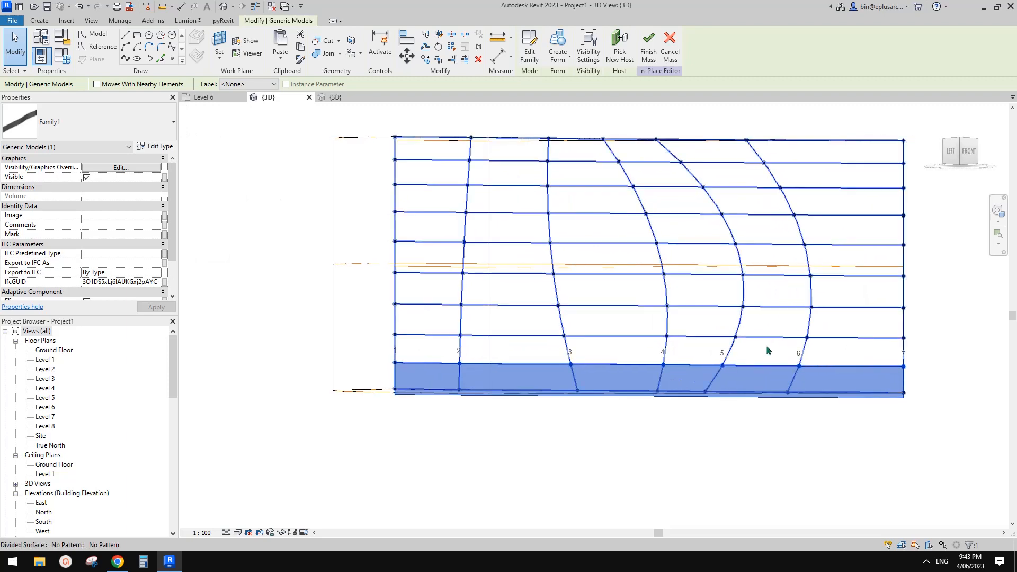
shift+middle_drag(810, 312, 609, 222)
scroll(609, 221, up, 2)
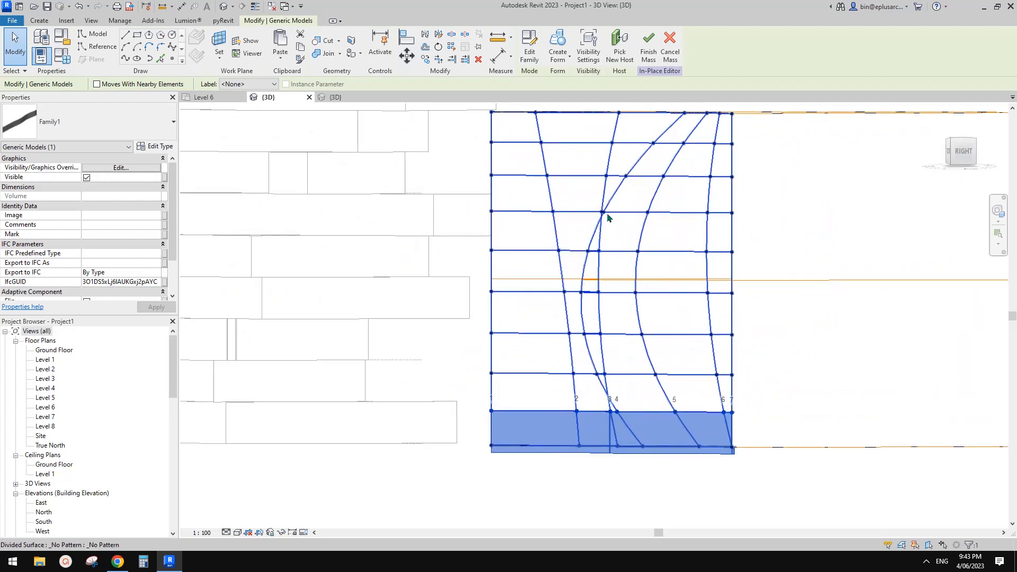
shift+middle_drag(586, 255, 604, 219)
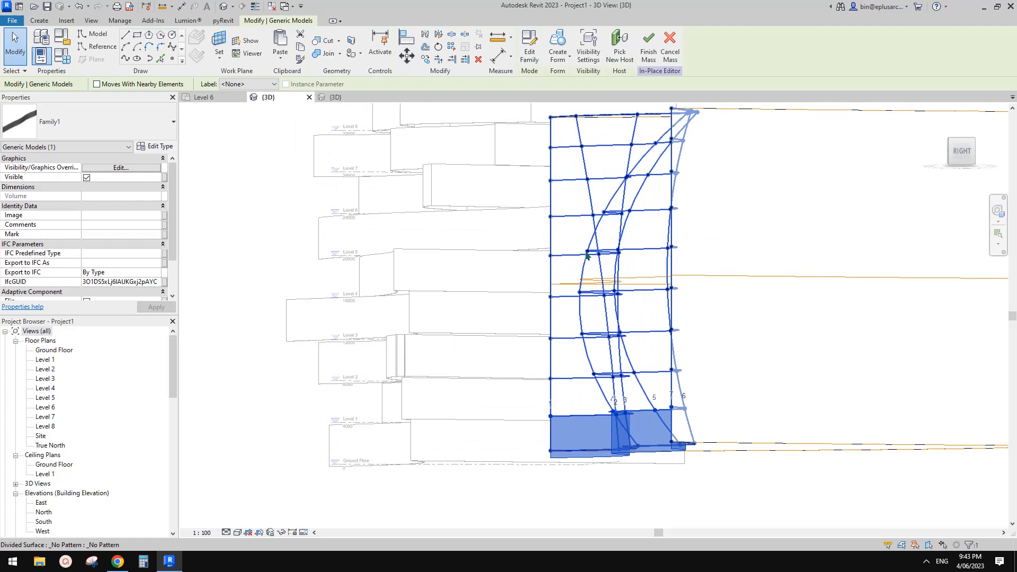
shift+middle_drag(586, 256, 749, 294)
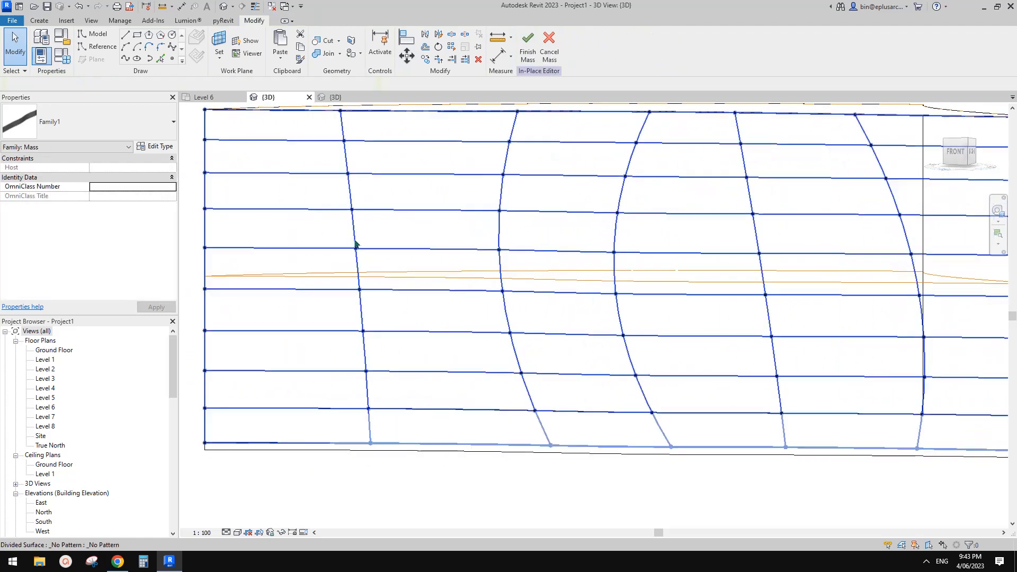
- Switch the divided surface's U grid layout to Fixed Number with a number of 8, and check the panel against the grid
click(602, 283)
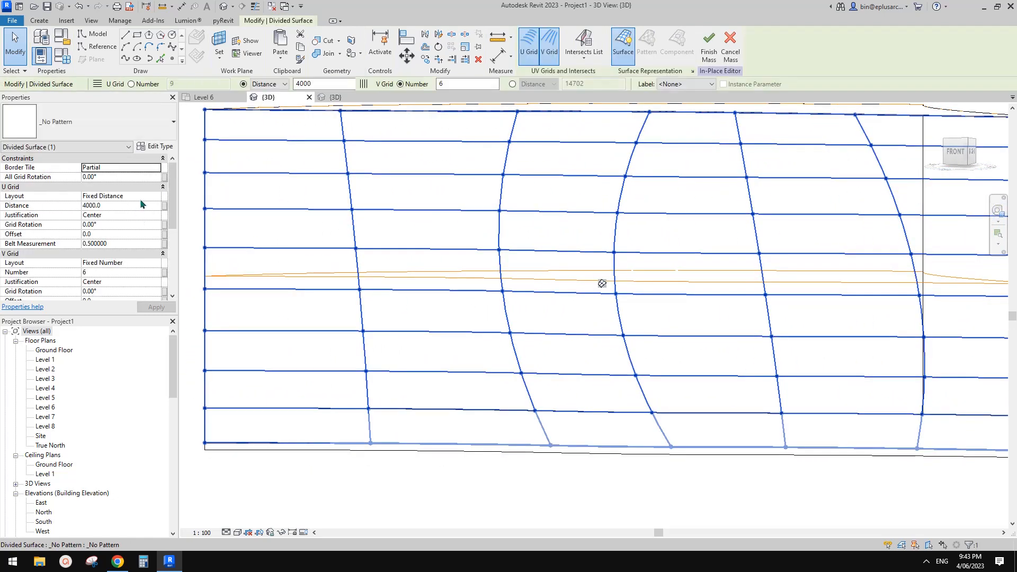
click(149, 196)
click(155, 197)
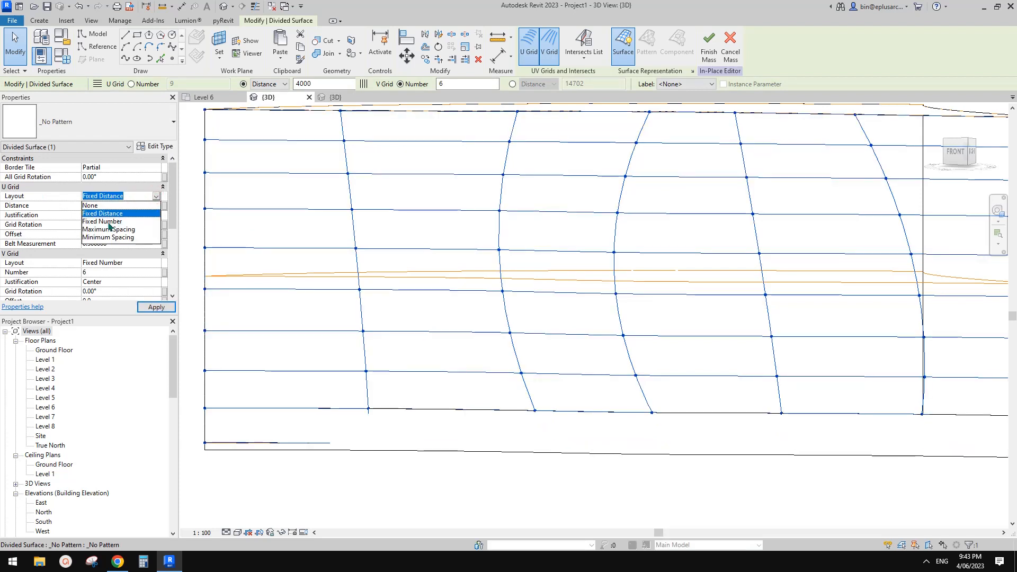
click(102, 221)
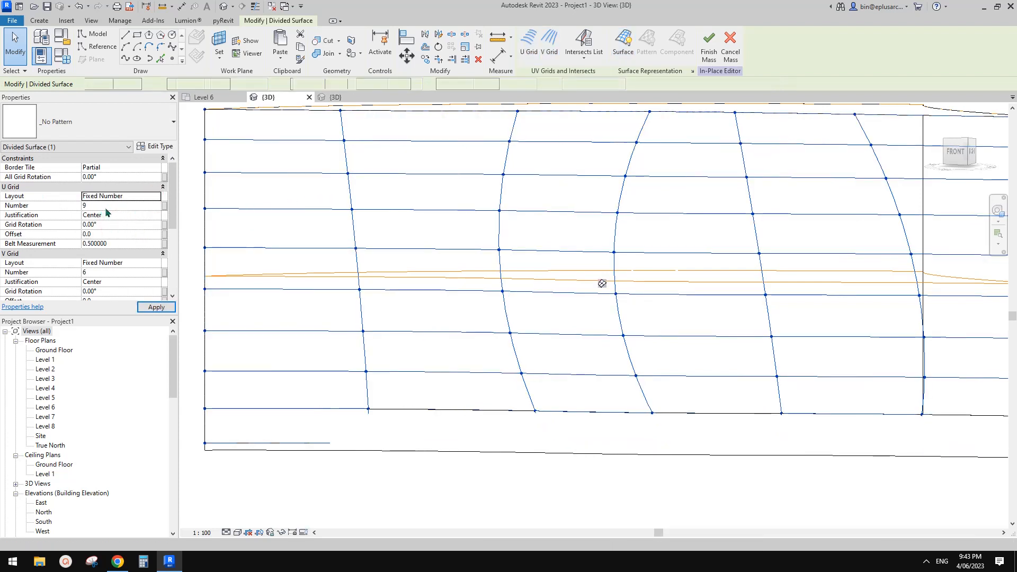
click(106, 206)
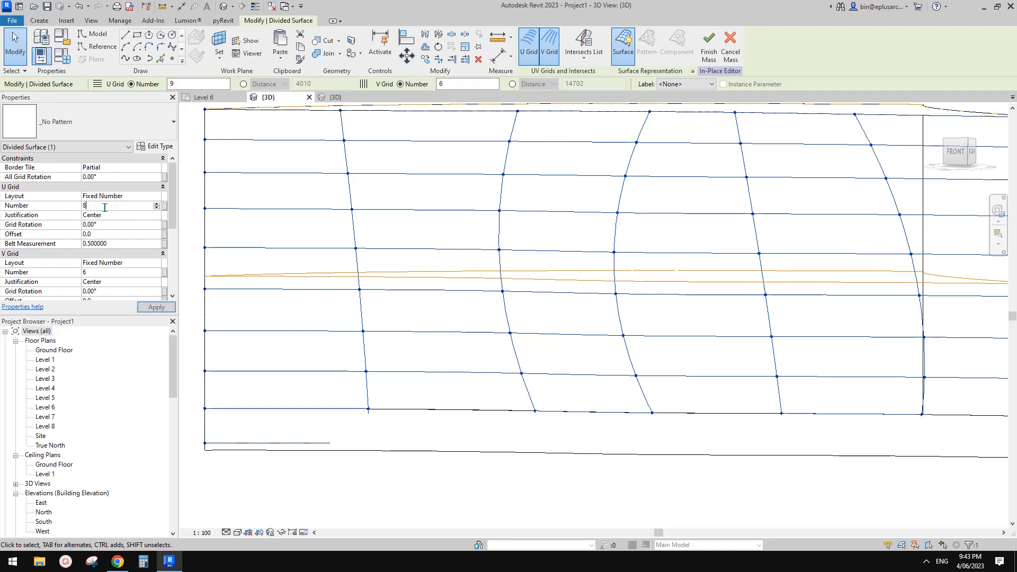
scroll(343, 445, down, 1)
middle_drag(343, 445, 525, 416)
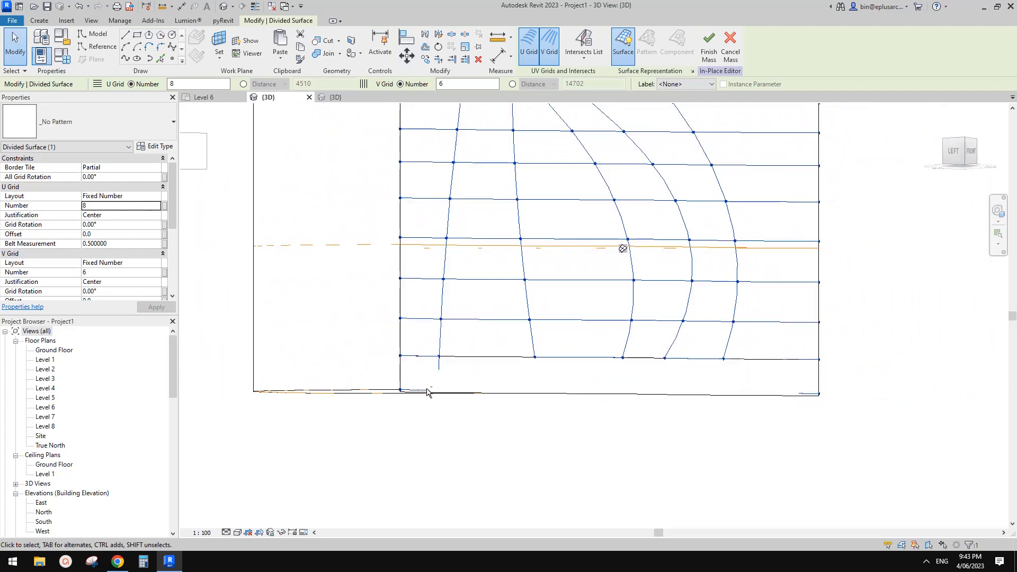
scroll(400, 399, up, 3)
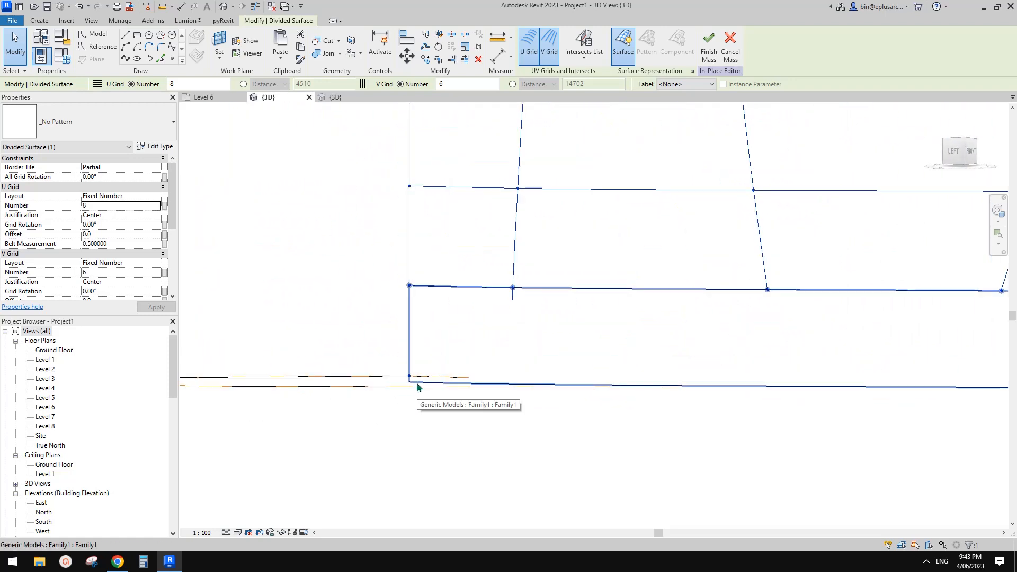
scroll(417, 387, down, 5)
mouse_move(417, 380)
shift+middle_down()
mouse_move(415, 411)
mouse_move(412, 393)
shift+middle_up()
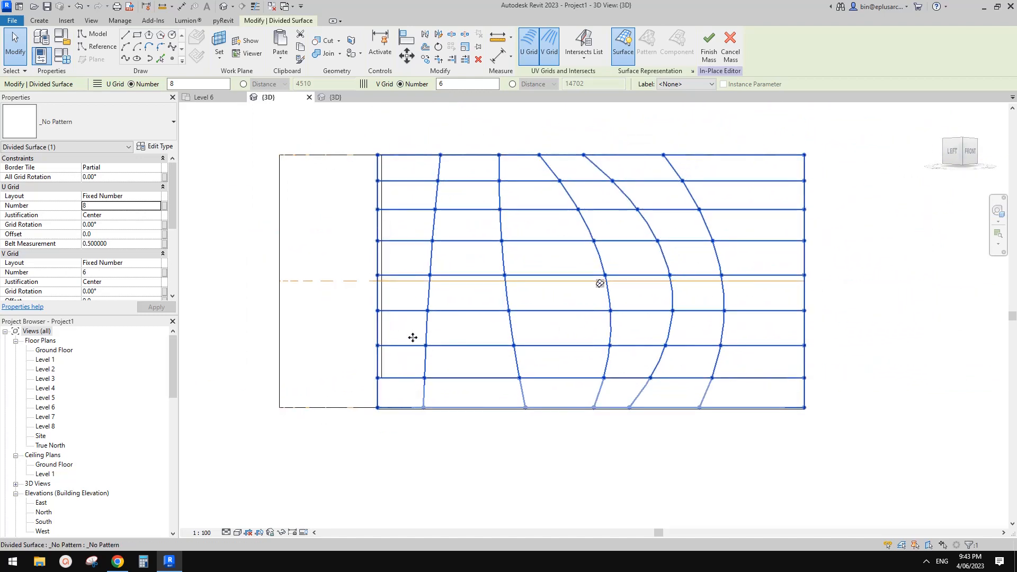
shift+middle_drag(420, 376, 424, 391)
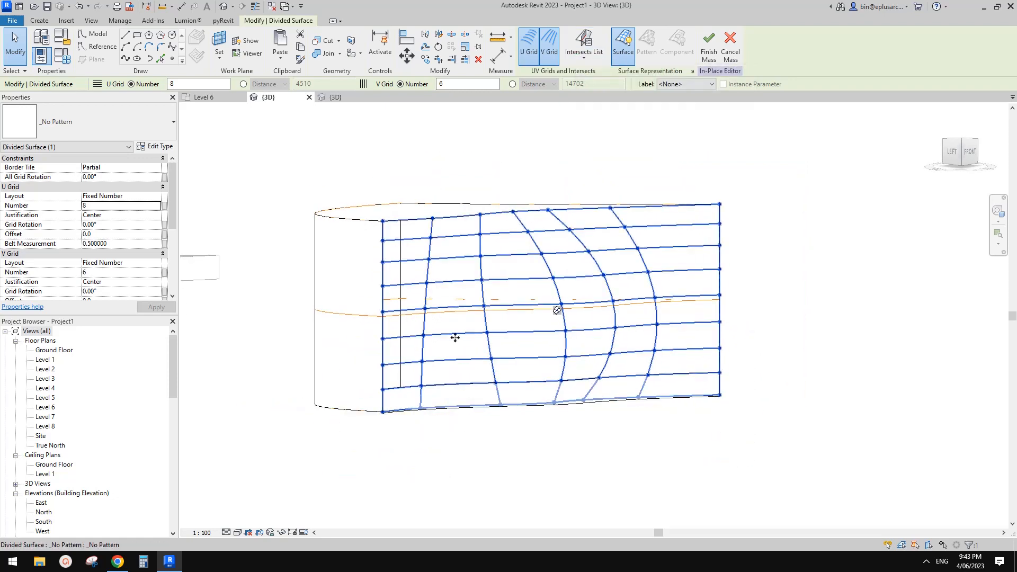
- Delete the Family1 panel from the lowest row of the divided surface
click(472, 393)
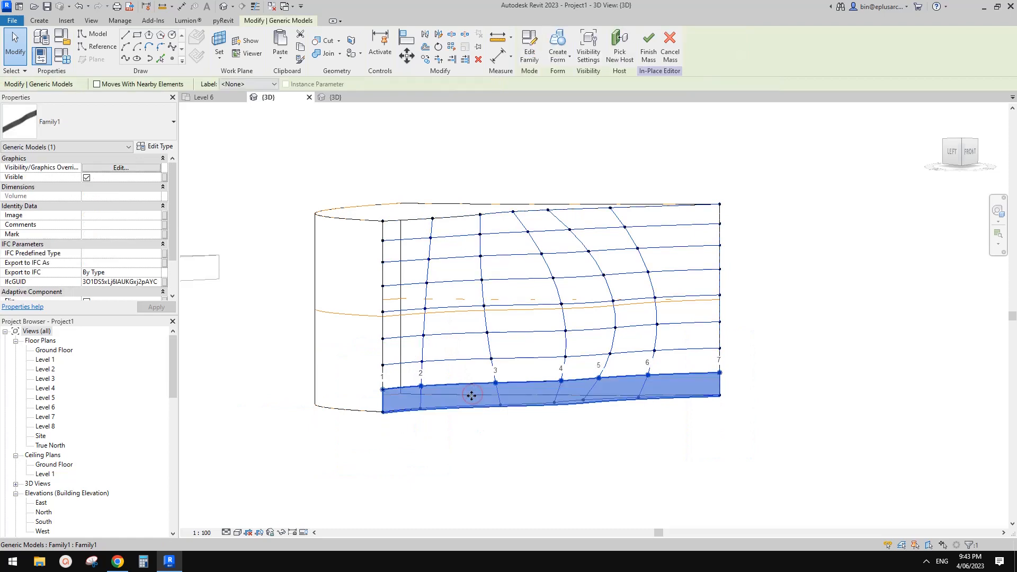
key(Delete)
scroll(475, 359, down, 1)
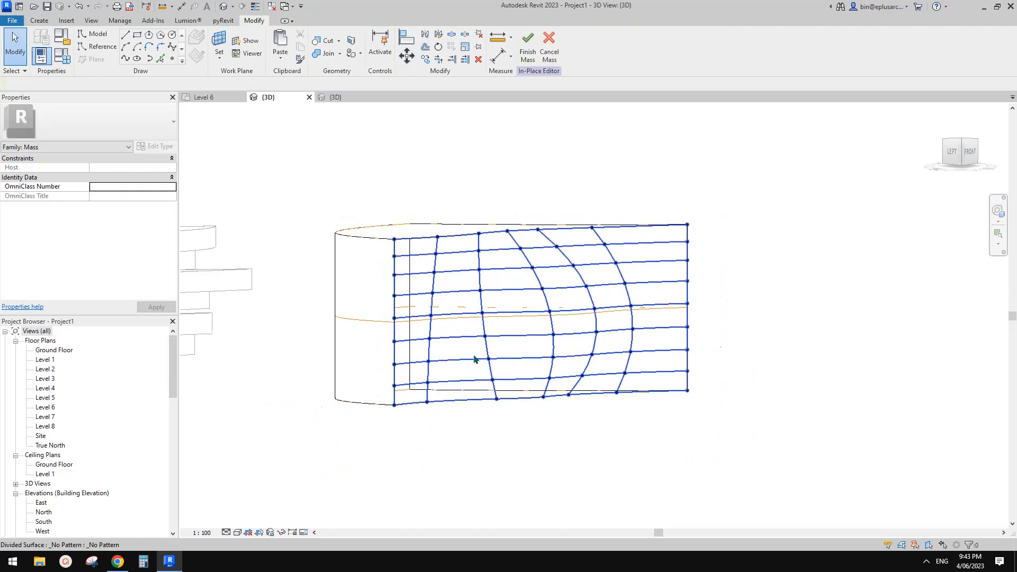
- Turn off the U grid of the divided surface, keeping only its V grid
click(457, 309)
scroll(472, 279, up, 1)
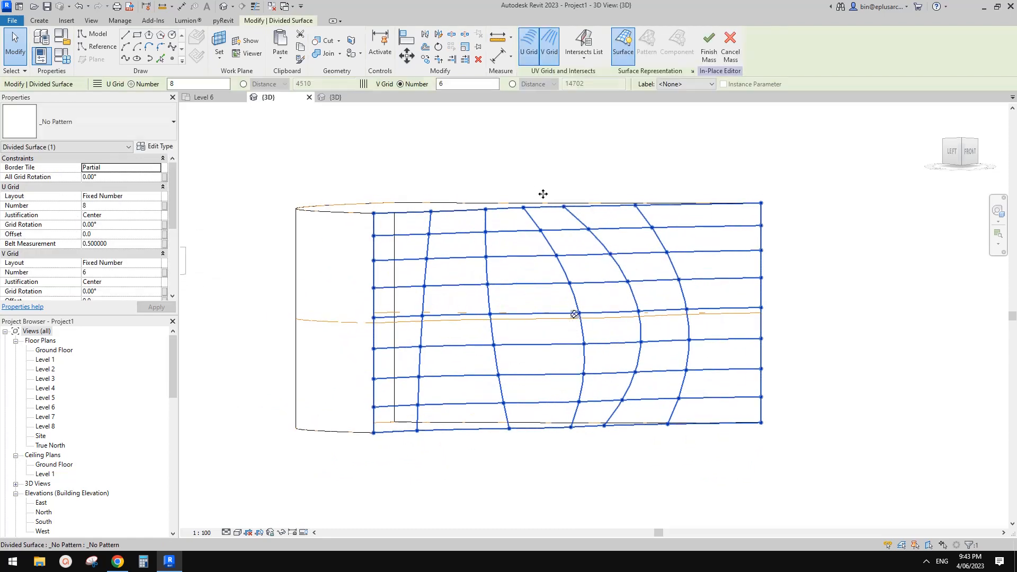
click(533, 59)
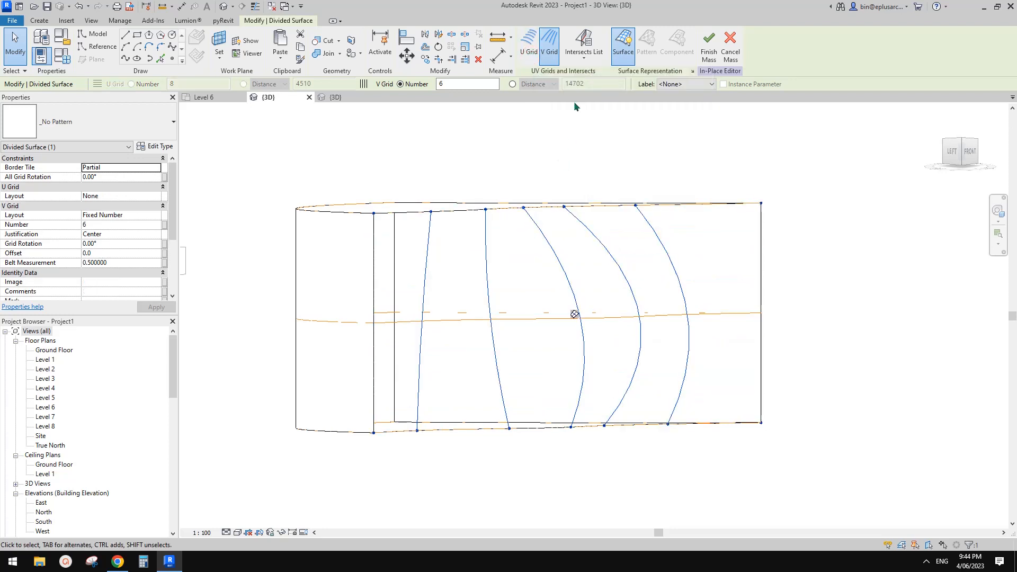
click(585, 59)
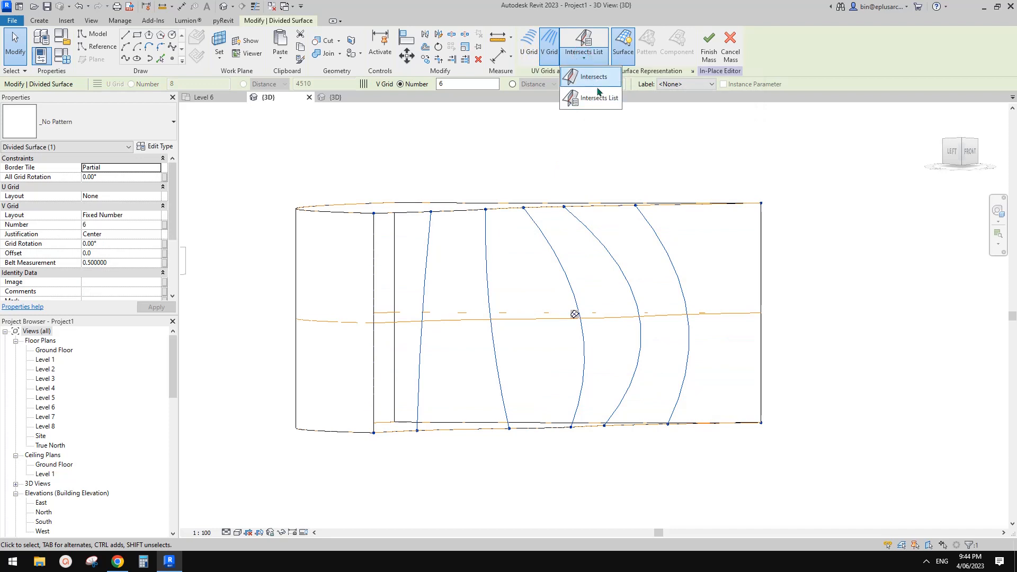
click(593, 80)
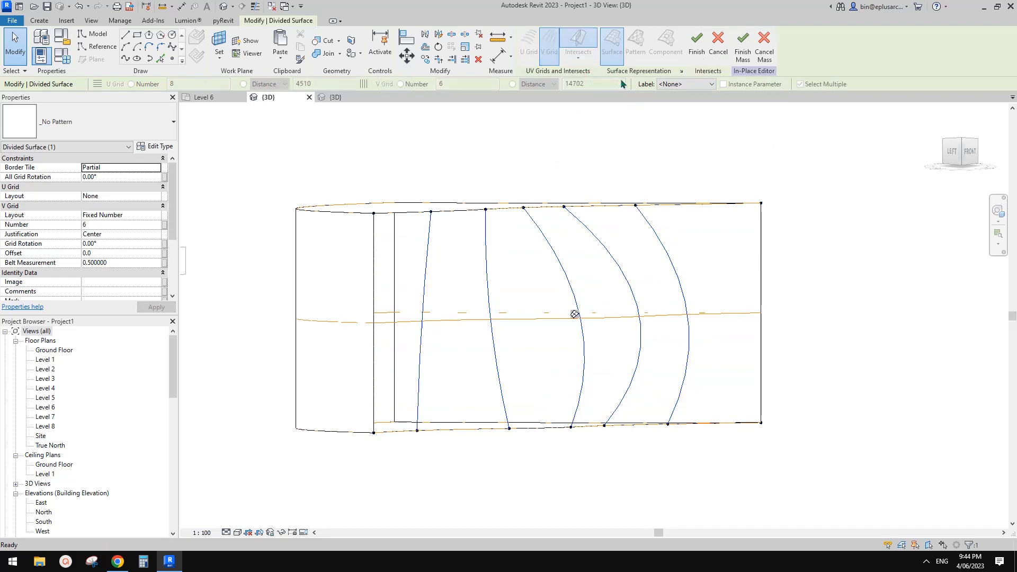
key(Escape)
key(Escape)
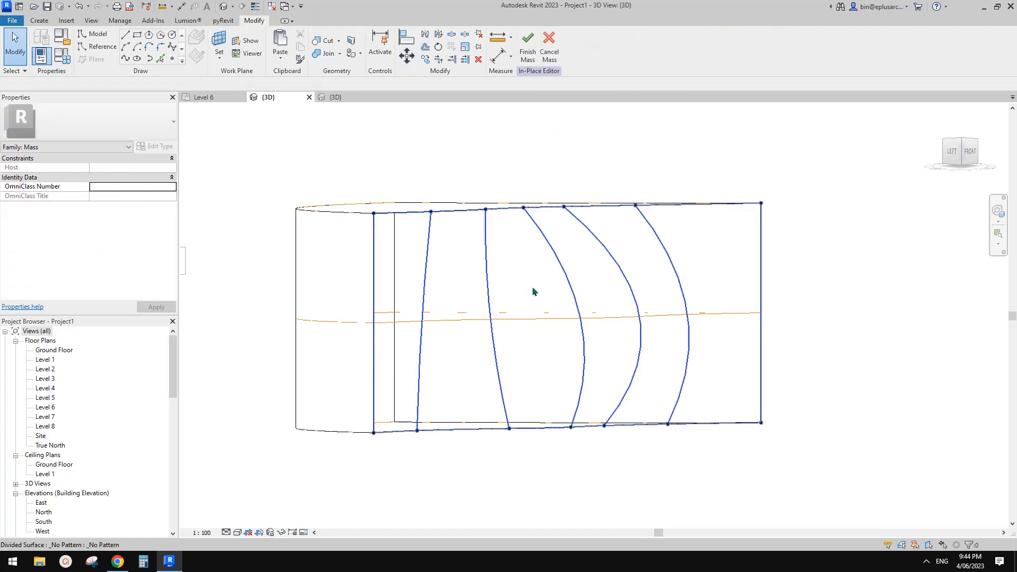
- Divide the surface by its intersections with Level 1 through Level 7 using the Intersects List
shift+middle_drag(548, 259, 557, 326)
scroll(553, 329, up, 5)
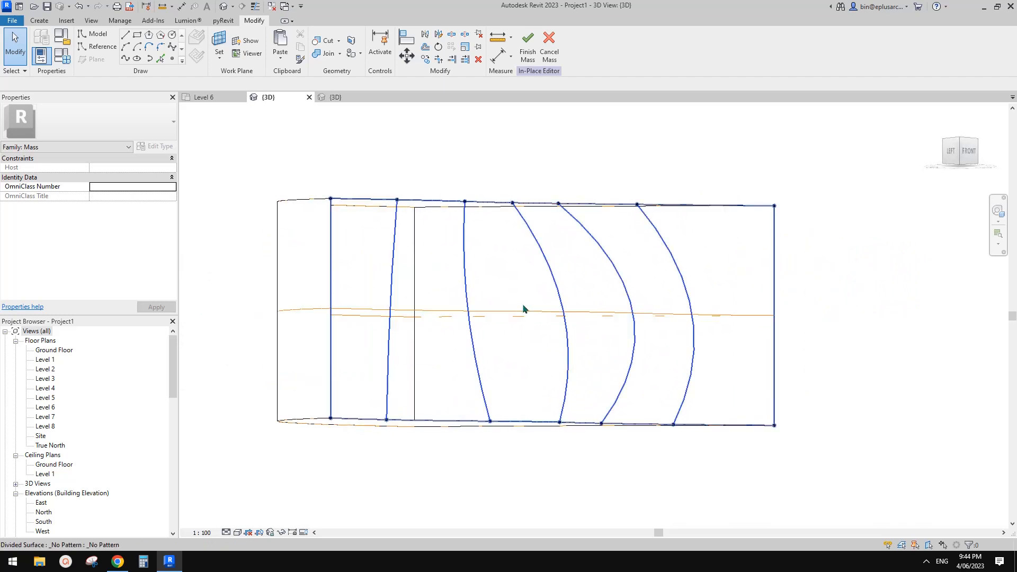
click(504, 263)
click(578, 56)
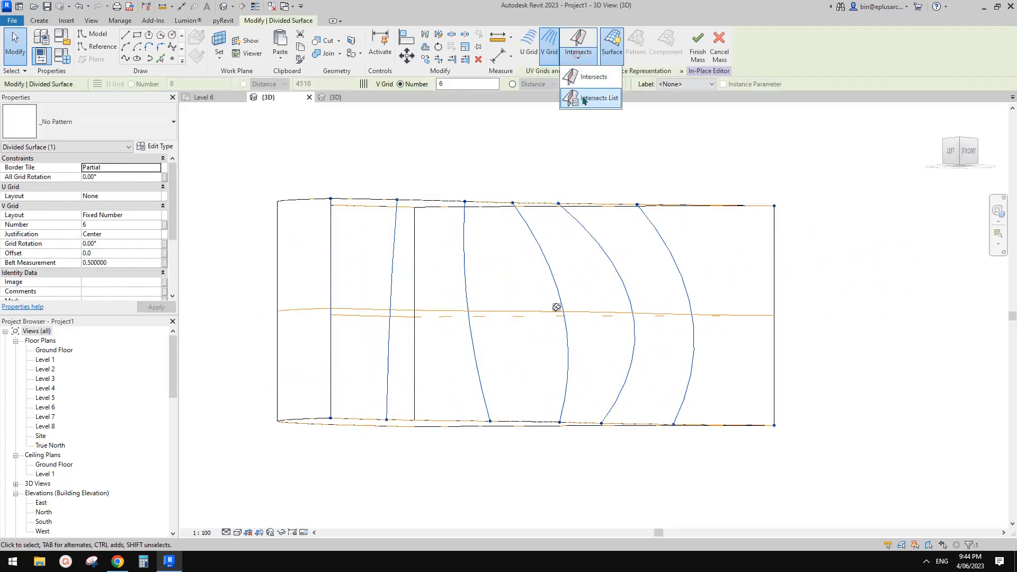
click(595, 100)
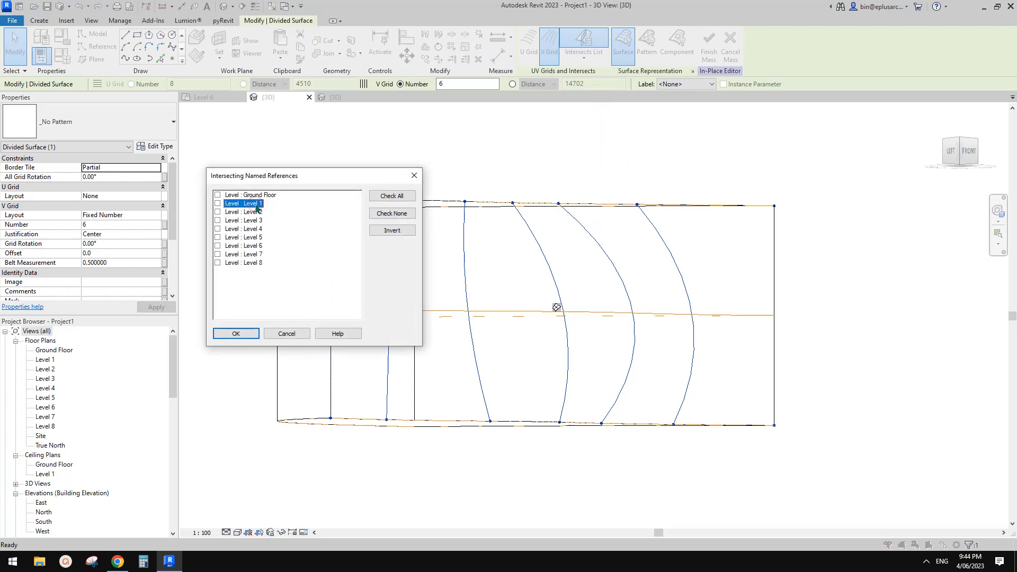
shift+click(260, 255)
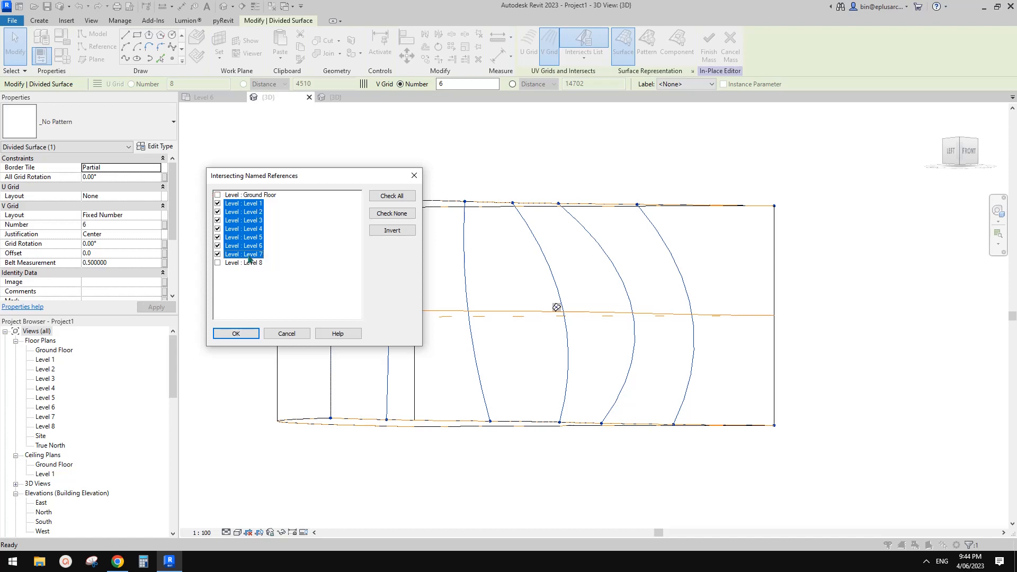
click(247, 328)
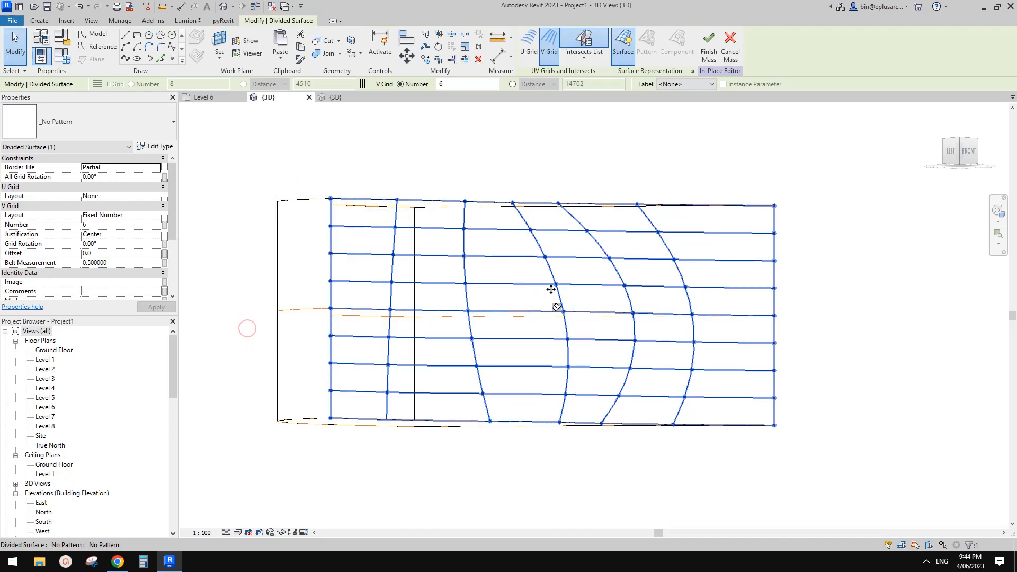
- Place a Family1 component through the seven nodes along the surface's lowest level line, from one end to the other
shift+middle_drag(551, 289, 655, 401)
shift+middle_drag(733, 293, 439, 254)
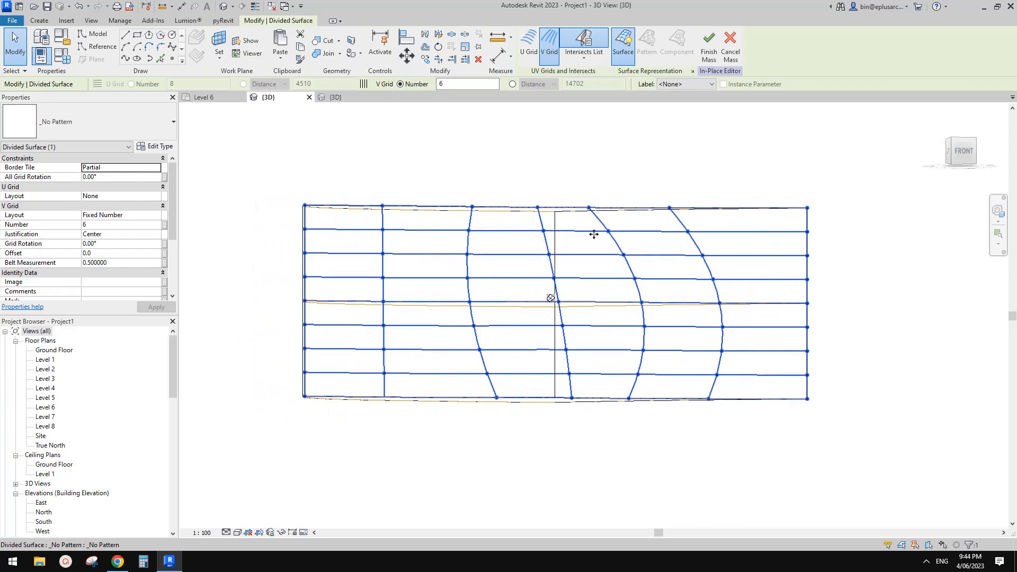
shift+middle_drag(551, 297, 700, 290)
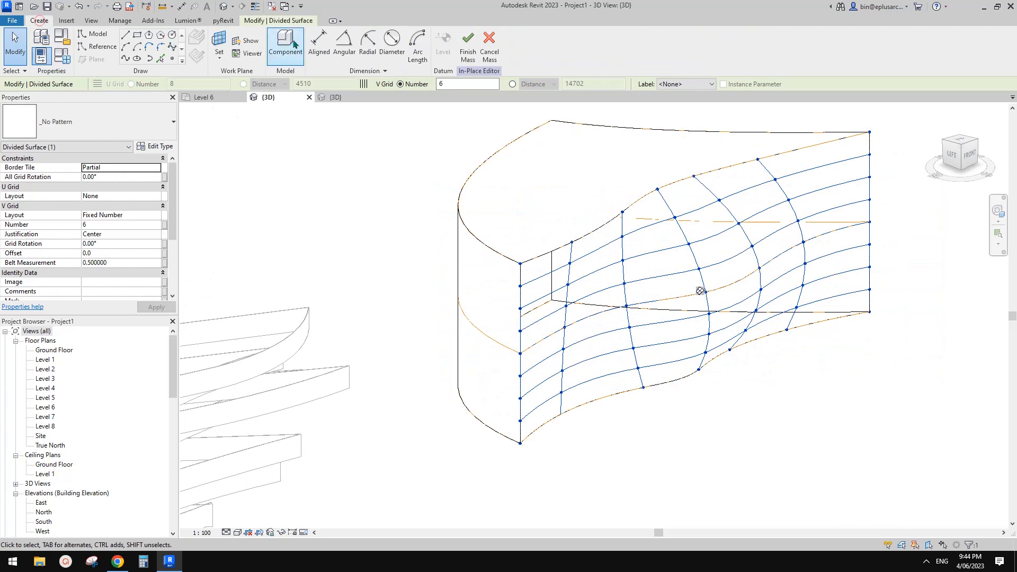
key(c)
key(m)
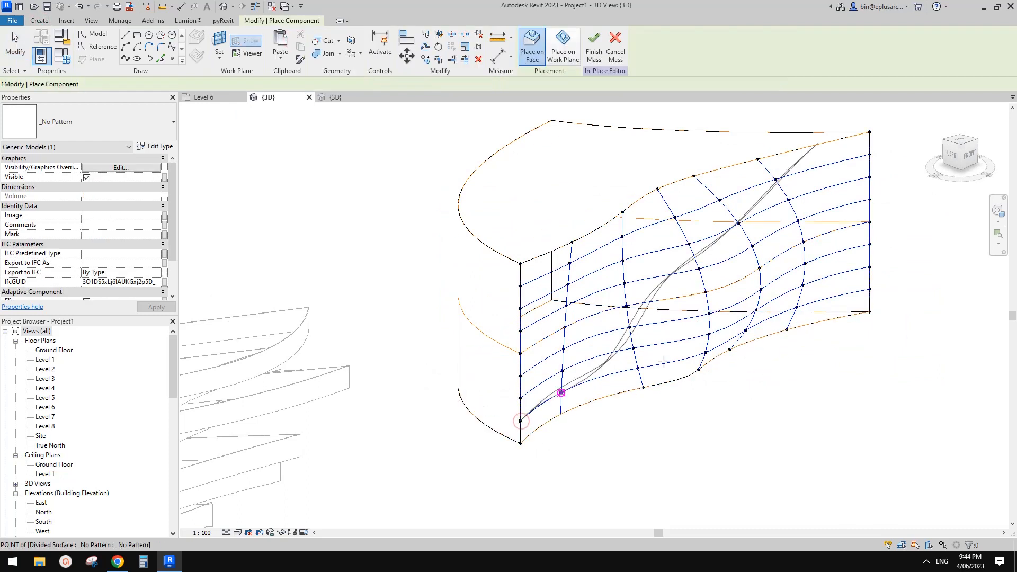
click(638, 368)
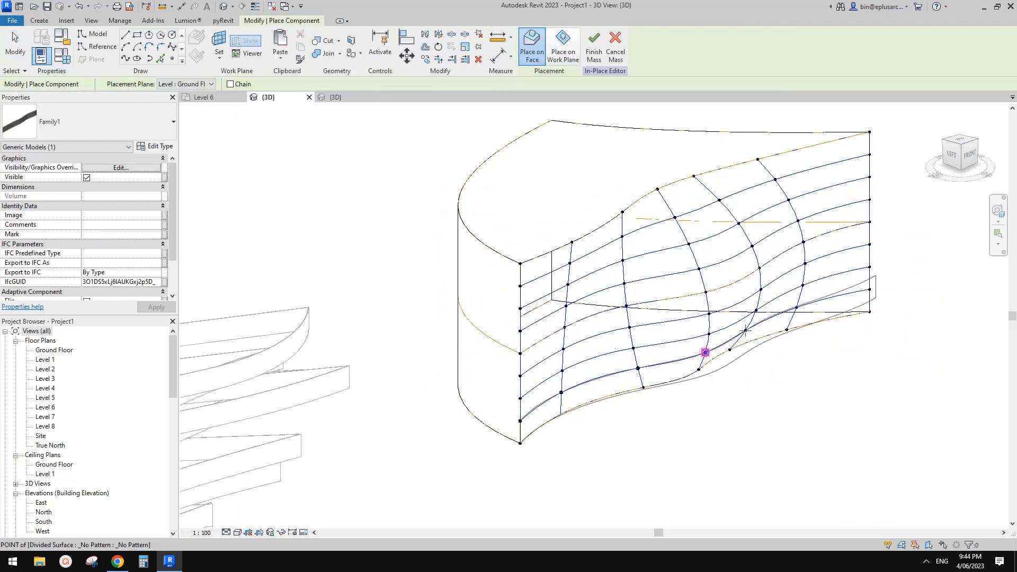
scroll(792, 303, down, 1)
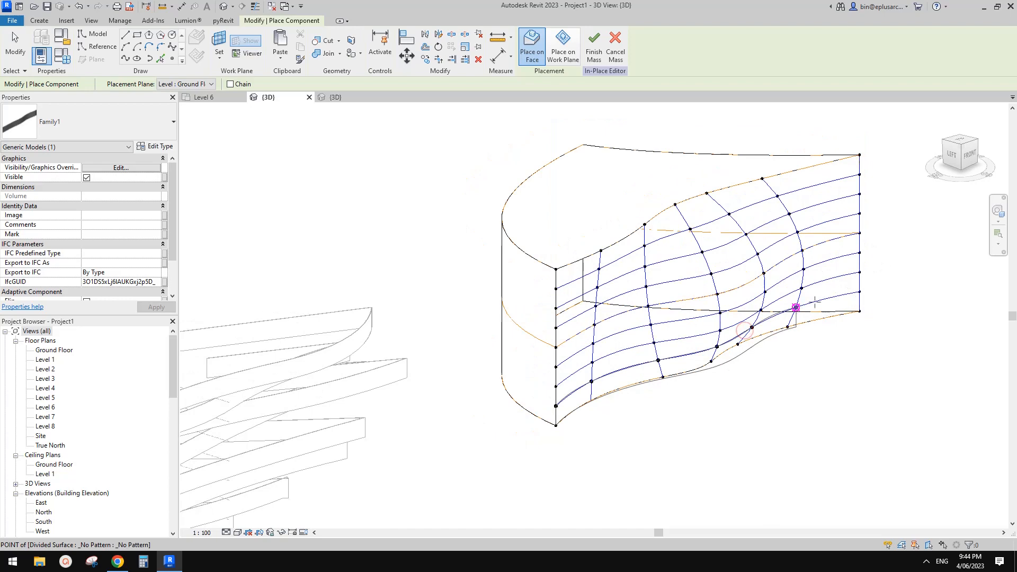
click(860, 292)
key(Escape)
- Select the new Family1 panel and examine its shape and Adaptive Component properties
click(845, 310)
shift+middle_drag(845, 309, 596, 388)
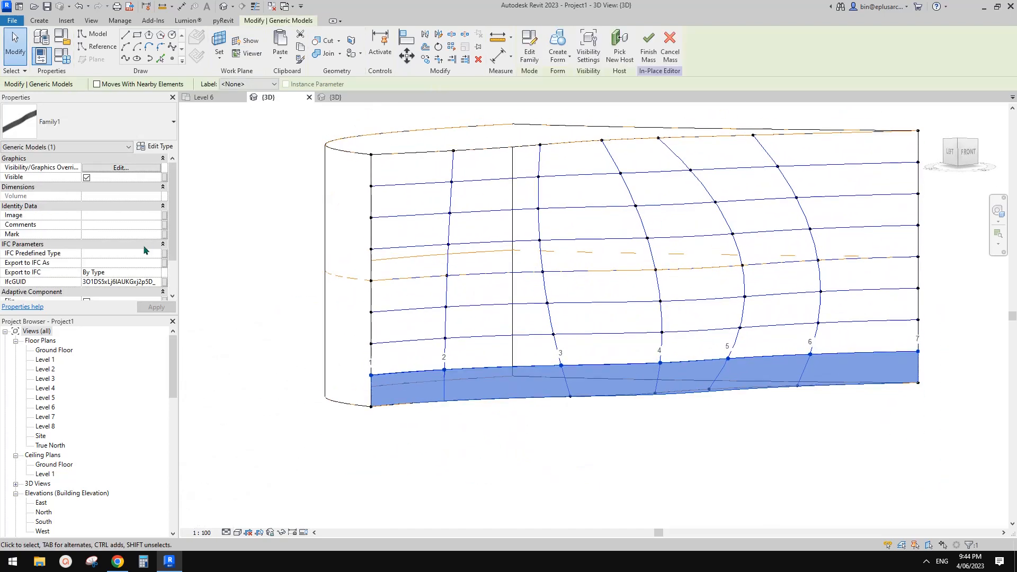
scroll(127, 245, down, 1)
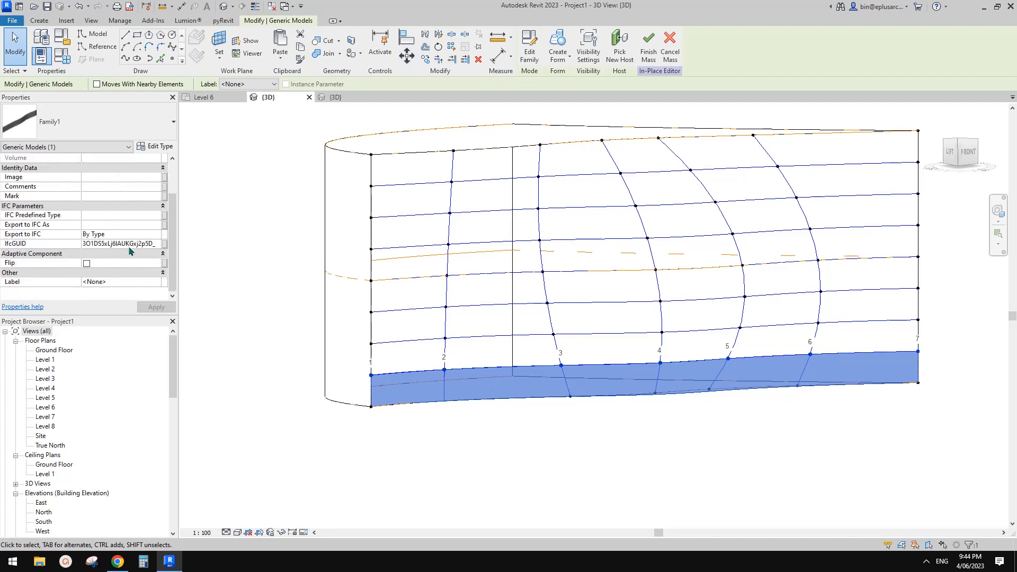
scroll(129, 252, up, 1)
scroll(122, 257, down, 1)
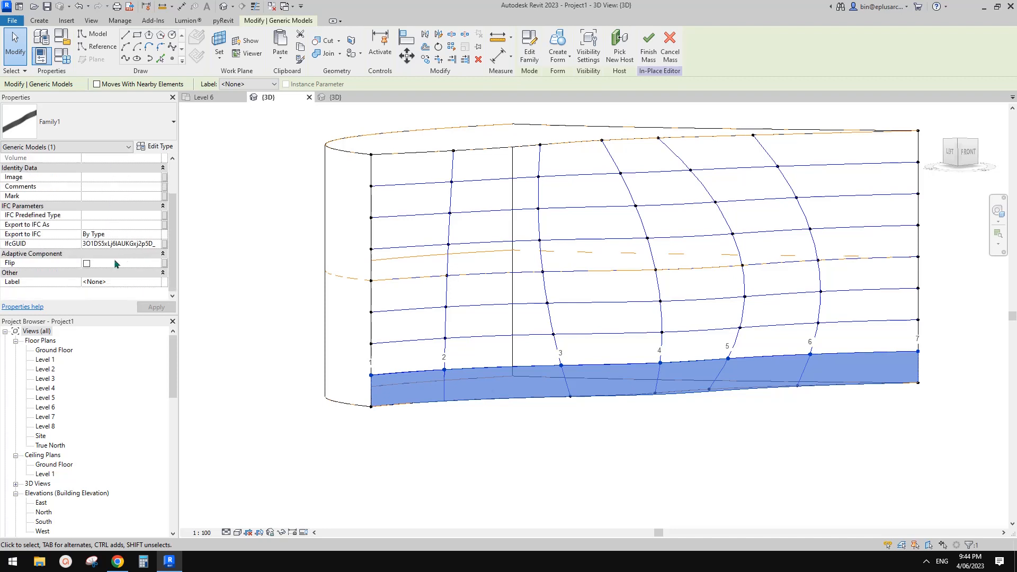
- Turn on the Flip option of the selected Family1 panel and look through its type properties
click(86, 263)
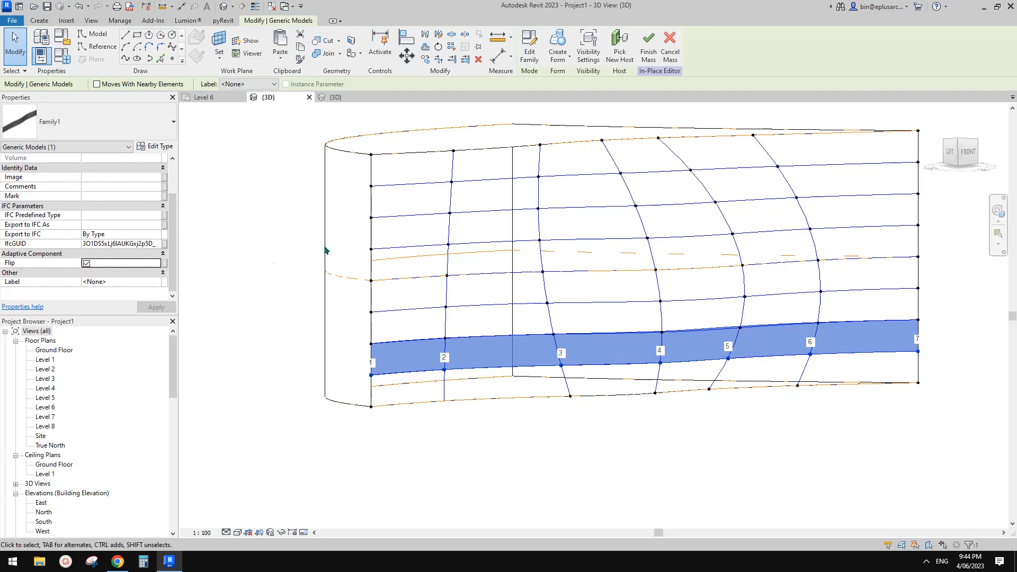
middle_drag(357, 243, 317, 249)
click(161, 147)
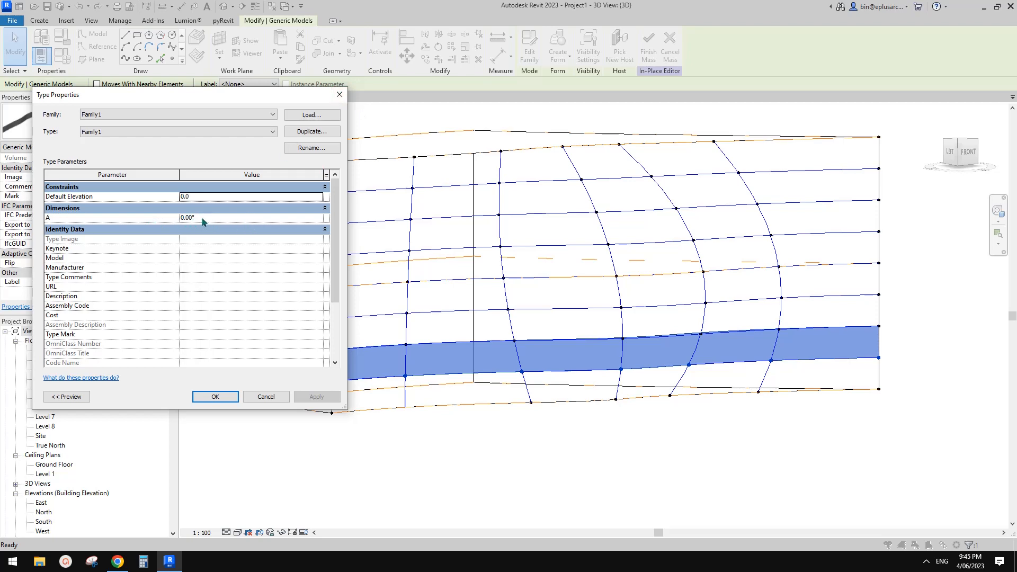
click(339, 95)
- Repeat the flipped Family1 panel up the whole divided surface
scroll(526, 270, down, 1)
mouse_move(530, 333)
shift+middle_down()
mouse_move(549, 334)
mouse_move(539, 334)
shift+middle_up()
mouse_move(484, 288)
shift+middle_down()
mouse_move(586, 327)
mouse_move(535, 157)
shift+middle_up()
click(820, 250)
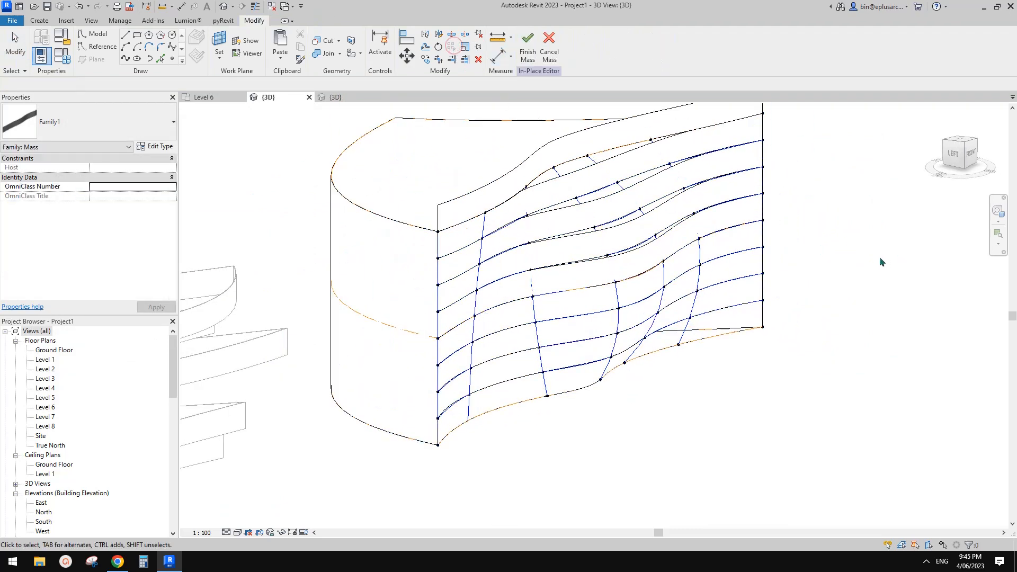
- Examine the repeated panels from several sides in shaded display, along with the underlying form and its reference lines
shift+middle_drag(879, 256, 799, 201)
shift+middle_drag(437, 272, 564, 304)
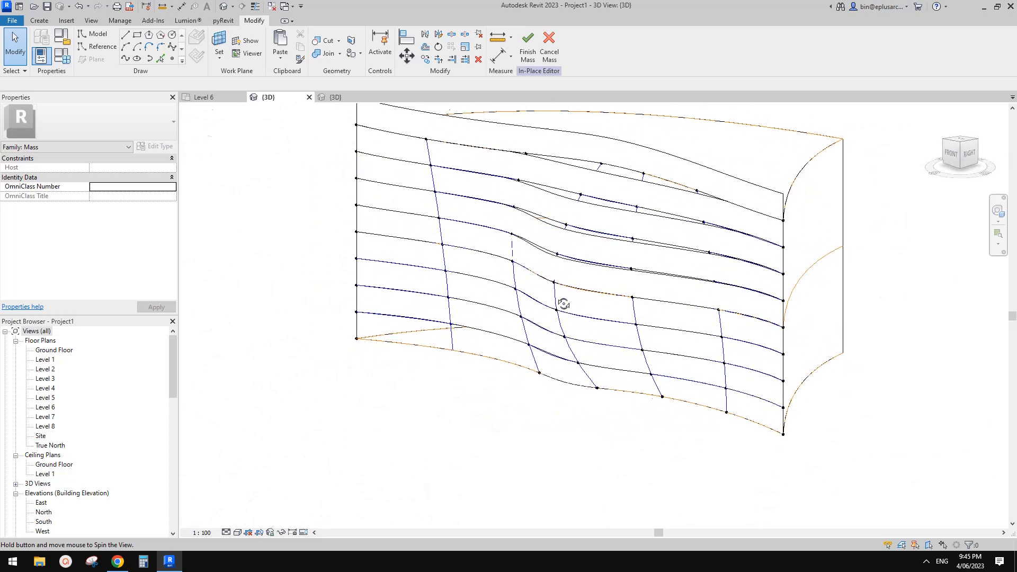
mouse_move(725, 280)
shift+middle_down()
mouse_move(586, 345)
mouse_move(499, 366)
mouse_move(783, 424)
mouse_move(772, 344)
mouse_move(730, 379)
mouse_move(744, 403)
mouse_move(726, 348)
mouse_move(830, 331)
mouse_move(773, 352)
mouse_move(869, 360)
mouse_move(822, 354)
mouse_move(626, 227)
mouse_move(531, 291)
mouse_move(624, 314)
mouse_move(678, 268)
mouse_move(660, 265)
mouse_move(610, 331)
shift+middle_up()
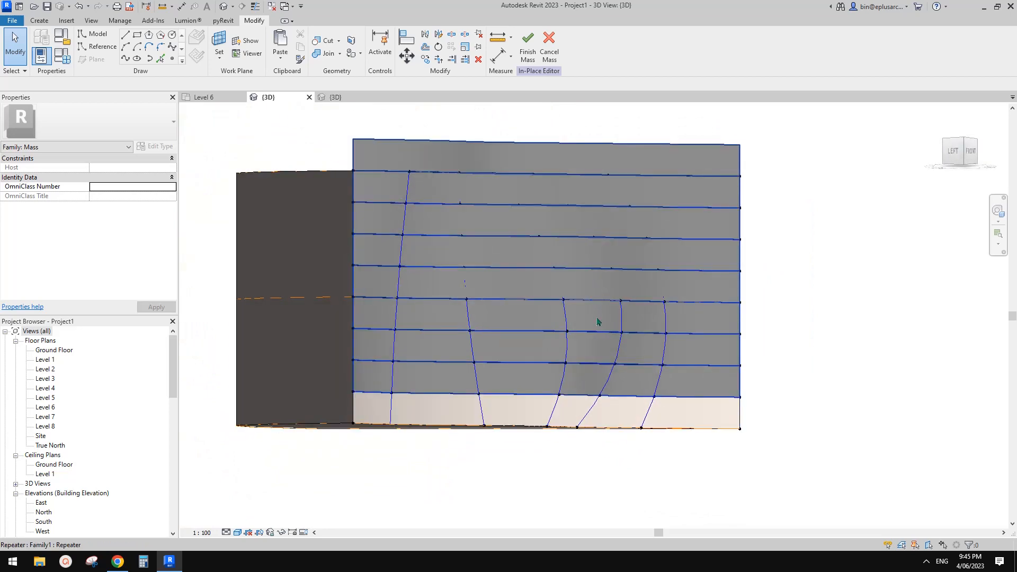
shift+middle_drag(611, 321, 356, 386)
click(655, 212)
shift+middle_drag(657, 209, 665, 197)
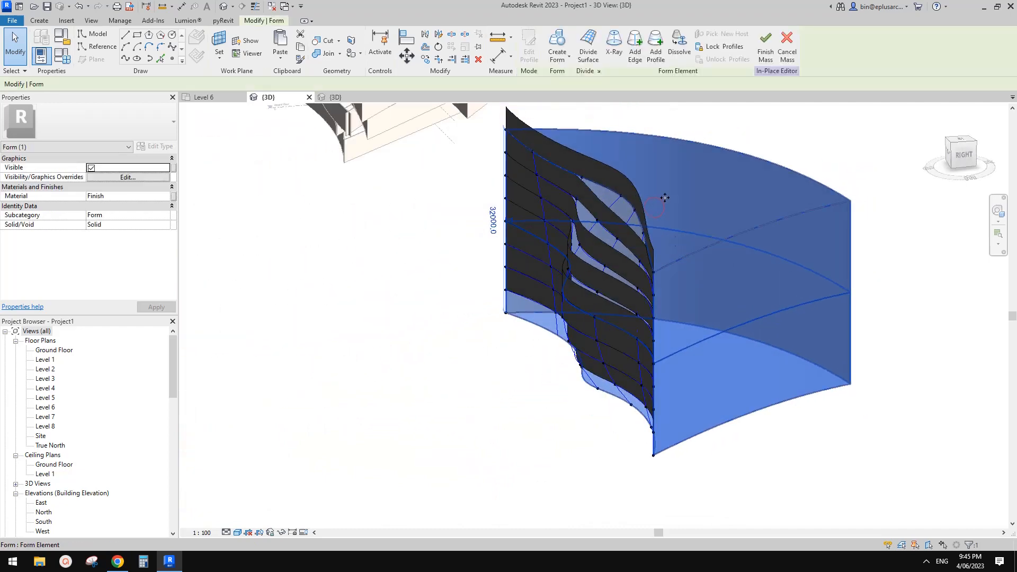
key(Escape)
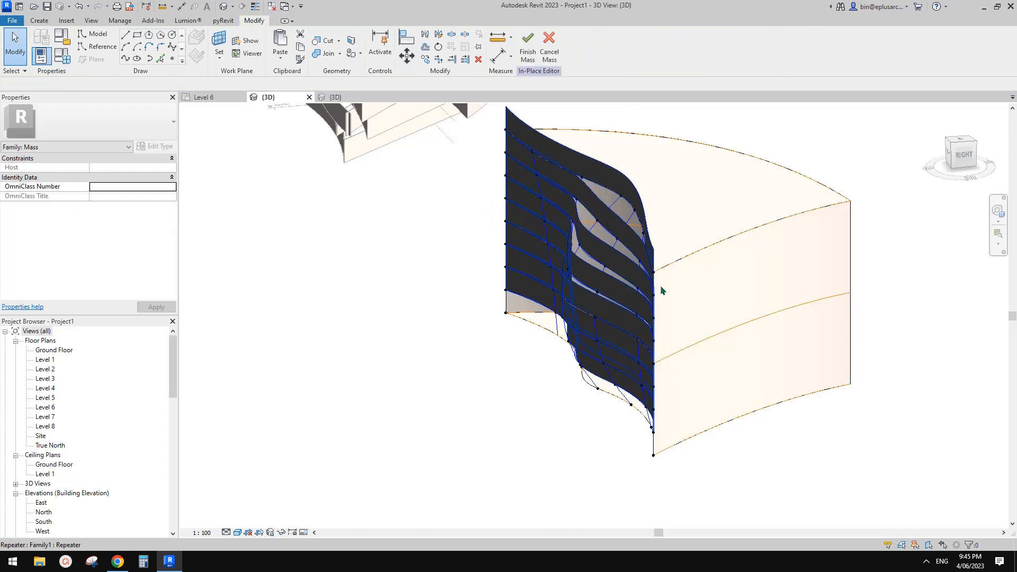
click(722, 336)
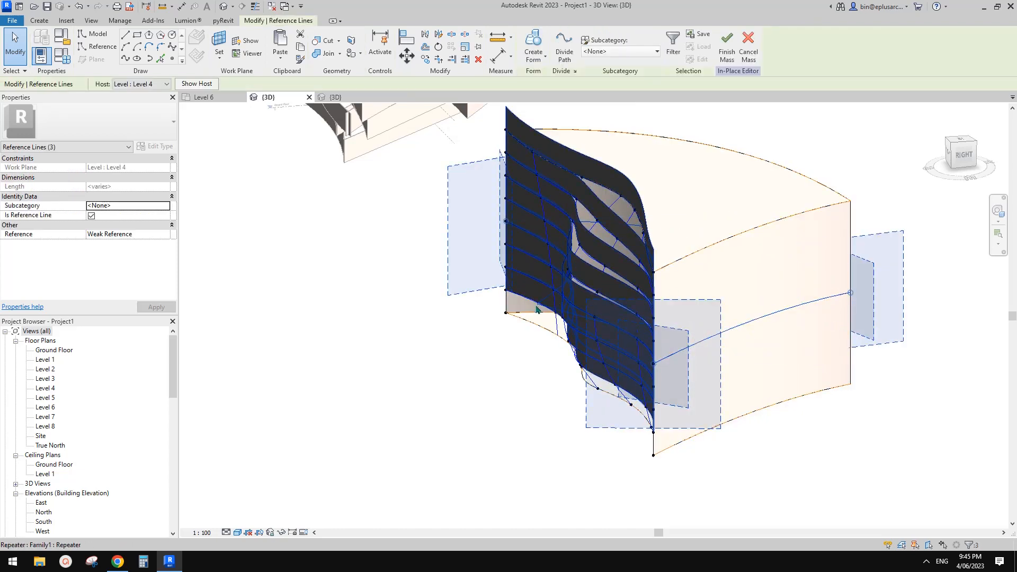
shift+middle_drag(535, 309, 429, 386)
key(Escape)
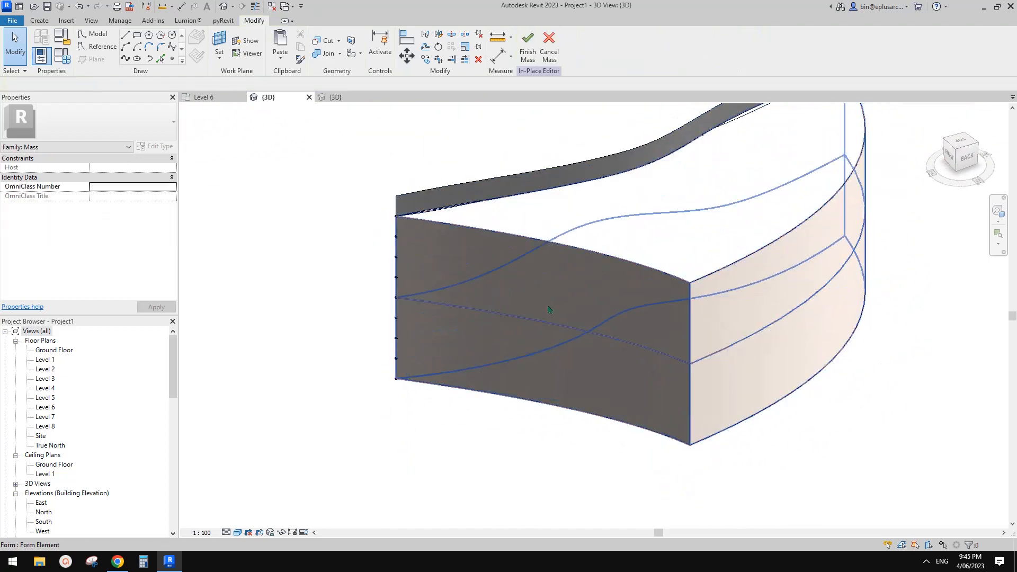
- Show the model as wireframe and move a control point of the Level 4 reference spline to reshape the curved face
key(f)
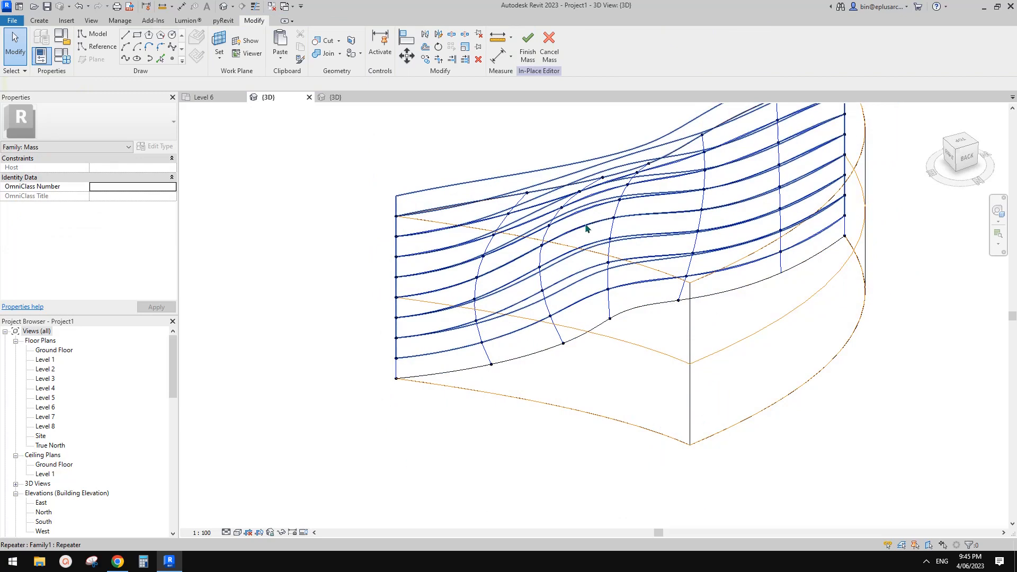
key(Tab)
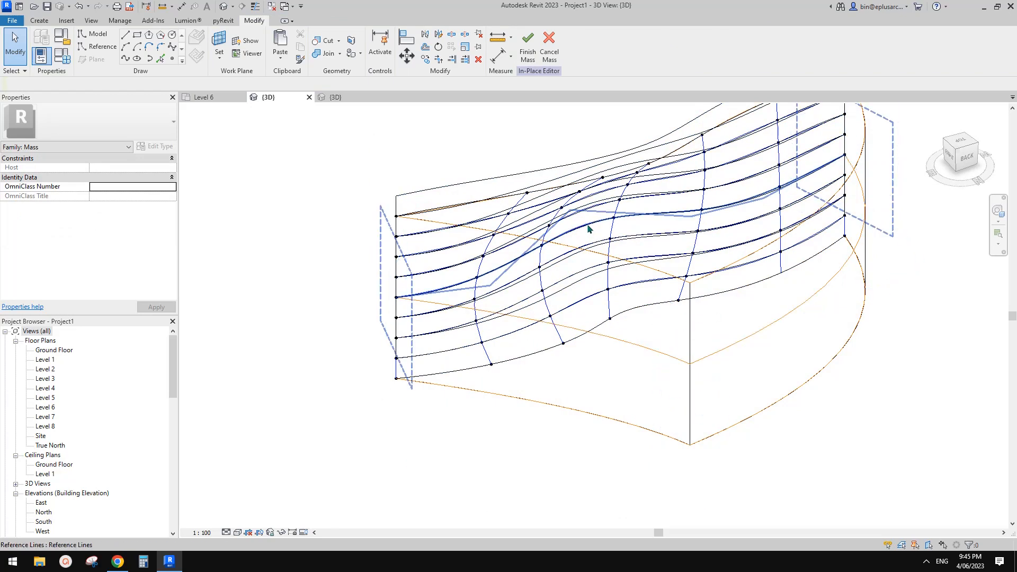
click(588, 229)
scroll(598, 216, down, 1)
shift+middle_drag(574, 238, 835, 250)
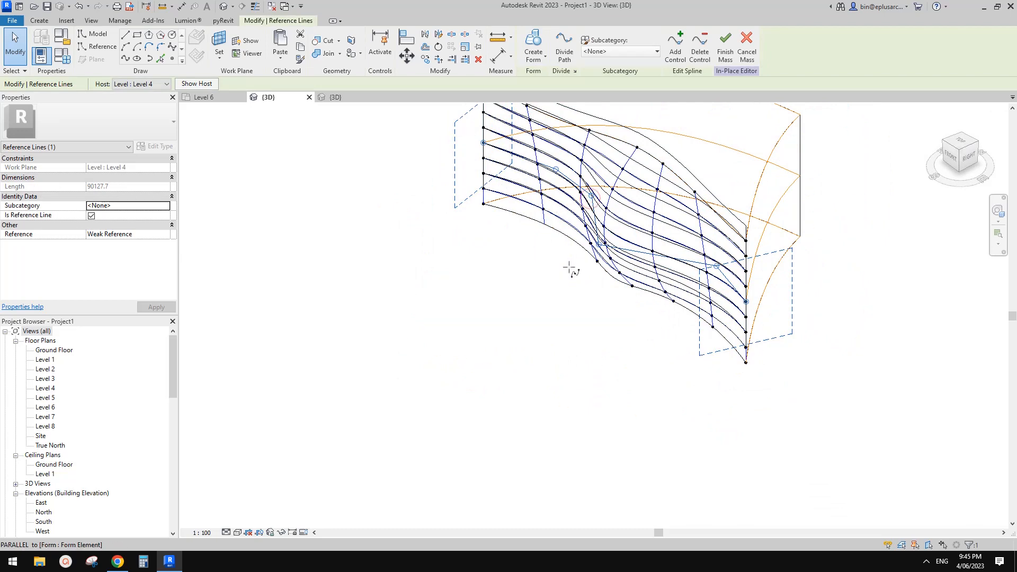
drag(568, 267, 482, 227)
click(861, 218)
scroll(599, 246, up, 1)
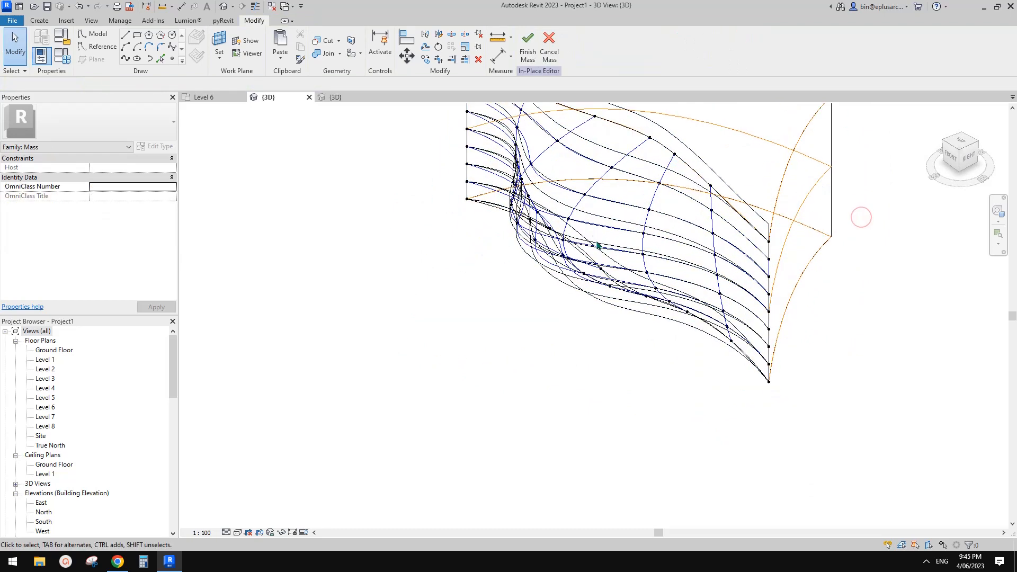
- Display the model shaded and examine how the repeated panels follow the reshaped face
shift+middle_drag(596, 245, 676, 196)
key(s)
key(d)
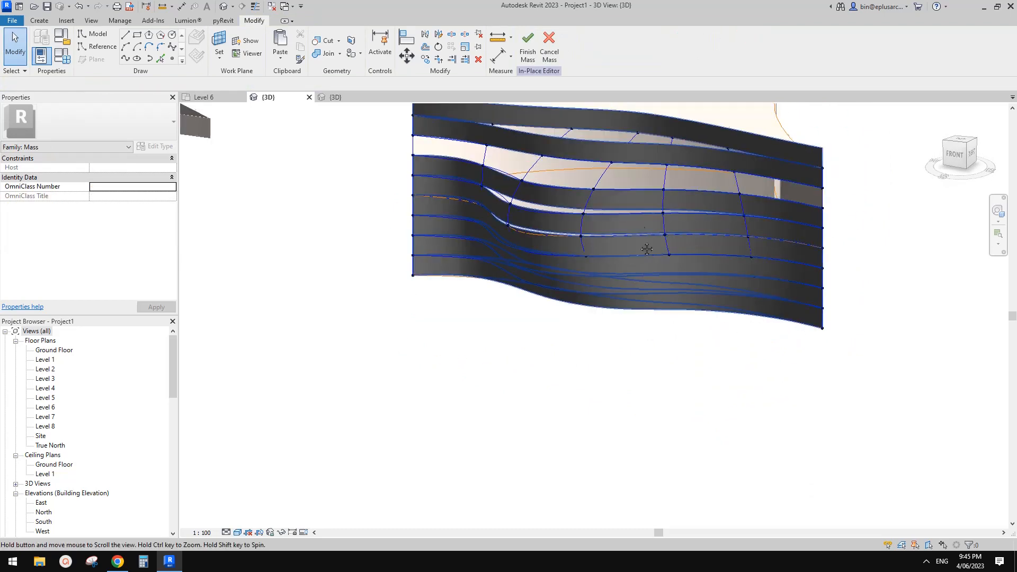
mouse_move(648, 244)
shift+middle_down()
mouse_move(835, 228)
mouse_move(667, 258)
mouse_move(799, 276)
mouse_move(786, 277)
shift+middle_up()
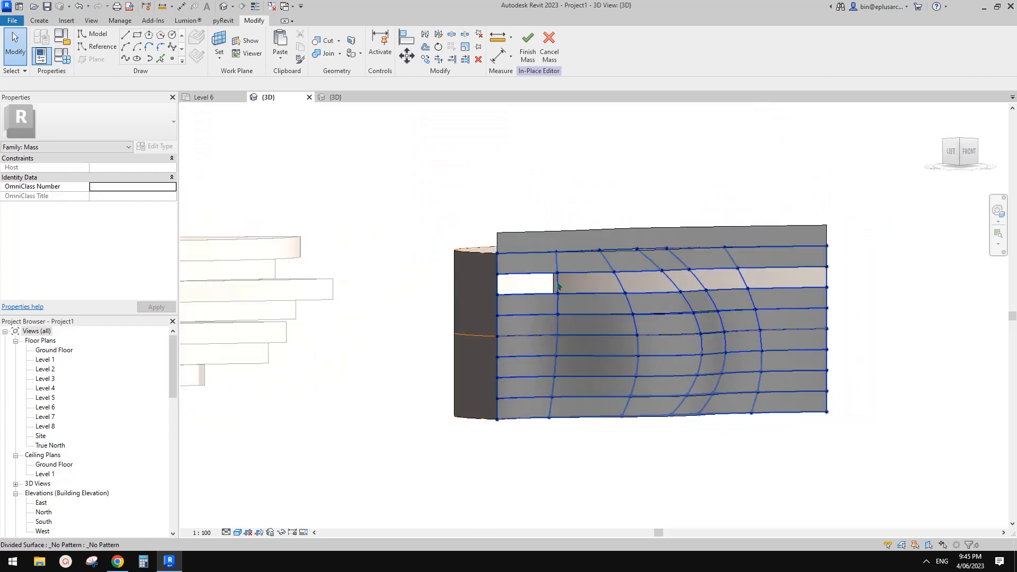
shift+middle_drag(557, 286, 695, 237)
- Try to redo the repeat from the lowest Family1 panel by removing the repeater and clearing the other panels
click(642, 286)
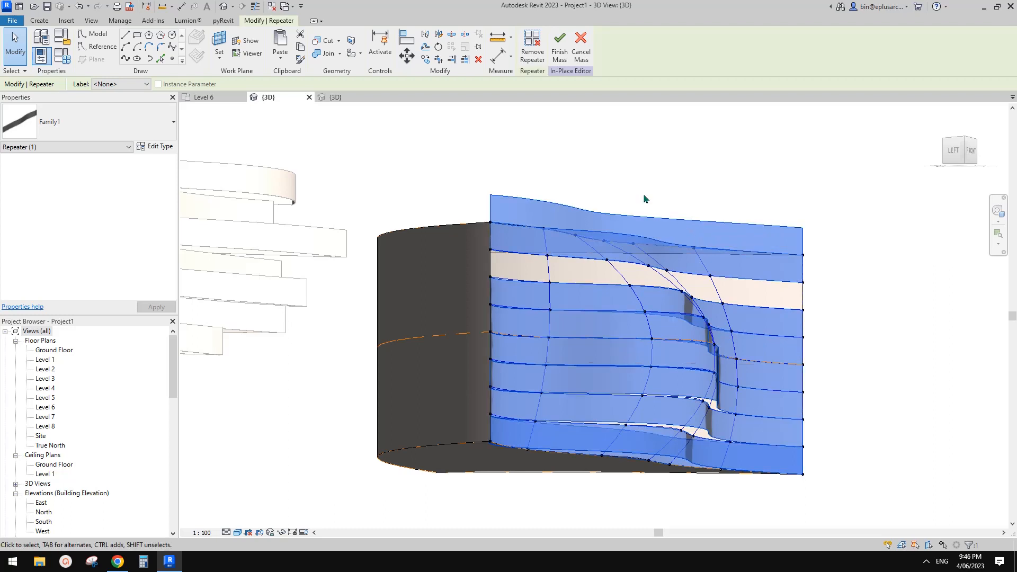
click(534, 56)
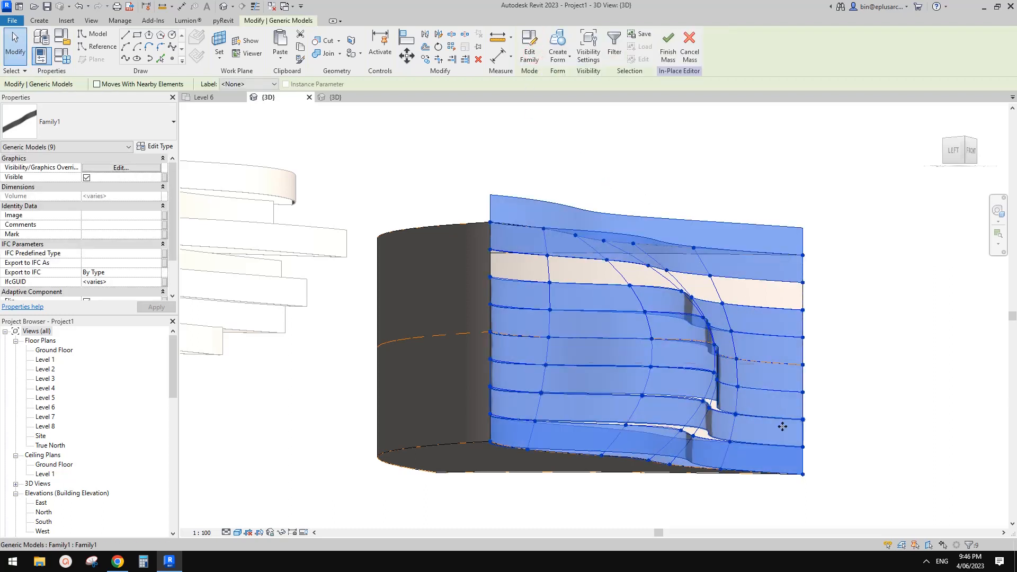
shift+click(770, 456)
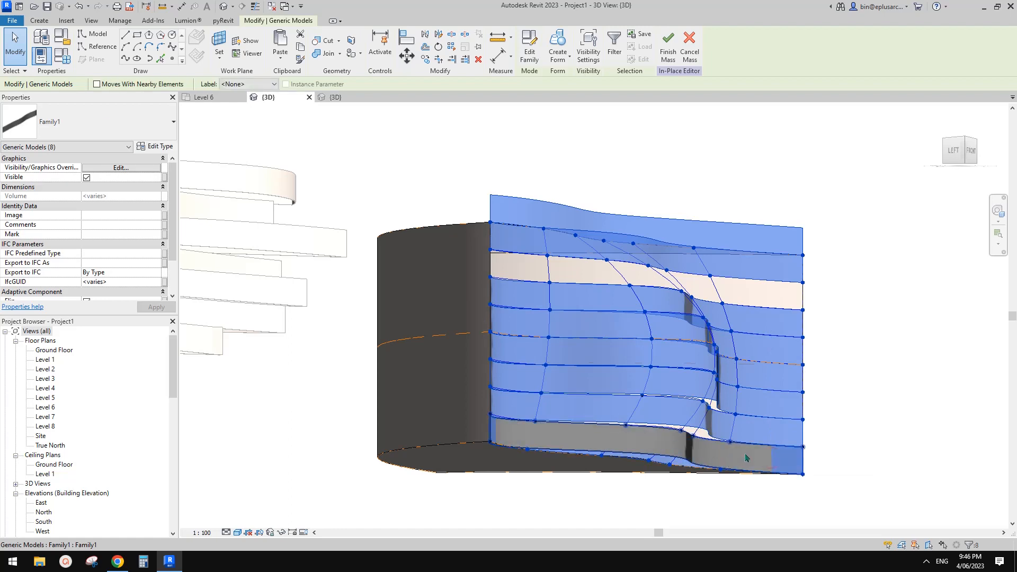
key(Escape)
click(756, 458)
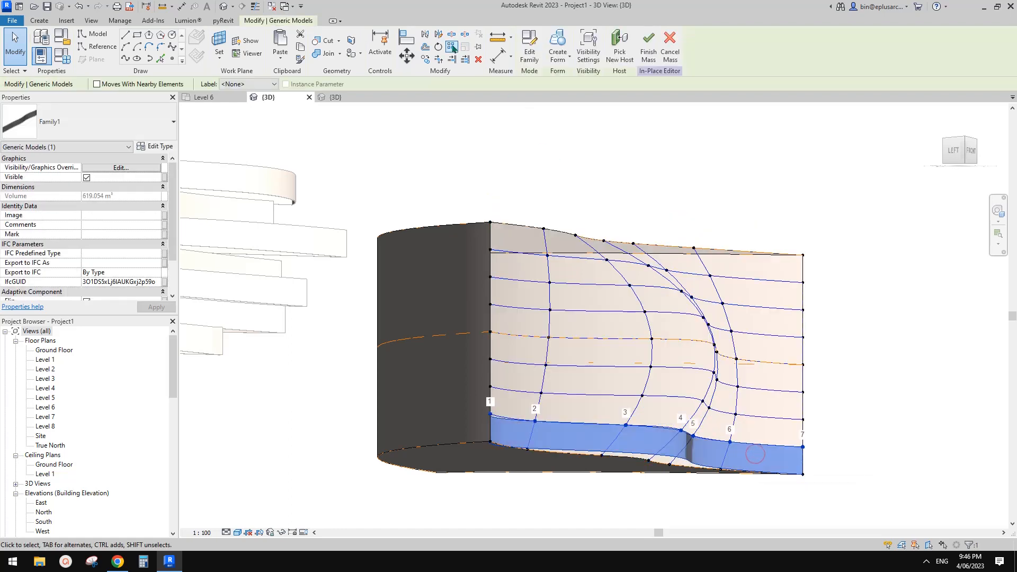
key(ctrl+z)
- Delete the topmost repeated panel that rises above the roof of the mass
shift+middle_drag(803, 213, 528, 334)
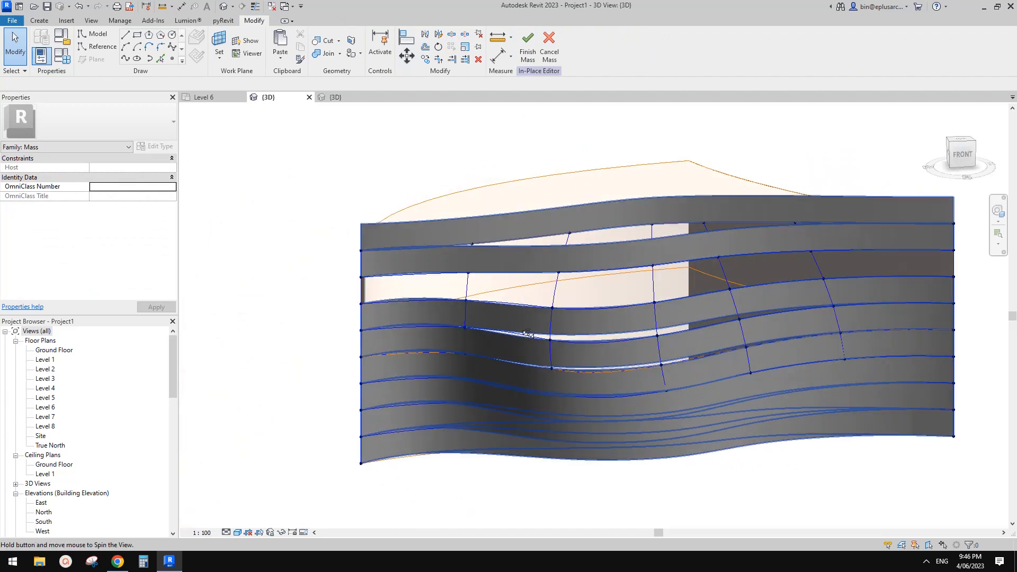
click(513, 228)
key(Delete)
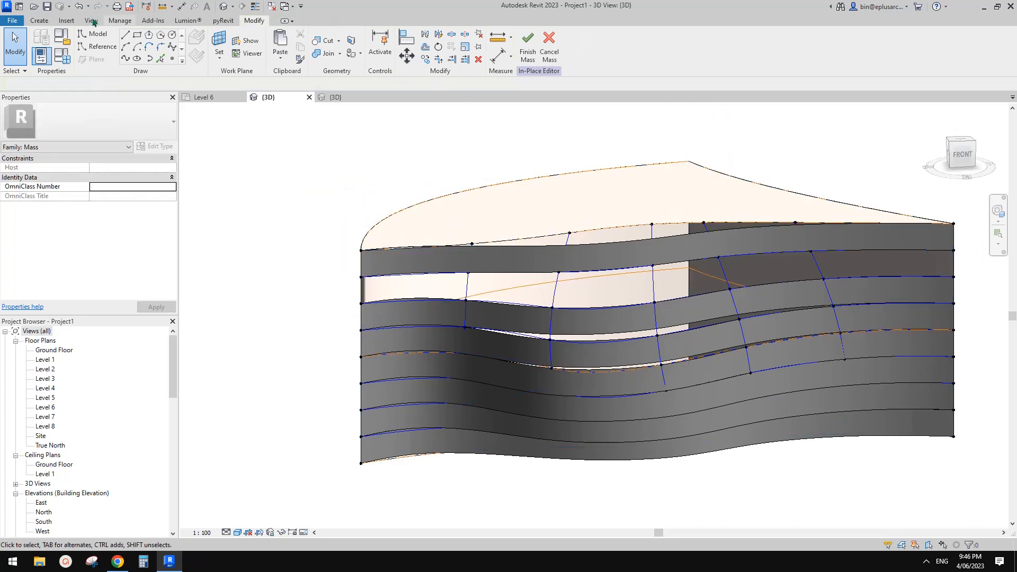
- Place a Family1 component through the seven nodes along the lower edge of the open gap in the facade
click(281, 51)
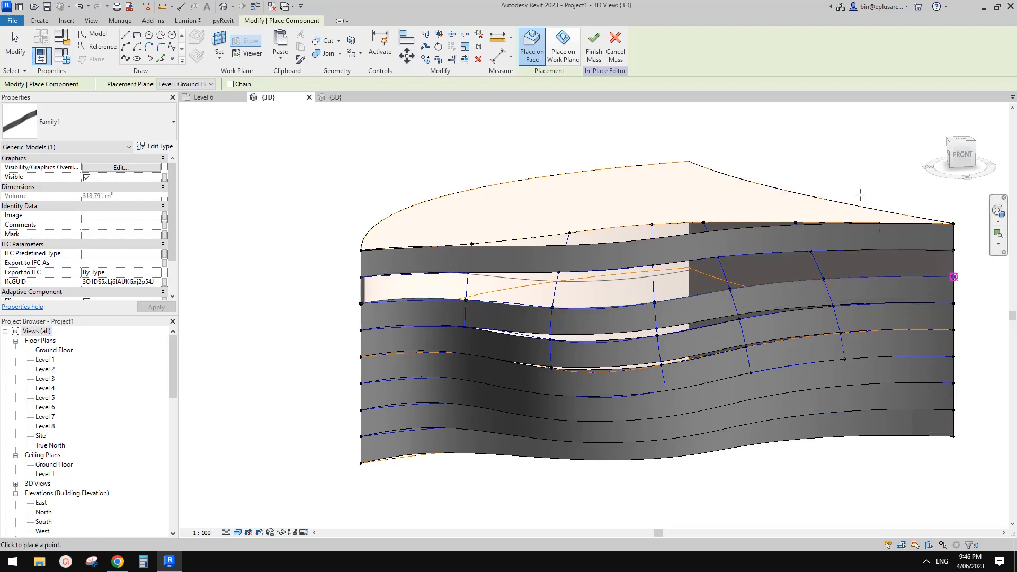
key(Escape)
- Try the Flip option on the newly placed panel and turn it back off, comparing the two positions
shift+middle_drag(844, 215, 721, 237)
click(733, 259)
scroll(89, 263, down, 3)
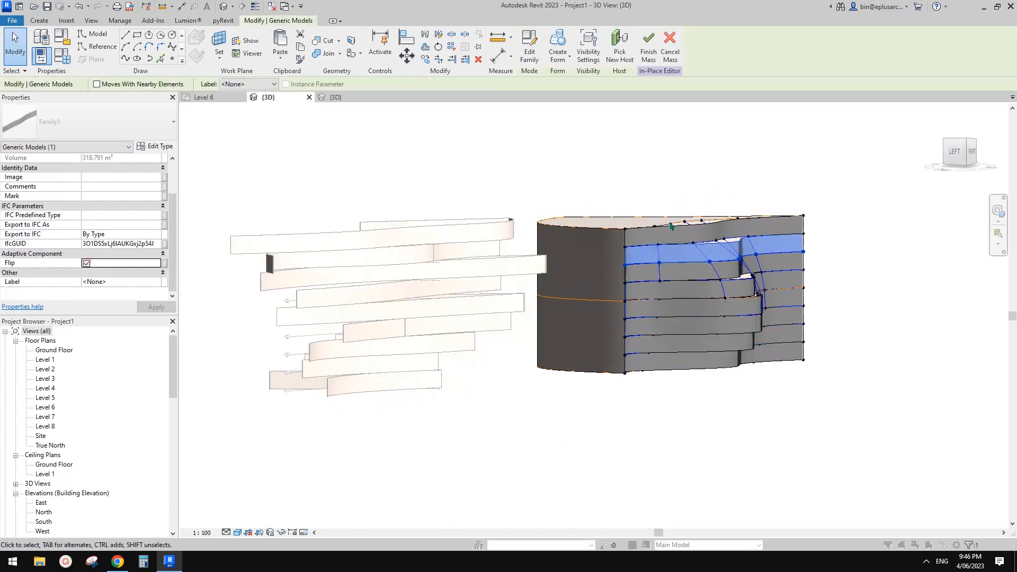
click(87, 264)
click(597, 315)
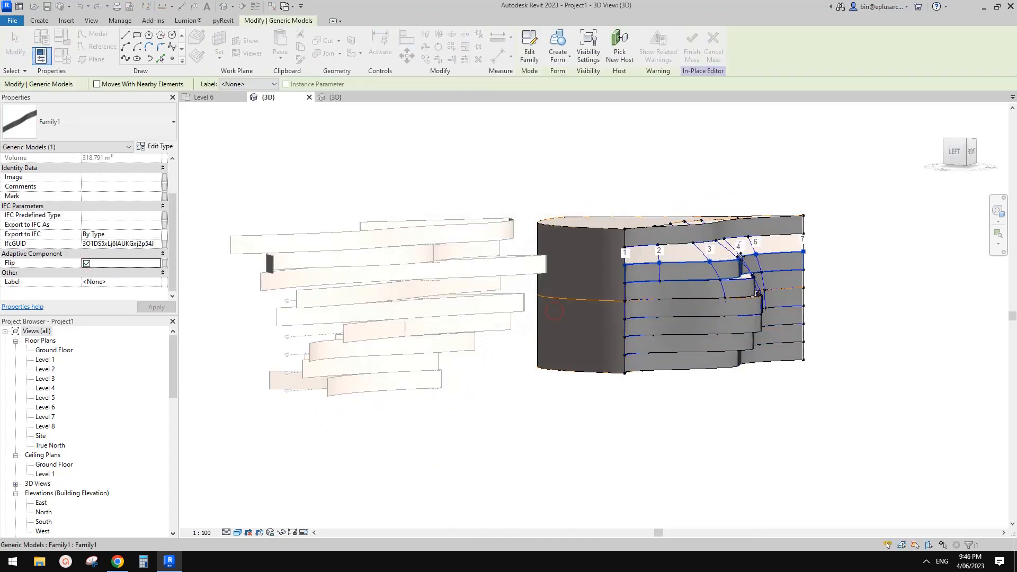
shift+middle_drag(795, 317, 752, 317)
scroll(738, 273, up, 2)
mouse_move(738, 273)
shift+middle_down()
mouse_move(758, 276)
mouse_move(746, 277)
shift+middle_up()
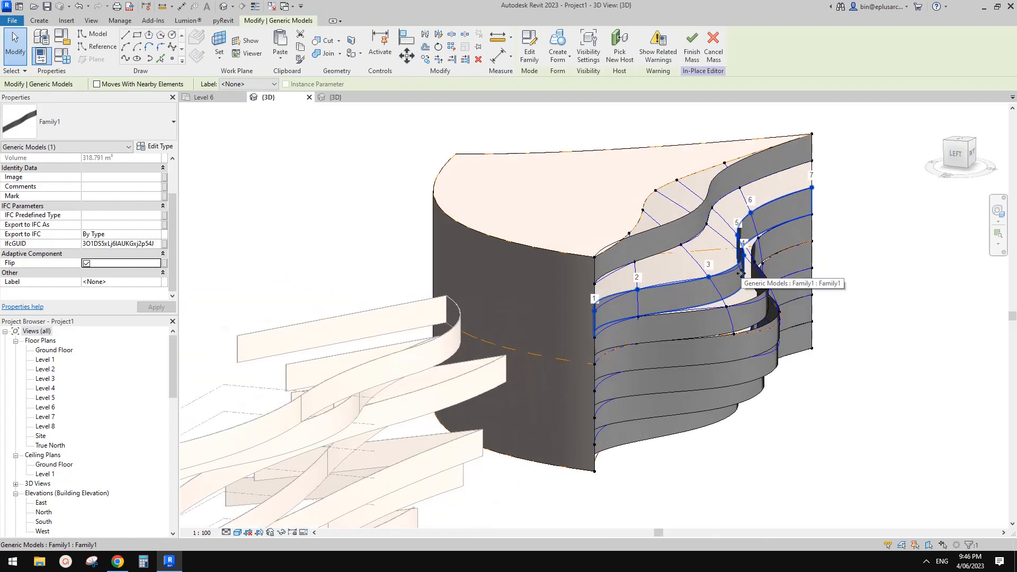
shift+middle_drag(744, 295, 688, 216)
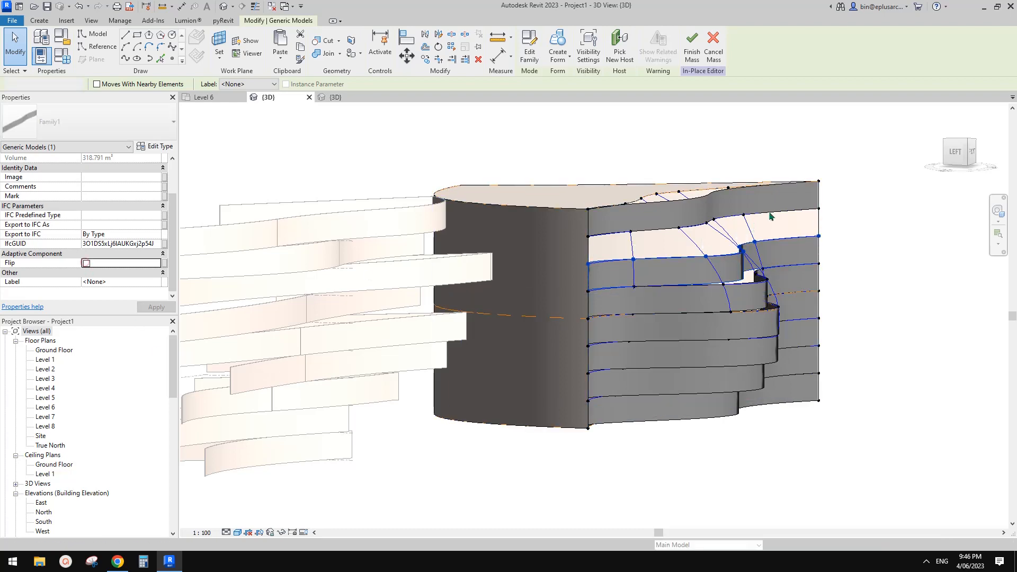
key(Escape)
- Delete the repeated panel directly below the separately placed one
shift+middle_drag(772, 220, 705, 276)
scroll(791, 285, up, 6)
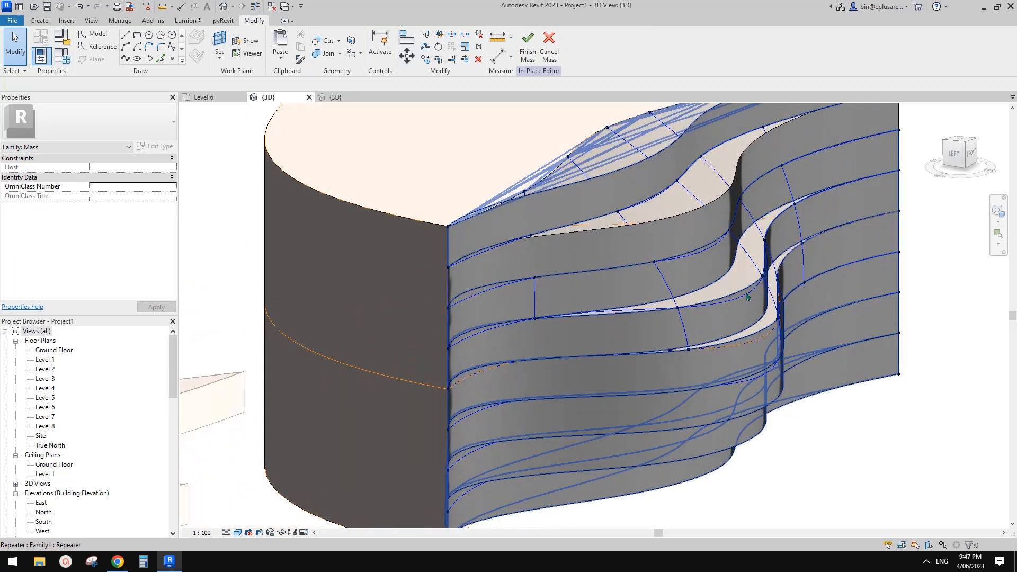
key(Tab)
click(700, 267)
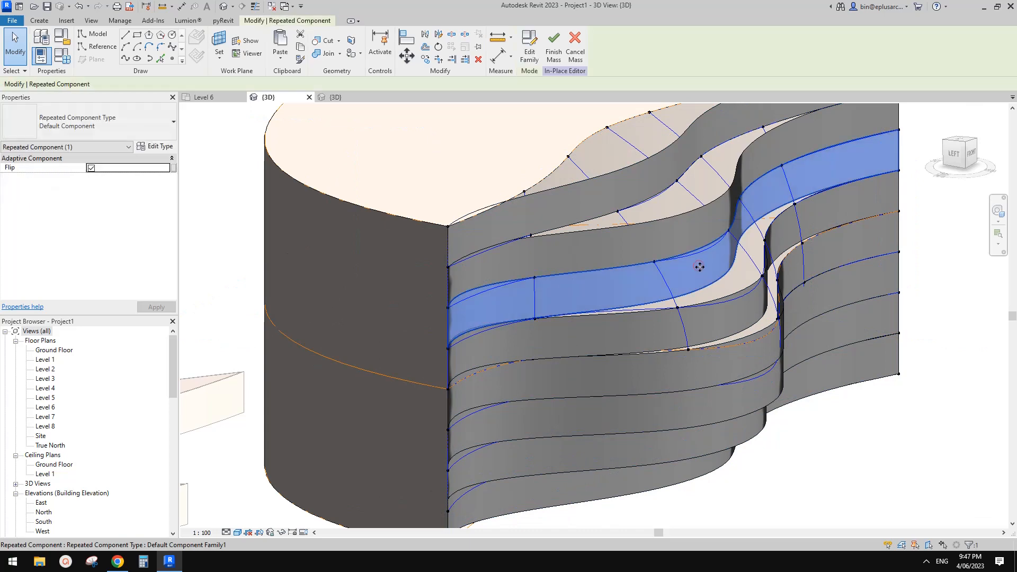
key(Delete)
- Reshape the curved face again by moving a control point of the Level 4 reference spline
shift+middle_drag(713, 275, 763, 310)
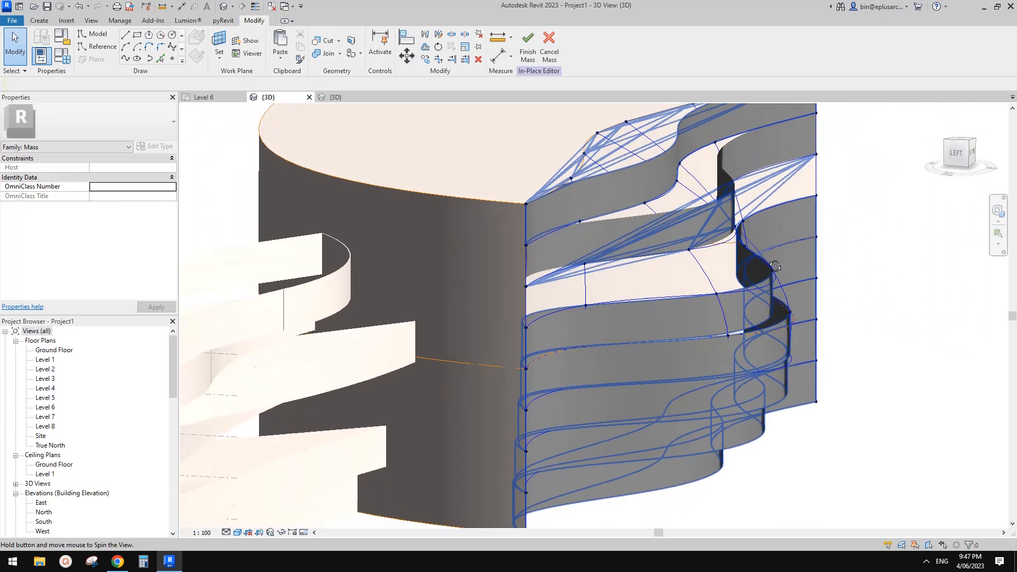
shift+middle_drag(763, 275, 618, 305)
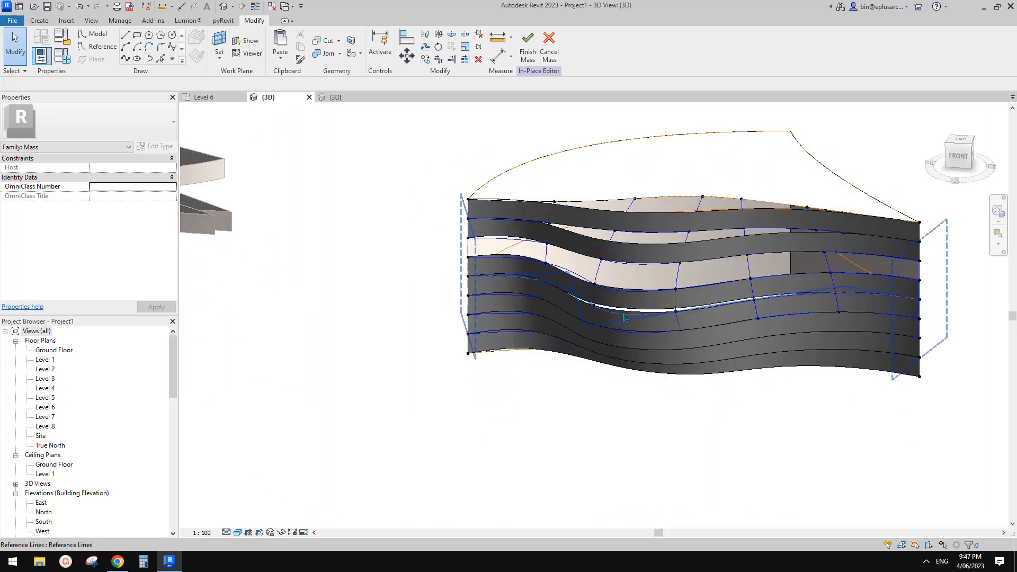
click(624, 318)
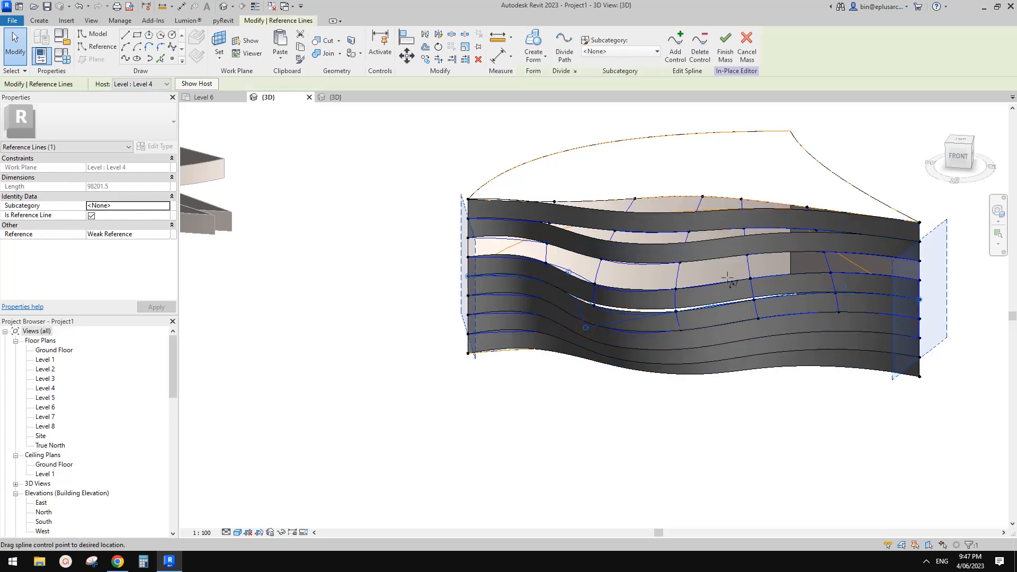
key(Escape)
shift+middle_drag(744, 236, 839, 210)
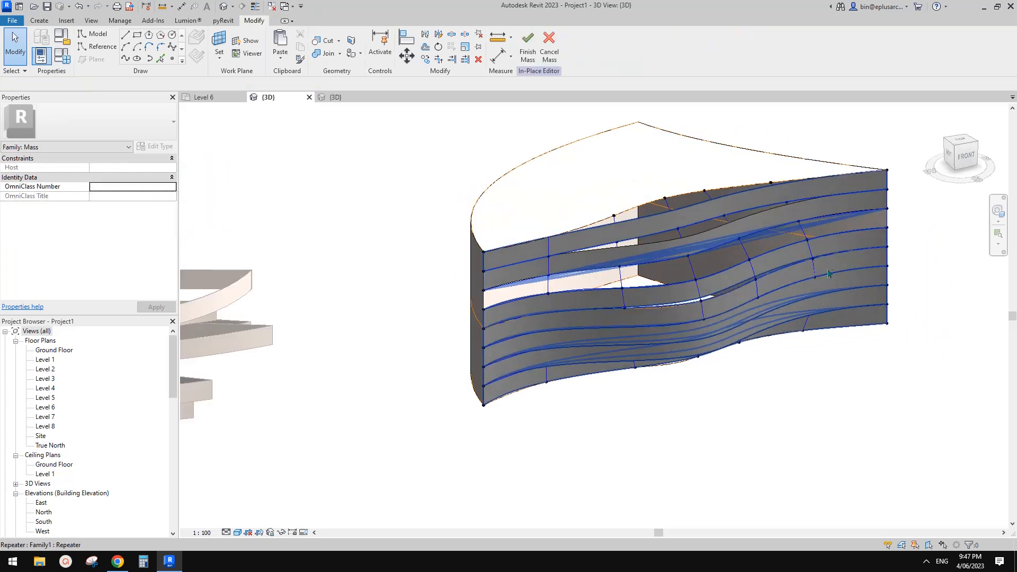
click(871, 209)
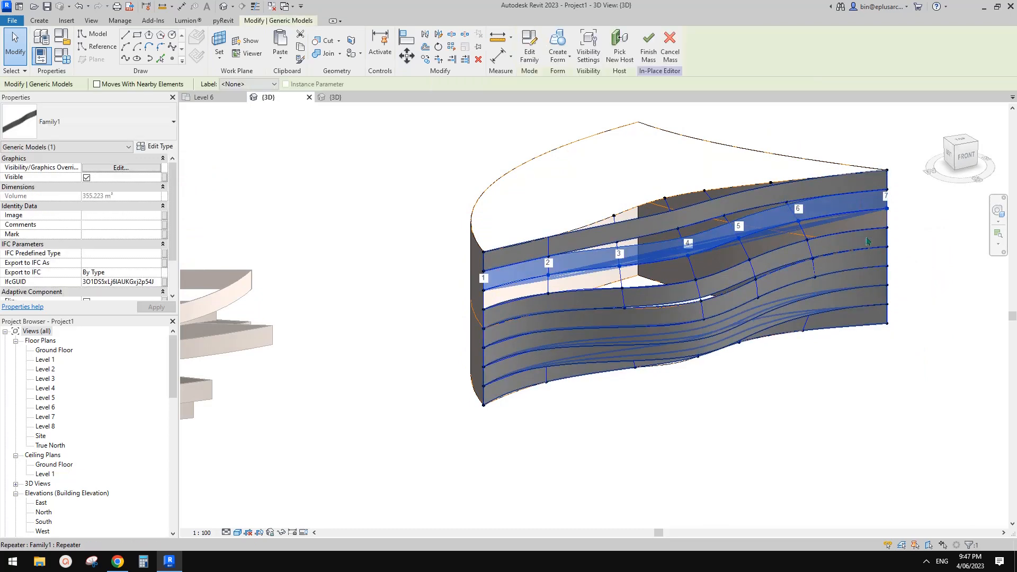
shift+middle_drag(868, 242, 841, 205)
ctrl+click(841, 205)
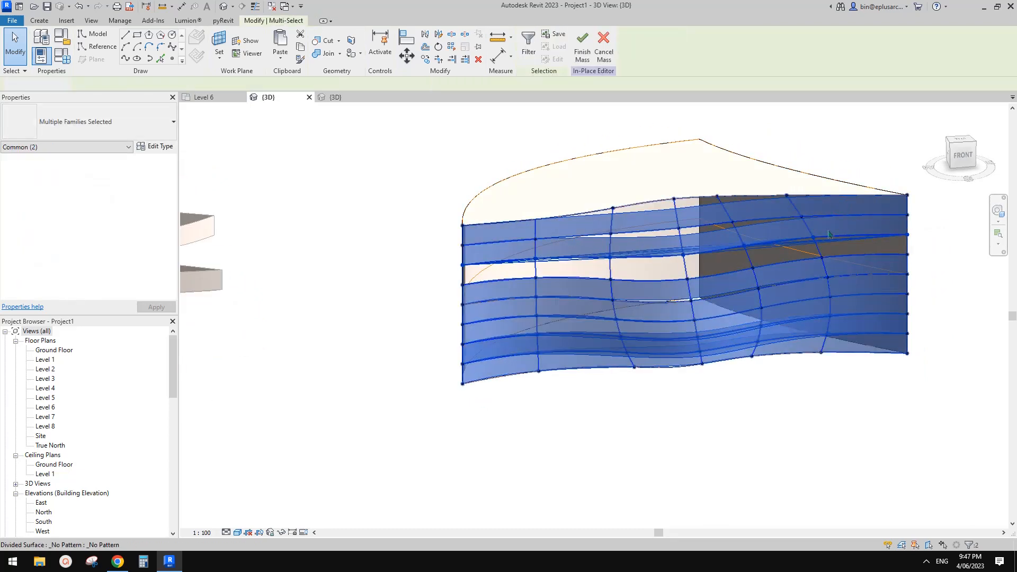
key(Escape)
- Remove the repeater from the divided face and delete its seven released panels, keeping the separately placed one
key(Tab)
click(768, 213)
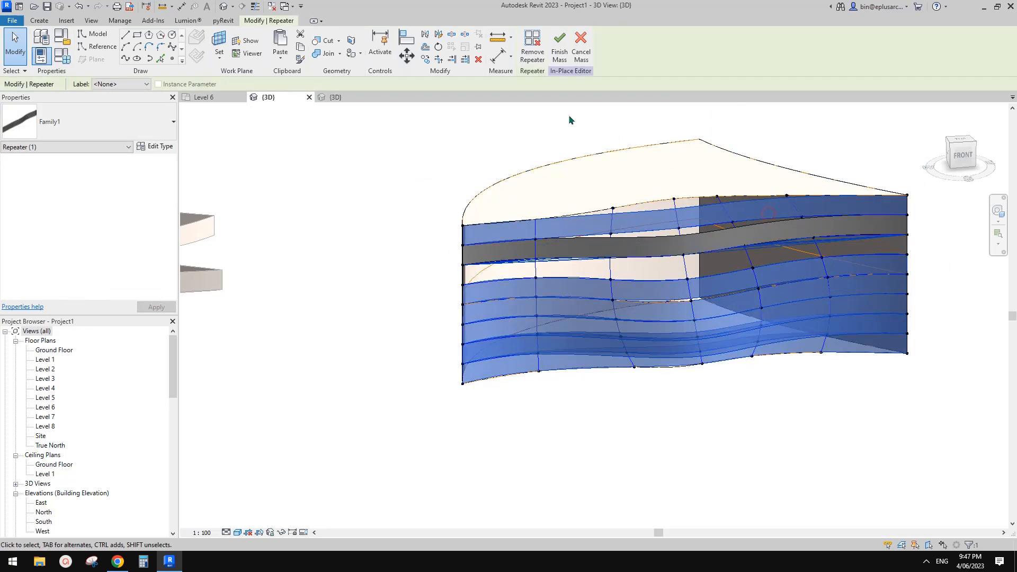
click(532, 49)
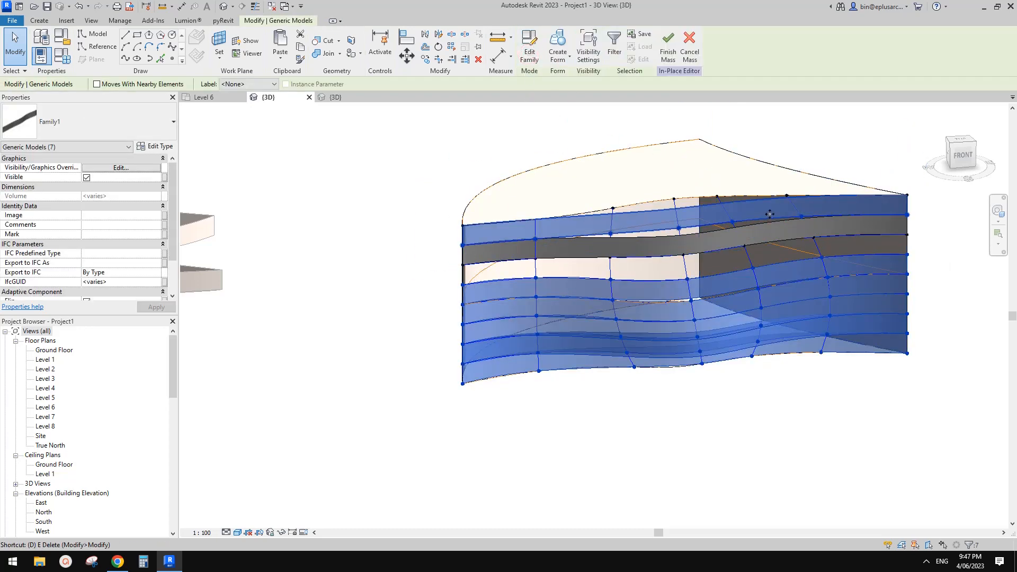
key(Escape)
click(762, 234)
key(Escape)
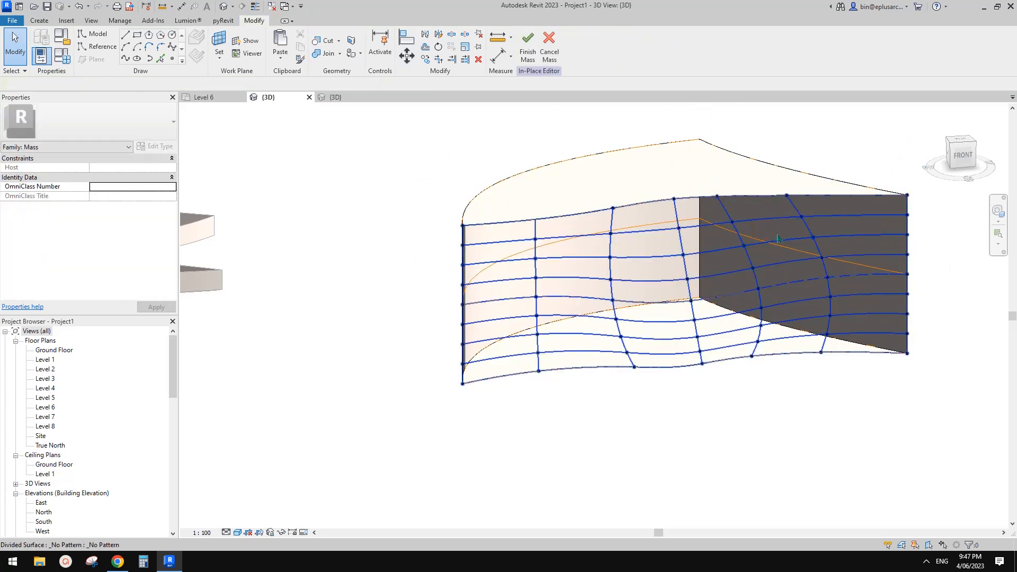
- Repeat the remaining Family1 panel over the divided face and inspect the repeated panels from several sides
click(778, 234)
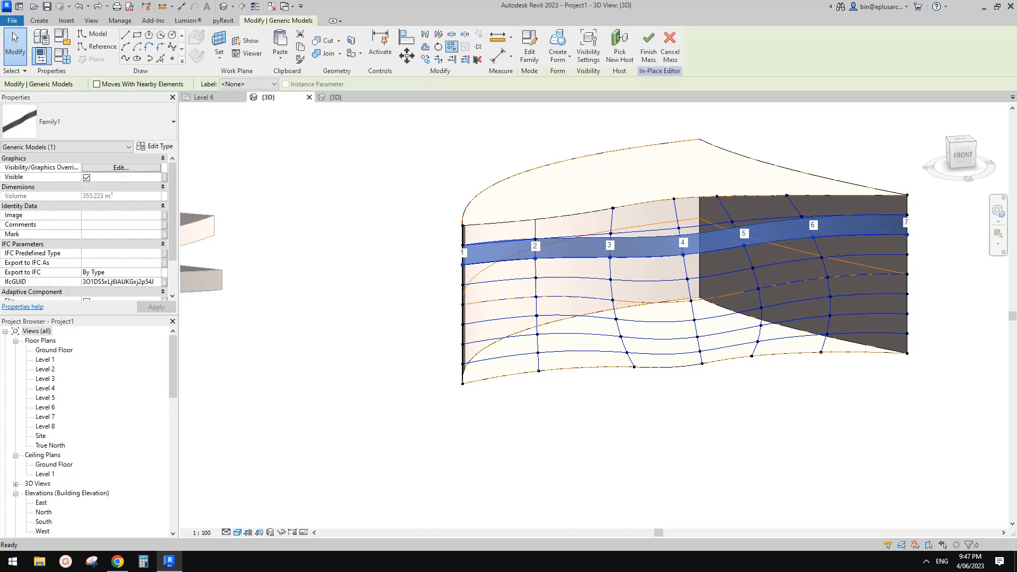
click(451, 46)
key(Escape)
shift+middle_drag(832, 154, 610, 194)
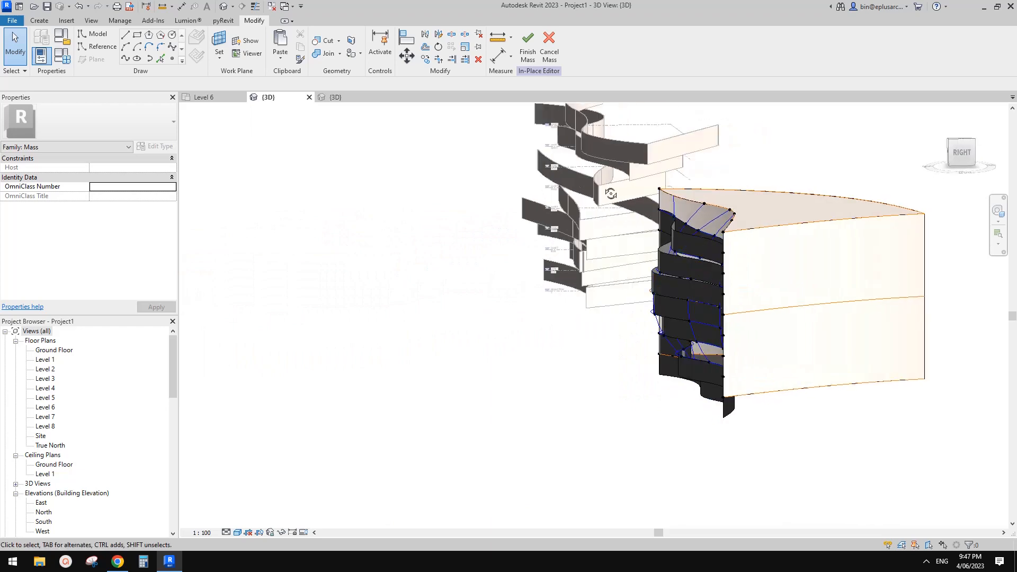
scroll(677, 315, up, 5)
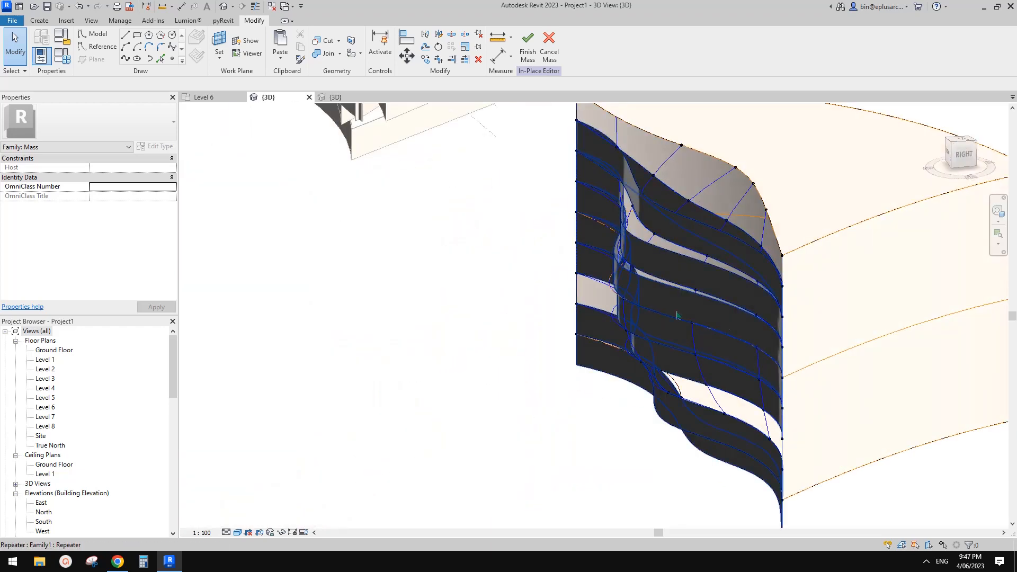
shift+middle_drag(677, 316, 653, 228)
scroll(609, 293, down, 2)
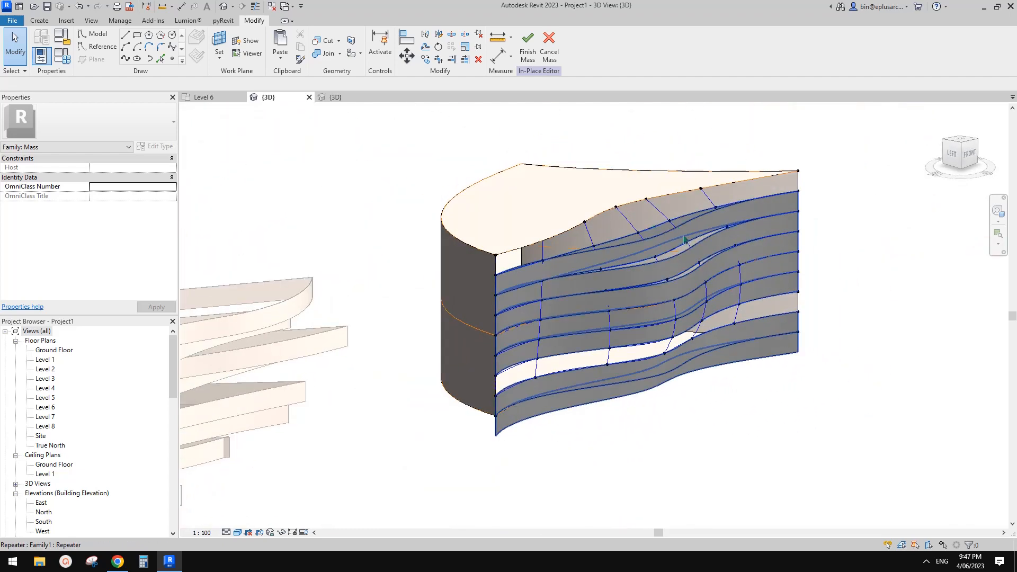
- In the Family1 component family, set all seven adaptive points to orient to Host (xyz)
scroll(684, 239, up, 2)
click(651, 229)
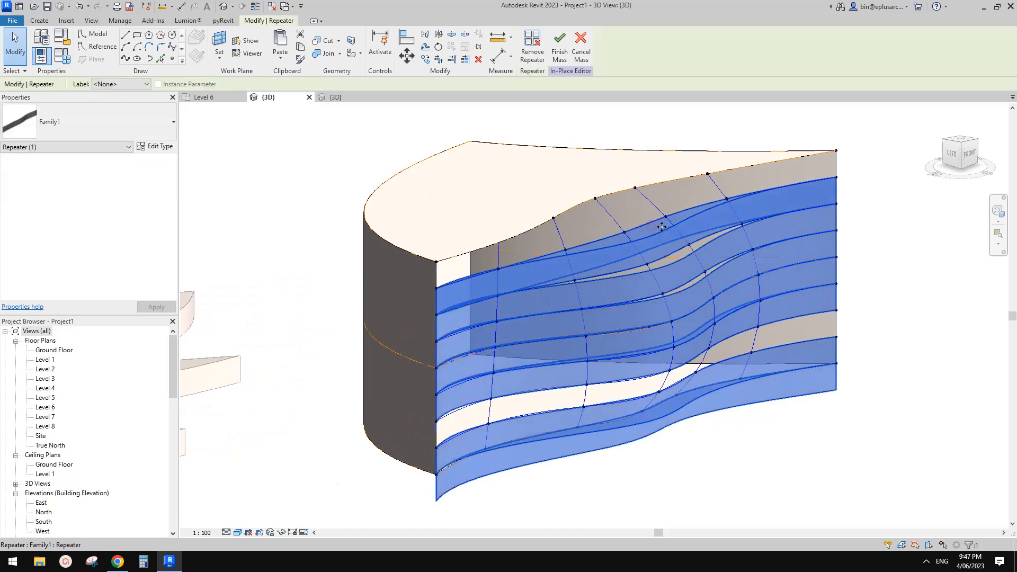
scroll(670, 228, up, 1)
click(284, 126)
click(341, 97)
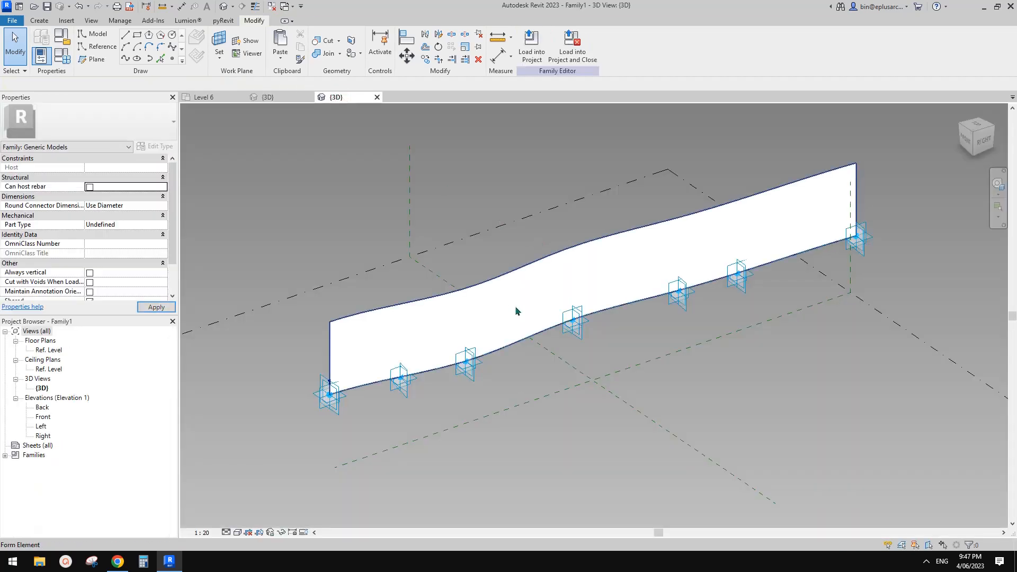
scroll(512, 304, down, 2)
click(373, 381)
ctrl+click(429, 365)
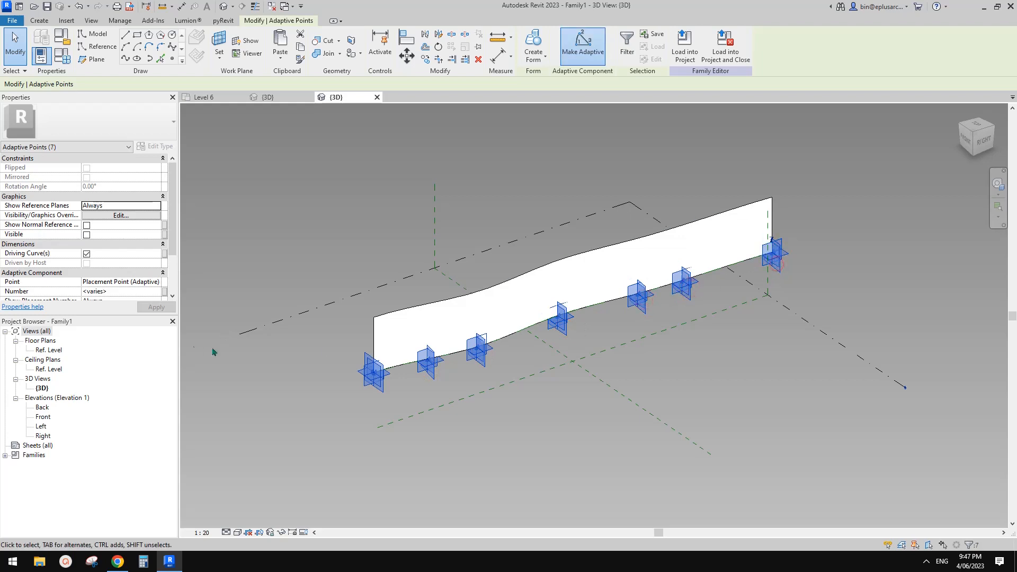
scroll(95, 264, down, 2)
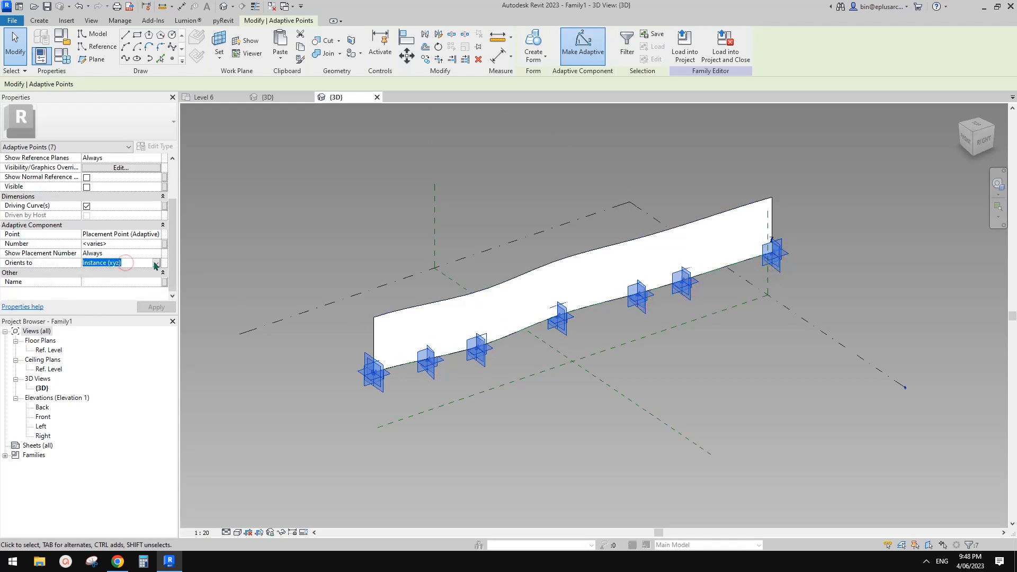
click(152, 307)
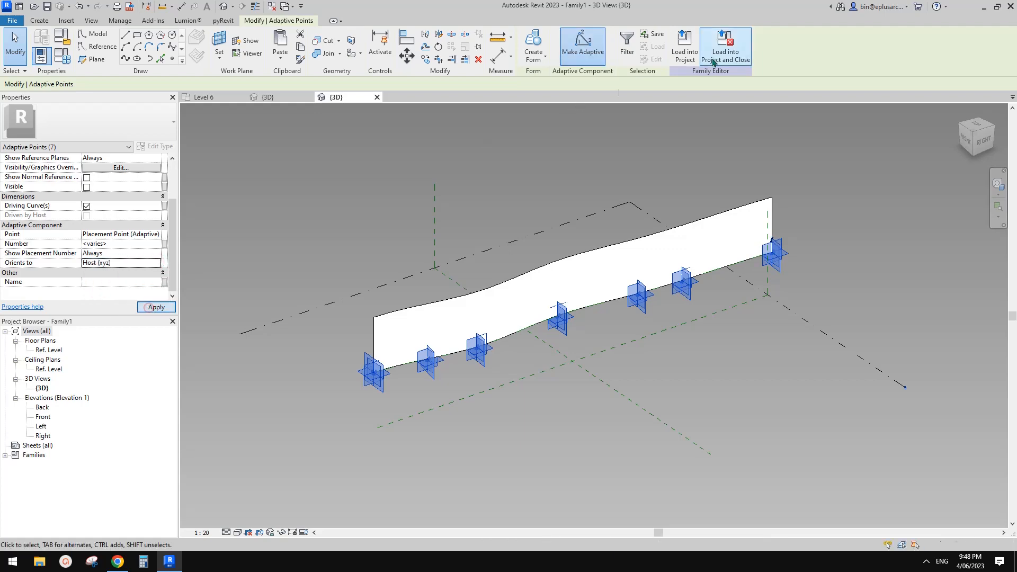
- Load Family1 back into the project, overwriting the existing version, and return to the project's 3D view
click(685, 48)
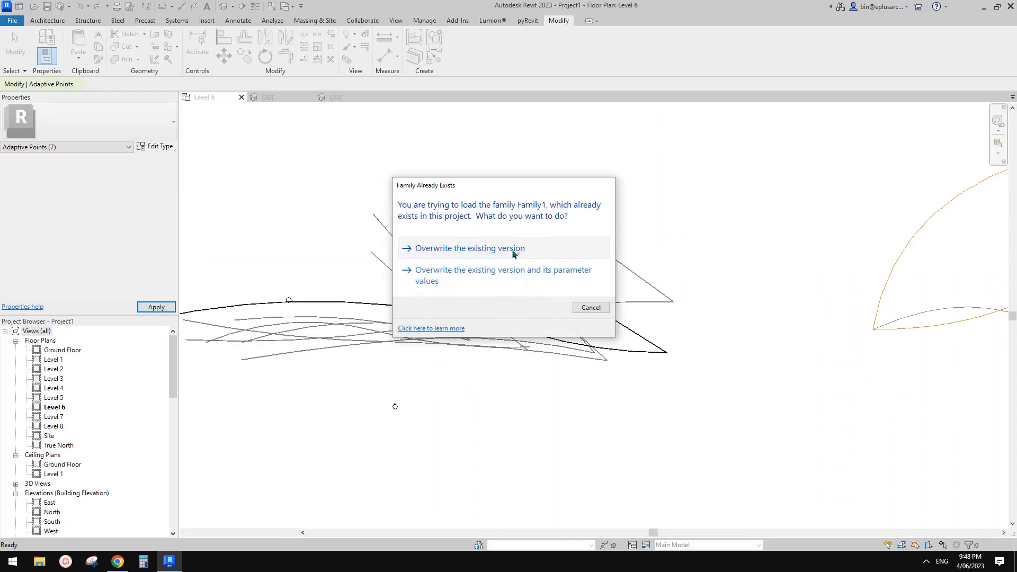
click(518, 254)
click(224, 7)
mouse_move(640, 203)
middle_down()
mouse_move(618, 181)
mouse_move(722, 186)
mouse_move(733, 175)
mouse_move(708, 229)
mouse_move(785, 234)
mouse_move(774, 243)
mouse_move(735, 189)
middle_up()
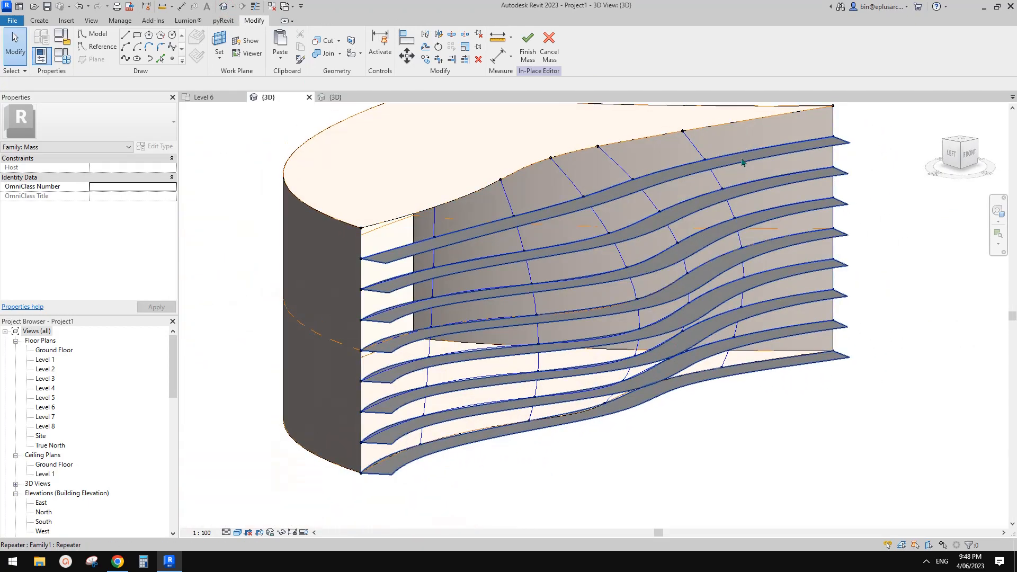
- Set the type parameter A of the repeated Family1 panels to 90°
click(742, 163)
click(154, 146)
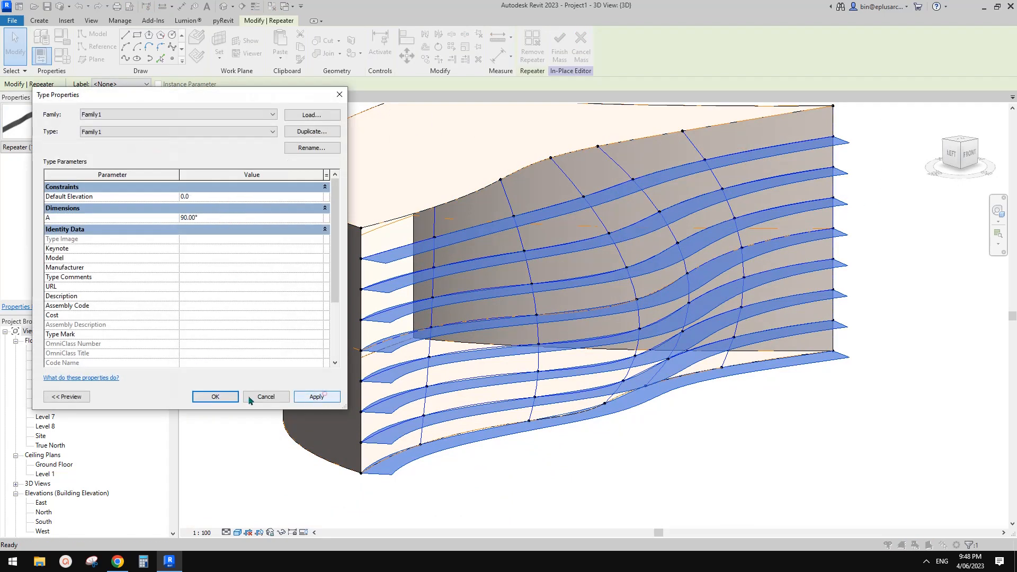
click(215, 396)
key(Escape)
- Finish the in-place mass with its repeated facade panels
shift+middle_drag(466, 318, 569, 203)
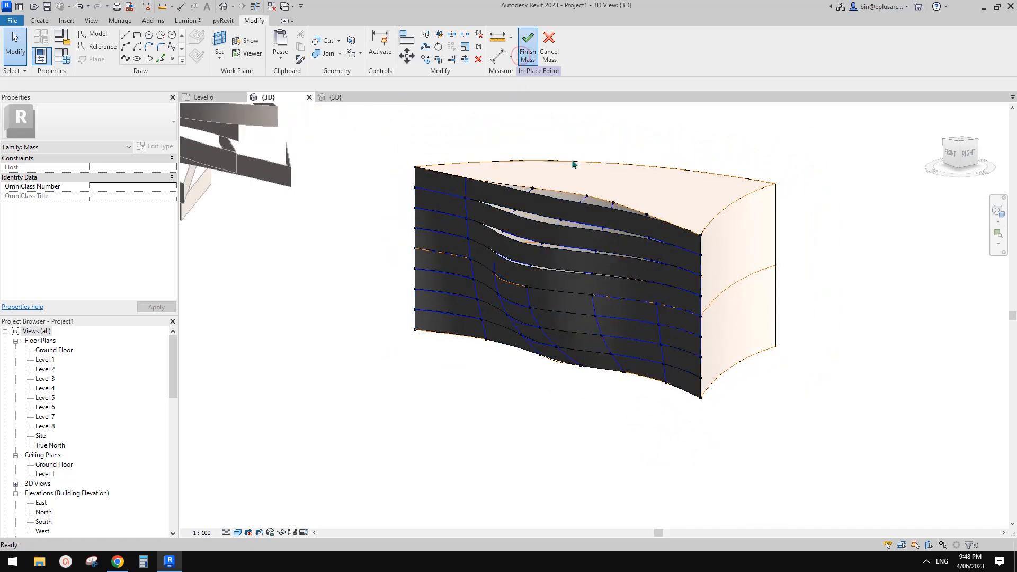
key(Escape)
shift+middle_drag(565, 256, 604, 239)
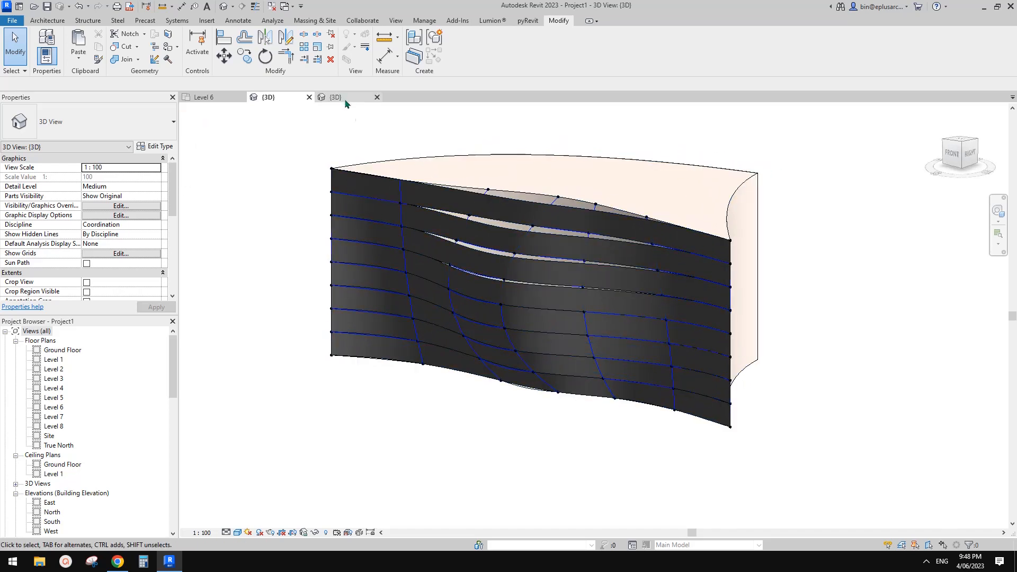
- Open the Family1 component of the uppermost facade panel for editing
click(538, 209)
scroll(607, 189, up, 1)
middle_drag(607, 189, 603, 195)
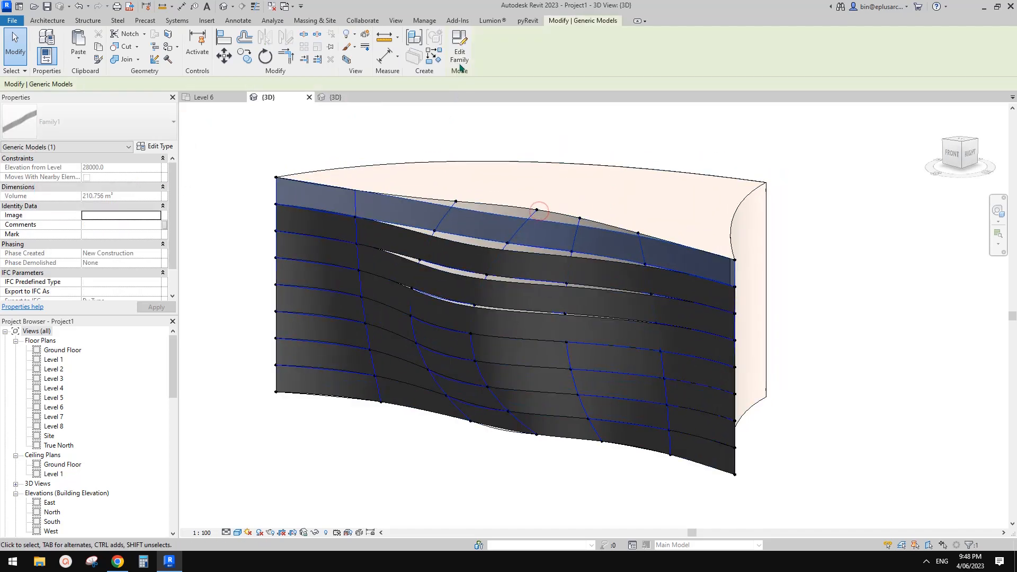
click(459, 52)
- Delete the curved surface form running along the seven adaptive points in Family1
click(576, 293)
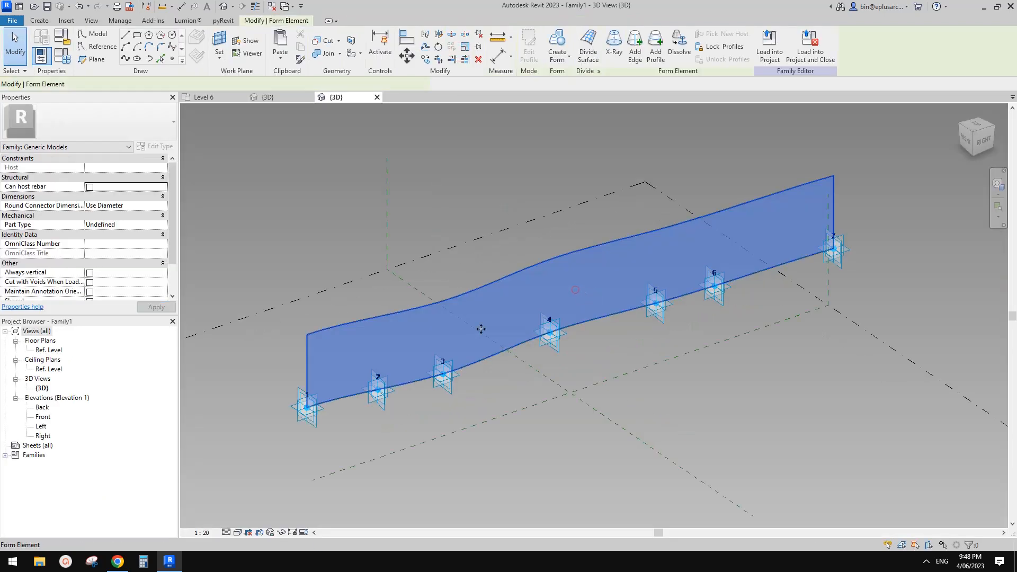
shift+middle_drag(562, 331, 557, 296)
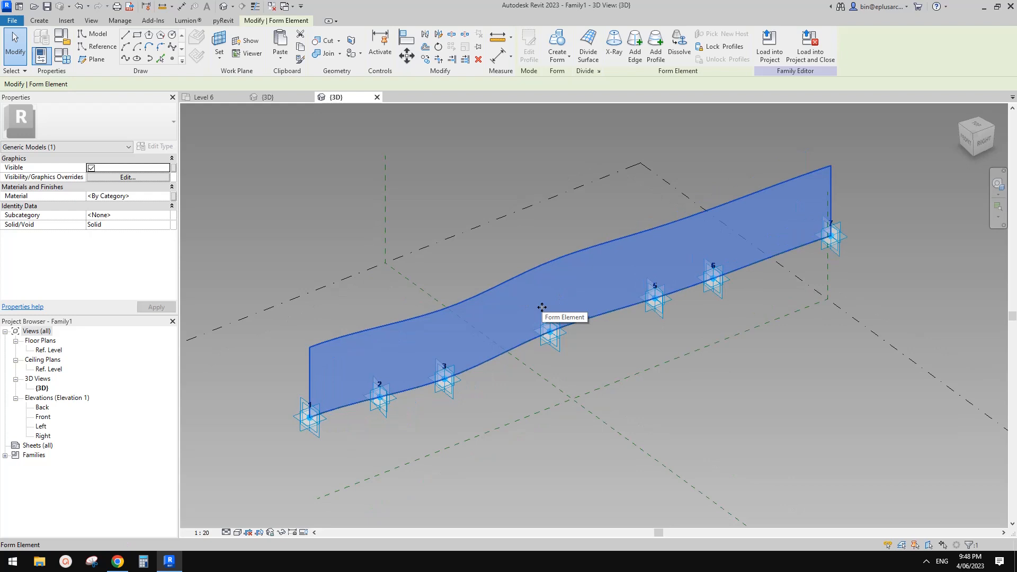
middle_drag(486, 363, 556, 344)
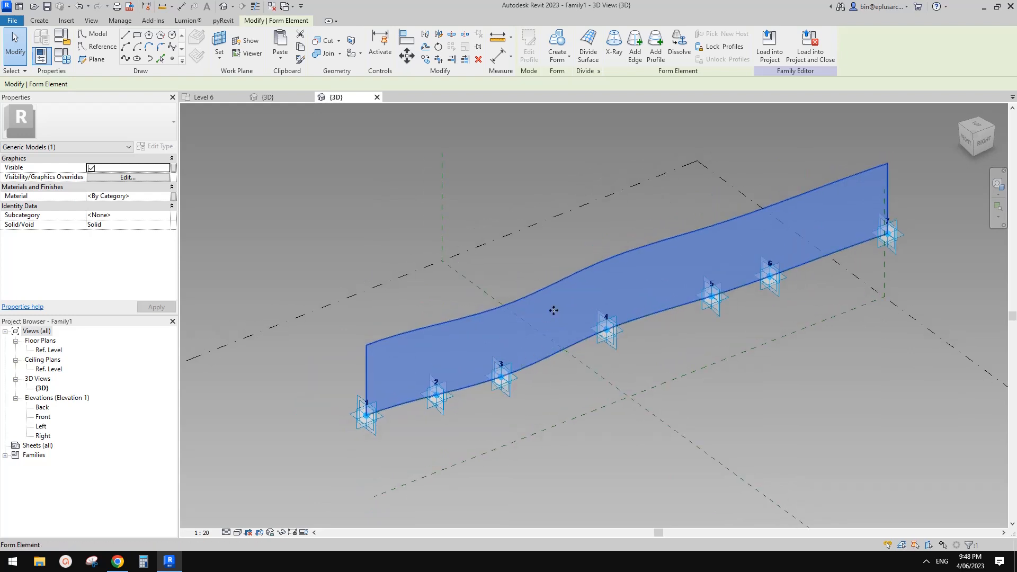
scroll(638, 300, up, 2)
shift+middle_drag(638, 299, 600, 302)
key(Escape)
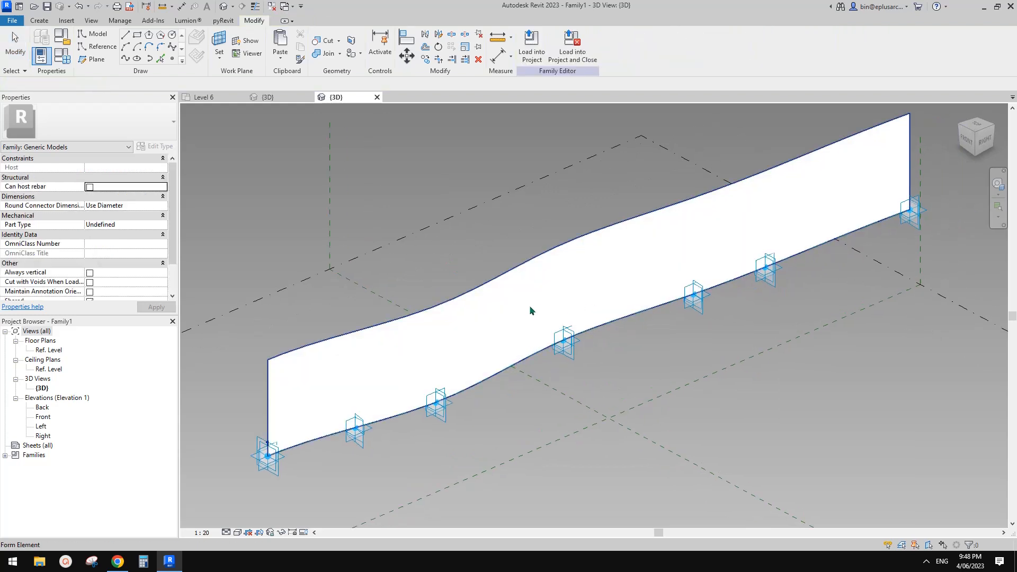
click(528, 307)
middle_drag(521, 317, 529, 296)
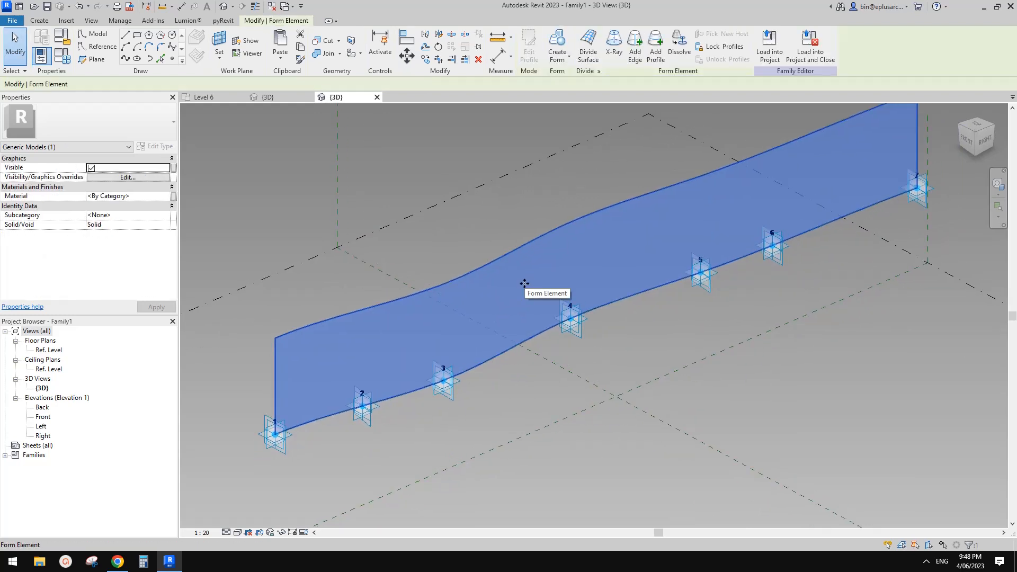
middle_drag(523, 282, 487, 291)
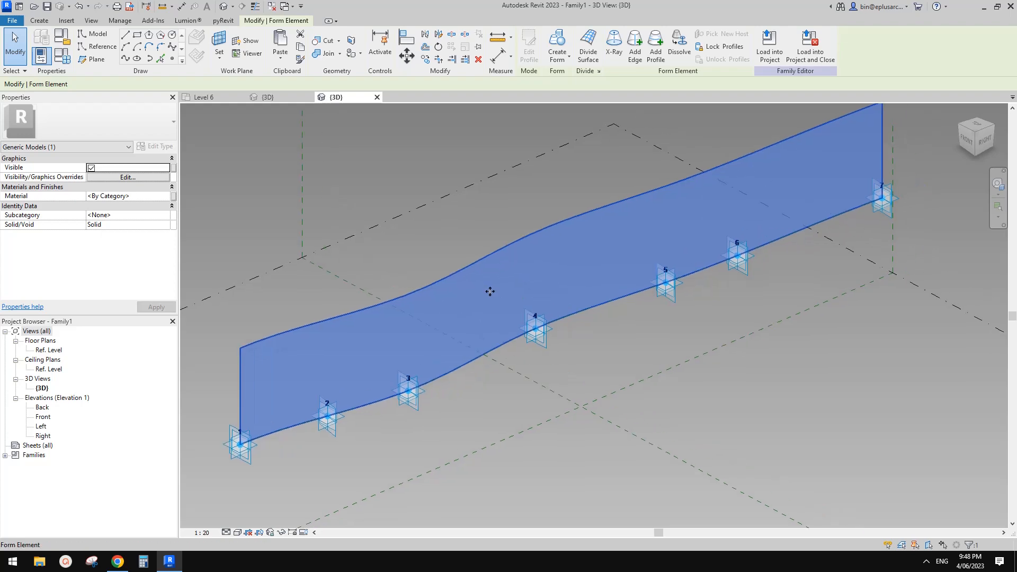
click(584, 349)
click(563, 267)
key(Delete)
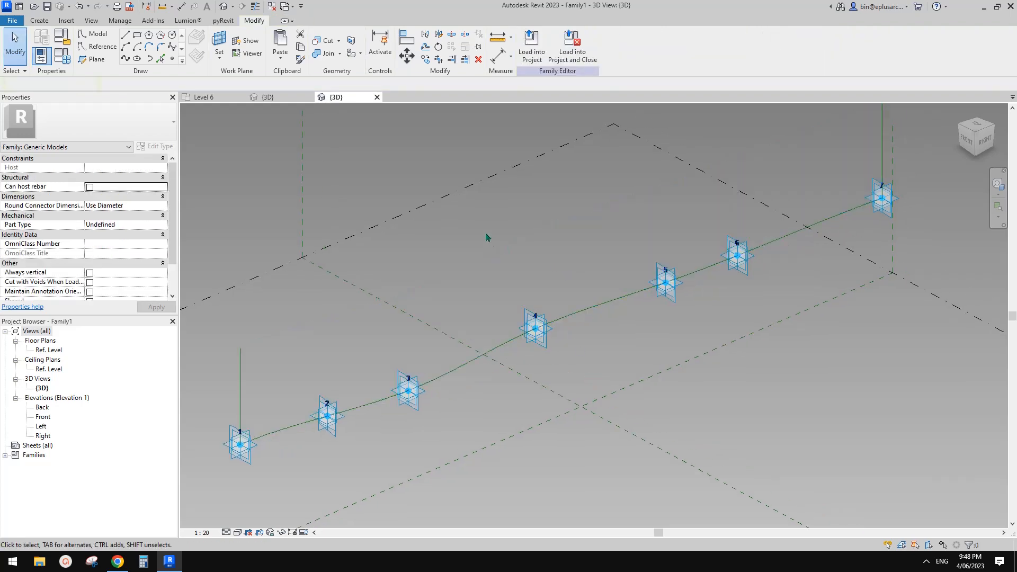
- Delete the vertical reference lines standing at adaptive points 1 and 7
middle_drag(483, 233, 295, 352)
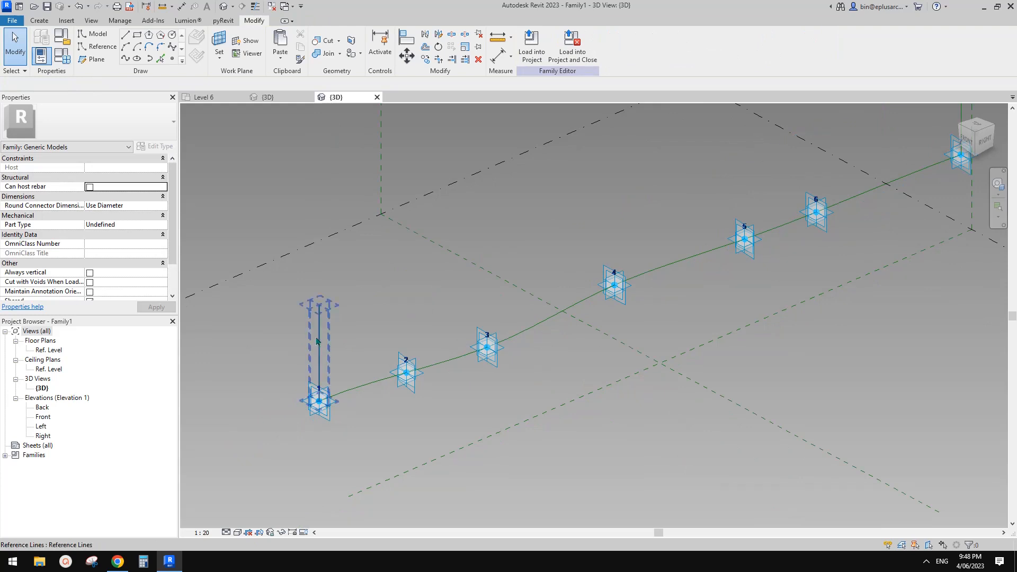
click(318, 340)
scroll(326, 337, down, 1)
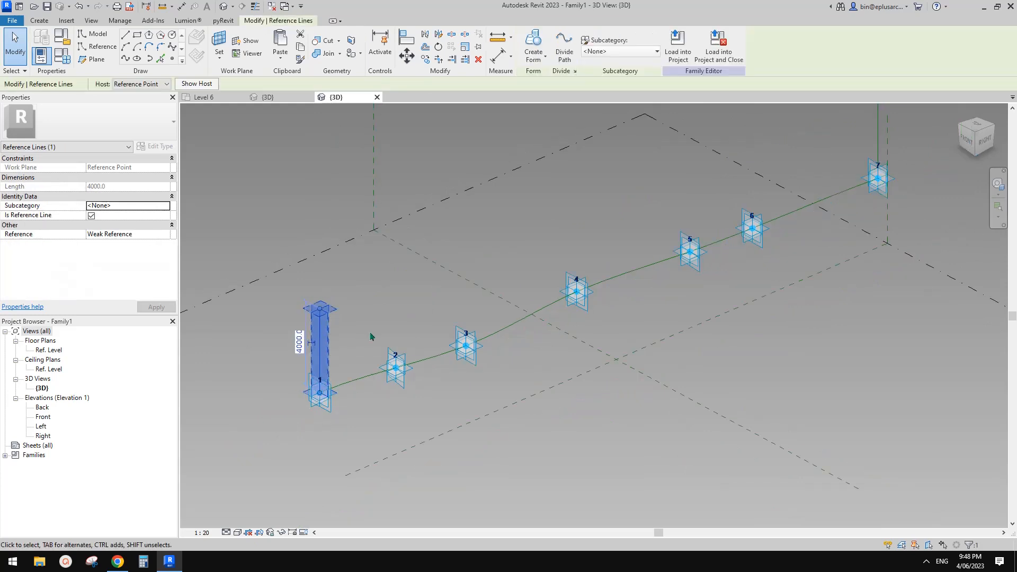
middle_drag(376, 340, 369, 372)
key(Delete)
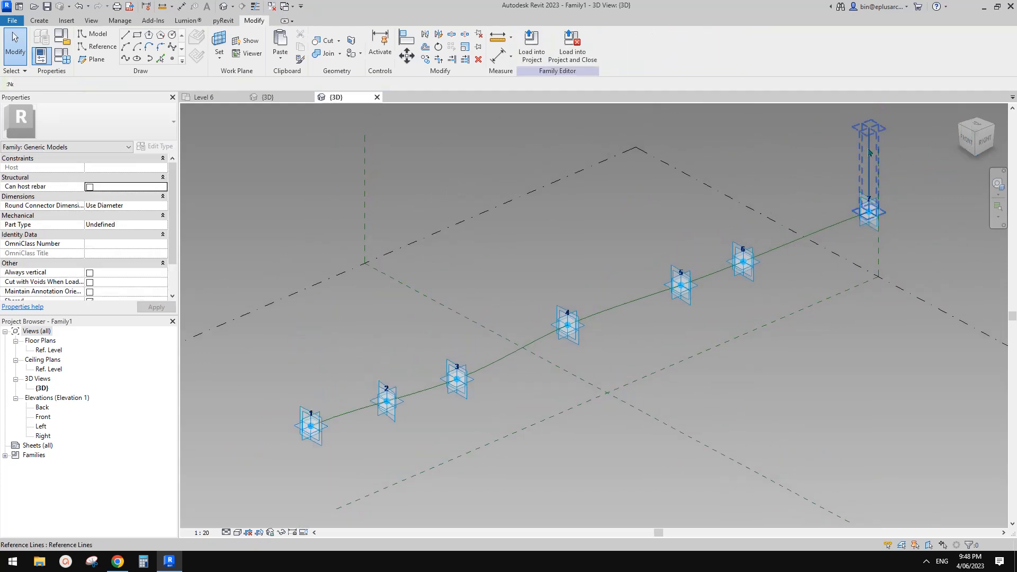
click(869, 158)
key(Delete)
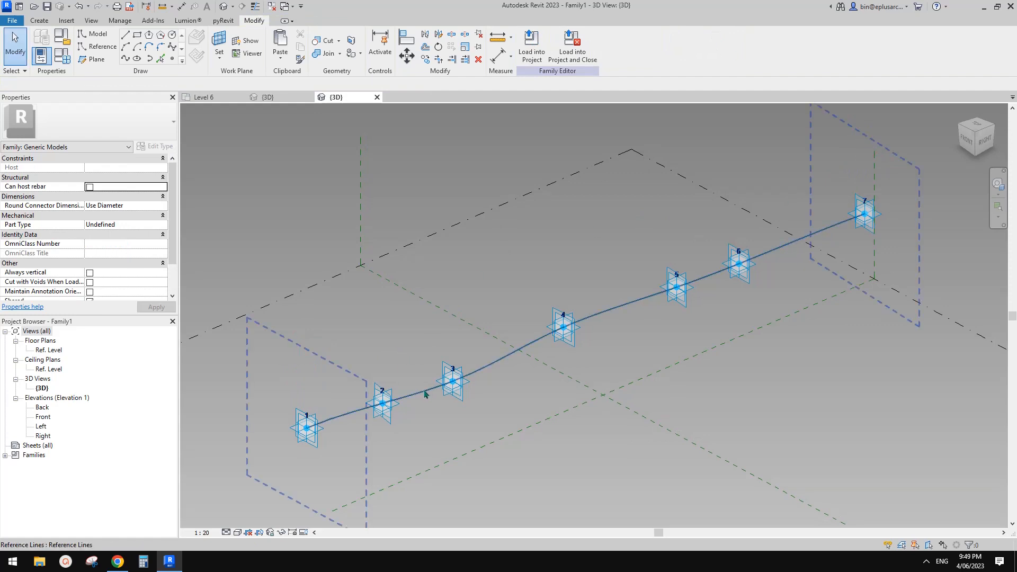
- Examine the reference points hosted at the ends of the spline through the adaptive points
click(321, 425)
middle_drag(321, 425, 303, 425)
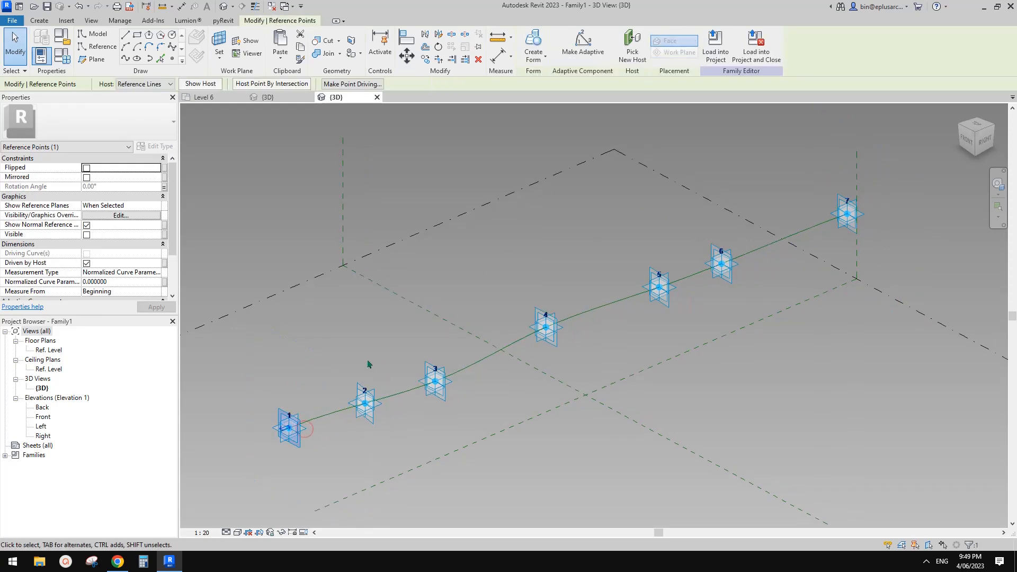
click(609, 349)
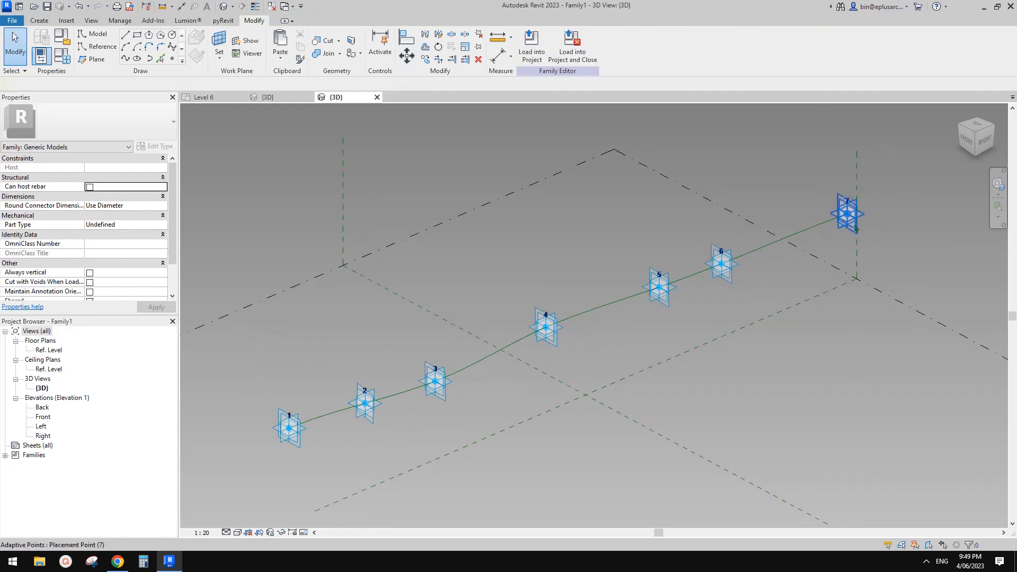
click(749, 175)
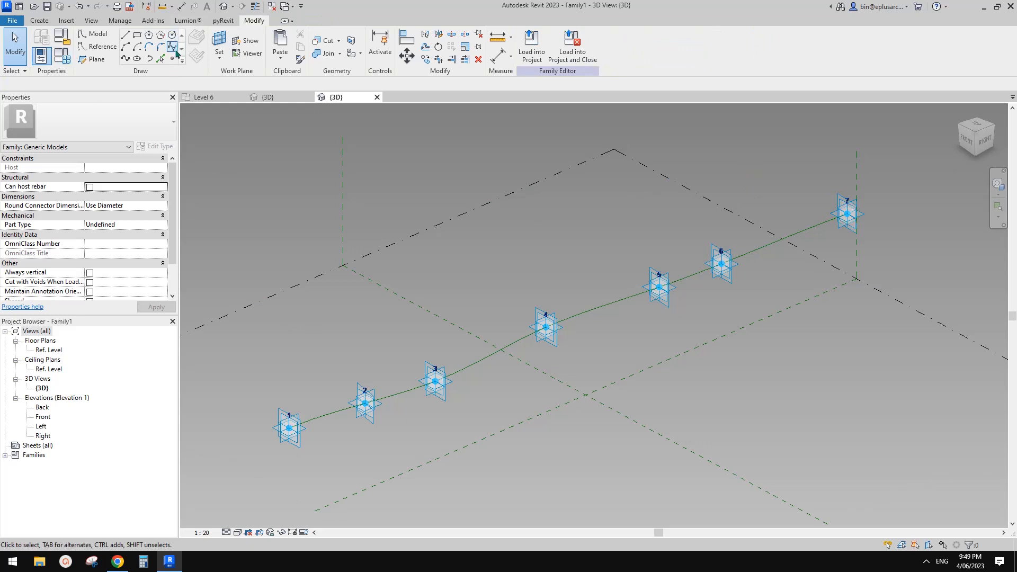
- Create a new family from the Metric Generic Model Adaptive.rft template
click(11, 20)
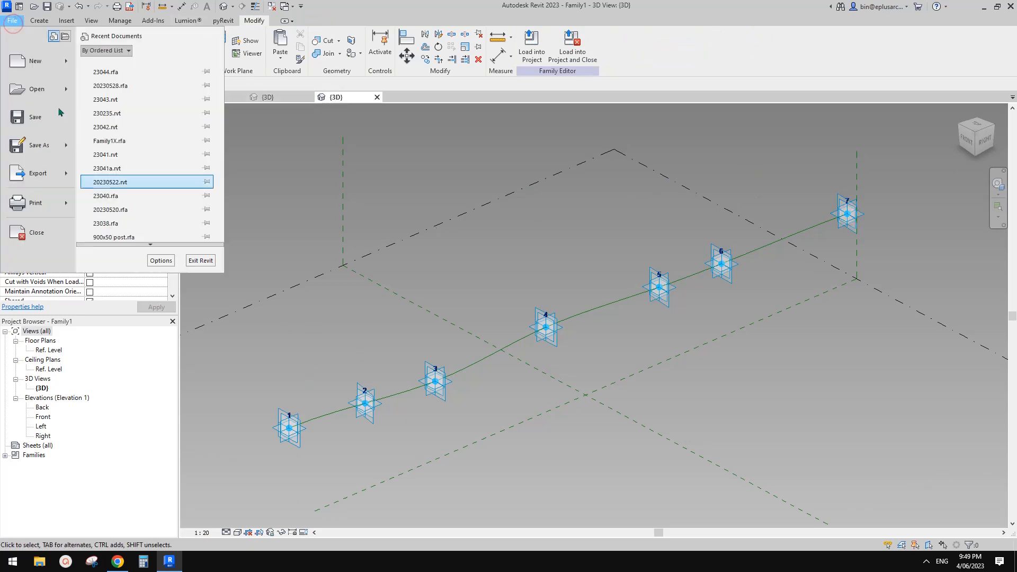
mouse_move(66, 63)
click(130, 95)
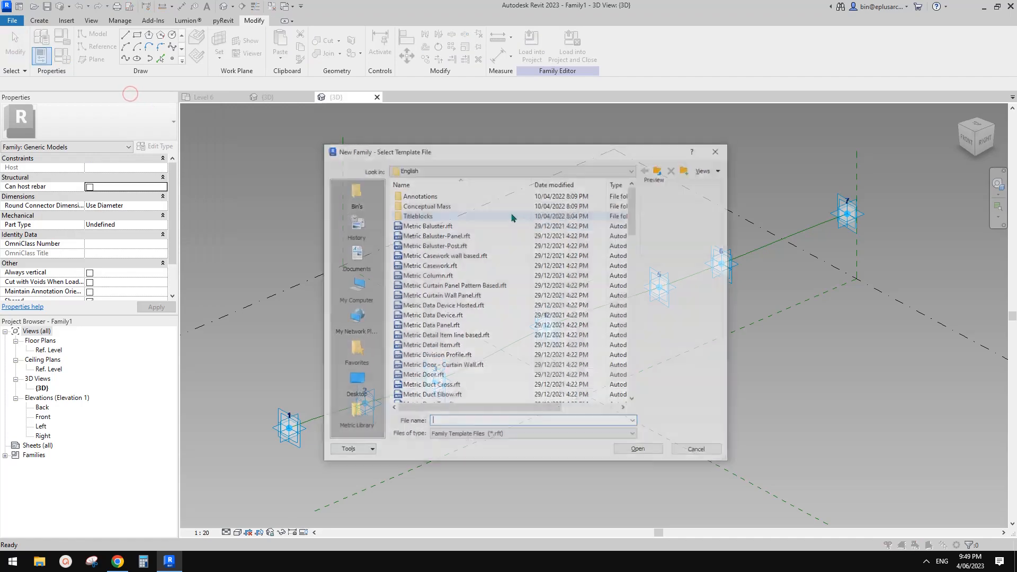
scroll(466, 292, down, 7)
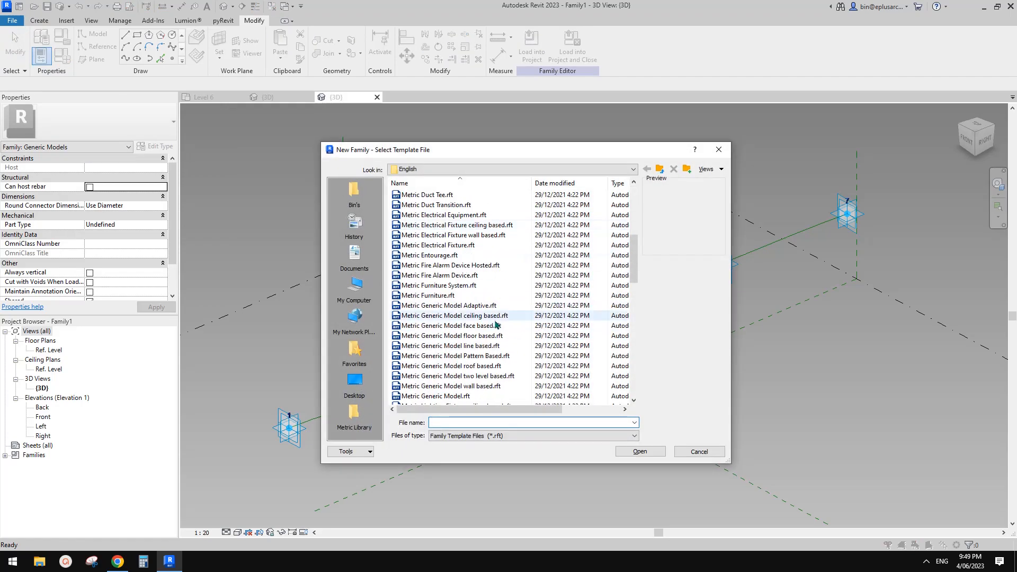
double_click(483, 306)
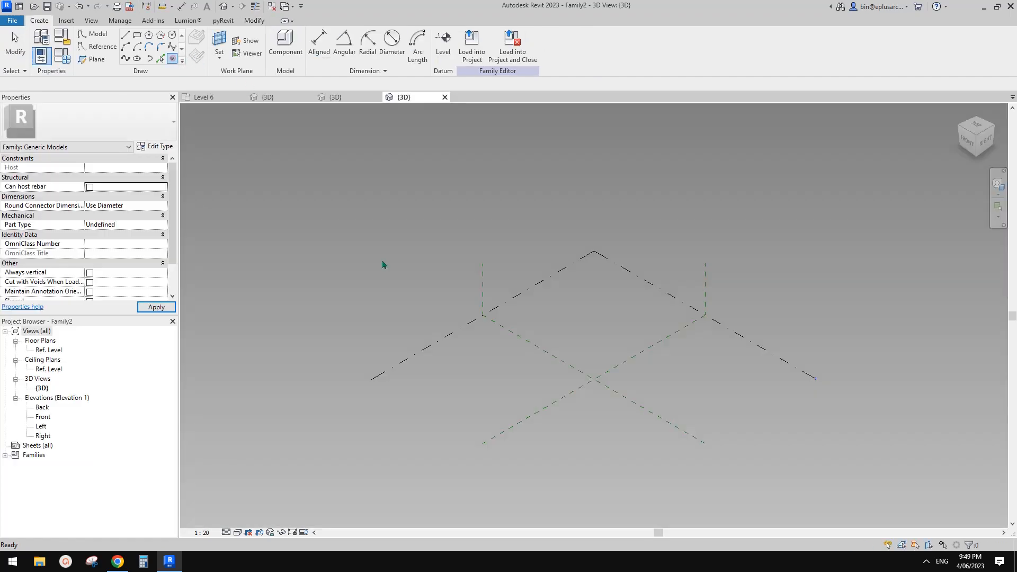
- Place a reference point on the Ref. Level near the centre of the reference planes and make it adaptive
click(535, 379)
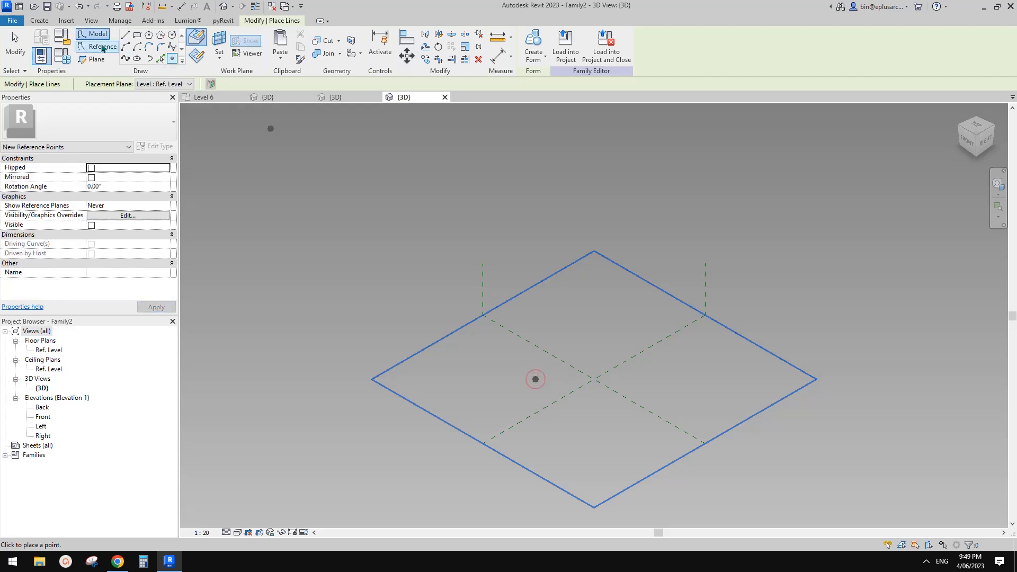
middle_drag(563, 286, 587, 297)
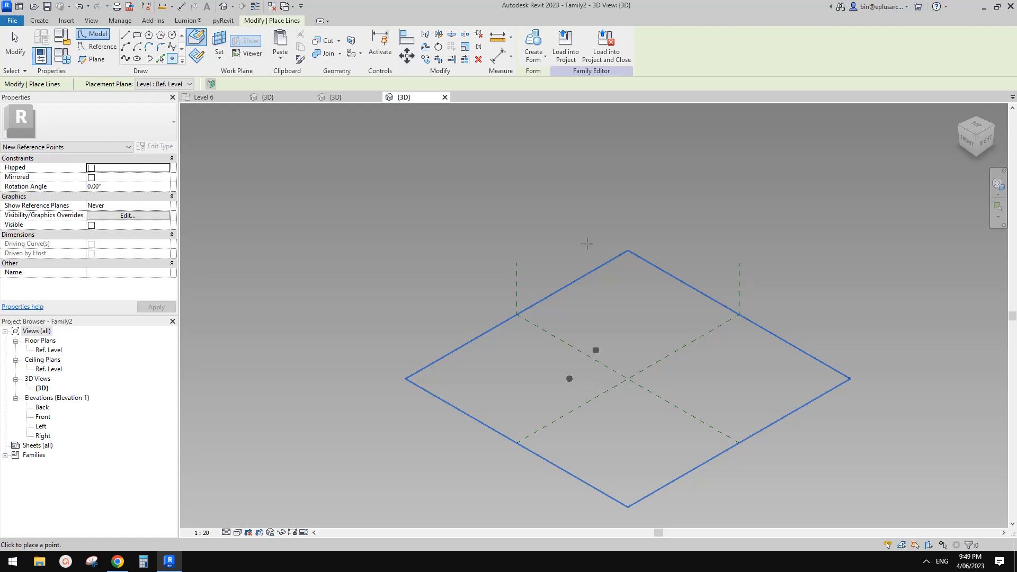
key(Escape)
click(570, 379)
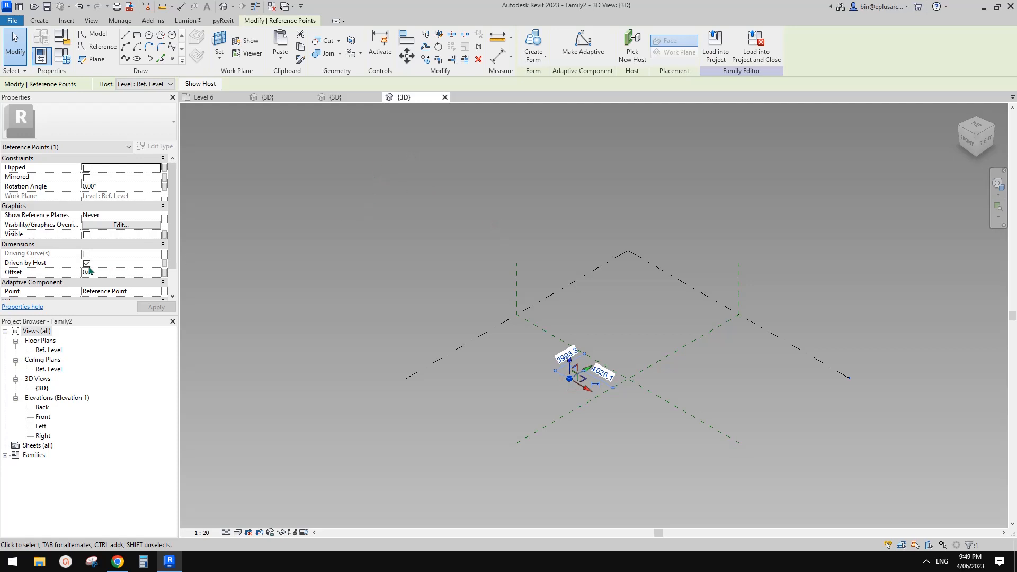
scroll(89, 271, down, 1)
click(112, 245)
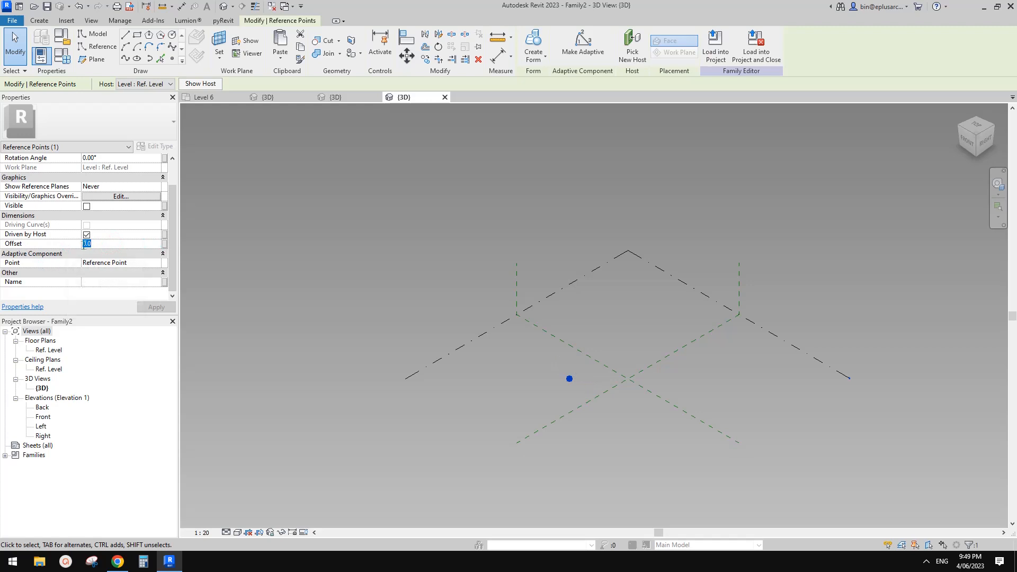
click(581, 381)
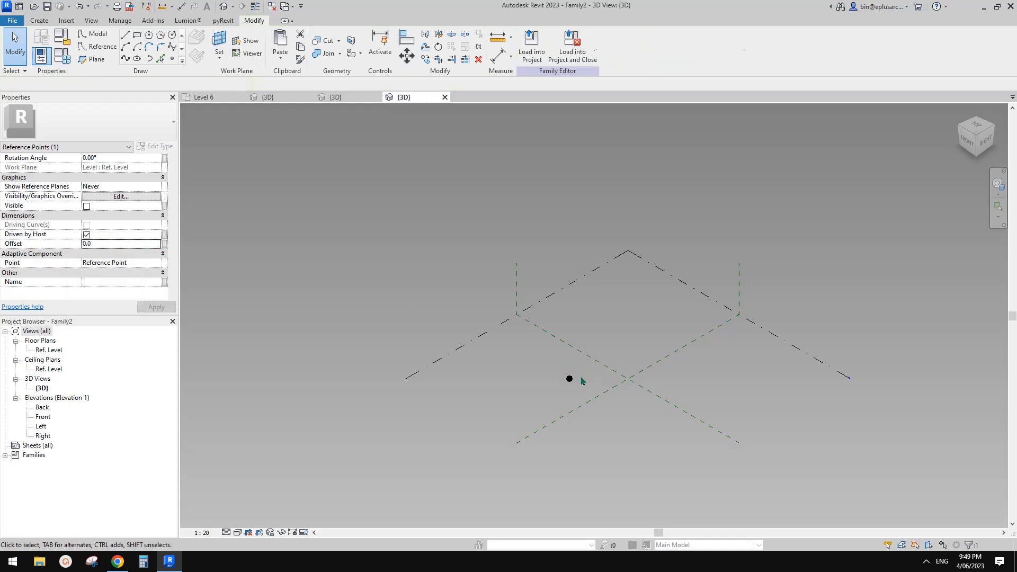
click(570, 377)
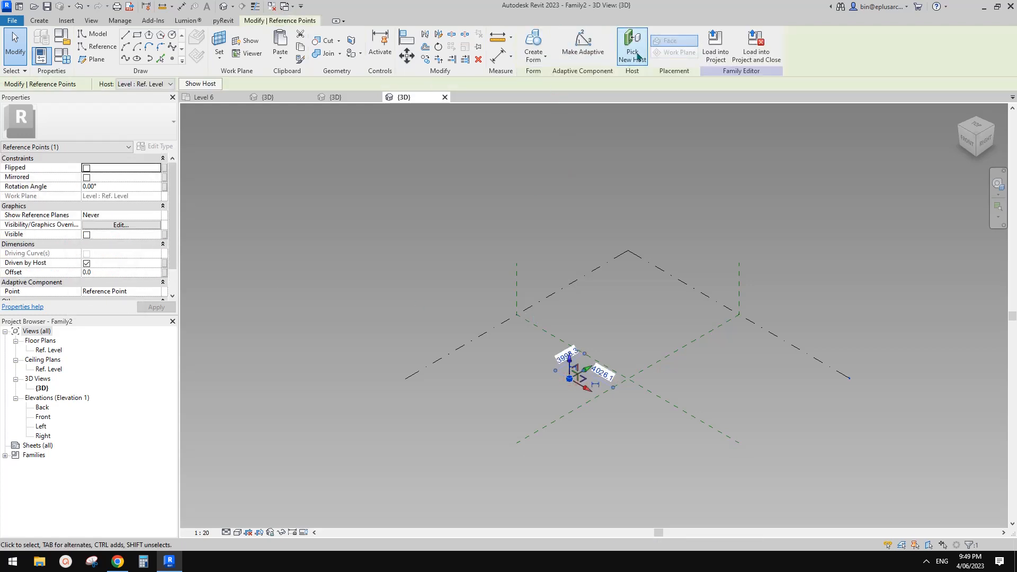
click(589, 49)
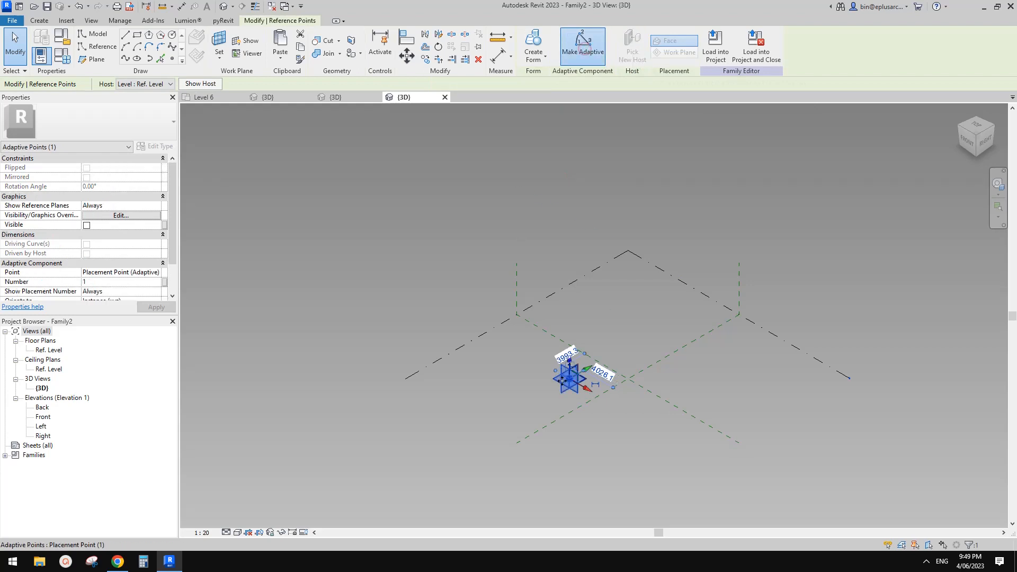
- Set the adaptive point's orientation to Global (xyz)
scroll(48, 262, down, 2)
click(134, 264)
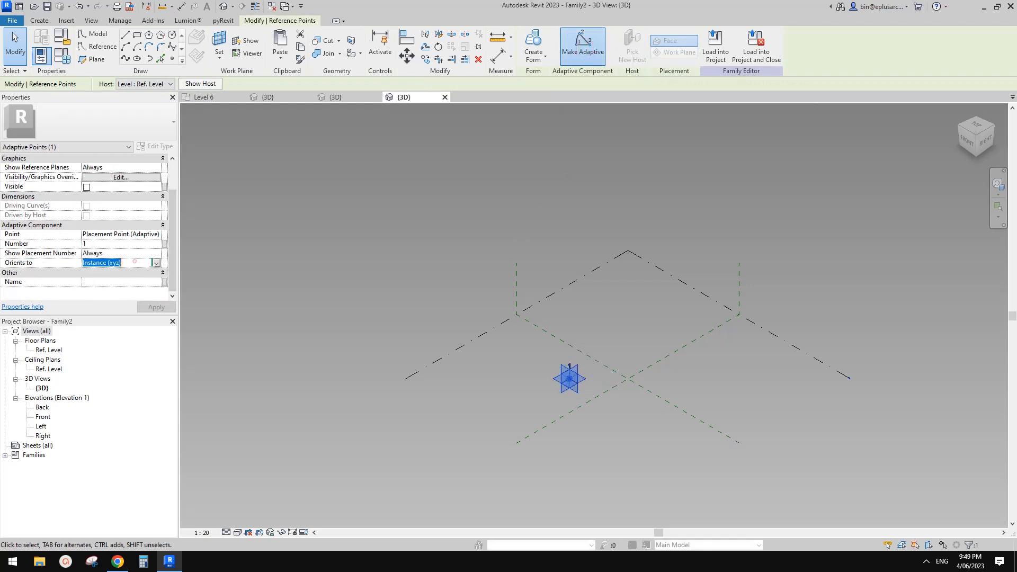
click(156, 263)
click(100, 304)
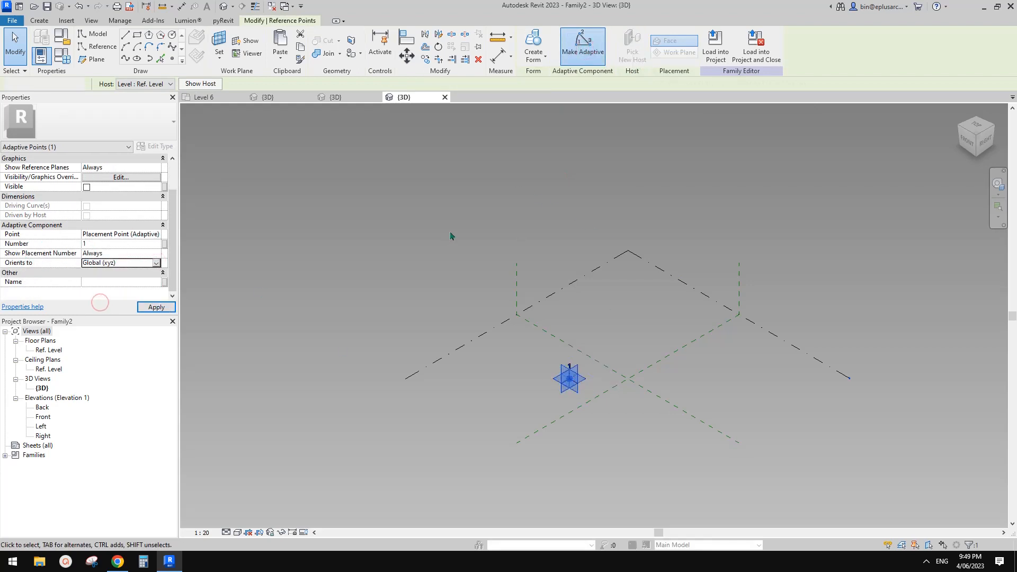
scroll(631, 354, up, 3)
click(607, 334)
scroll(579, 341, up, 2)
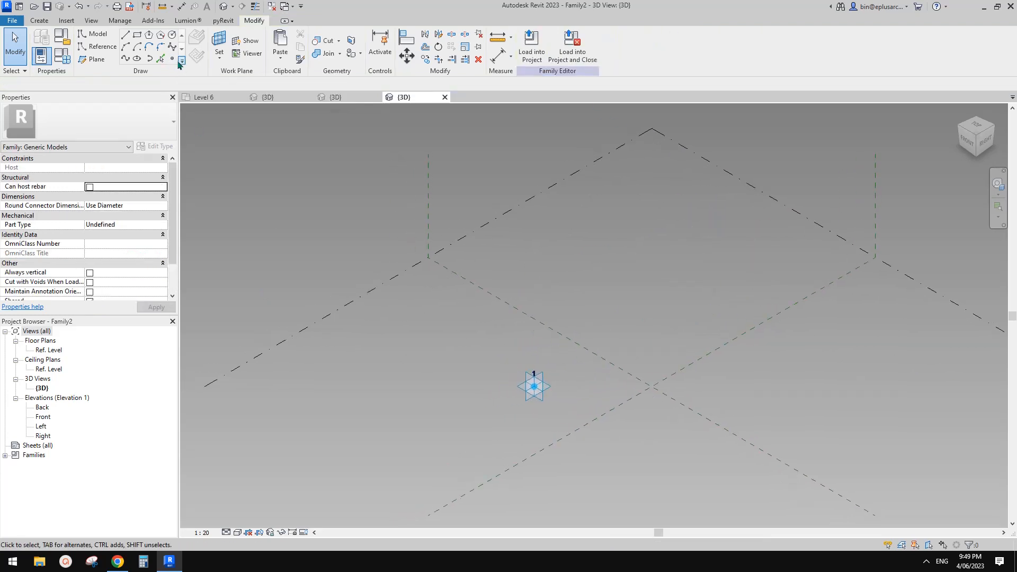
- Host a reference point on the horizontal plane of adaptive point 1 and raise it about 5421 above that plane
click(173, 59)
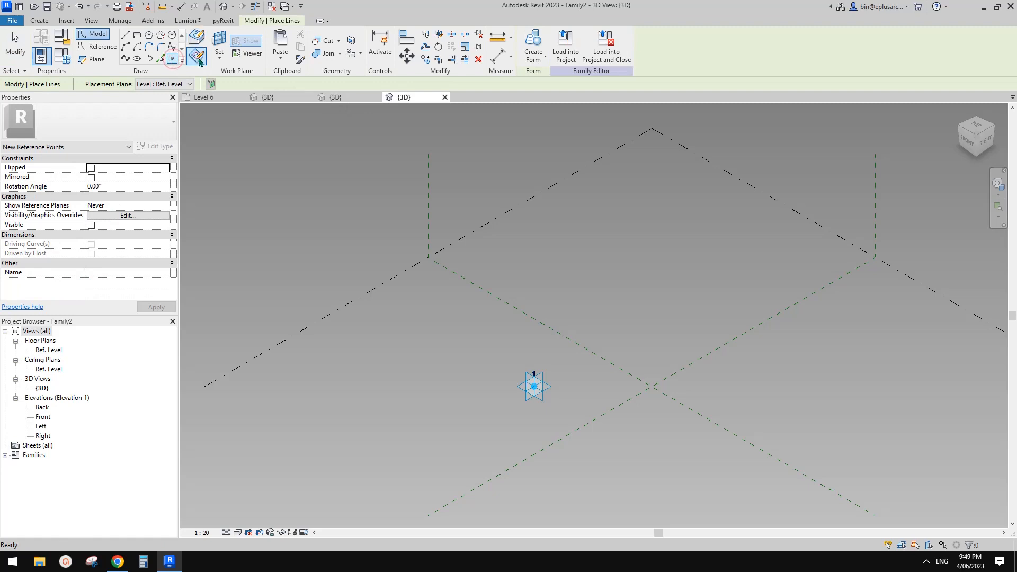
click(199, 62)
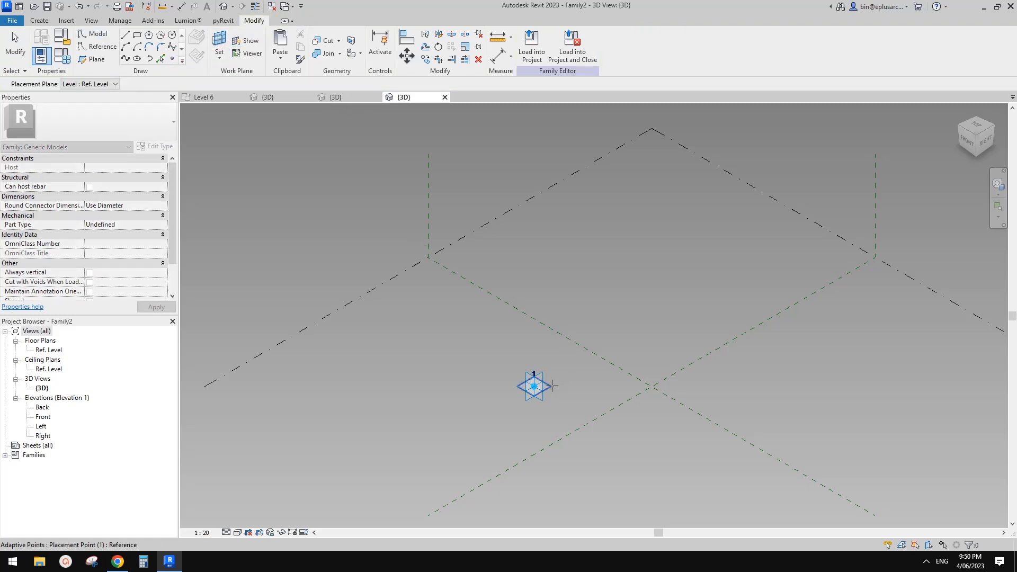
click(535, 387)
key(Escape)
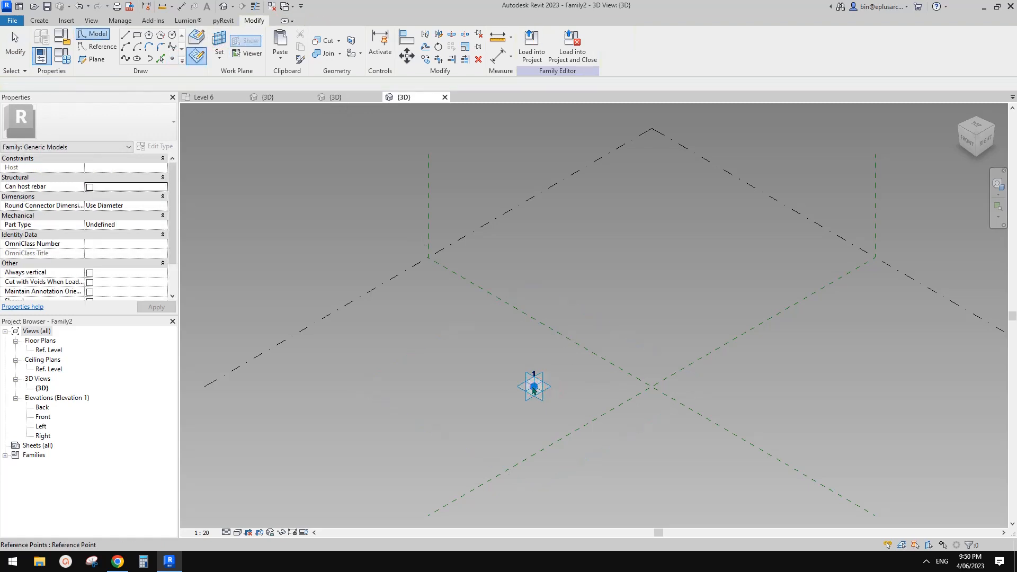
drag(533, 365, 579, 277)
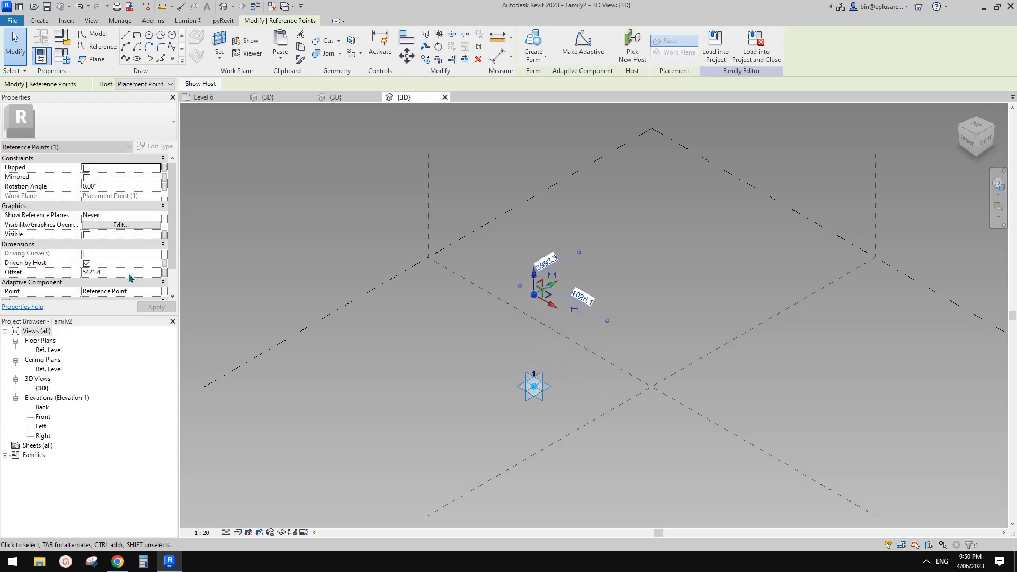
- Set the hosted reference point's offset from adaptive point 1 to 4000
click(165, 272)
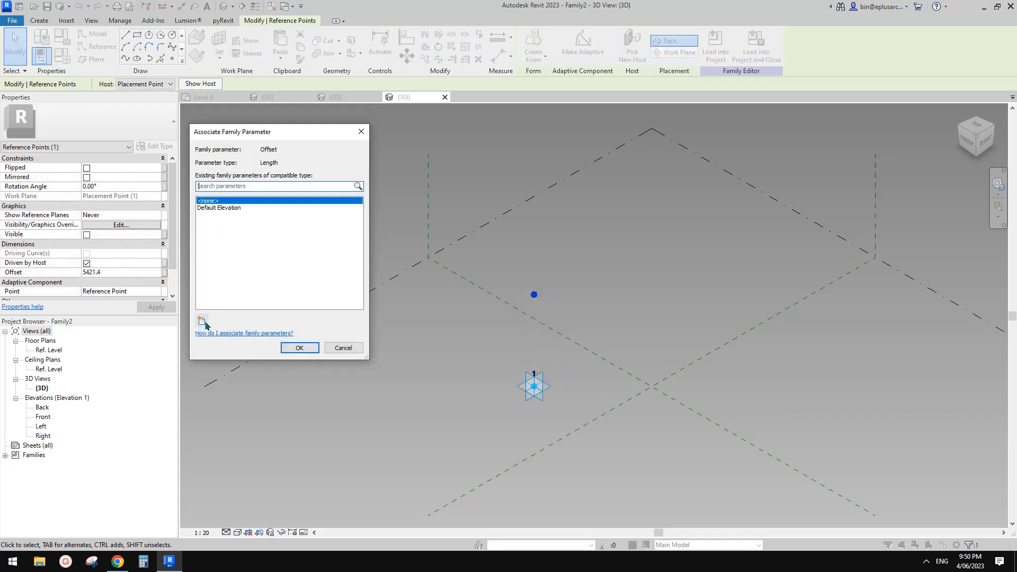
key(Escape)
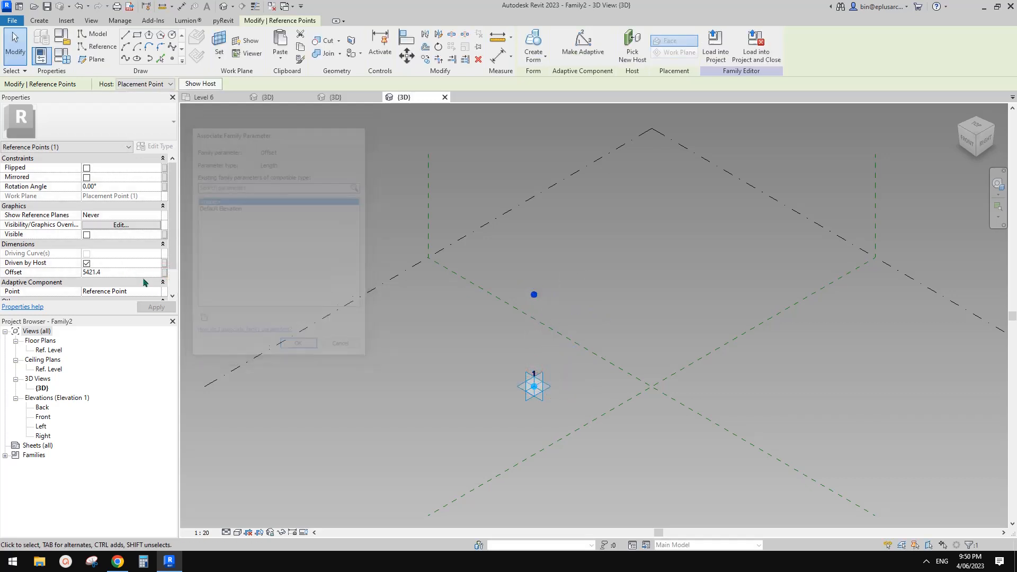
double_click(127, 273)
text(4000)
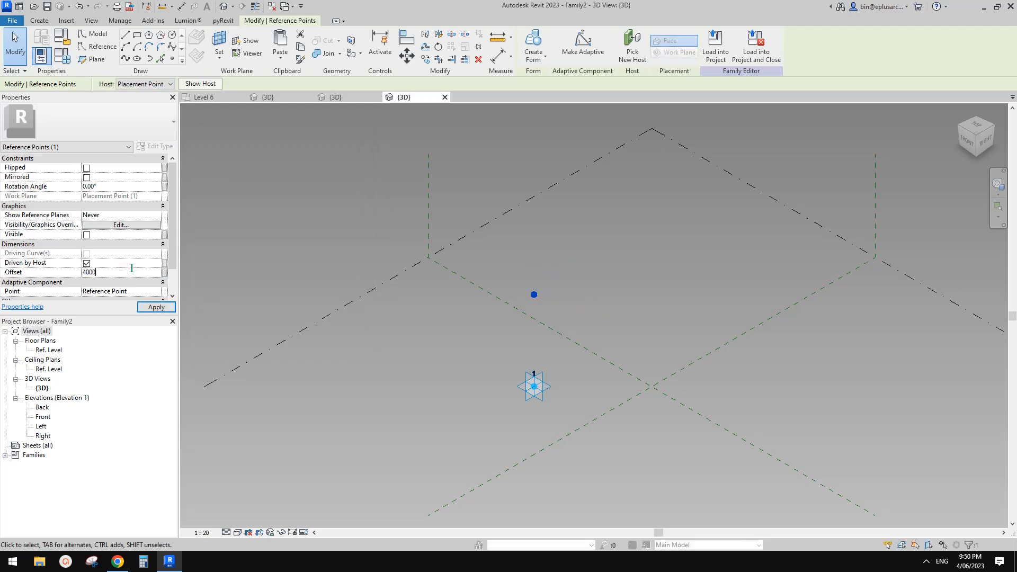
key(Return)
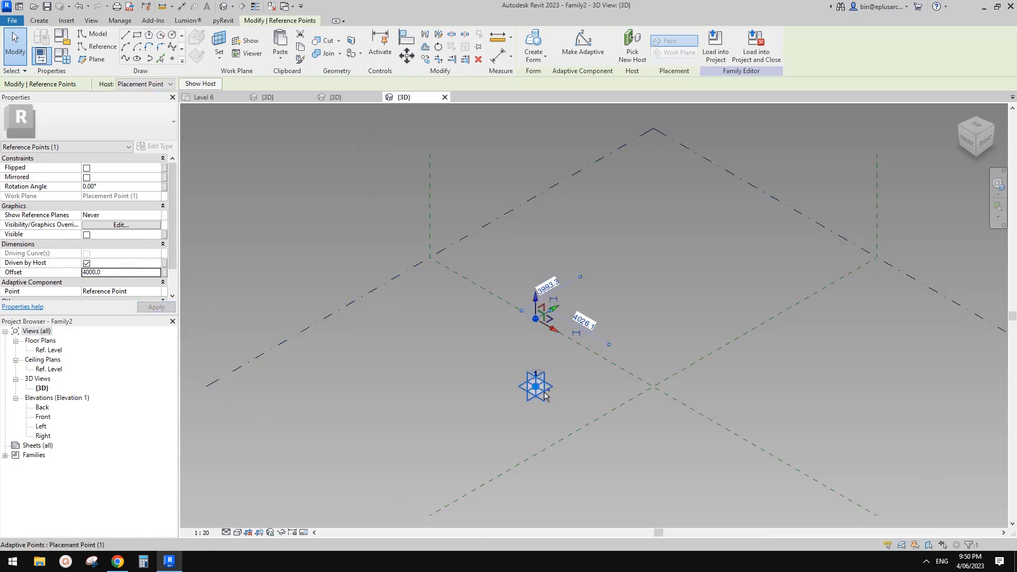
- Connect adaptive point 1 and the reference point above it with a vertical spline model line
click(126, 58)
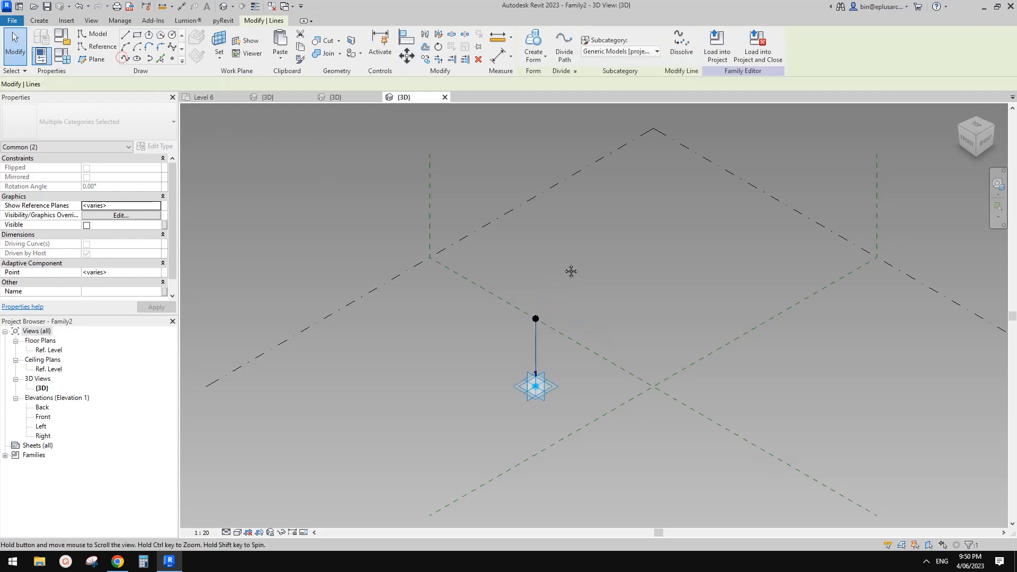
middle_drag(571, 270, 570, 275)
scroll(576, 363, up, 2)
click(501, 369)
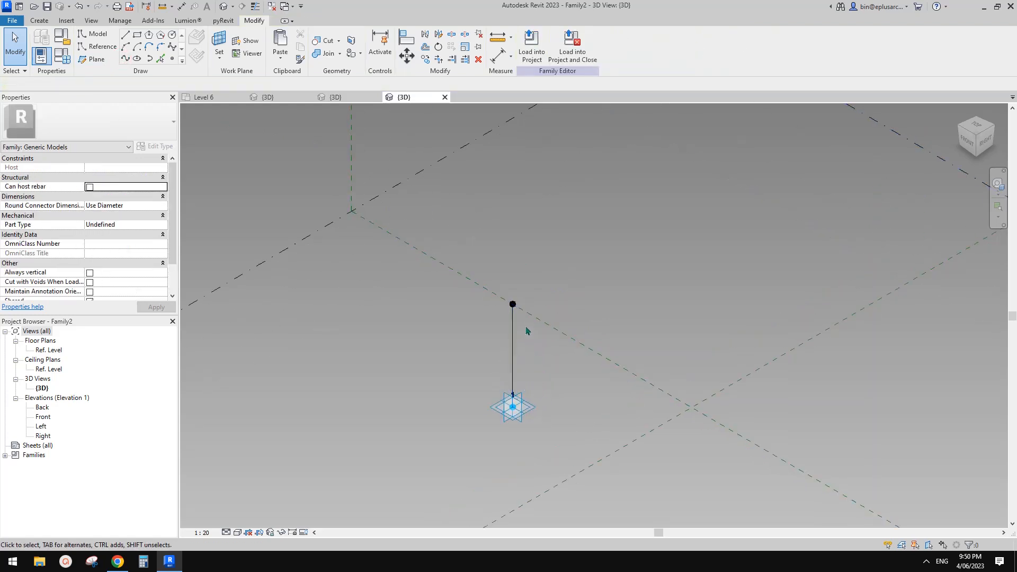
middle_drag(522, 338, 521, 331)
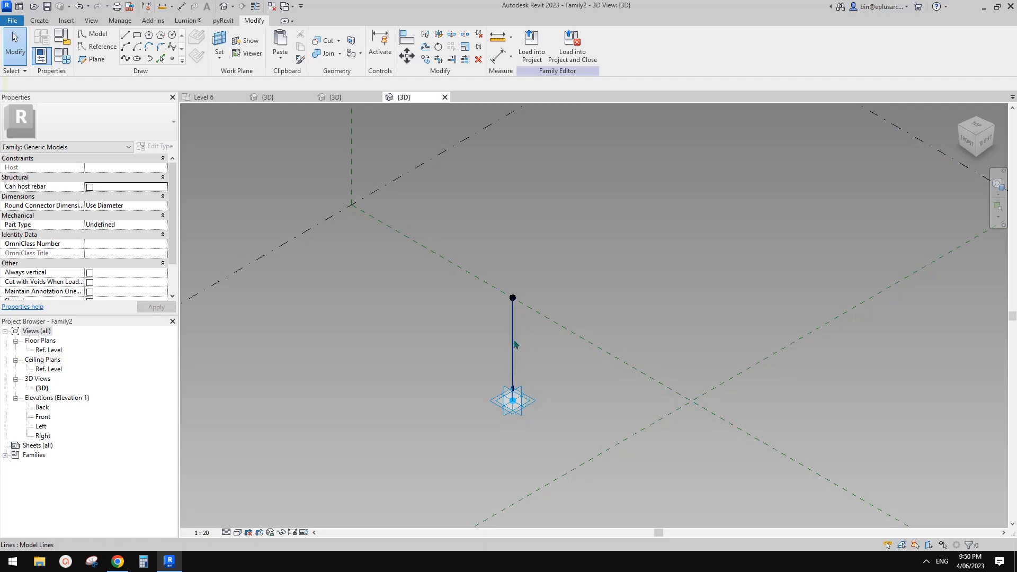
click(519, 313)
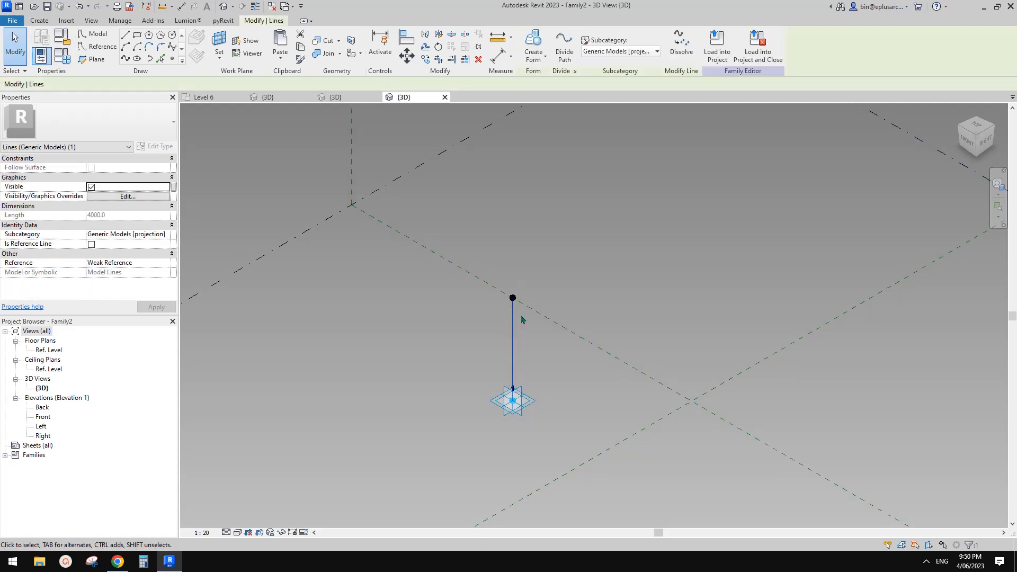
middle_drag(522, 374, 508, 408)
click(537, 337)
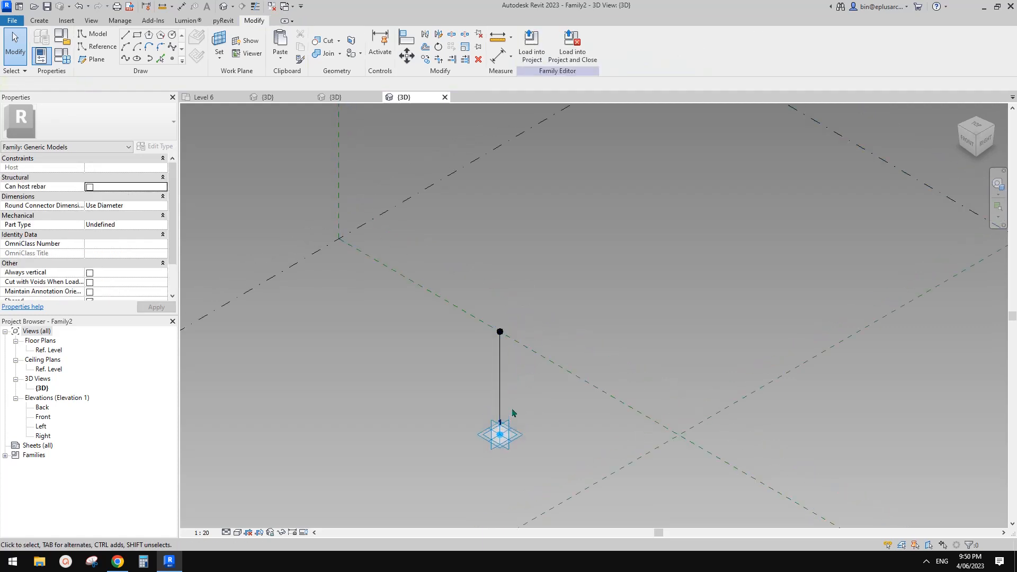
- Load the one-point adaptive family into Family1 only and place one instance above the spline between points 1 and 2
click(528, 57)
click(439, 233)
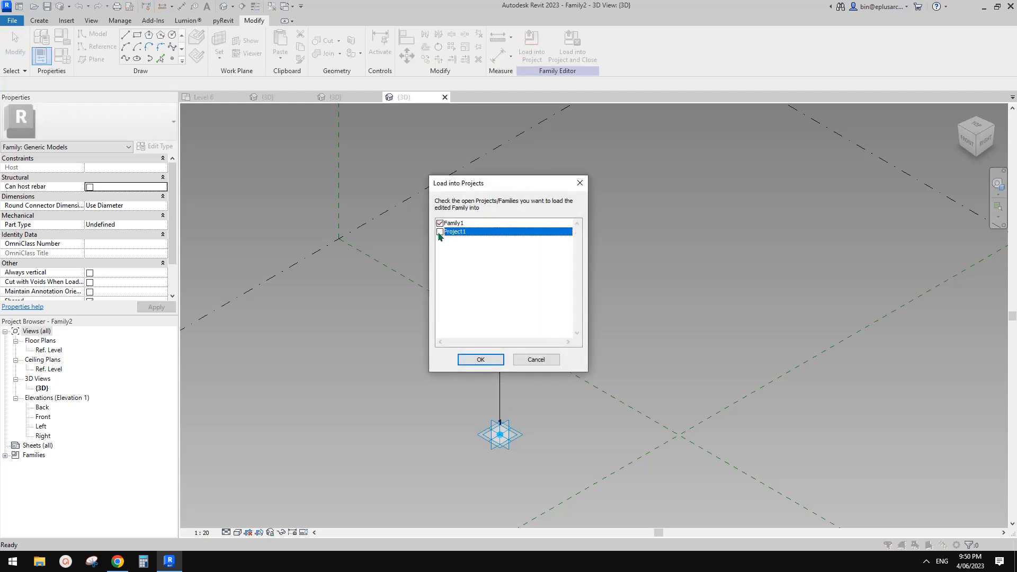
click(481, 360)
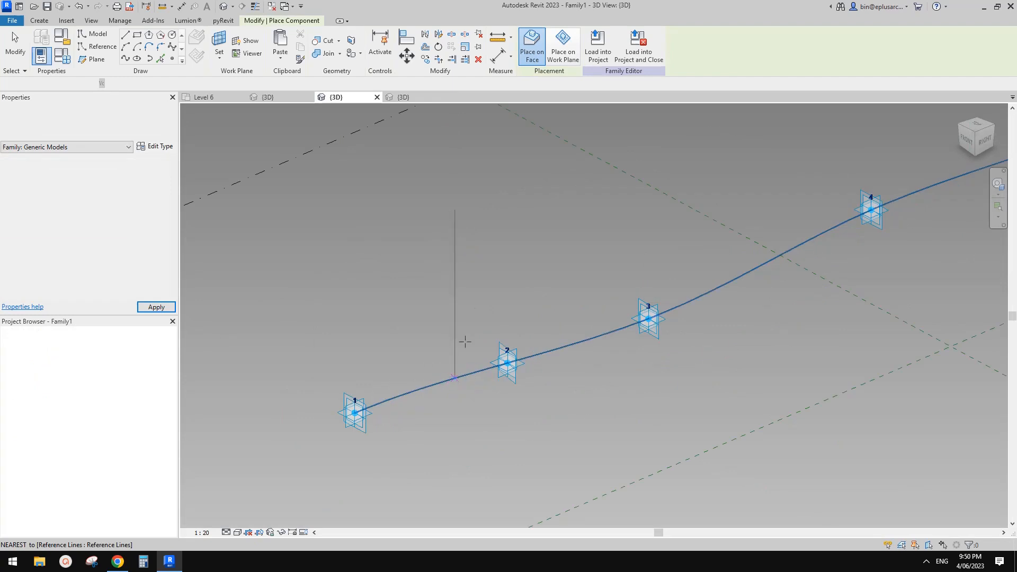
key(Escape)
key(Escape)
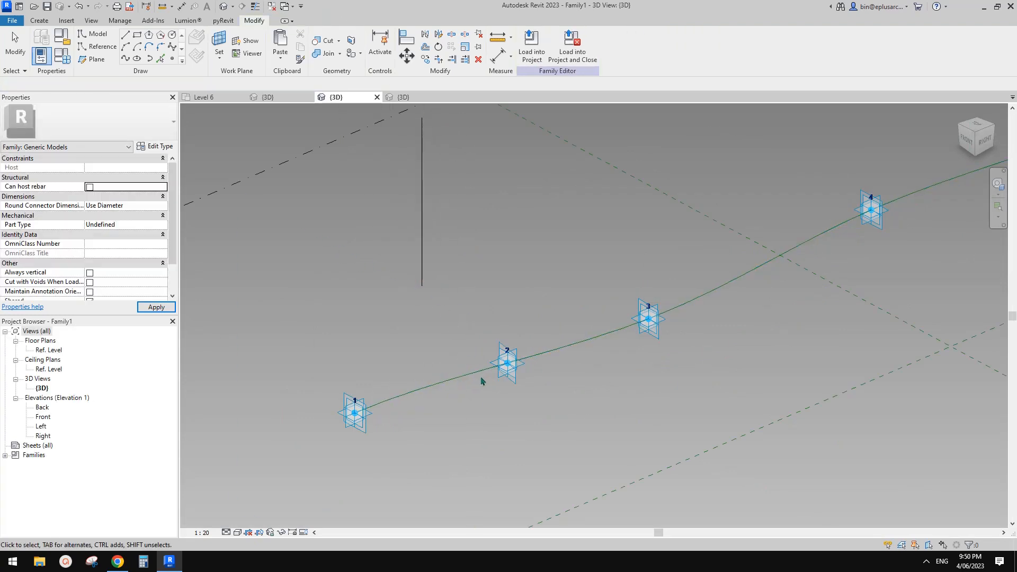
- Divide the spline's path and link its number of divisions to a new family type parameter named NO
click(481, 369)
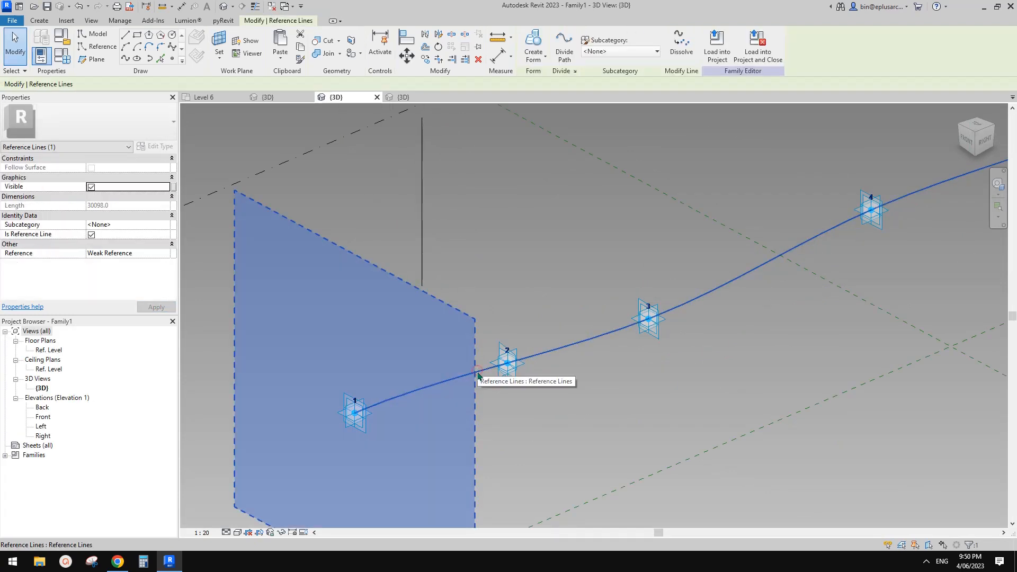
click(565, 51)
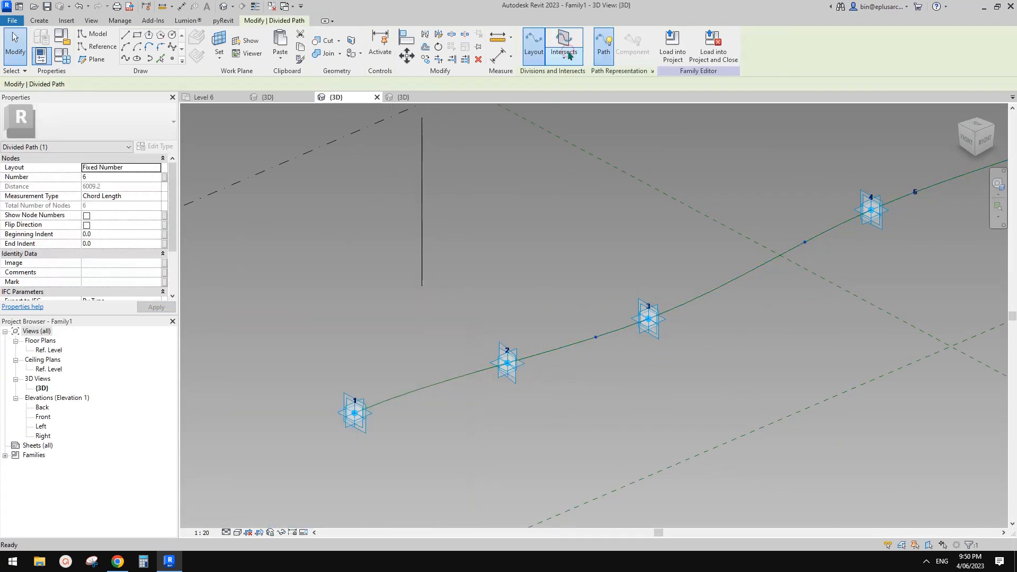
click(164, 178)
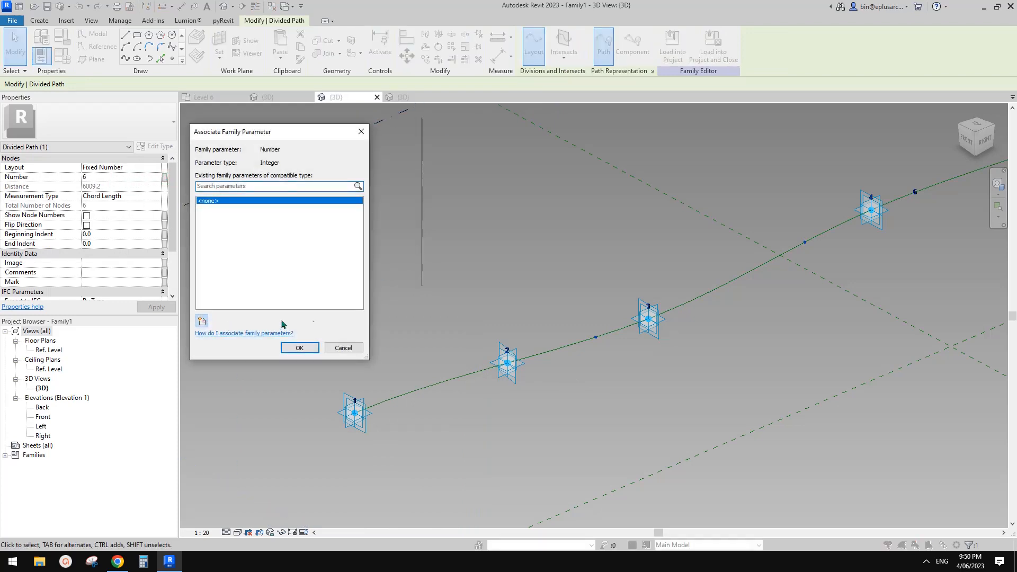
click(202, 320)
text(NO.)
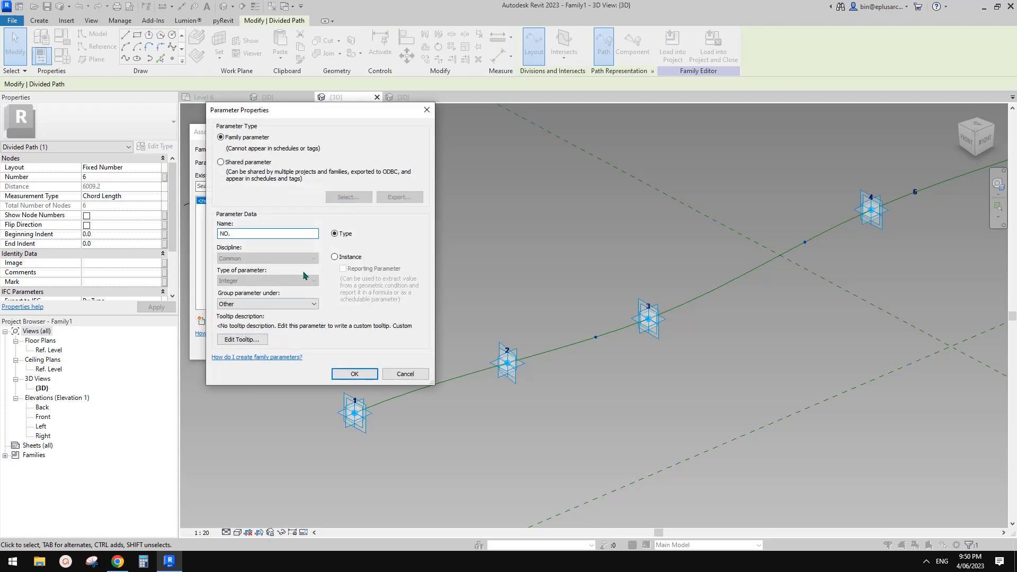
click(354, 373)
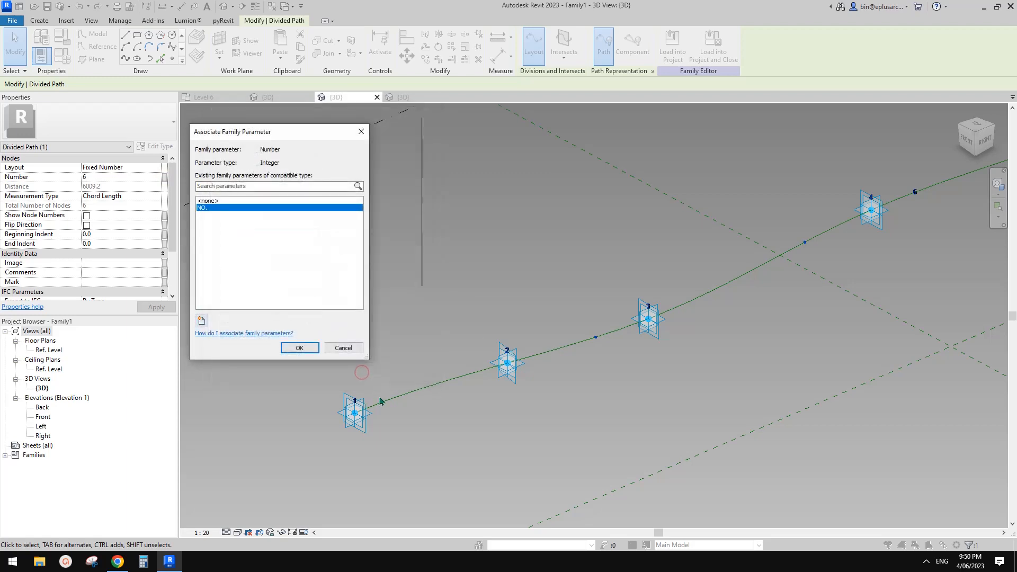
click(299, 350)
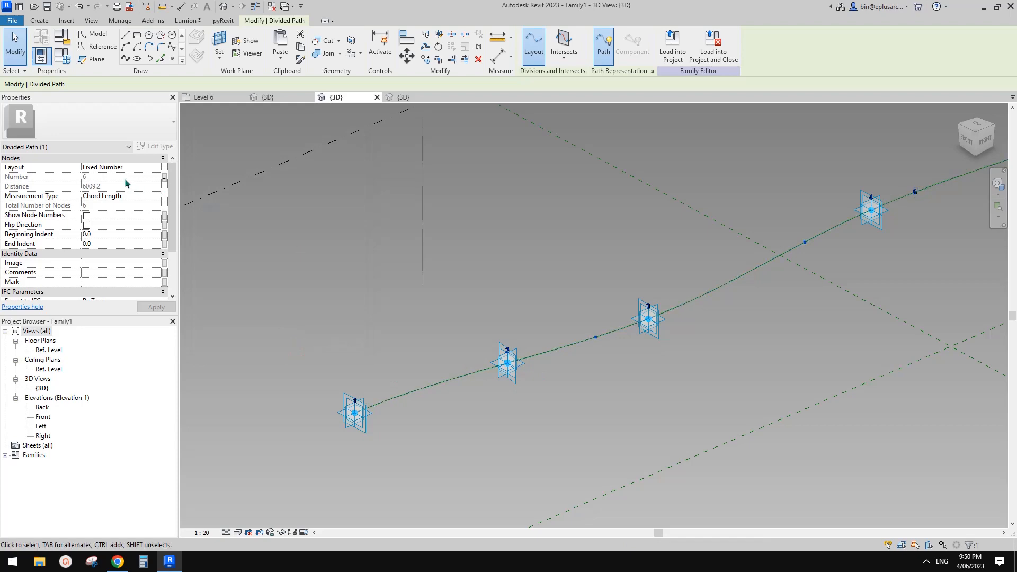
- Set the family's NO. parameter to 30
click(53, 61)
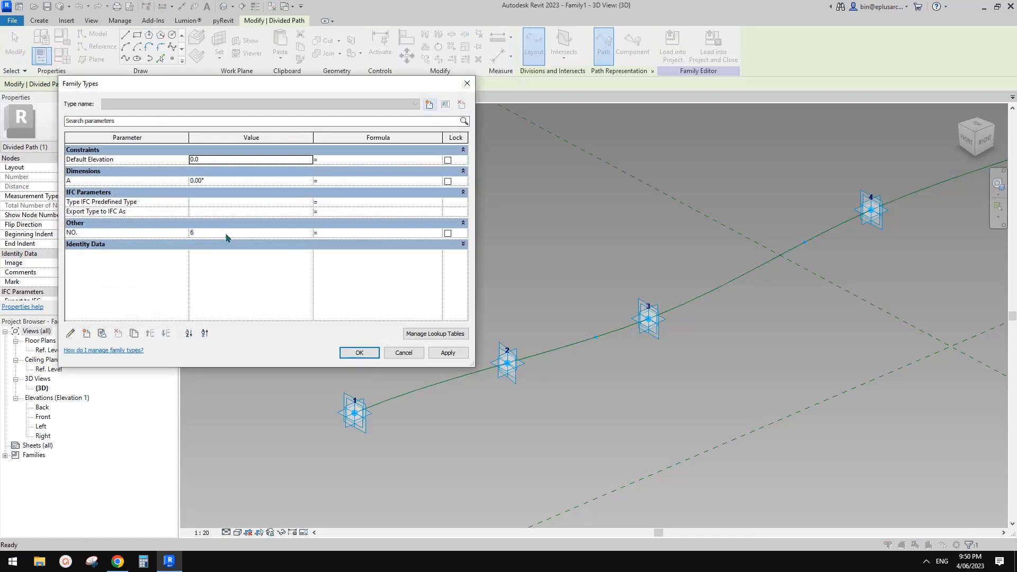
click(226, 234)
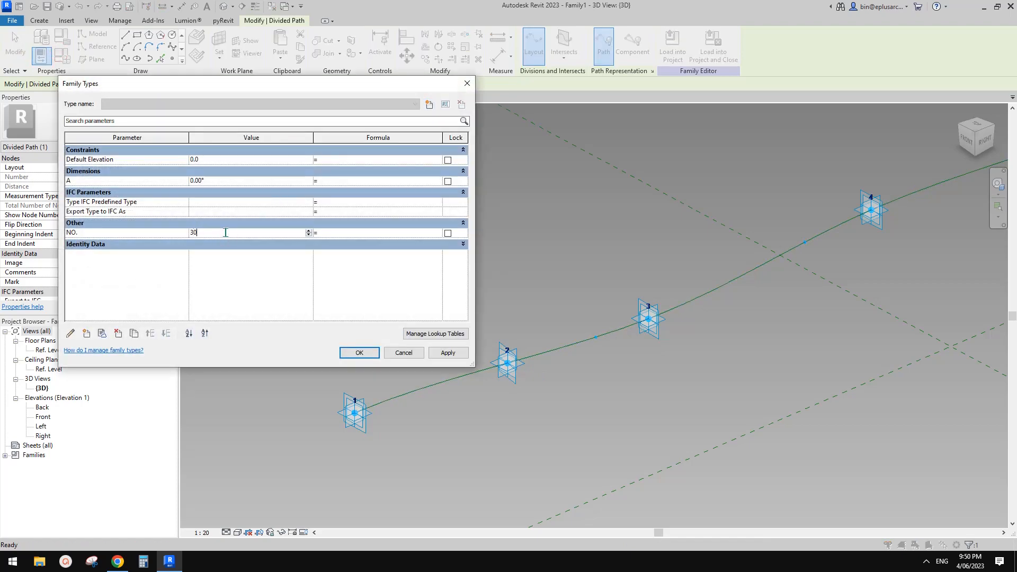
click(359, 354)
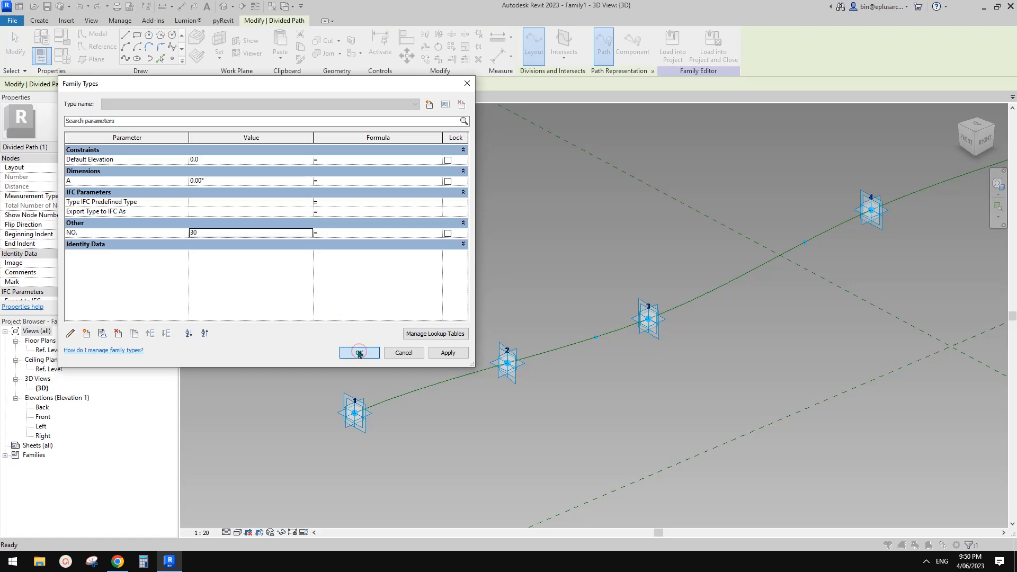
- Re-host the one-point component on a division node between points 1 and 2 and repeat it along the divided spline
scroll(519, 326, down, 2)
middle_drag(526, 328, 470, 341)
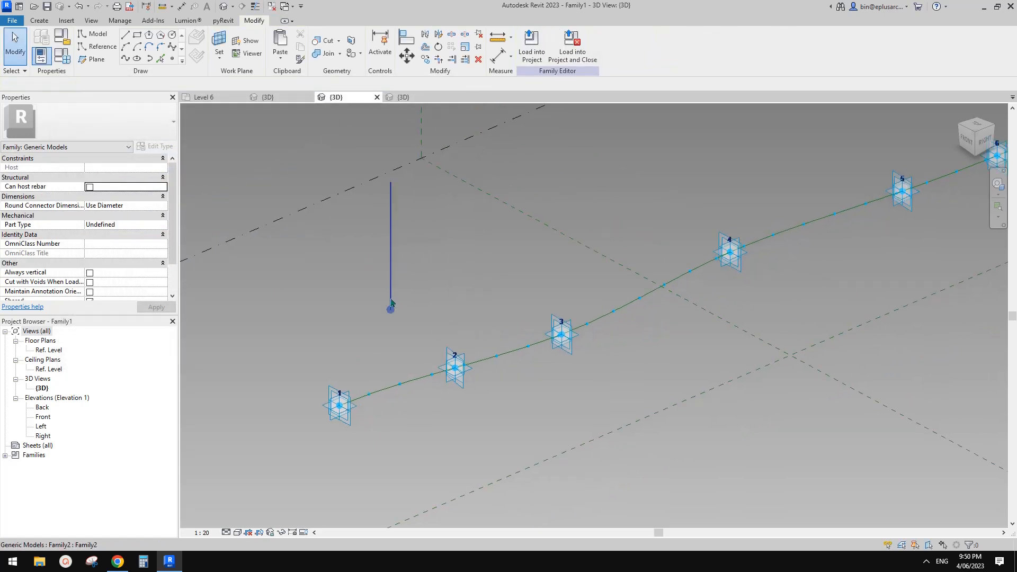
click(390, 303)
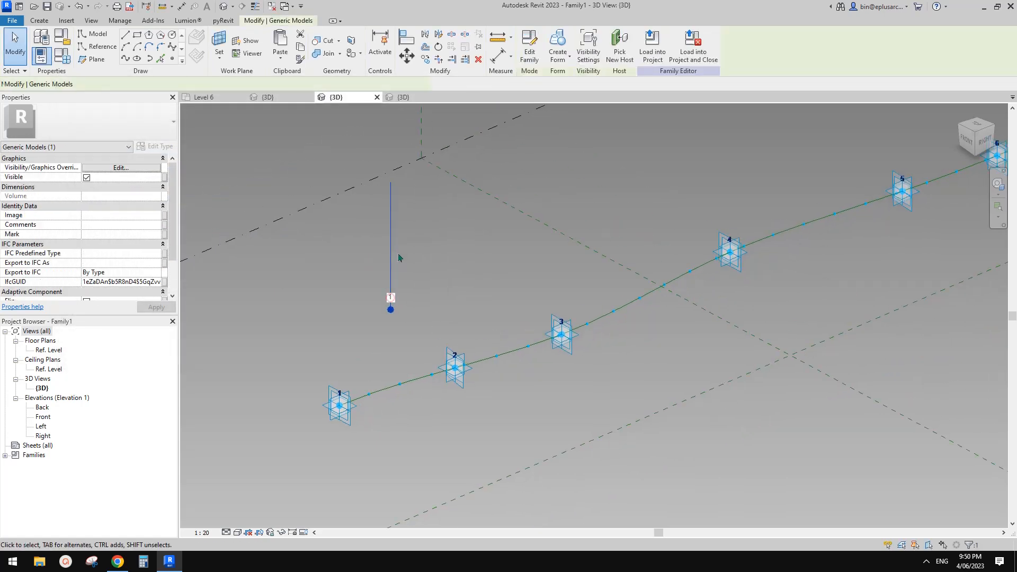
click(390, 309)
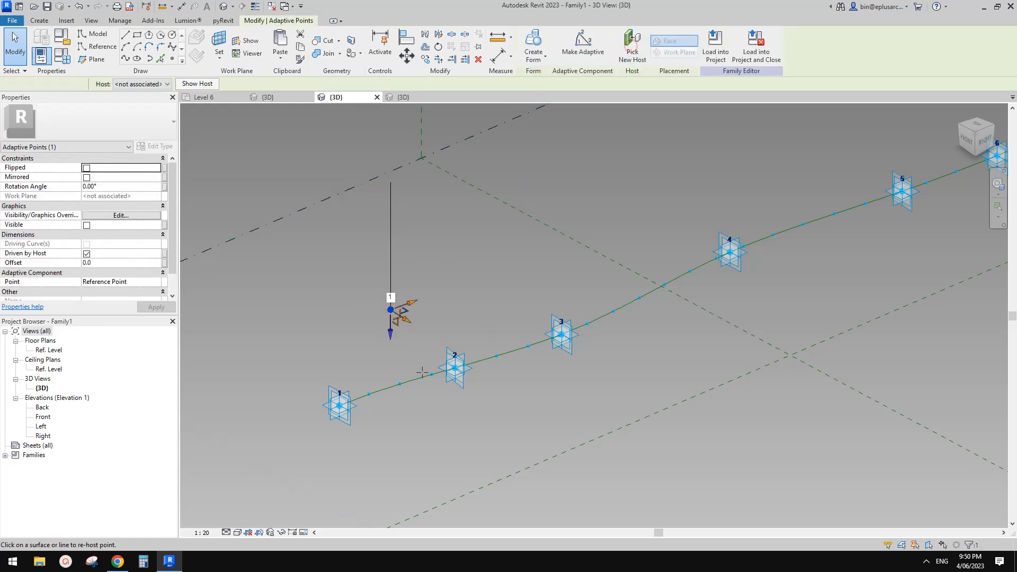
click(399, 382)
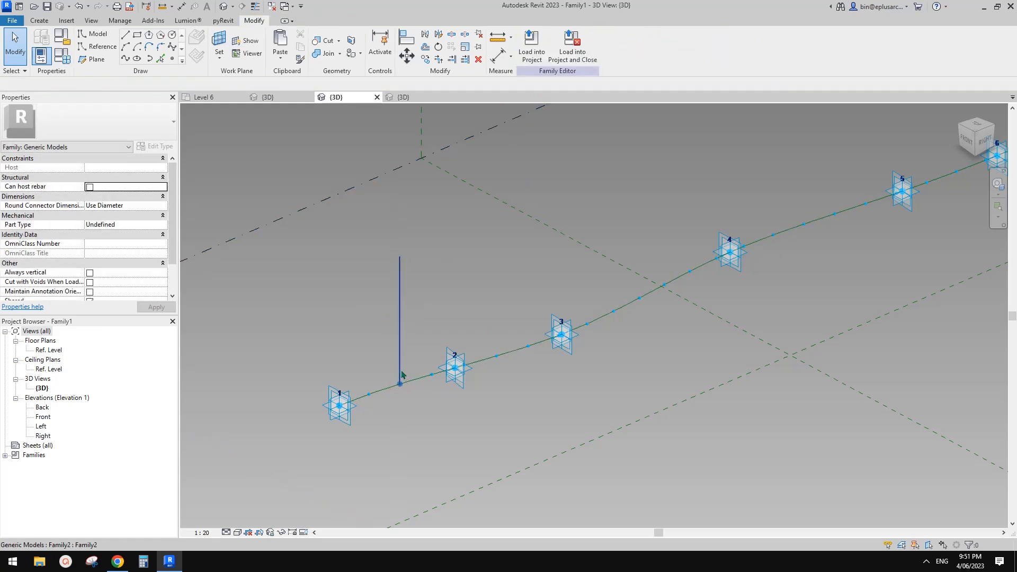
click(401, 375)
click(453, 46)
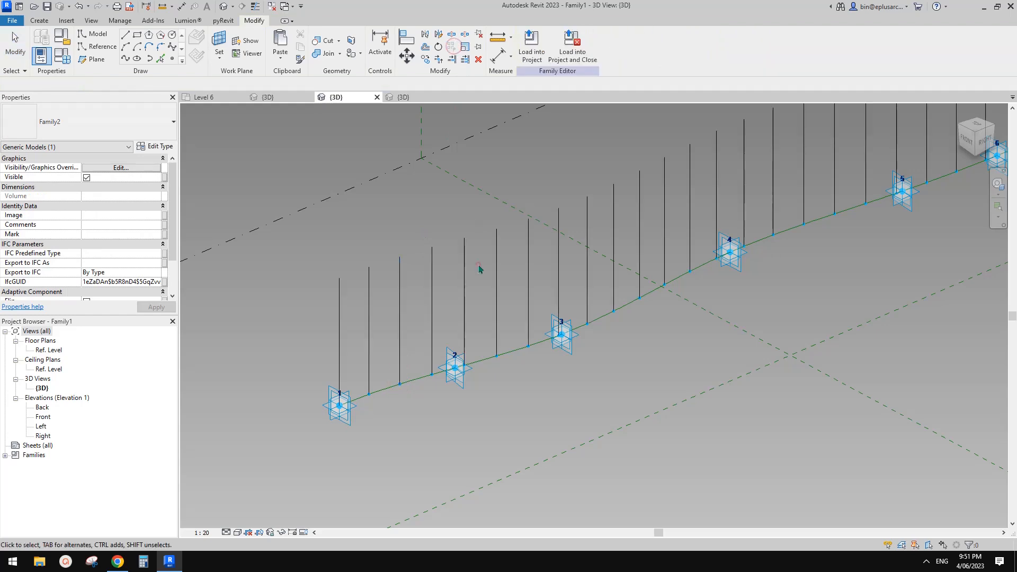
- Test the repeater with the NO. parameter set to 50 and to 100
scroll(478, 266, down, 4)
middle_drag(594, 241, 481, 347)
scroll(474, 347, up, 1)
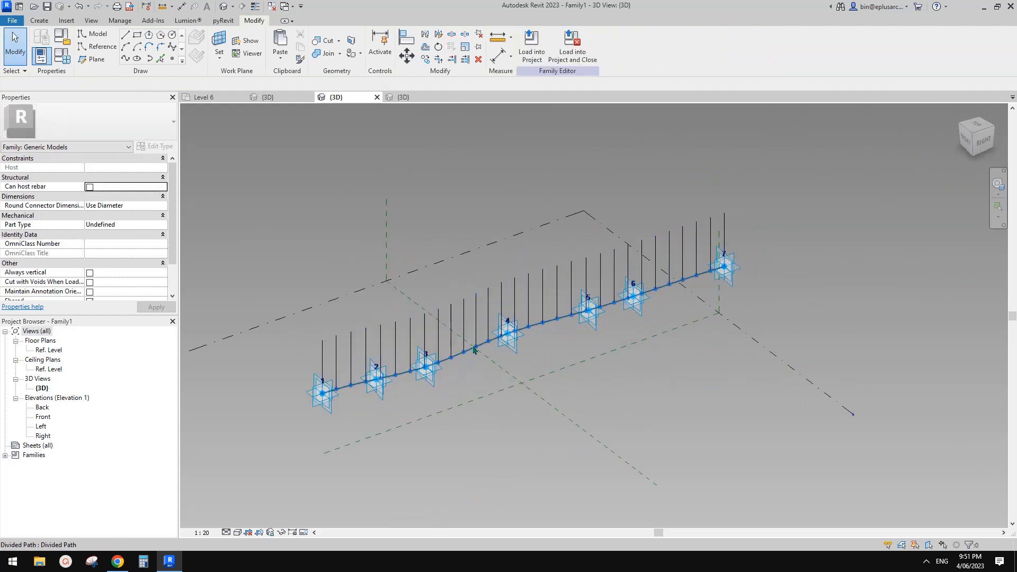
click(470, 354)
click(62, 56)
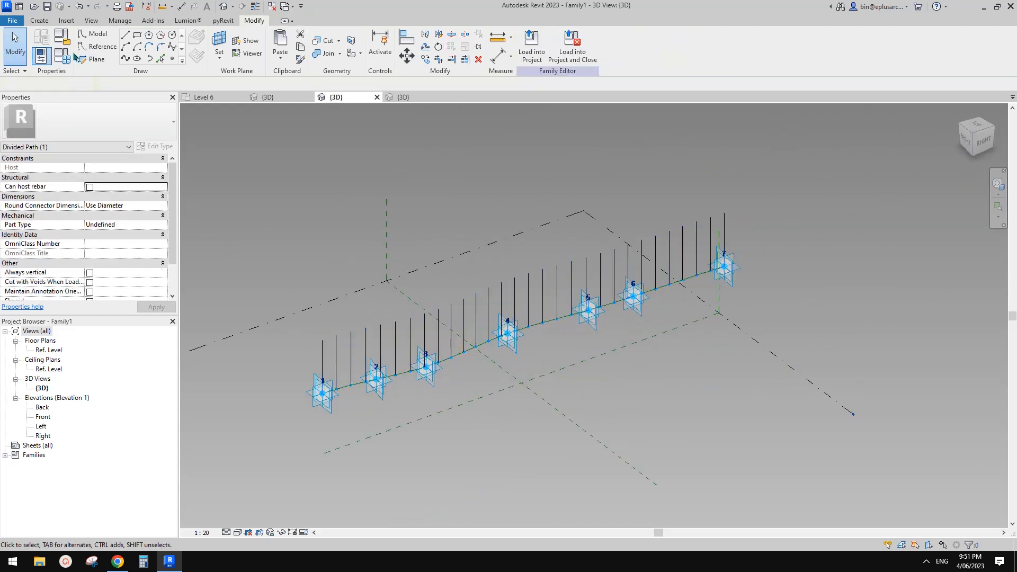
click(223, 235)
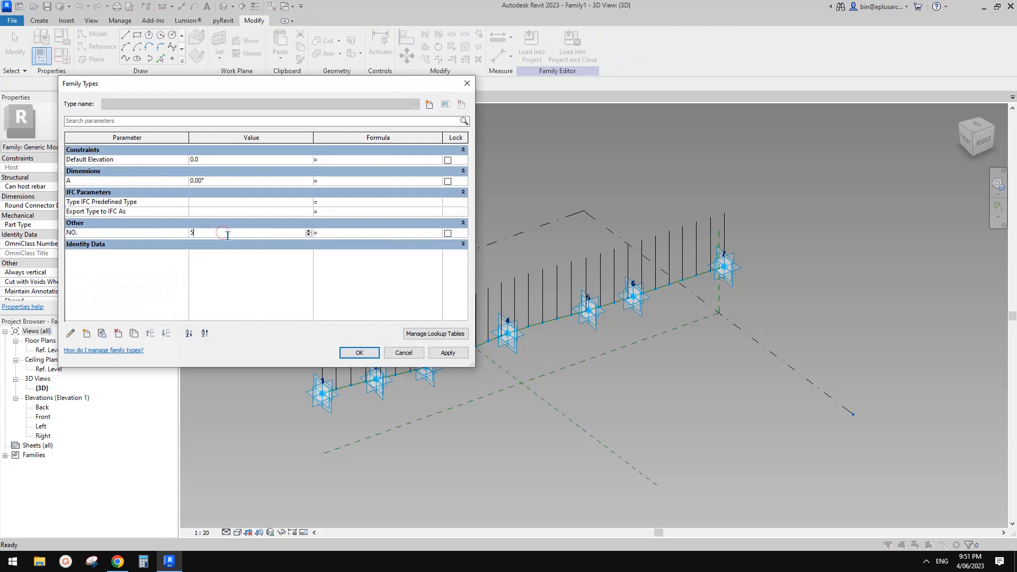
text(50)
click(447, 352)
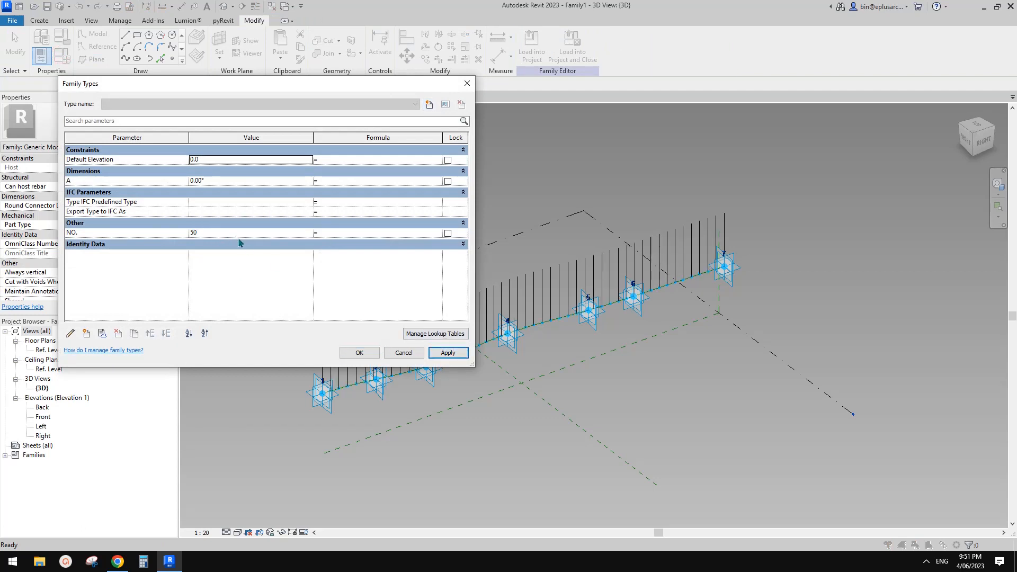
click(230, 234)
text(100)
click(449, 352)
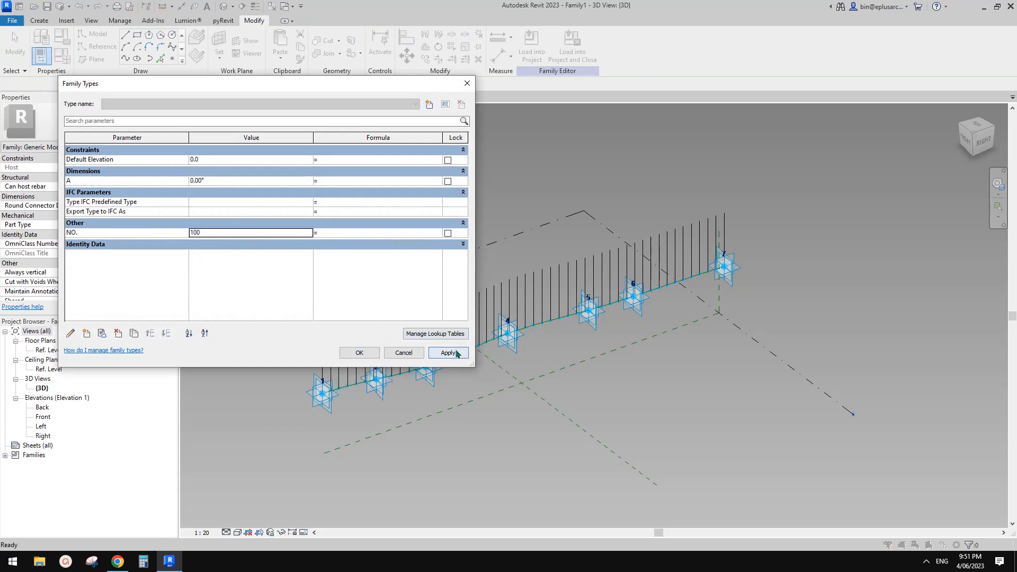
click(359, 352)
click(533, 46)
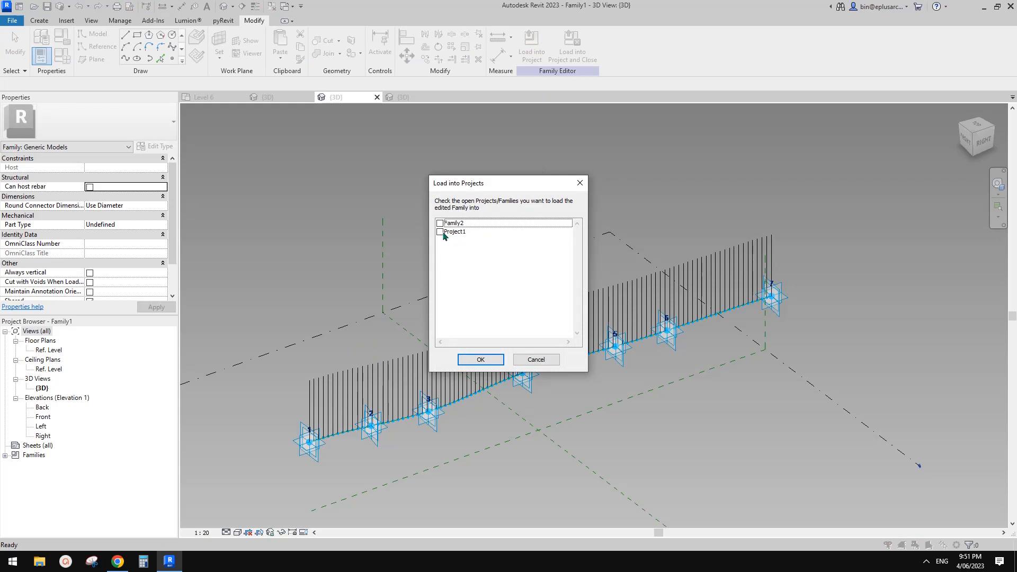
key(Escape)
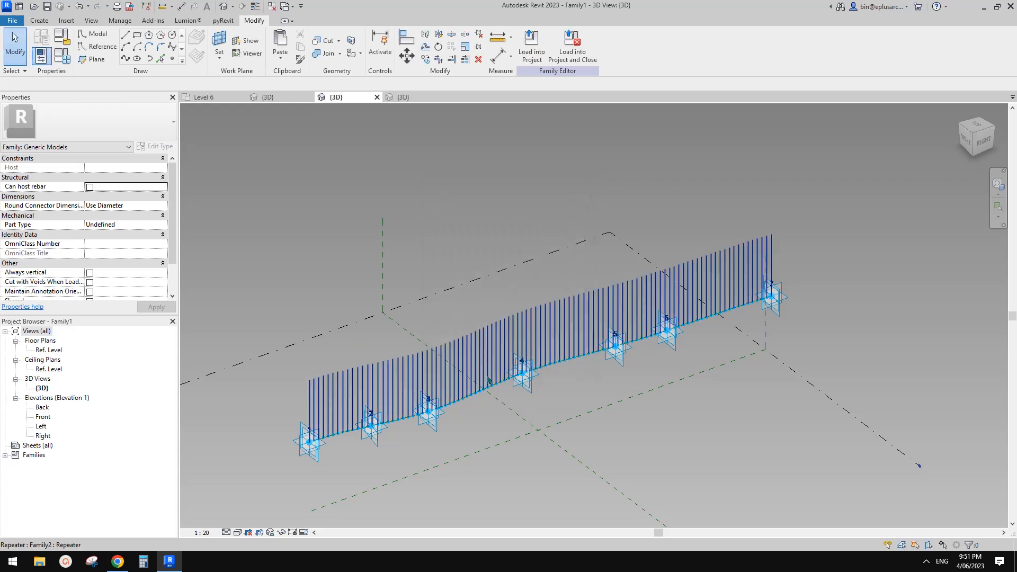
scroll(490, 382, up, 2)
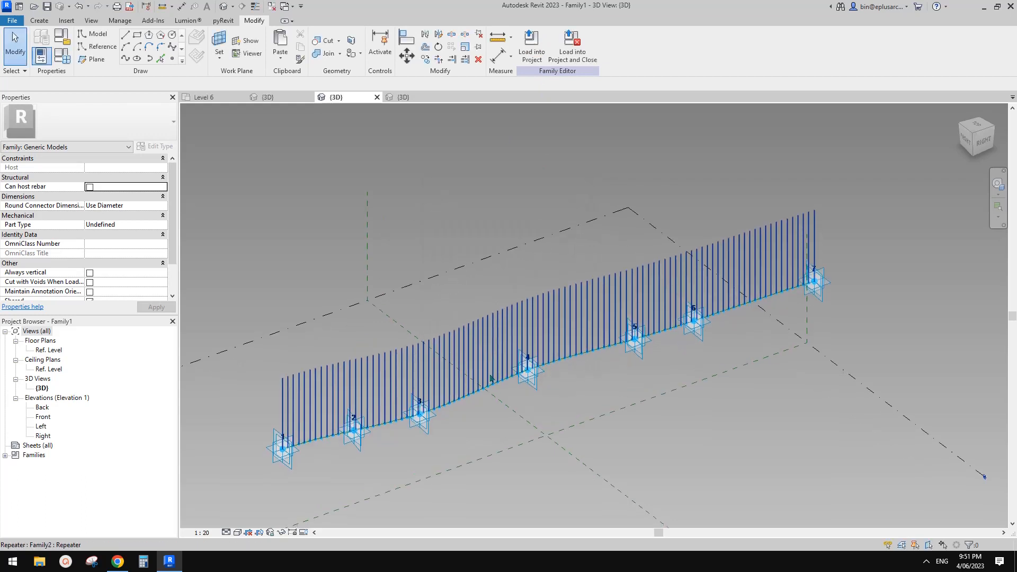
click(492, 332)
click(151, 145)
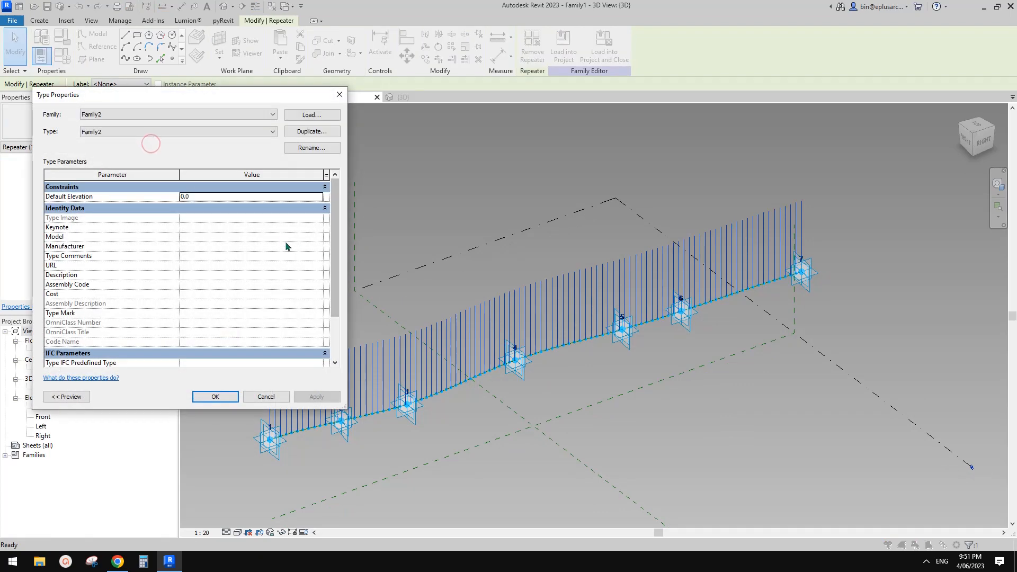
key(Escape)
- Set the NO. parameter to 200 to increase the density of the vertical lines along the divided spline
scroll(458, 386, up, 4)
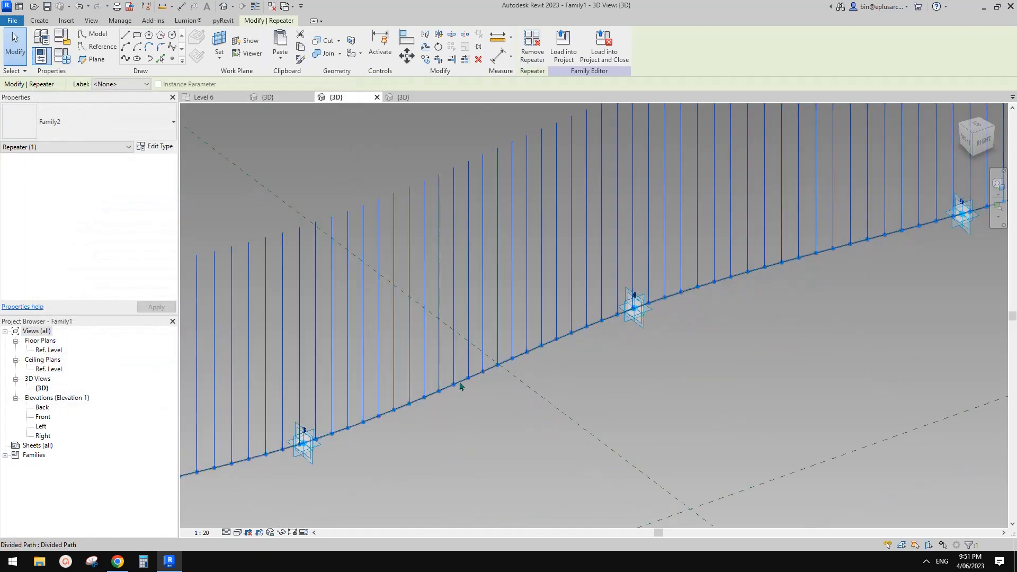
click(460, 383)
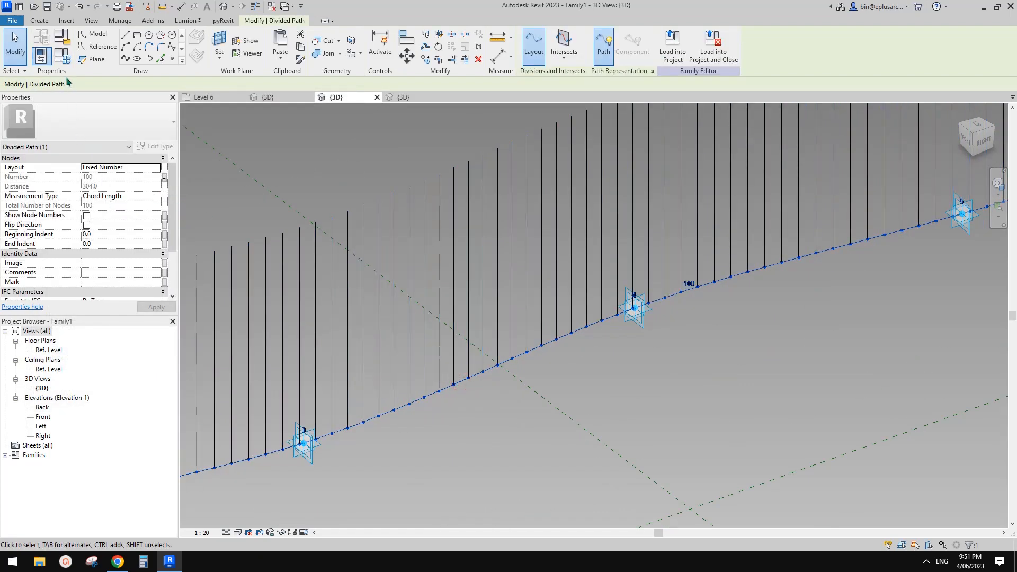
click(62, 56)
click(227, 232)
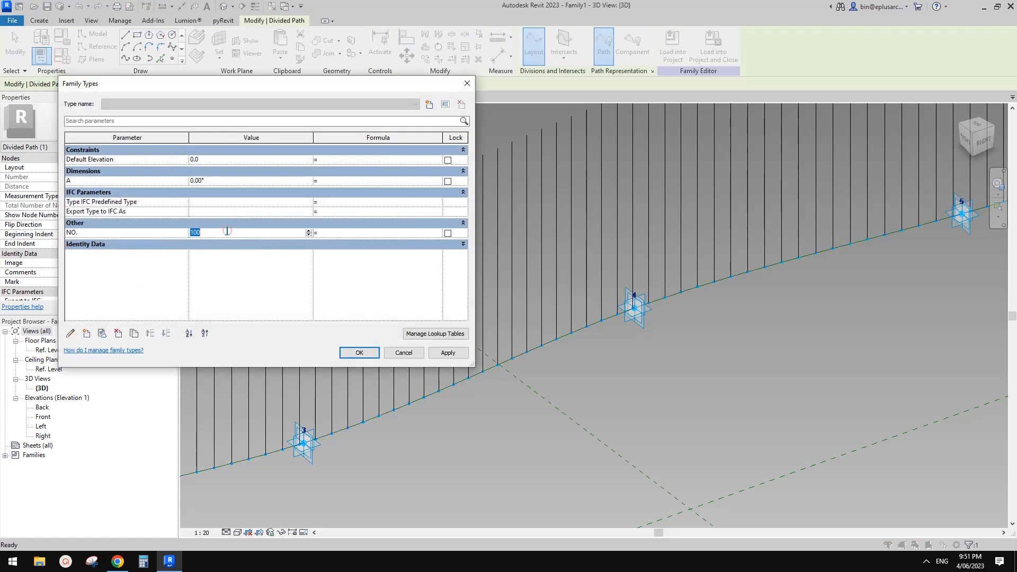
click(450, 352)
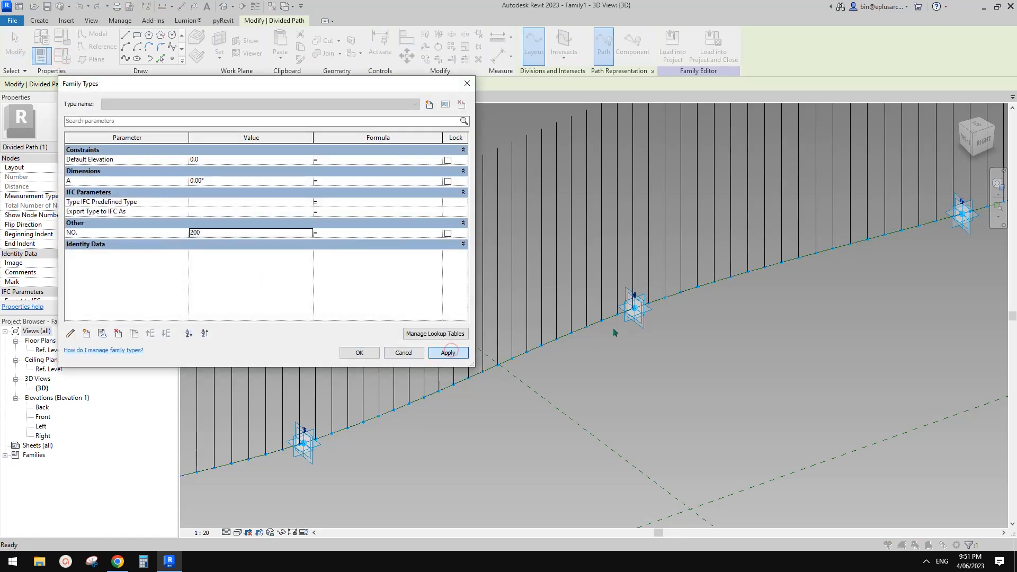
- Try to raise the NO. parameter above 200, and discard the attempted value
click(223, 236)
double_click(222, 237)
text(3)
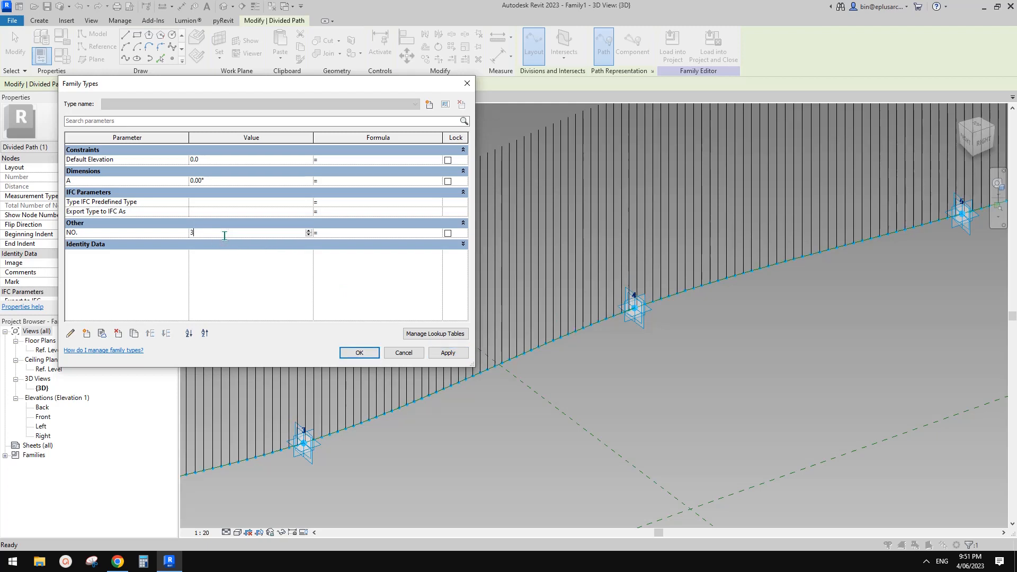
click(448, 352)
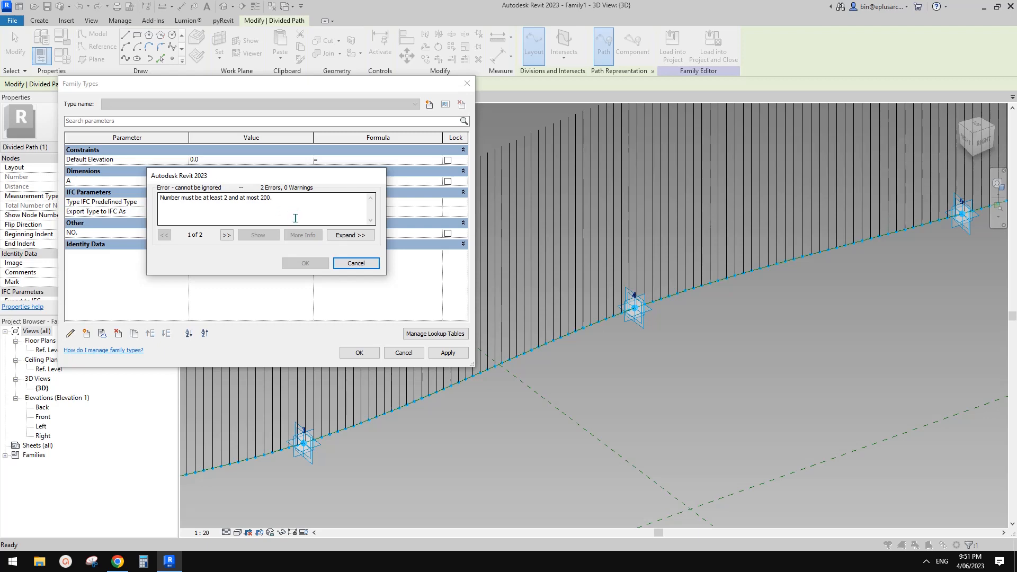
click(356, 263)
click(403, 352)
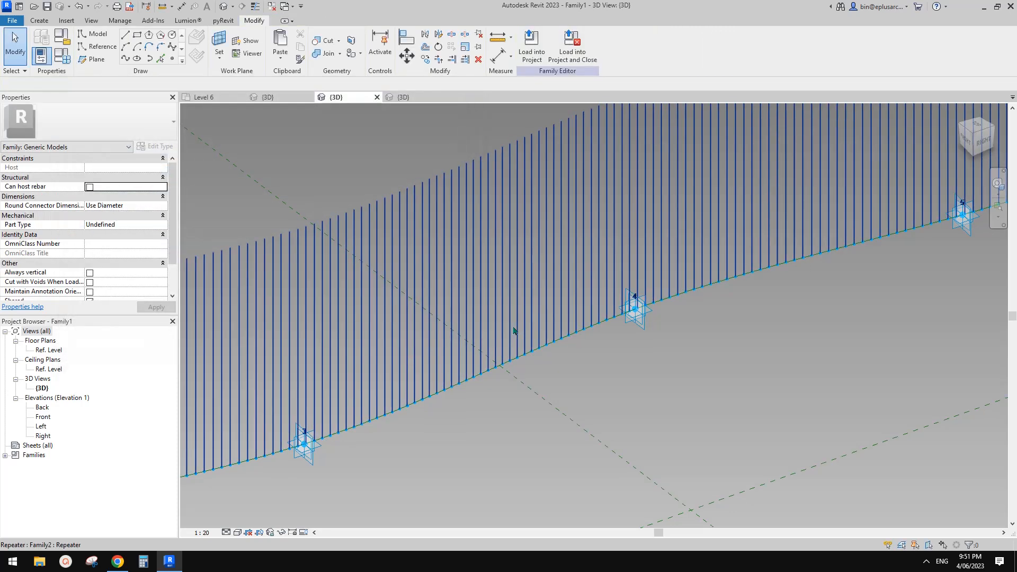
- Load Family1 into Project1 only, overwriting the existing version and its parameter values
scroll(519, 336, down, 3)
middle_drag(519, 336, 459, 389)
click(531, 45)
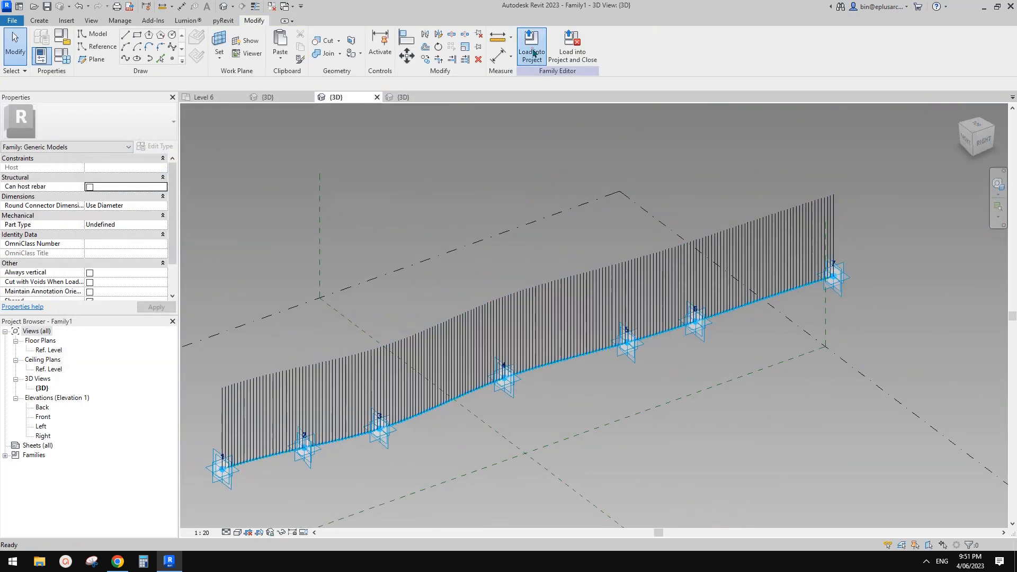
click(440, 232)
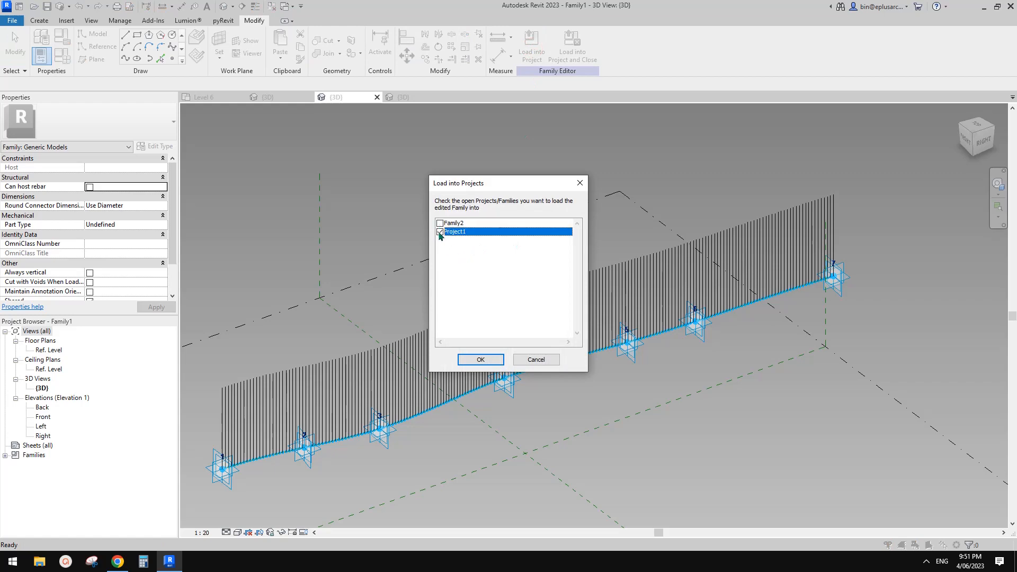
click(480, 359)
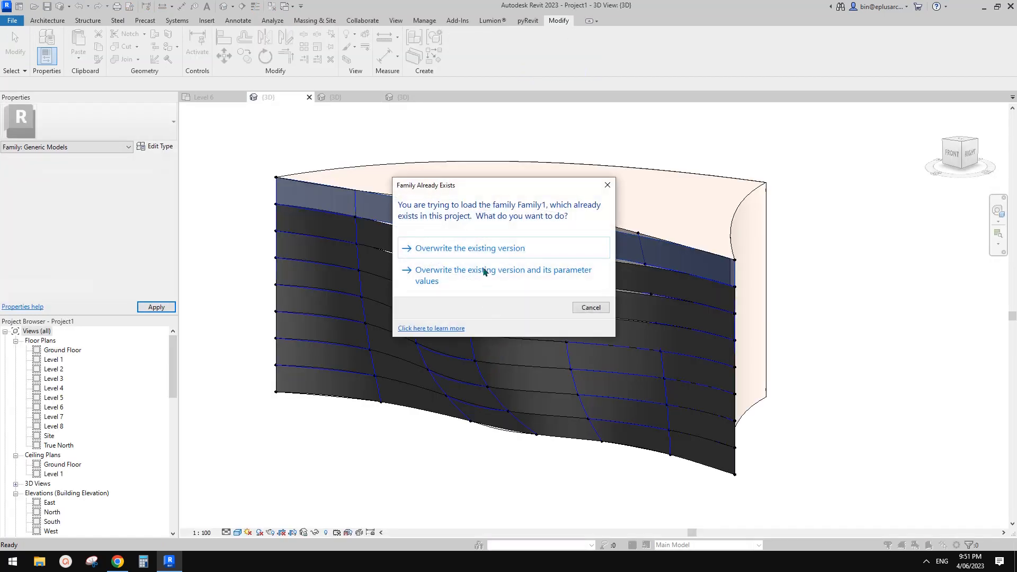
click(485, 269)
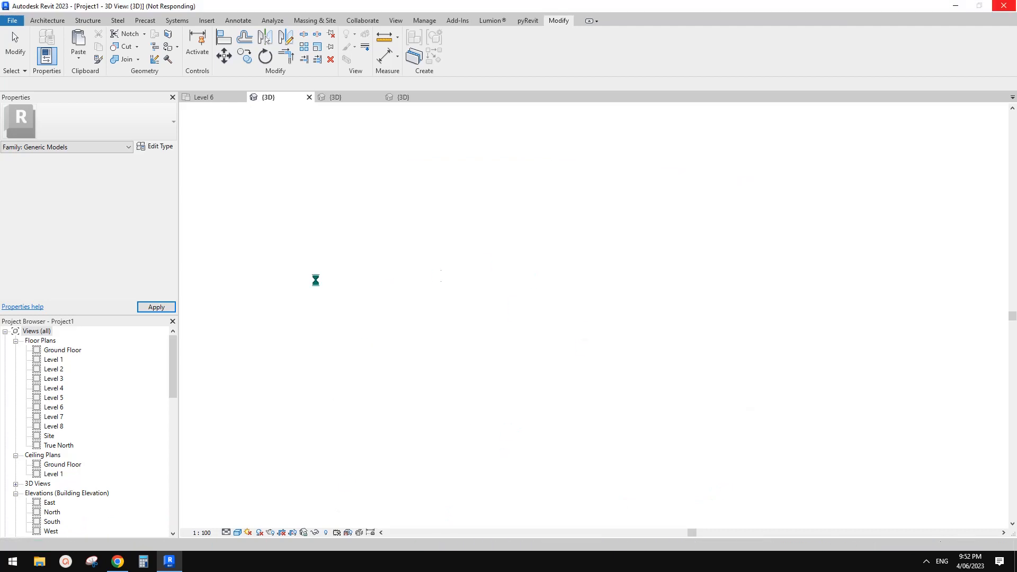
scroll(783, 430, up, 2)
shift+middle_drag(781, 424, 574, 380)
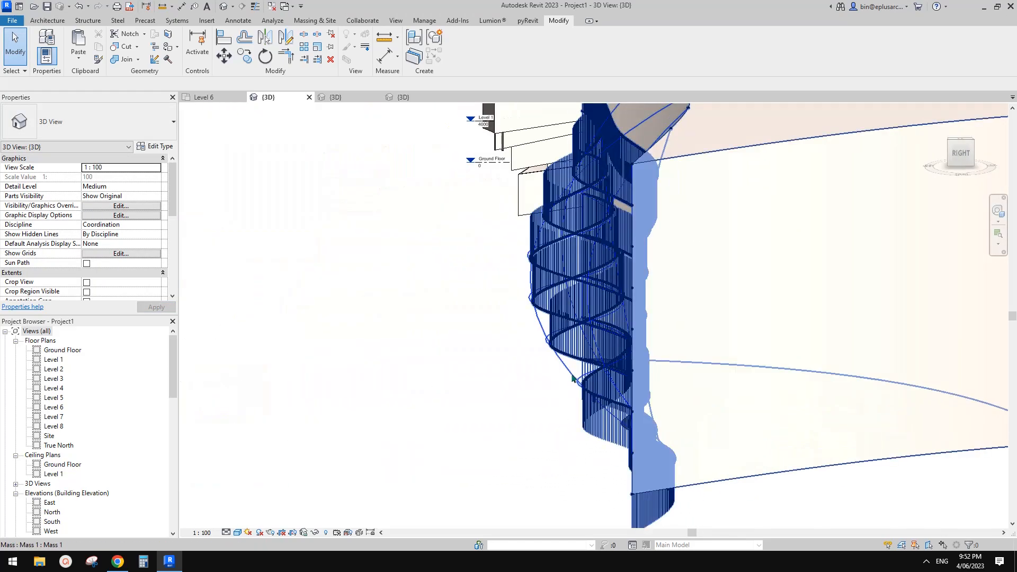
- Examine how the vertical-line panels follow the curved facade in Project1 from the front and both sides
scroll(694, 375, up, 5)
scroll(694, 375, down, 5)
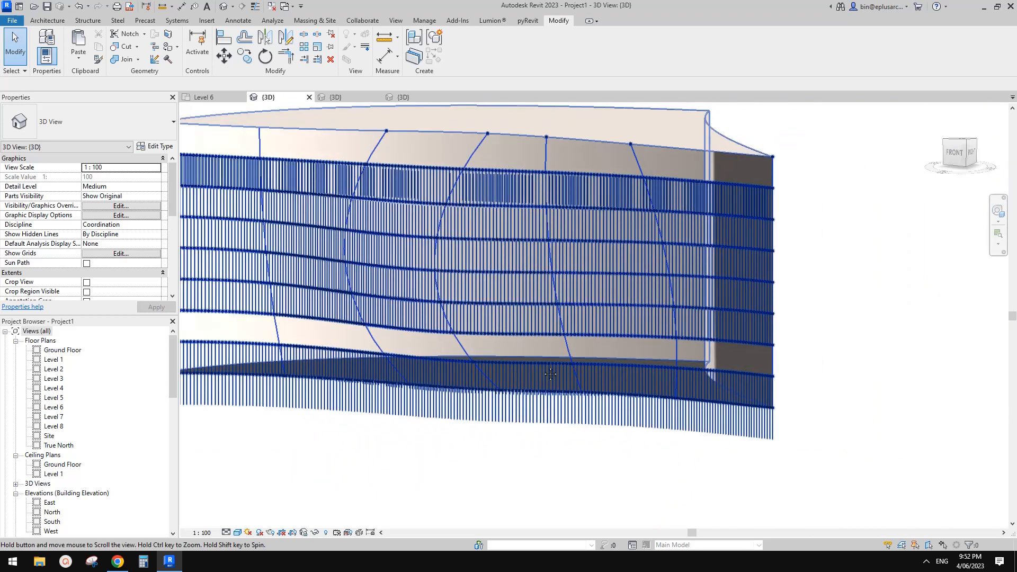
shift+middle_drag(694, 375, 604, 334)
click(604, 331)
shift+middle_drag(659, 351, 641, 324)
click(735, 396)
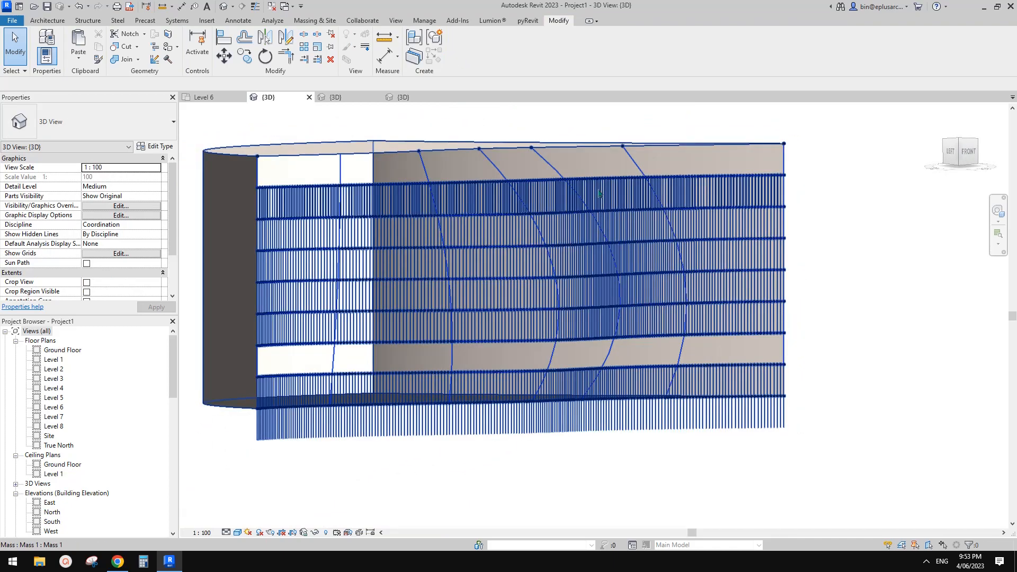
shift+middle_drag(610, 172, 414, 116)
- In Family1, set the orientation of all seven adaptive points to Global (xyz)
click(346, 98)
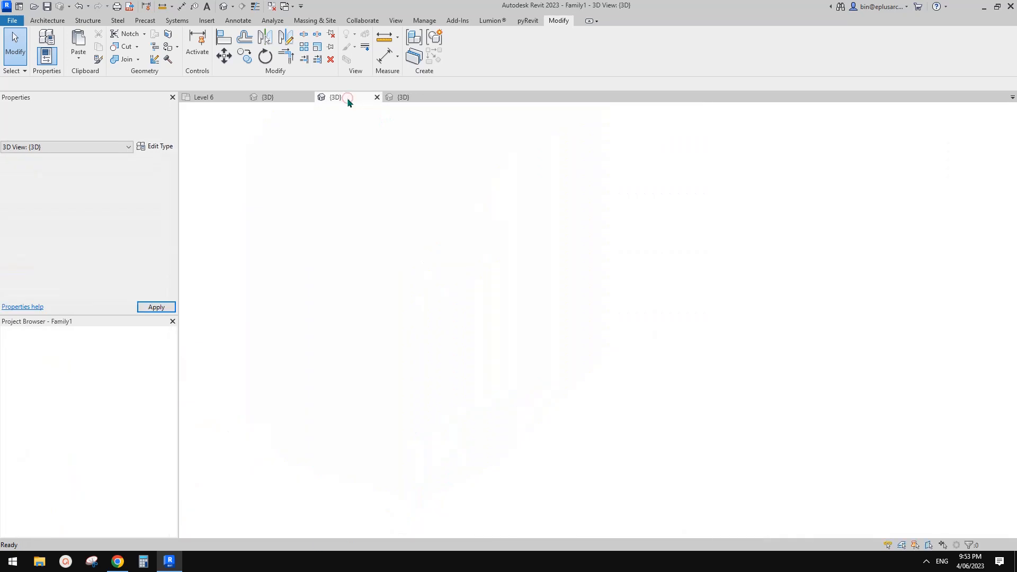
click(379, 427)
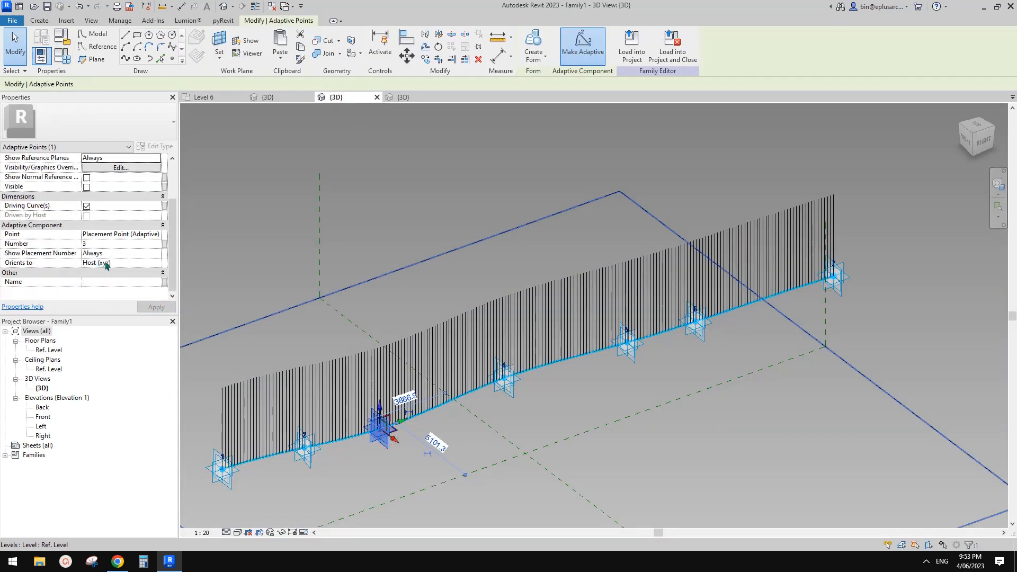
middle_drag(545, 398, 607, 354)
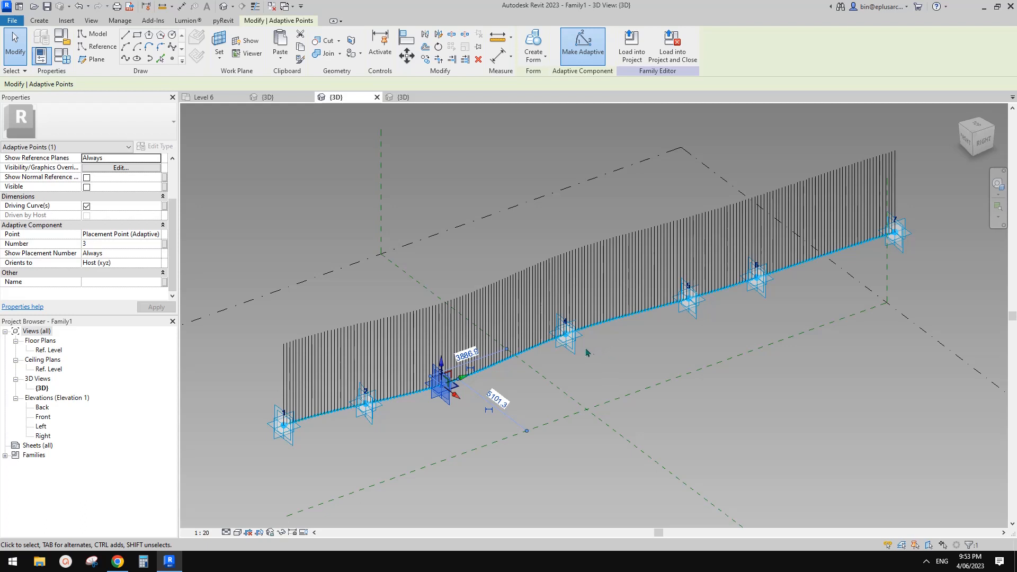
click(904, 245)
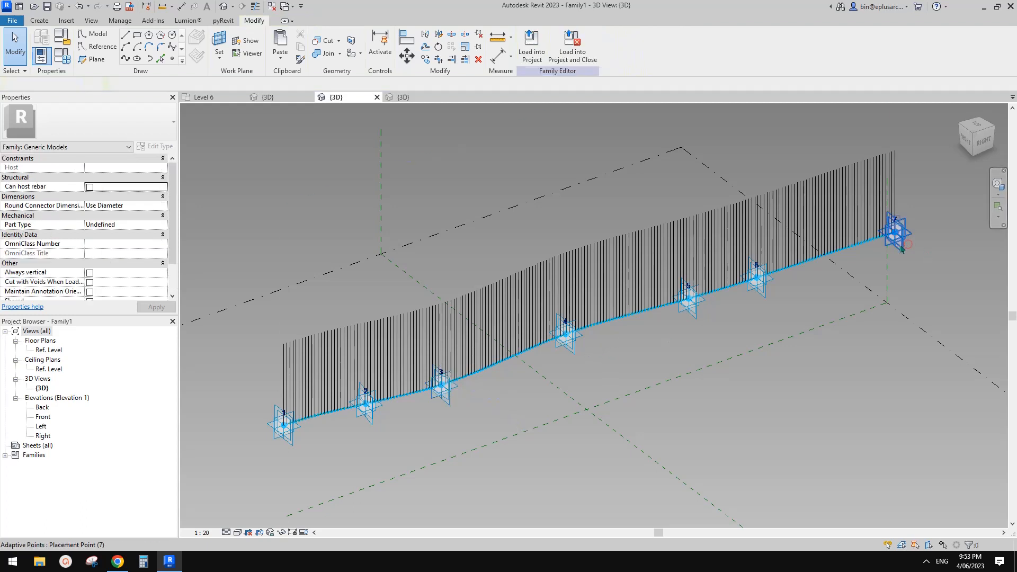
ctrl+click(763, 284)
ctrl+click(568, 338)
ctrl+click(442, 386)
ctrl+click(366, 407)
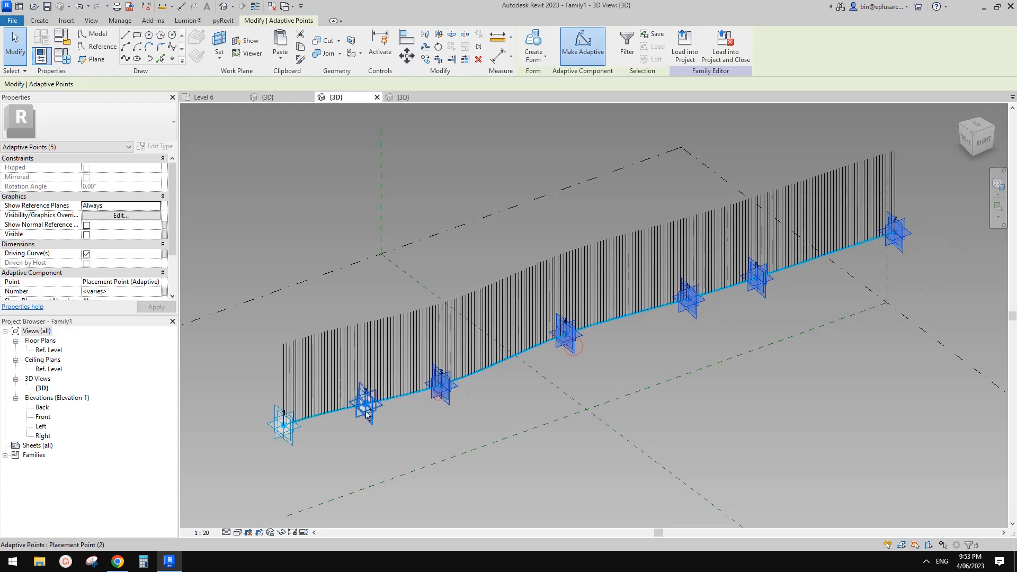
ctrl+click(290, 434)
ctrl+click(294, 440)
scroll(146, 286, down, 2)
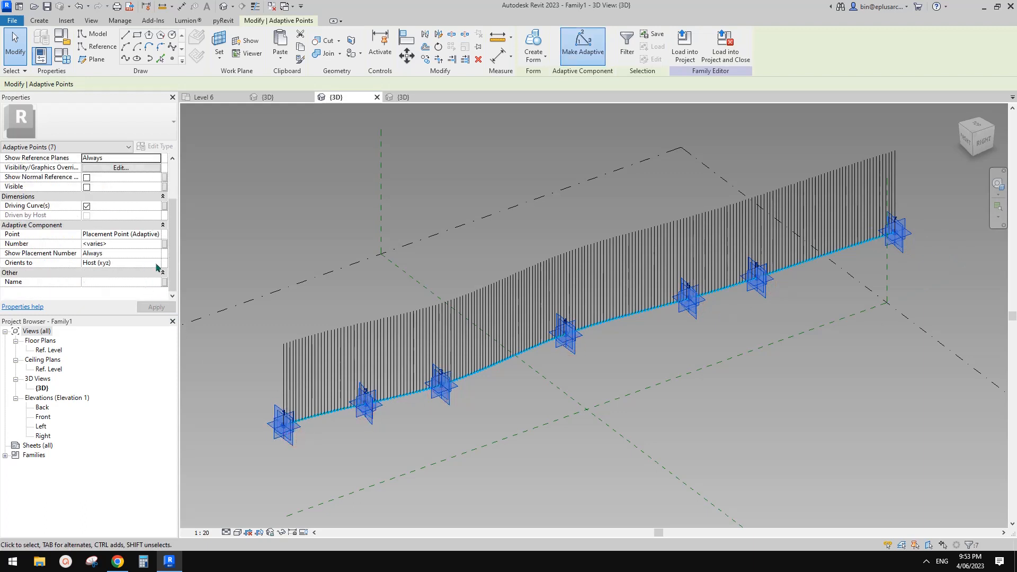
click(157, 267)
click(99, 304)
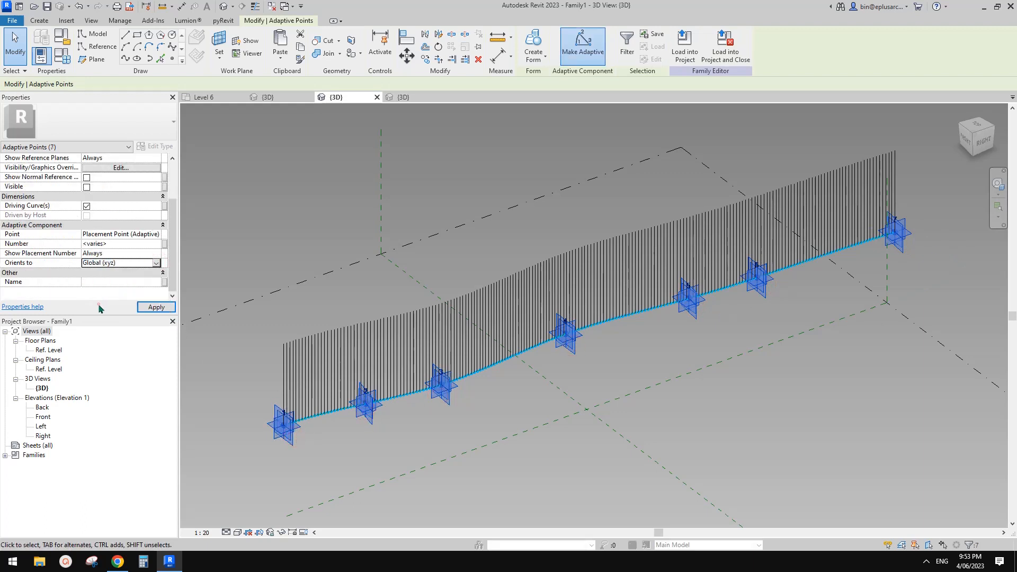
- Load the revised Family1 into Project1, overwriting the existing version
click(712, 56)
click(481, 358)
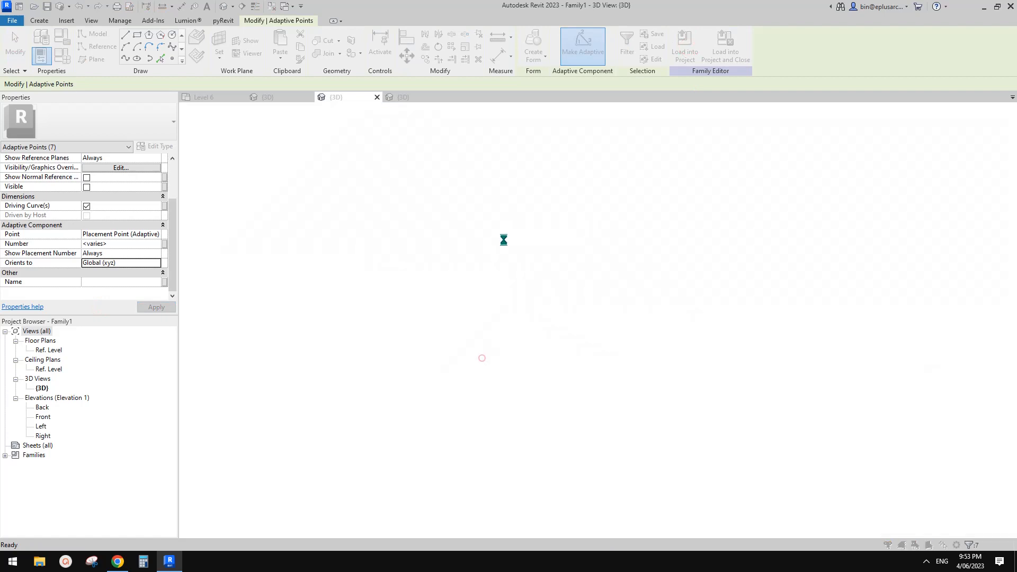
click(490, 252)
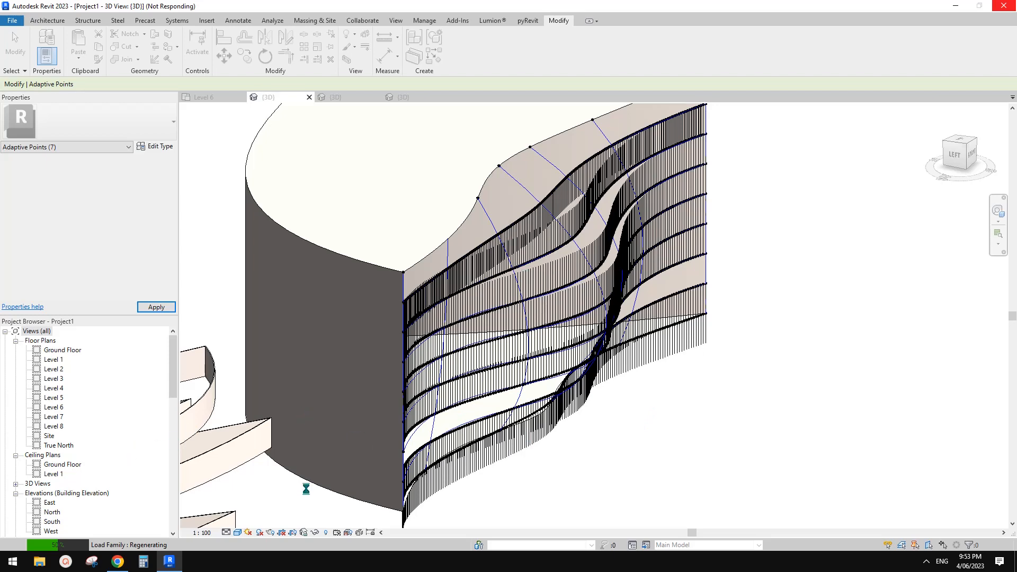
- Check the reference building photo in the Google Docs document in Chrome, and examine the updated facade in Revit
click(117, 560)
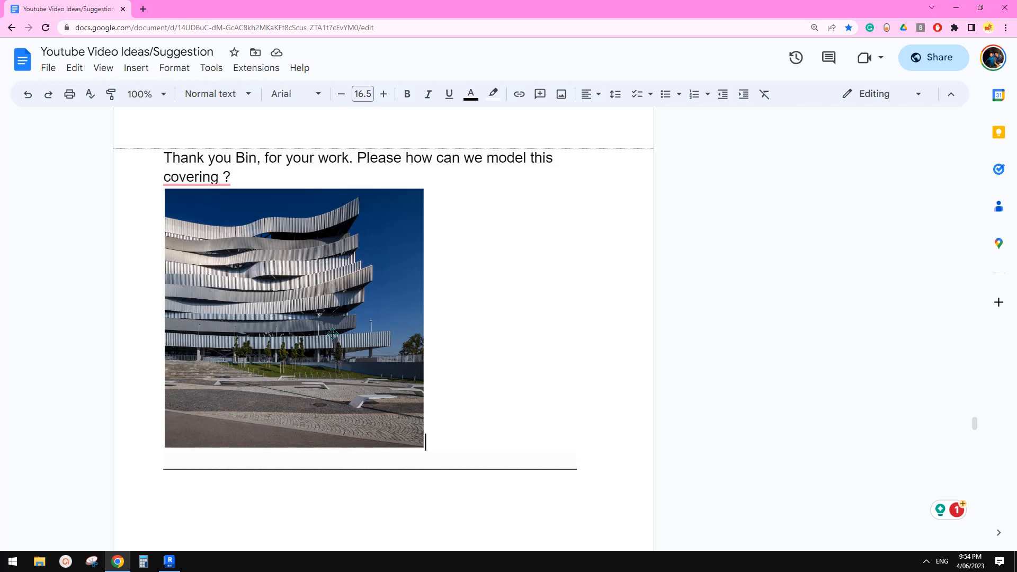
click(173, 561)
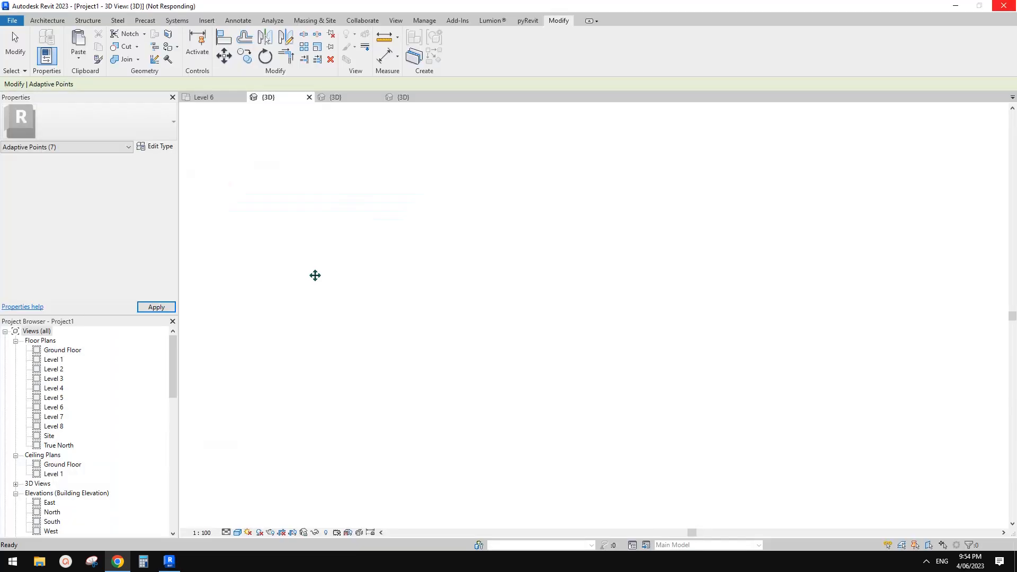
shift+middle_drag(707, 343, 635, 349)
shift+middle_drag(577, 392, 589, 413)
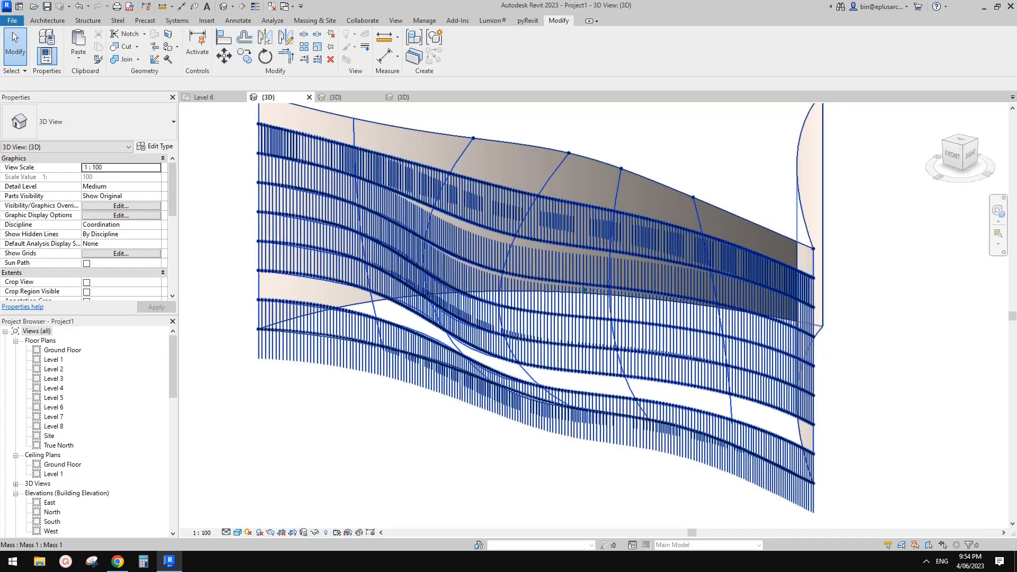
shift+middle_drag(581, 312, 616, 315)
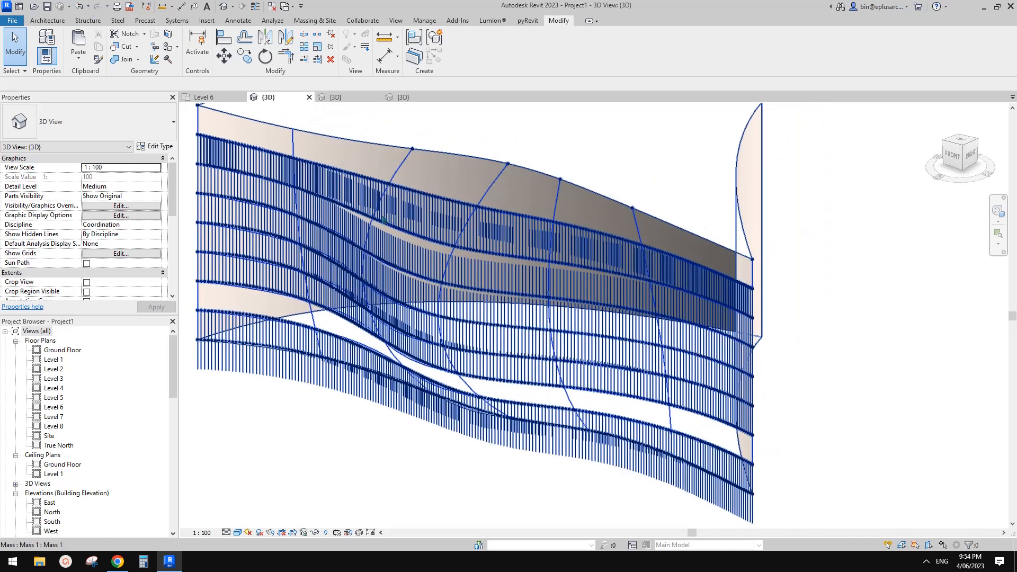
- Undo Project1's command history back through the Drag Line End entry that precedes the earlier repeater removal
click(87, 7)
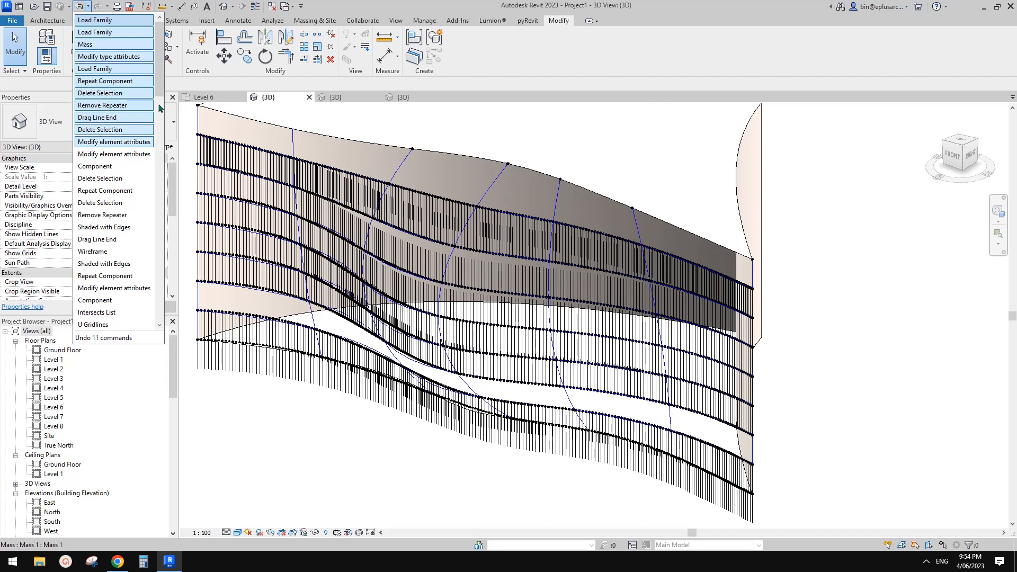
scroll(162, 106, down, 2)
scroll(163, 98, up, 1)
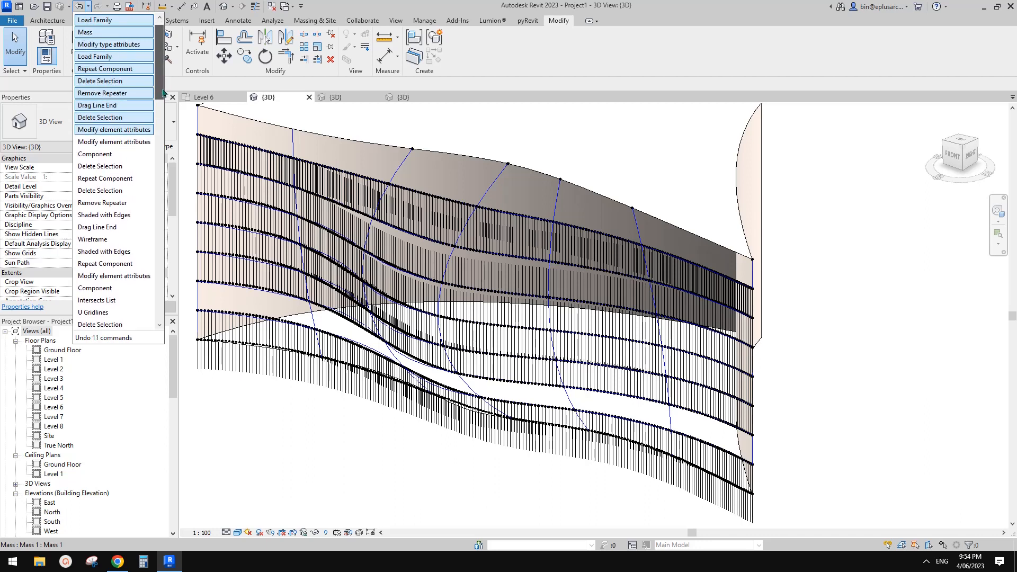
drag(162, 92, 163, 110)
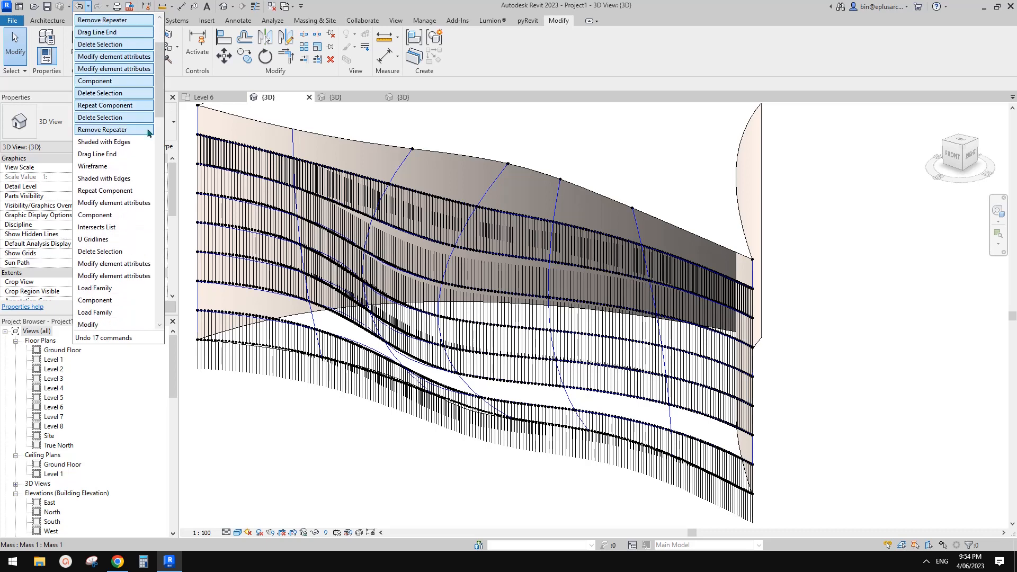
click(107, 157)
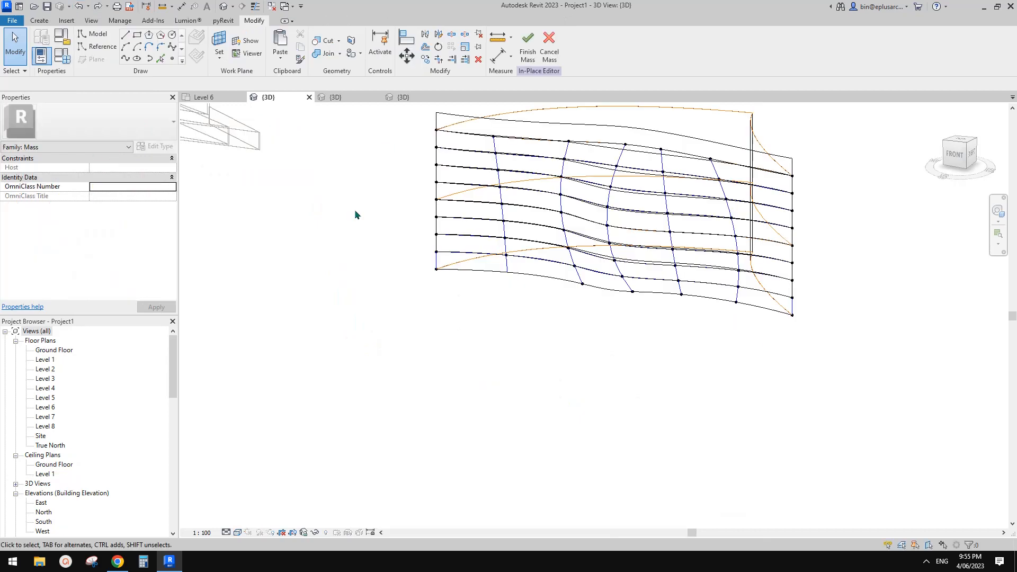
- Remove the Family1 repeater from the facade mass and delete all individual panels beneath the topmost one
mouse_move(679, 242)
shift+middle_down()
mouse_move(660, 265)
mouse_move(889, 265)
mouse_move(678, 329)
mouse_move(601, 301)
shift+middle_up()
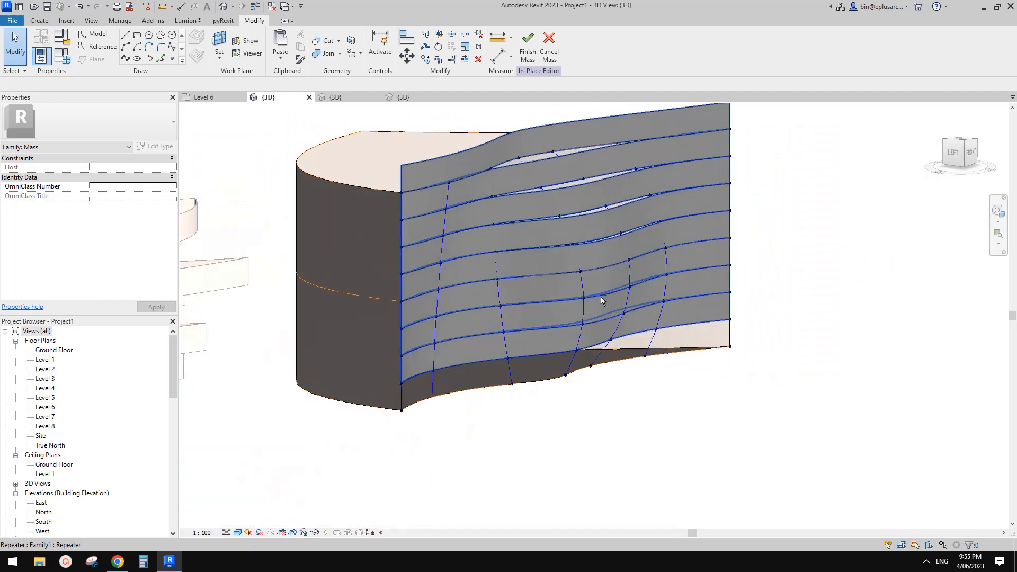
click(496, 141)
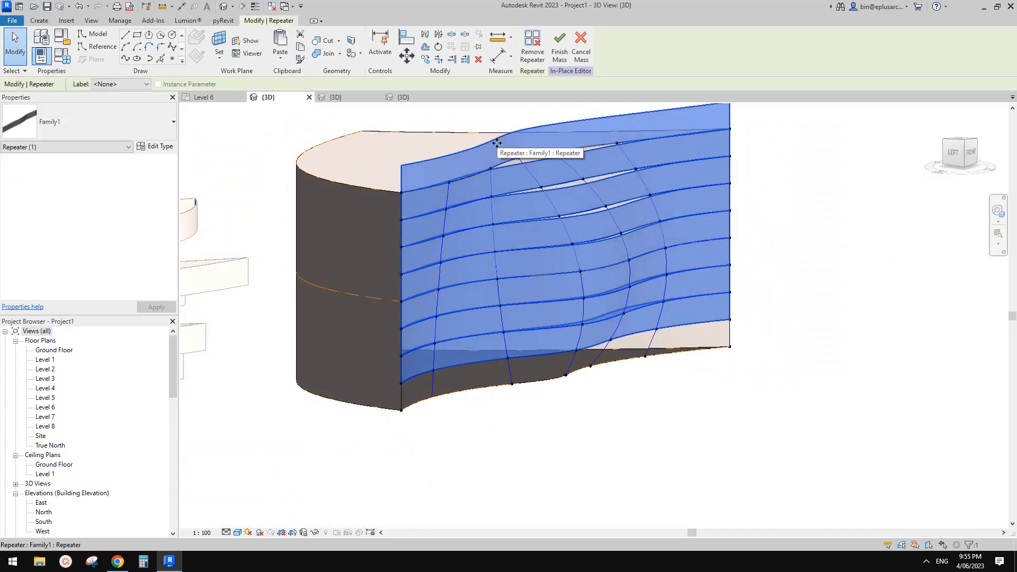
shift+middle_drag(503, 373, 516, 344)
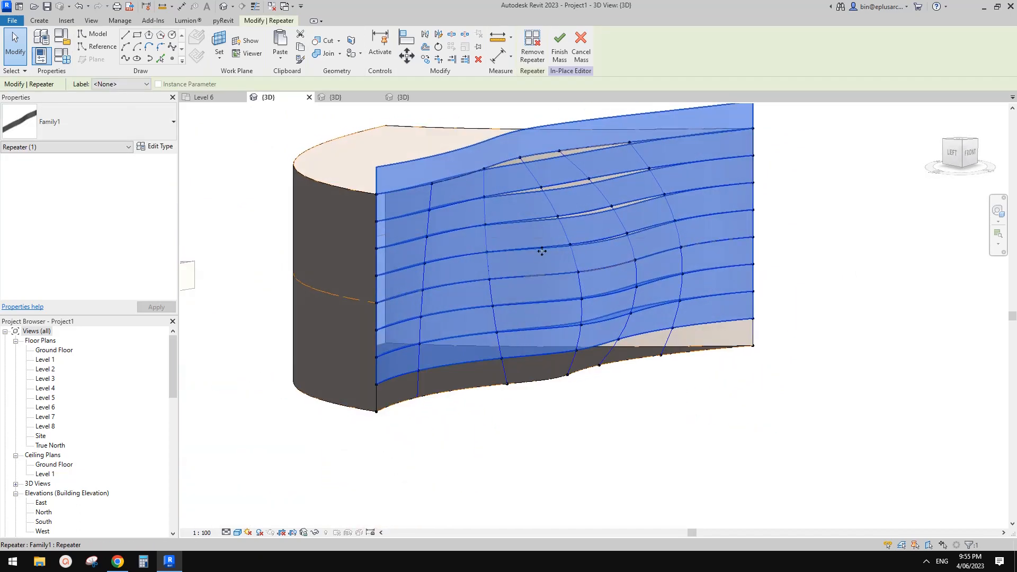
click(647, 163)
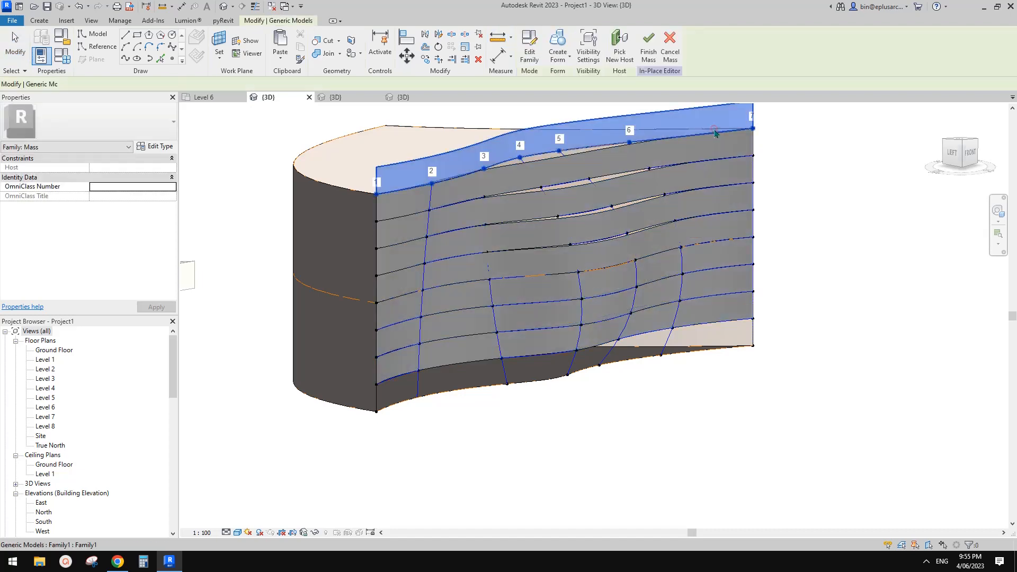
key(e)
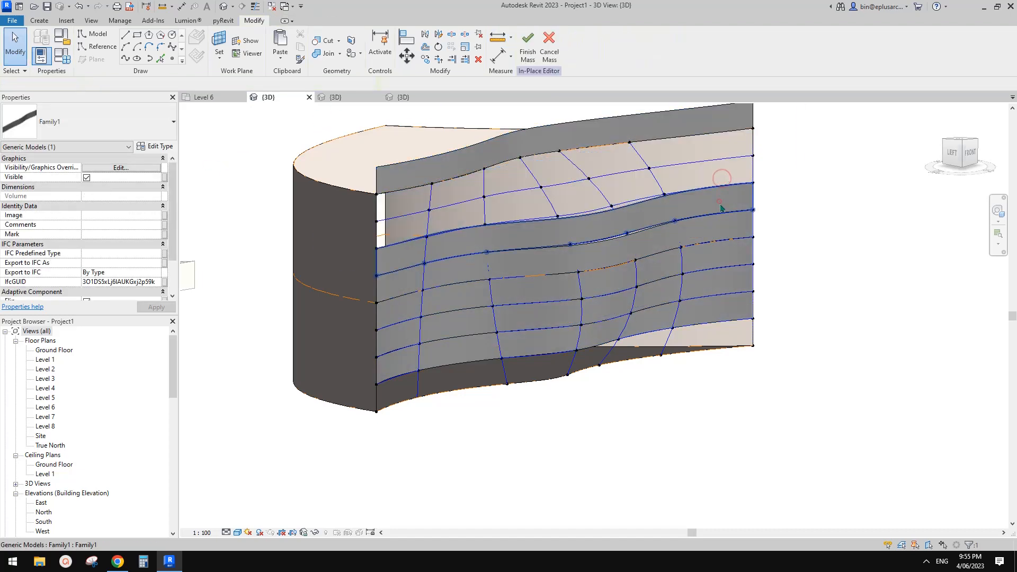
key(d)
key(e)
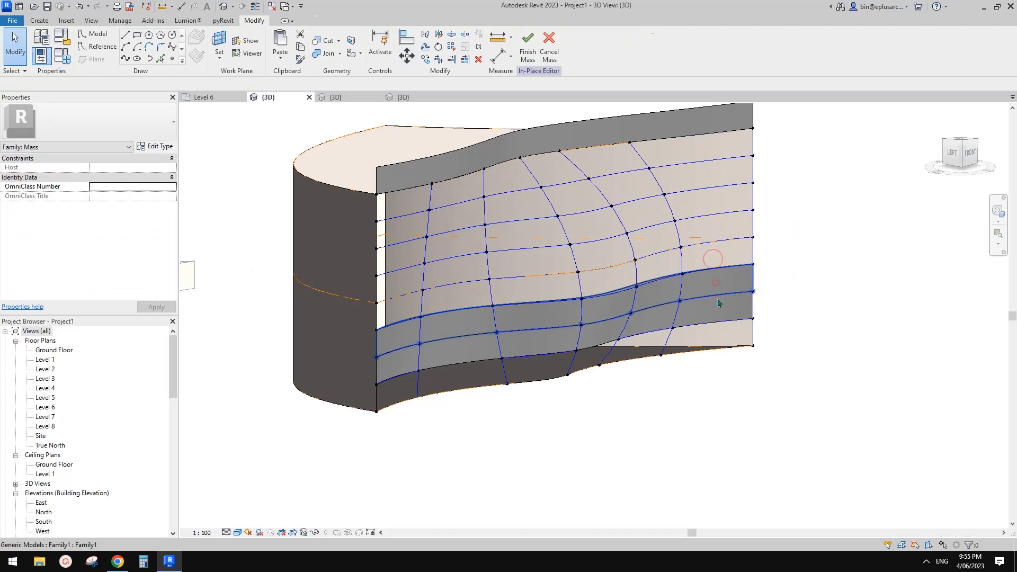
click(716, 299)
key(d)
key(e)
- Turn off Flip for the remaining top Family1 panel and repeat it down the divided facade
click(463, 170)
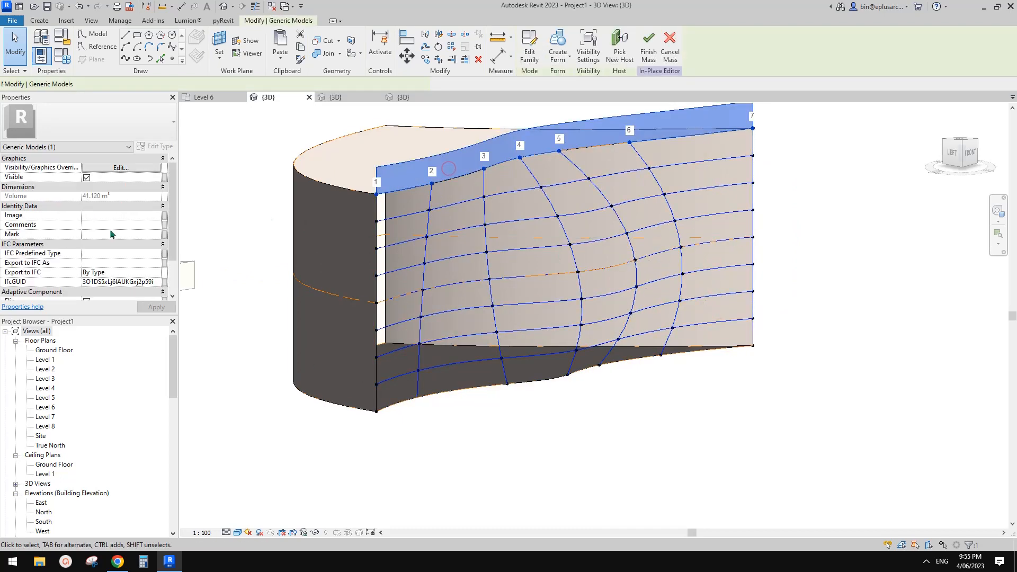
click(86, 264)
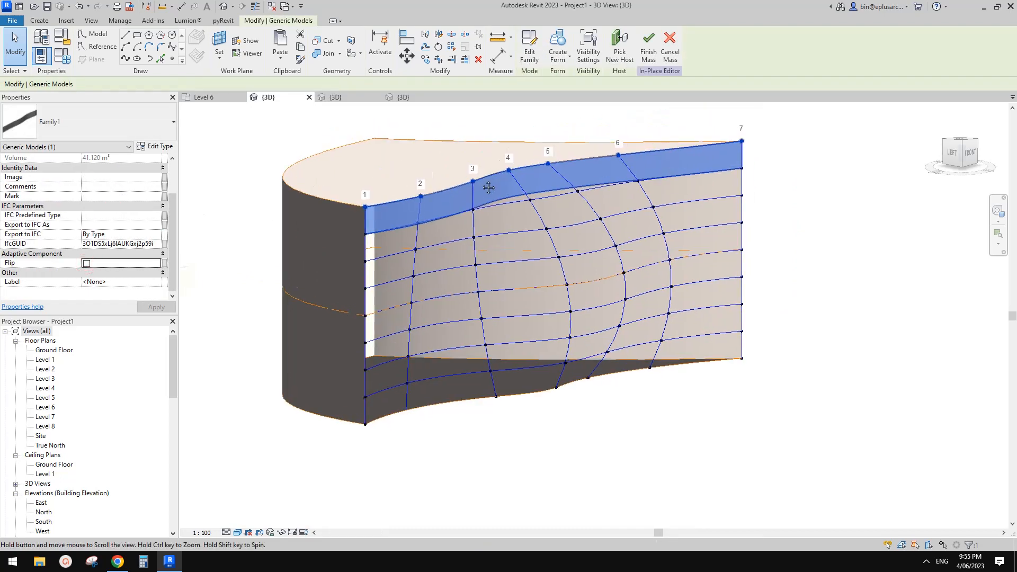
click(453, 47)
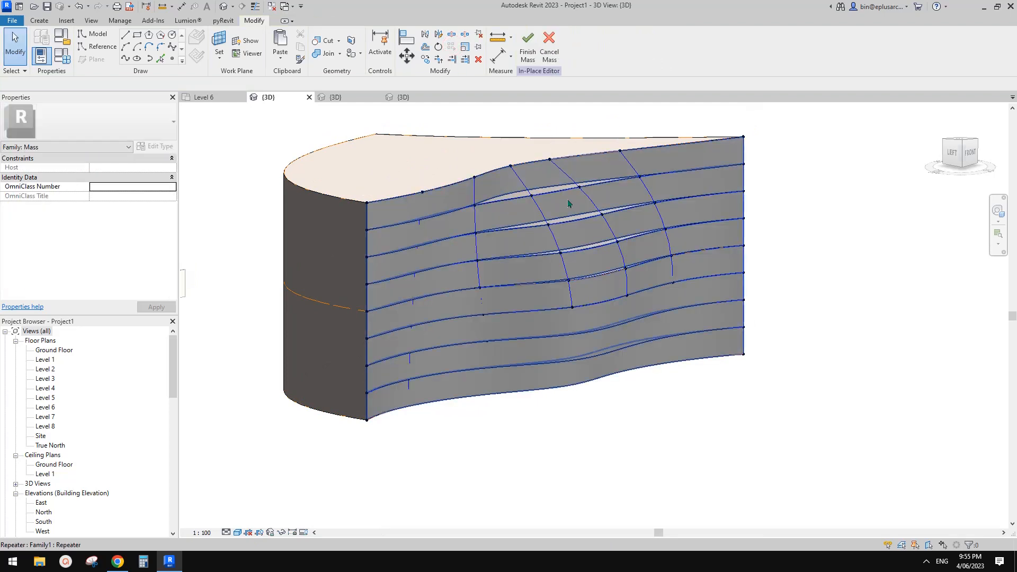
- Inspect the repeated facade panels from the front right, and open Family1 for editing from the second-row panel
shift+middle_drag(569, 204, 640, 317)
scroll(615, 237, up, 3)
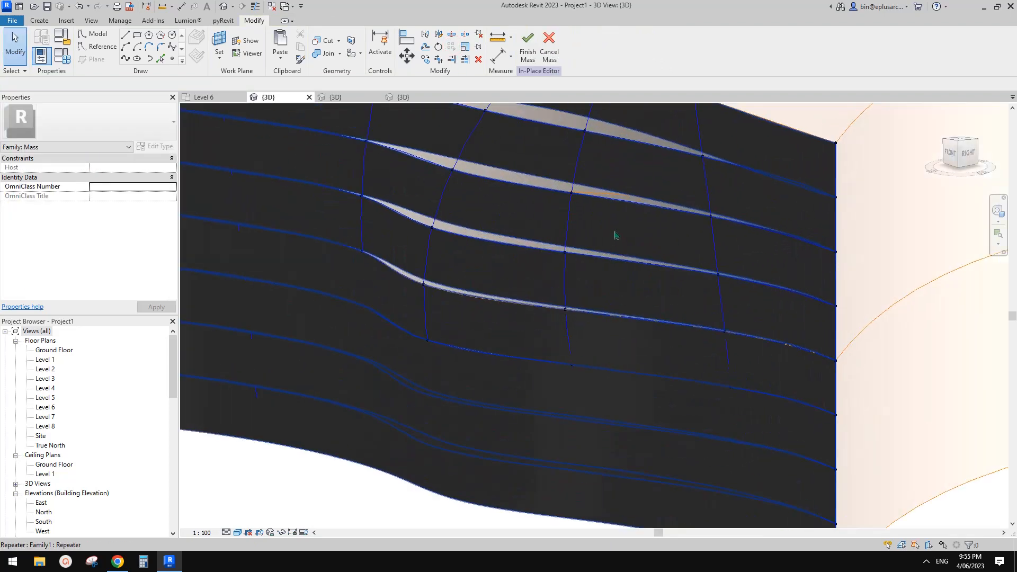
click(615, 235)
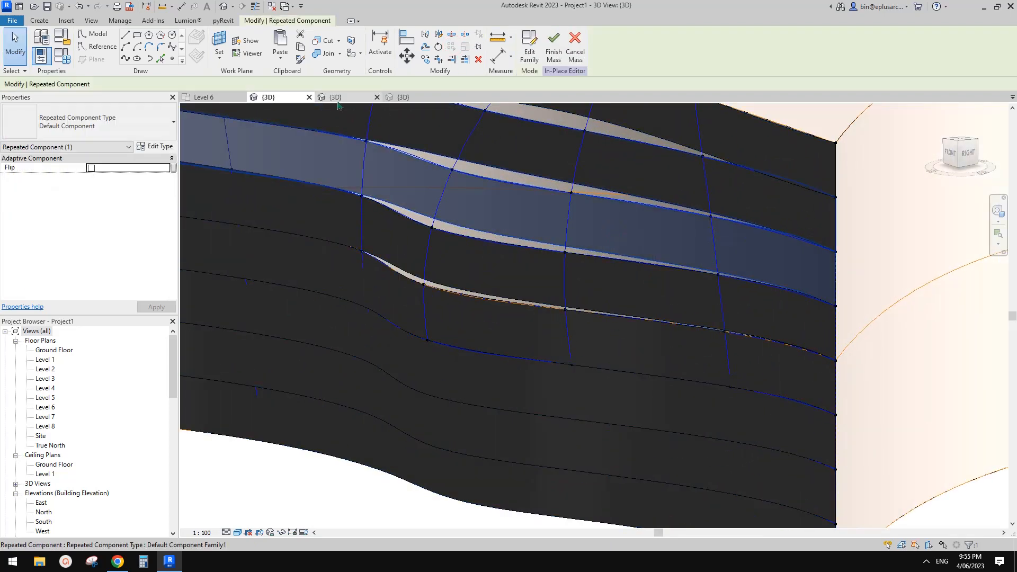
key(Escape)
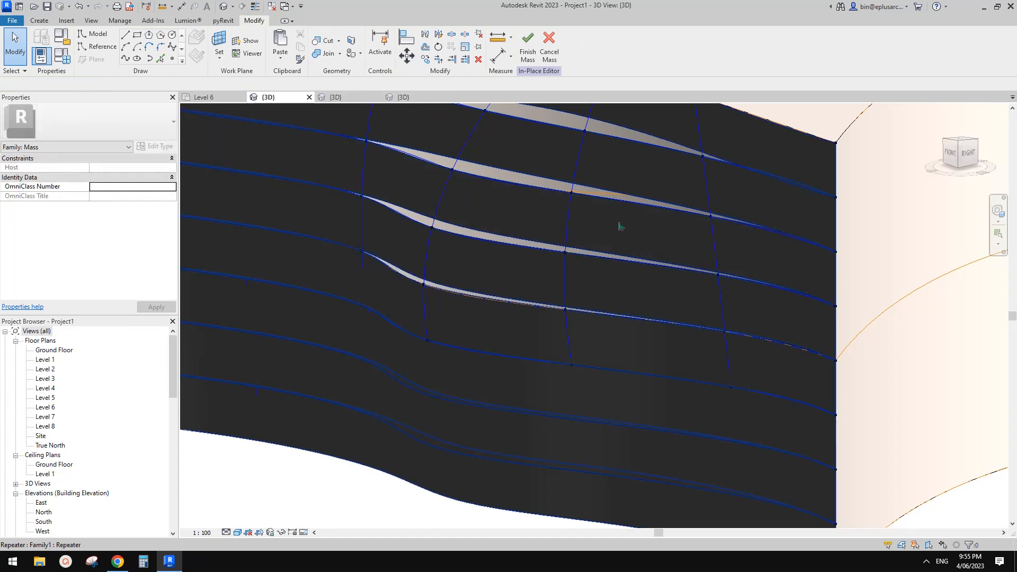
click(349, 98)
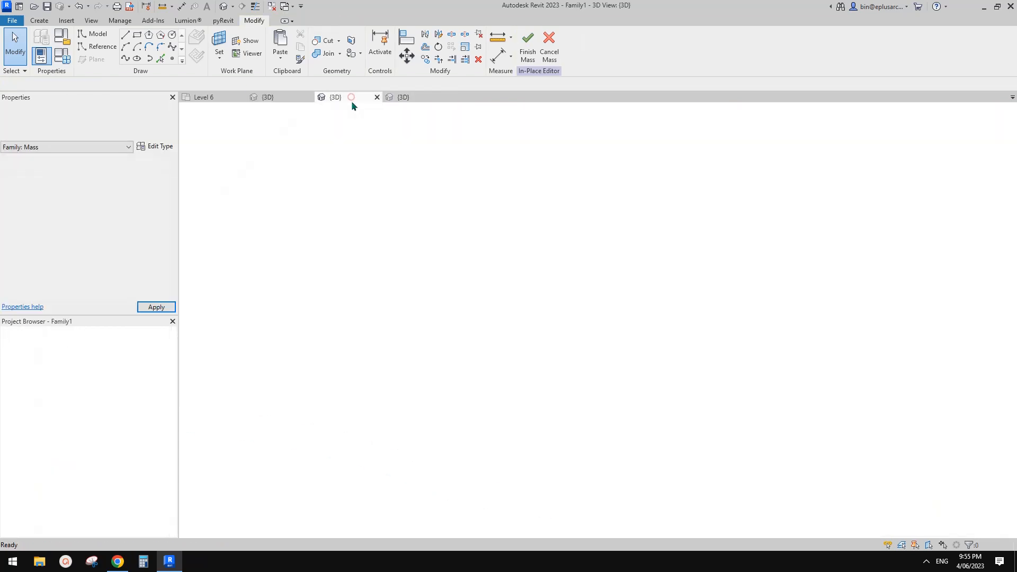
click(284, 97)
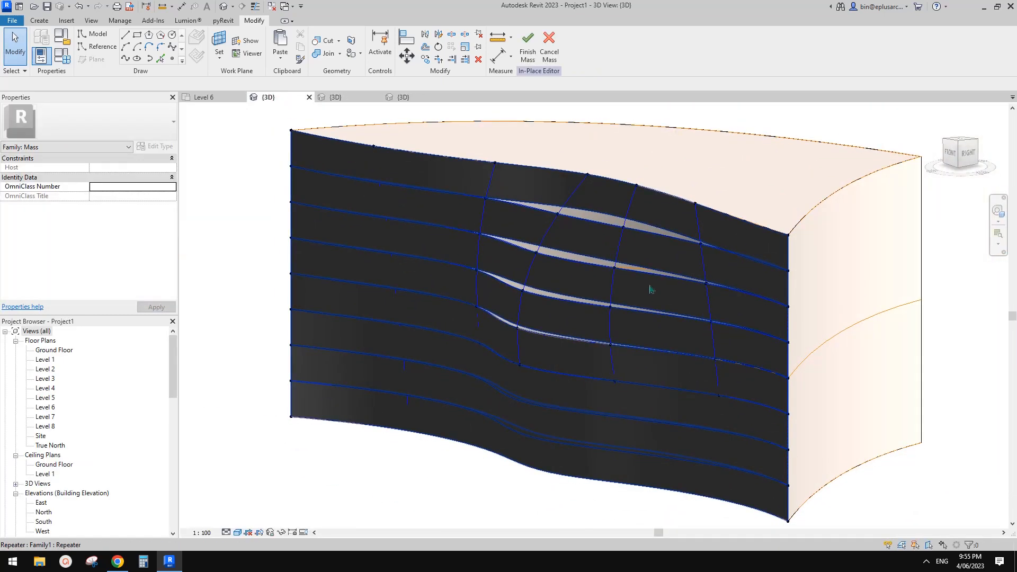
click(648, 258)
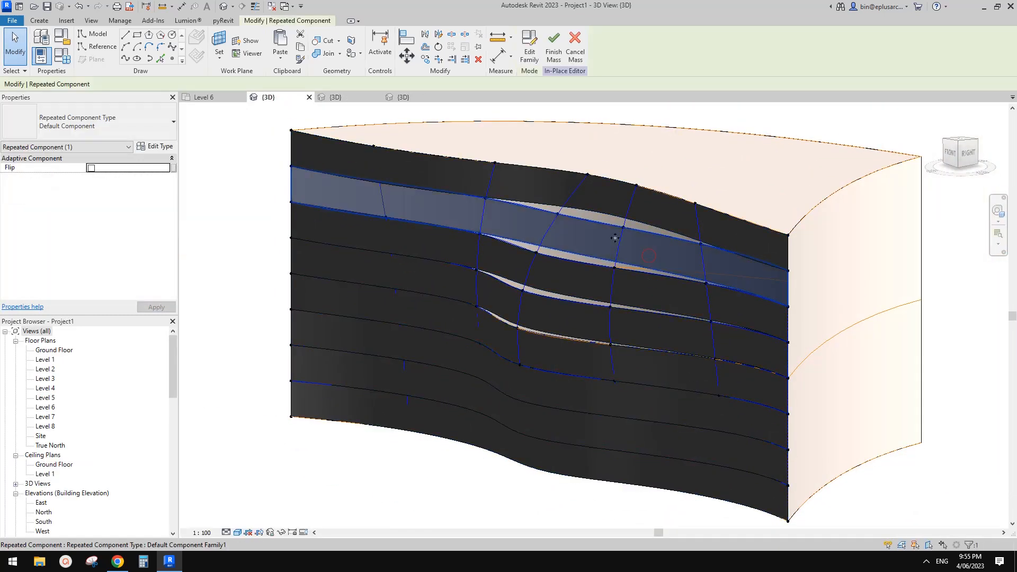
click(530, 59)
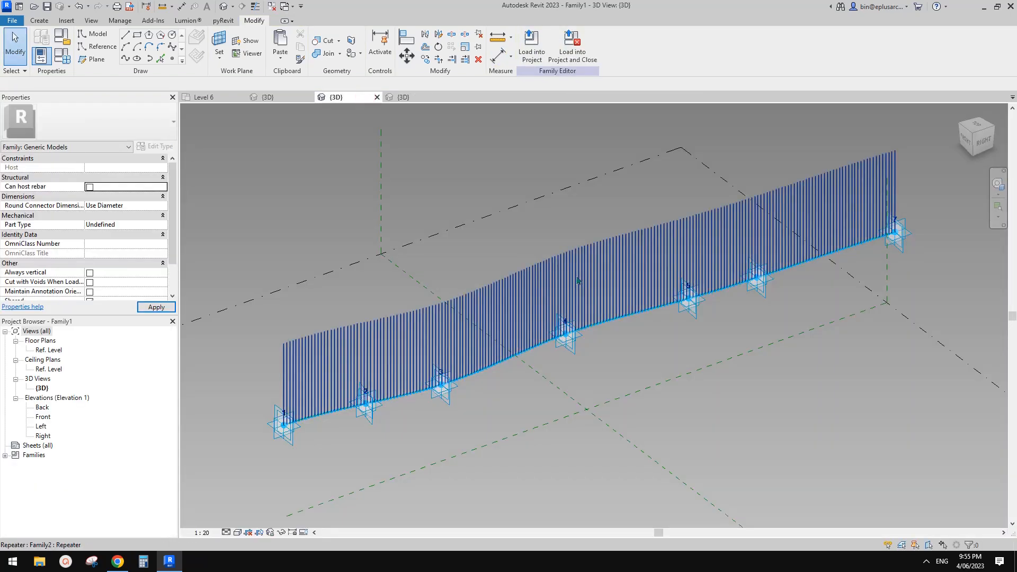
click(280, 96)
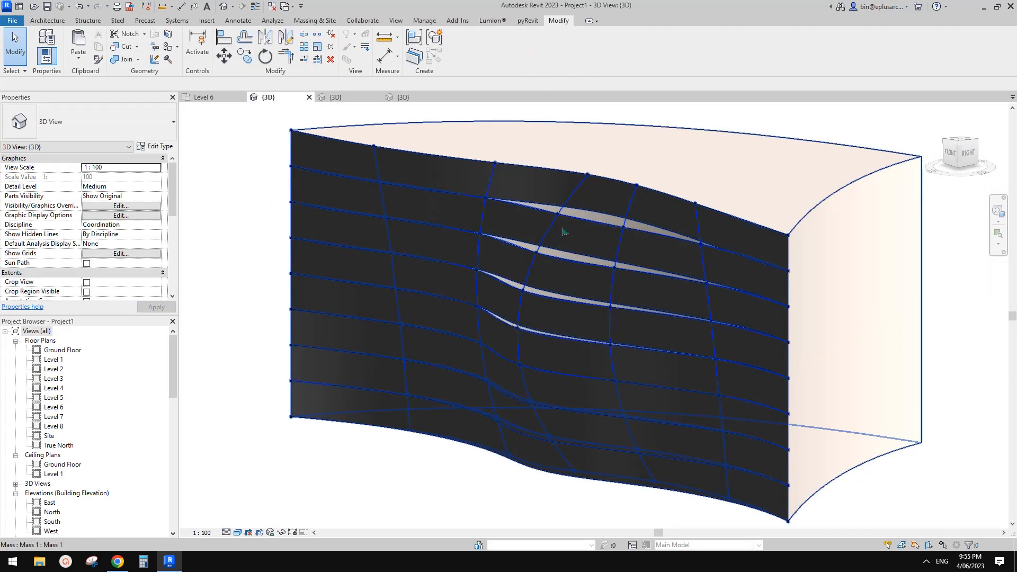
click(591, 239)
click(598, 238)
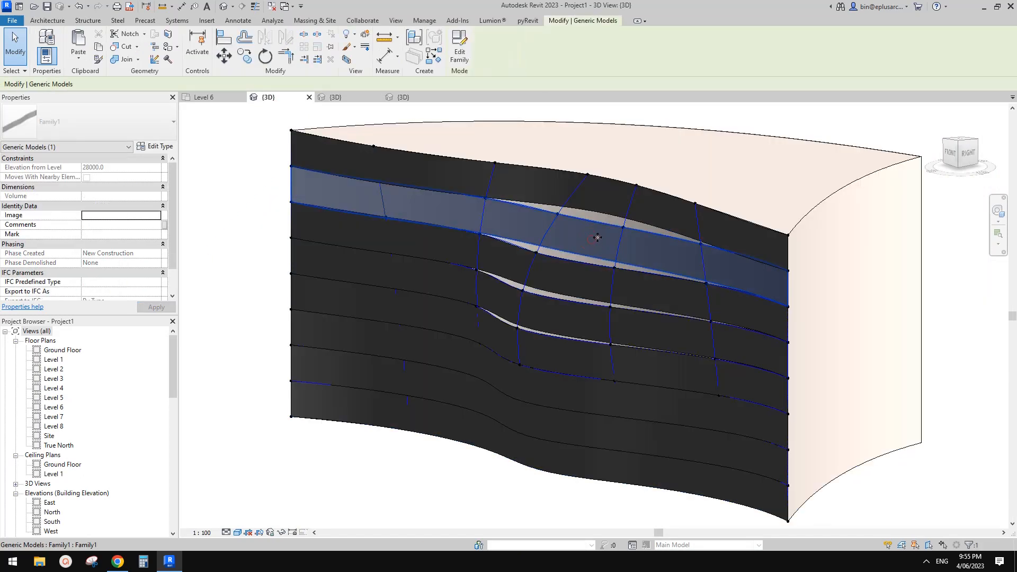
click(460, 51)
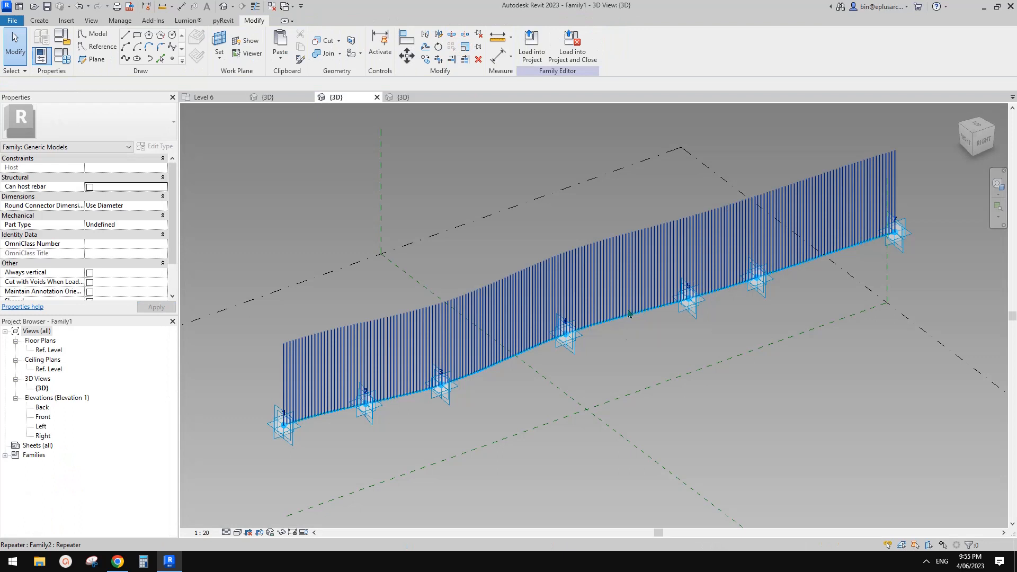
click(88, 7)
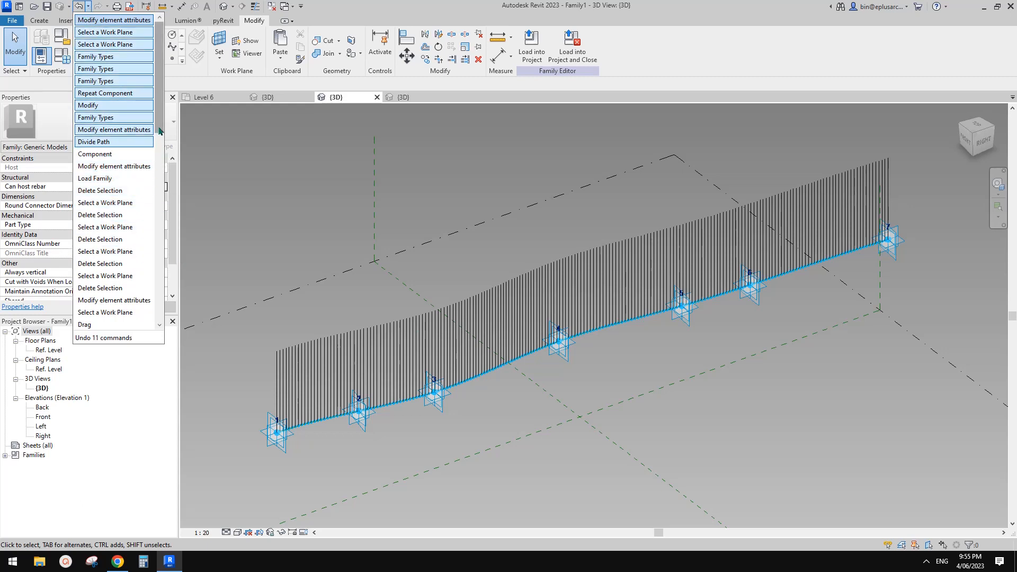
click(315, 223)
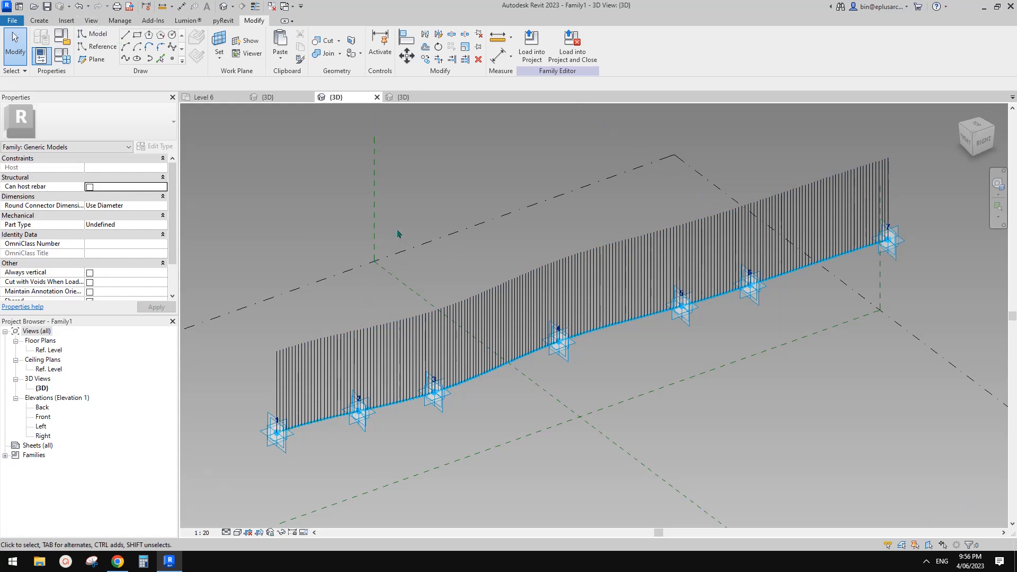
- Close the edited Family1 and open the project's loaded Family1 for editing from the second-row facade panel
click(376, 97)
click(530, 280)
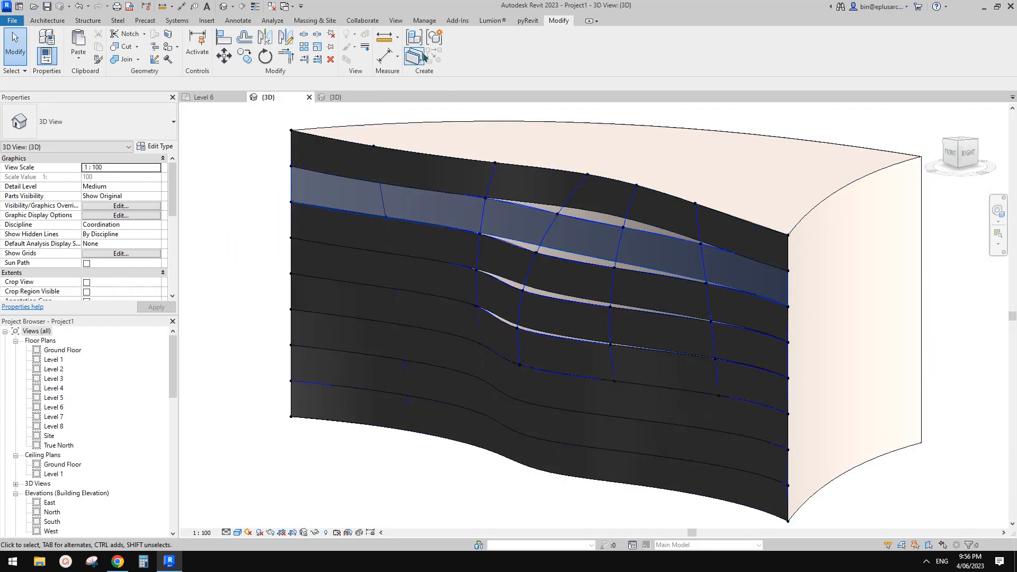
click(581, 226)
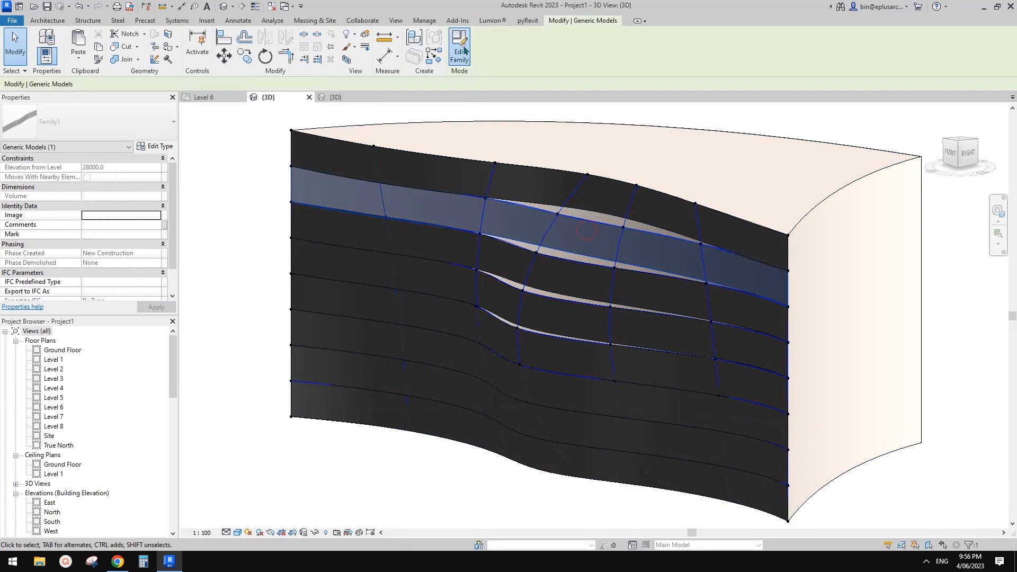
click(459, 49)
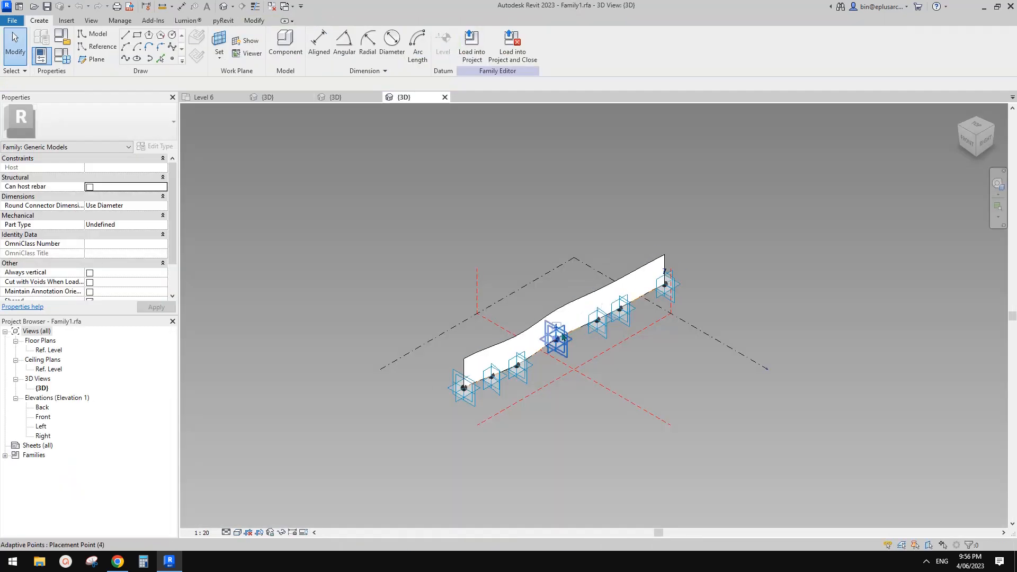
- Create a new material for the wavy panel form in Family1
scroll(563, 339, up, 5)
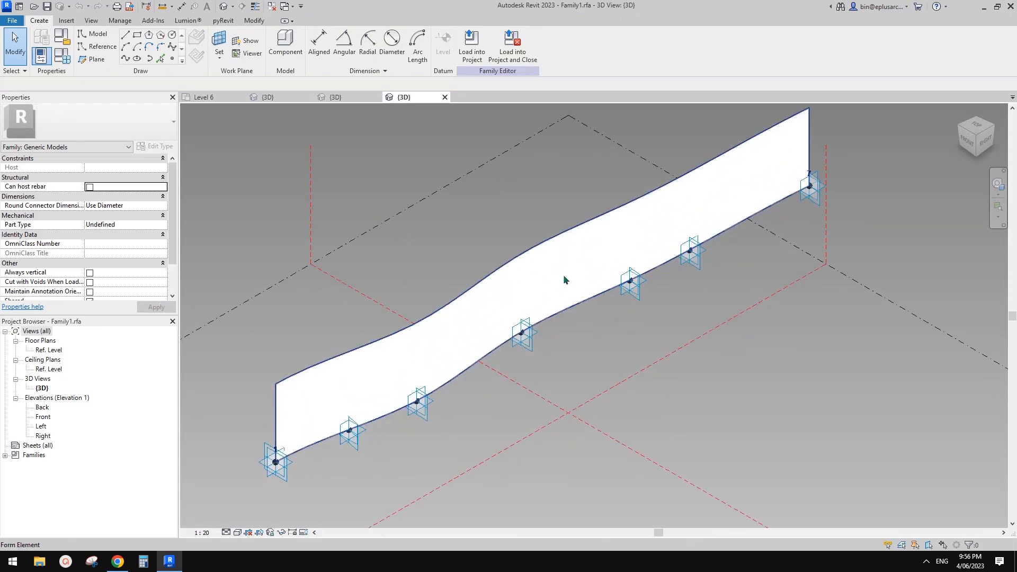
click(563, 280)
click(166, 197)
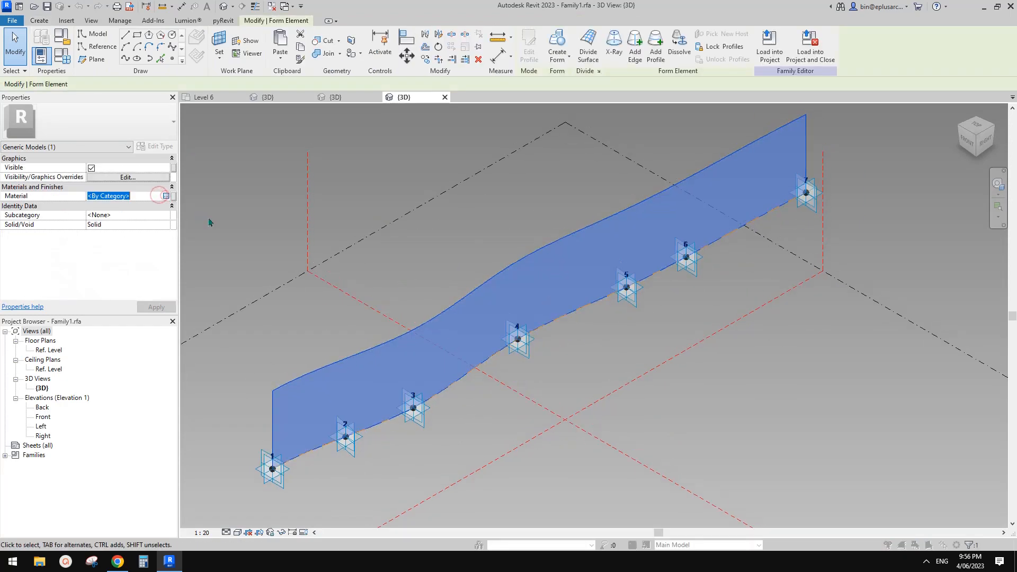
click(94, 342)
click(115, 356)
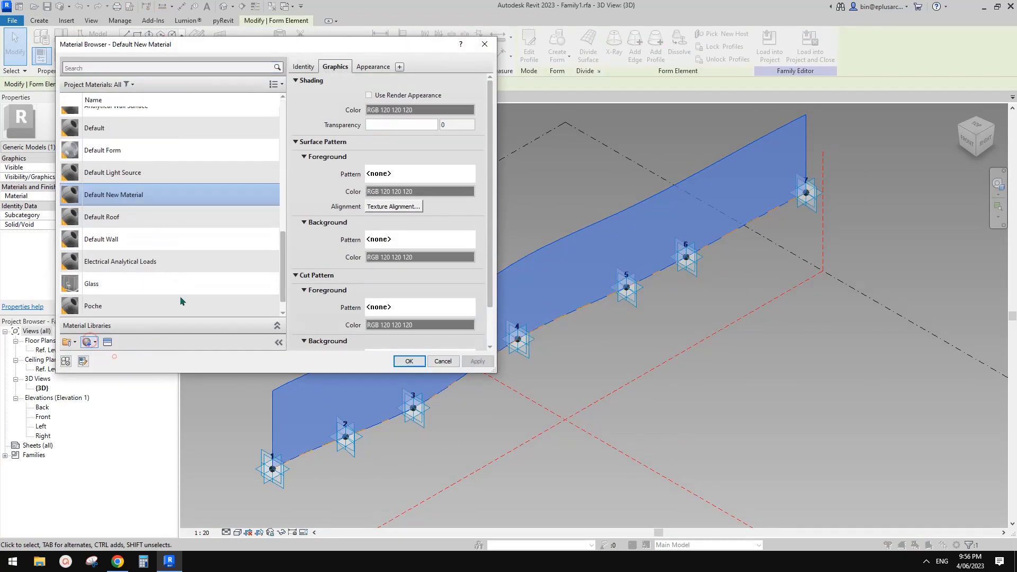
- Give the new material a foreground surface model pattern of parallel lines at 90° with 250 mm spacing, and assign it to the form
click(398, 173)
click(329, 168)
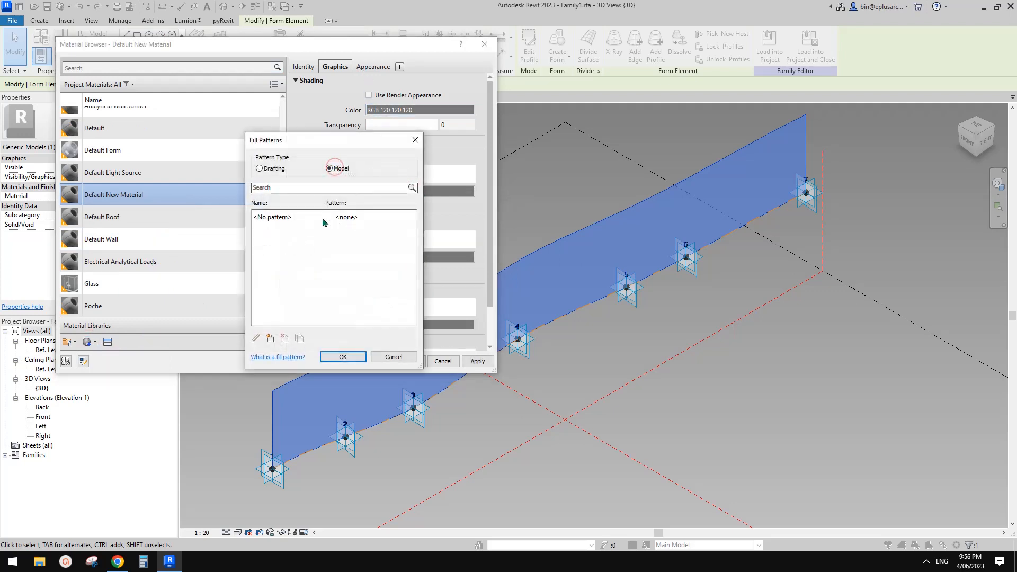
click(270, 339)
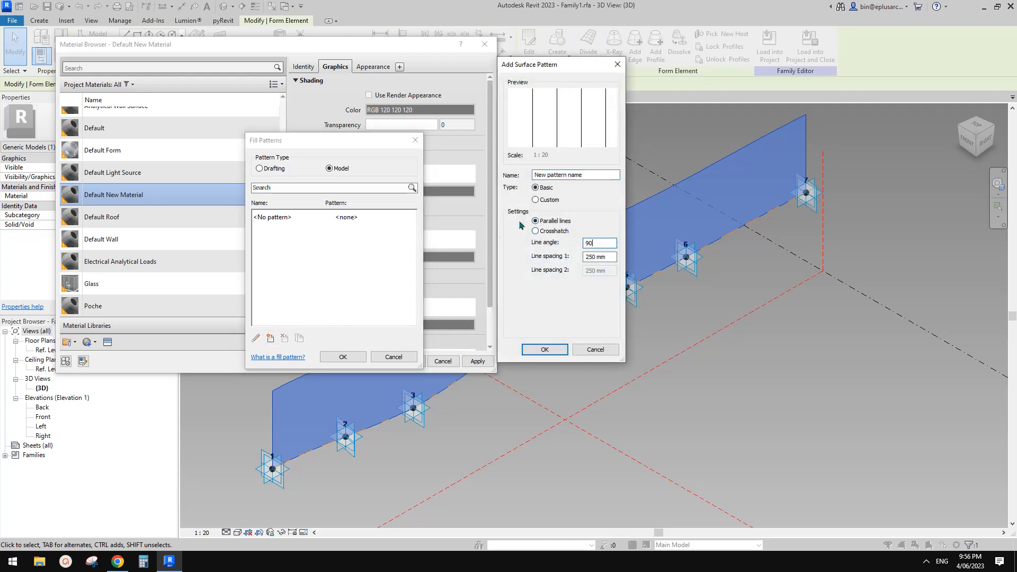
click(544, 349)
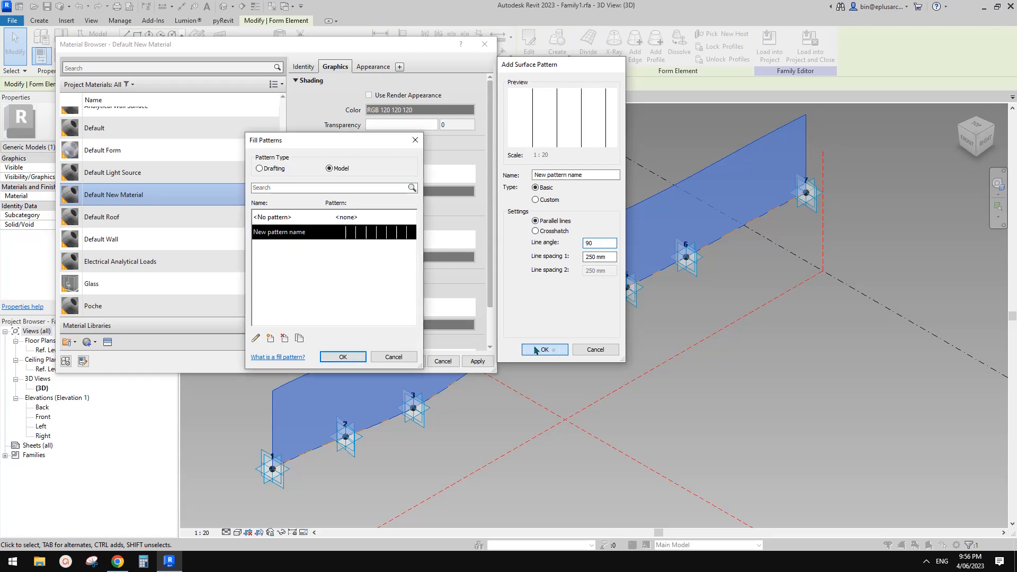
click(343, 356)
click(405, 360)
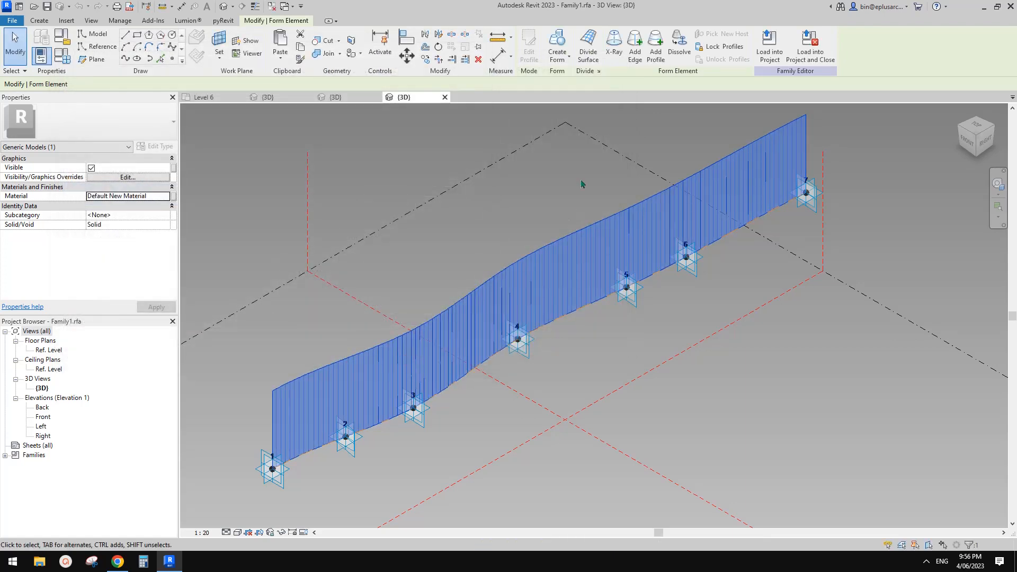
- Load the updated Family1 into Project1 only, leaving Family2 out
click(770, 48)
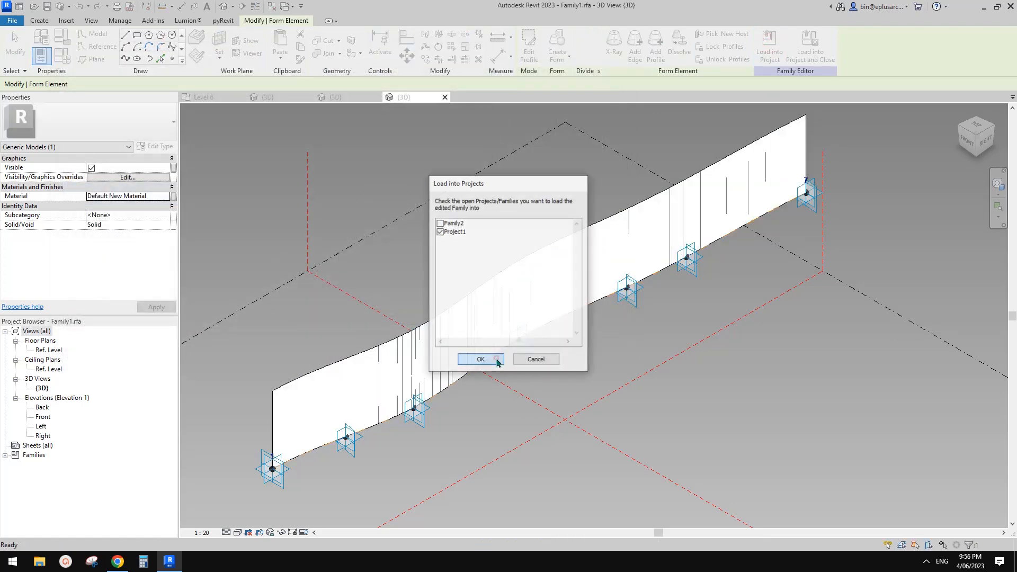
click(496, 358)
click(512, 249)
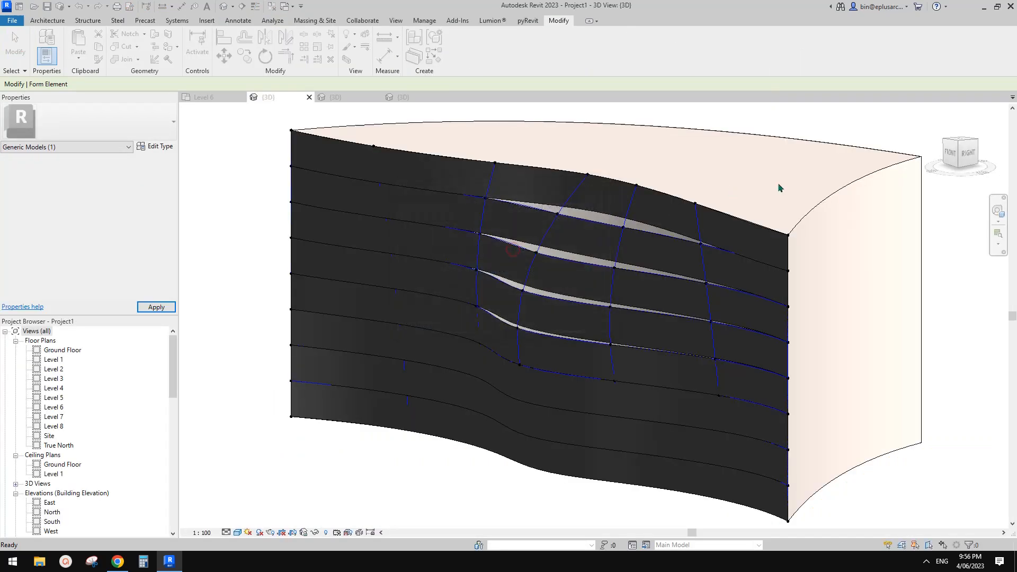
- Edit the facade mass in place, stretch the right end of the Level 8 reference line outward beyond the lower rows, and finish the mass
shift+middle_drag(771, 186, 667, 255)
shift+middle_drag(609, 333, 814, 258)
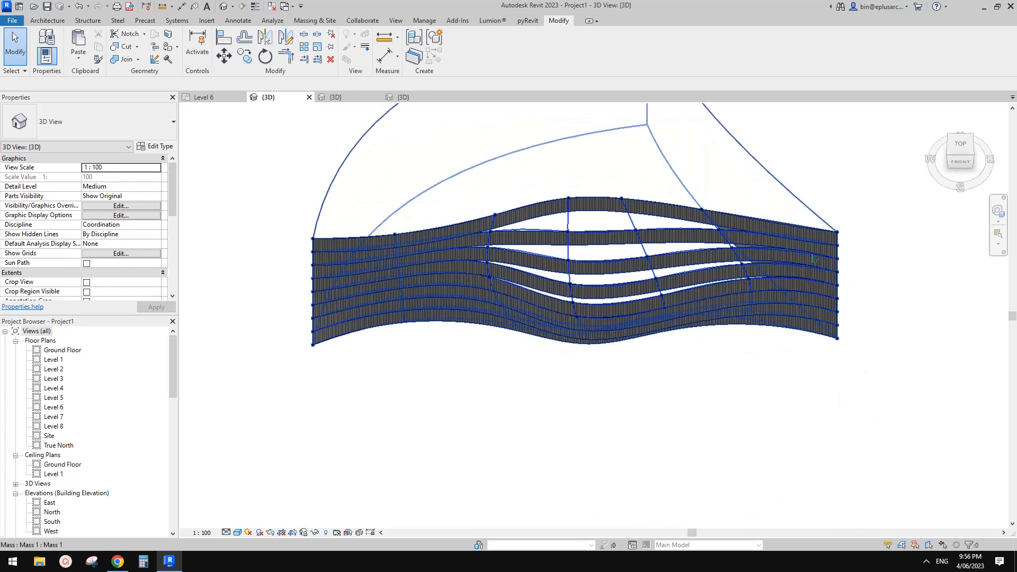
click(755, 204)
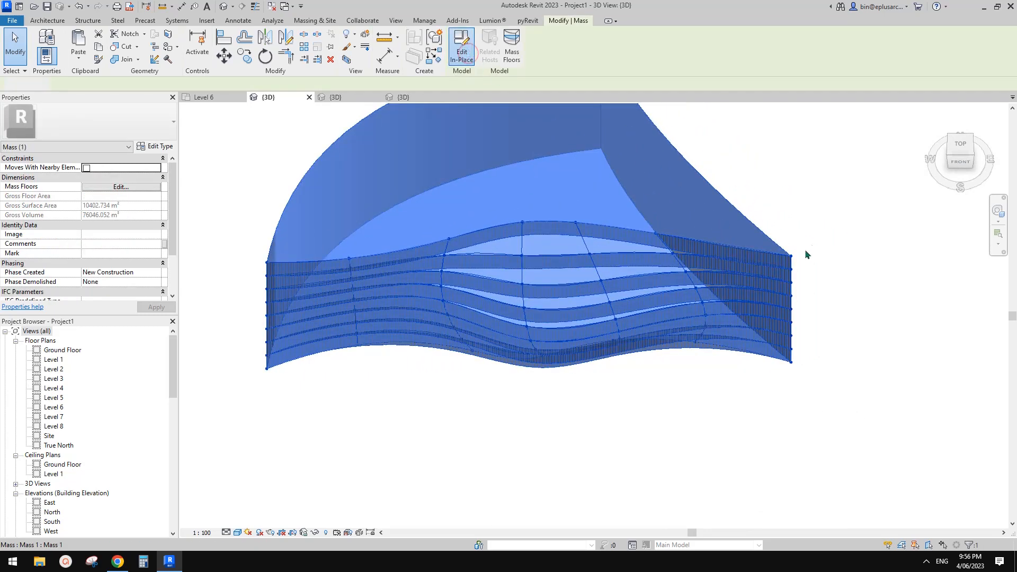
click(773, 254)
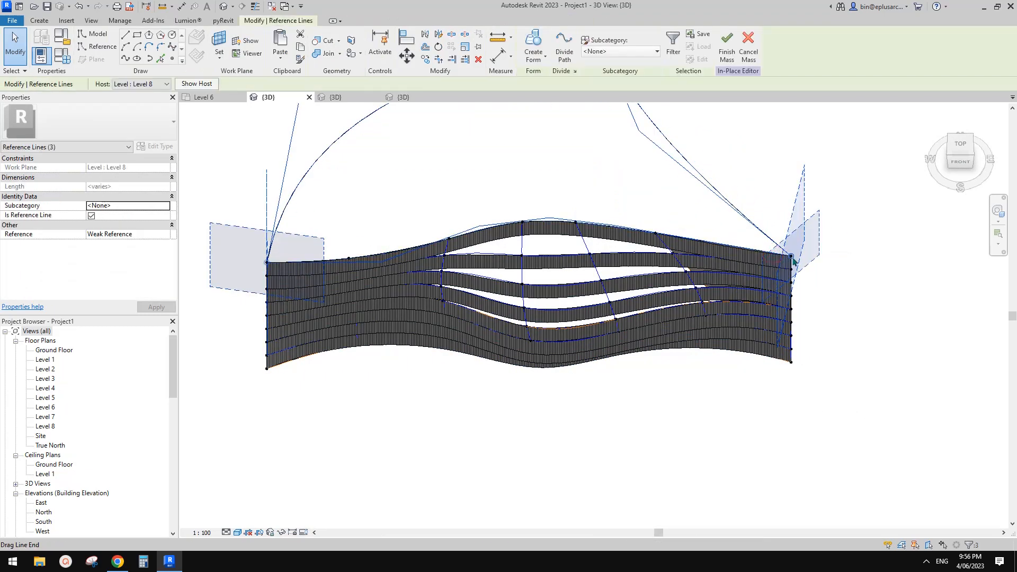
drag(792, 258, 965, 350)
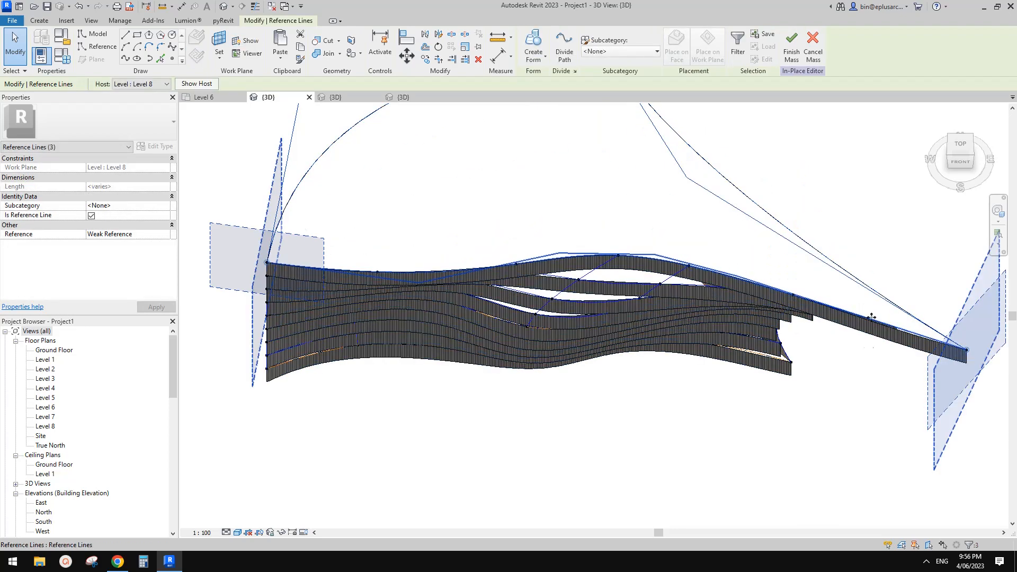
shift+middle_drag(964, 351, 789, 355)
click(952, 383)
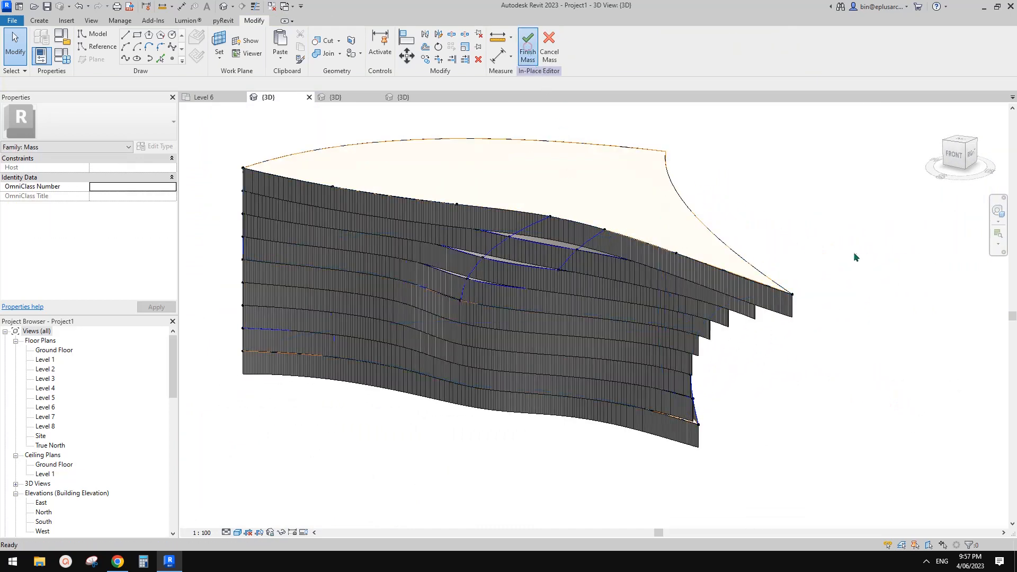
- Inspect the stretched facade's overhanging rows and vertical line pattern from several angles and distances
scroll(835, 256, up, 1)
scroll(835, 257, down, 2)
shift+middle_drag(835, 257, 704, 281)
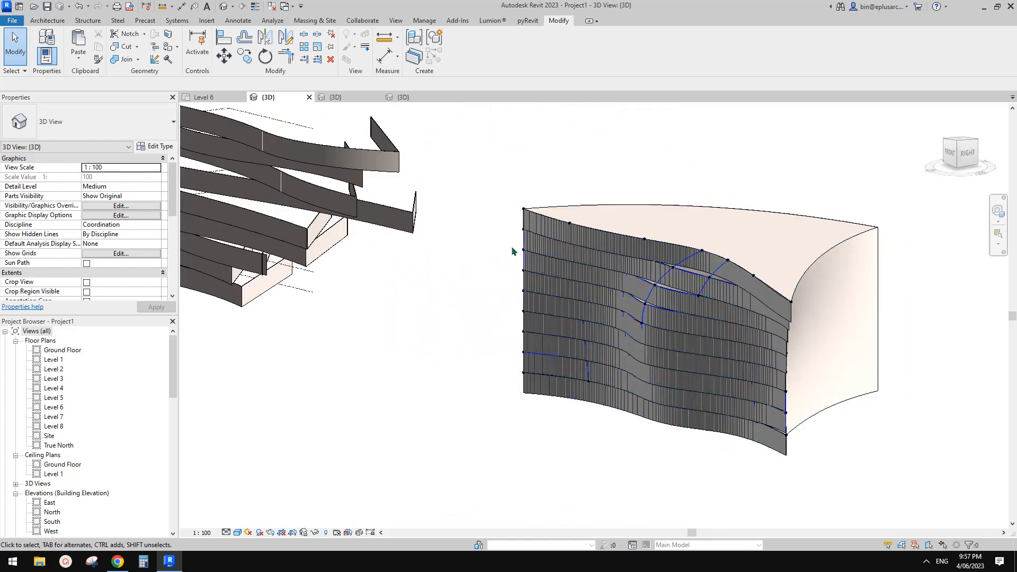
middle_drag(513, 252, 756, 339)
middle_drag(622, 301, 426, 313)
shift+middle_drag(683, 339, 710, 196)
shift+middle_drag(733, 366, 785, 461)
scroll(802, 397, up, 2)
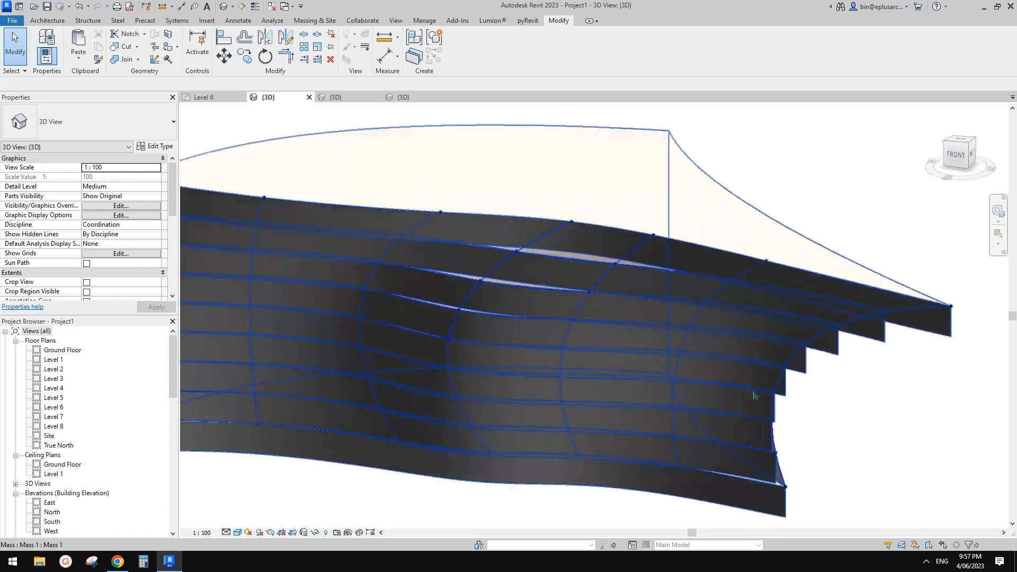
shift+middle_drag(755, 395, 689, 408)
- Compare the reference building photo in the Google Docs document with the patterned facade in Revit
click(126, 566)
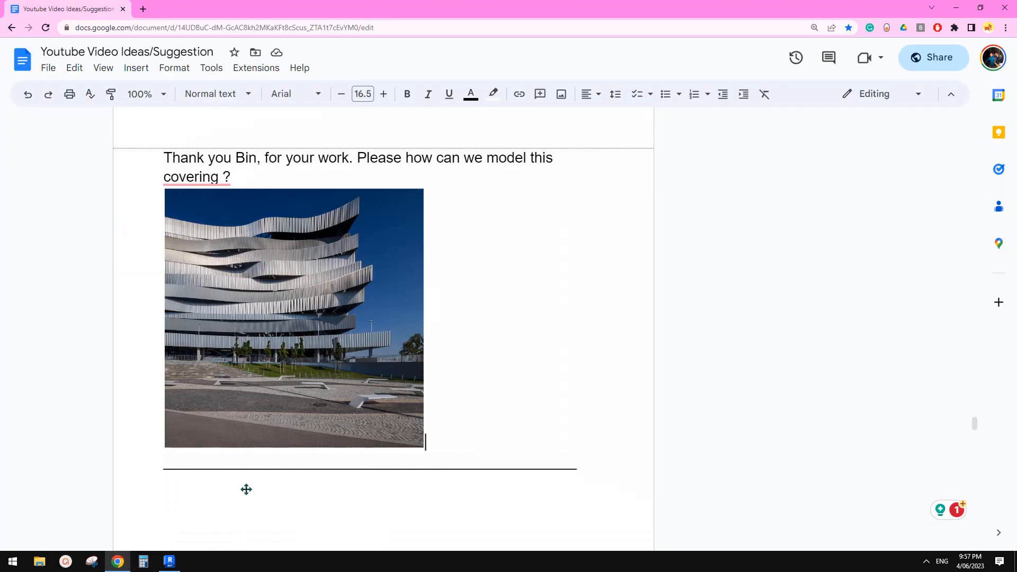
click(170, 561)
shift+middle_drag(619, 442, 736, 394)
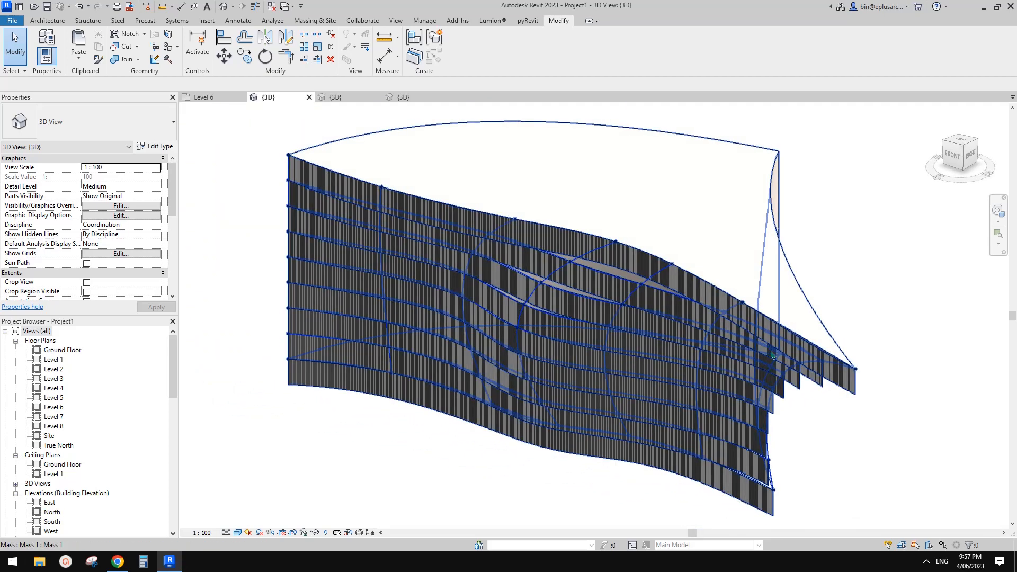
middle_drag(772, 356, 740, 344)
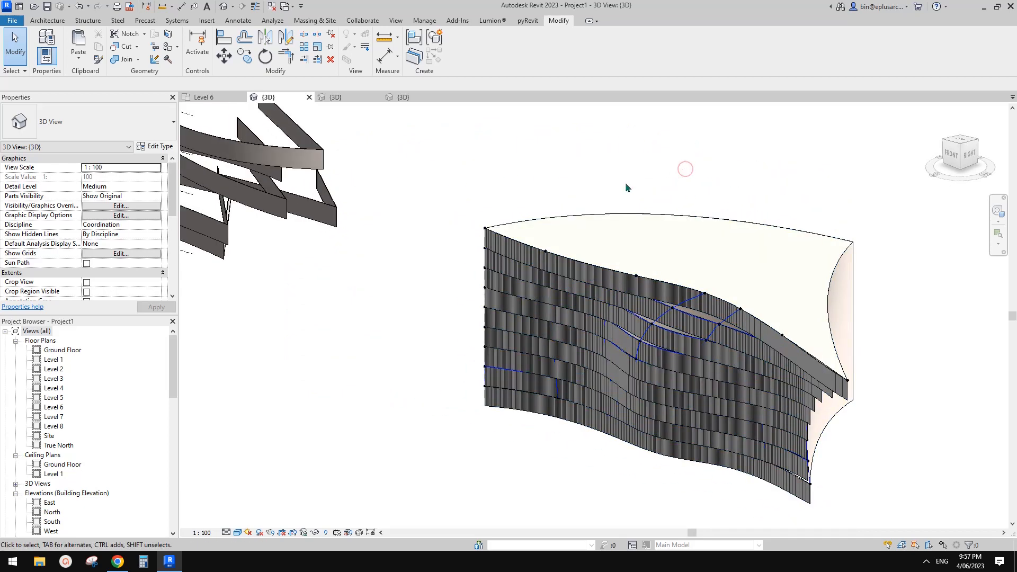